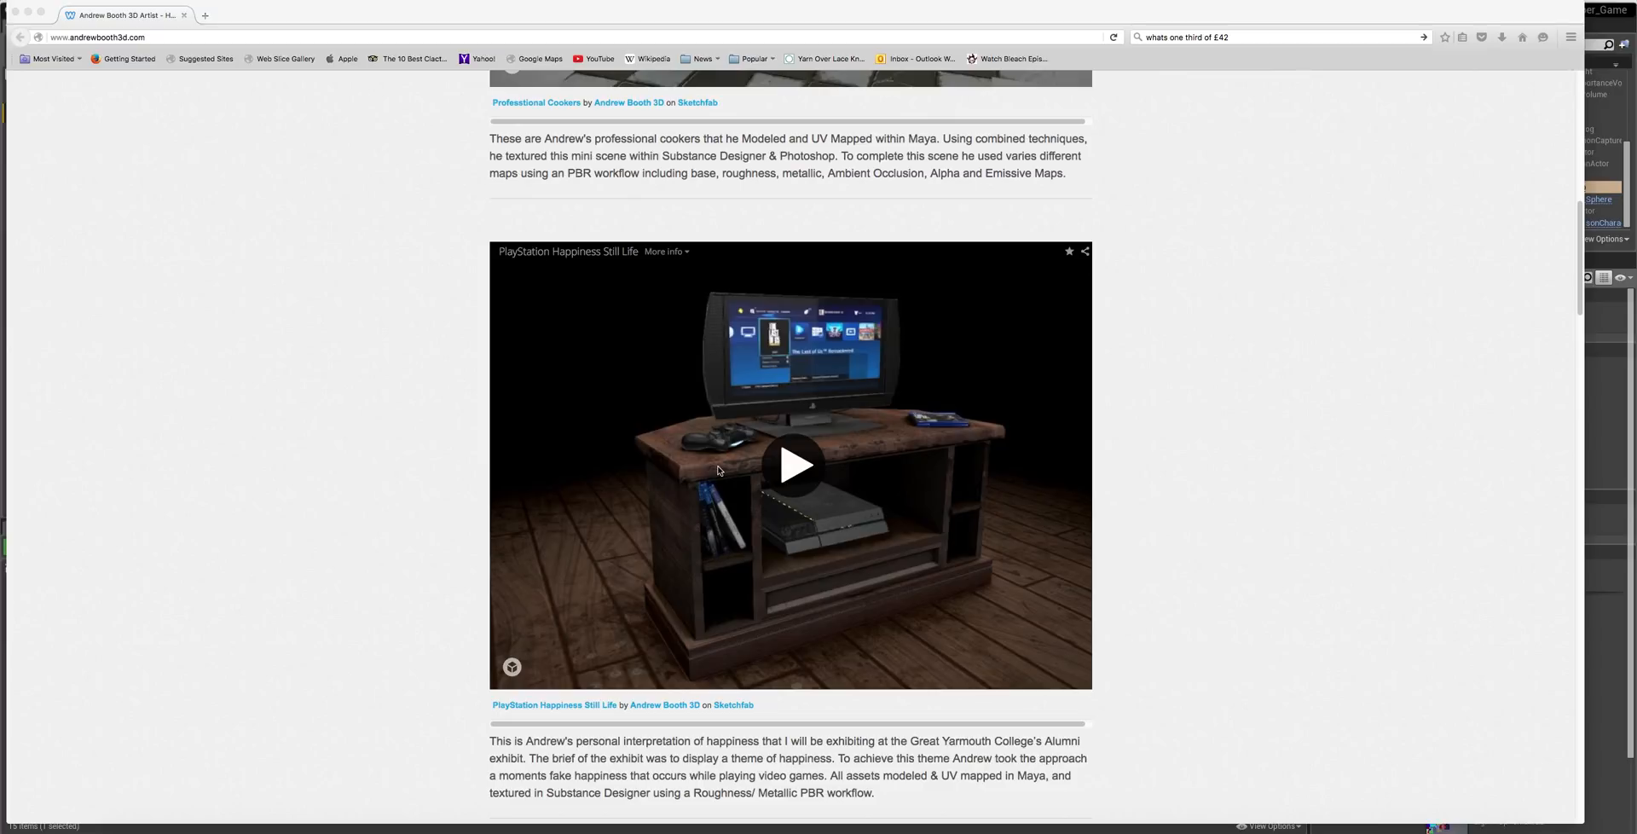
- Examine the portfolio website's home page, from the 3D Scenes section down to the Video Tutorials section
scroll(719, 469, up, 10)
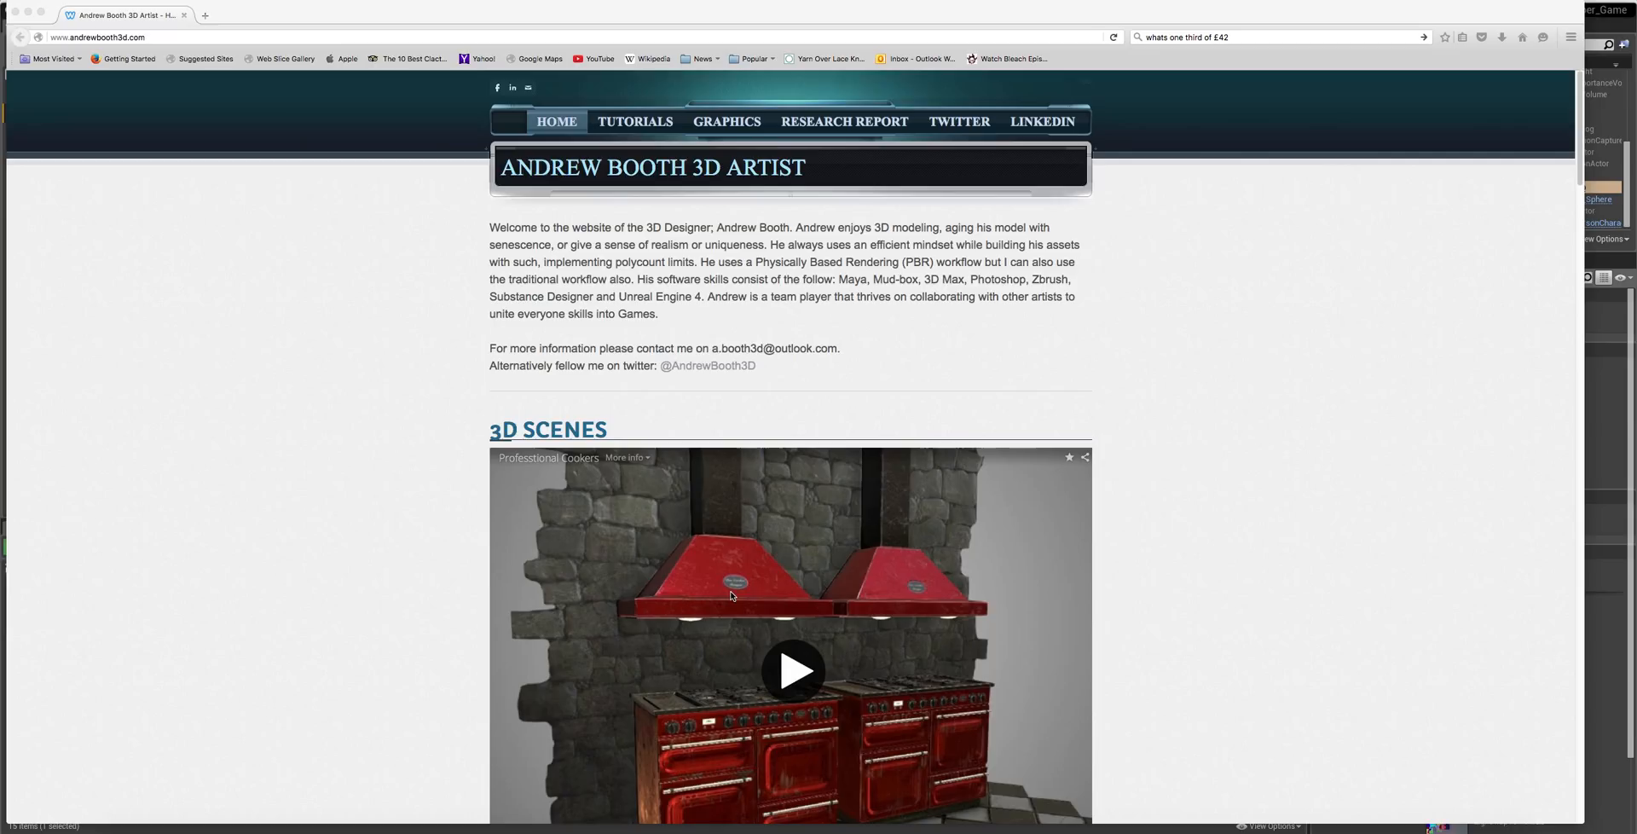
click(1632, 539)
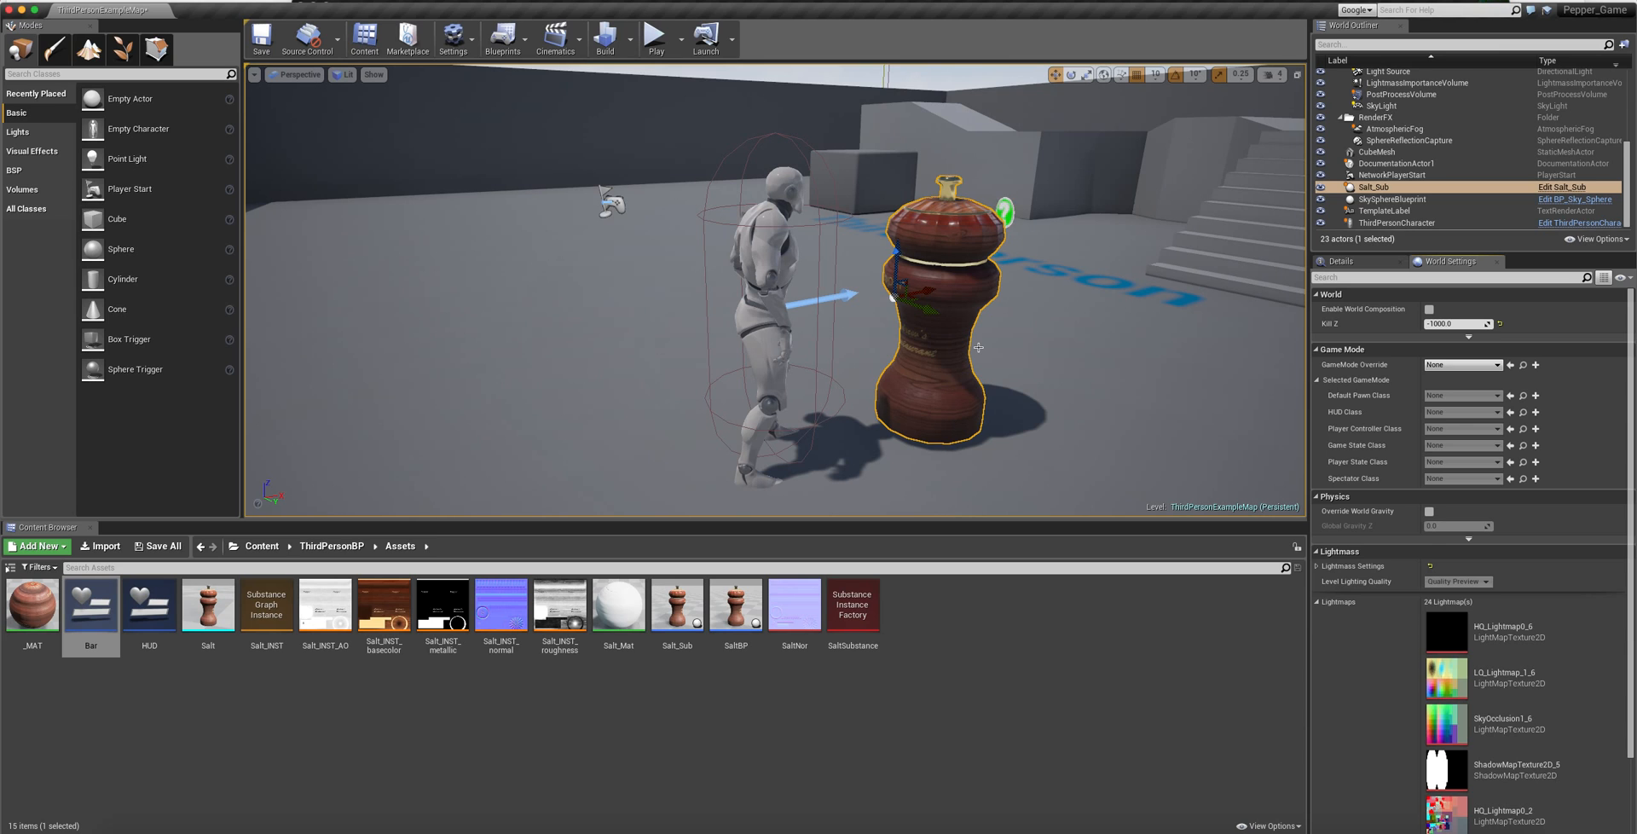
mouse_move(995, 825)
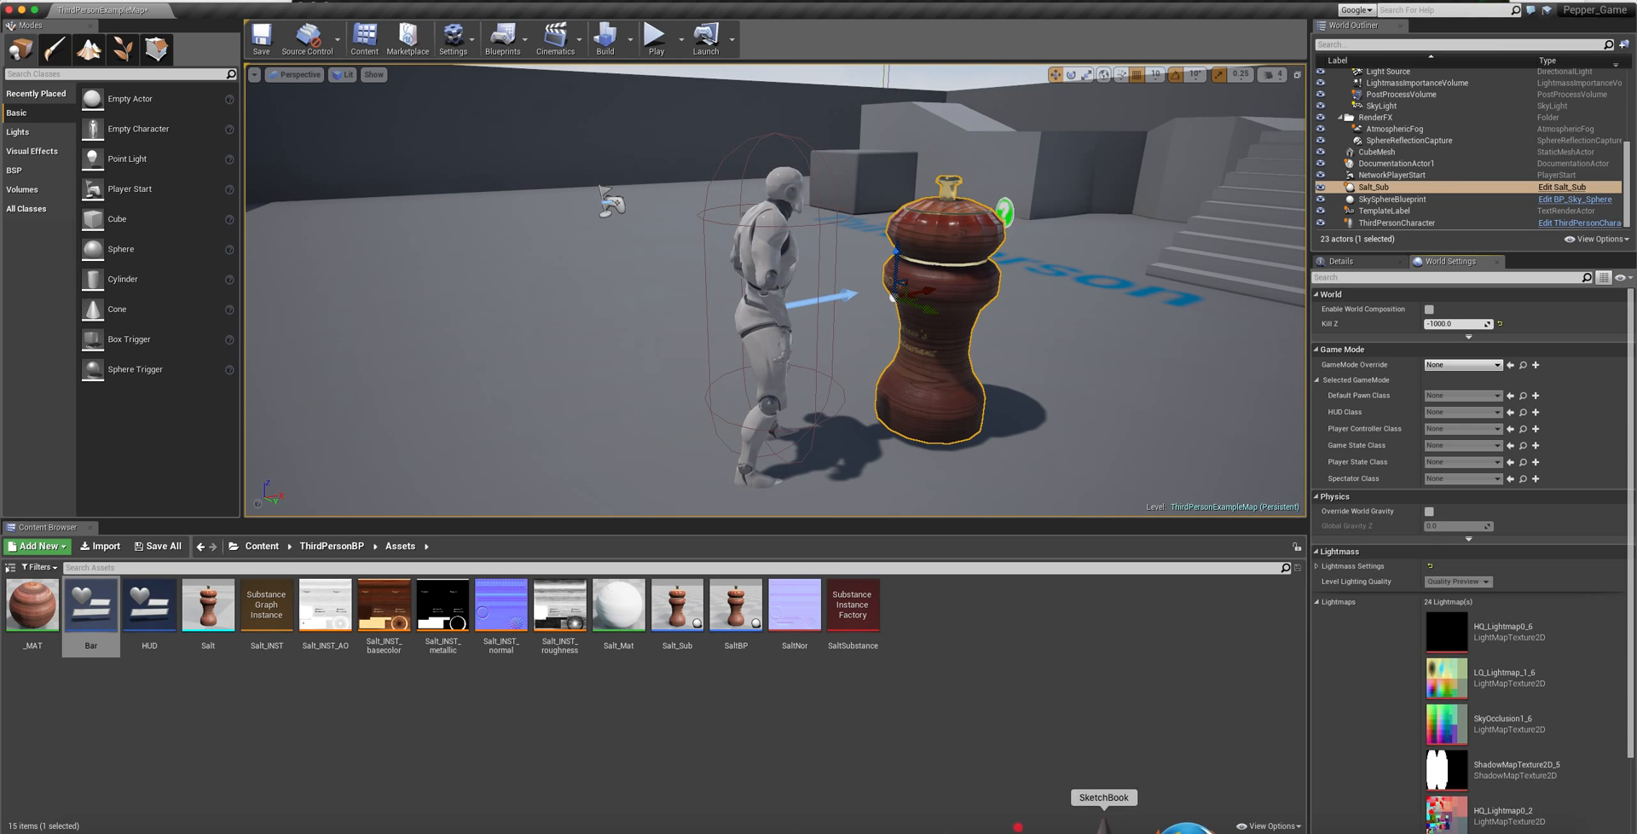
click(1171, 824)
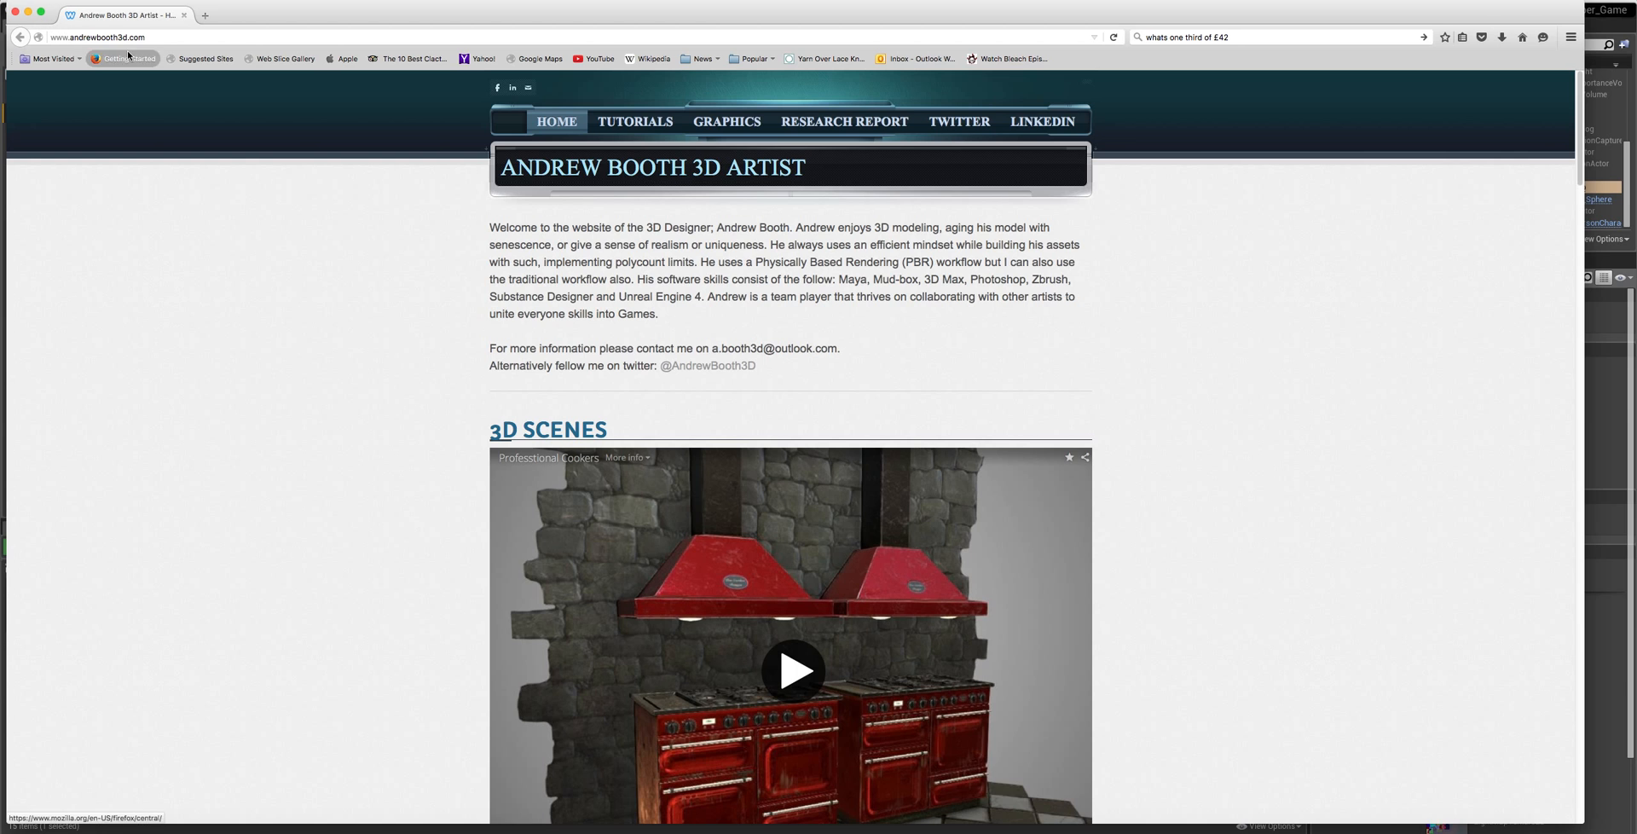
scroll(216, 301, down, 15)
scroll(215, 302, down, 3)
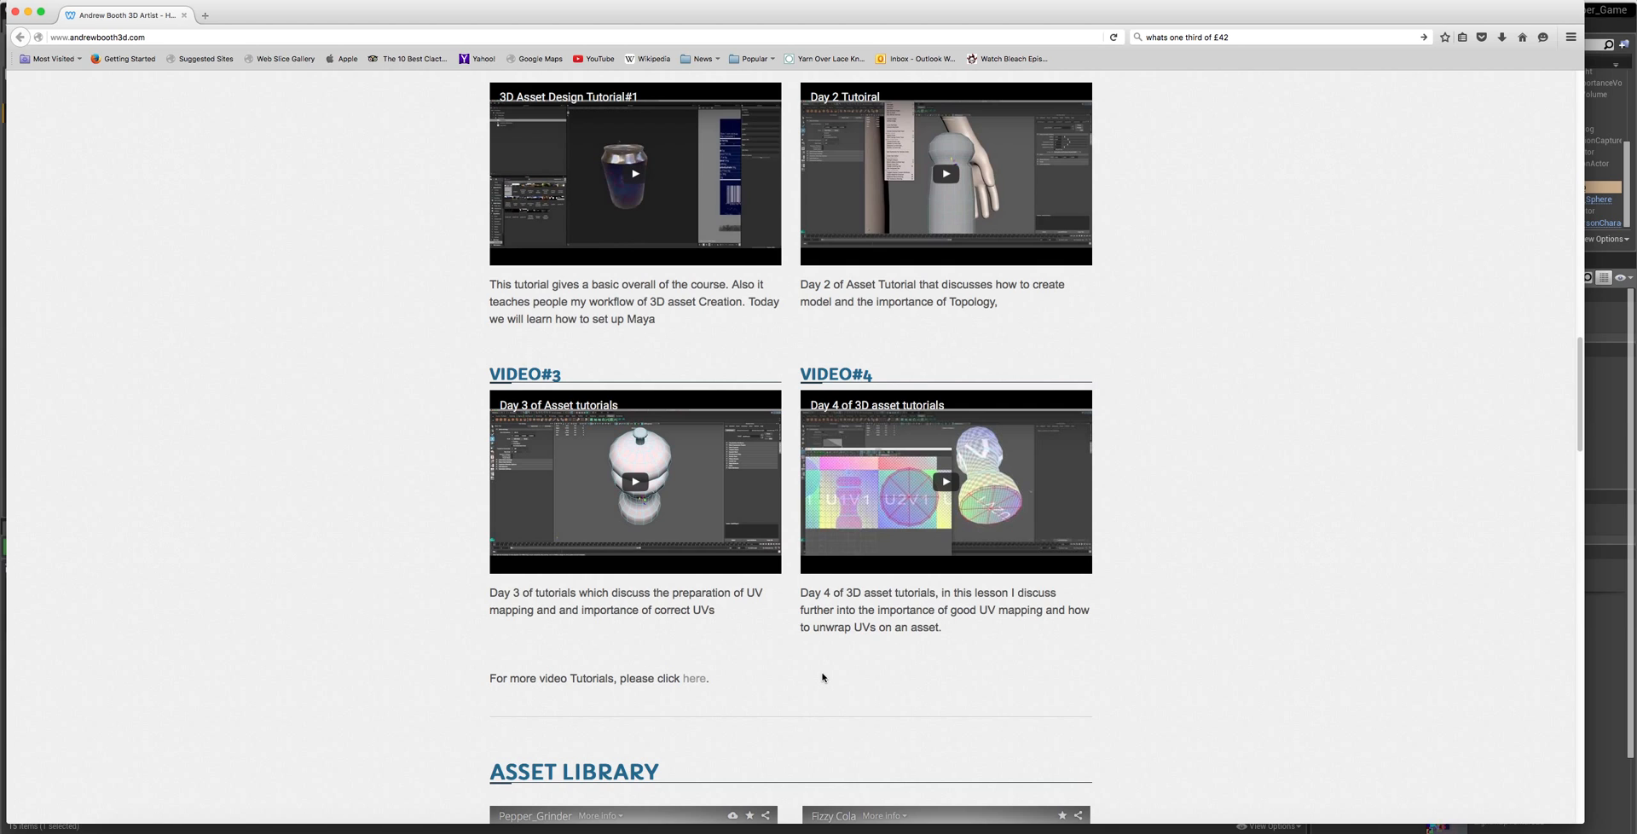
scroll(462, 599, up, 1)
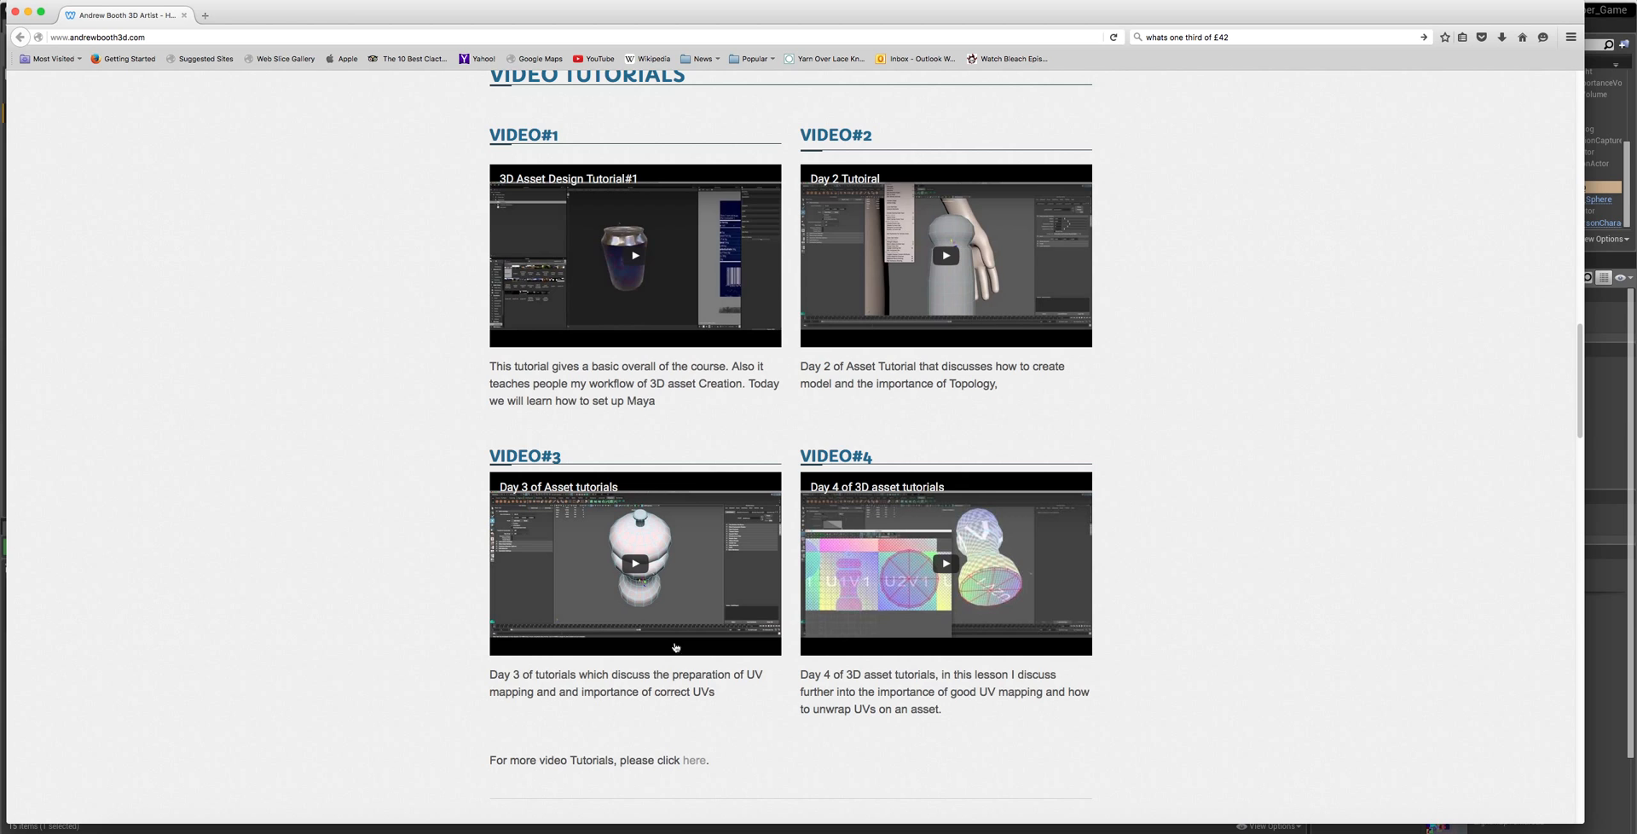
scroll(792, 773, up, 10)
scroll(792, 772, up, 6)
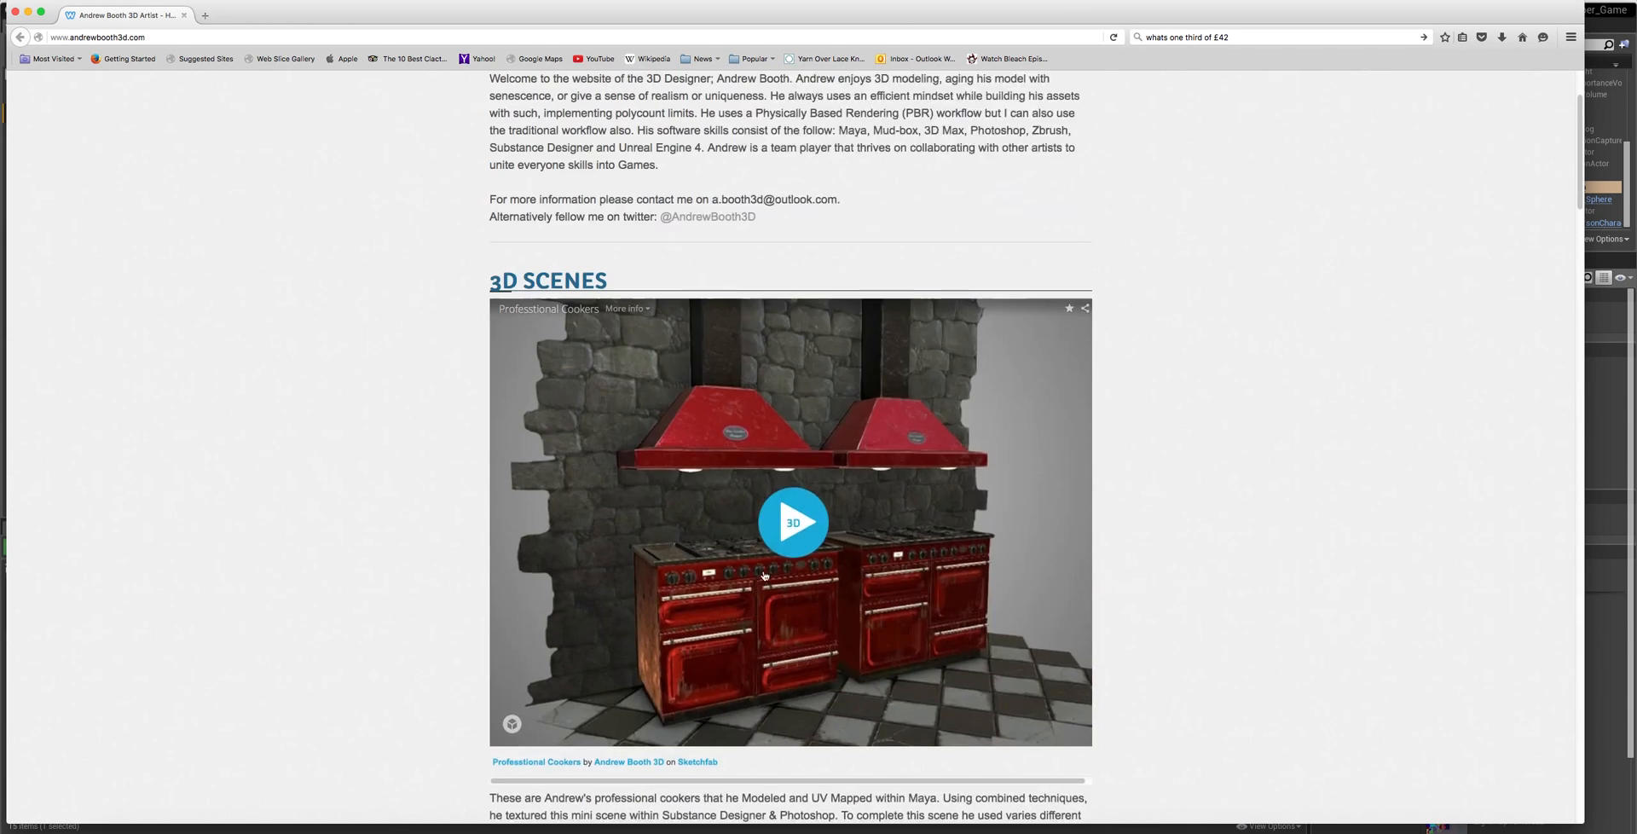
- Browse the website's Tutorials section, view its page 3 and return to the home page
click(633, 128)
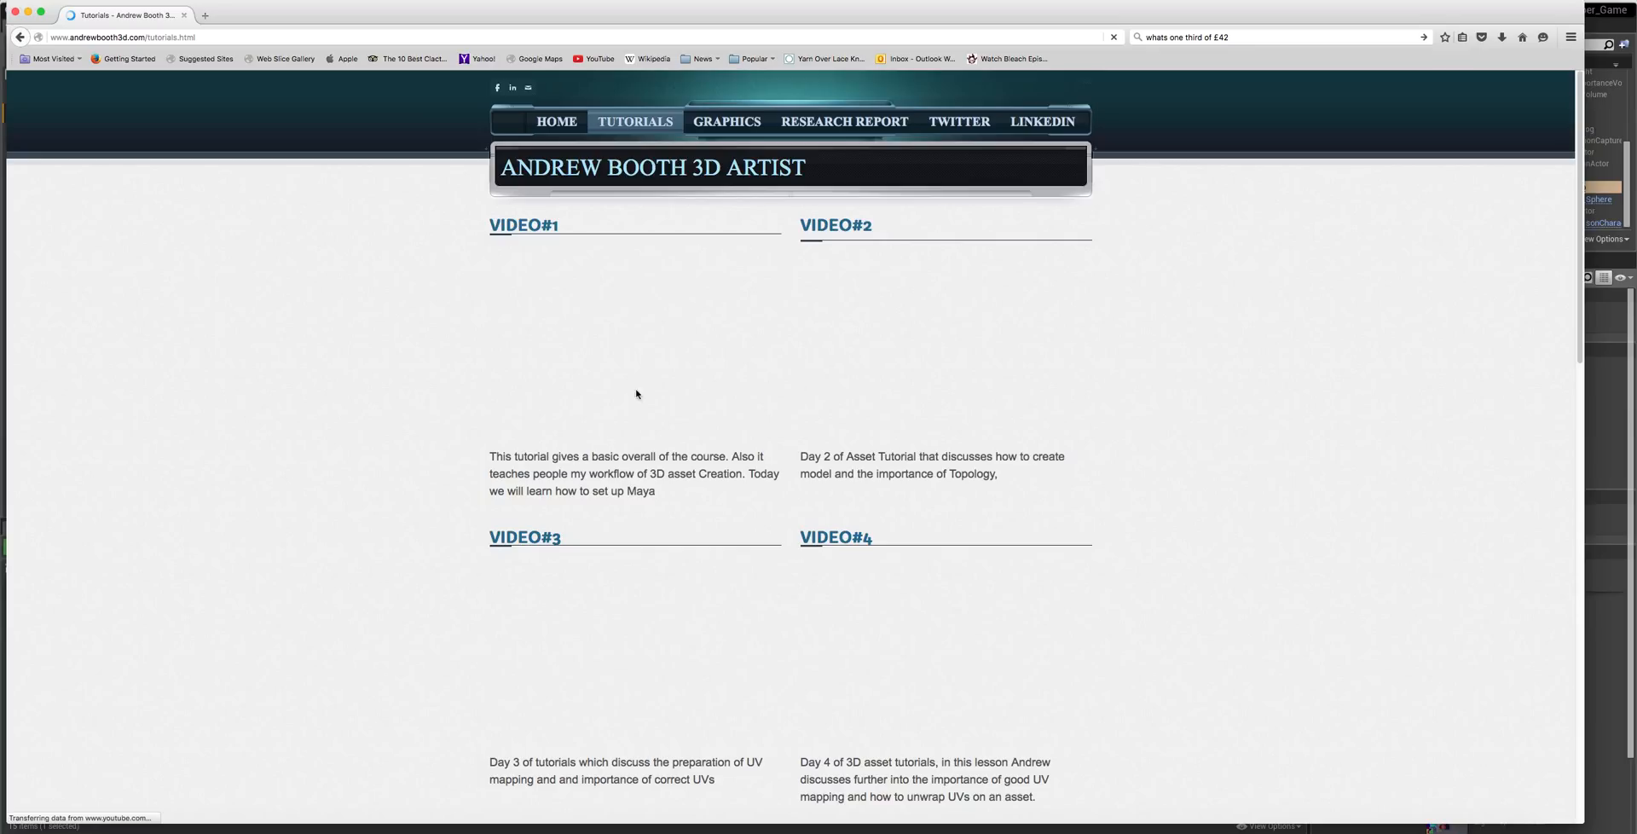
scroll(647, 426, down, 15)
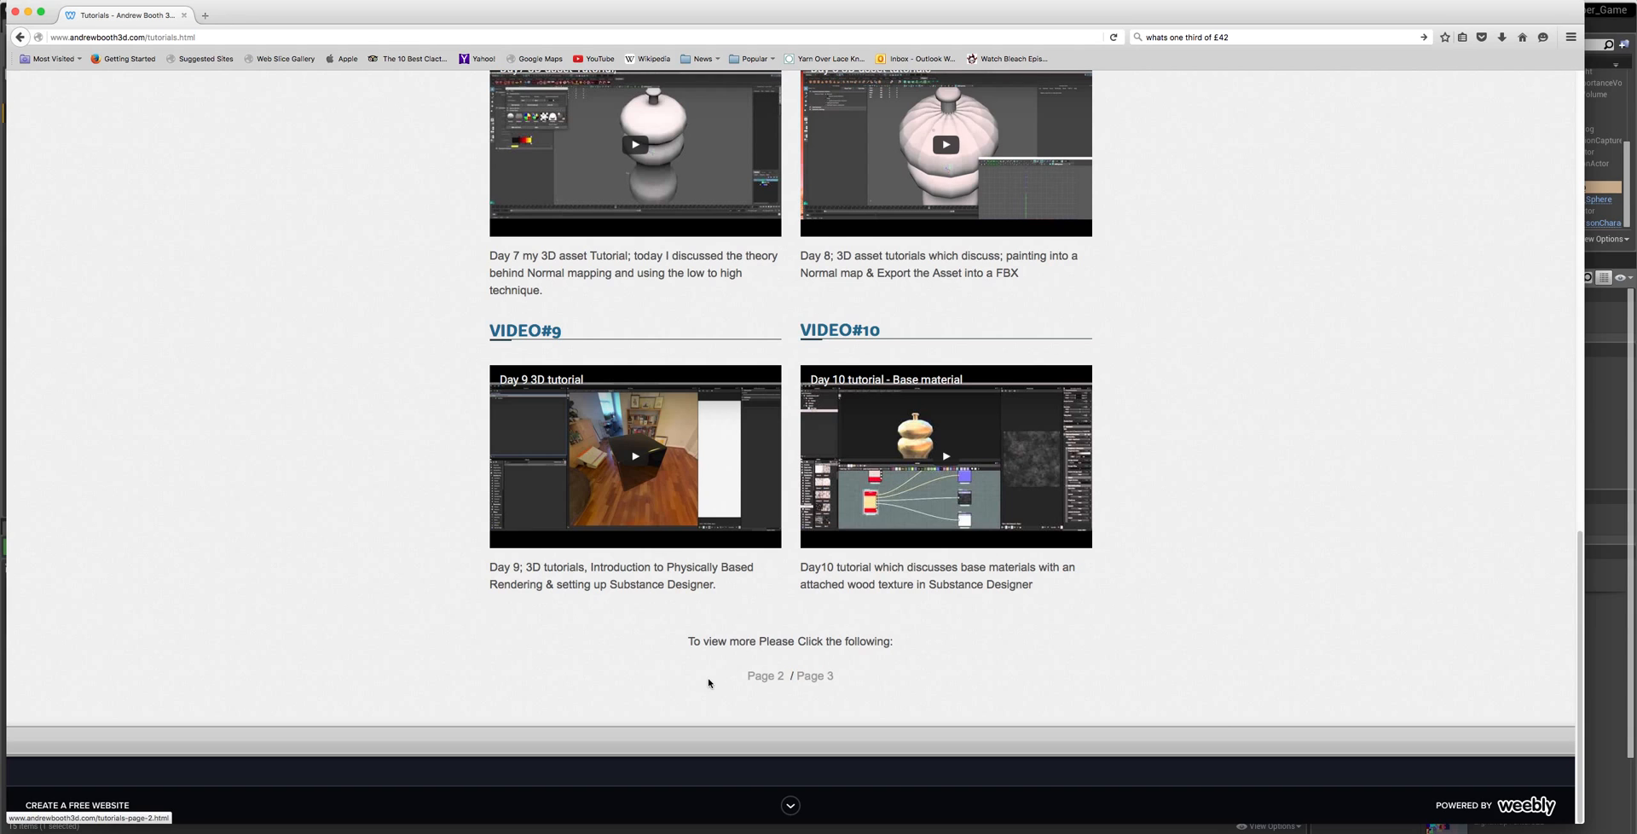
click(803, 708)
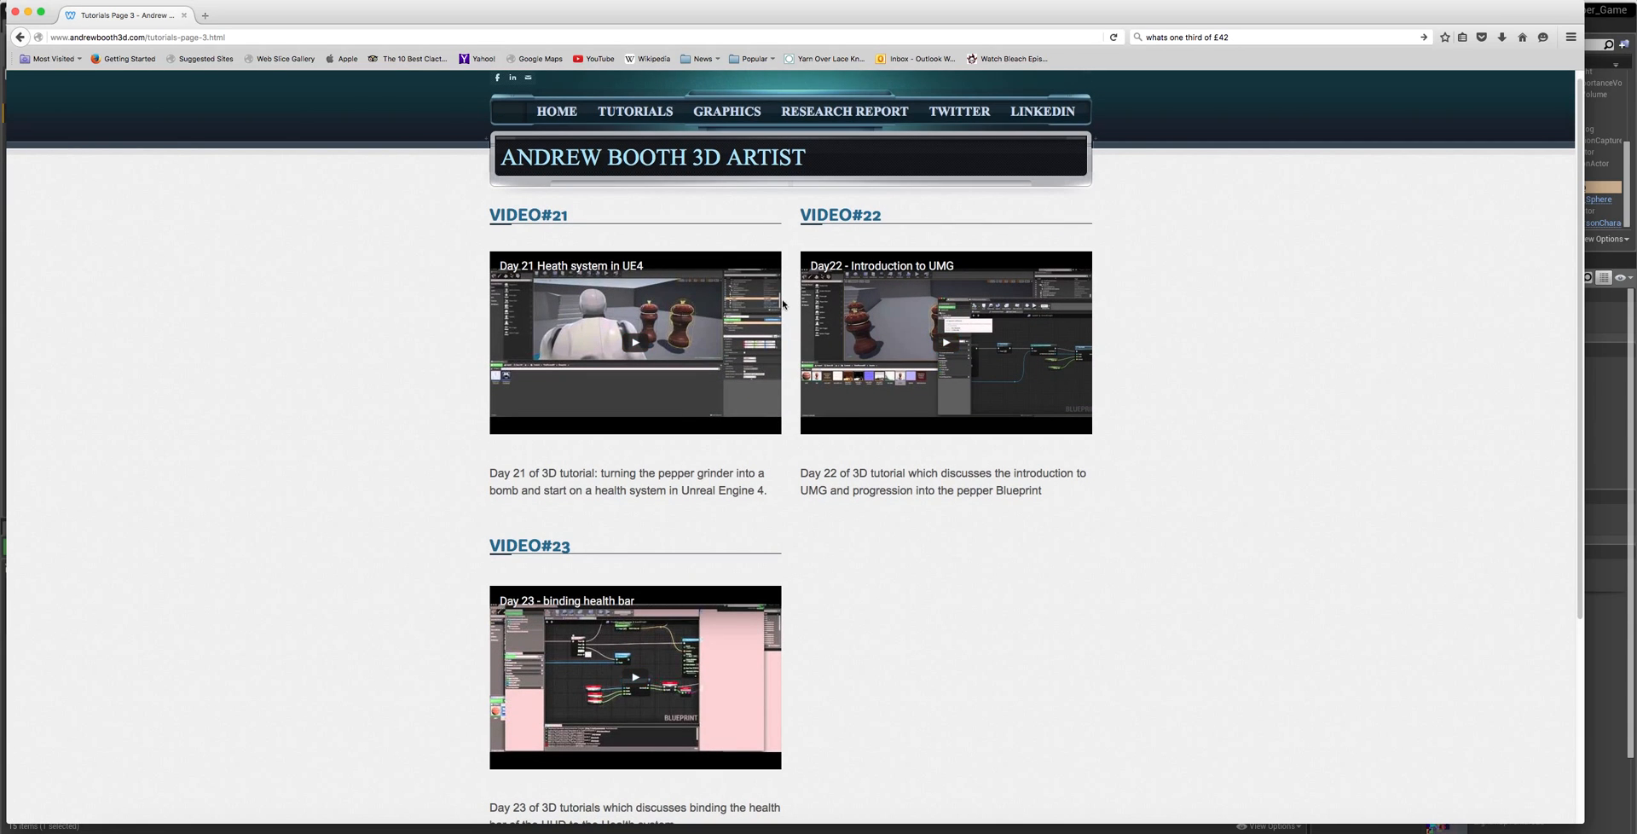
click(566, 109)
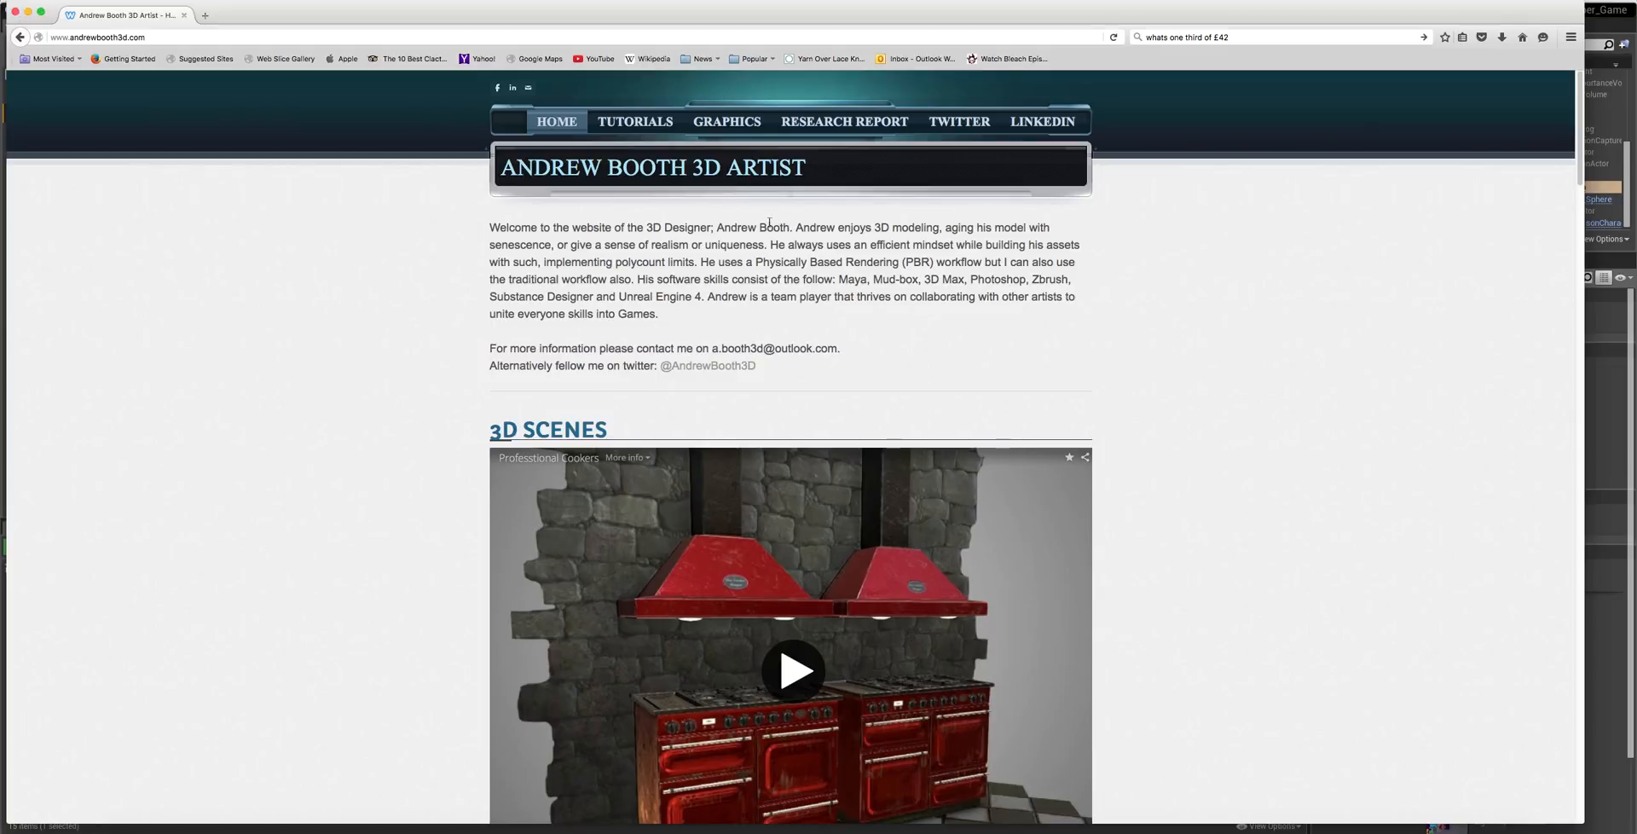
- Switch to Unreal Editor, open the Salt_Sub blueprint and move its window down to uncover the level editor's toolbar
click(29, 9)
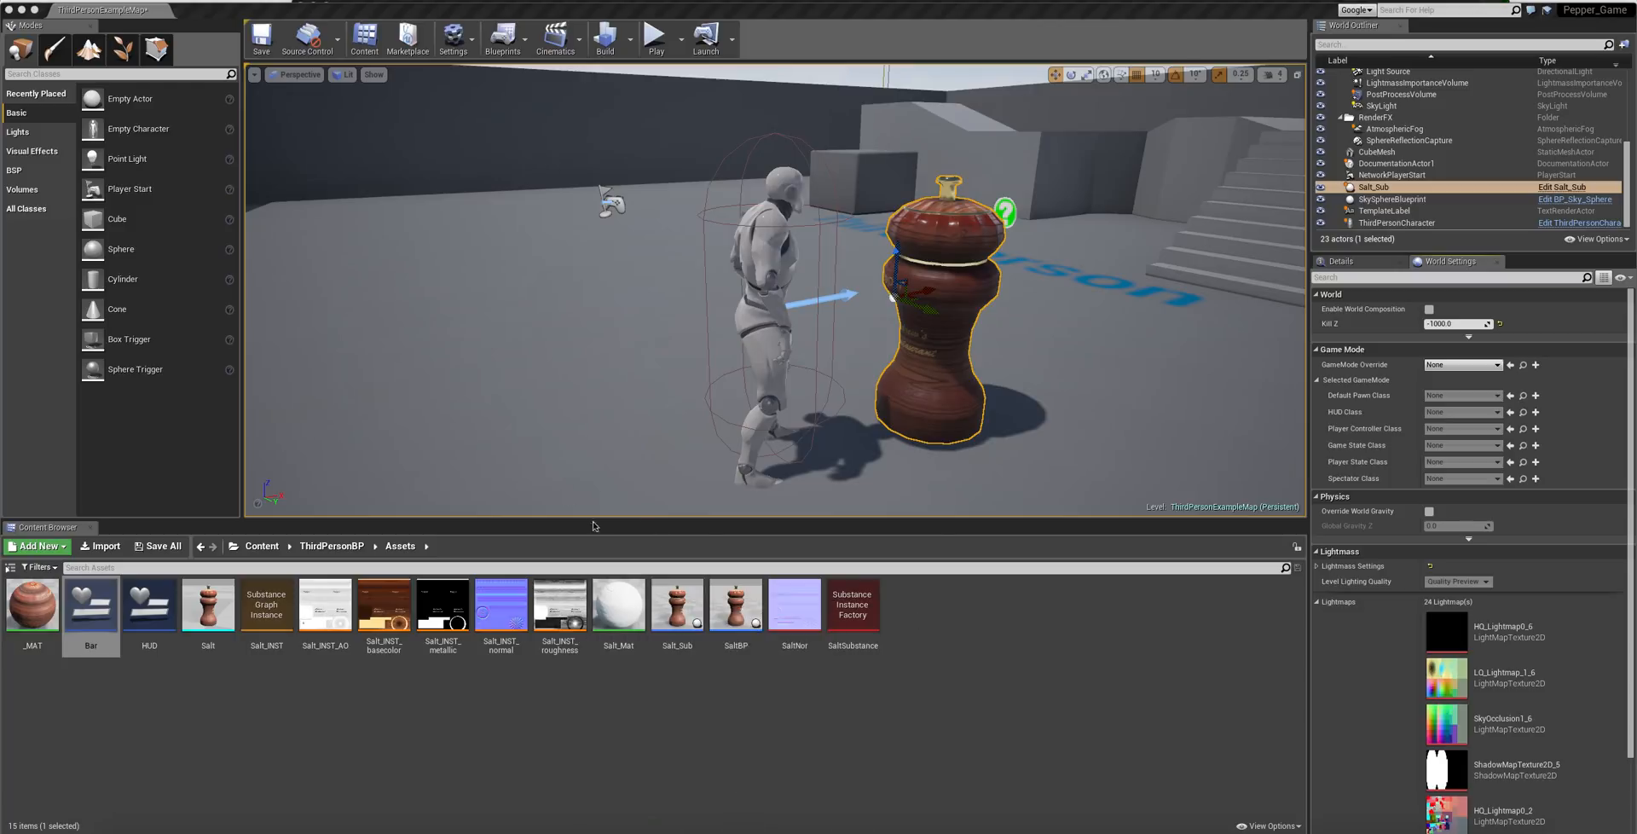
double_click(738, 603)
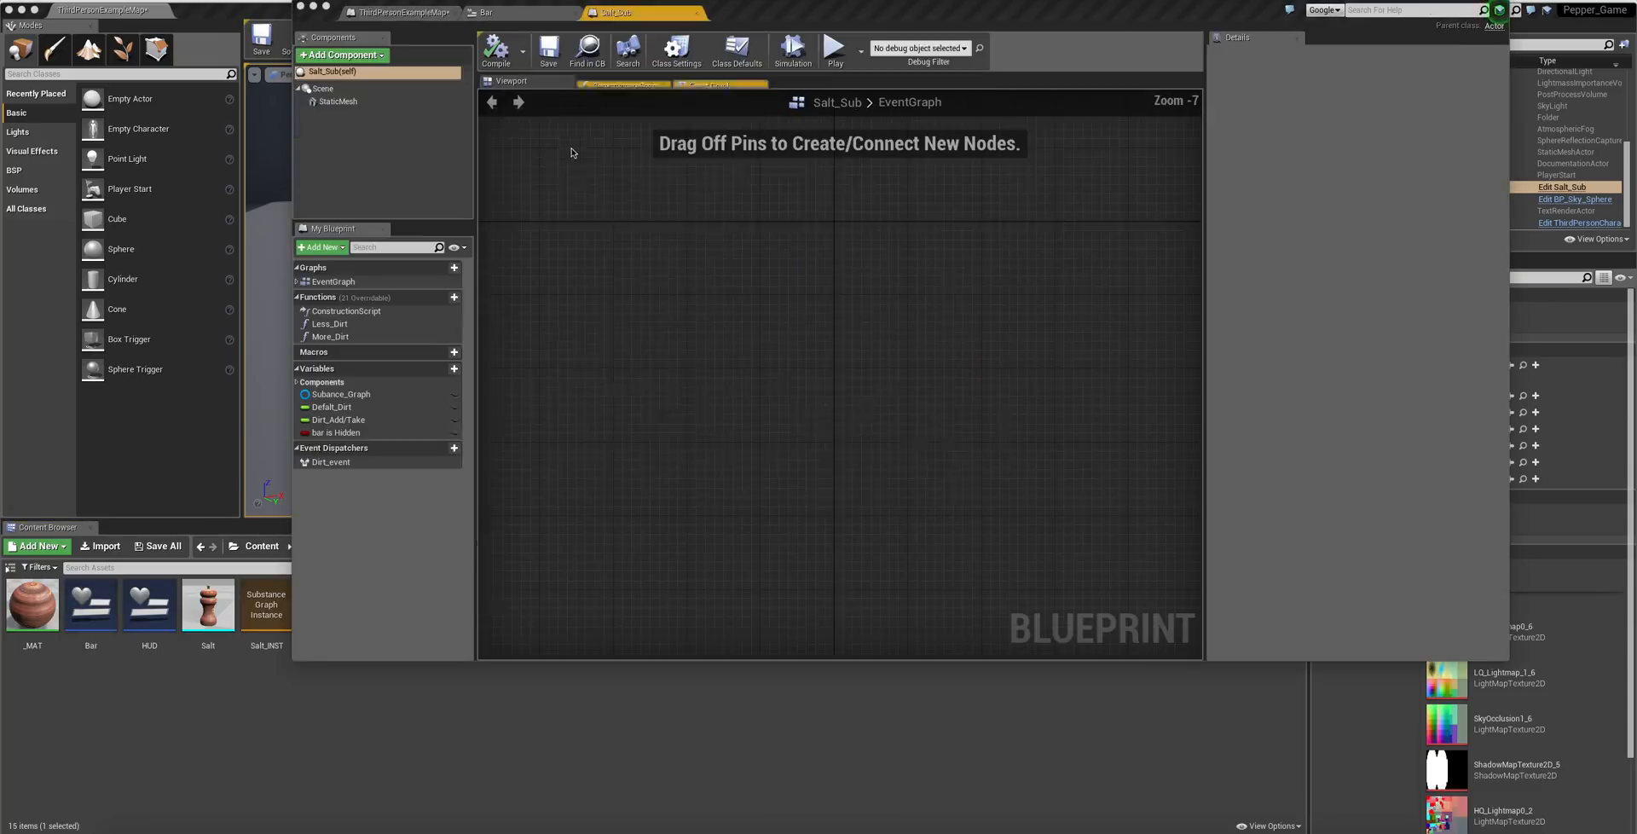
click(534, 12)
double_click(665, 594)
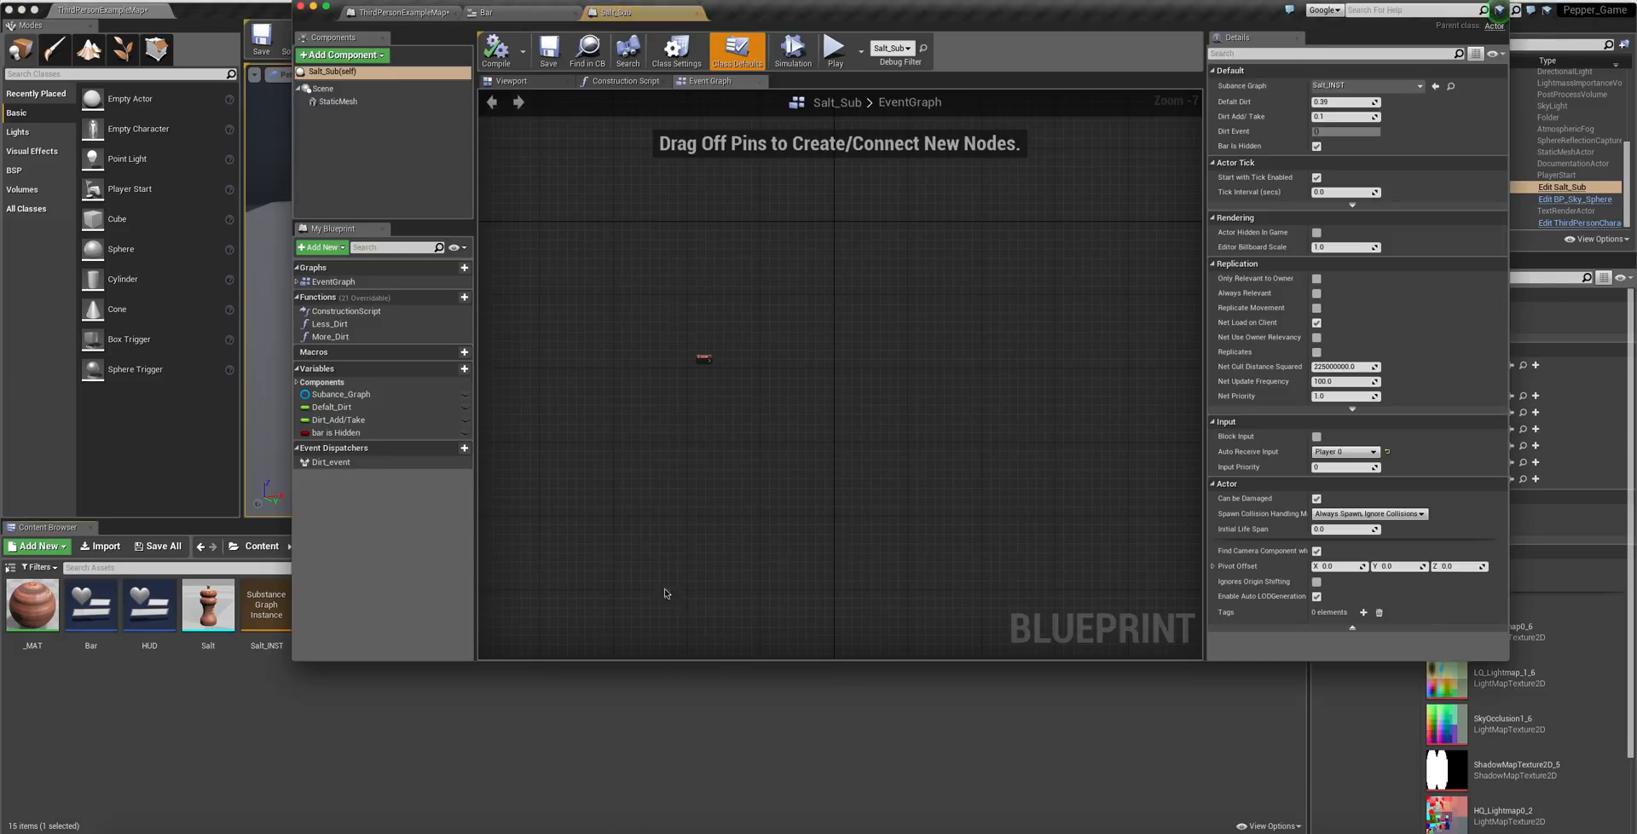
click(560, 10)
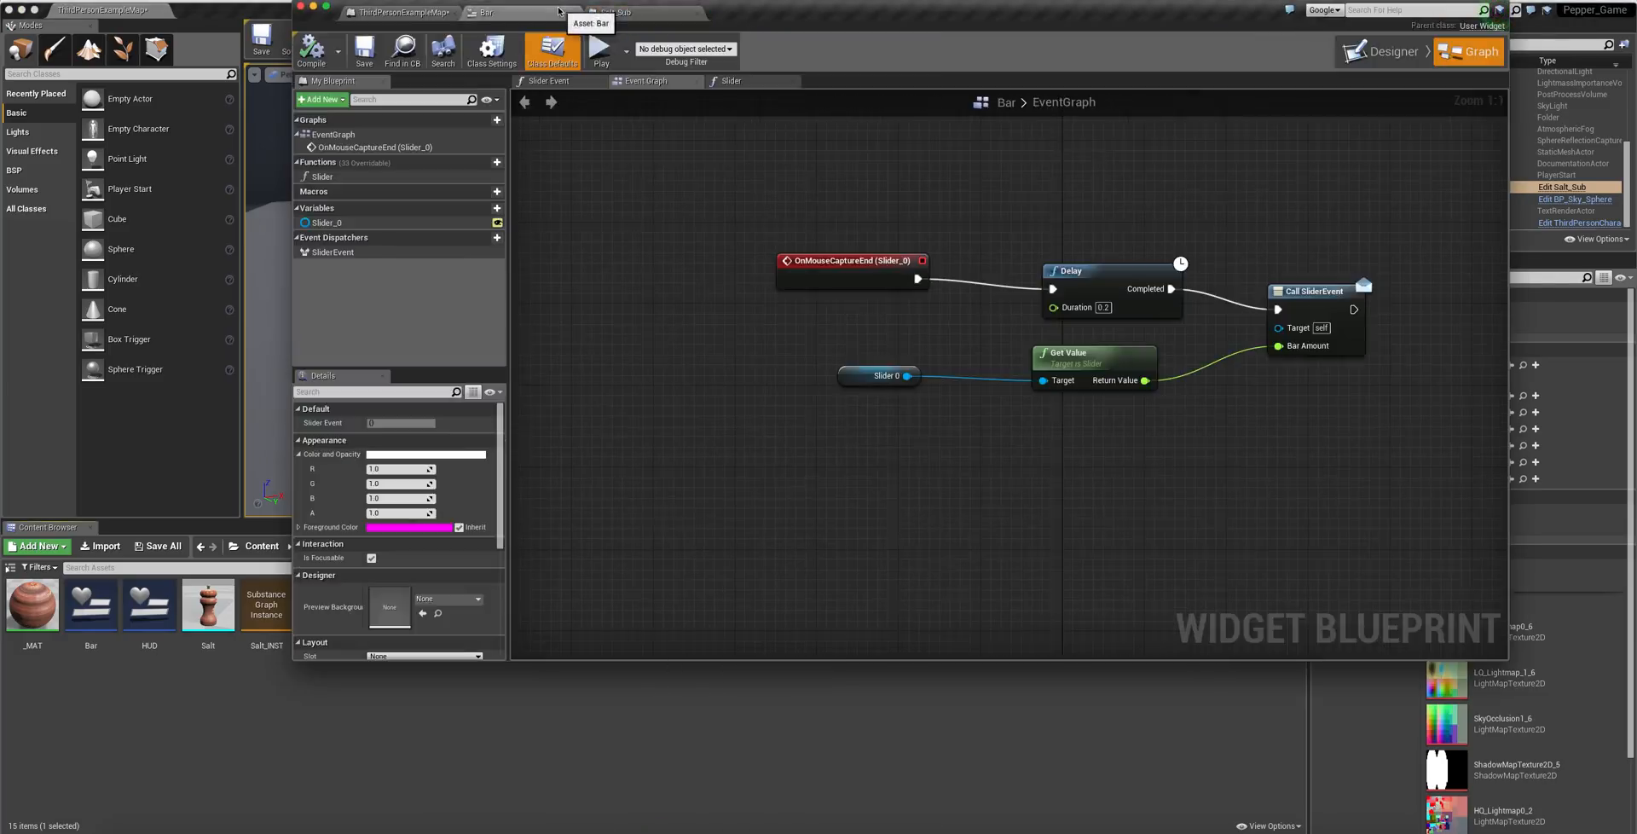
click(674, 11)
drag(674, 10, 665, 182)
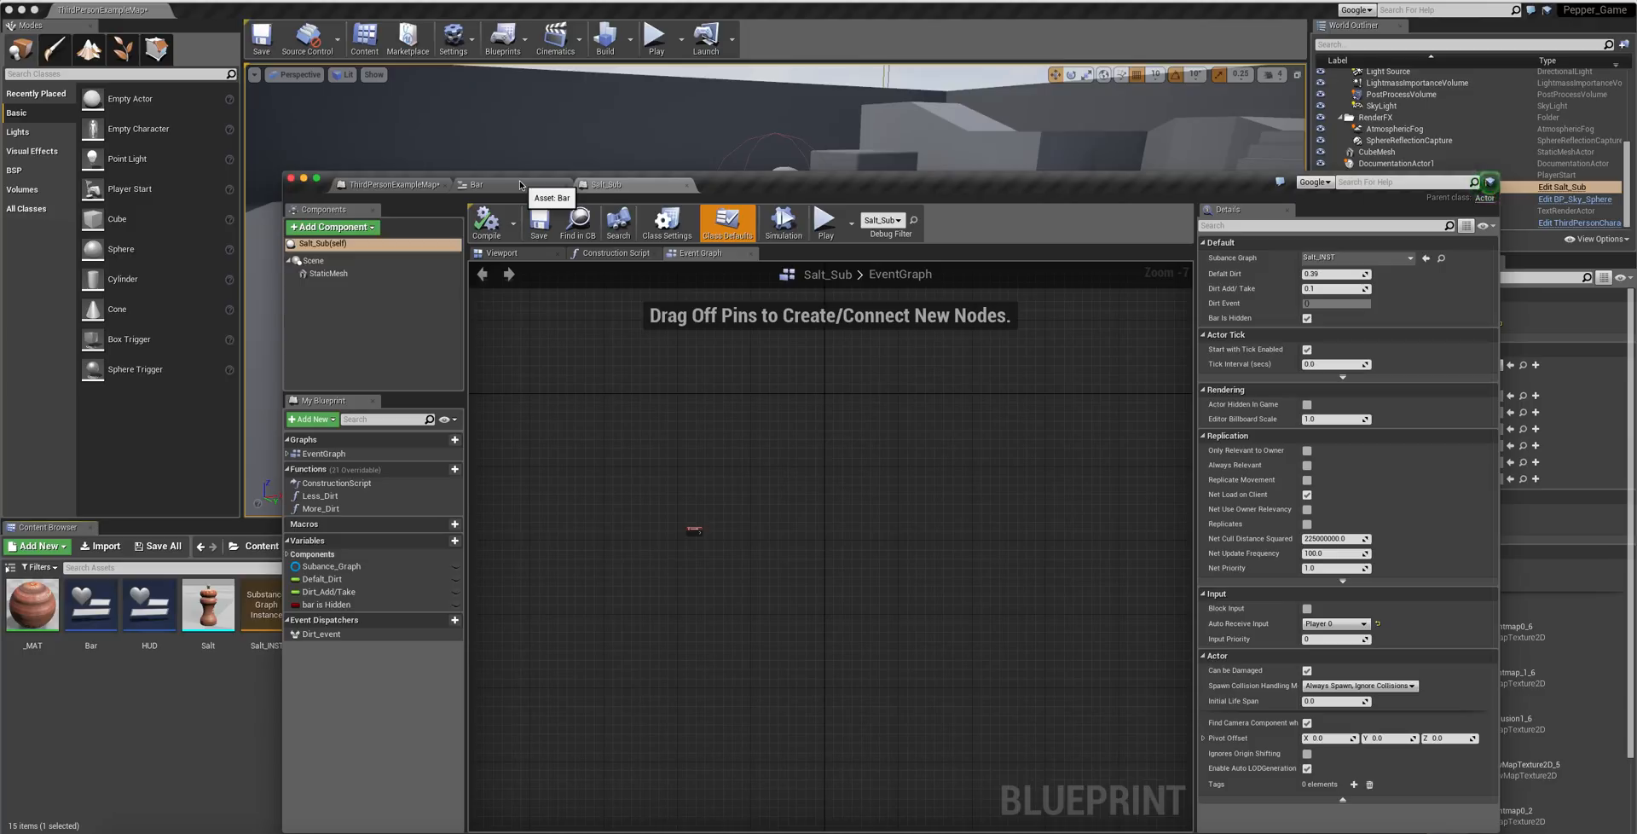
- Play the level, walk the character beside the pepper grinder, bring up the Dirt Level slider and stop the session
click(652, 34)
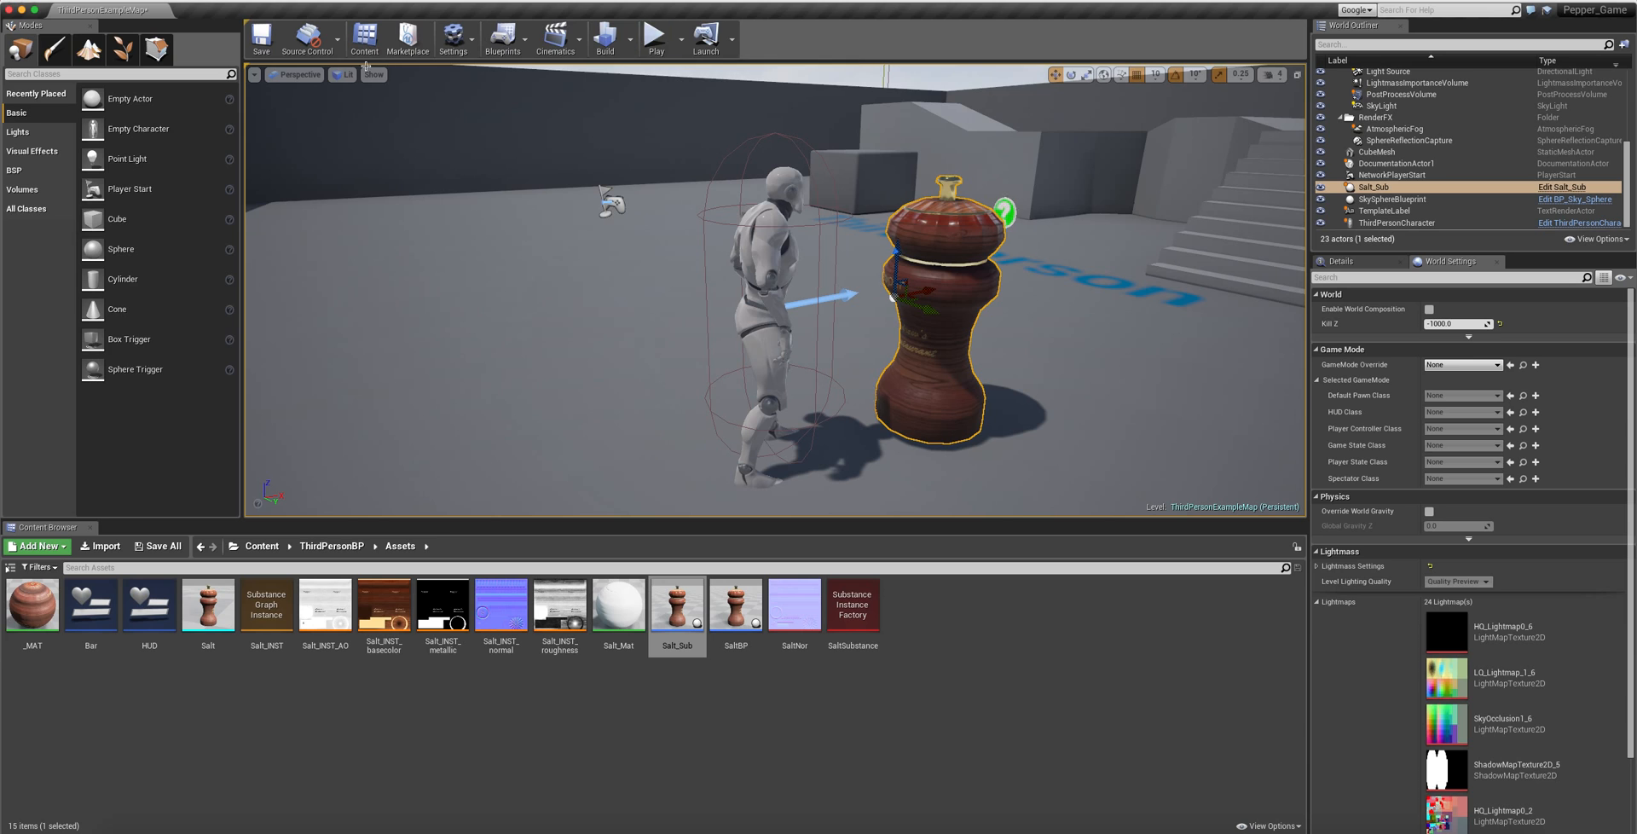
click(653, 35)
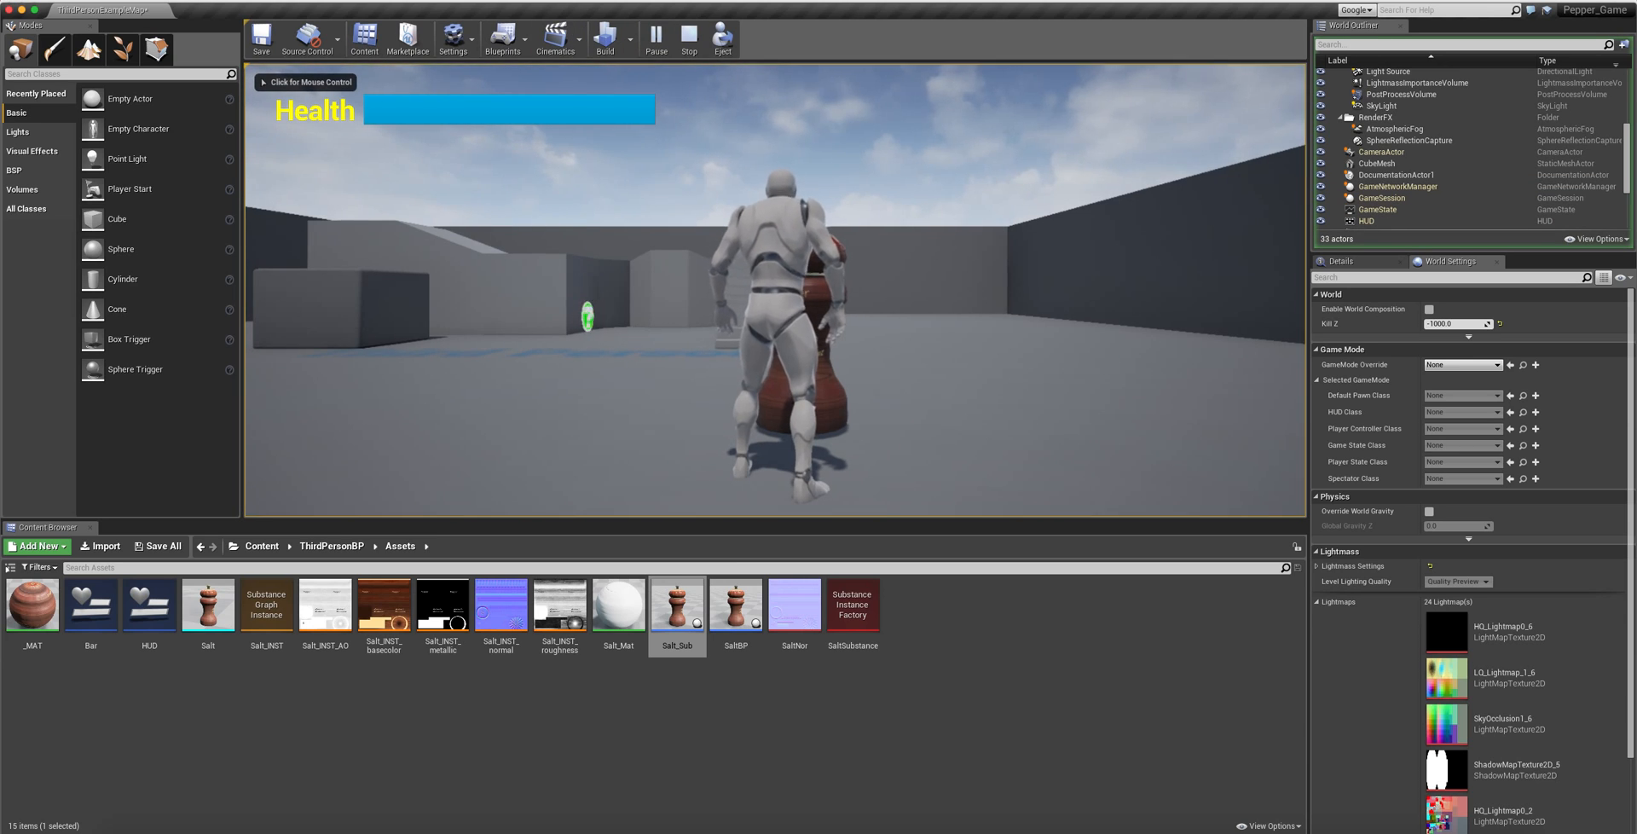
key(w)
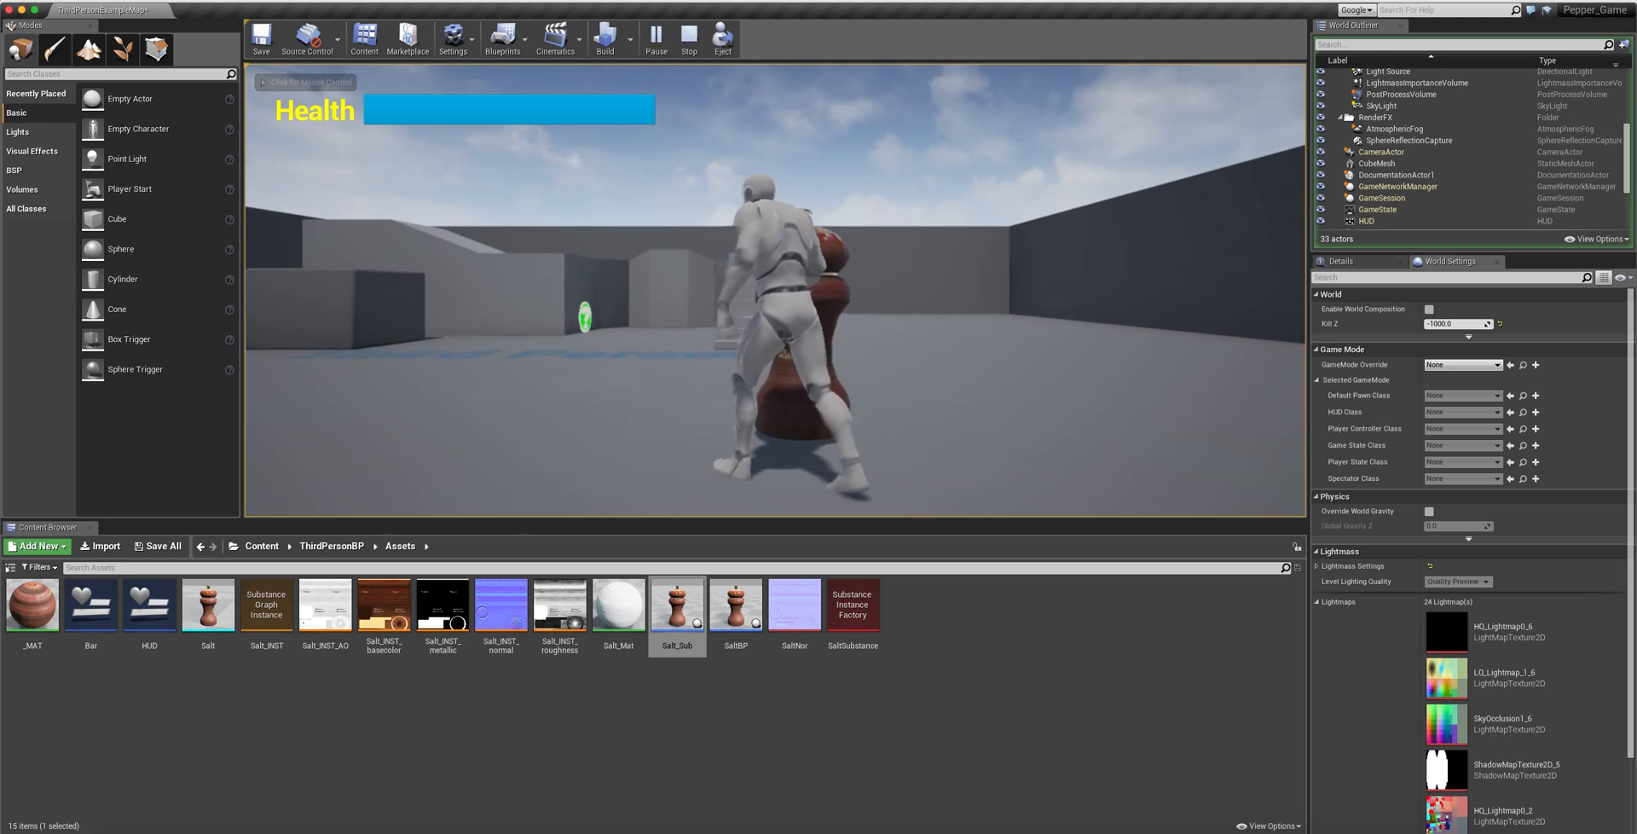
key(s)
key(a)
key(w)
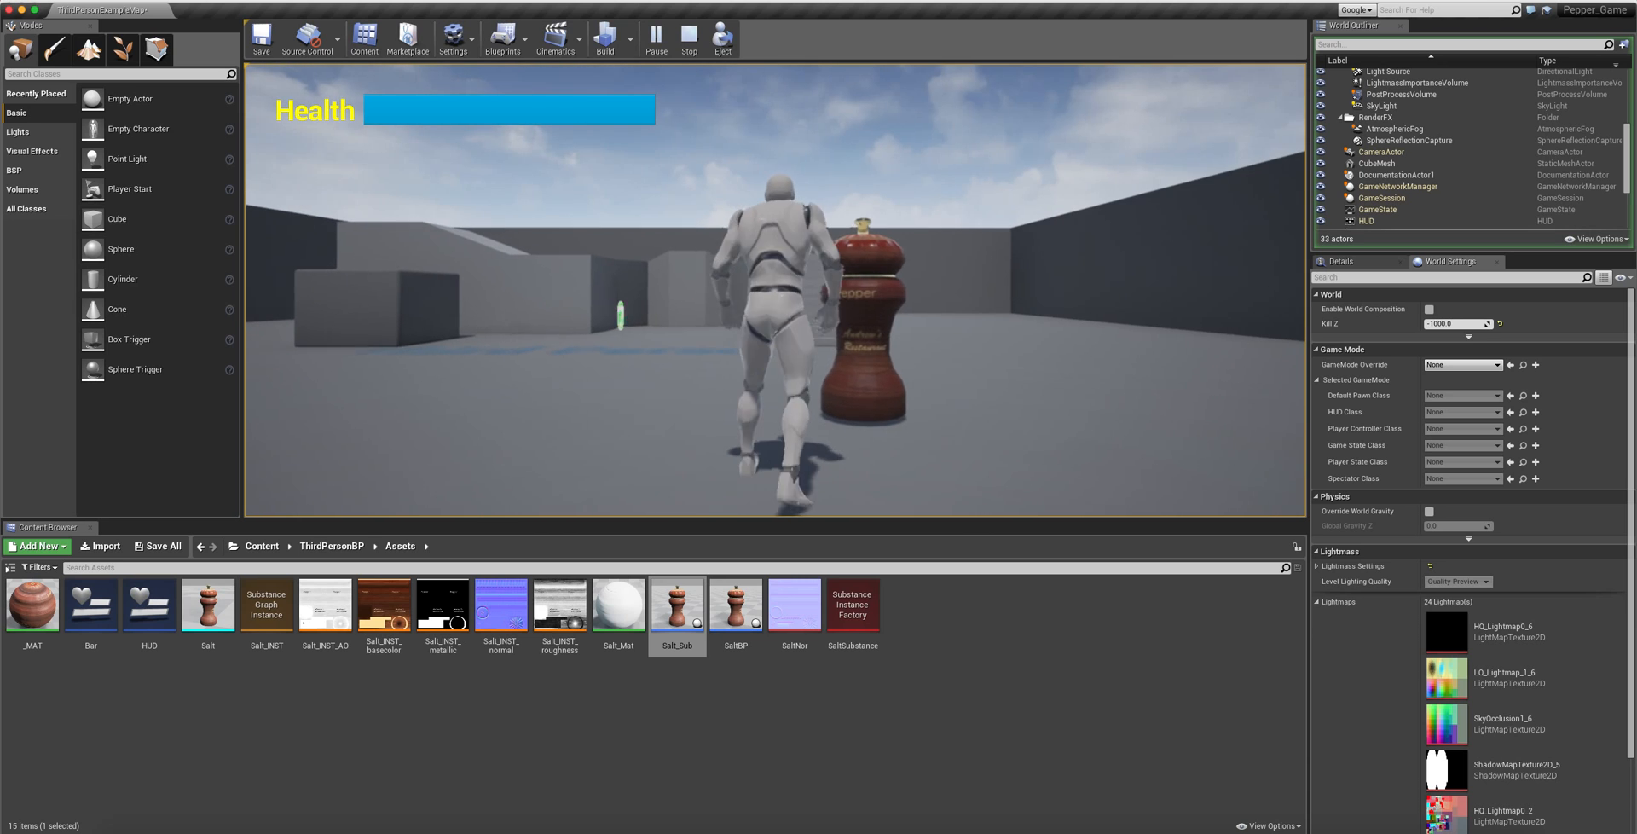
key(e)
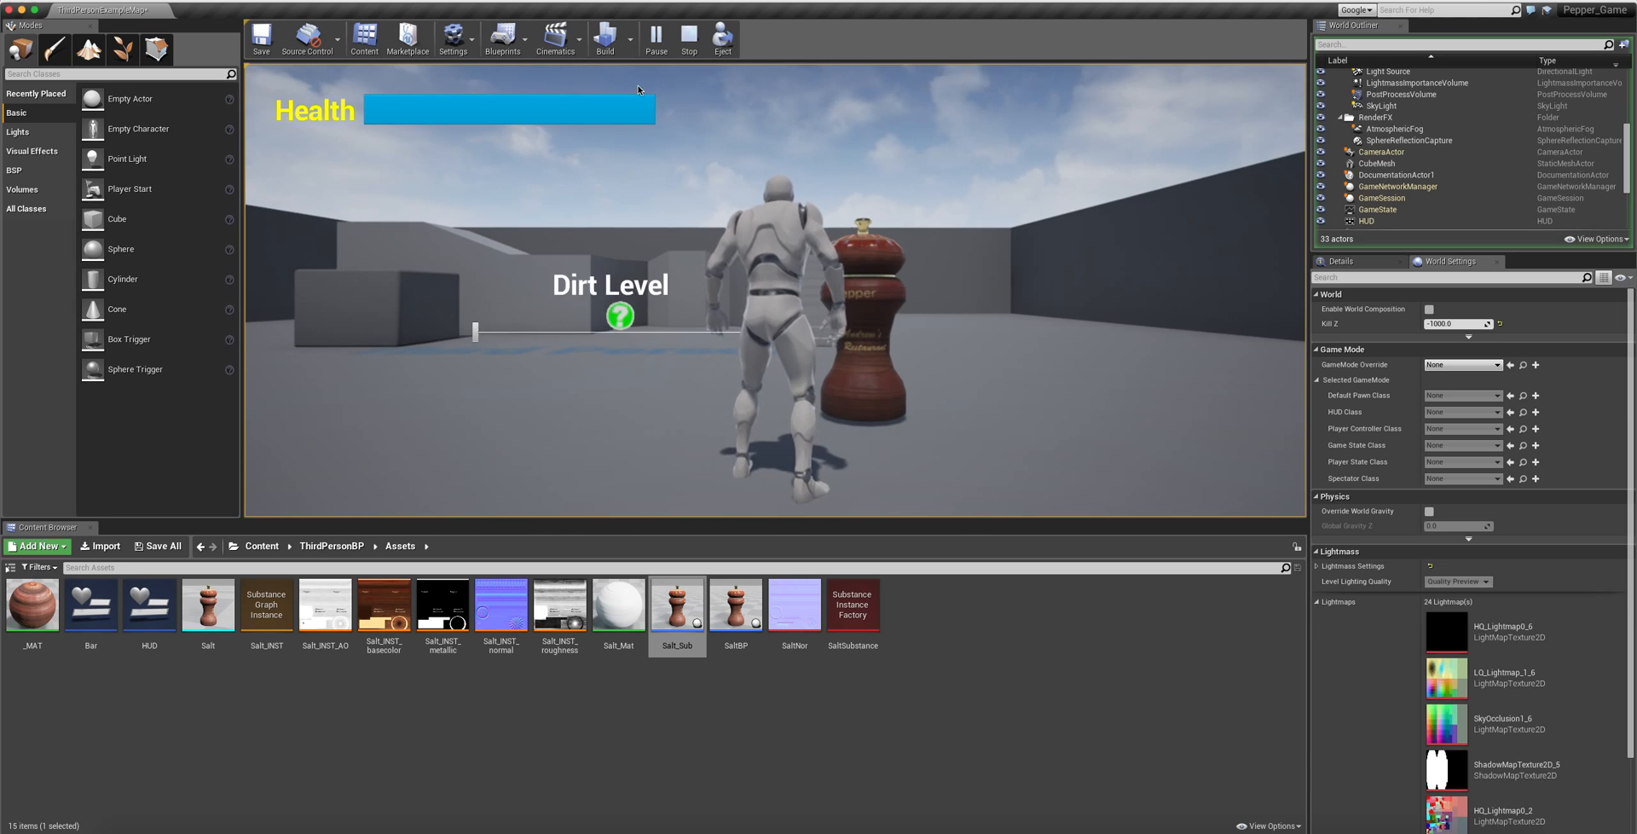
key(Escape)
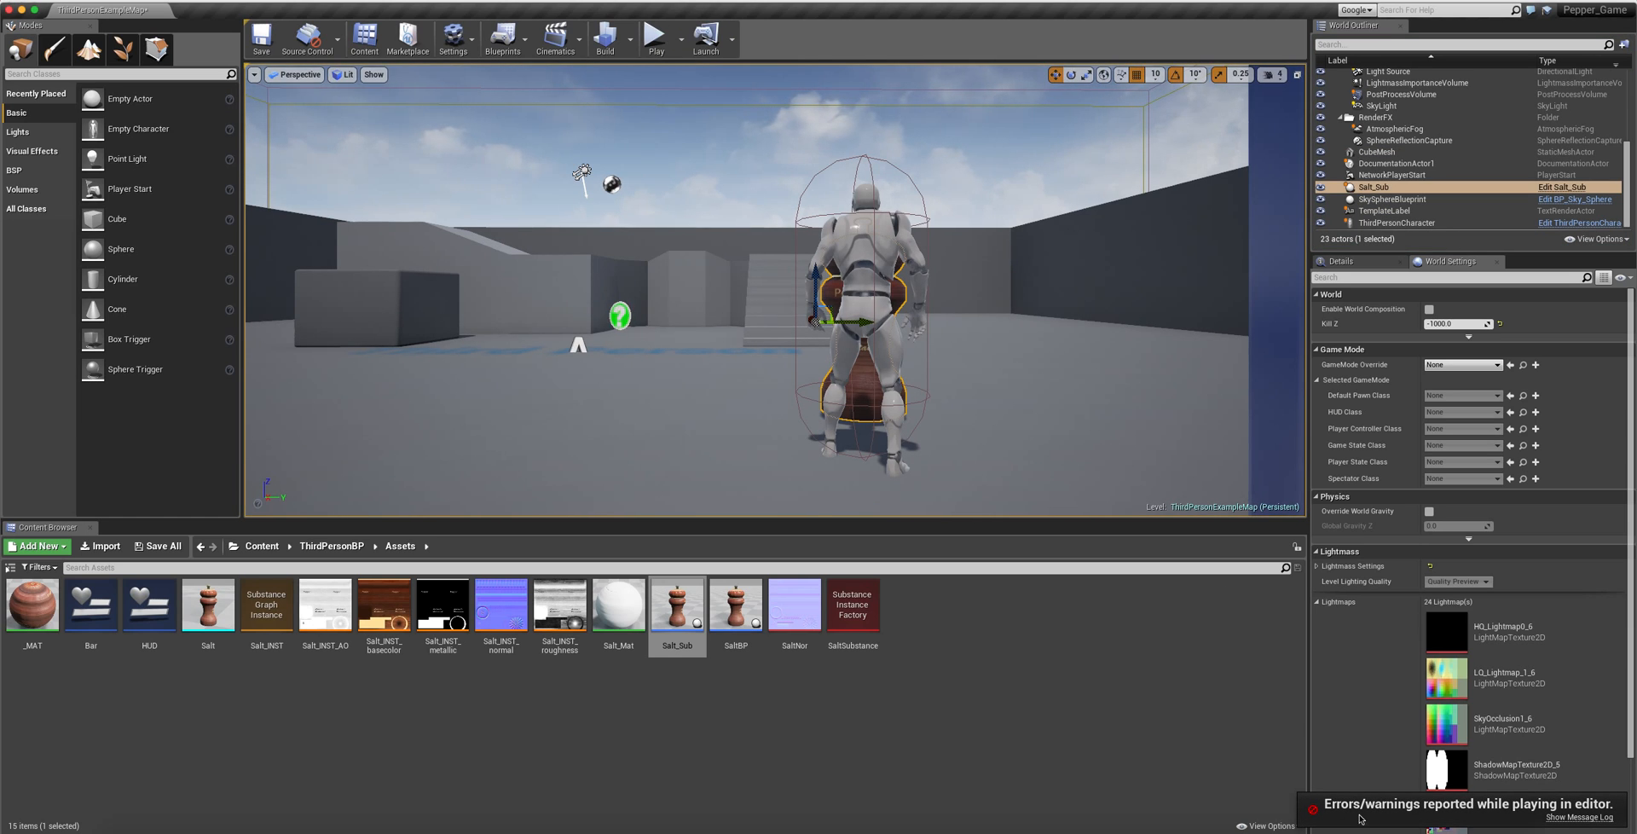
- Open the Bar widget blueprint named in the Message Log's play error and shift the Call SliderEvent node slightly upward
click(1563, 818)
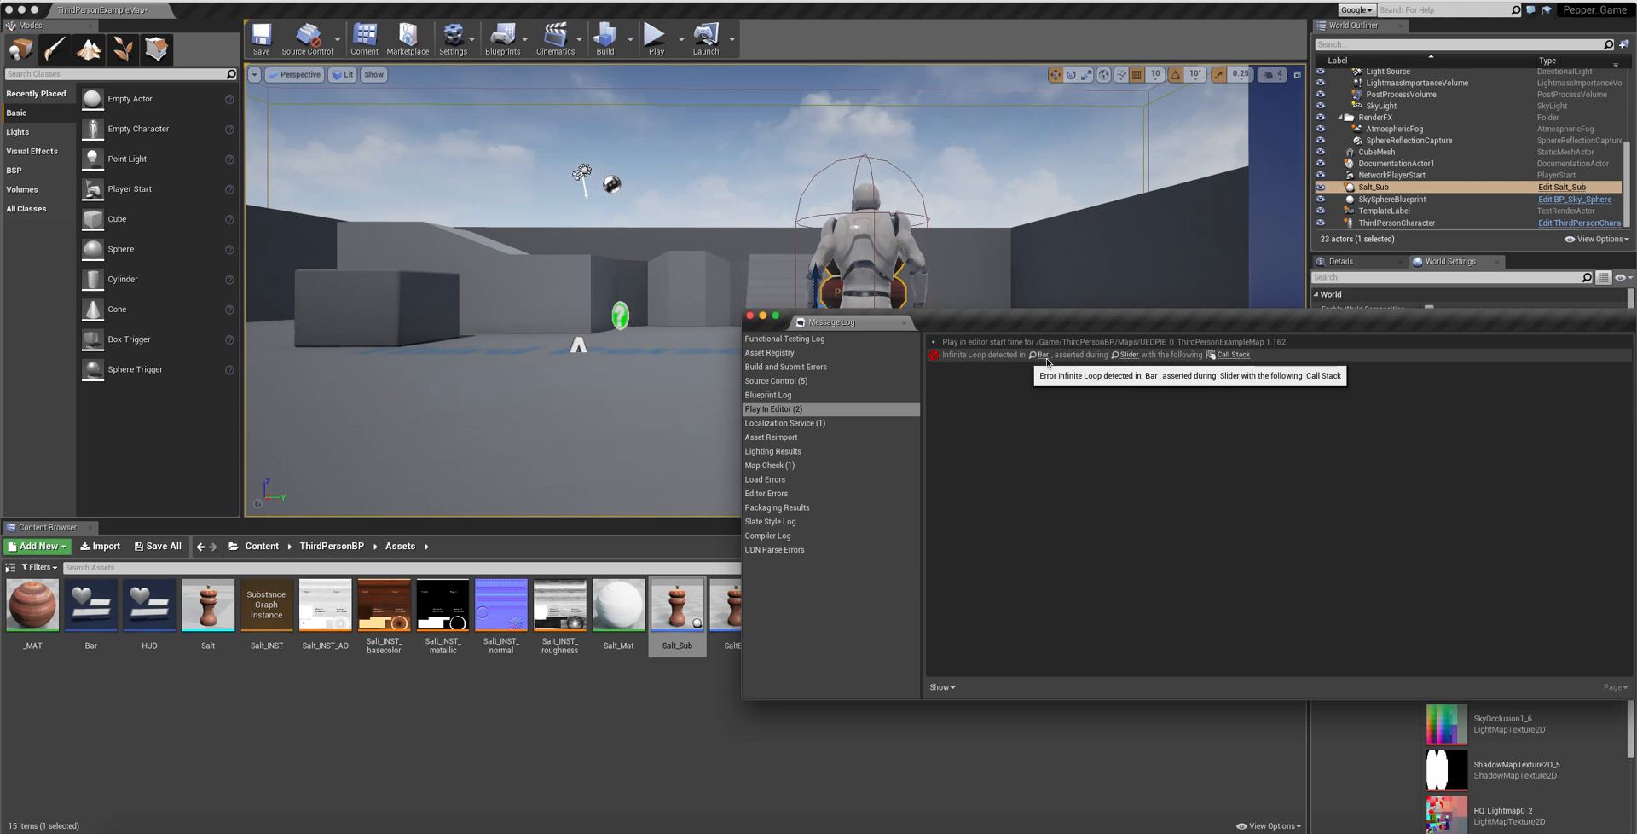
click(504, 749)
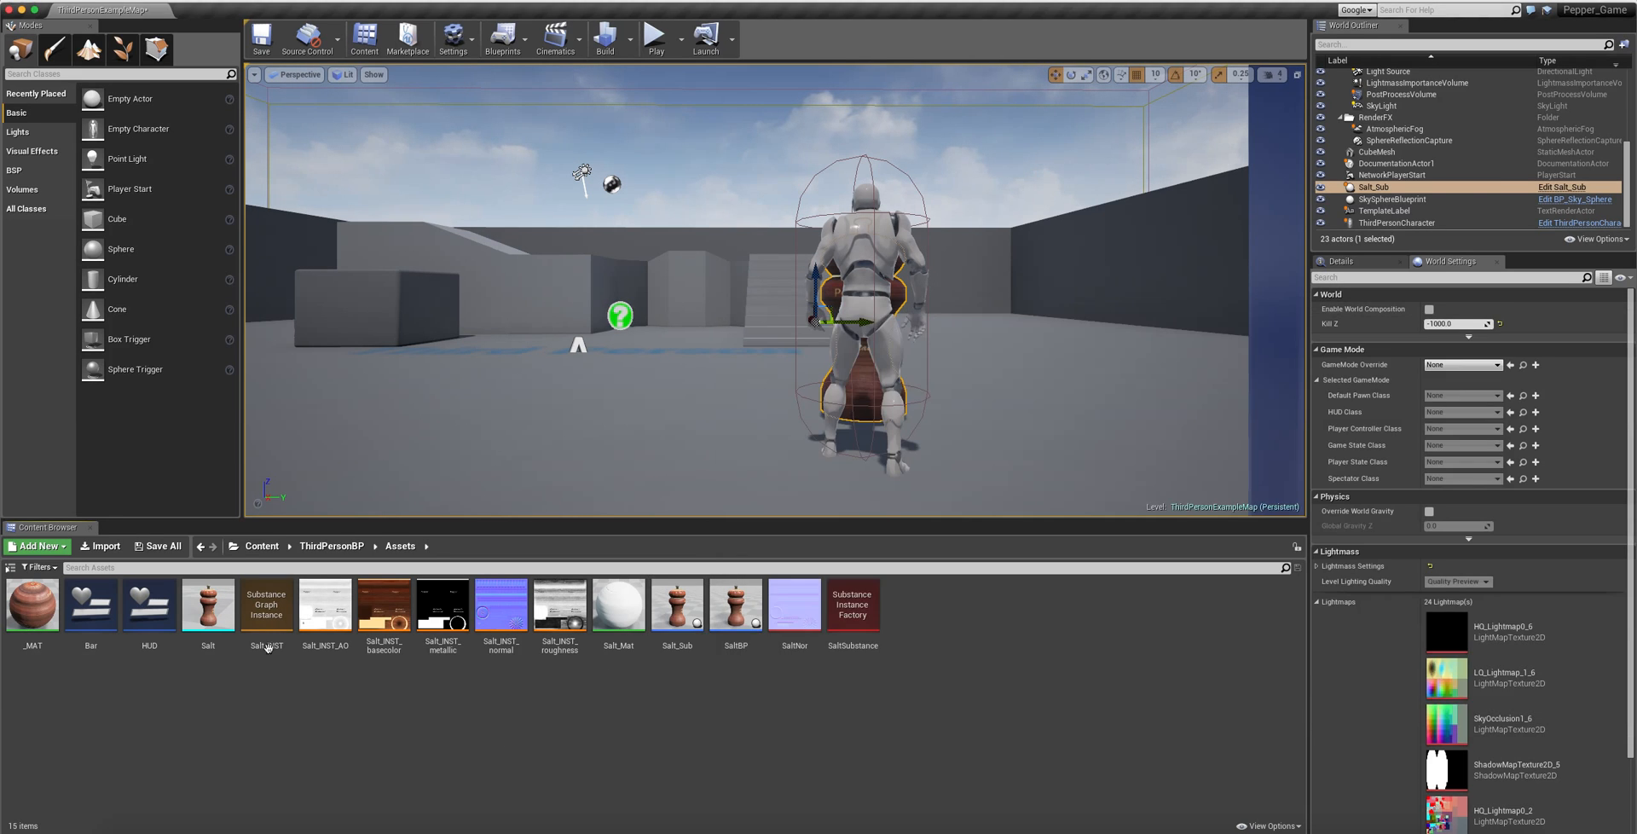
double_click(90, 607)
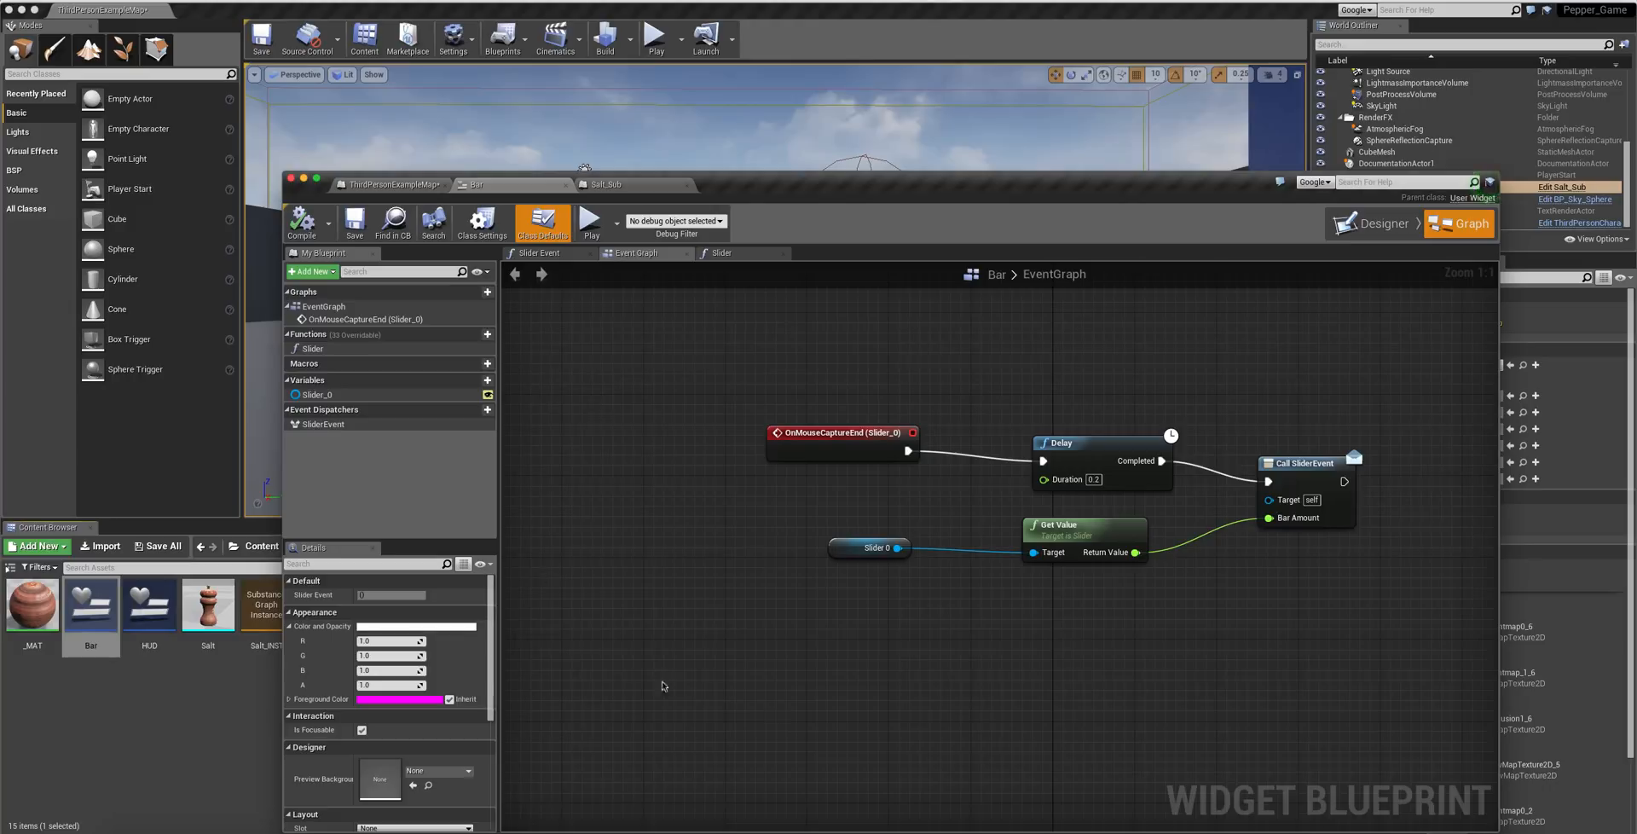
drag(1305, 463, 1305, 453)
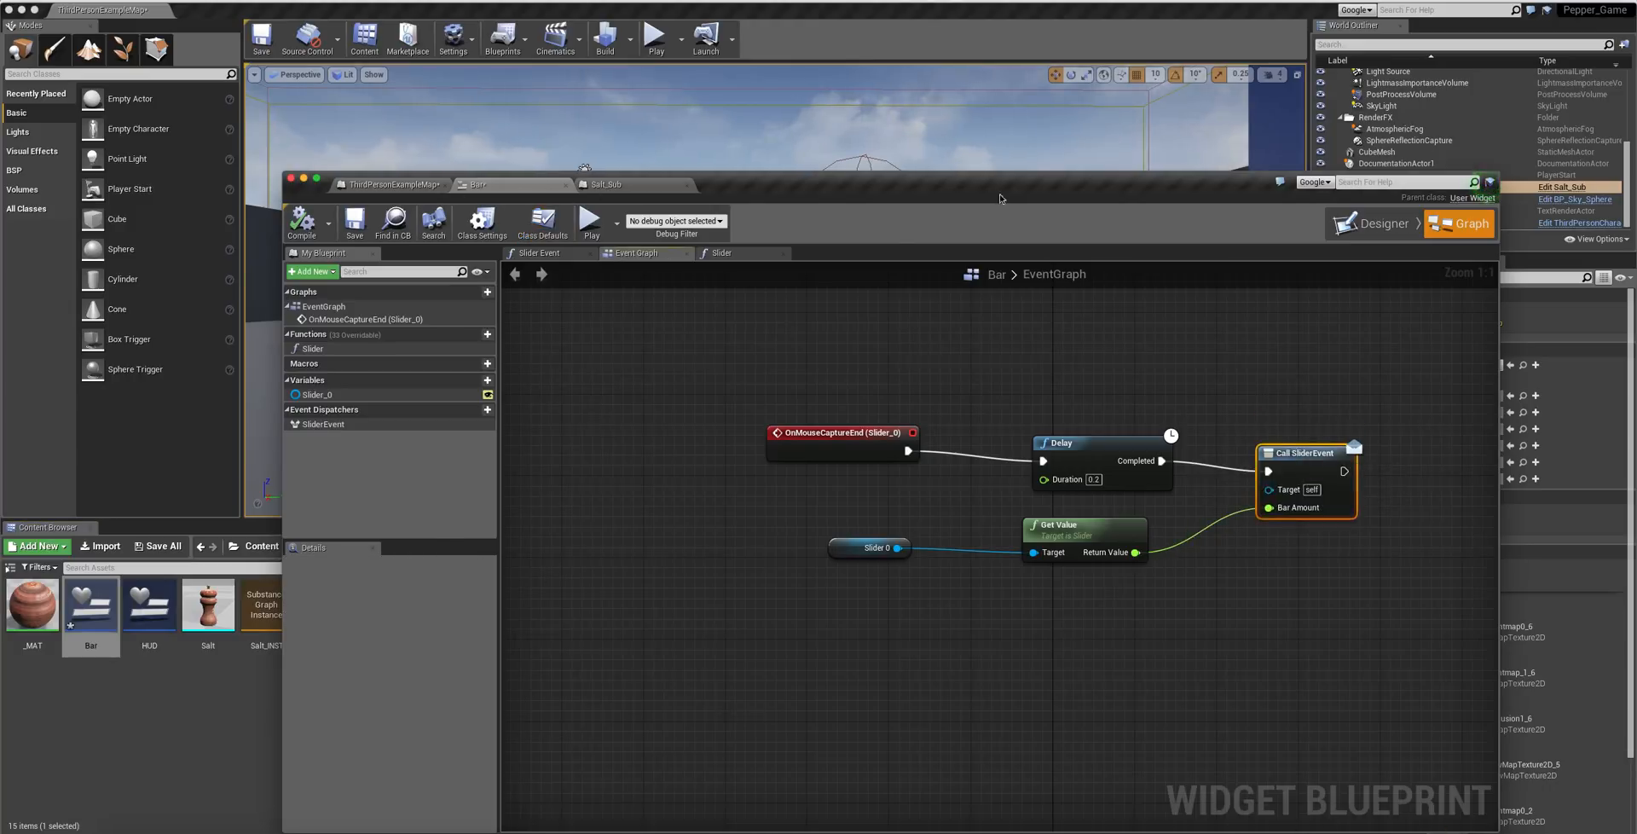
- Examine the ThirdPersonExampleMap level blueprint from the Page Down event to the Sync Rendering and Print String nodes, plus Salt_Sub's event graph
click(365, 184)
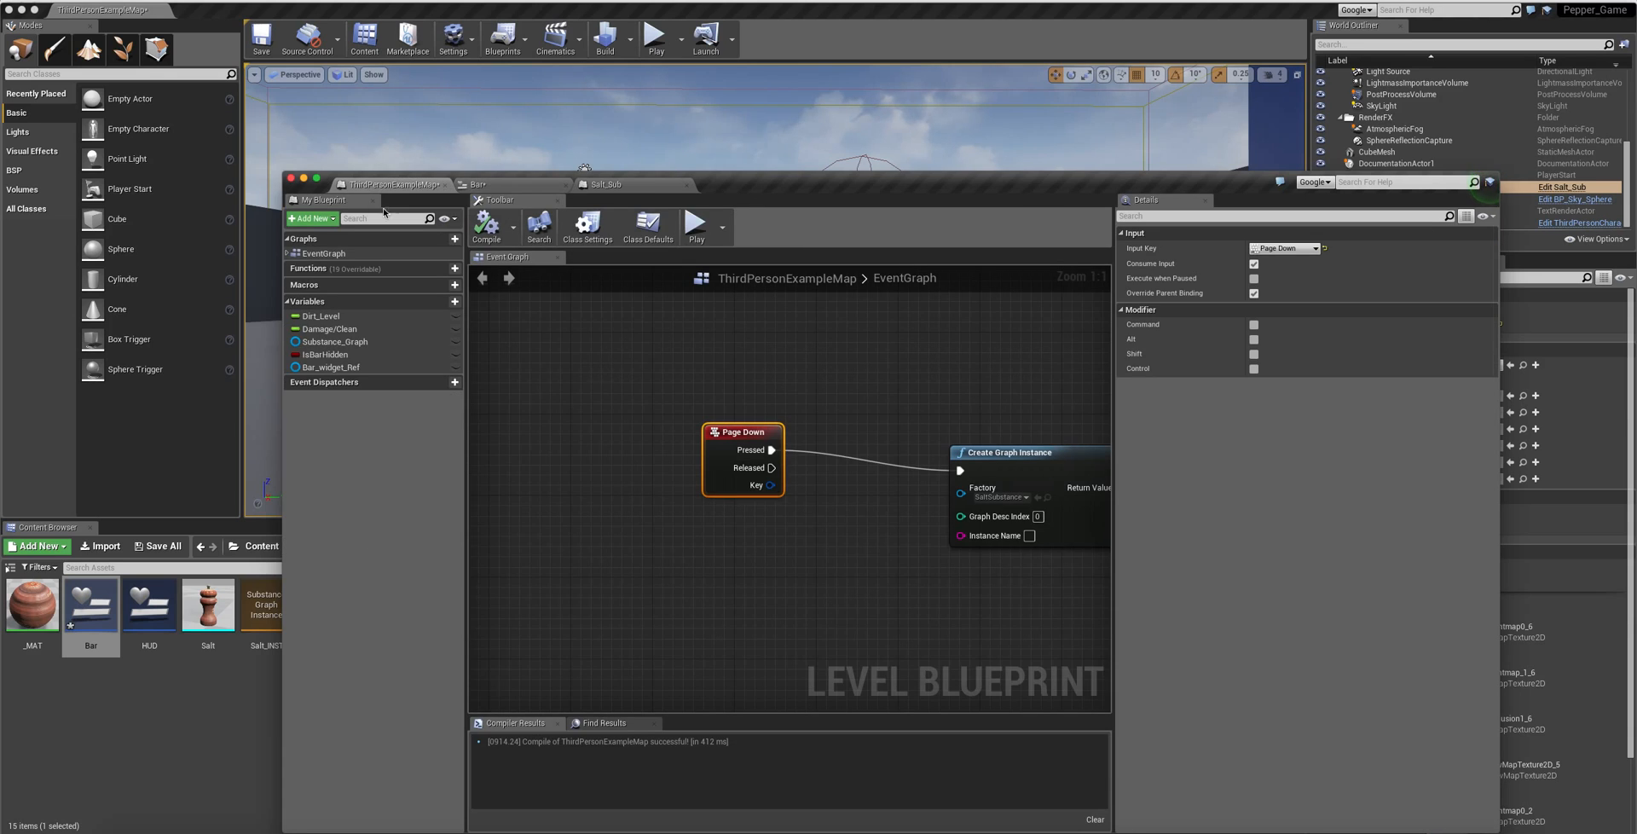
right_drag(894, 572, 539, 496)
scroll(687, 529, down, 12)
right_drag(831, 550, 857, 484)
scroll(856, 485, up, 12)
right_drag(728, 537, 668, 531)
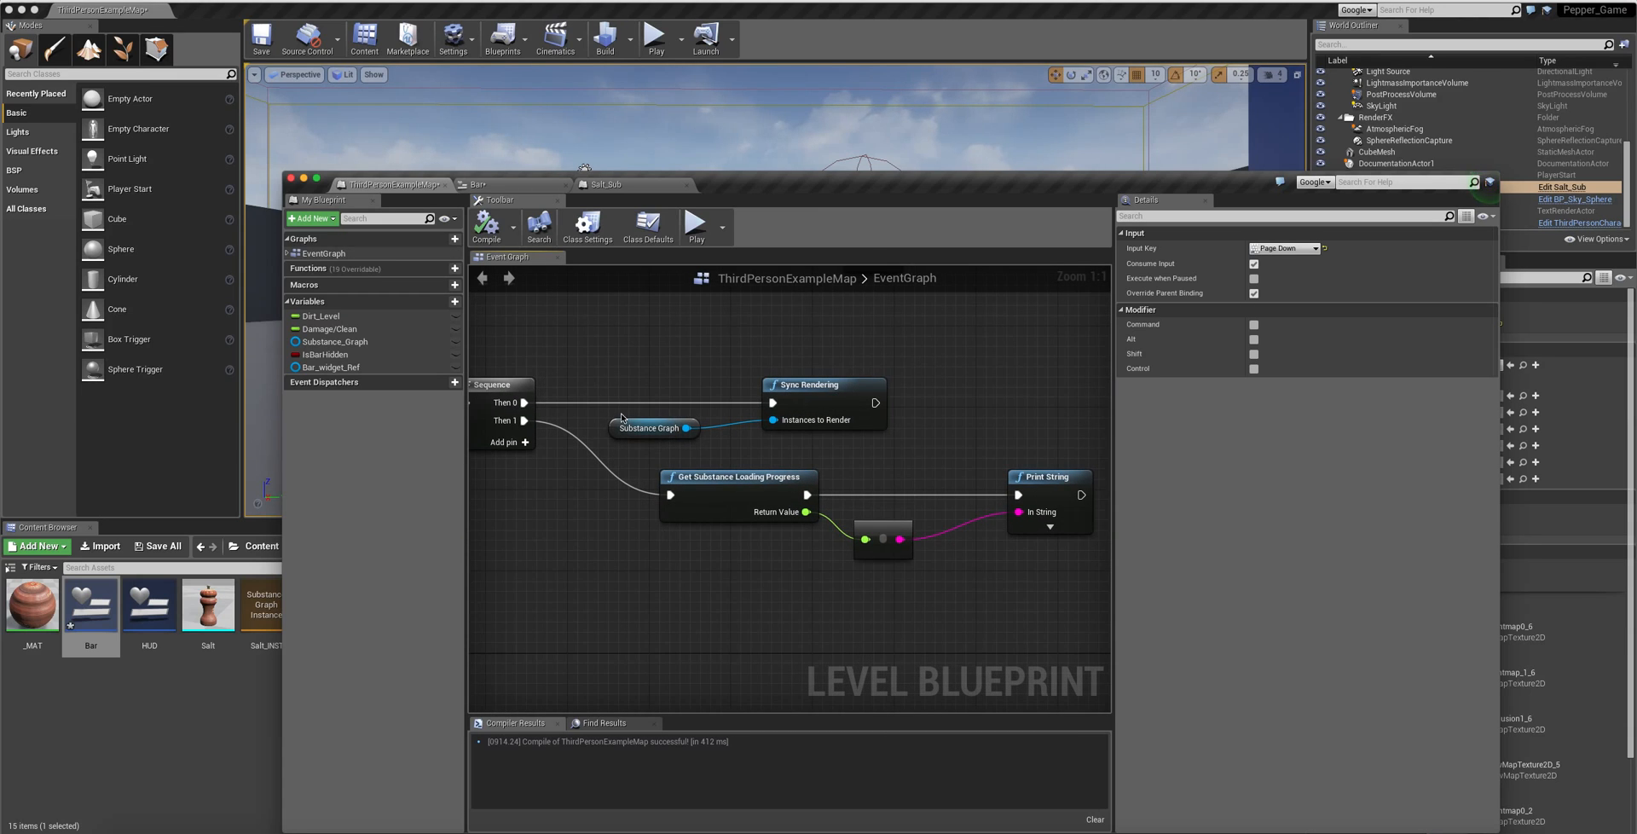
click(606, 184)
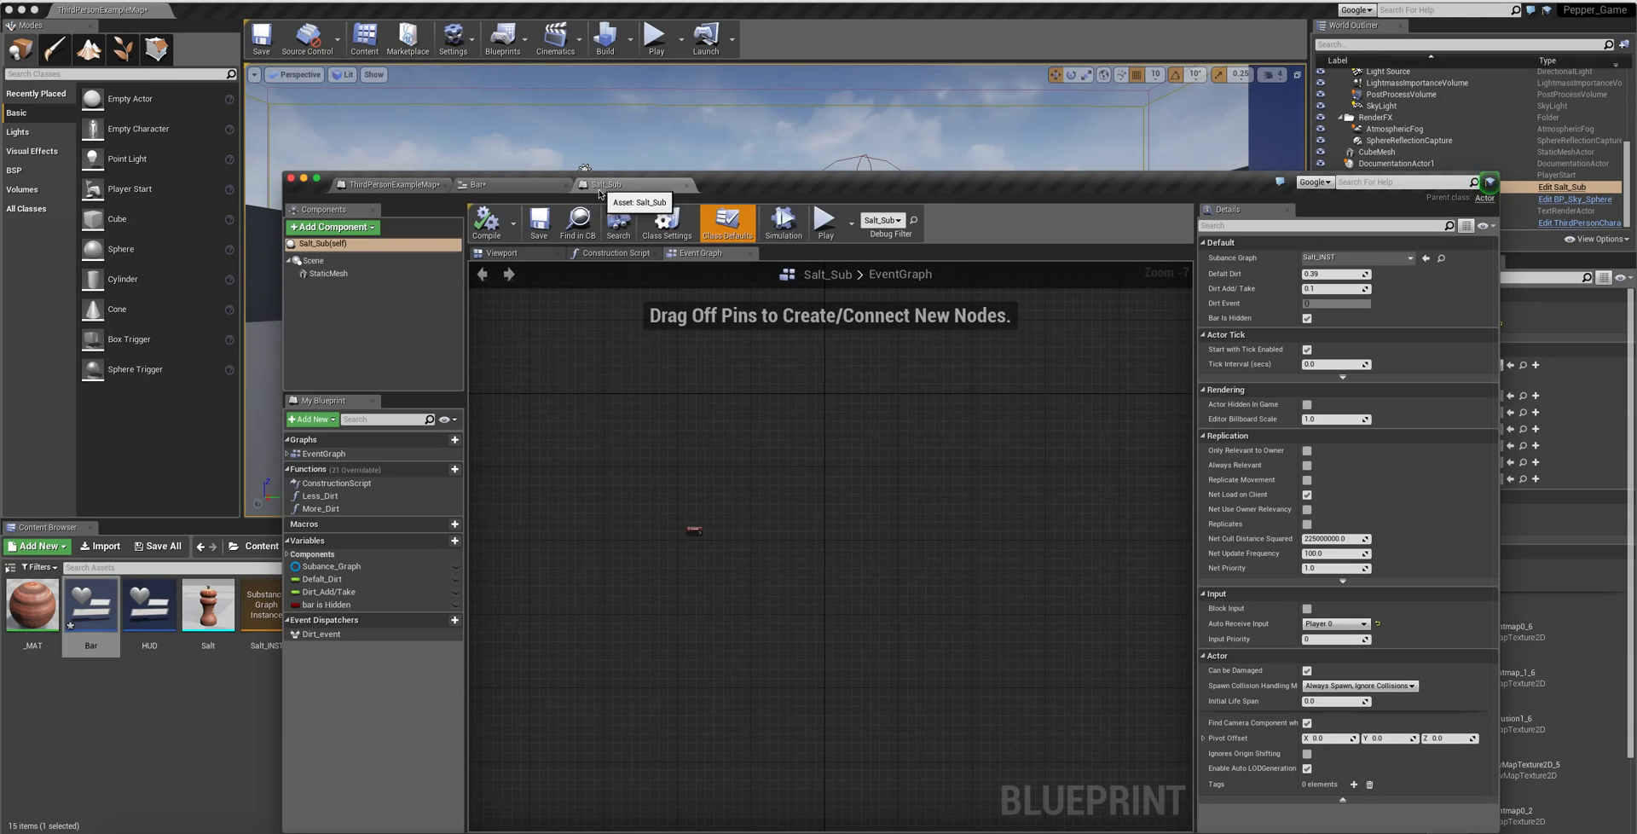
- Run the level again, stop it and display the Message Log for the play session
click(829, 133)
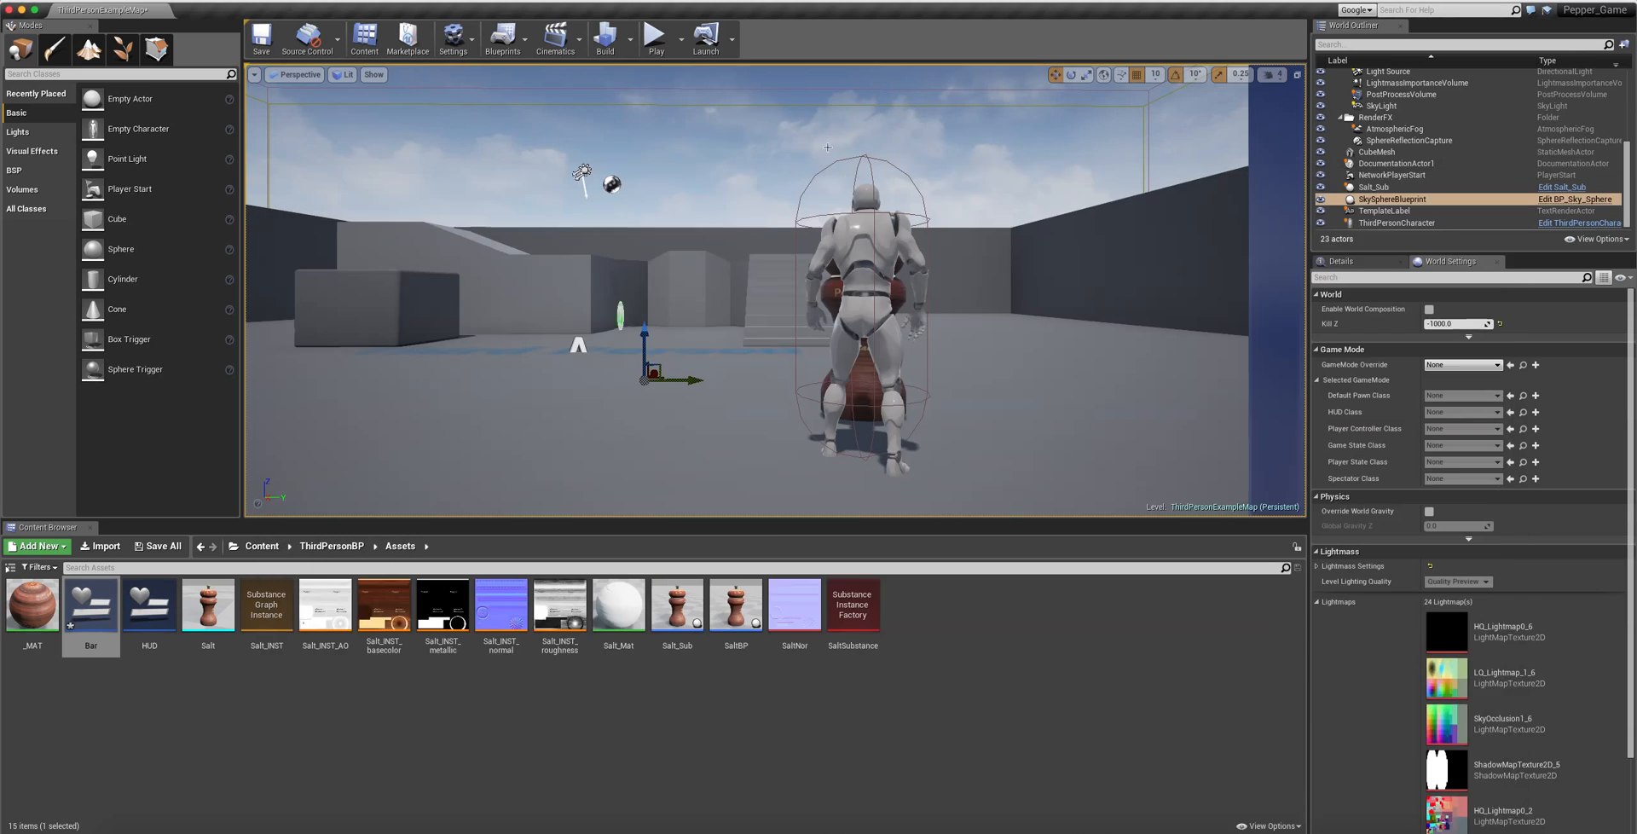
click(660, 58)
key(Escape)
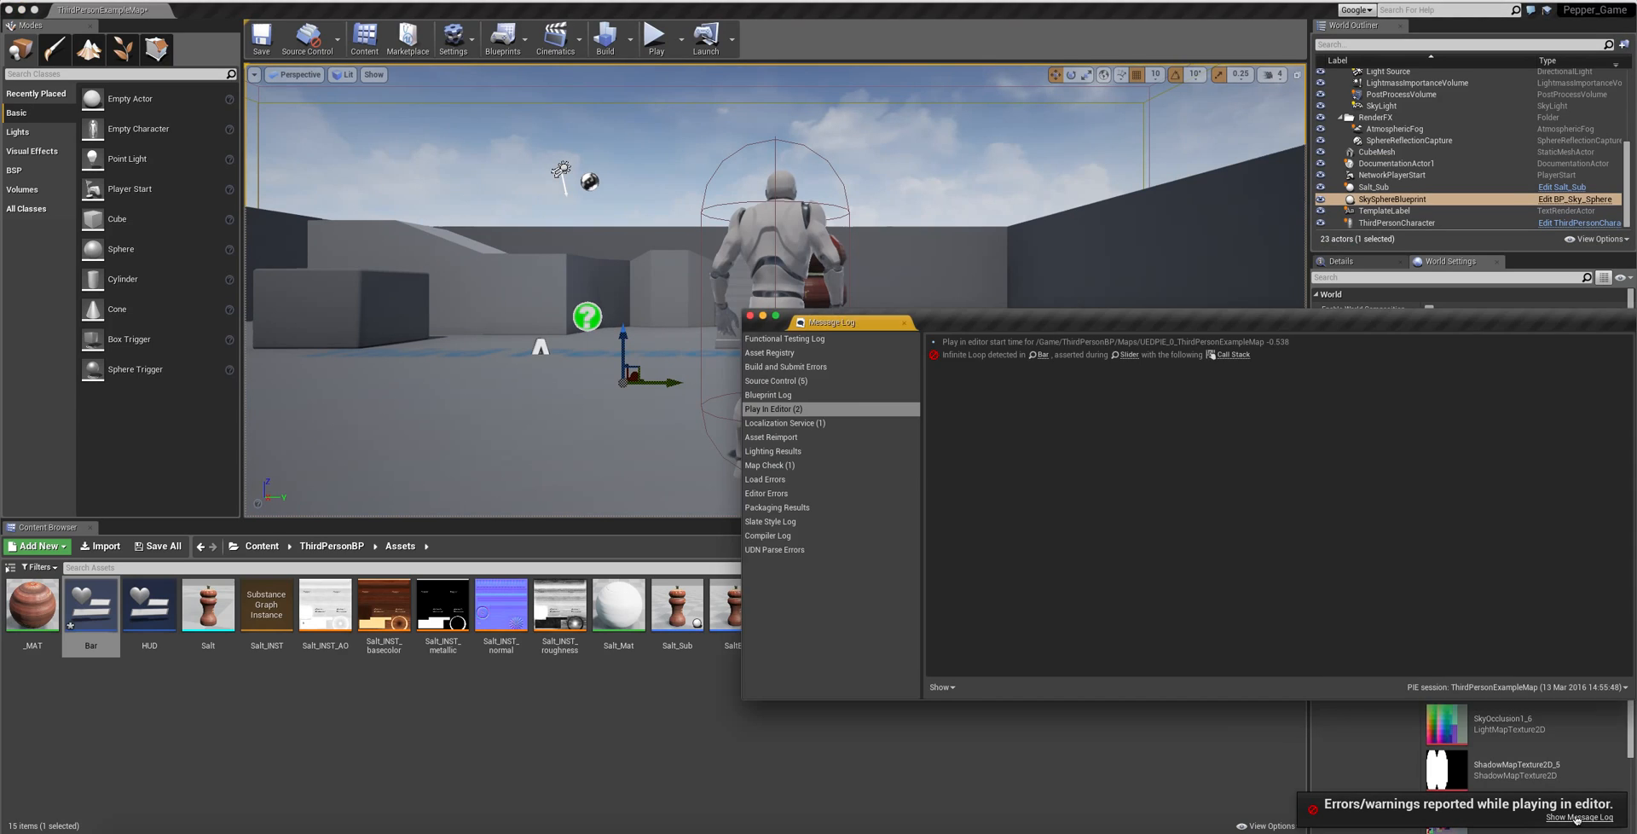
- Open the Slider function cited in the error and inspect the Bar widget's Dirt Level slider layout in the Designer
click(1127, 355)
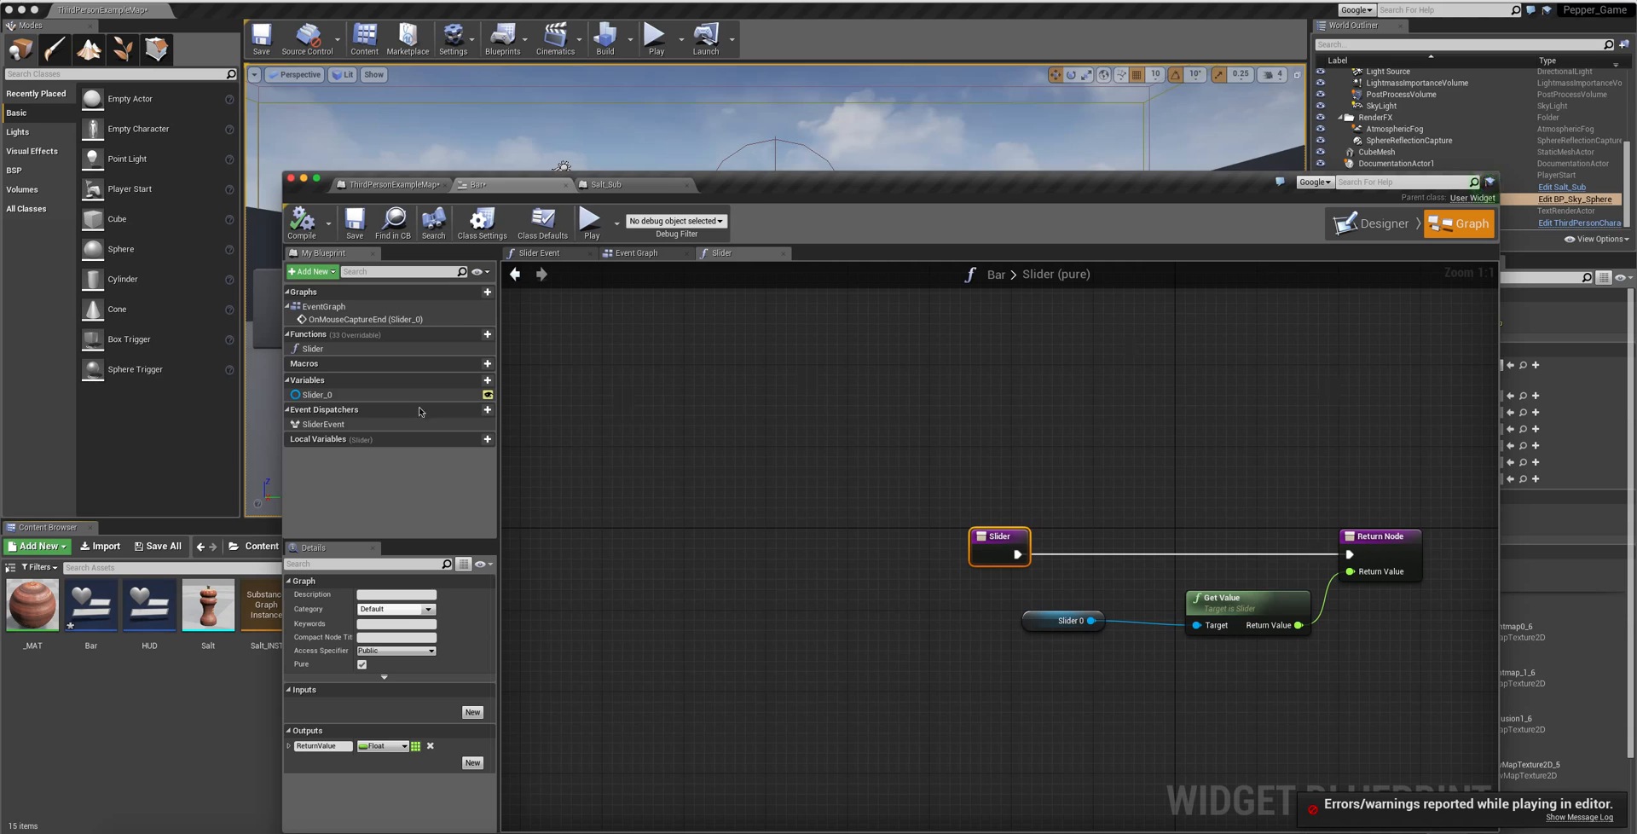
right_drag(863, 482, 661, 422)
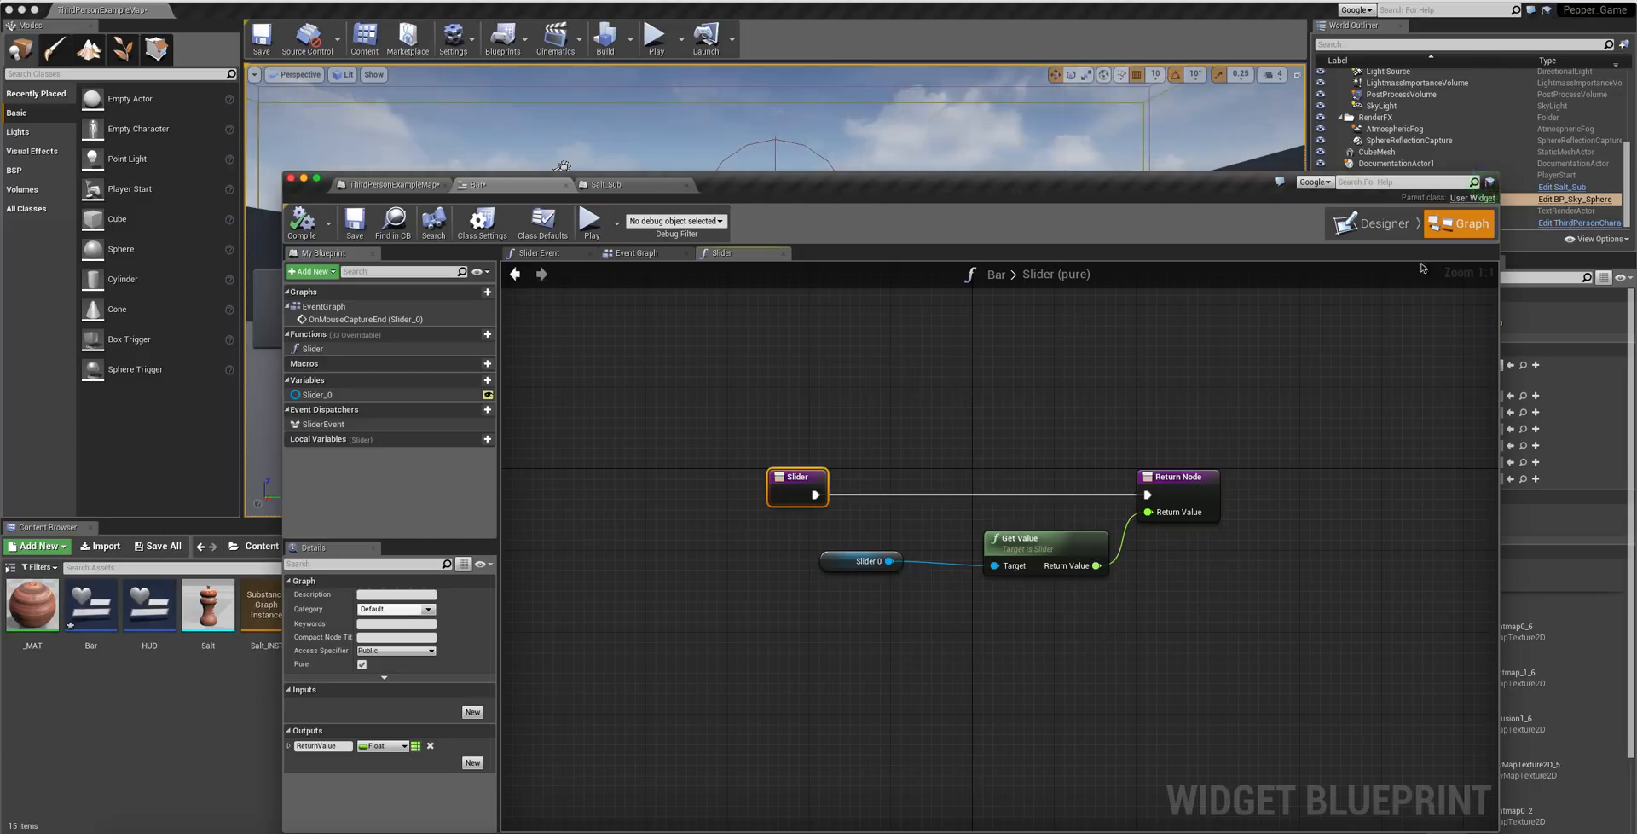
click(1384, 229)
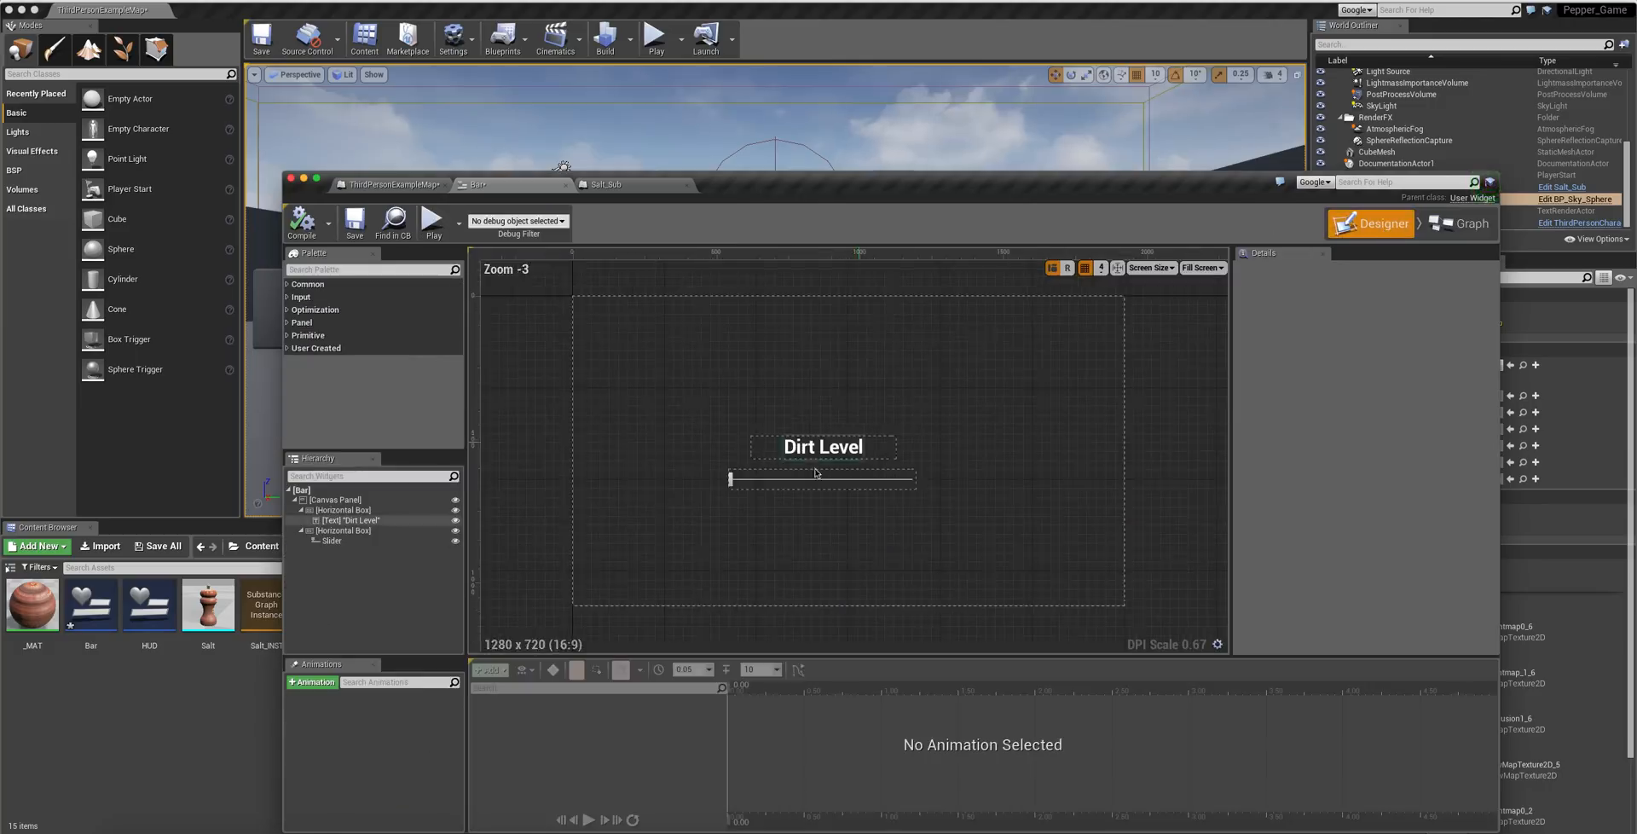
scroll(763, 481, up, 2)
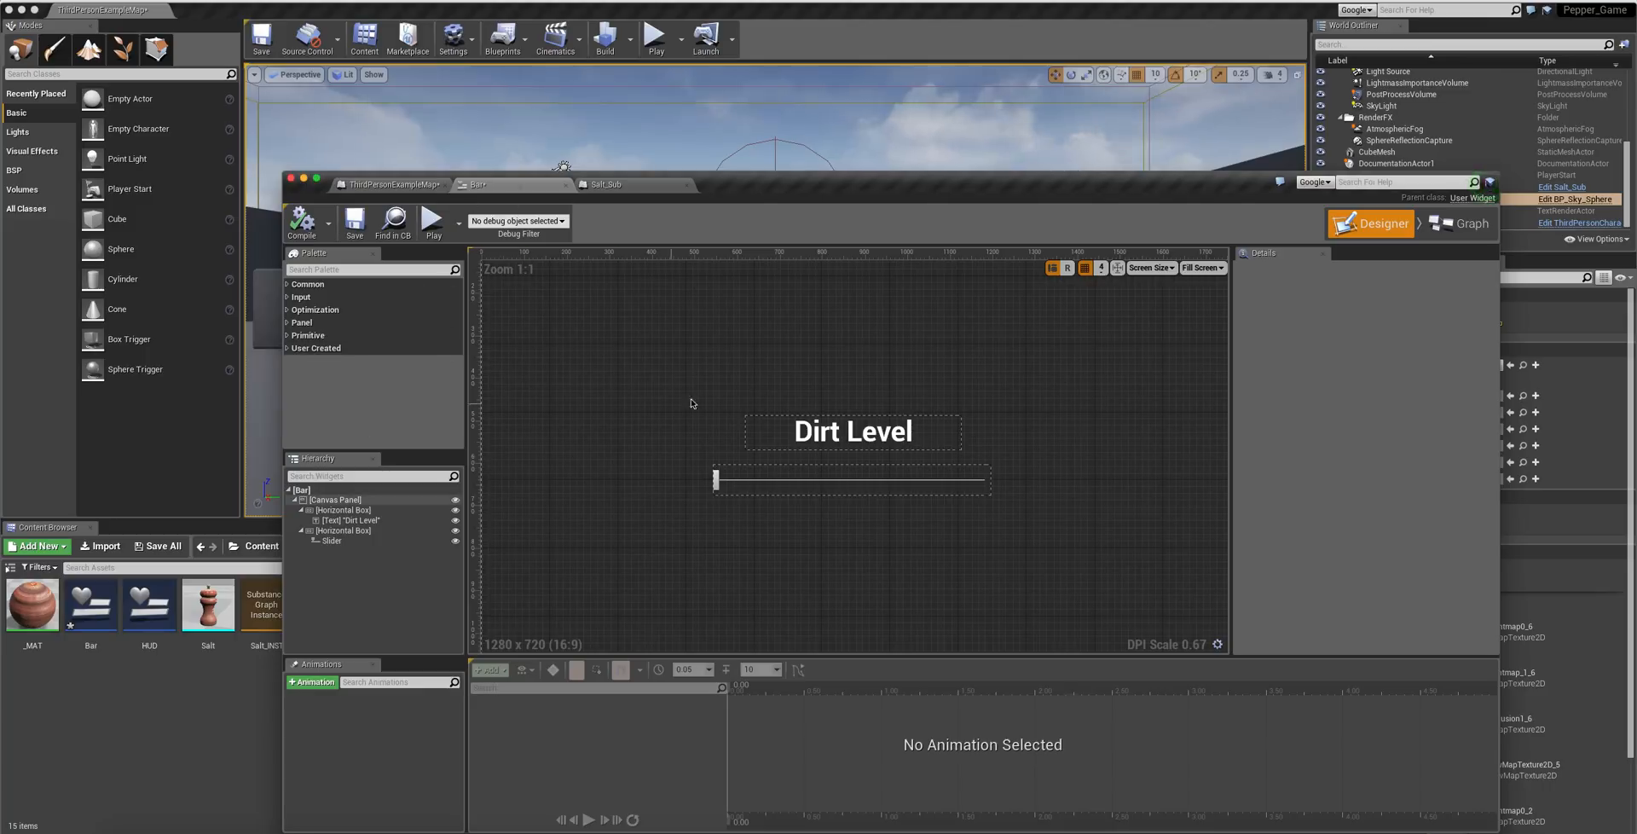
- Select the slider beneath the Dirt Level text and examine its properties from the slot settings down to the events
click(740, 441)
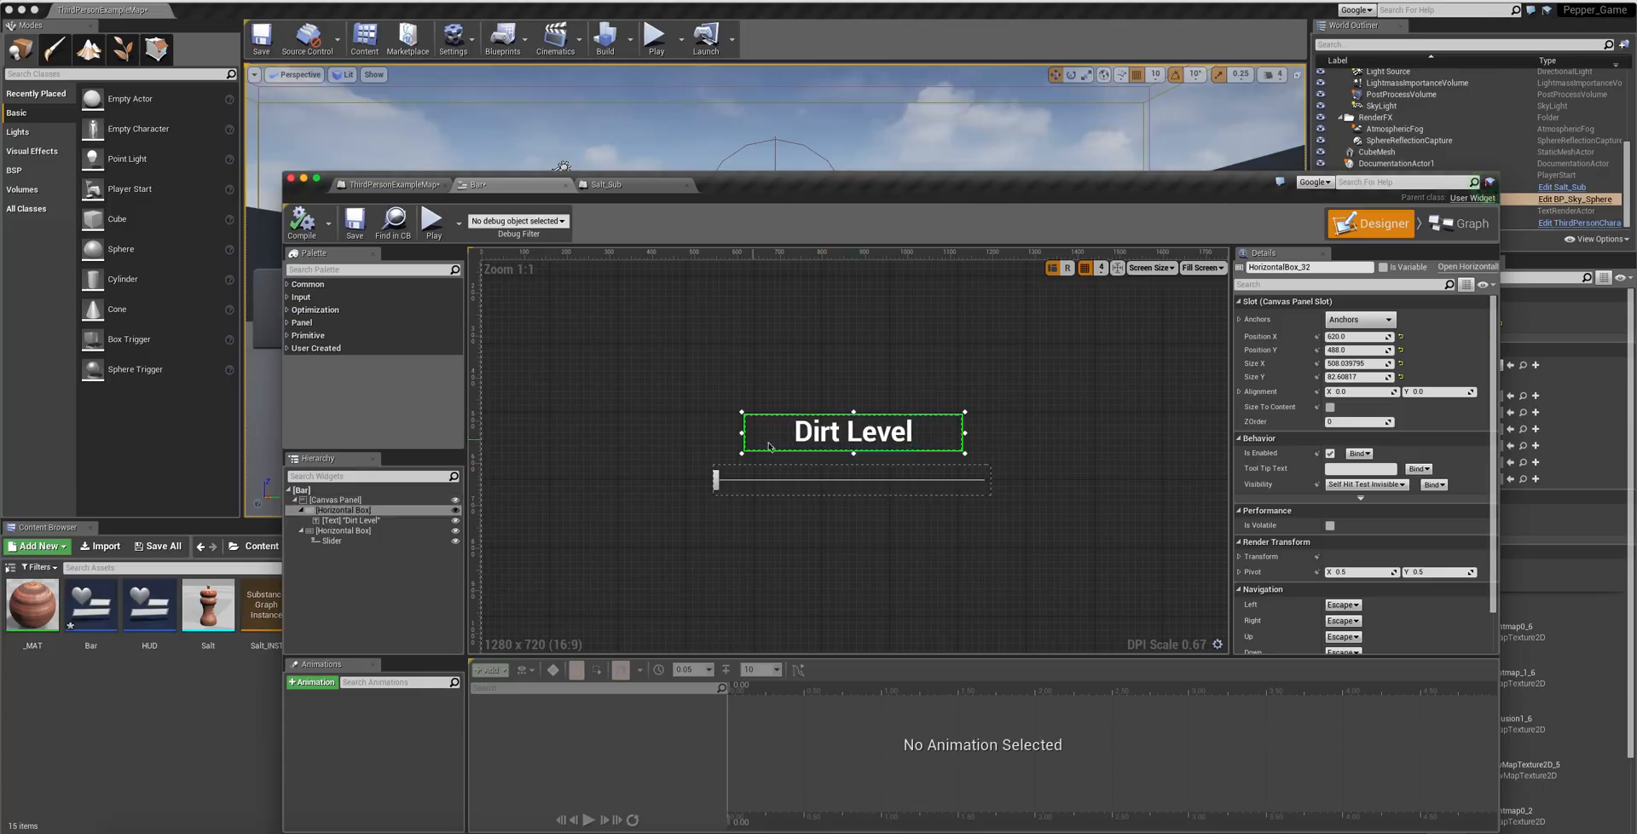
click(722, 490)
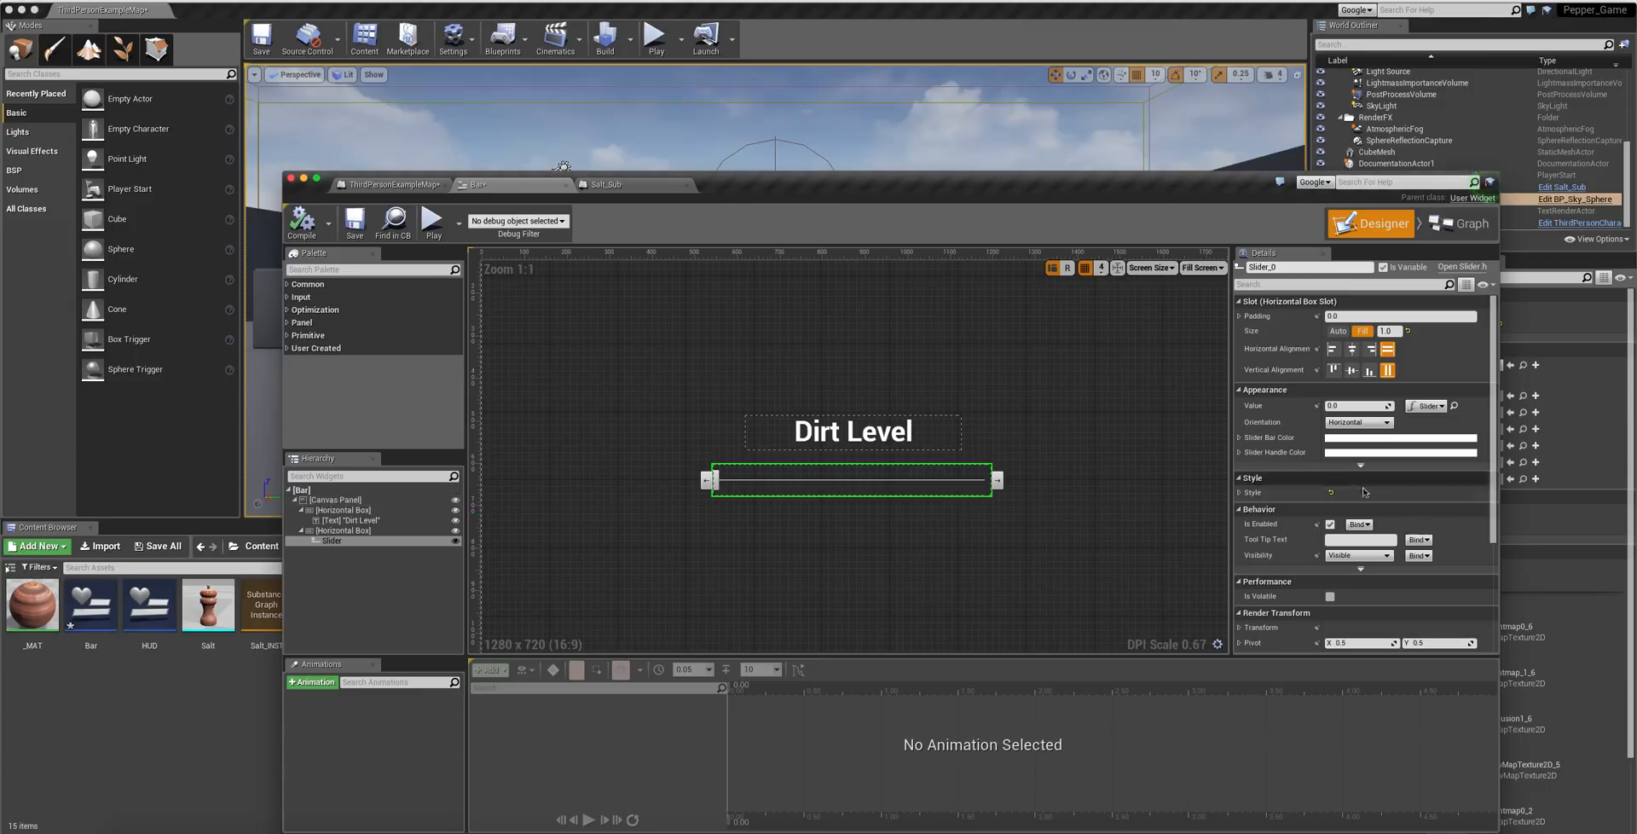
scroll(1406, 568, down, 3)
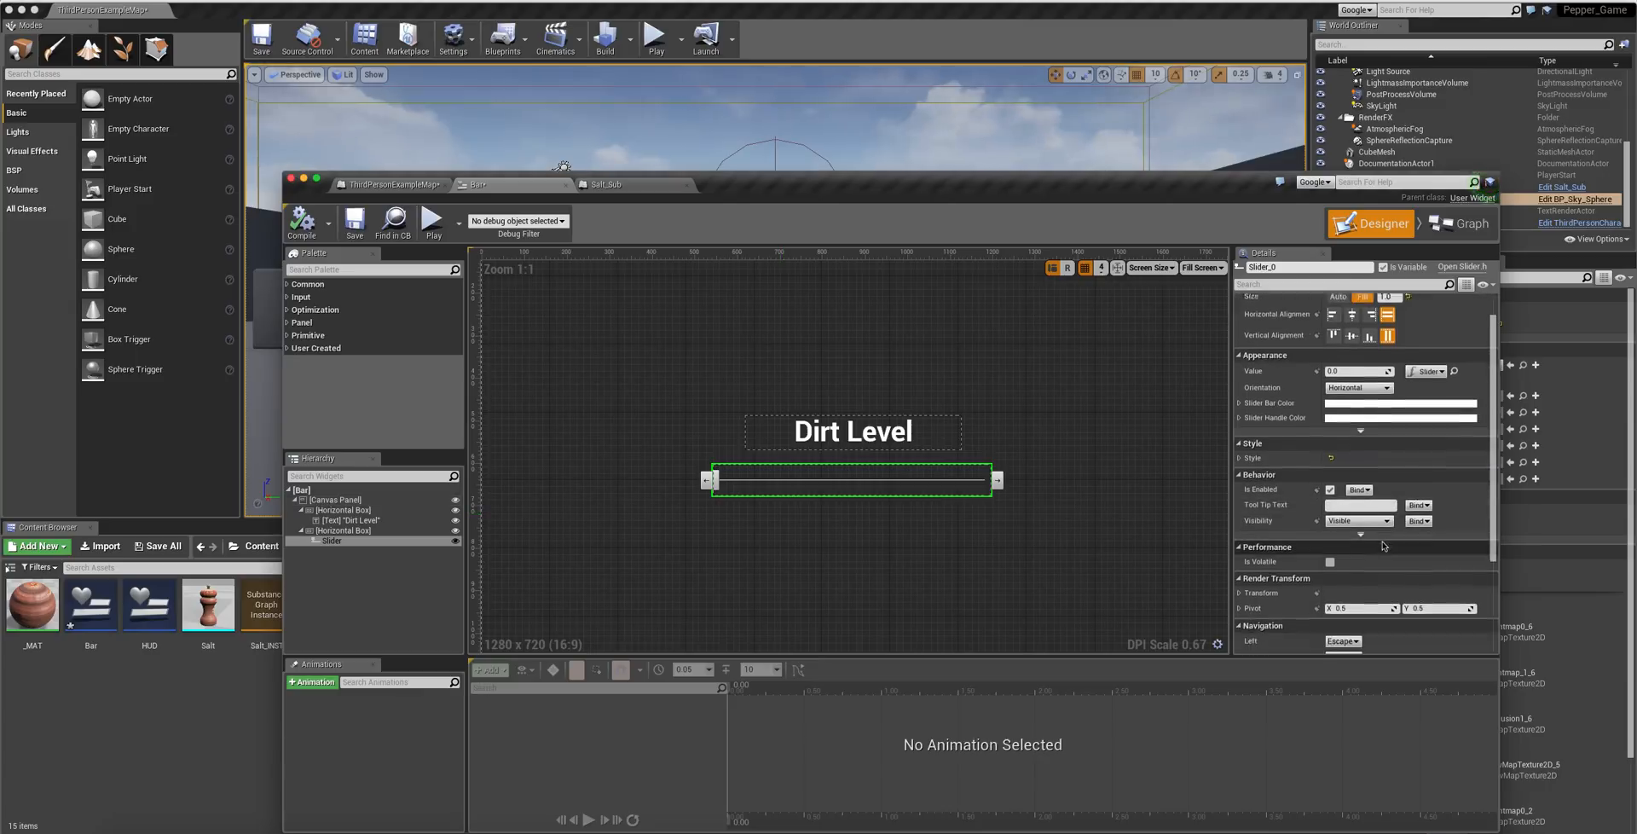
scroll(1352, 584, down, 6)
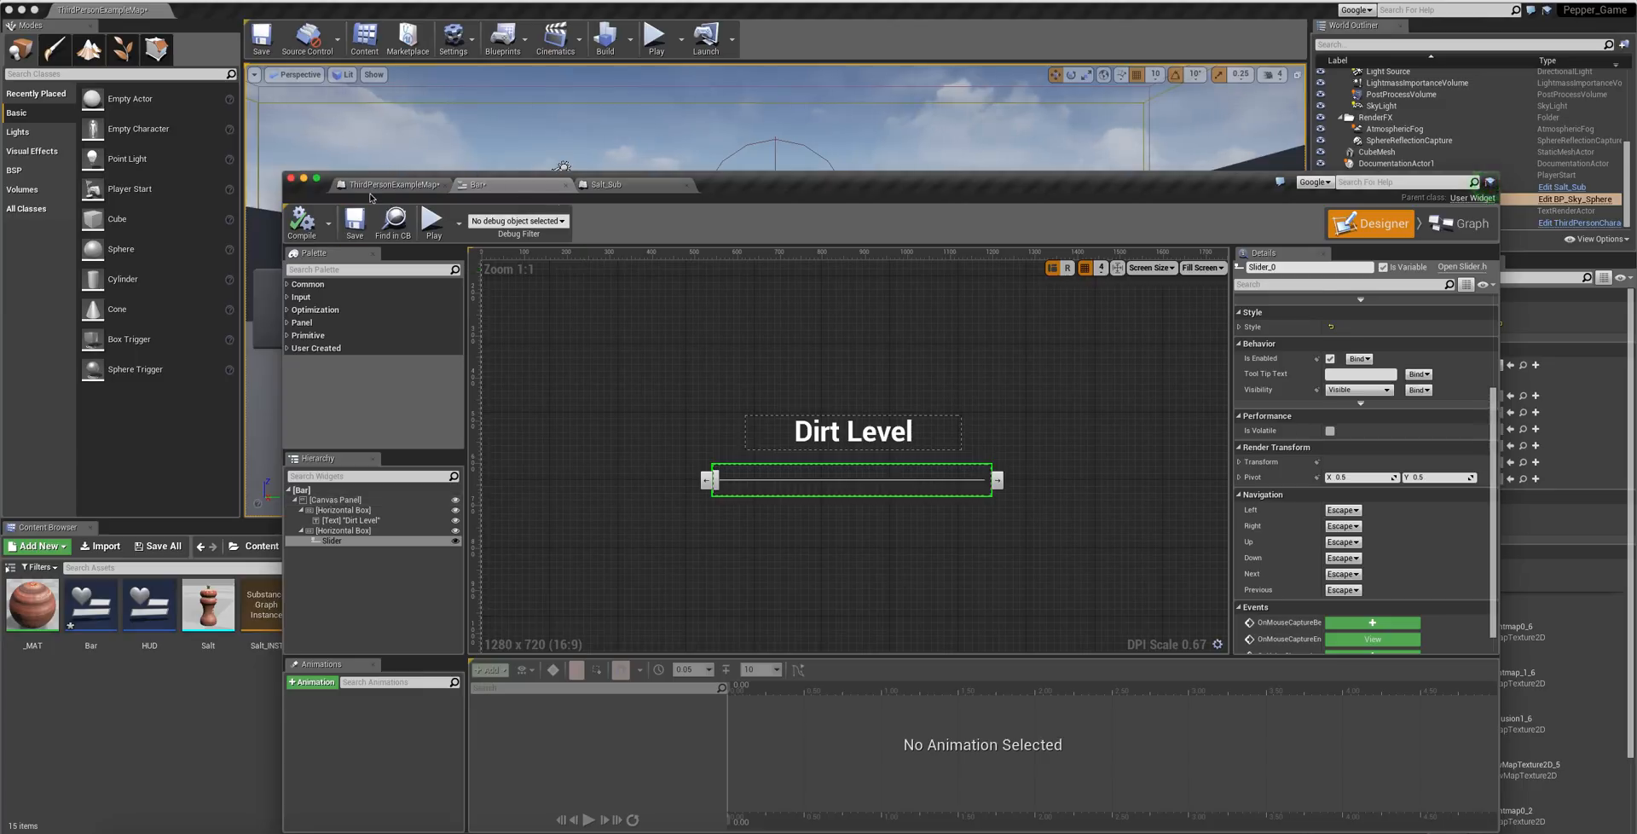
scroll(1429, 462, up, 9)
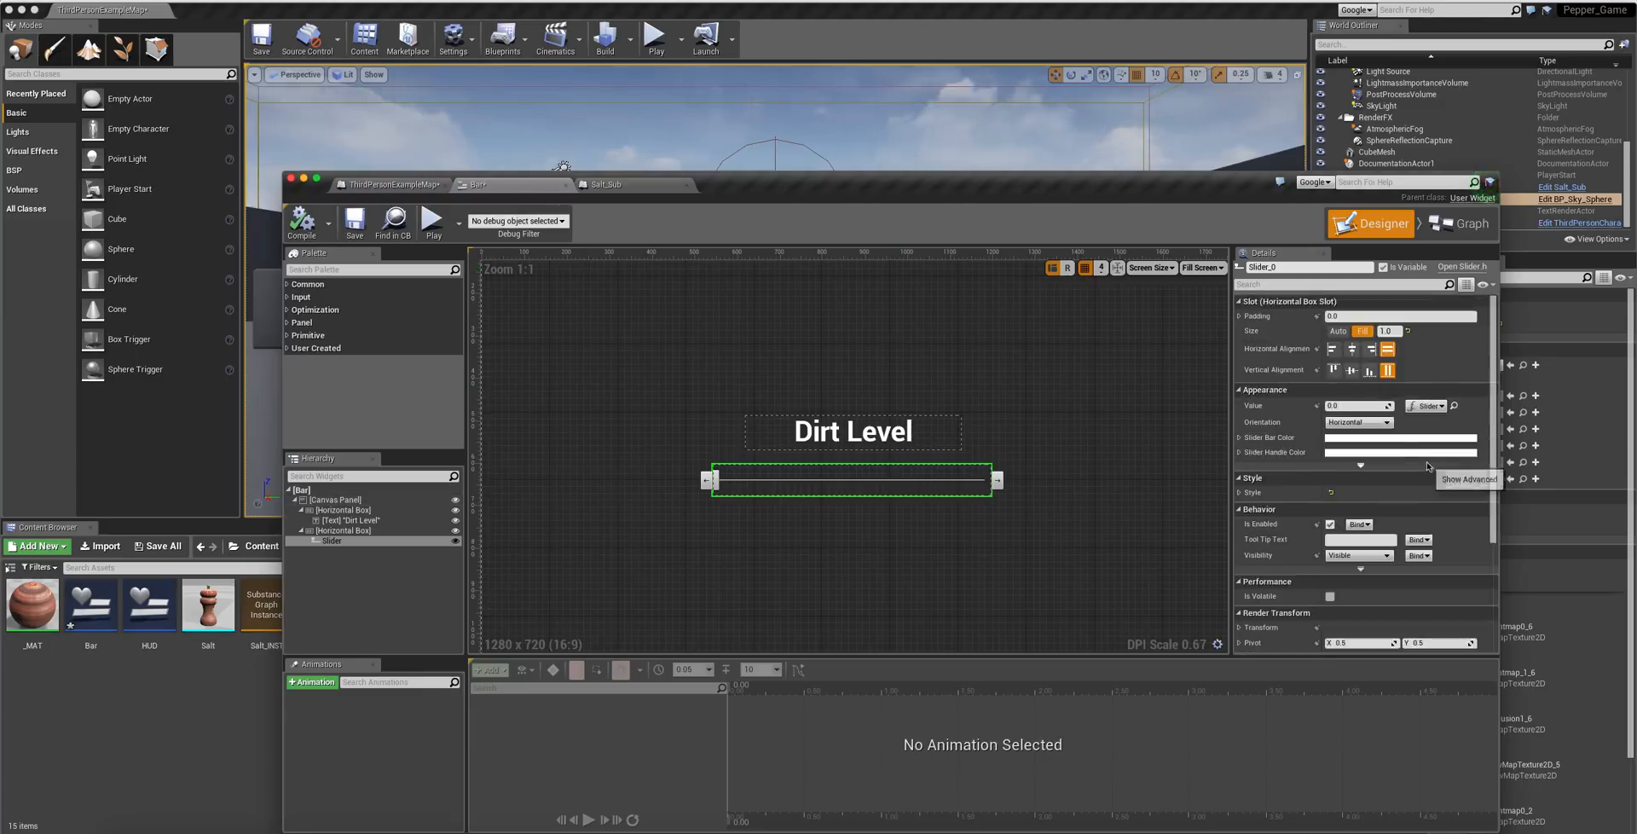
- Bind the slider's Value to the existing Slider function and open that function's graph
click(1435, 406)
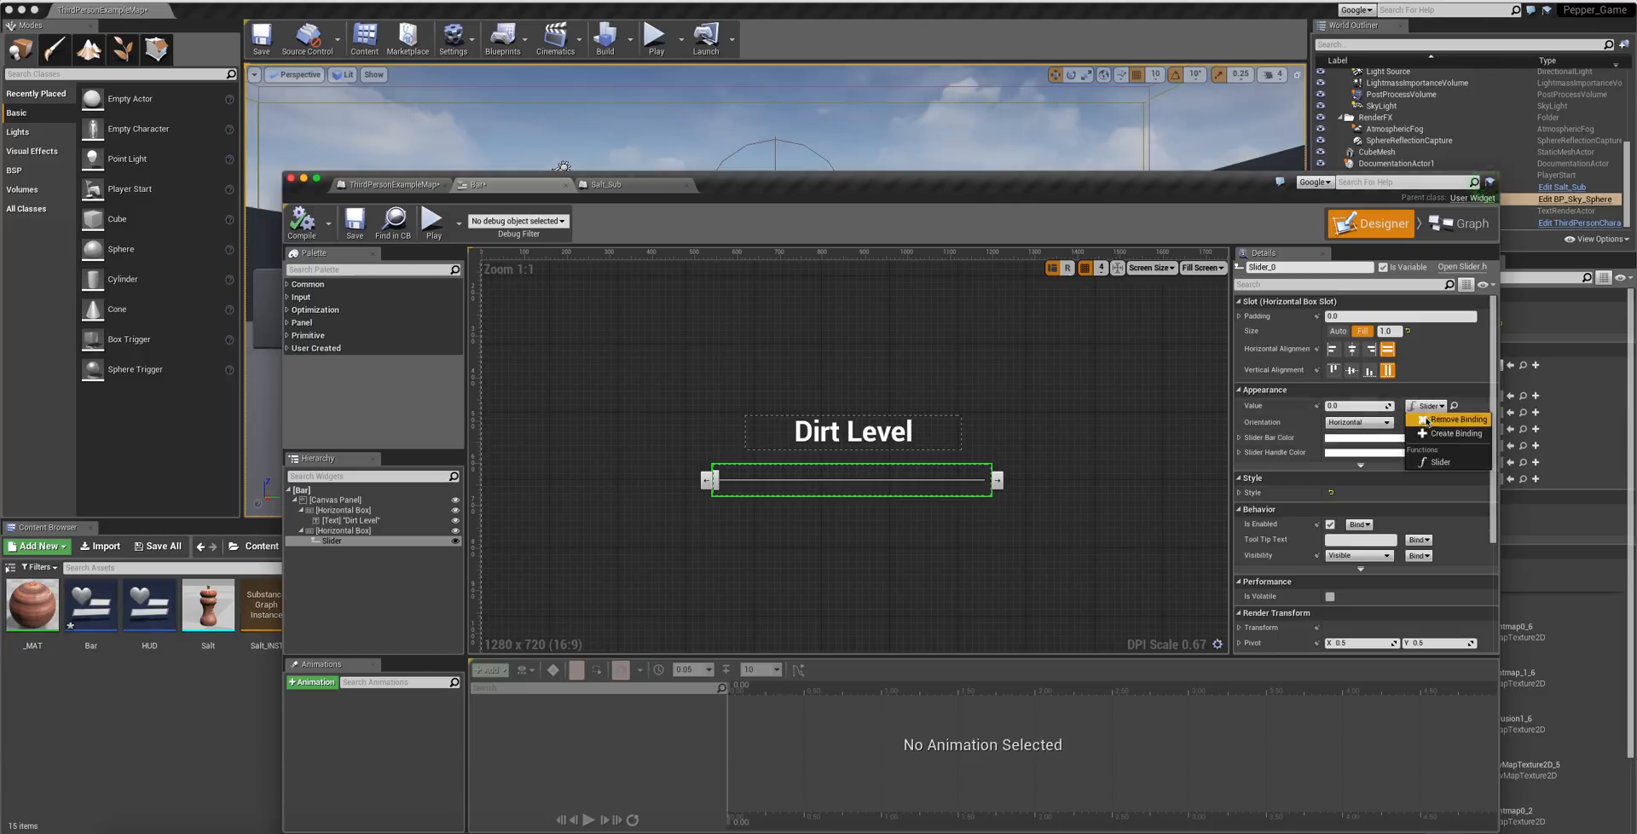
click(1440, 462)
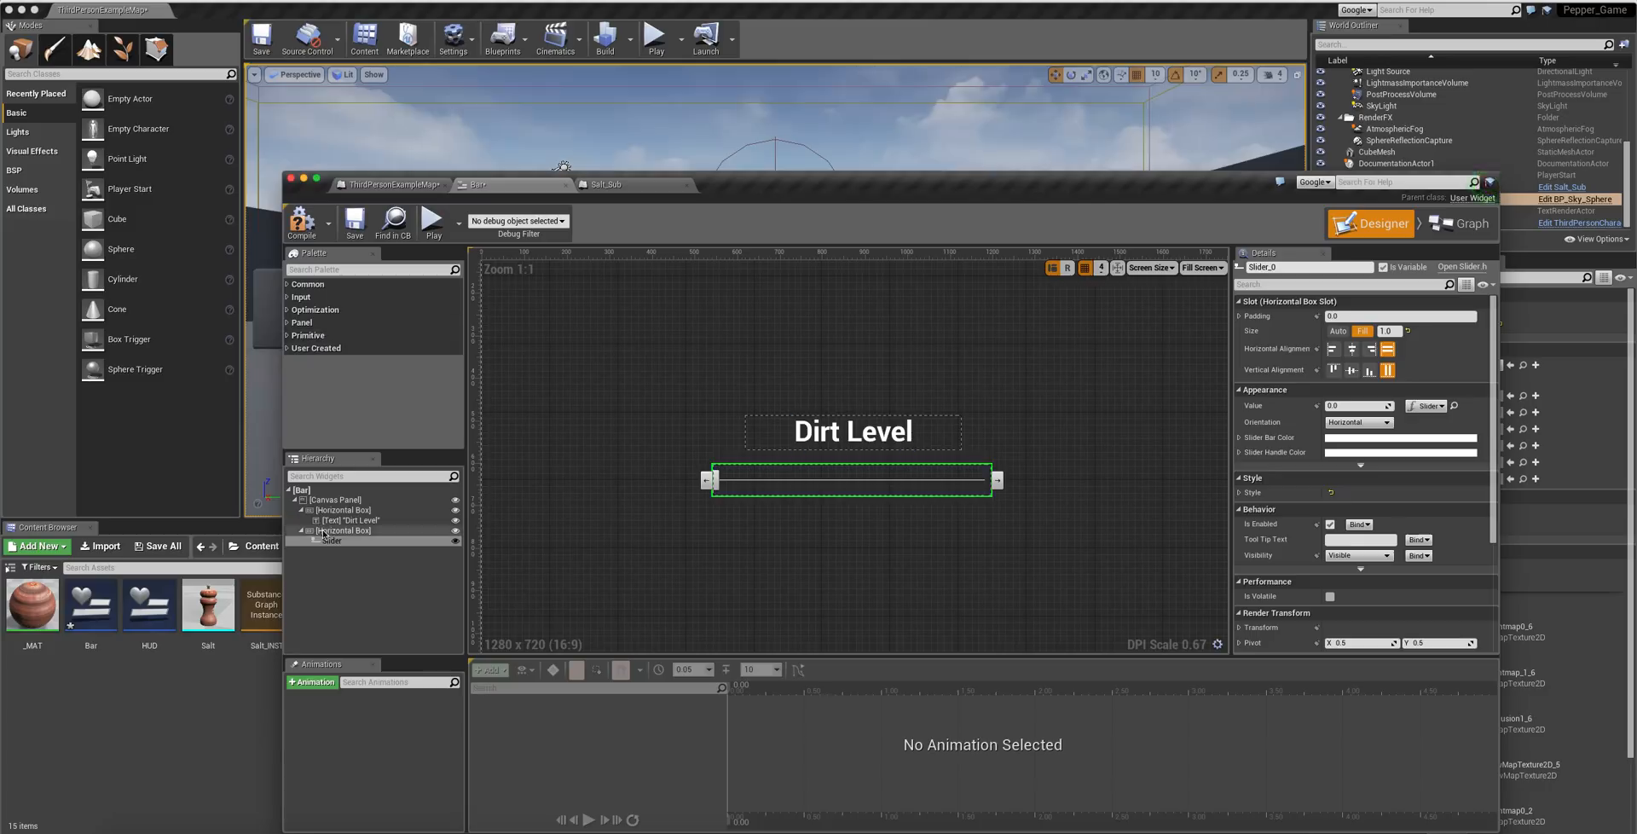
click(1431, 407)
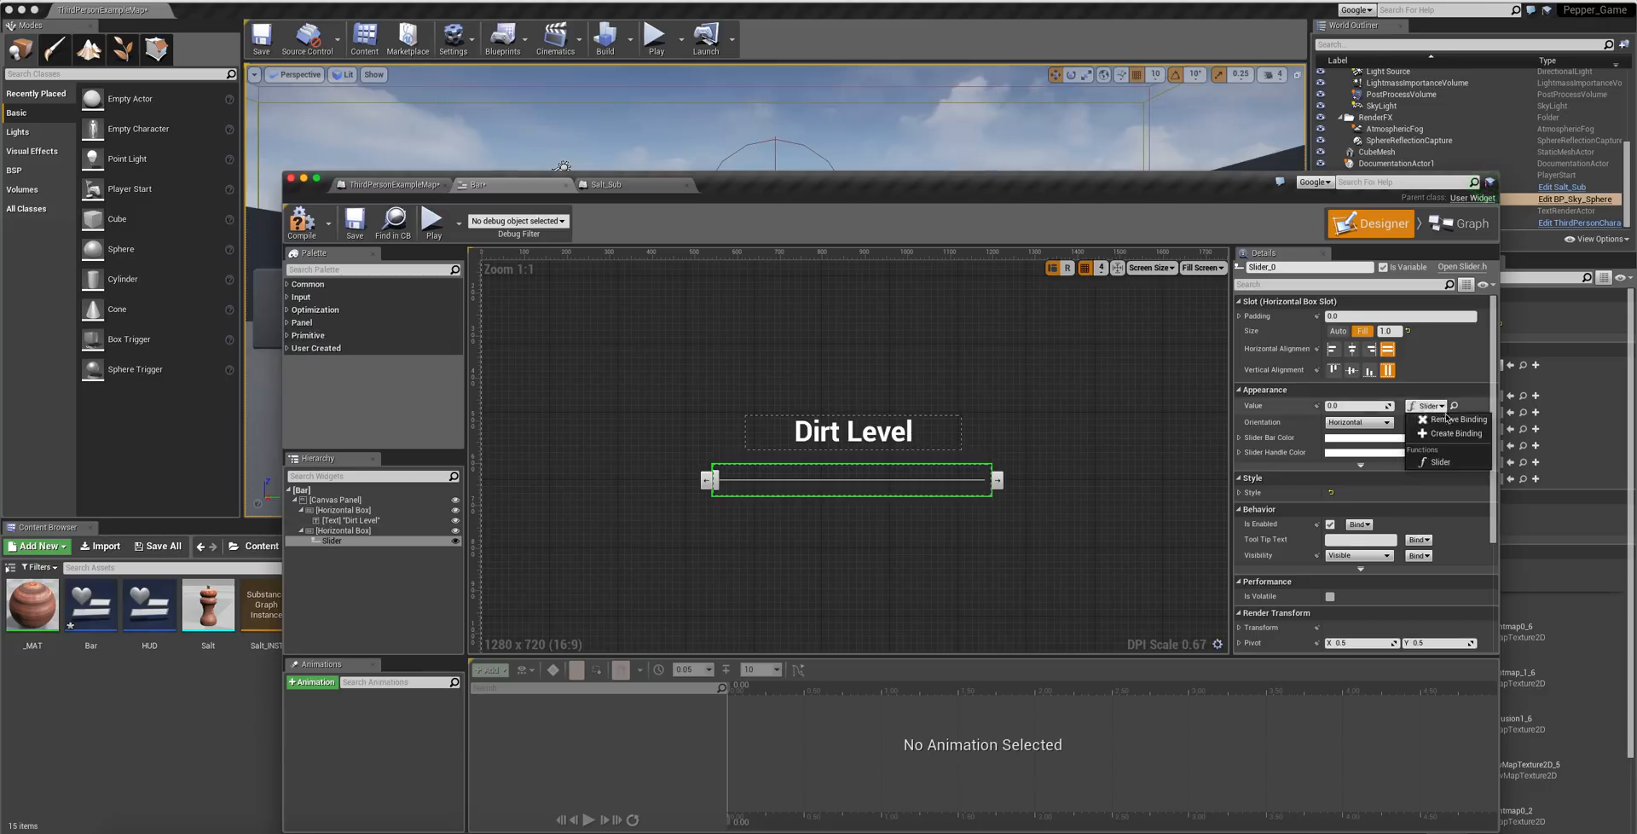
click(1444, 463)
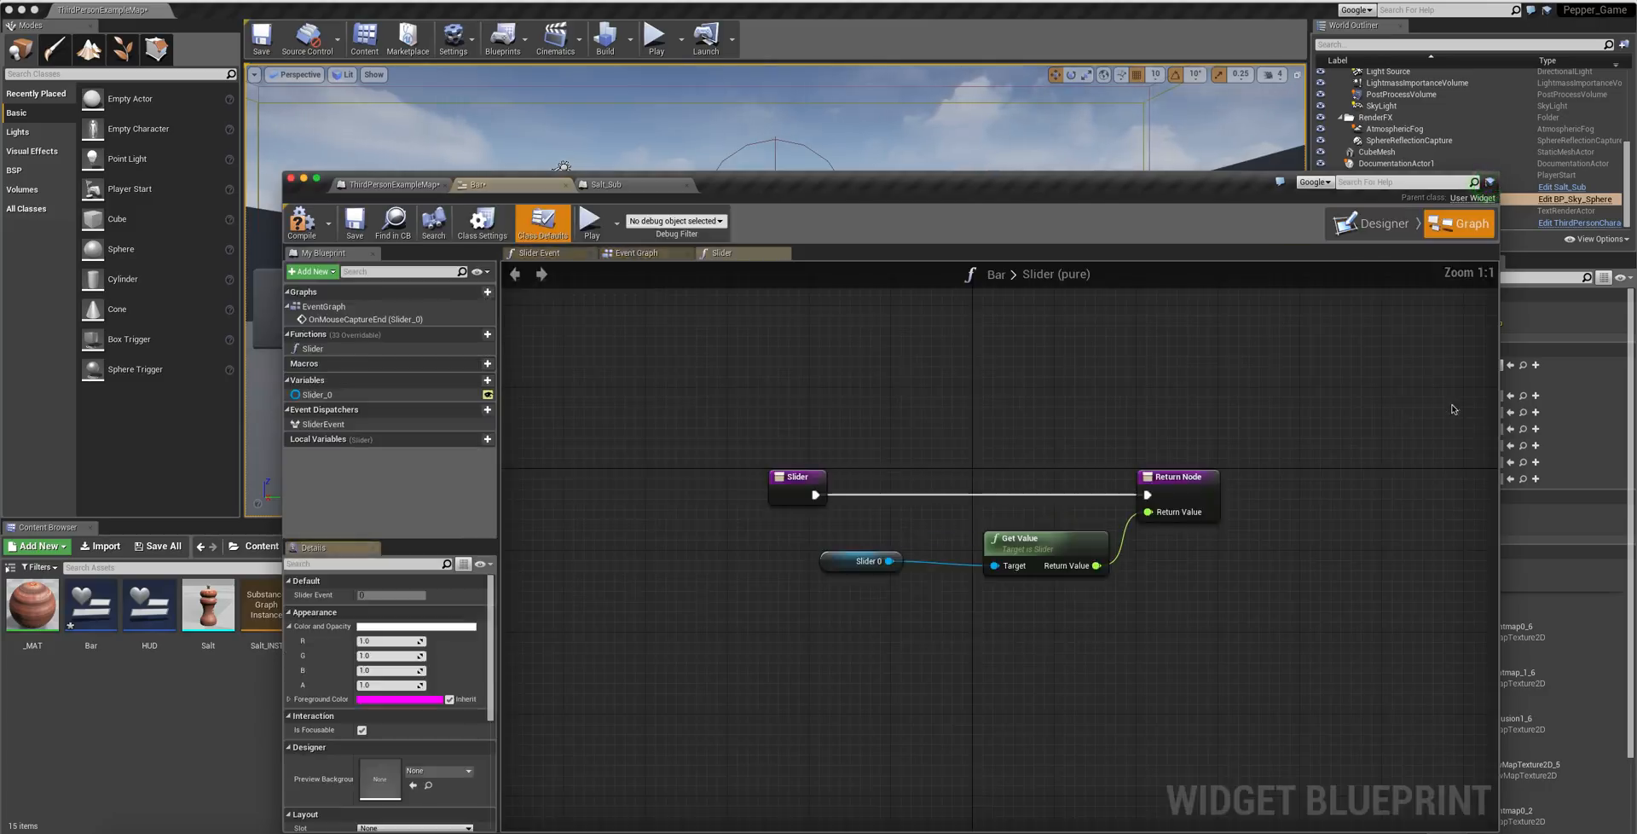
- Rearrange the Slider, Slider 0, Get Value and Return Node nodes horizontally in the Slider function graph
drag(790, 476, 839, 478)
click(863, 554)
mouse_move(865, 553)
mouse_down()
mouse_move(825, 551)
mouse_move(834, 573)
mouse_move(845, 553)
mouse_up()
drag(1026, 542, 972, 541)
drag(1156, 483, 1167, 483)
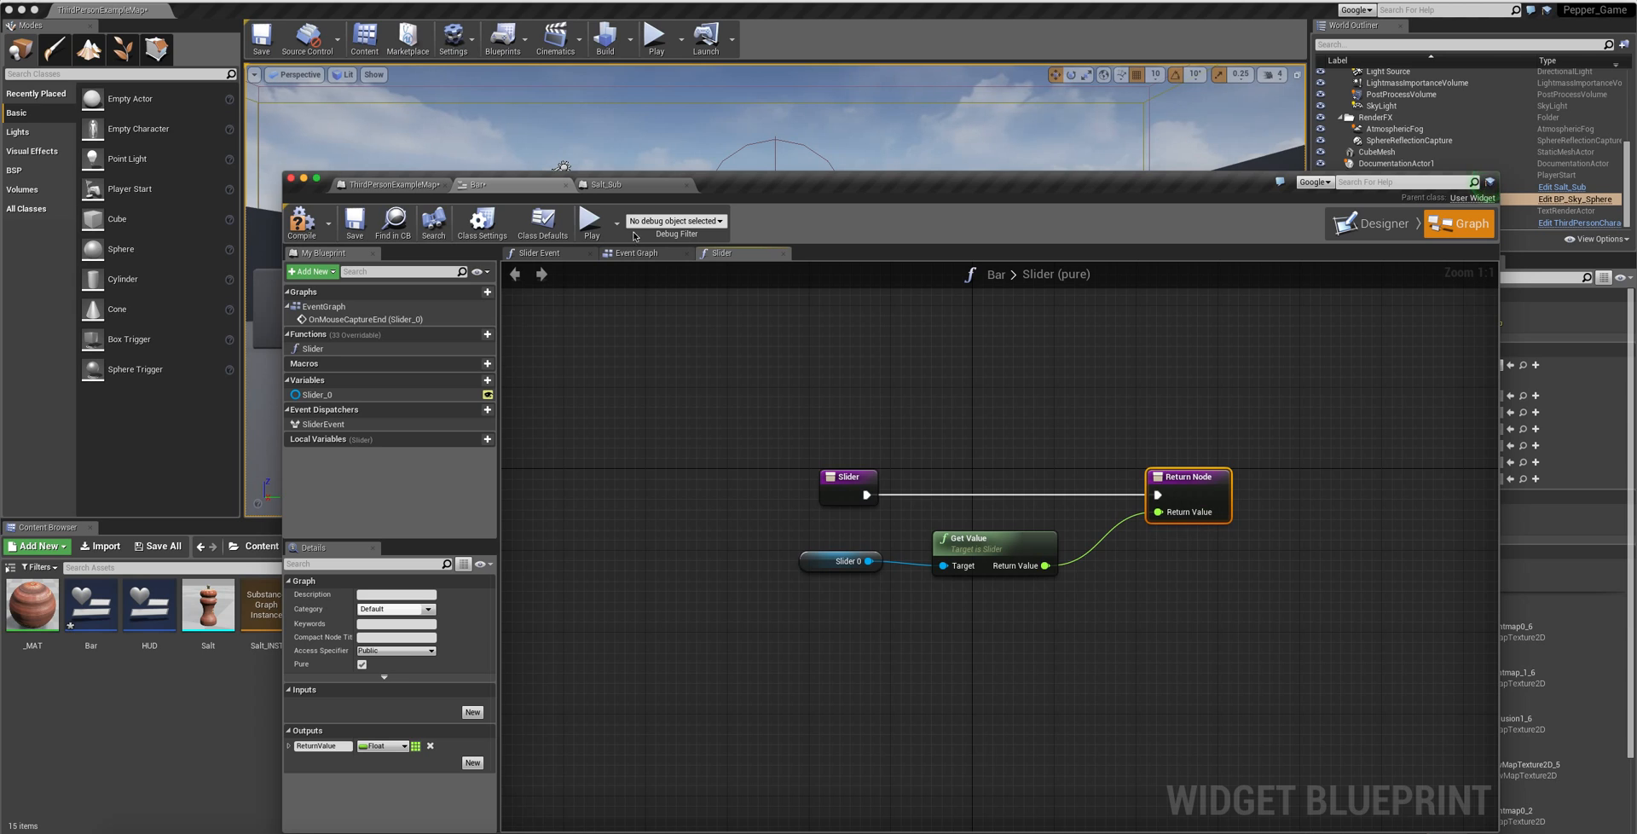
- In Bar's event graph, replace the Slider 0 and Get Value nodes with a Slider function call feeding Call SliderEvent's Bar Amount
click(627, 256)
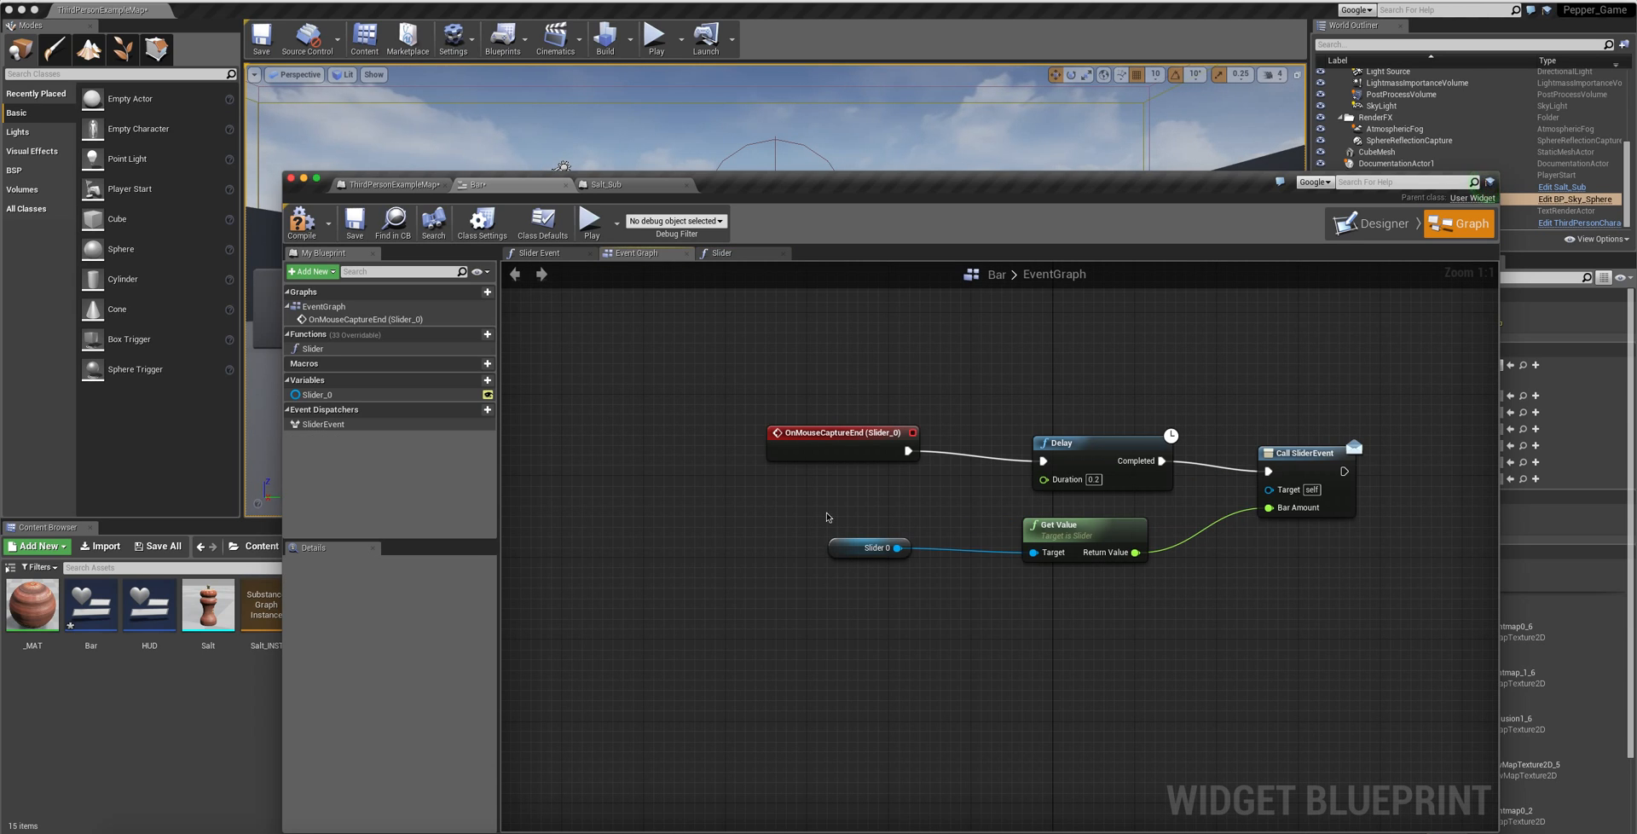
drag(1183, 515, 865, 583)
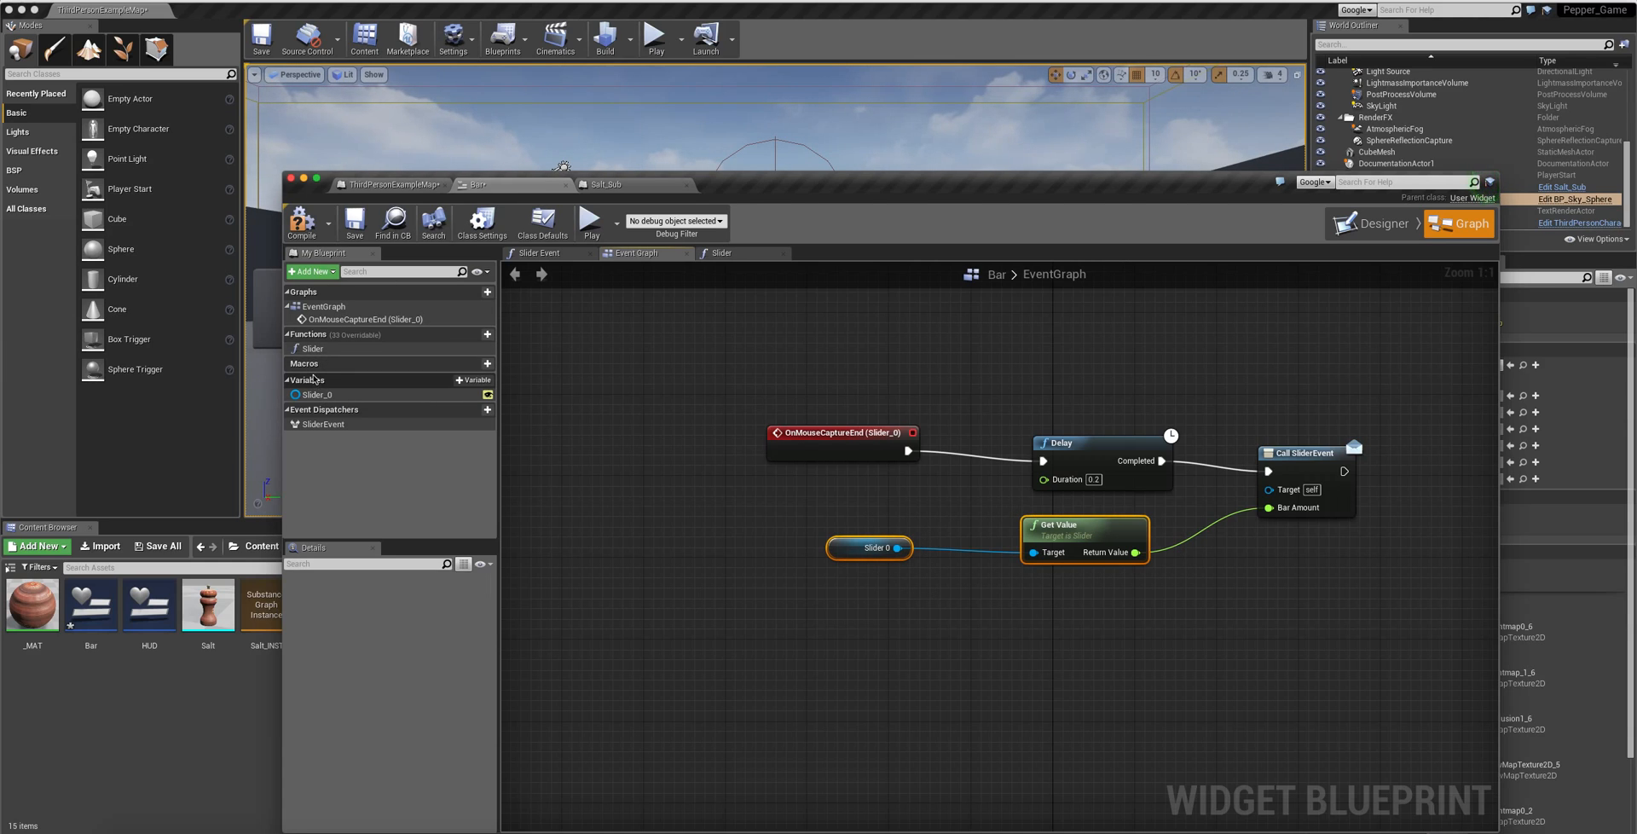
key(Delete)
drag(313, 348, 1269, 508)
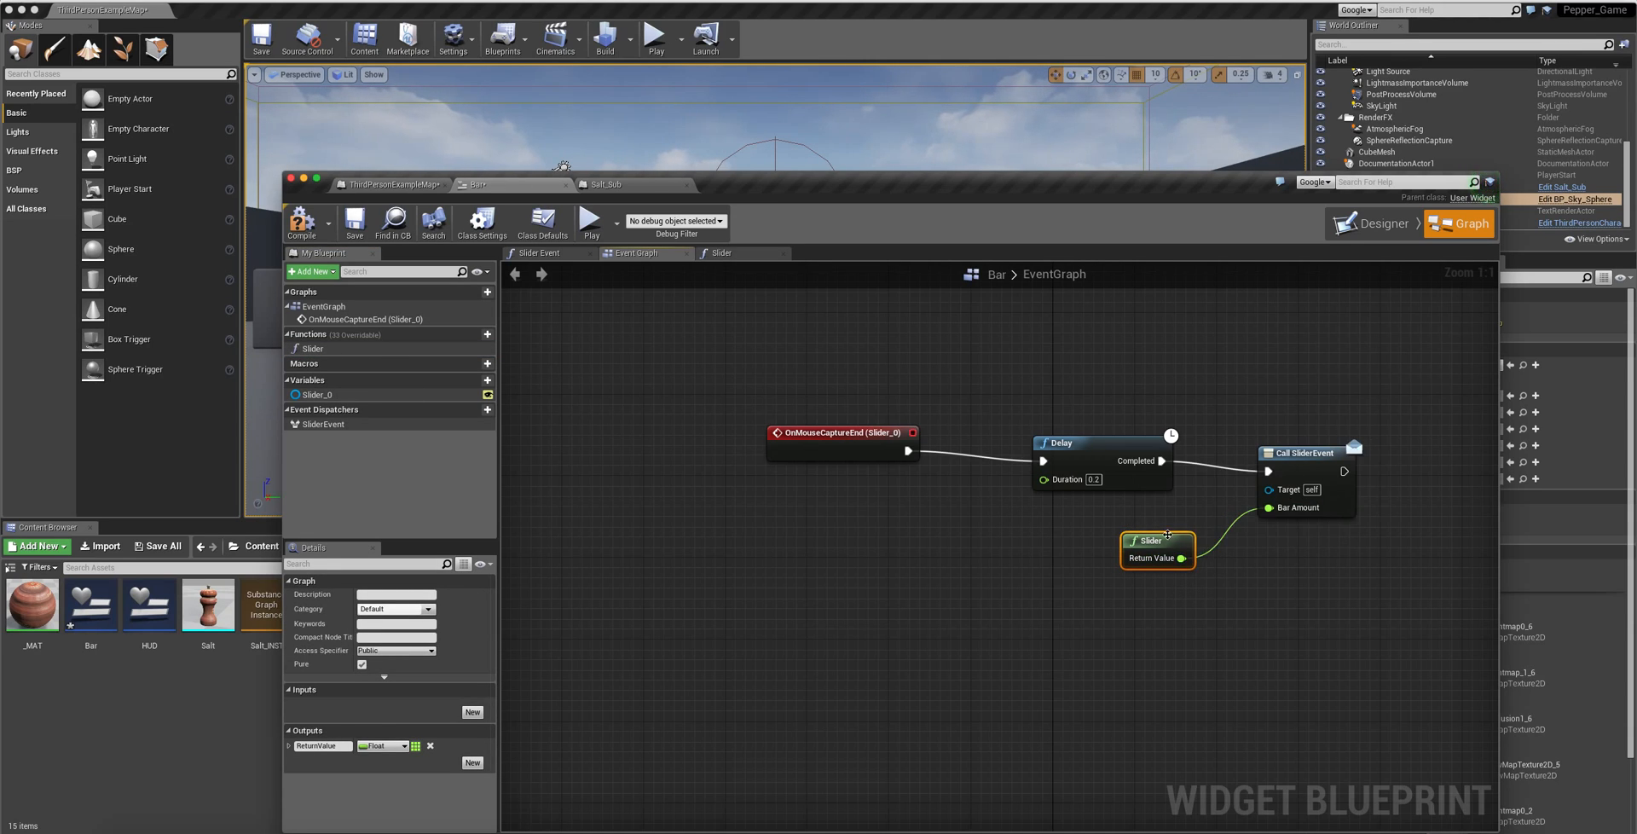
drag(1167, 535, 1079, 539)
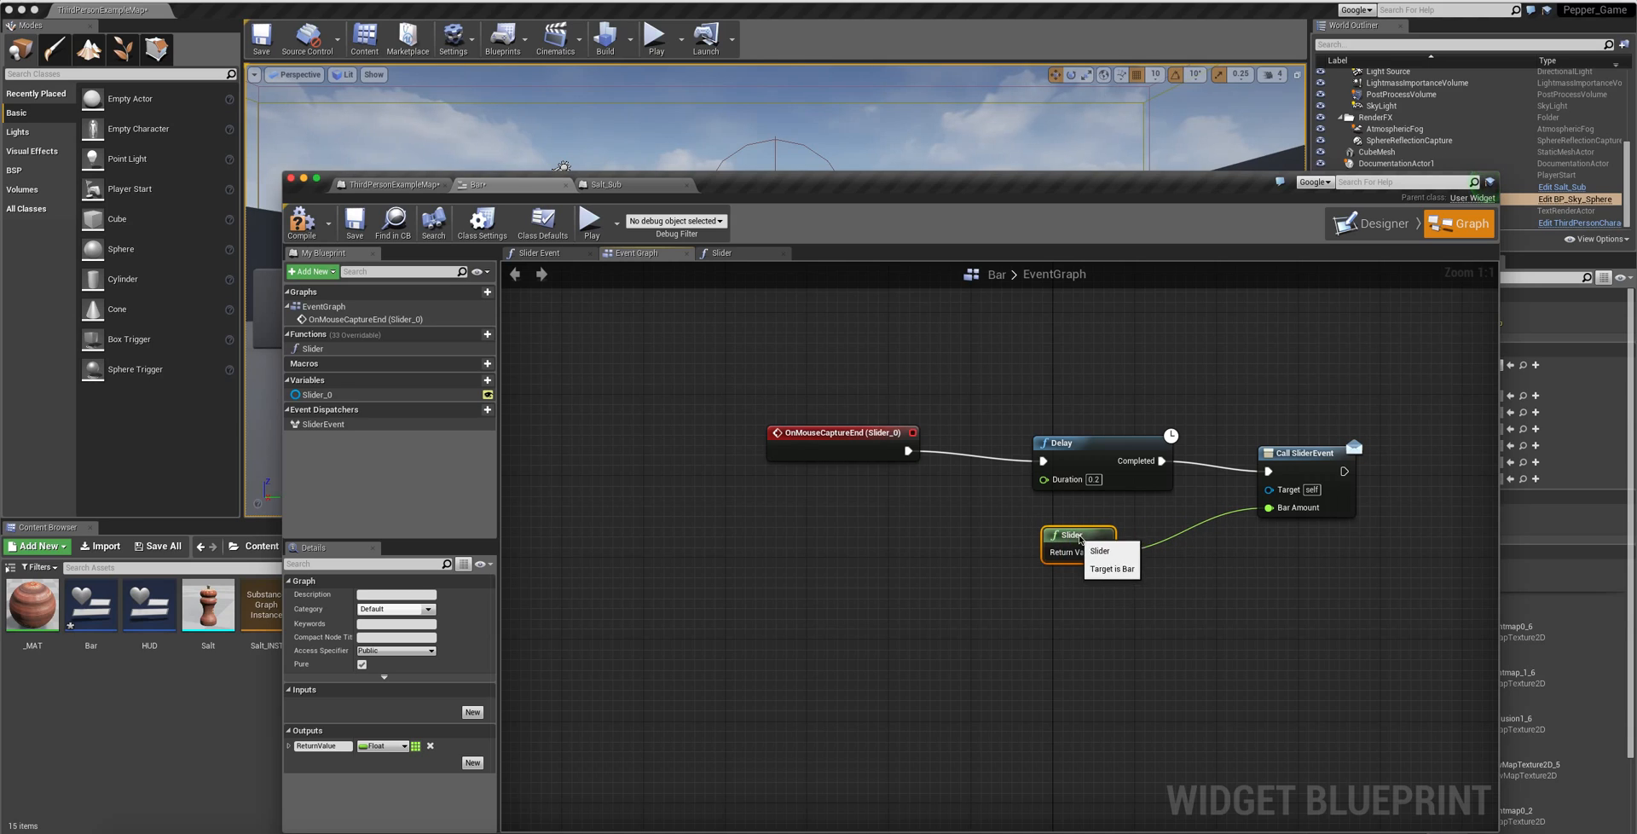
- Align the OnMouseCaptureEnd, Delay and Call SliderEvent nodes and compile the Bar widget blueprint
drag(765, 344, 840, 433)
drag(1084, 446, 1095, 436)
drag(1329, 467, 1316, 457)
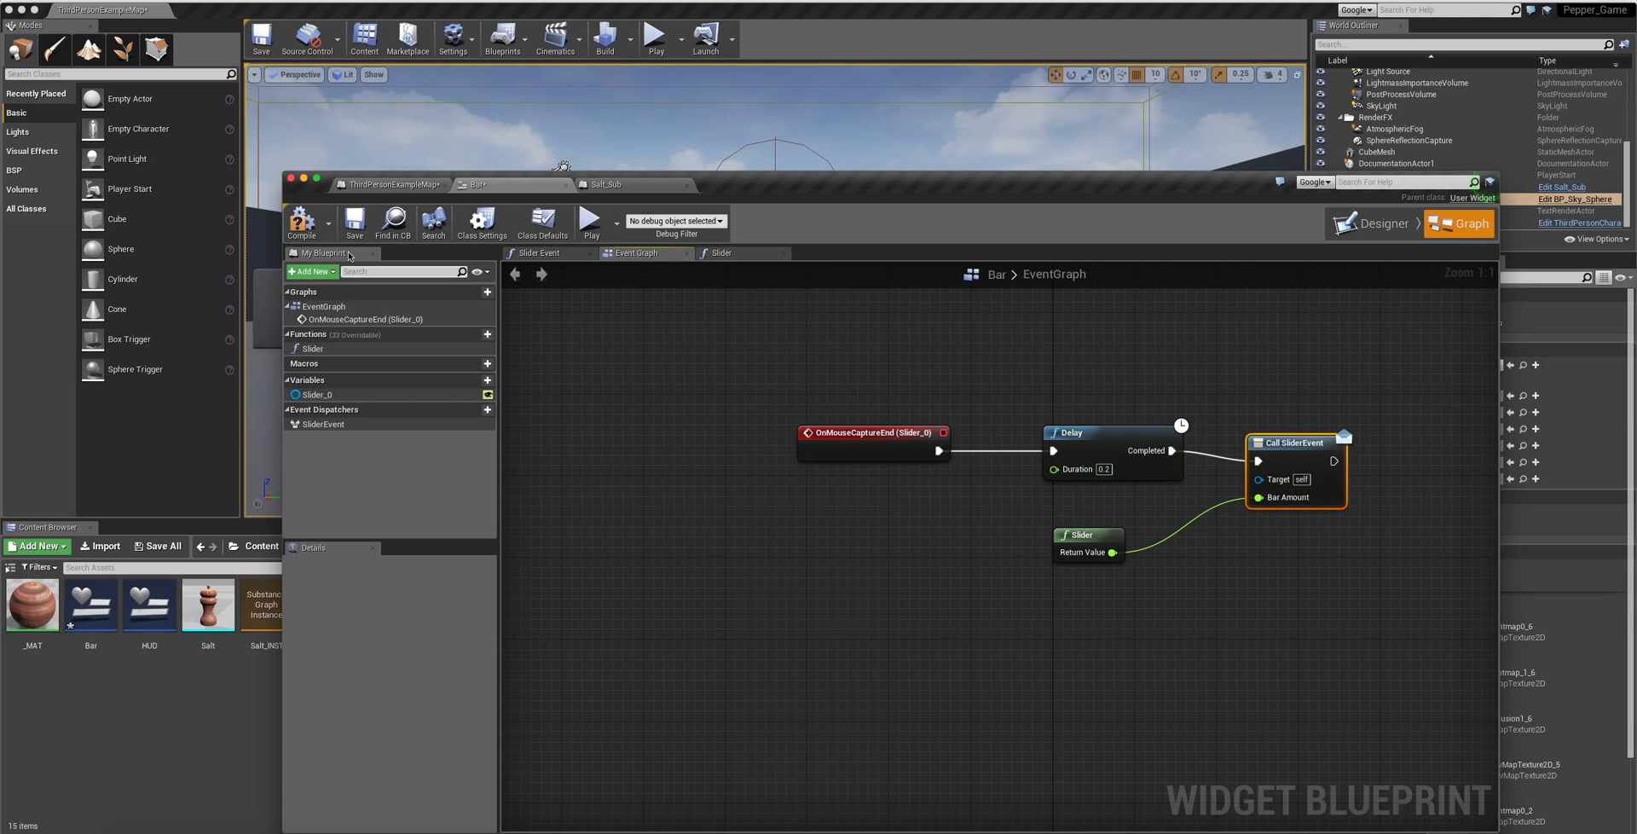
click(301, 220)
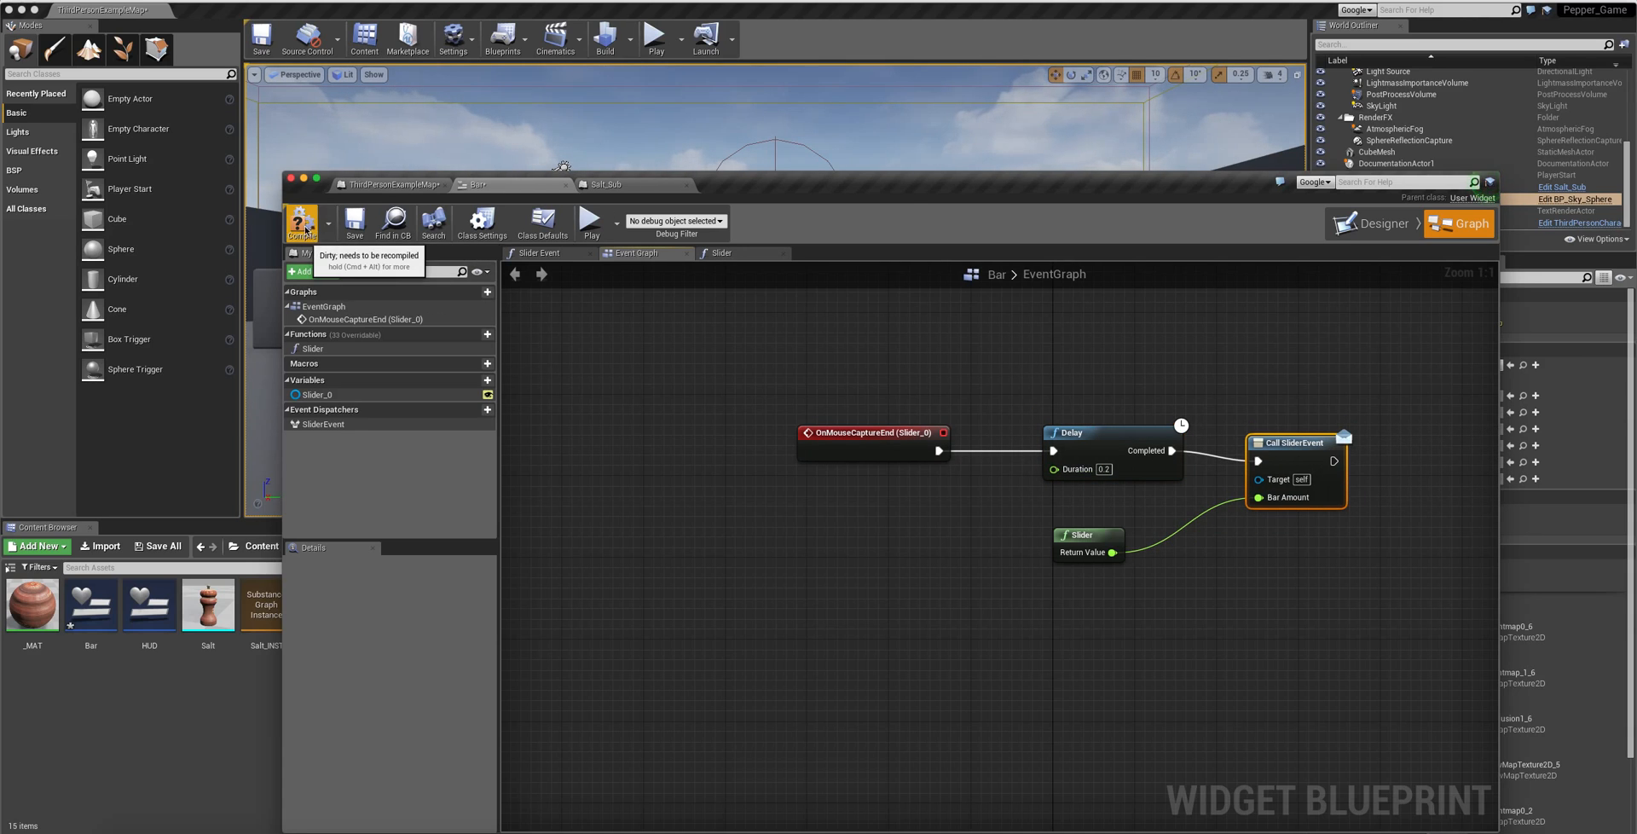
- Look for the node networks in the ThirdPersonExampleMap level blueprint, close its tab and return to the main level editor
click(375, 185)
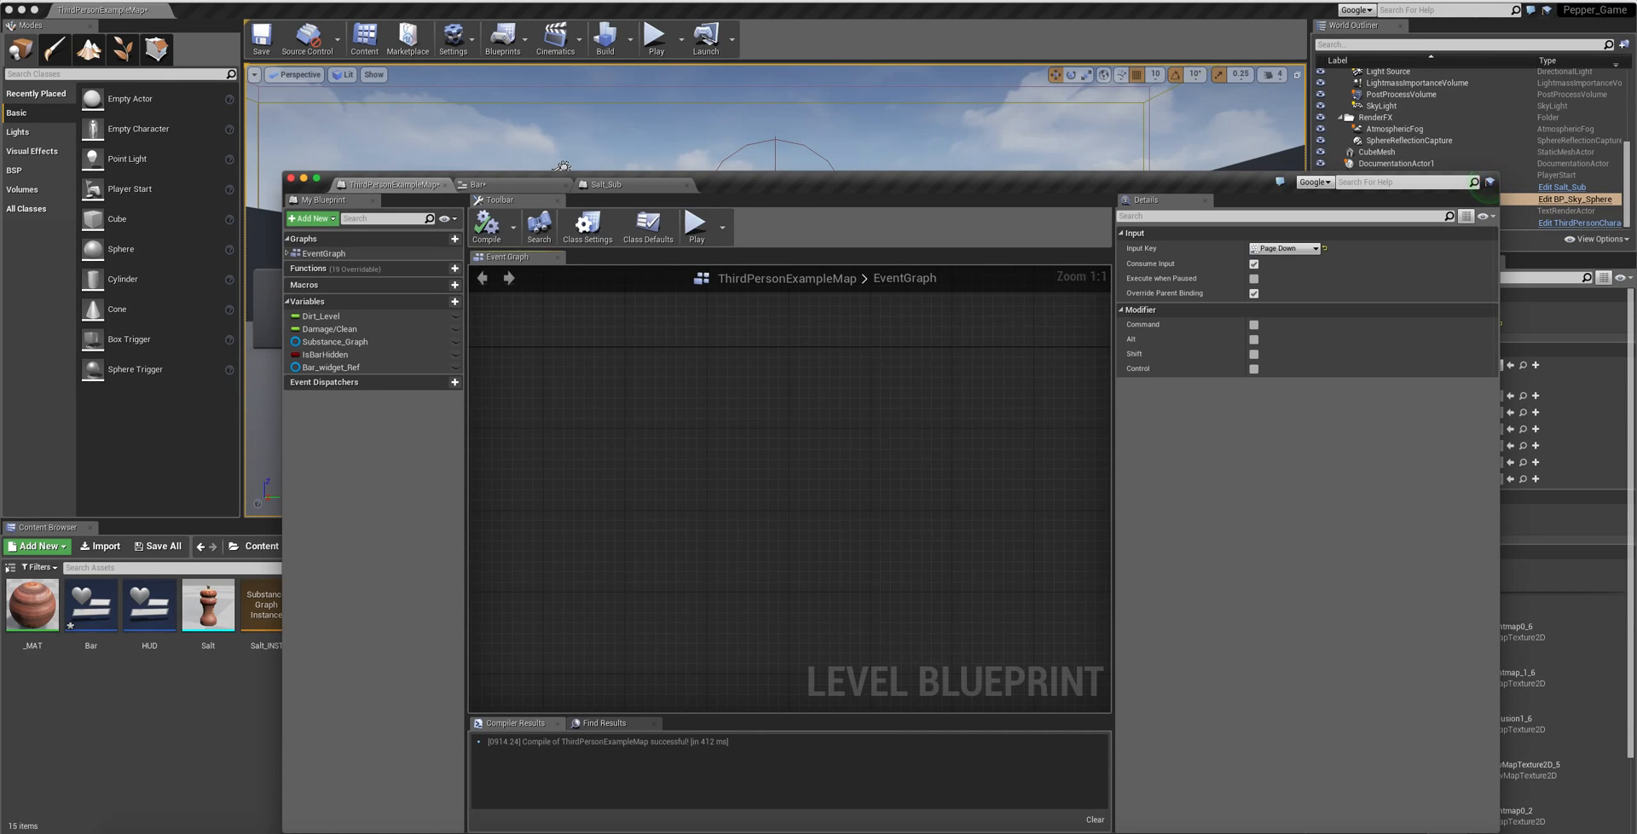
scroll(553, 396, down, 12)
right_drag(673, 478, 683, 463)
drag(943, 410, 682, 448)
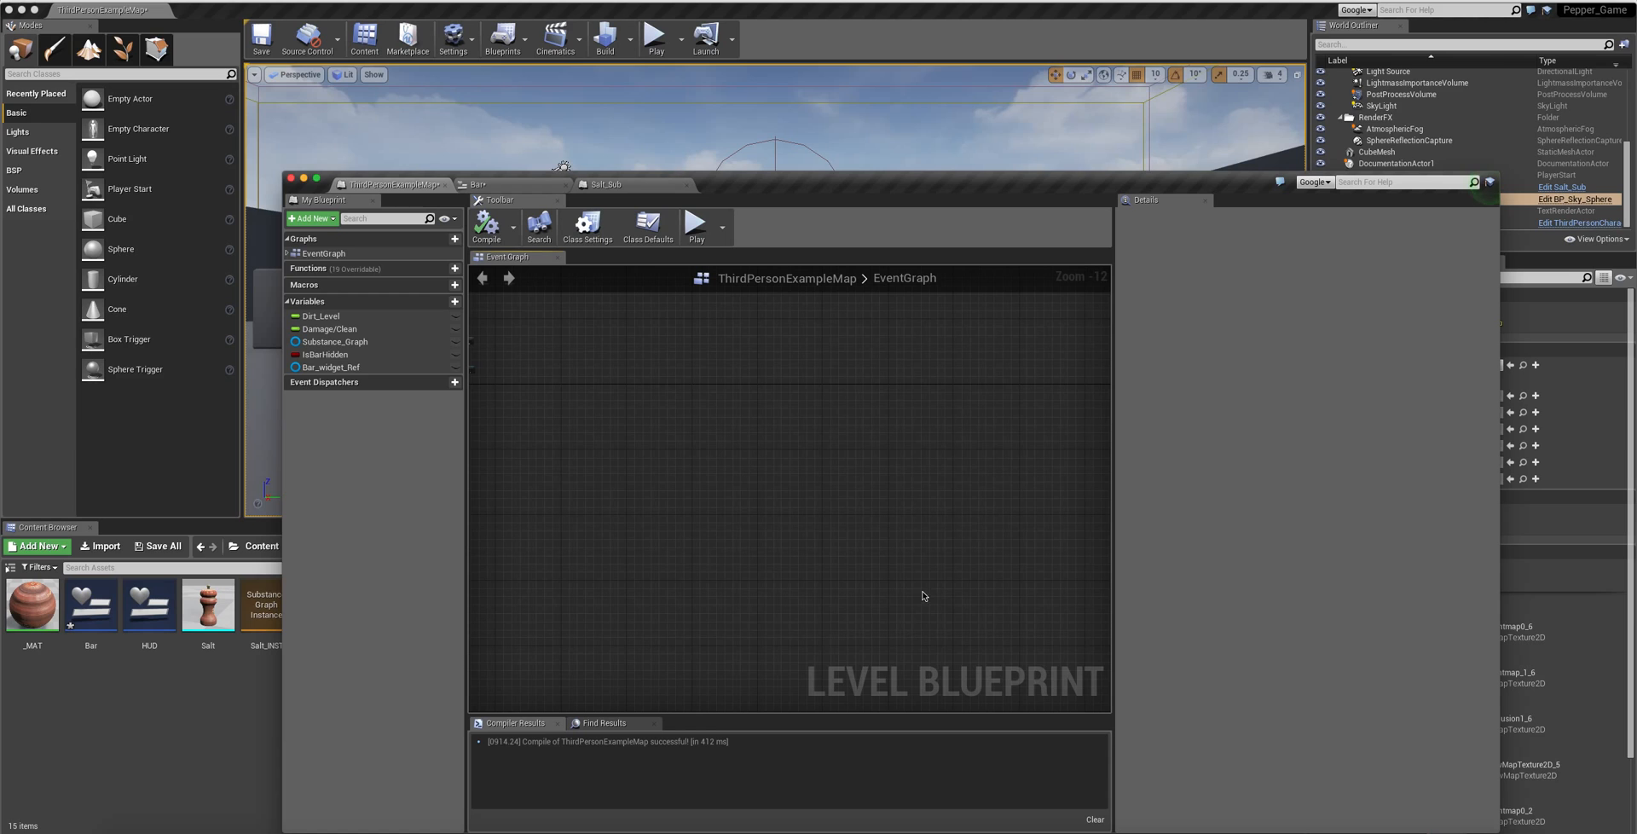
click(445, 185)
click(196, 698)
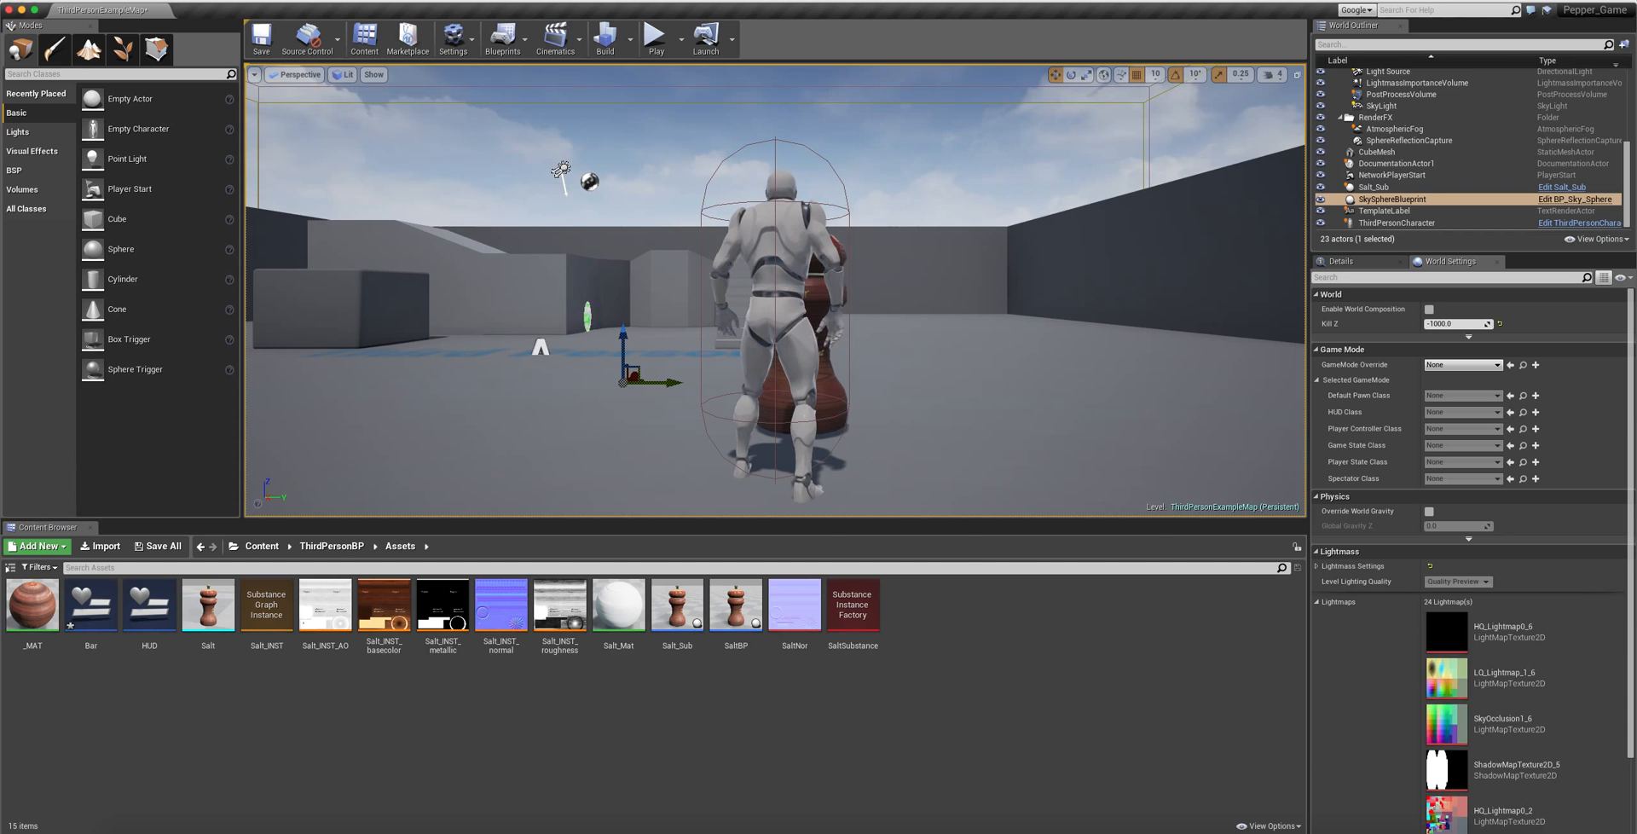
- Search the level blueprint for references to the Salt_Sub actor in the viewport
right_click(813, 314)
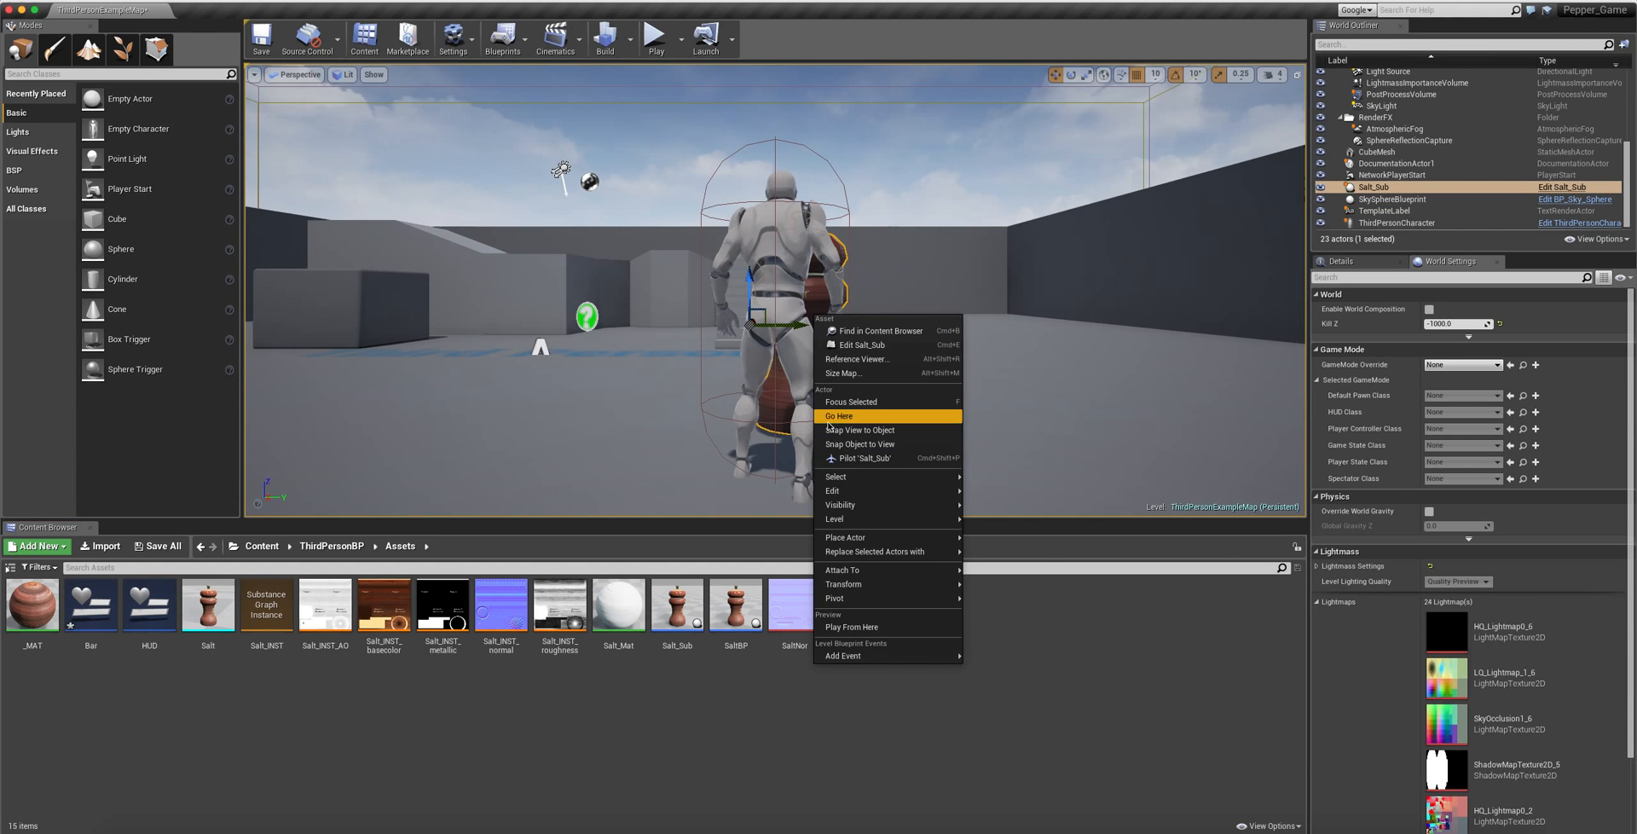
mouse_move(852, 519)
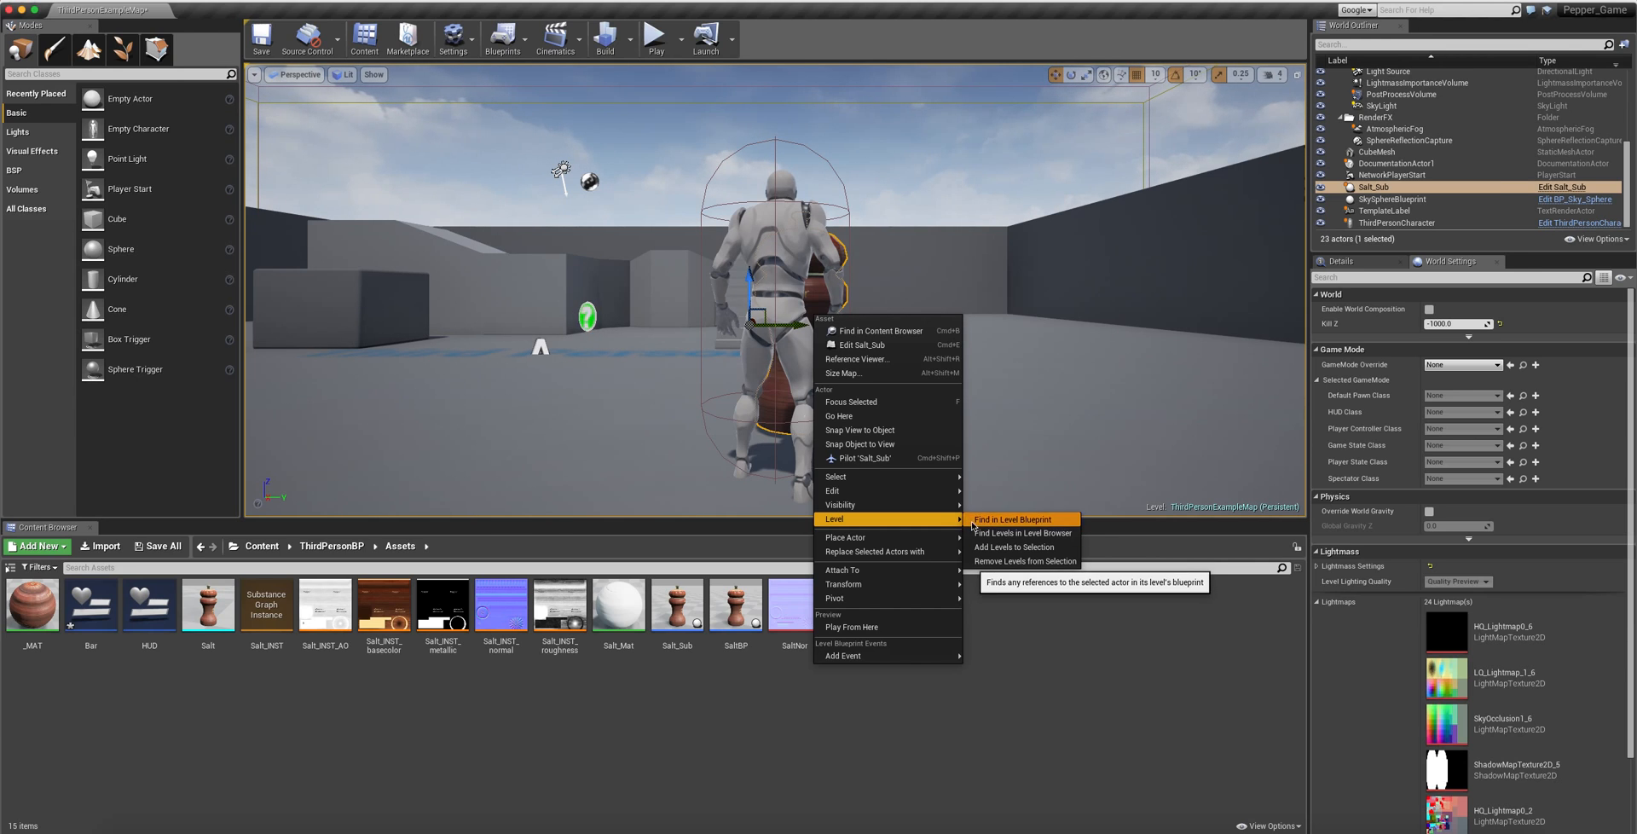
click(973, 521)
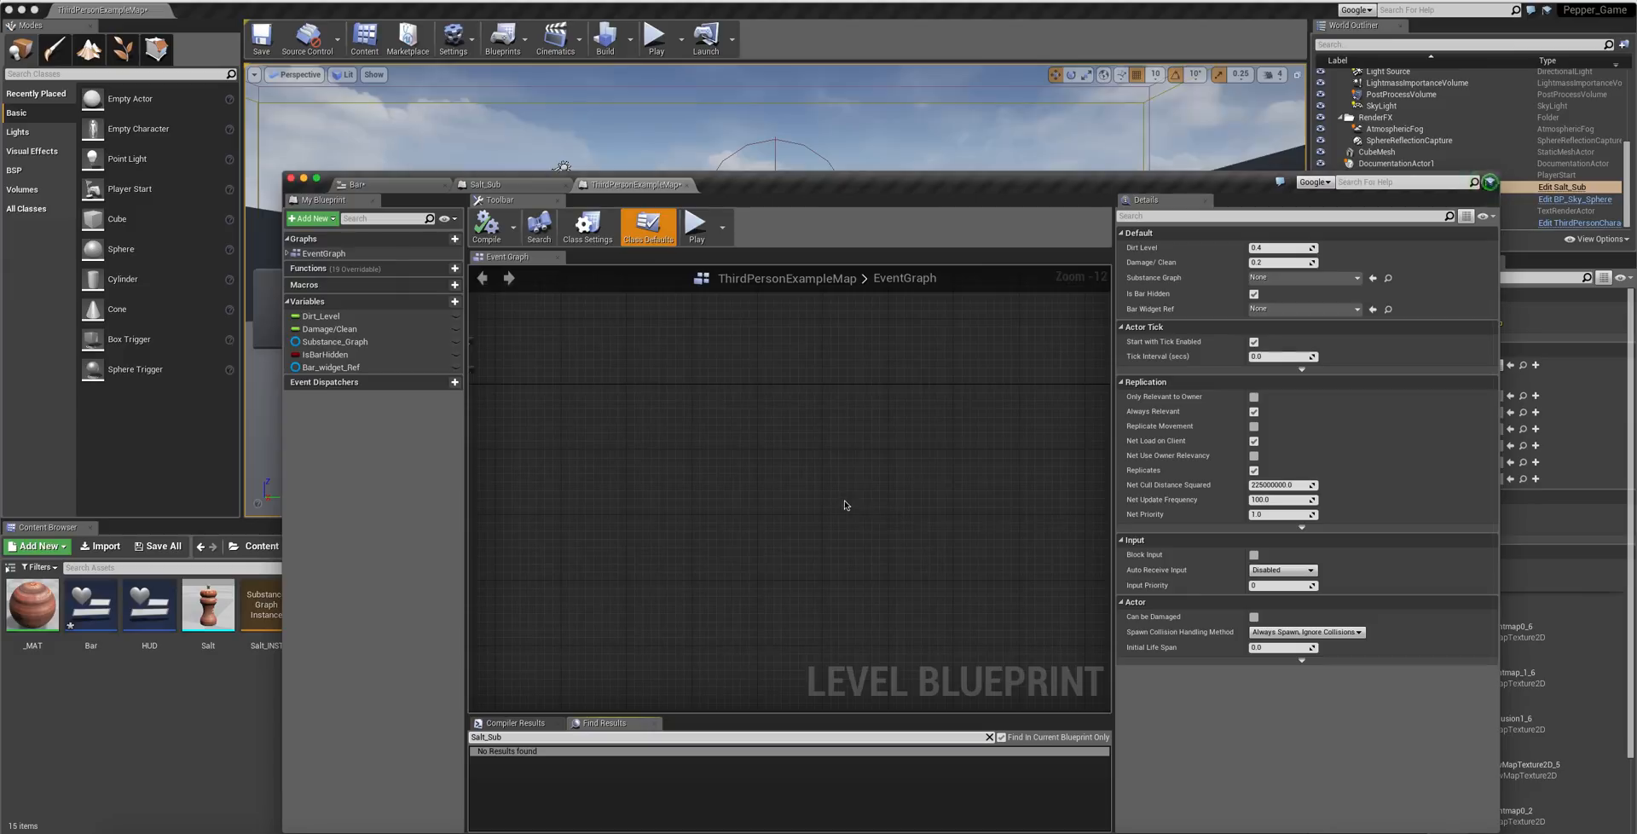
scroll(844, 505, up, 12)
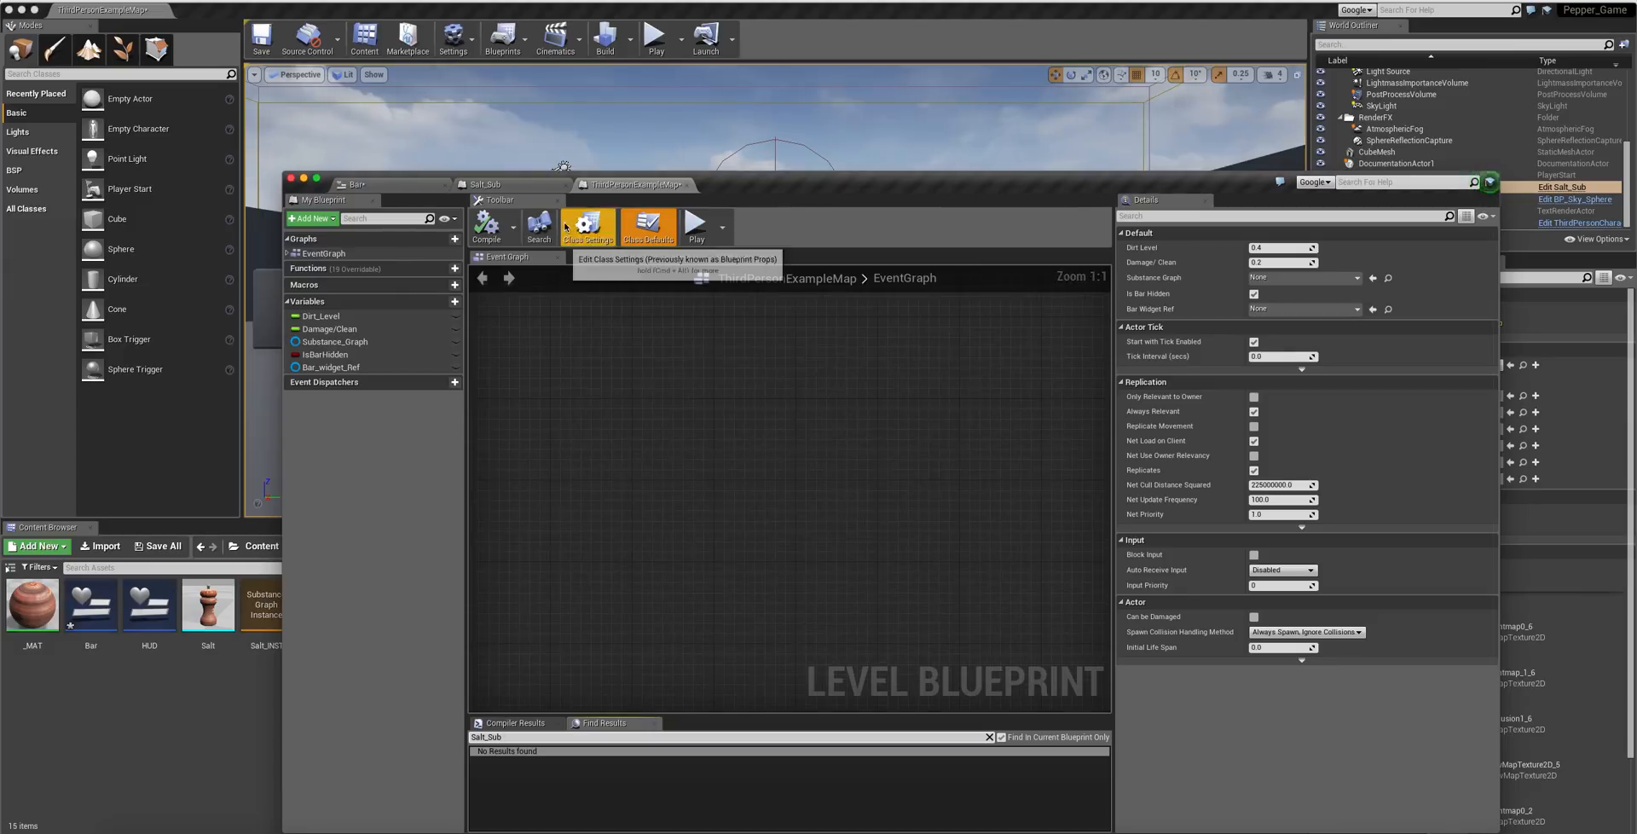
- Inspect the Substance_Graph, Bar_widget_Ref and IsBarHidden variables and search for "is", extending the search beyond the current blueprint
click(322, 342)
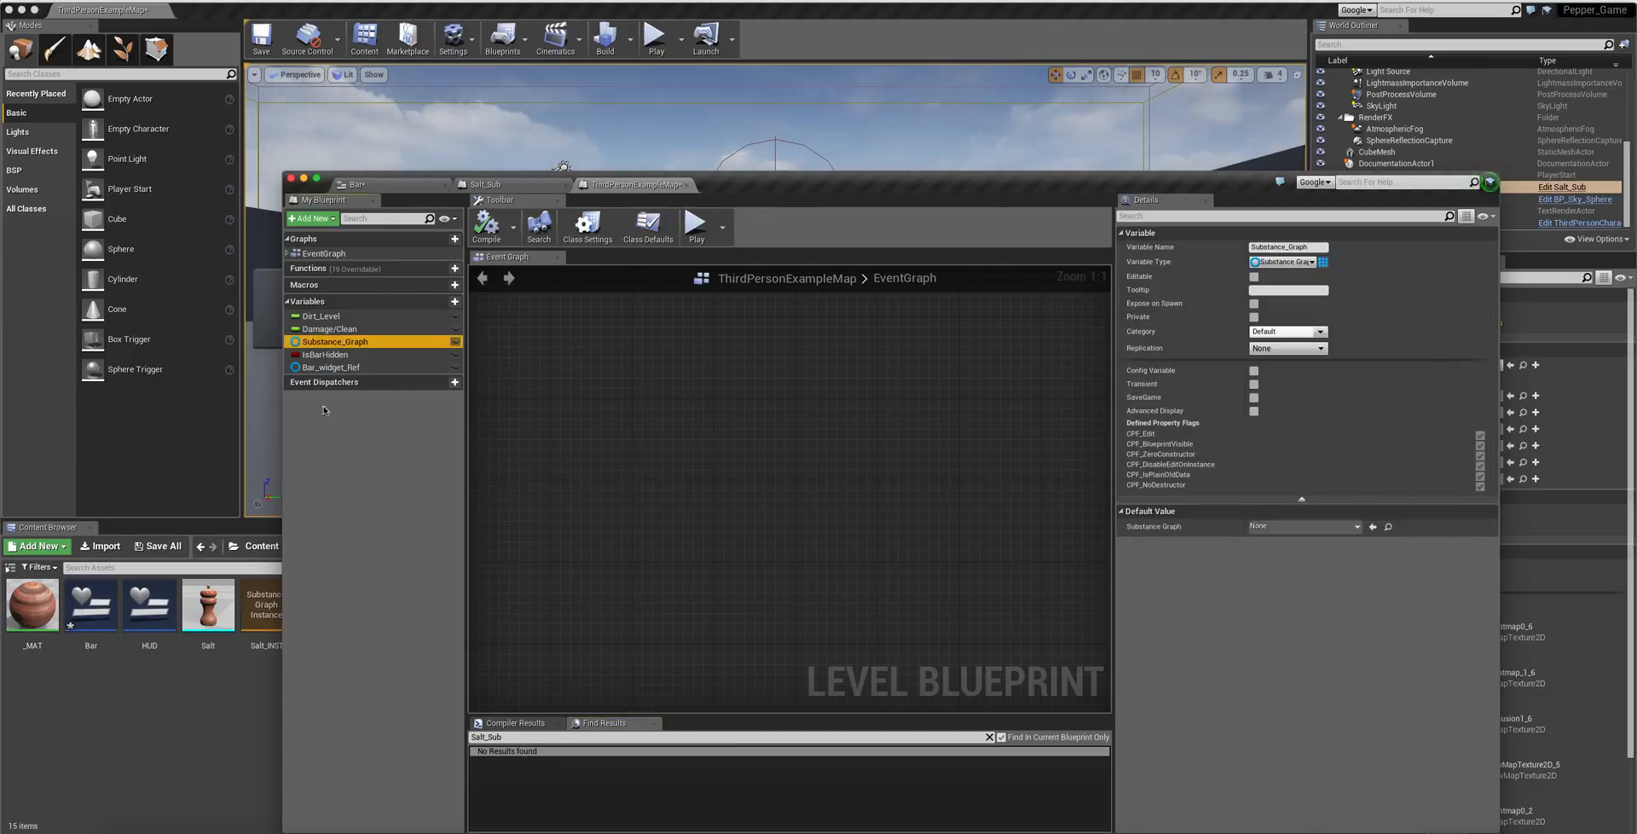
click(320, 366)
click(322, 354)
click(521, 739)
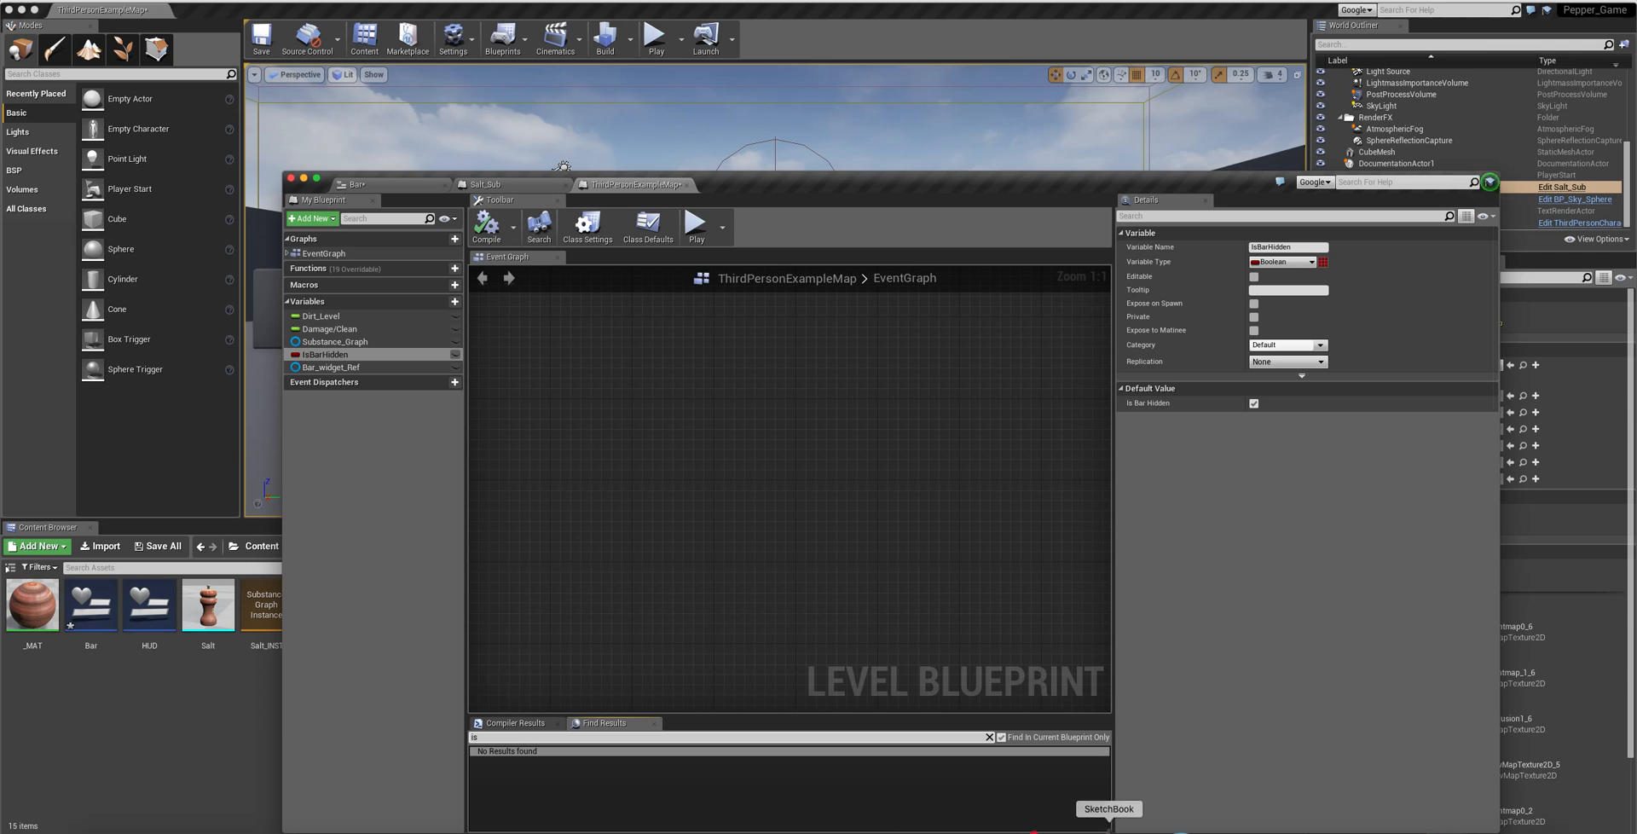
click(1002, 738)
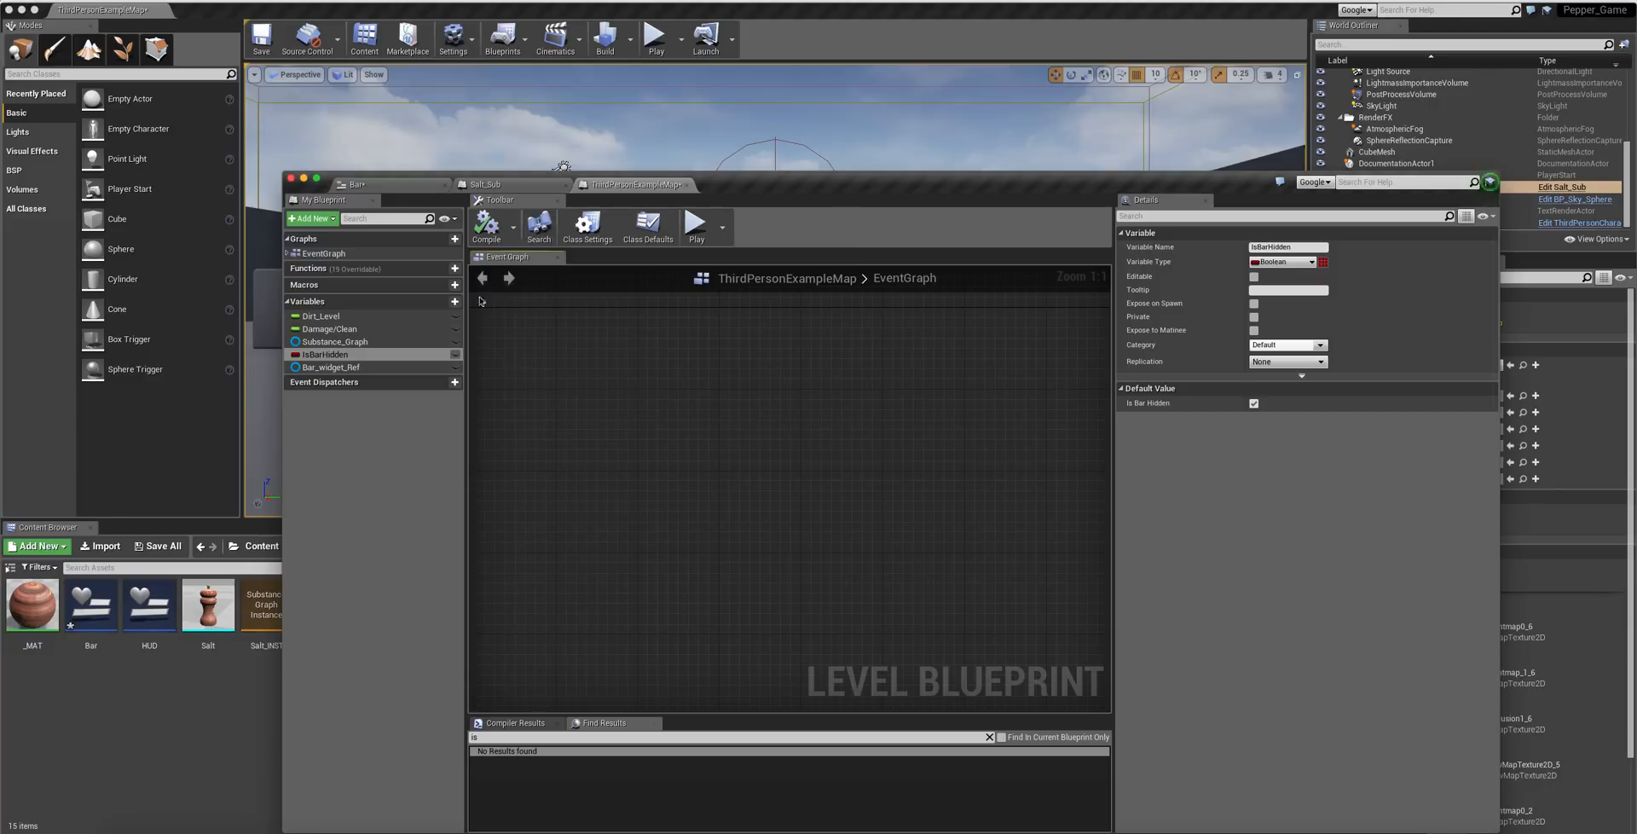
- Search the current level blueprint for "Dirt" and try to locate its nodes through the Dirt_Level variable result
click(539, 224)
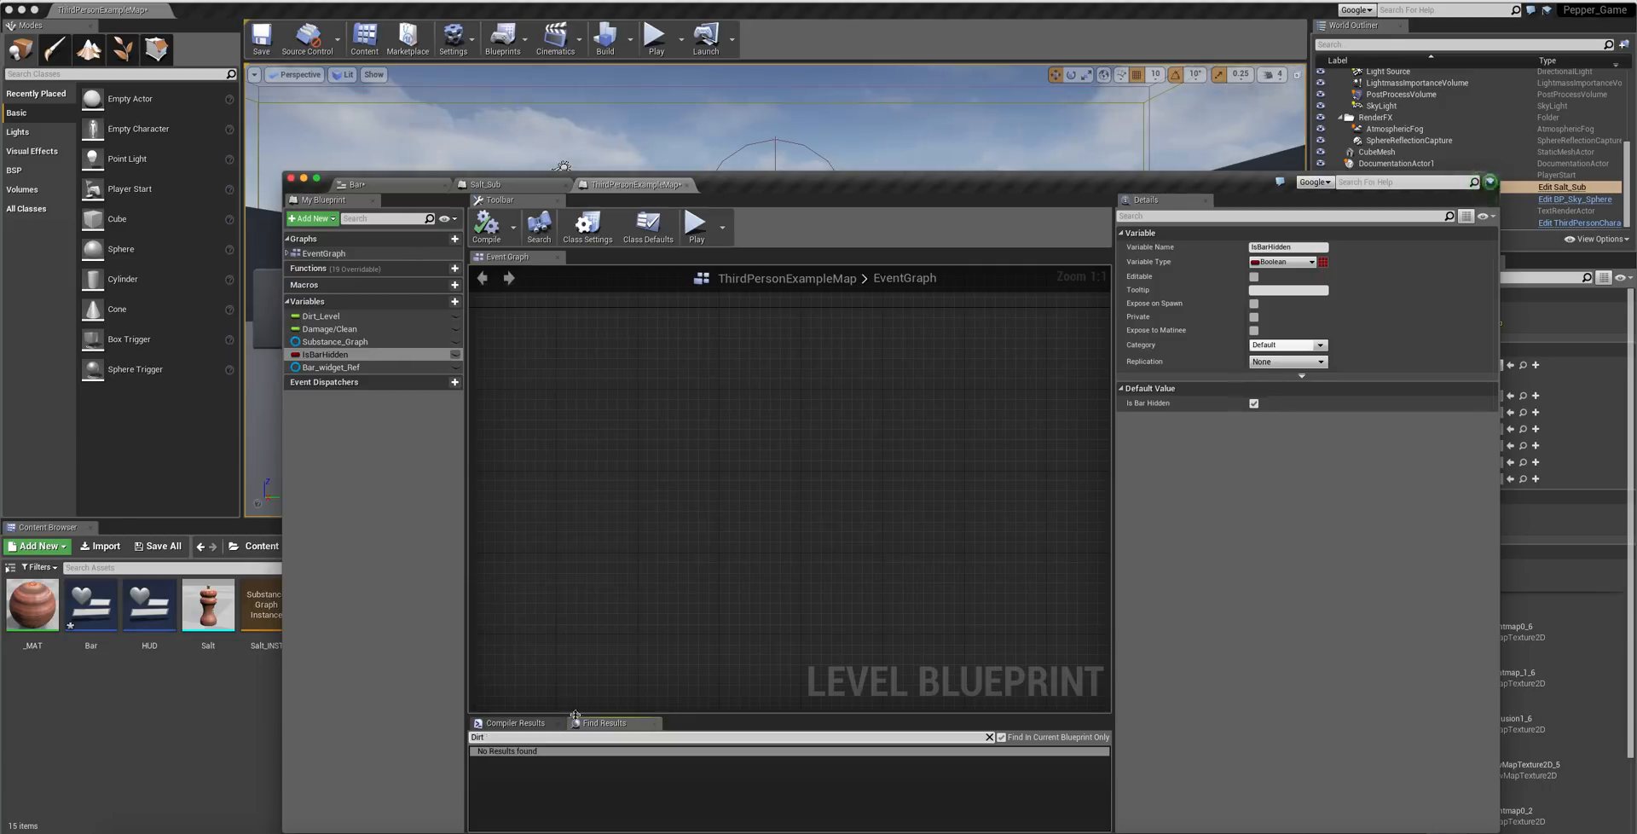
key(BackSpace)
double_click(509, 753)
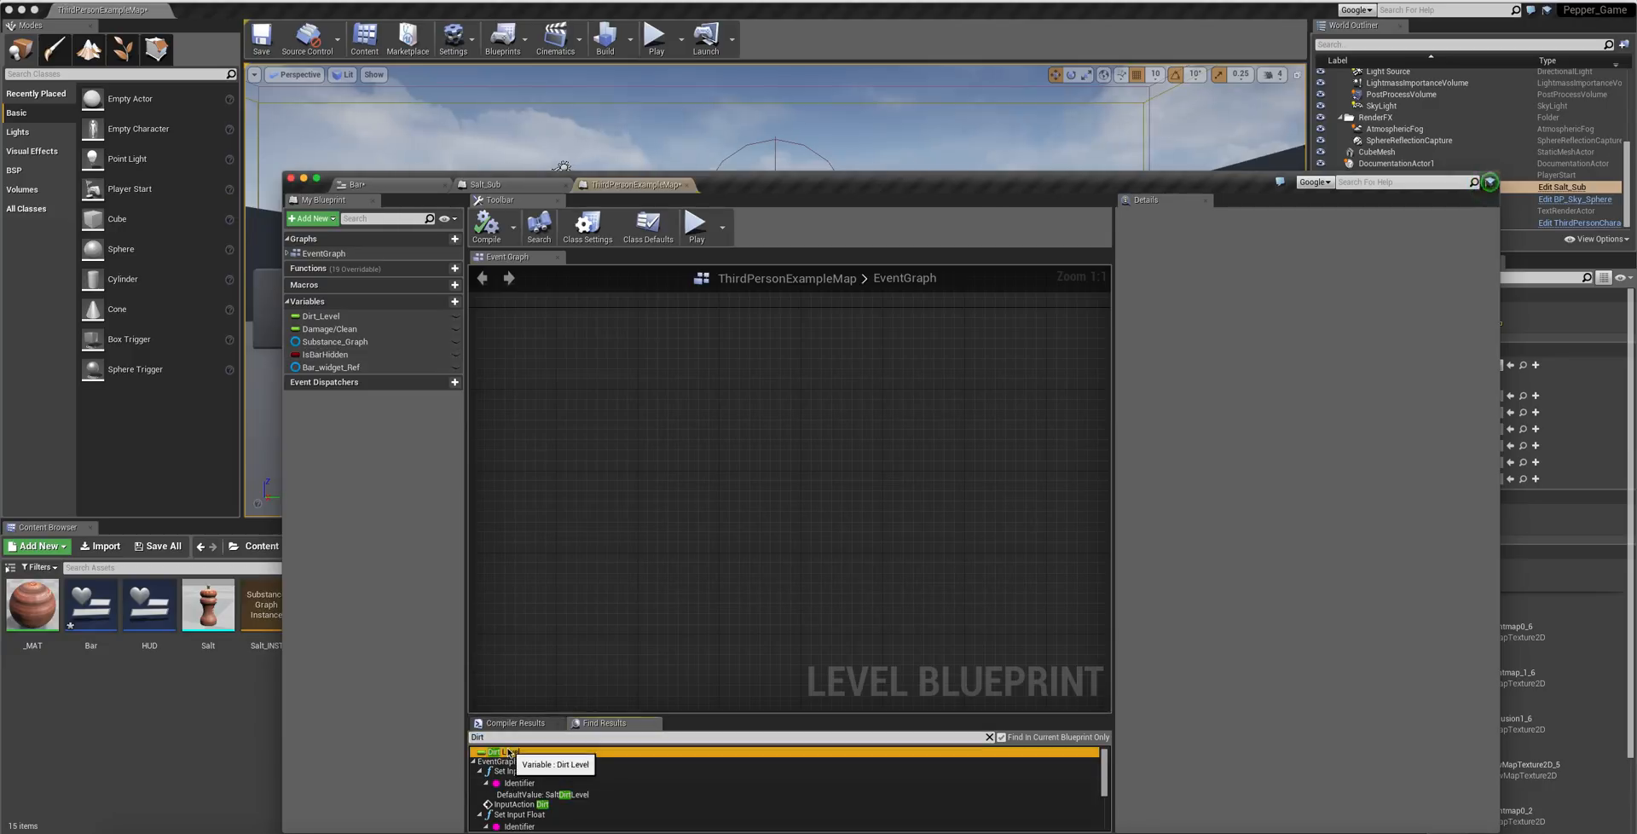
right_click(502, 754)
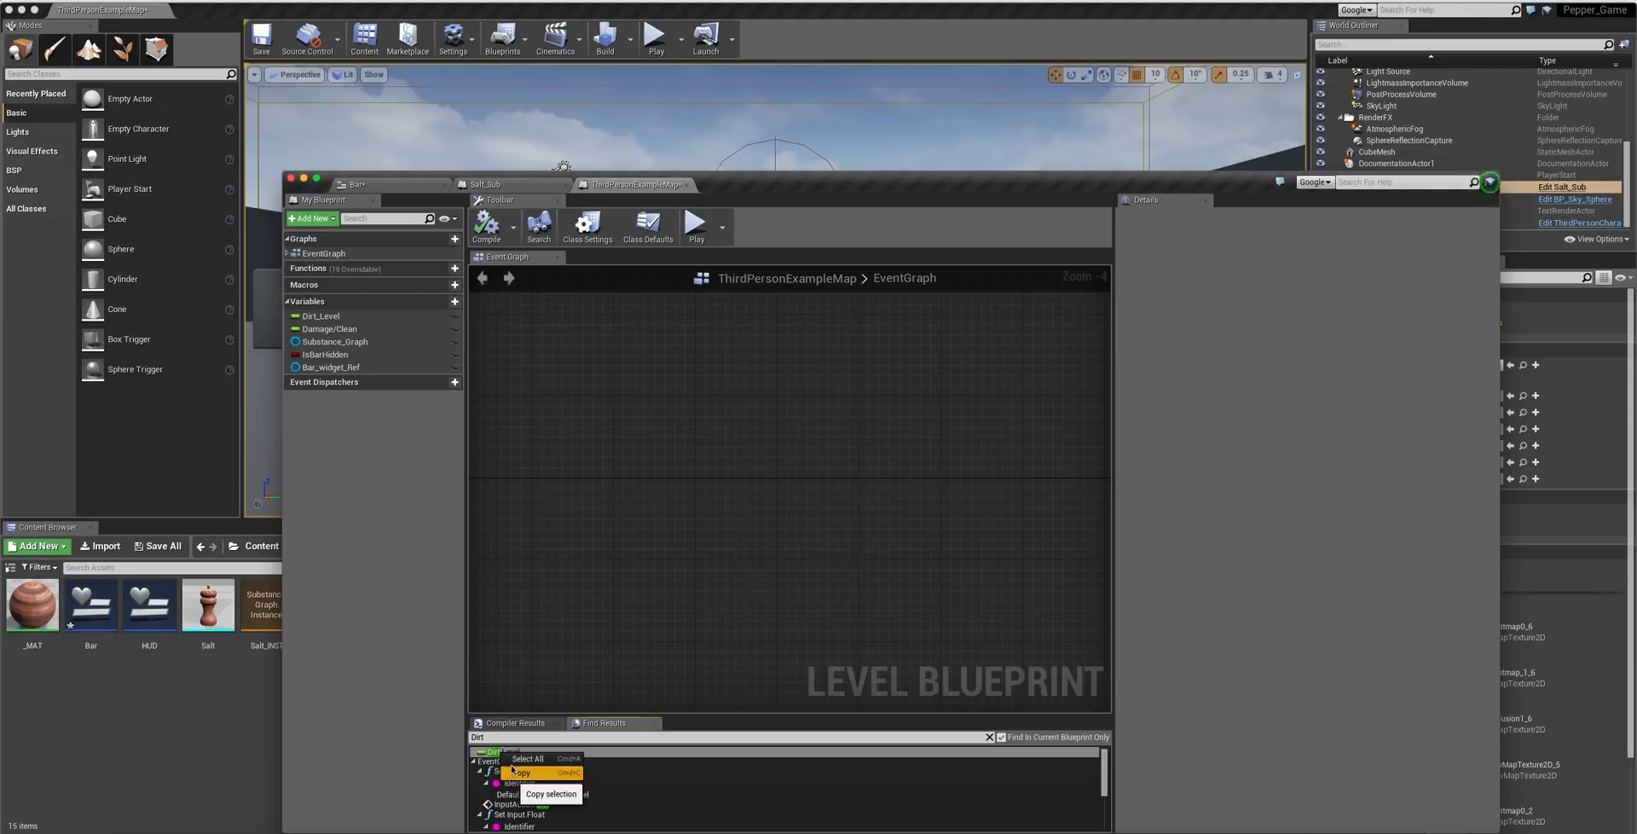
click(527, 758)
right_click(525, 753)
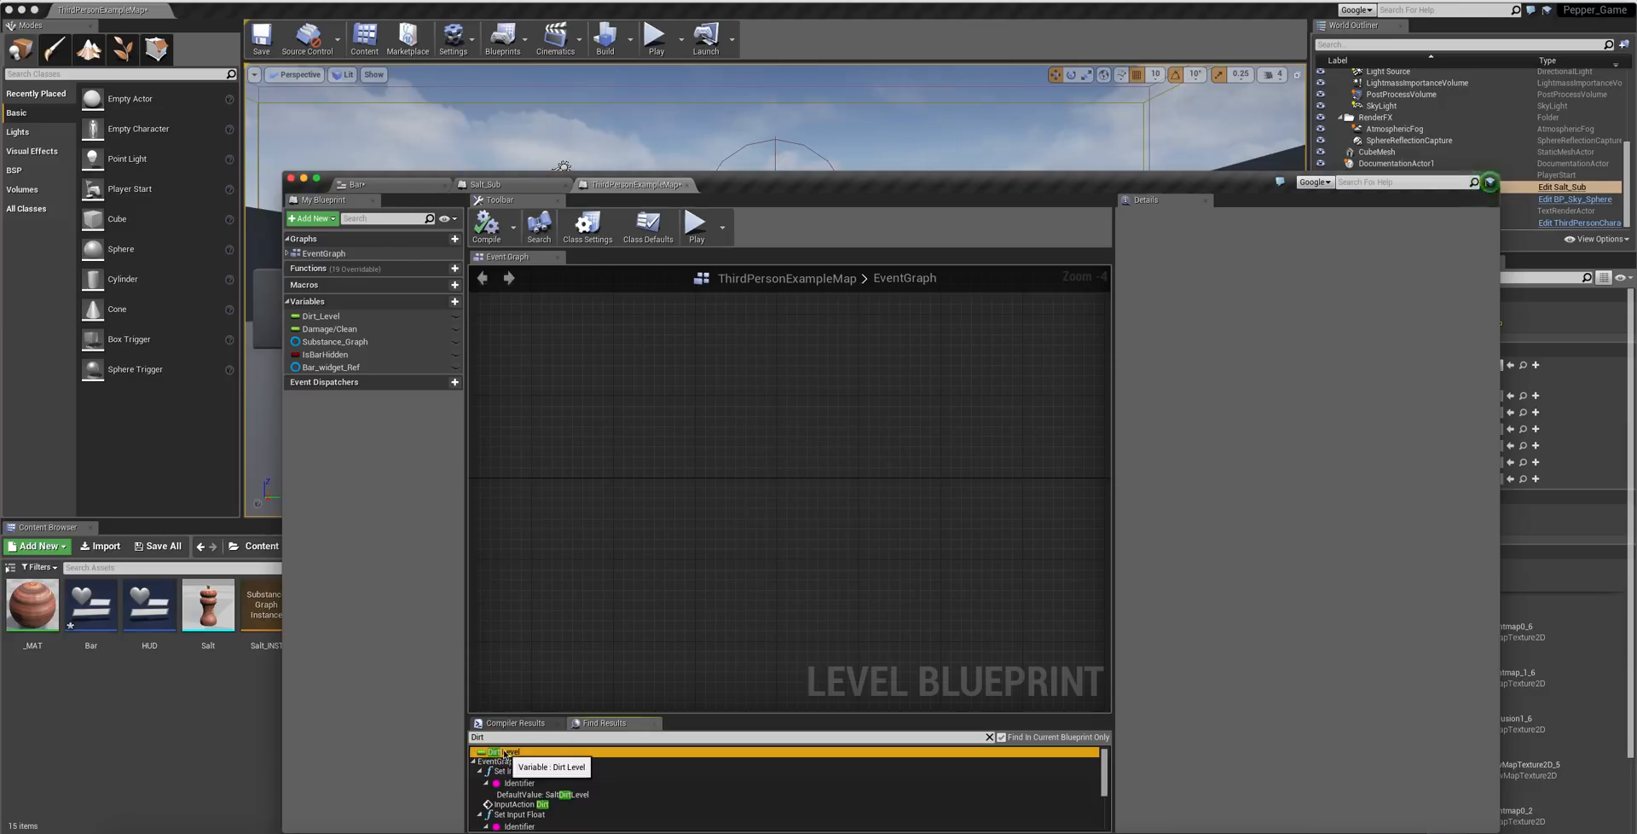
click(645, 751)
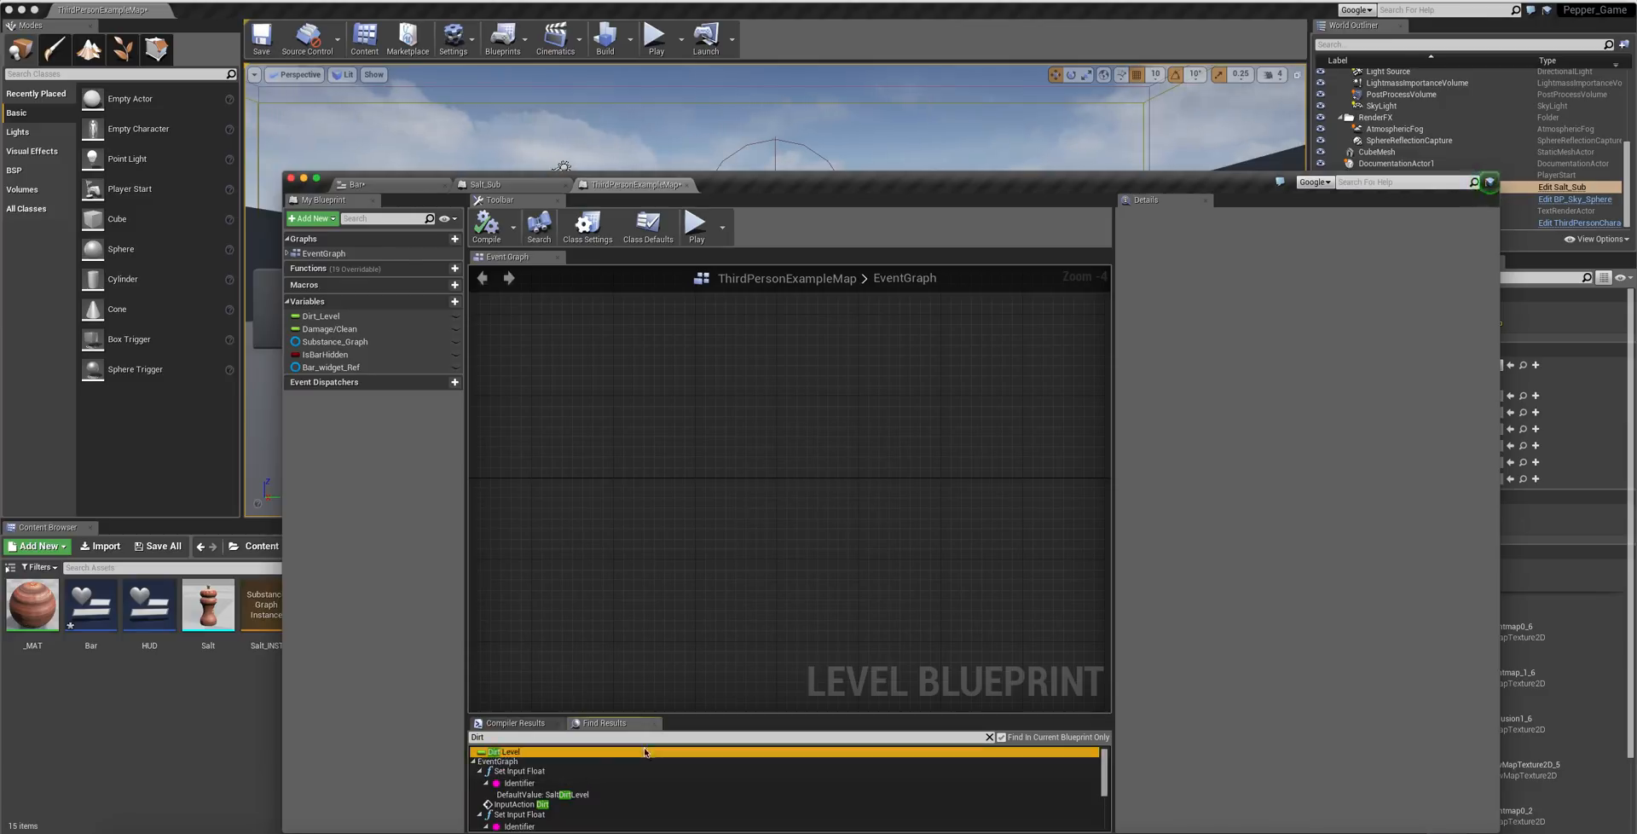
click(543, 724)
click(610, 723)
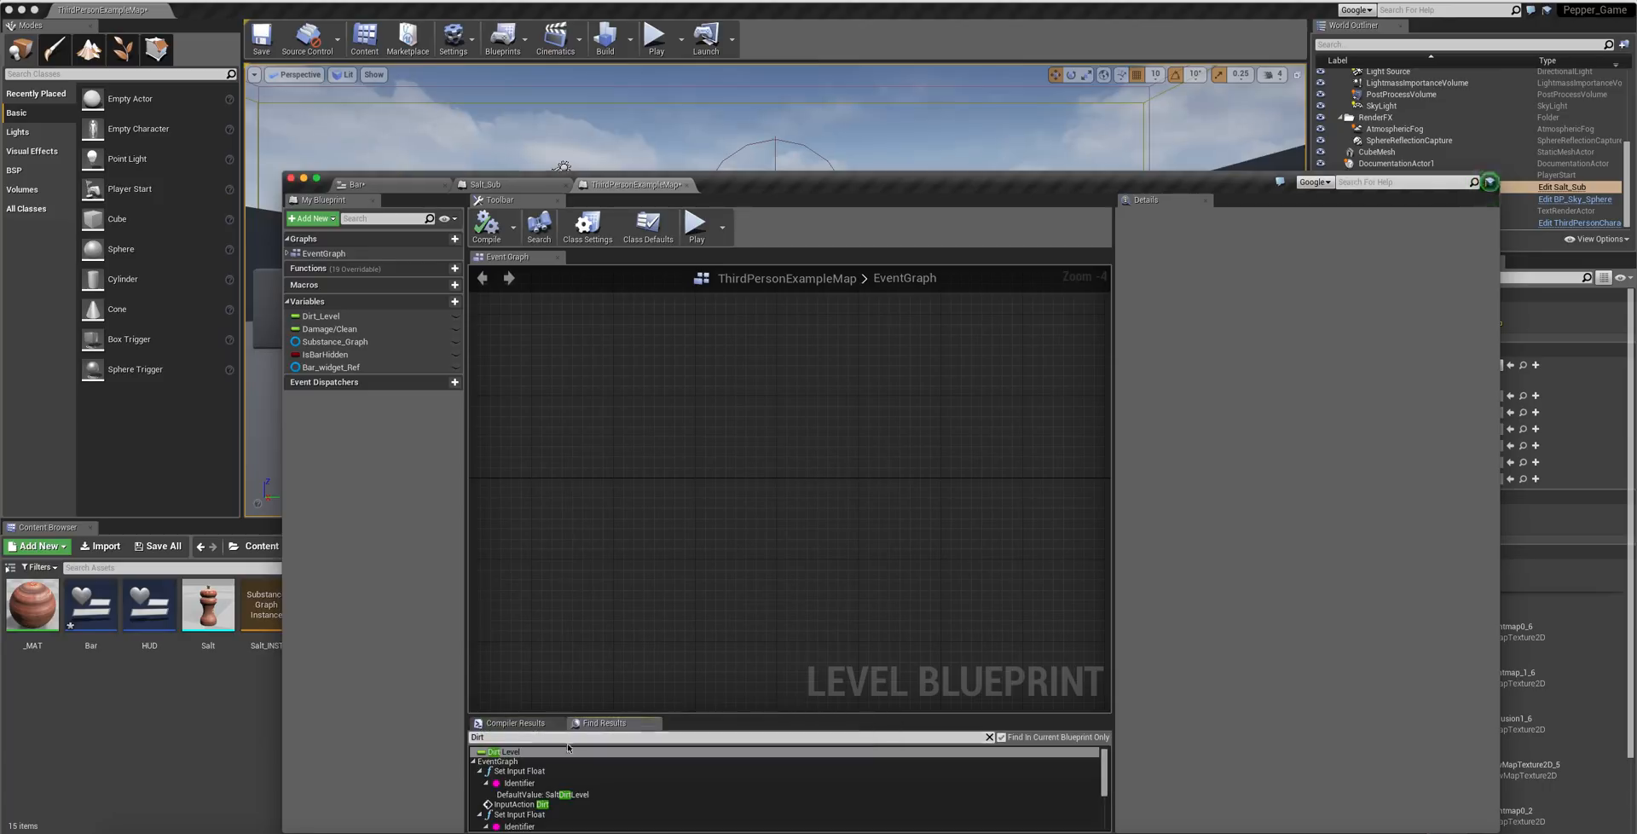
- Jump to a Dirt_Level node from the search results and locate the event graph's node networks
scroll(1108, 772, down, 10)
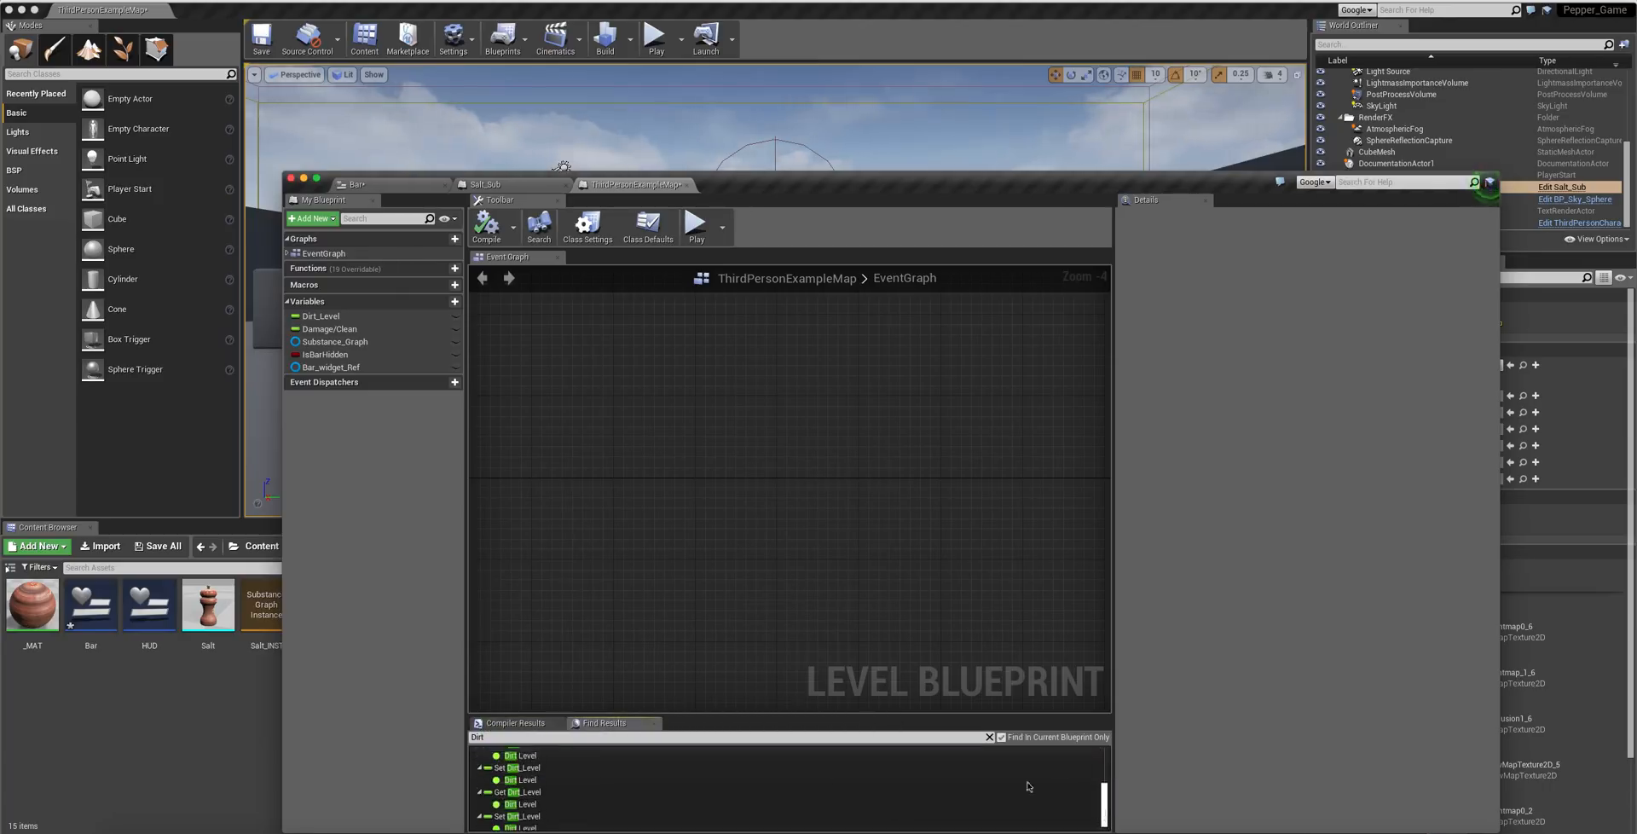
click(522, 755)
double_click(523, 756)
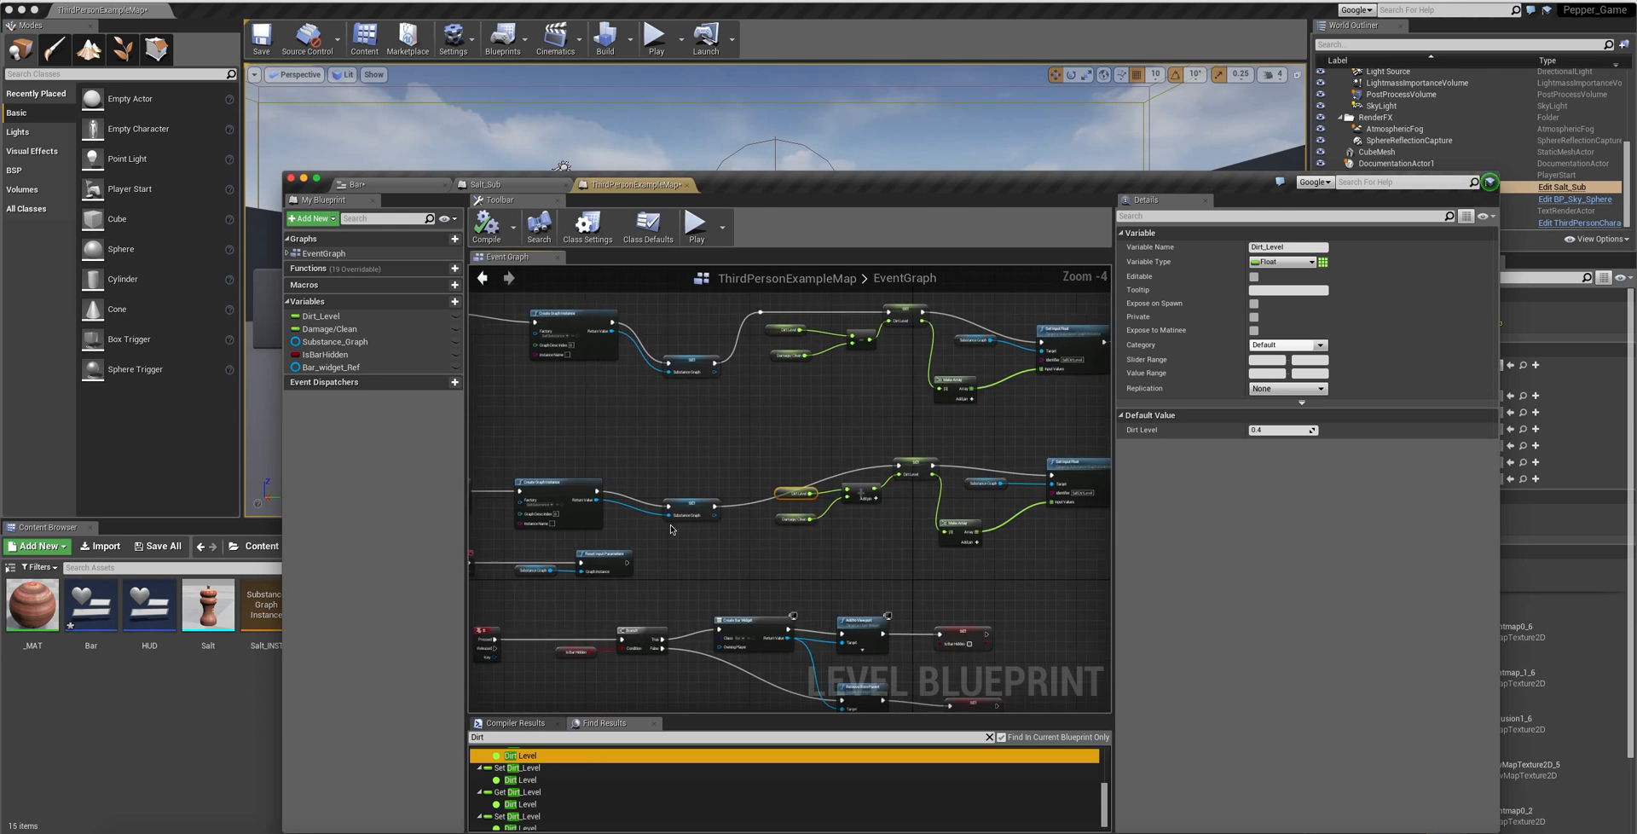
scroll(727, 477, down, 8)
right_drag(702, 463, 771, 468)
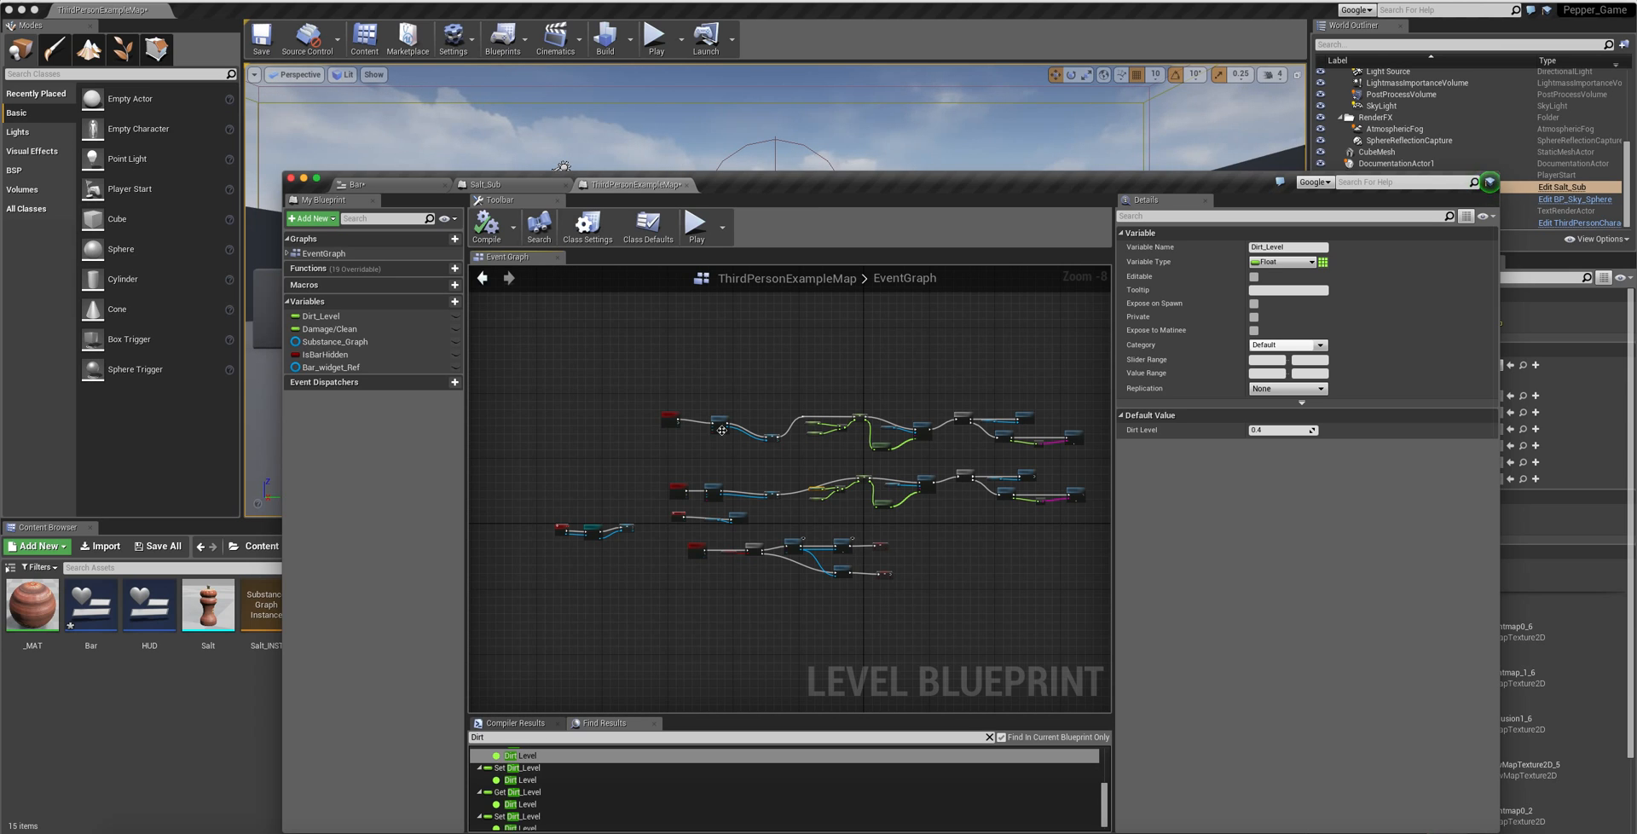
- Examine the Dirt input, end-play and Bar widget node networks in the level blueprint's event graph
scroll(691, 509, up, 6)
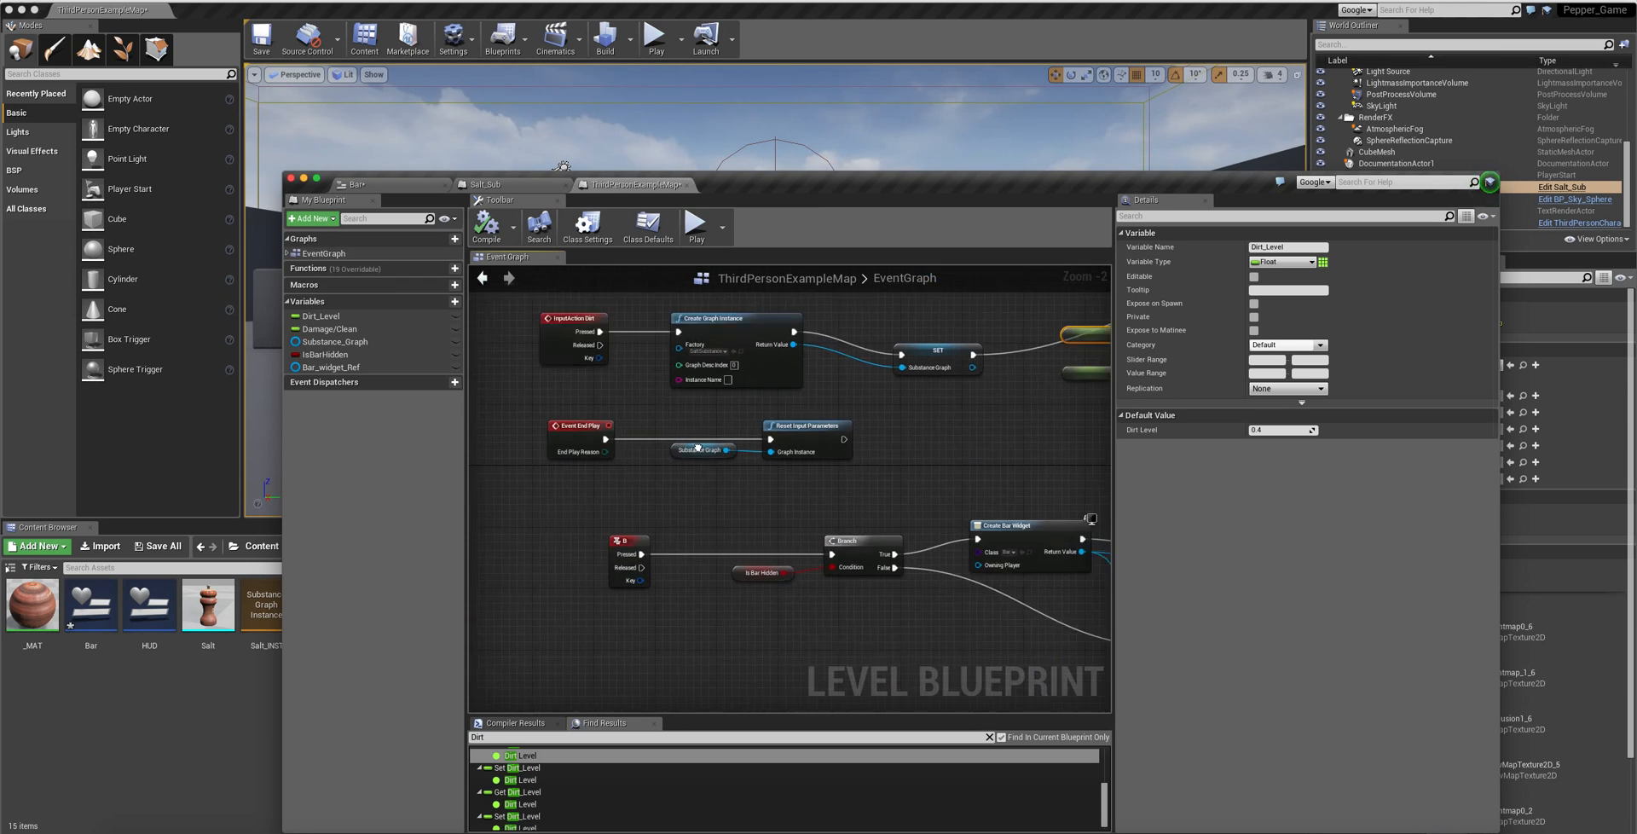
right_drag(927, 609, 602, 599)
right_drag(997, 526, 843, 592)
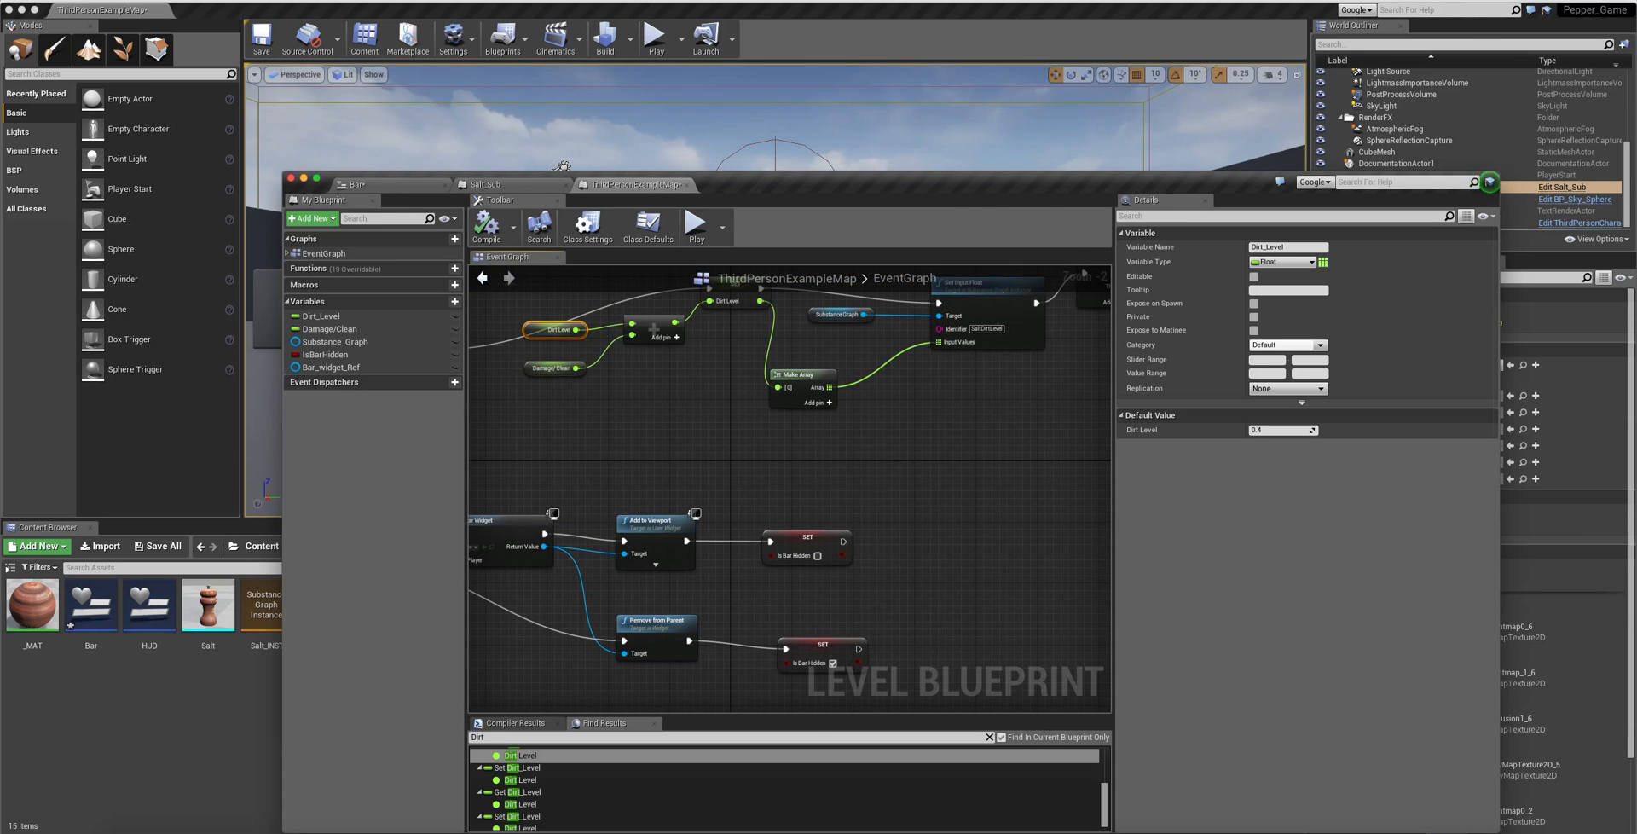
right_drag(894, 481, 930, 514)
right_drag(806, 406, 1104, 440)
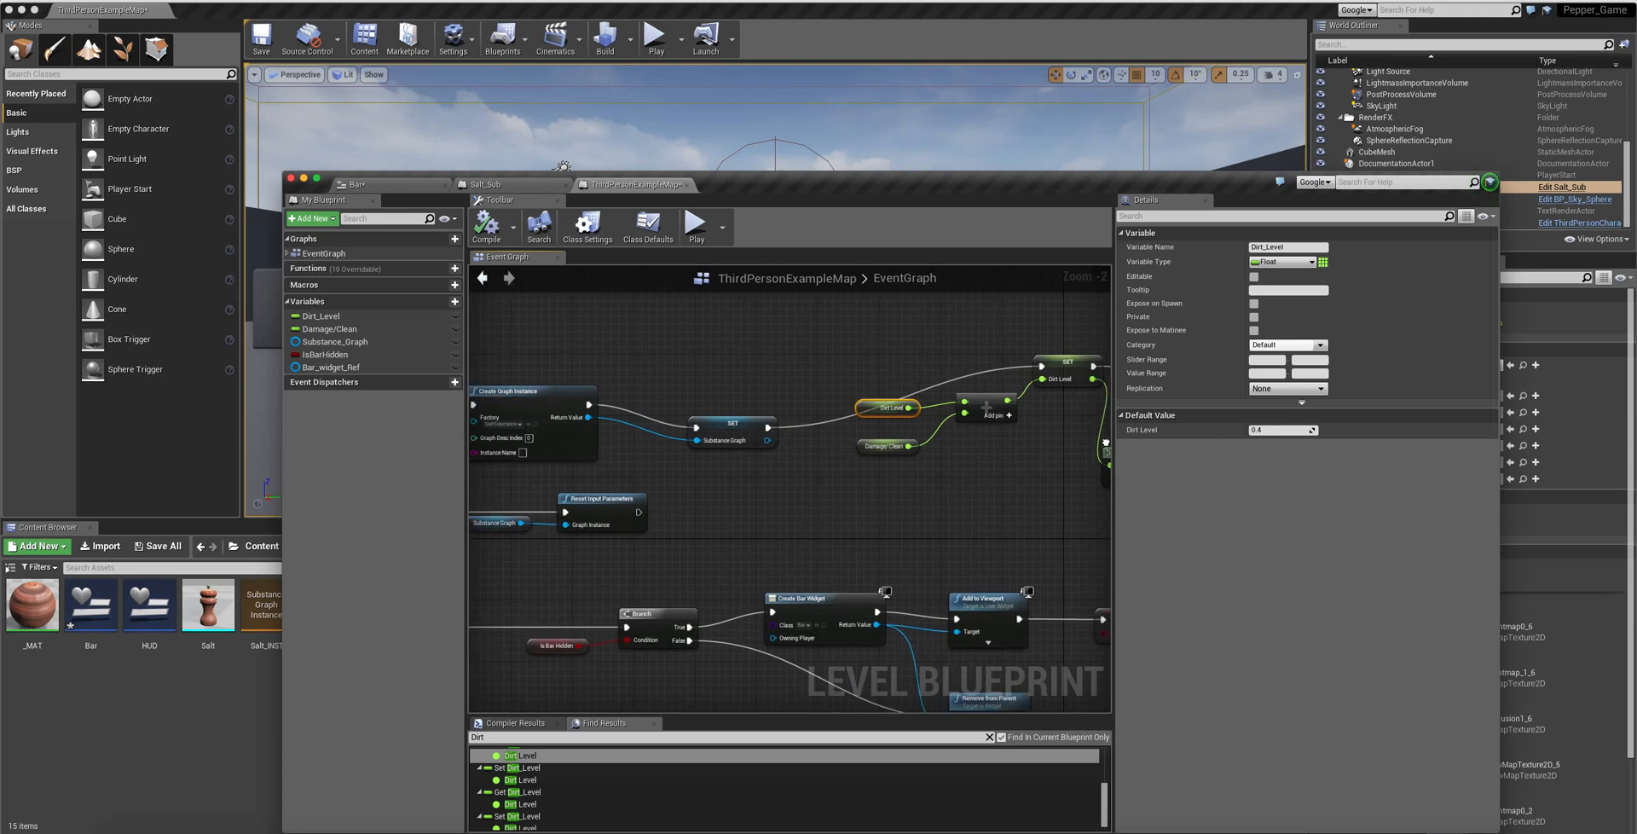
right_drag(714, 453, 794, 479)
click(897, 475)
right_drag(817, 583, 750, 490)
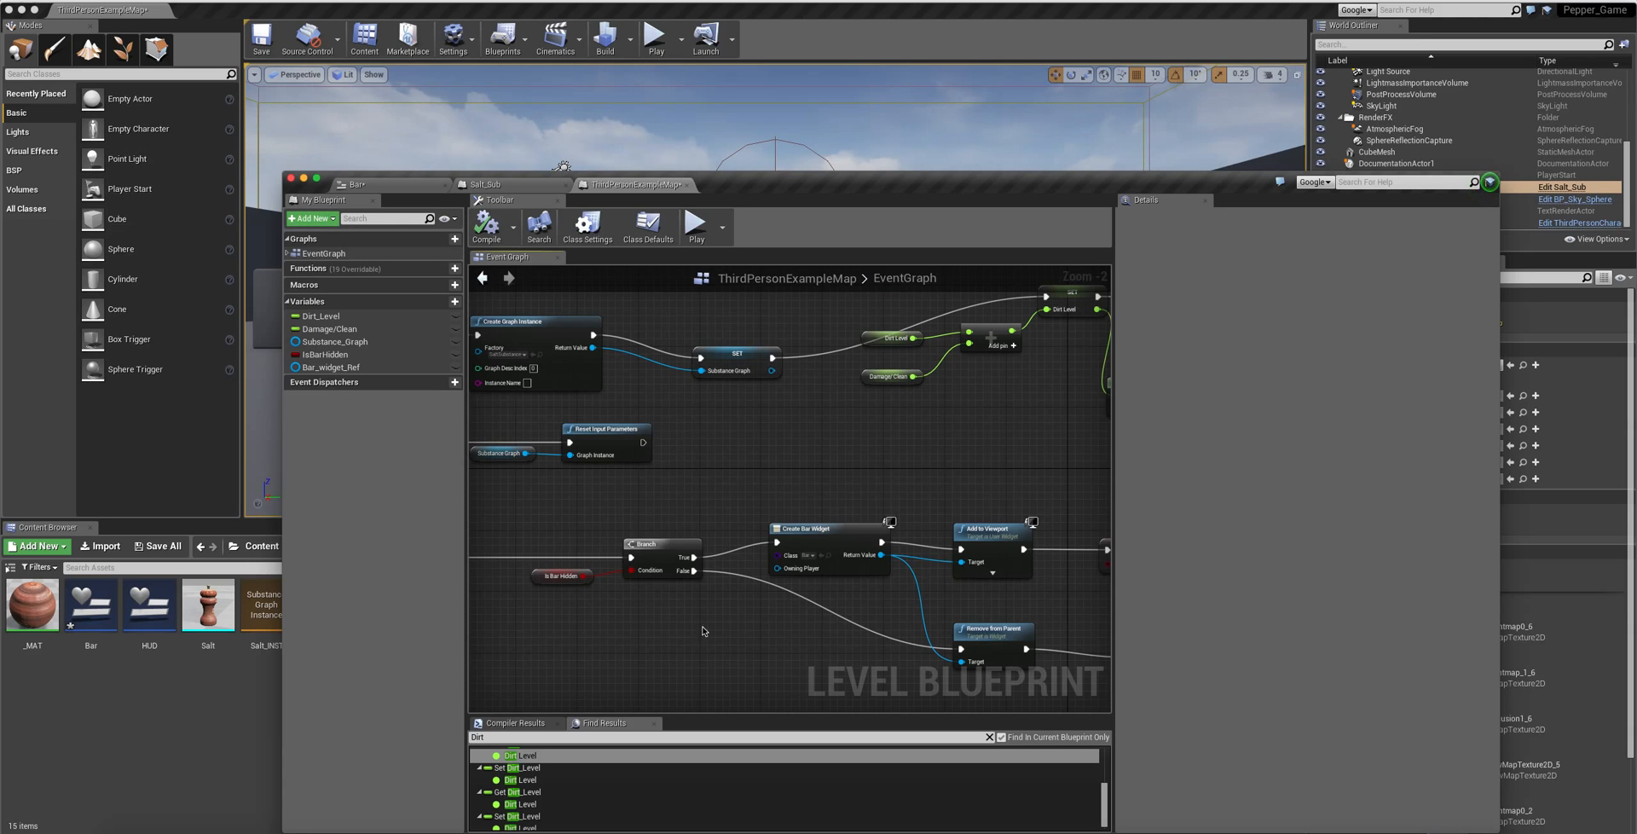
right_drag(698, 618, 1062, 599)
right_drag(796, 475, 699, 490)
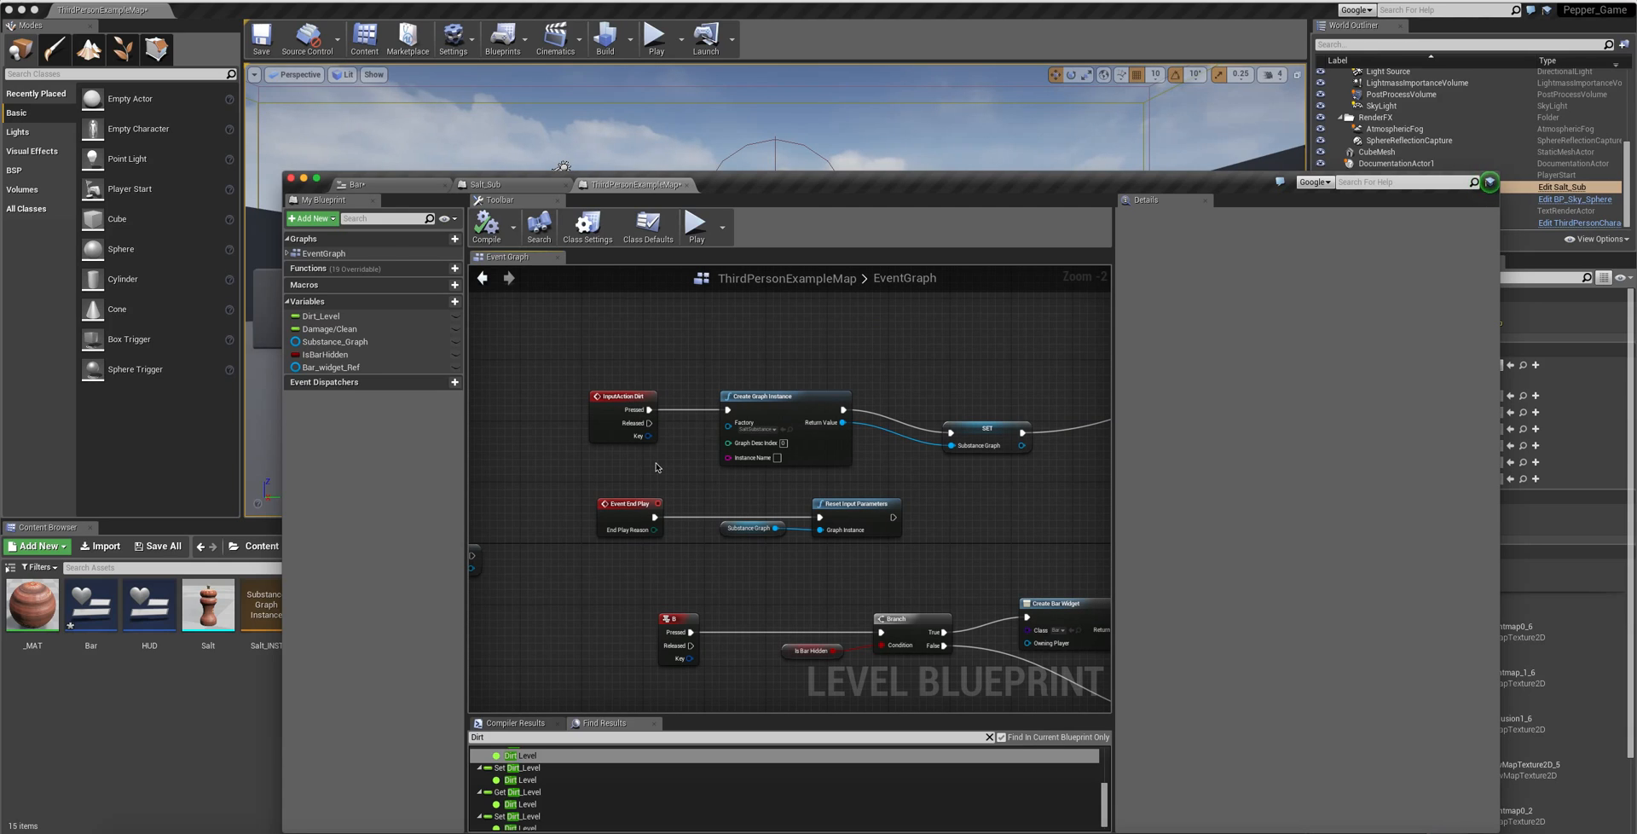
- Move the InputAction Dirt event and the B key event farther left of the nodes they drive
drag(629, 396, 552, 396)
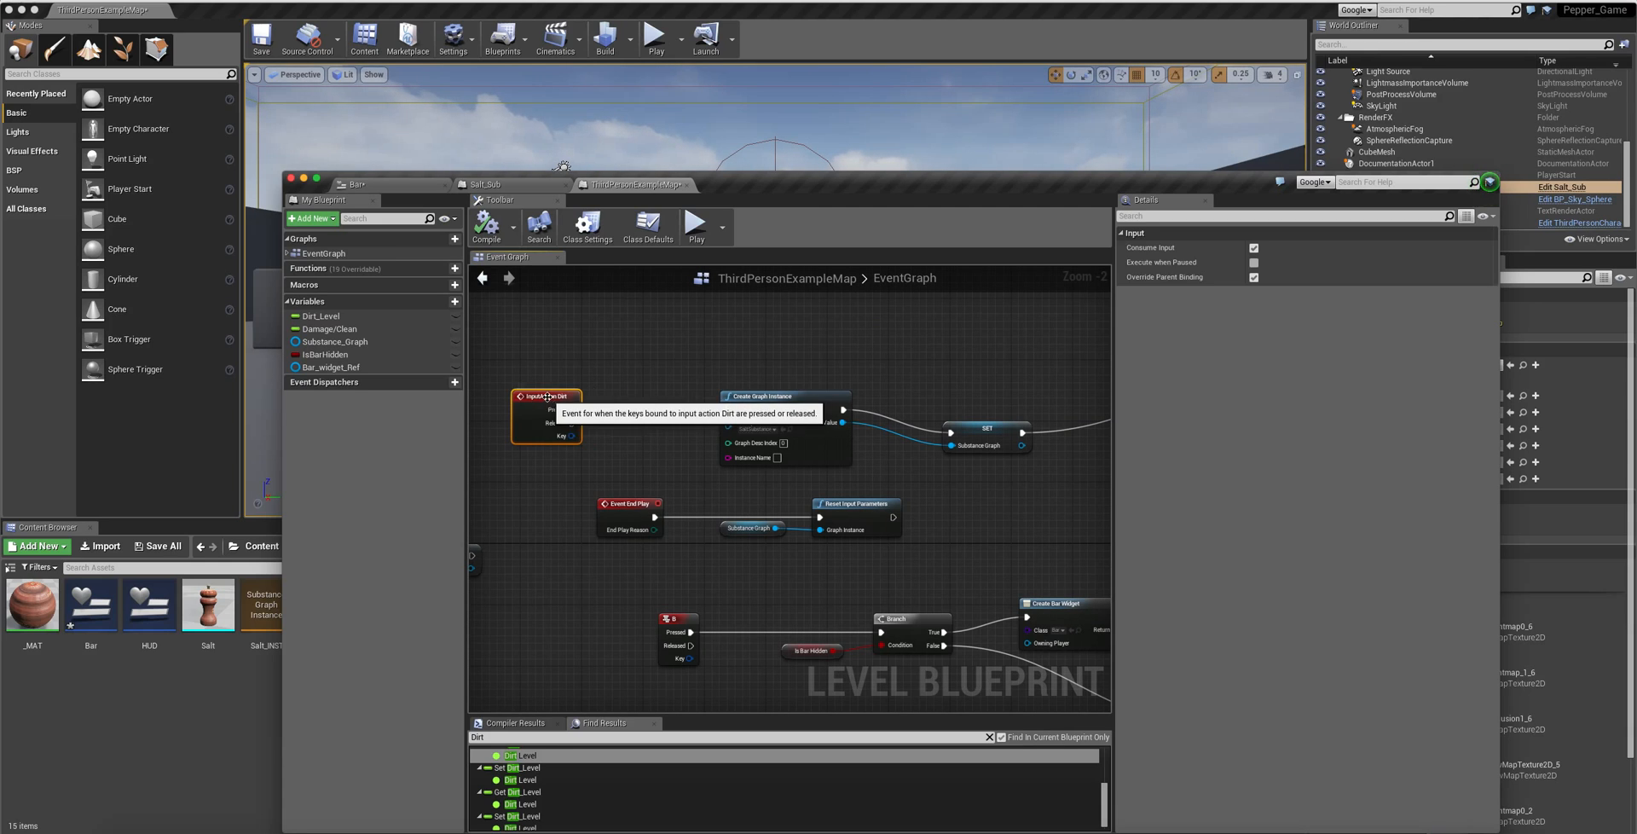
right_drag(610, 544, 803, 413)
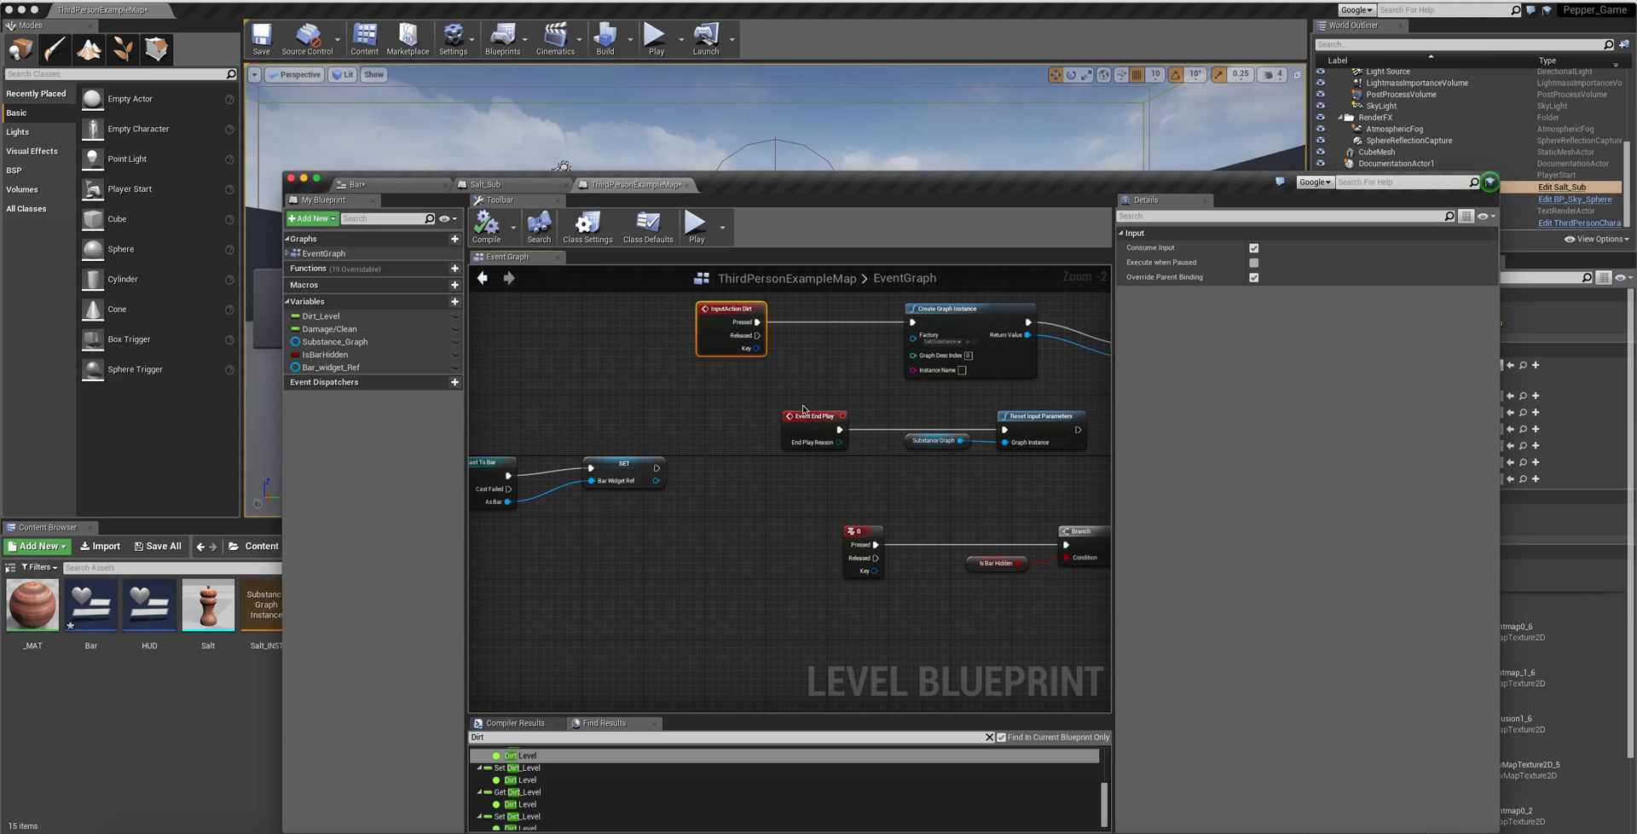
right_drag(823, 512, 589, 562)
right_drag(958, 495, 1173, 476)
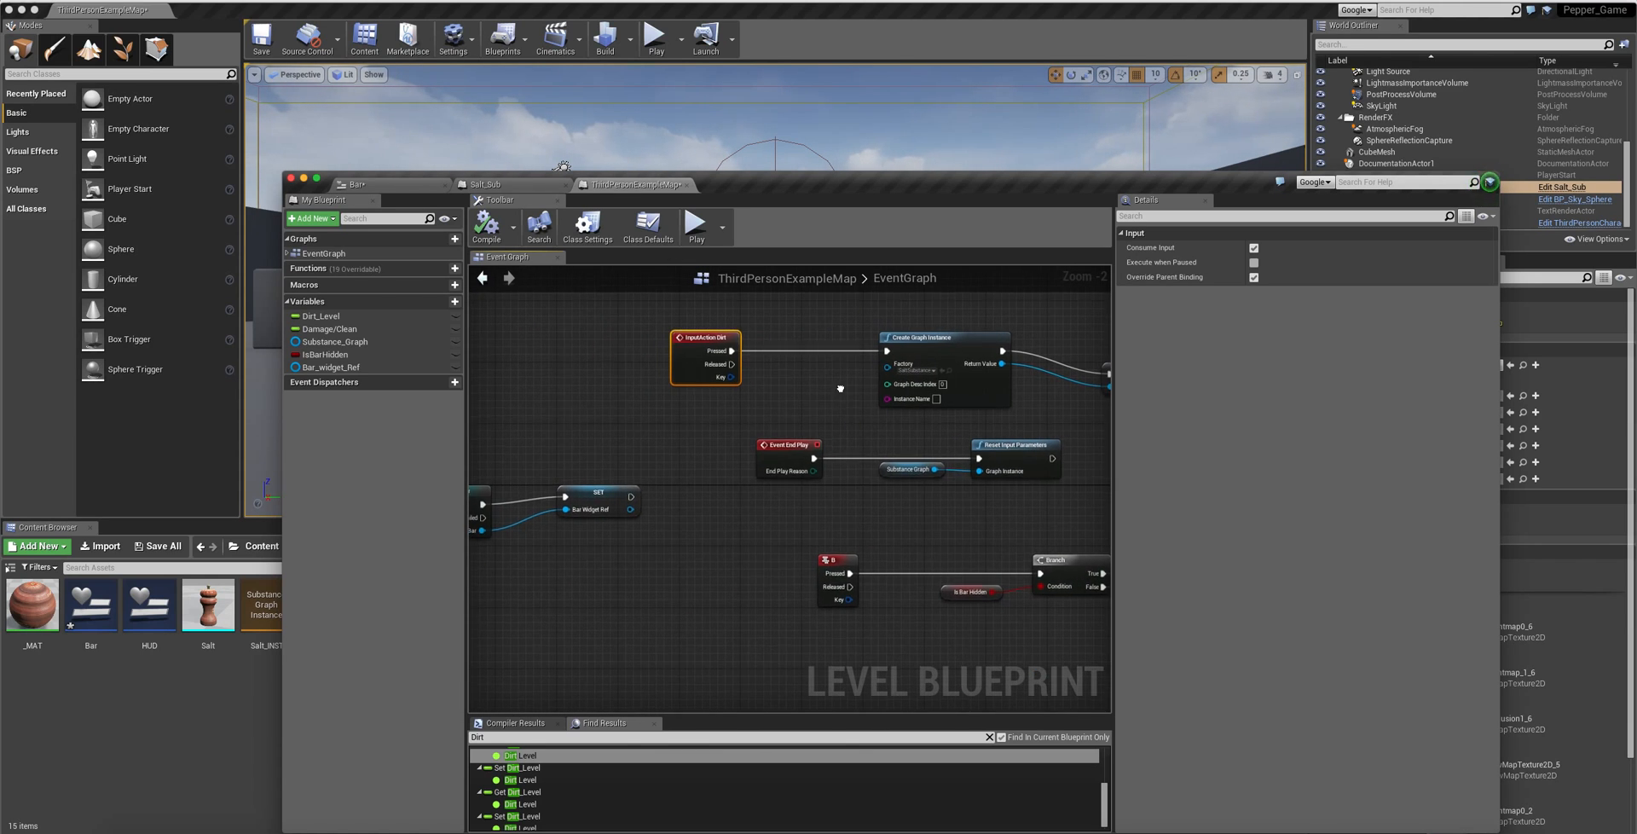
right_drag(846, 391, 742, 397)
drag(732, 569, 623, 565)
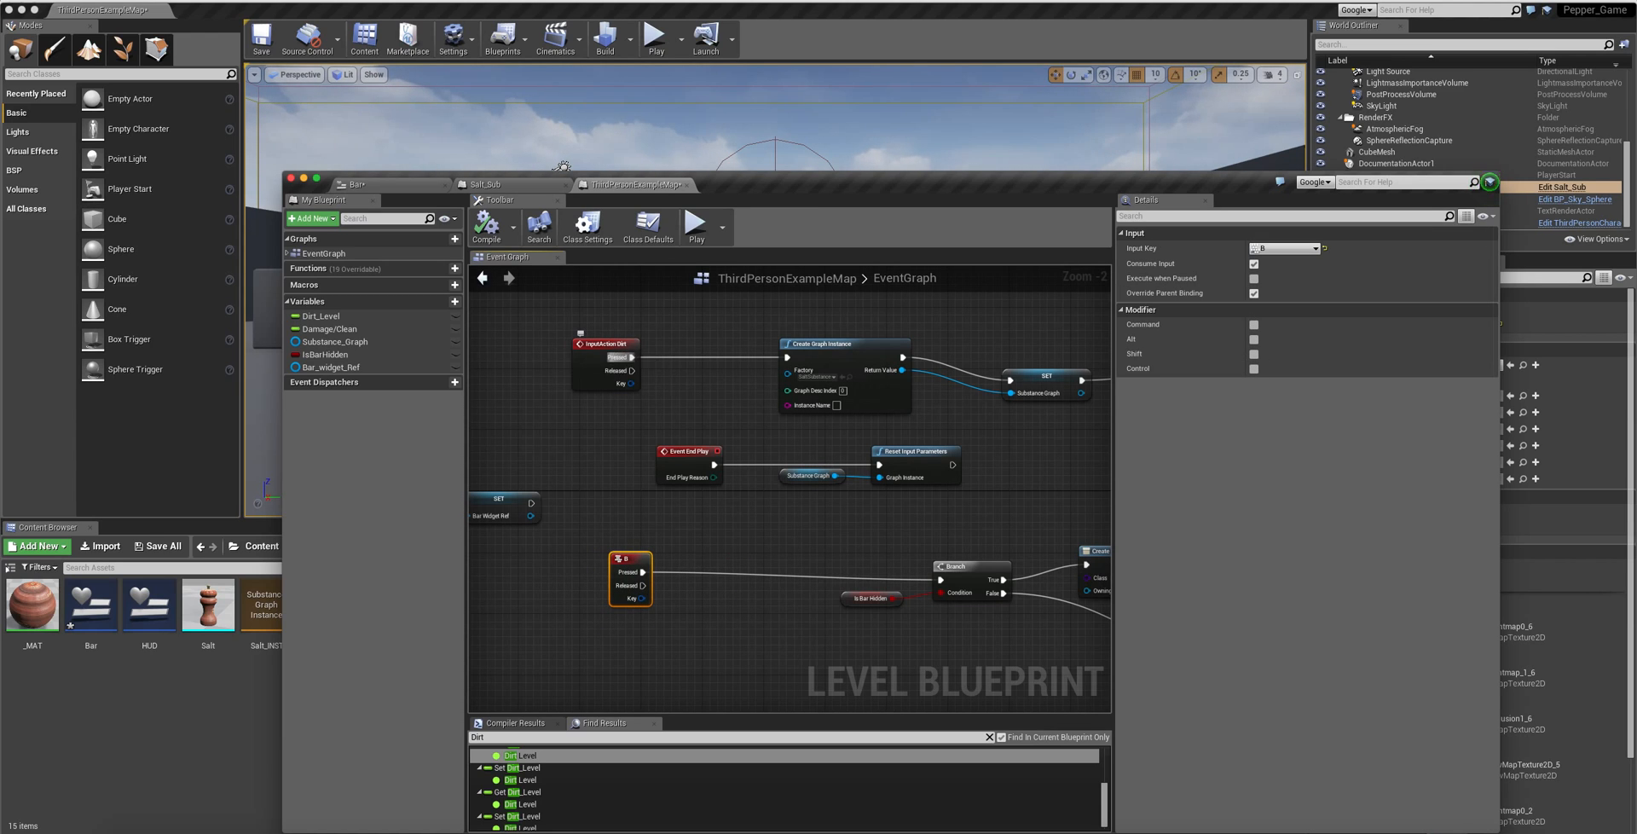
right_drag(592, 353, 590, 366)
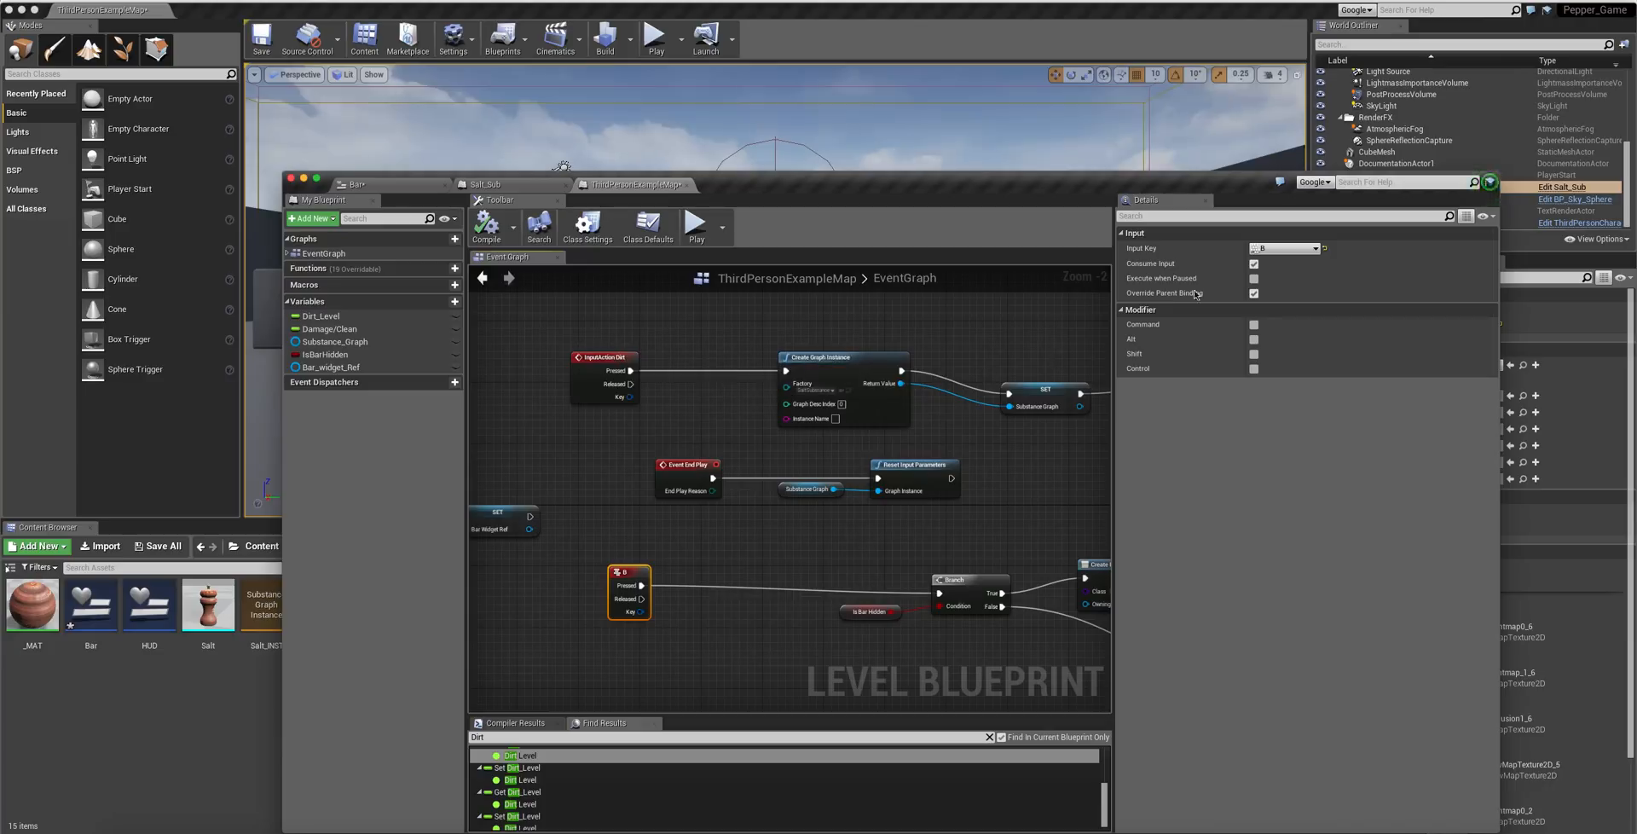
click(991, 321)
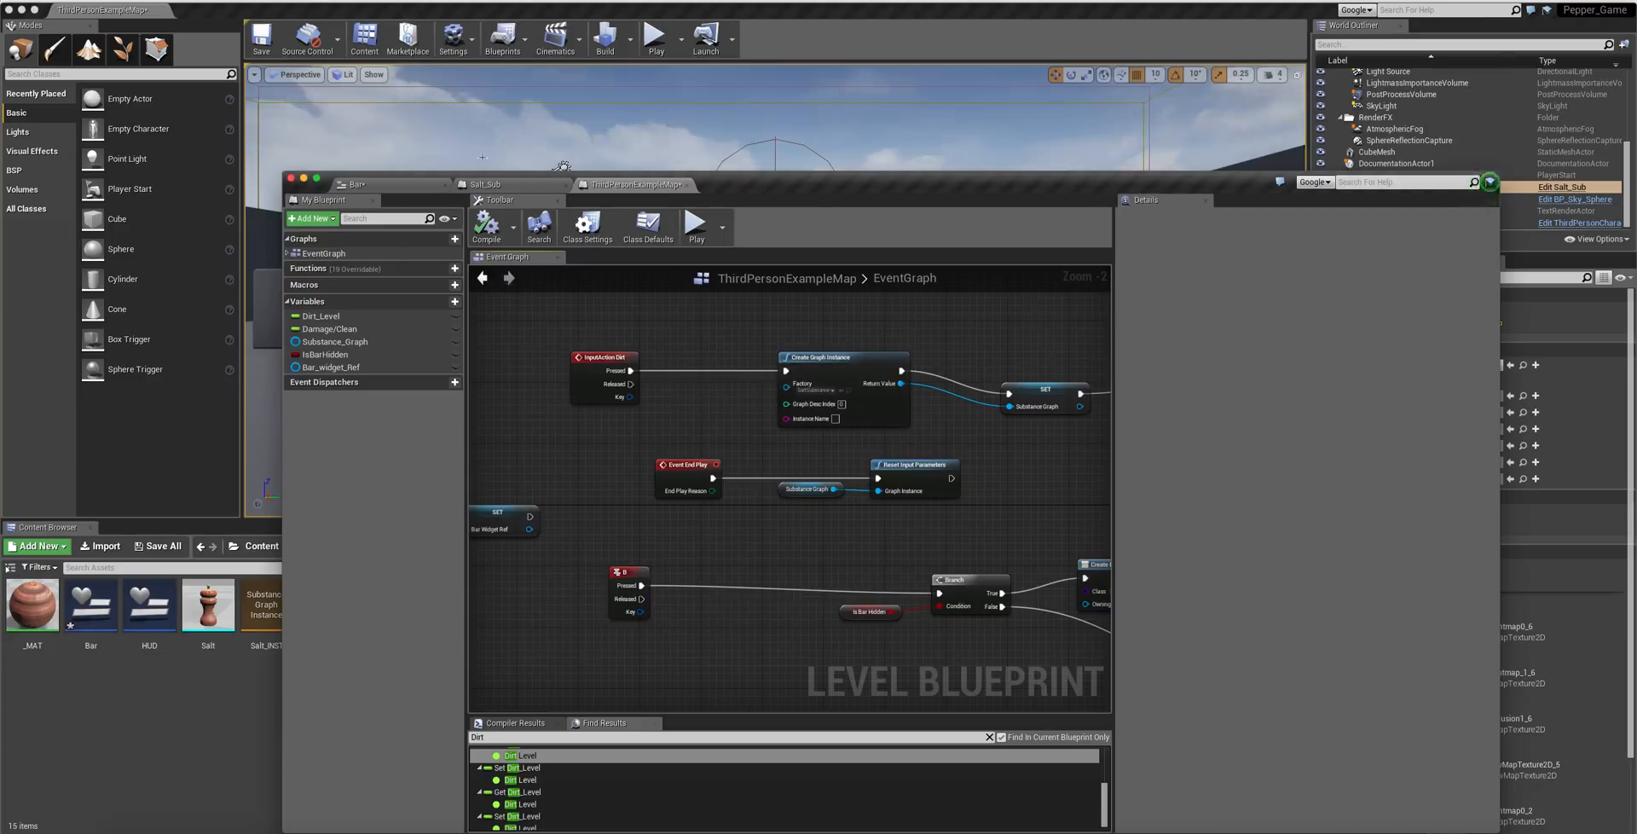
- Set Auto Receive Input to Player 0 in the level blueprint's class defaults and compile the blueprint
click(650, 227)
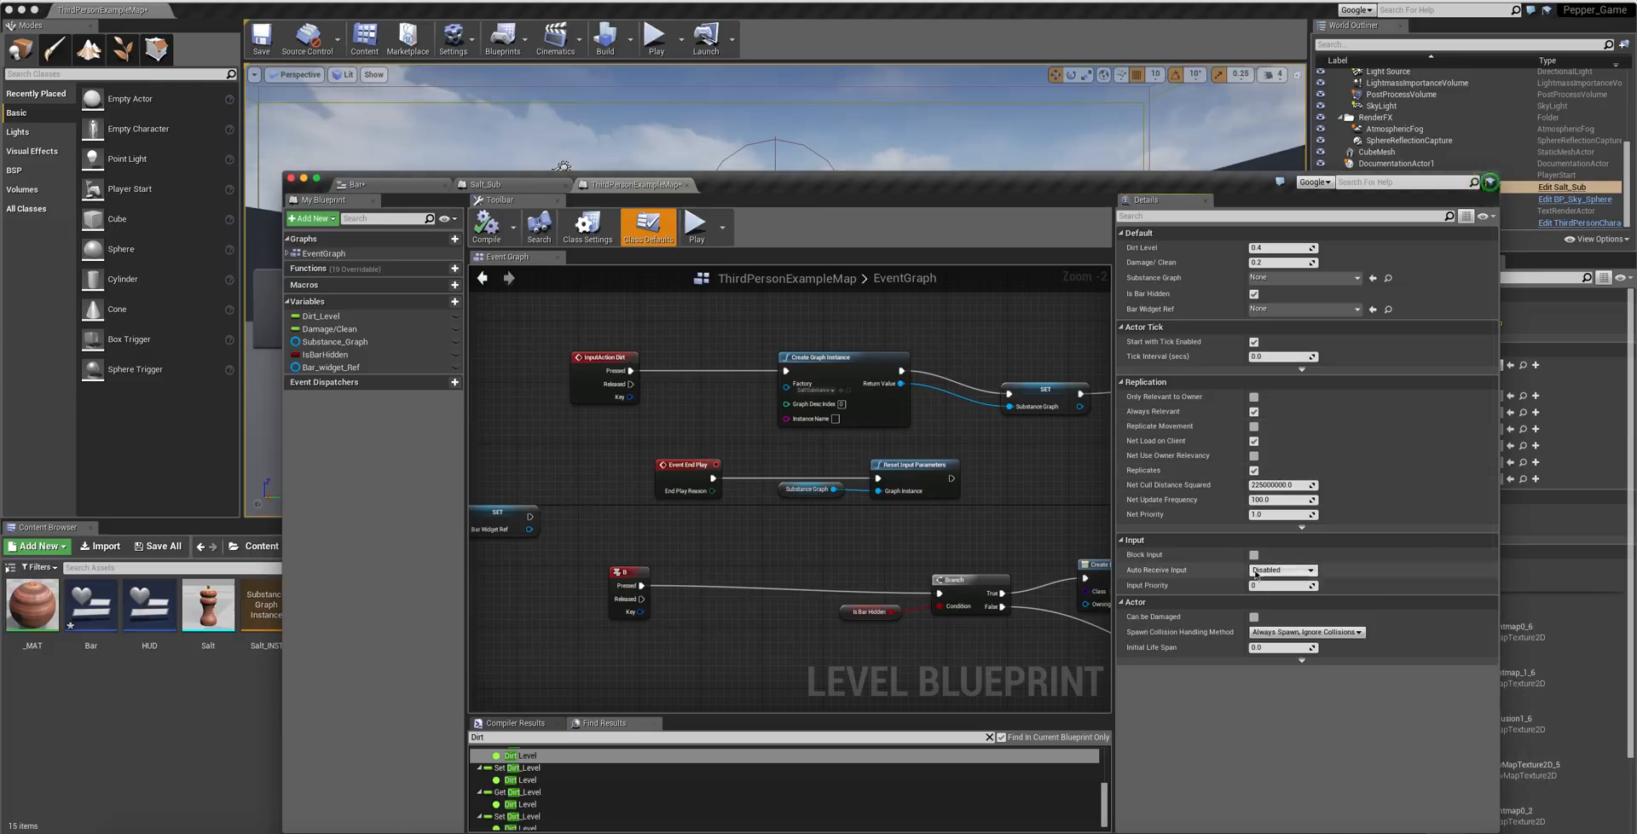
click(1278, 571)
click(1262, 588)
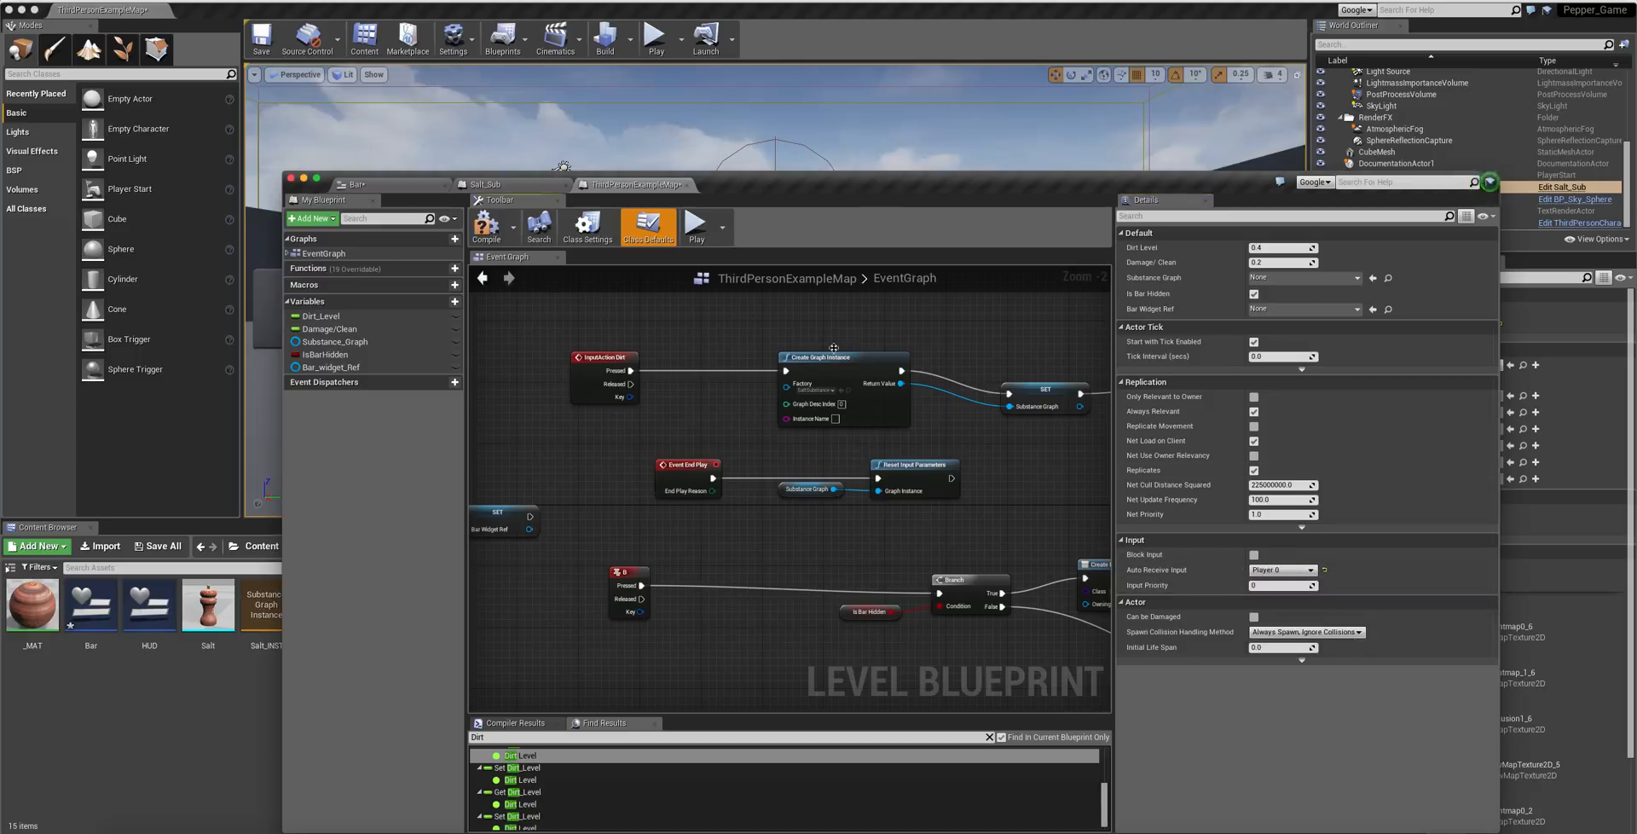
click(495, 217)
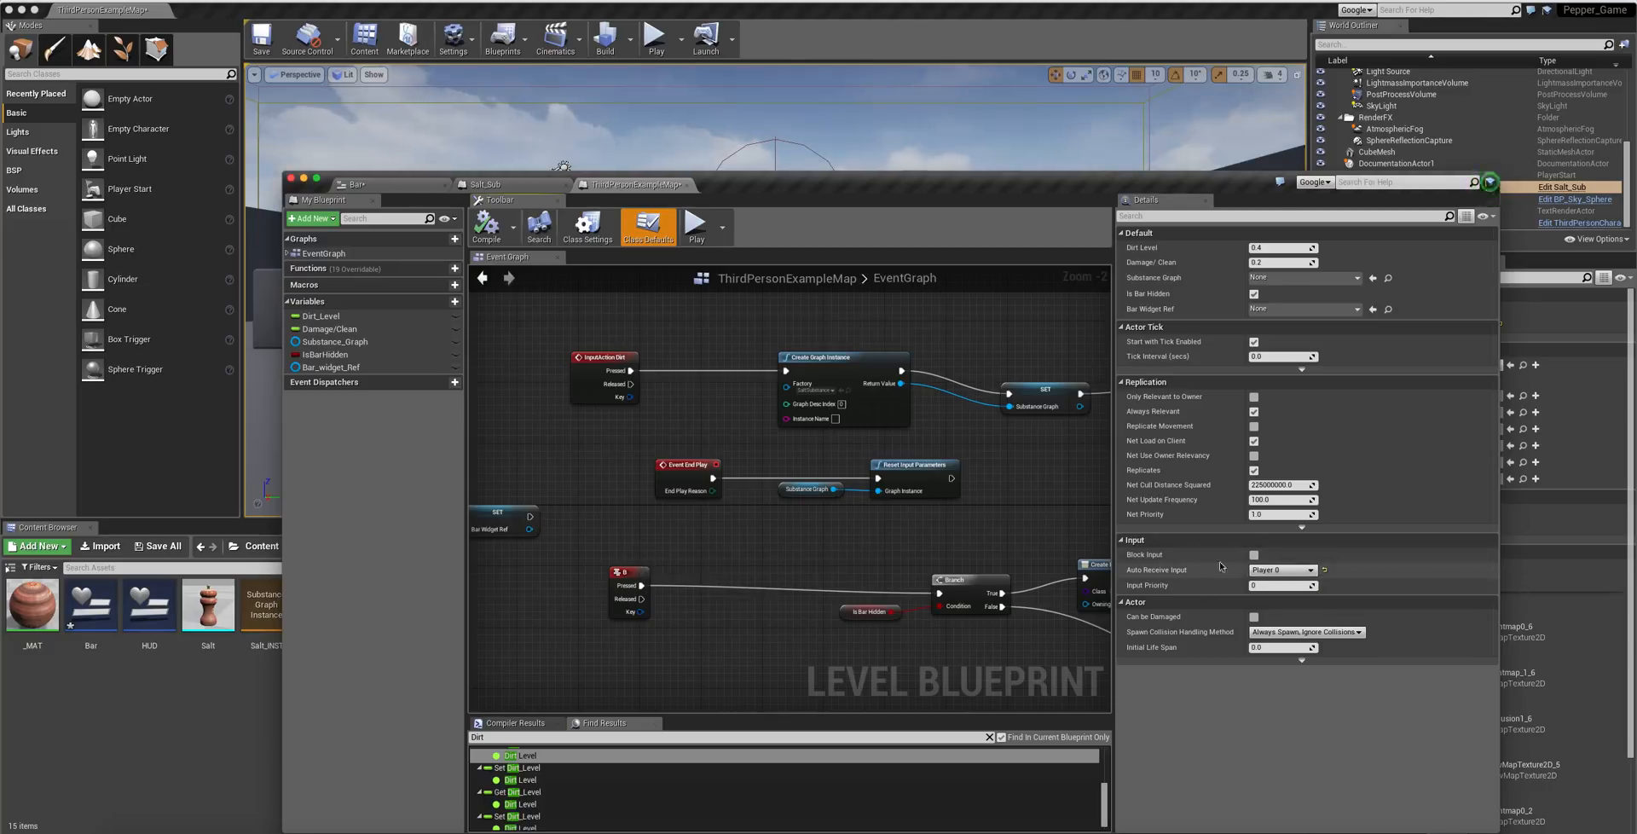
click(1273, 570)
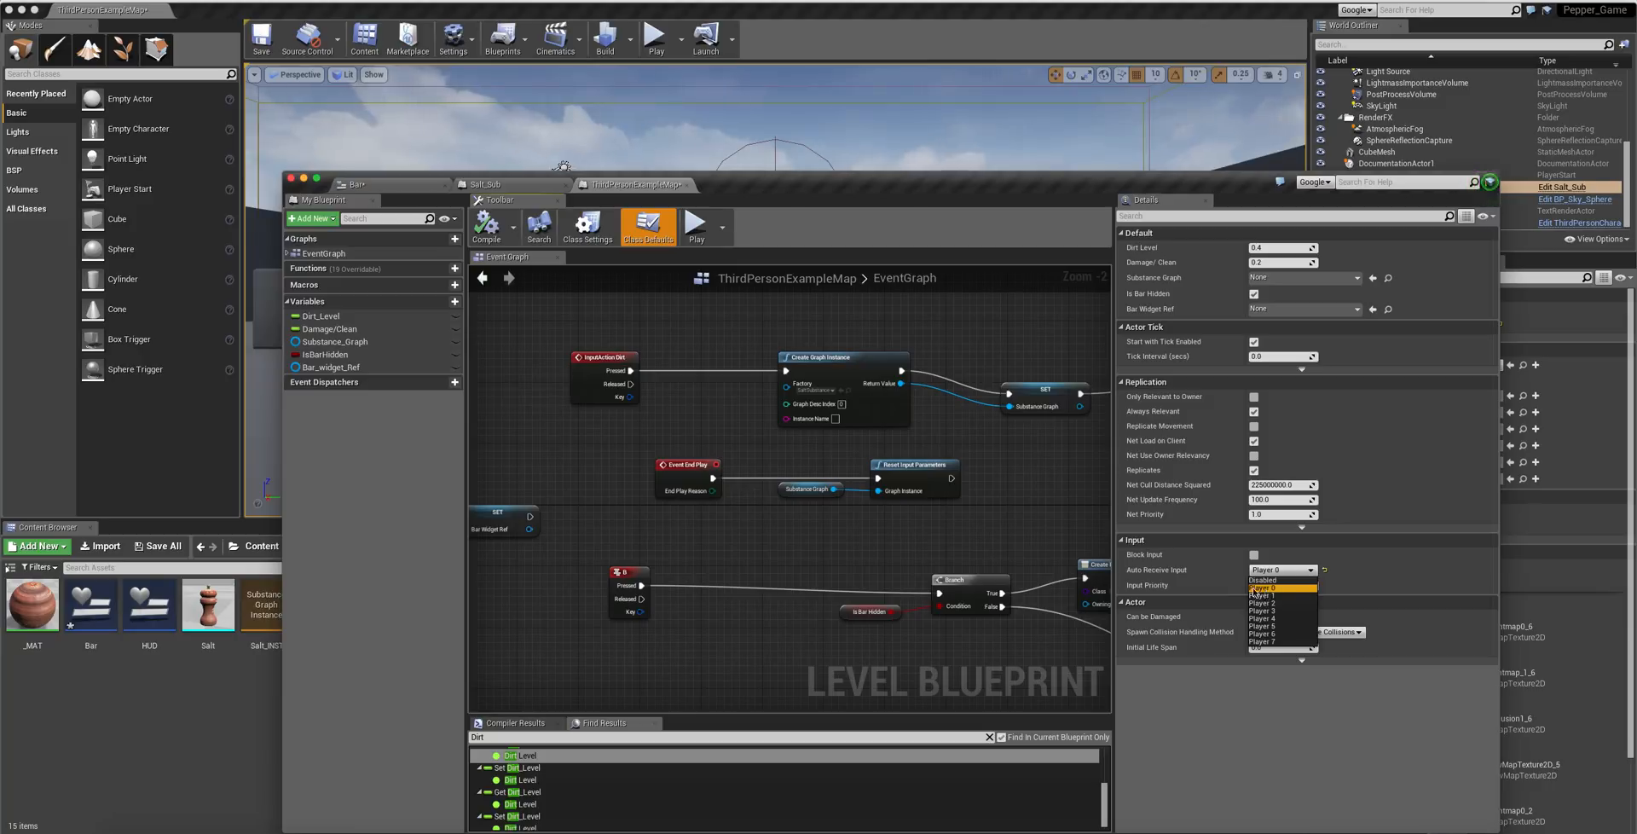
click(1268, 589)
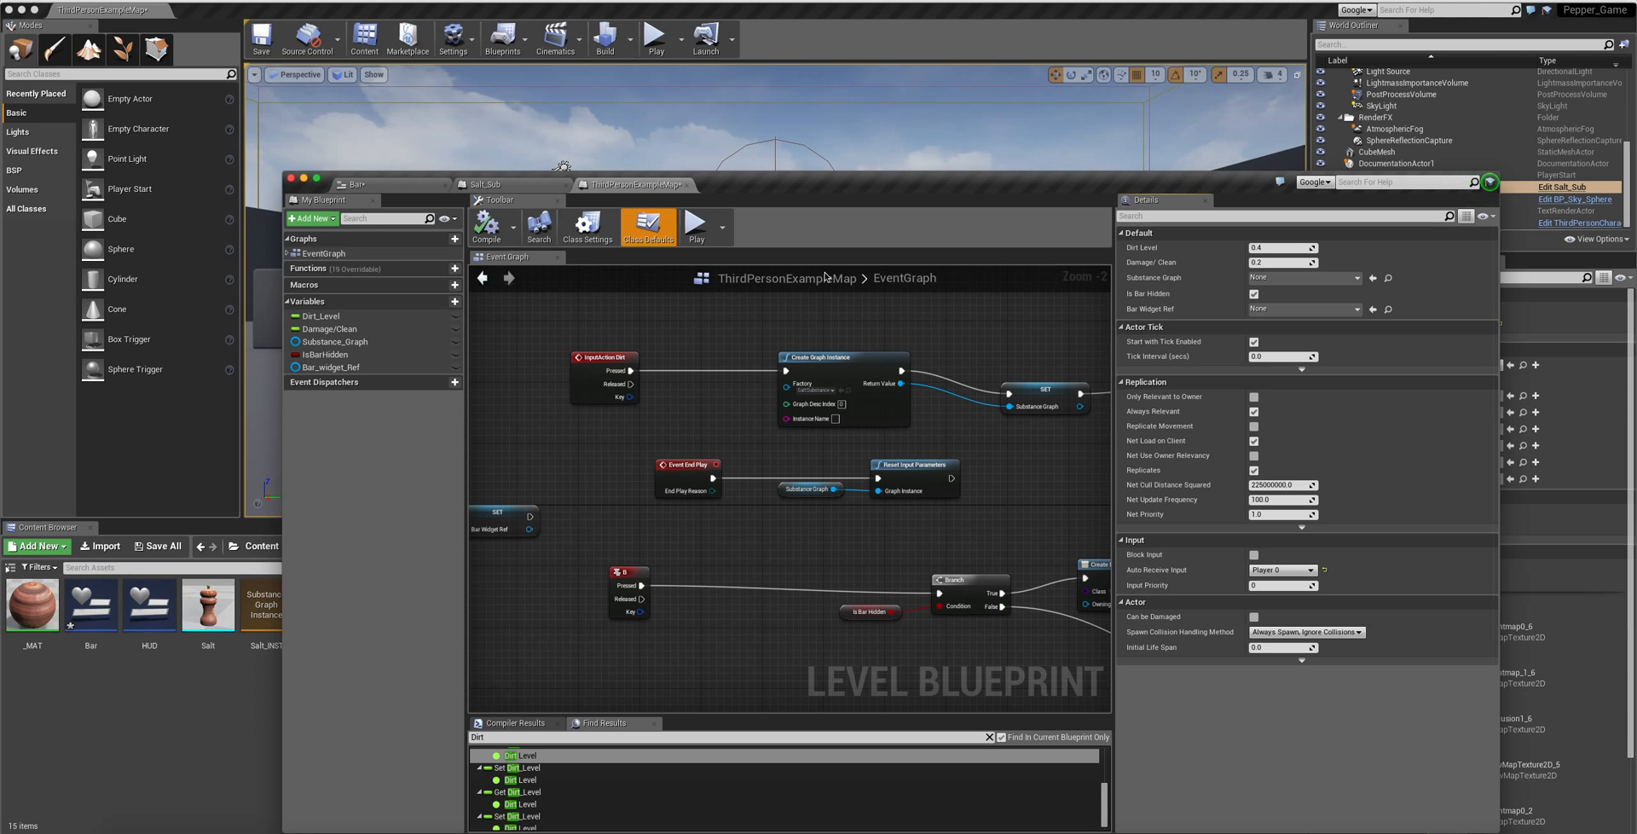
- Select the InputAction Dirt event and open the engine's Input category in the project settings
right_drag(742, 406, 775, 433)
drag(646, 408, 660, 408)
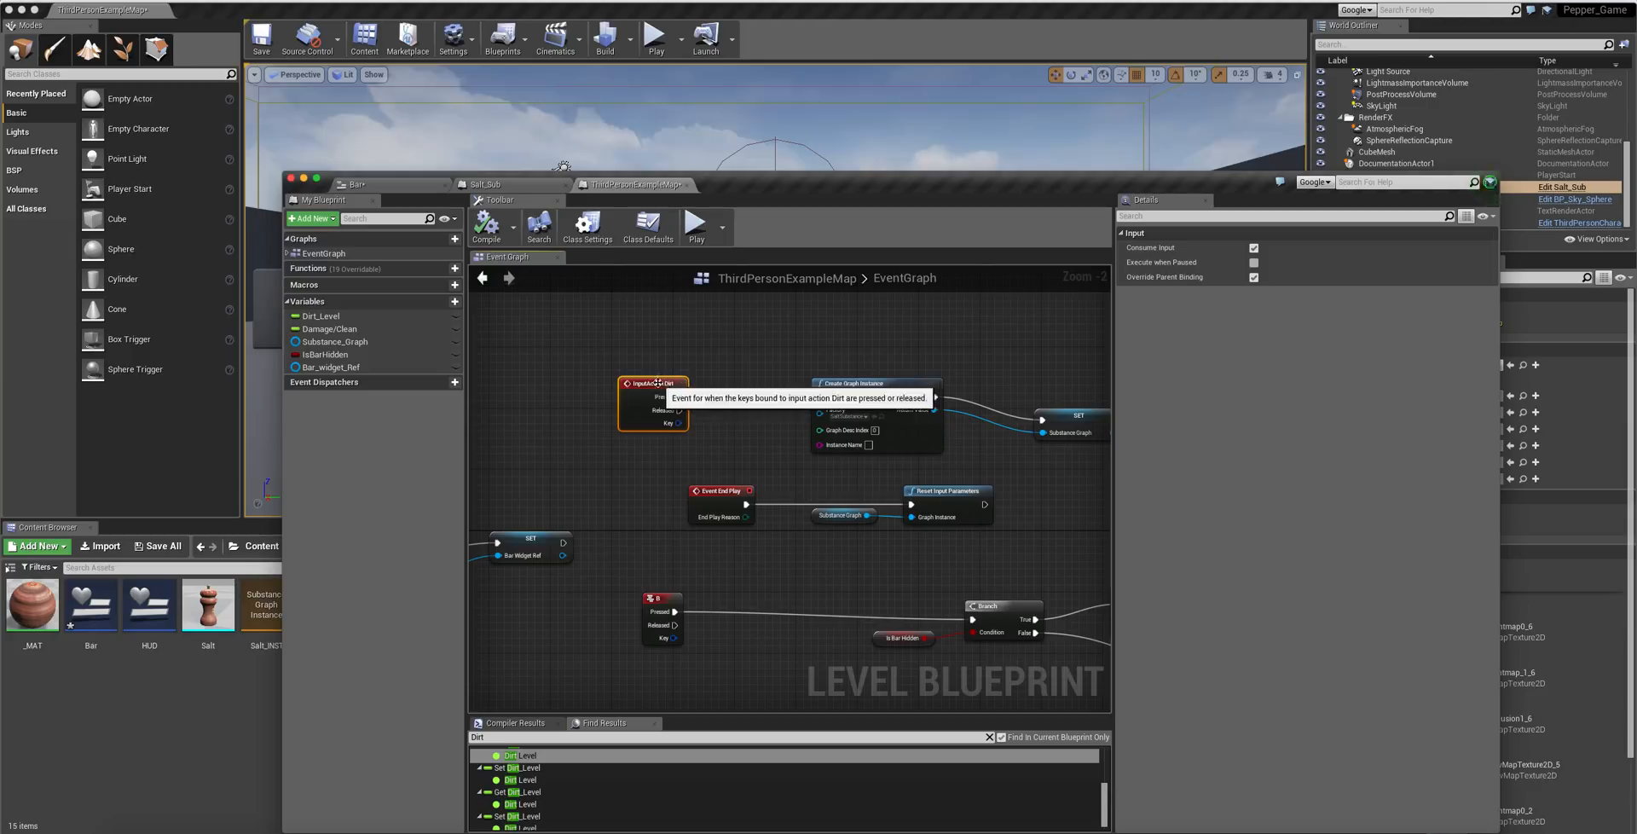
click(452, 38)
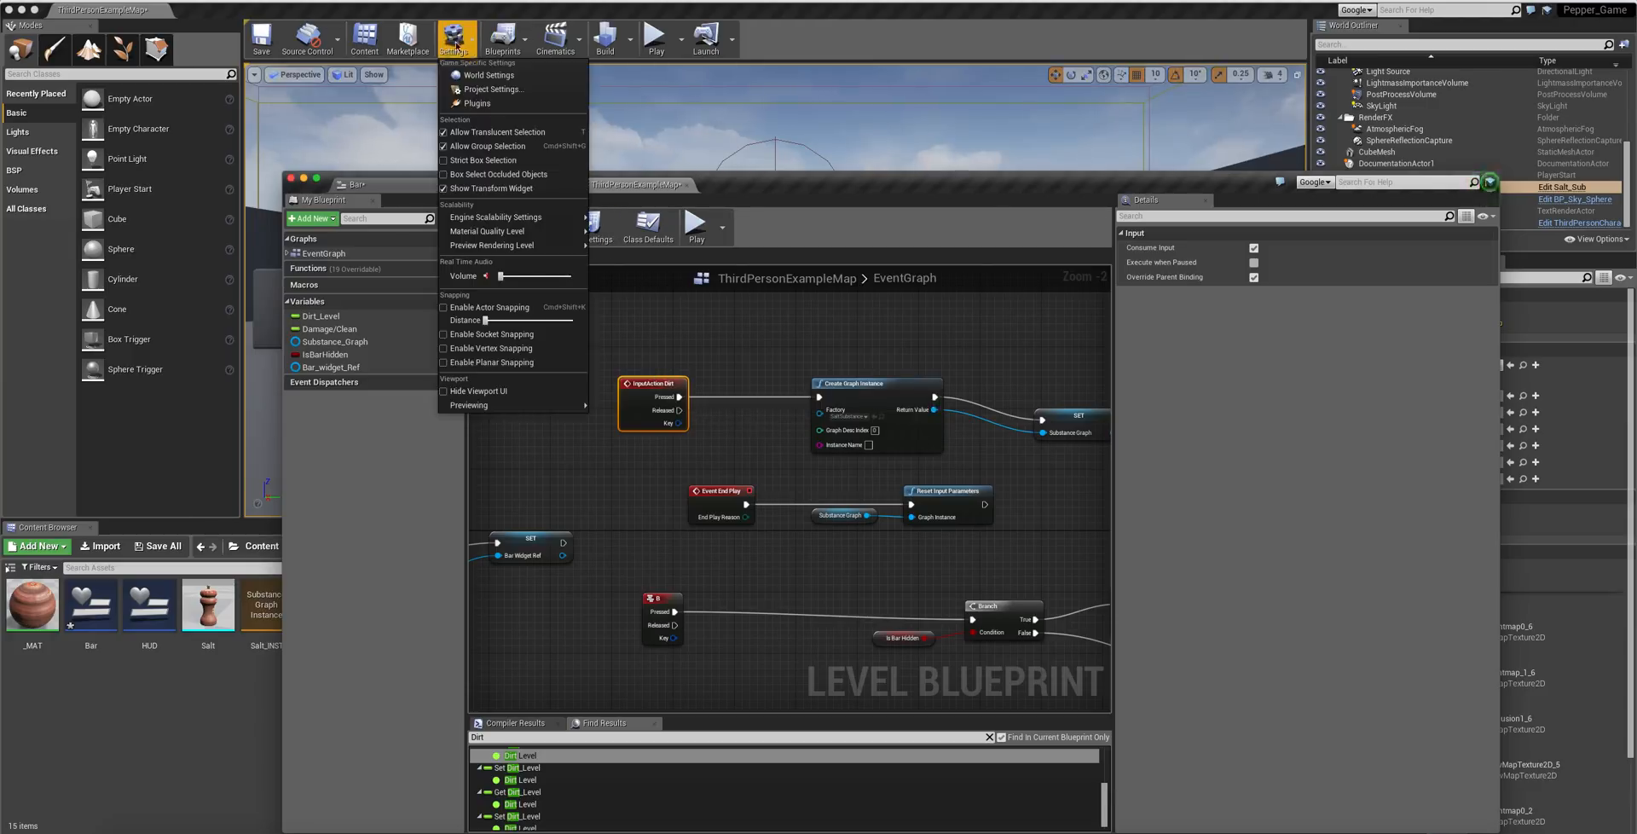
click(491, 89)
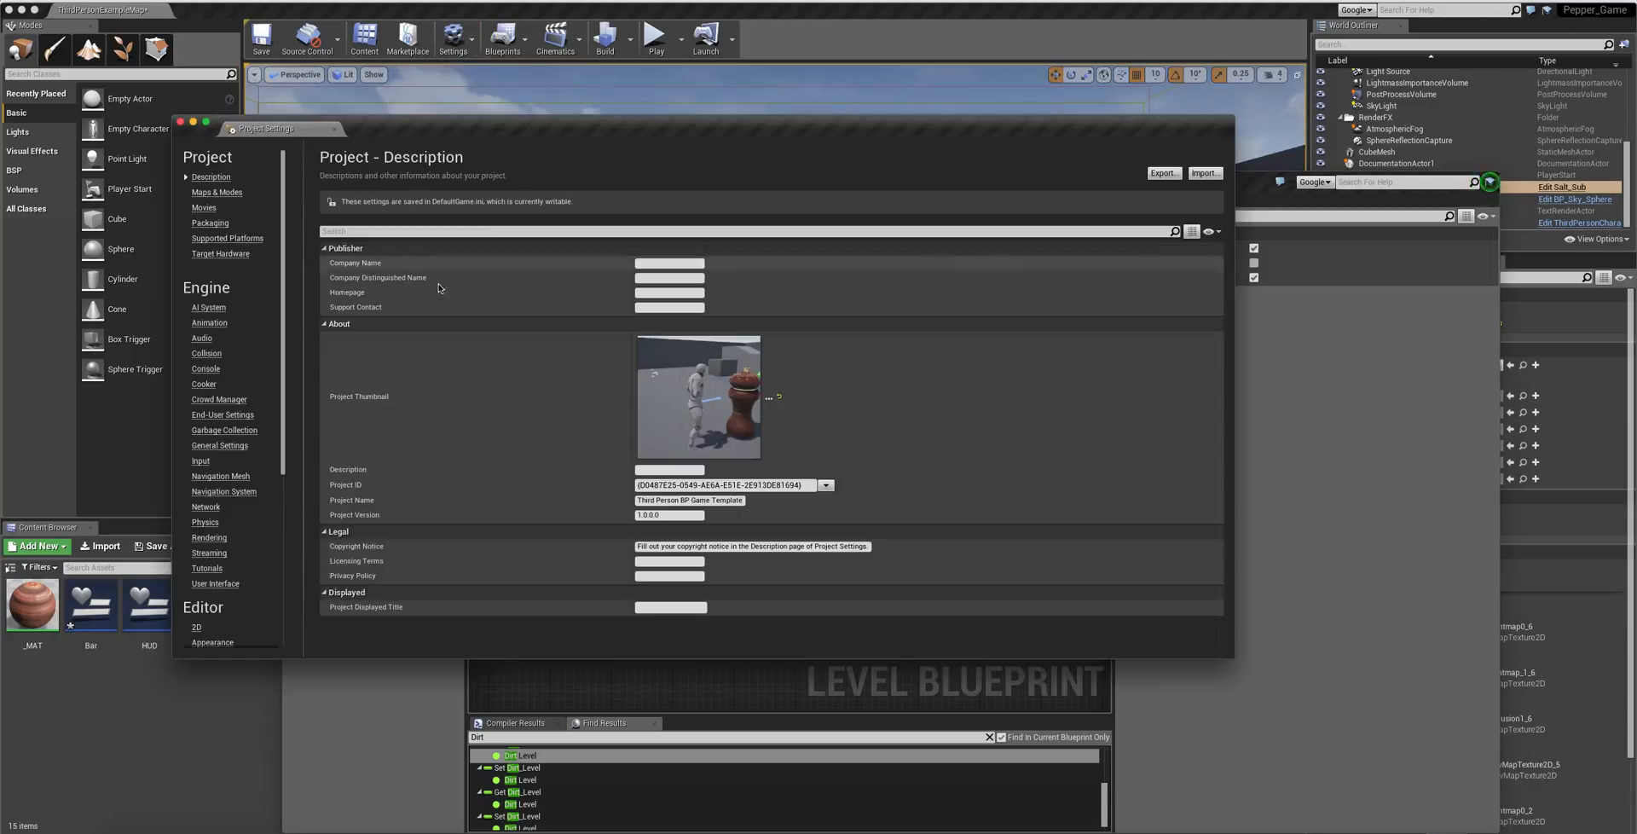
click(204, 370)
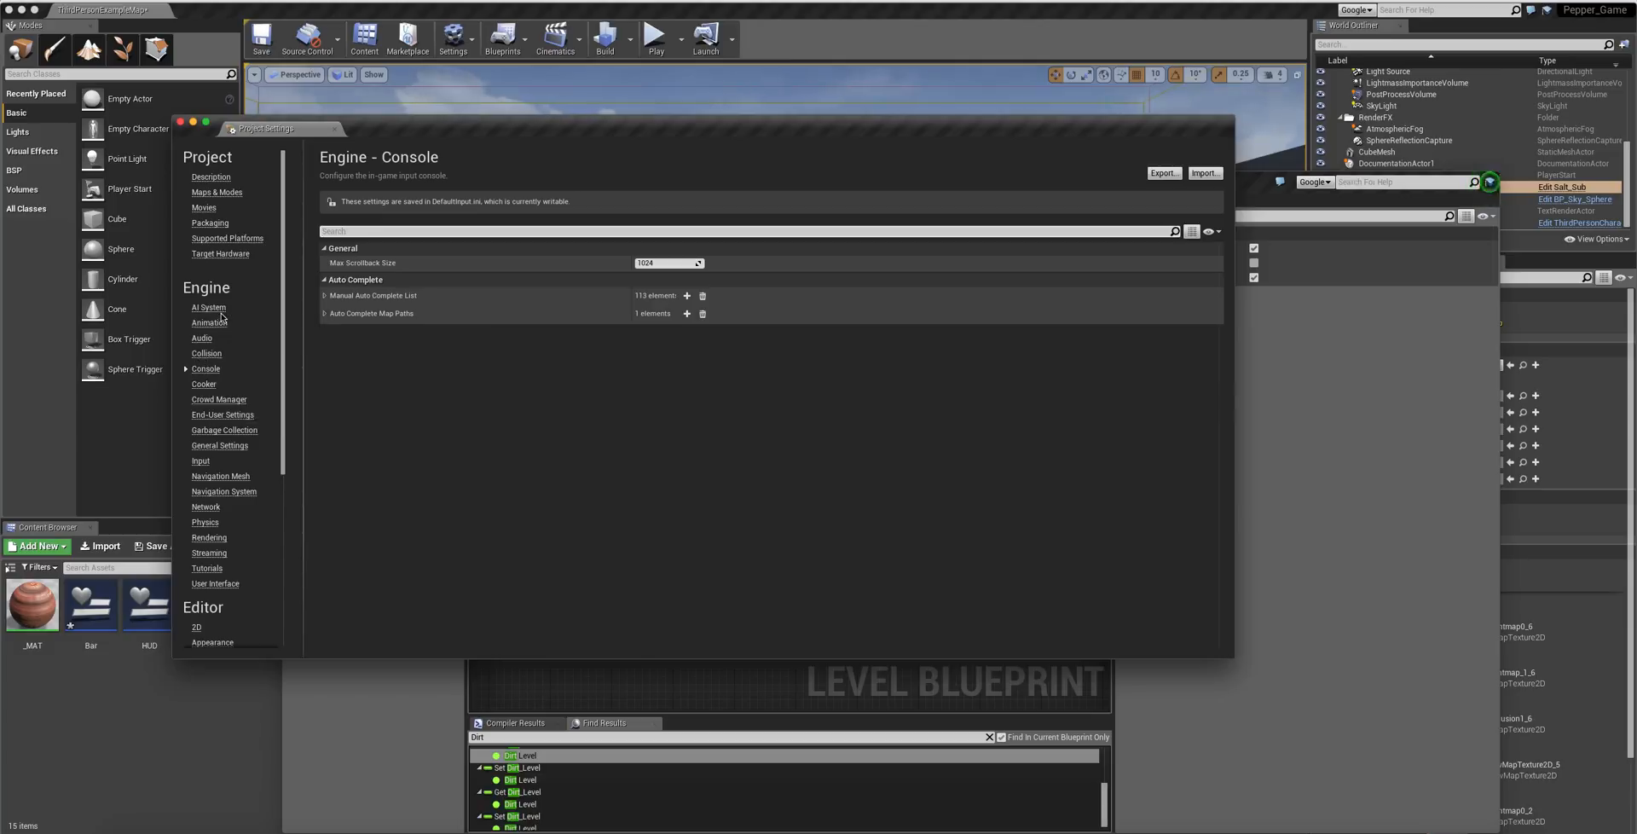
click(199, 462)
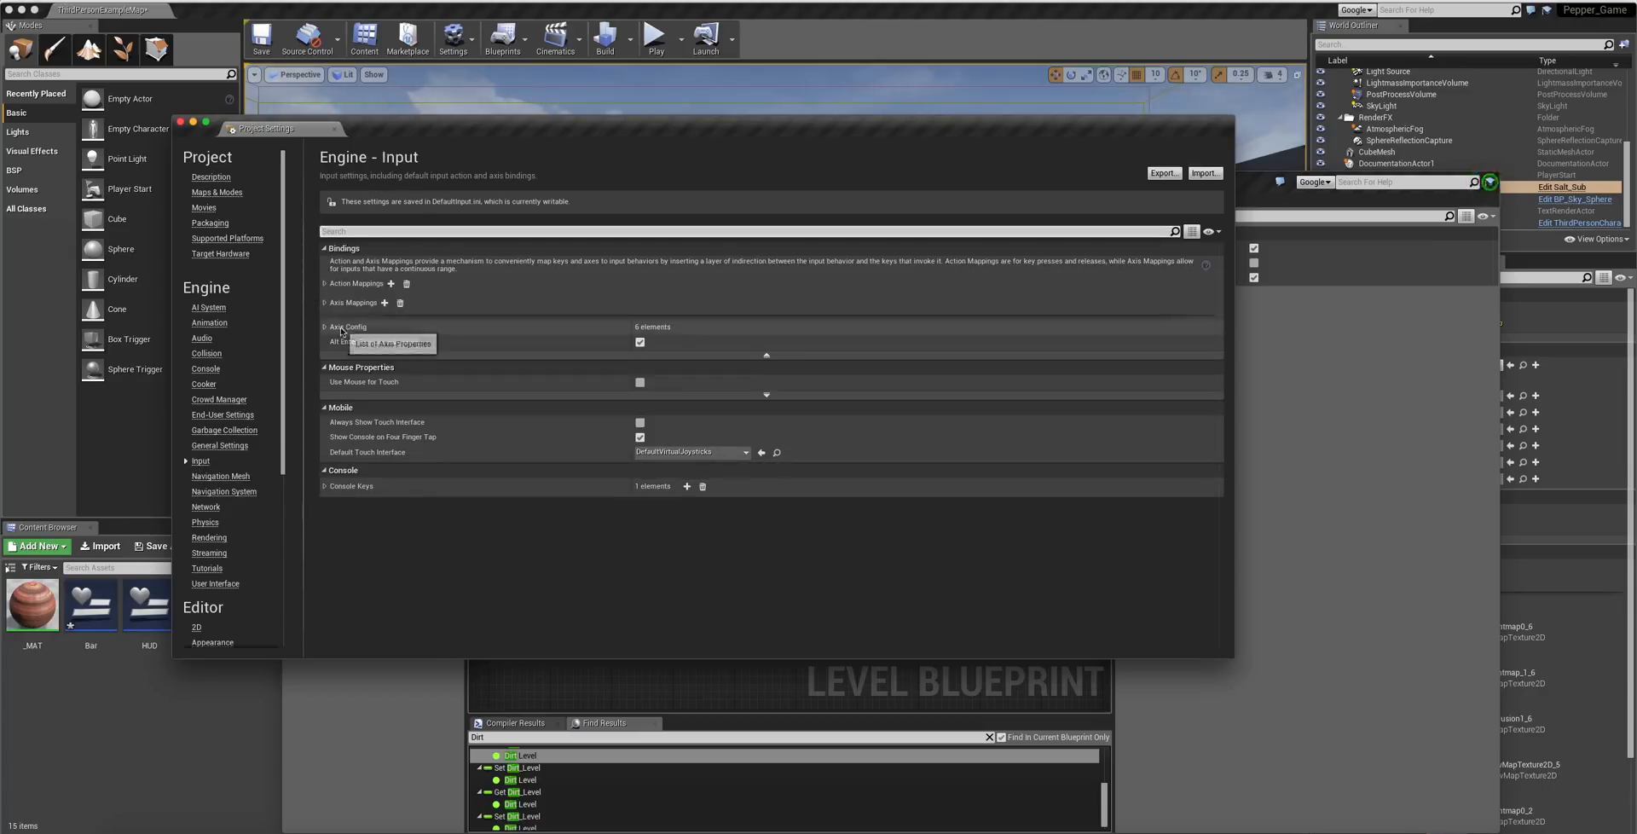
- Inspect the axis mappings, axis config and the keys bound to the Dirt and Clean action mappings, then return to the level blueprint
click(325, 303)
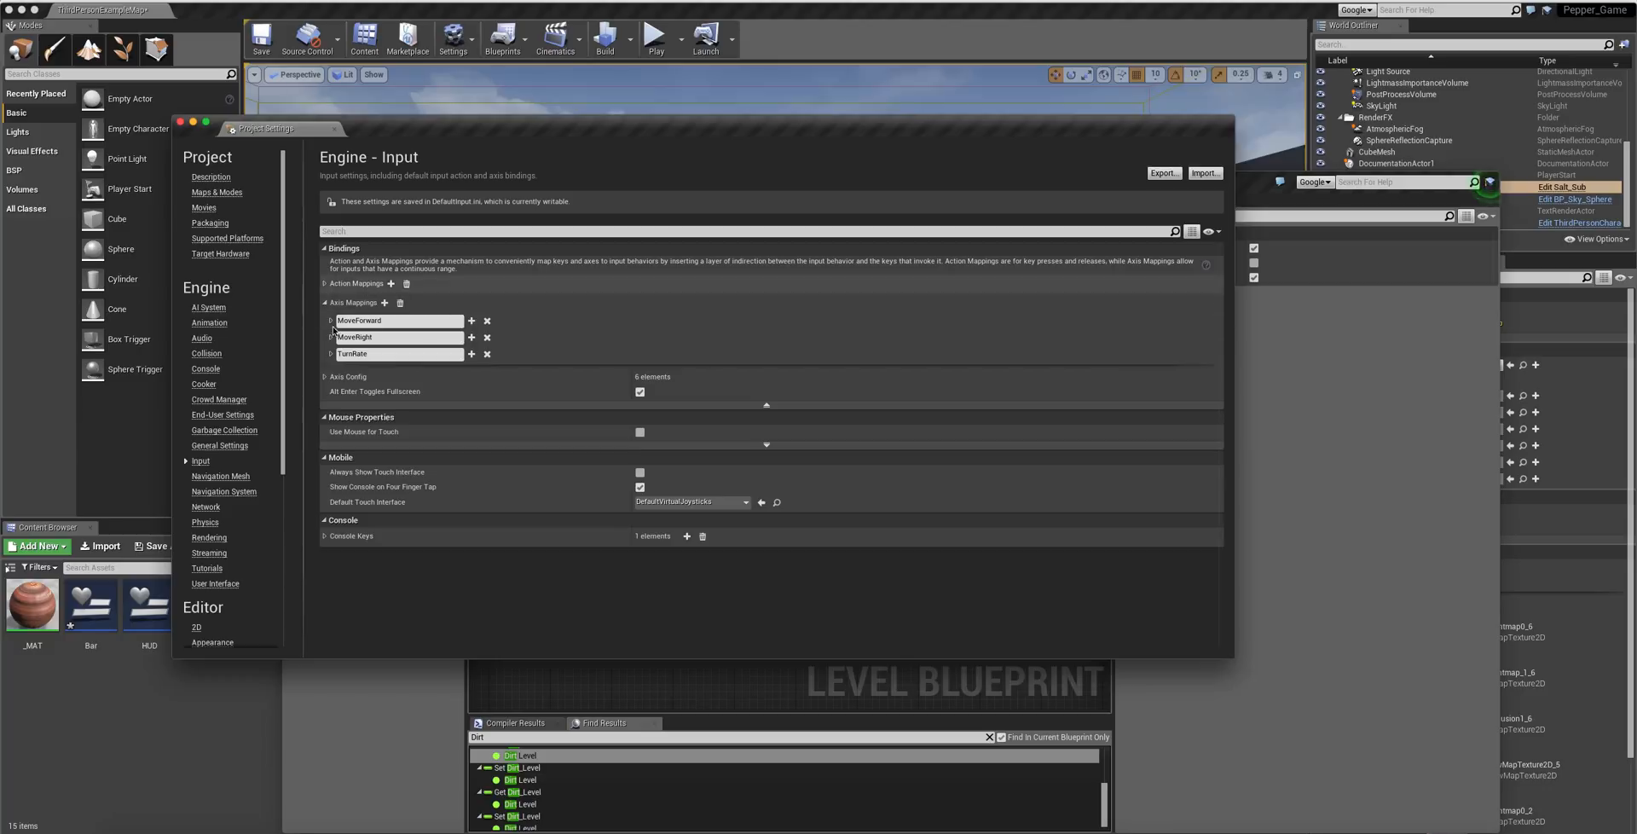
click(325, 417)
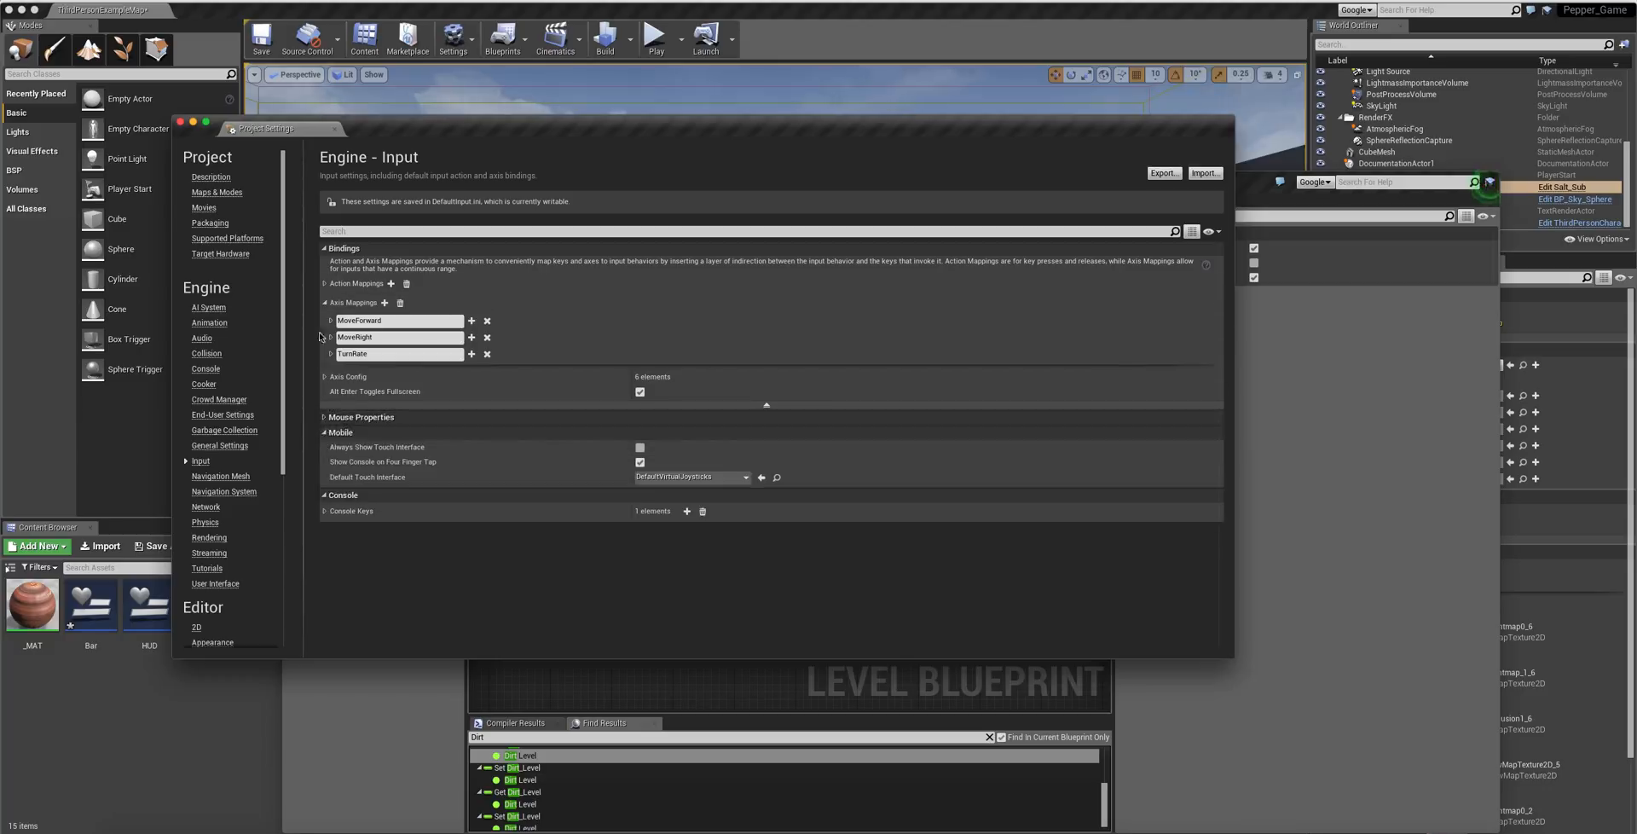
click(324, 417)
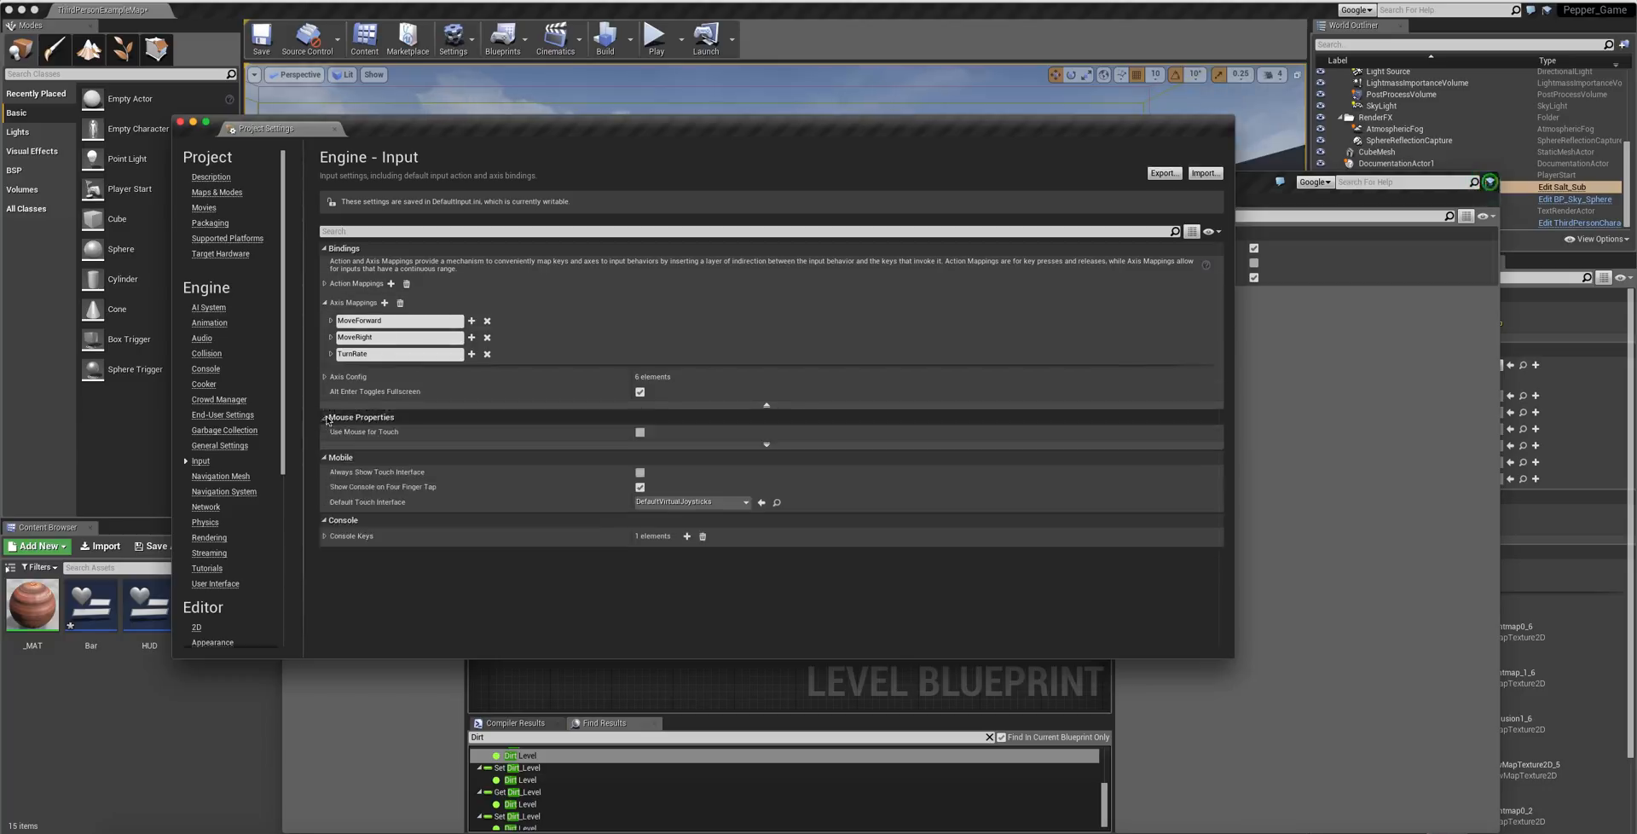
click(325, 249)
click(325, 248)
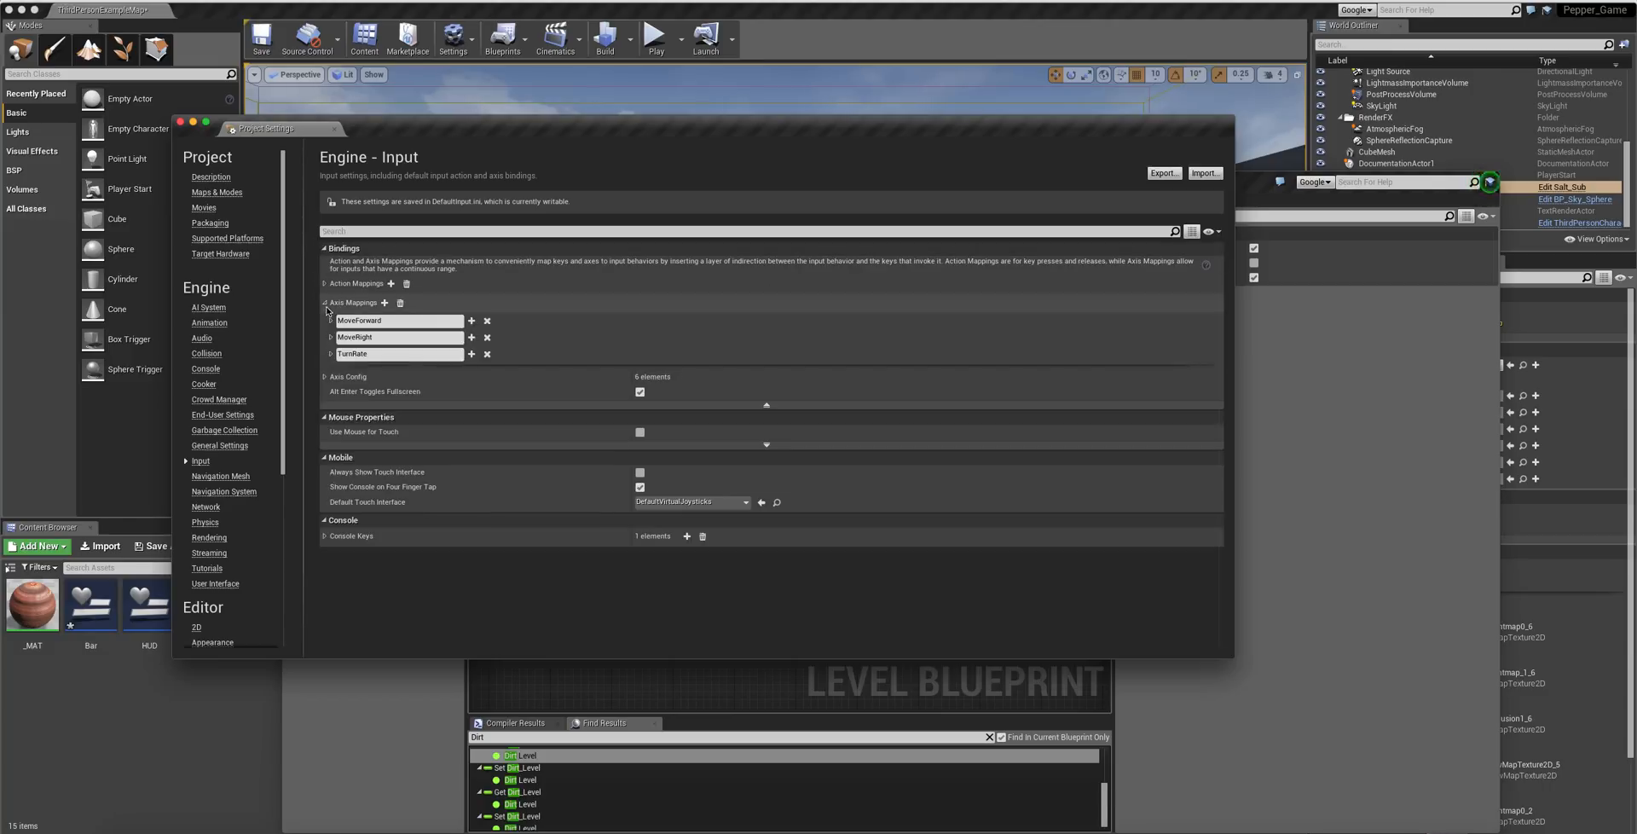
click(324, 377)
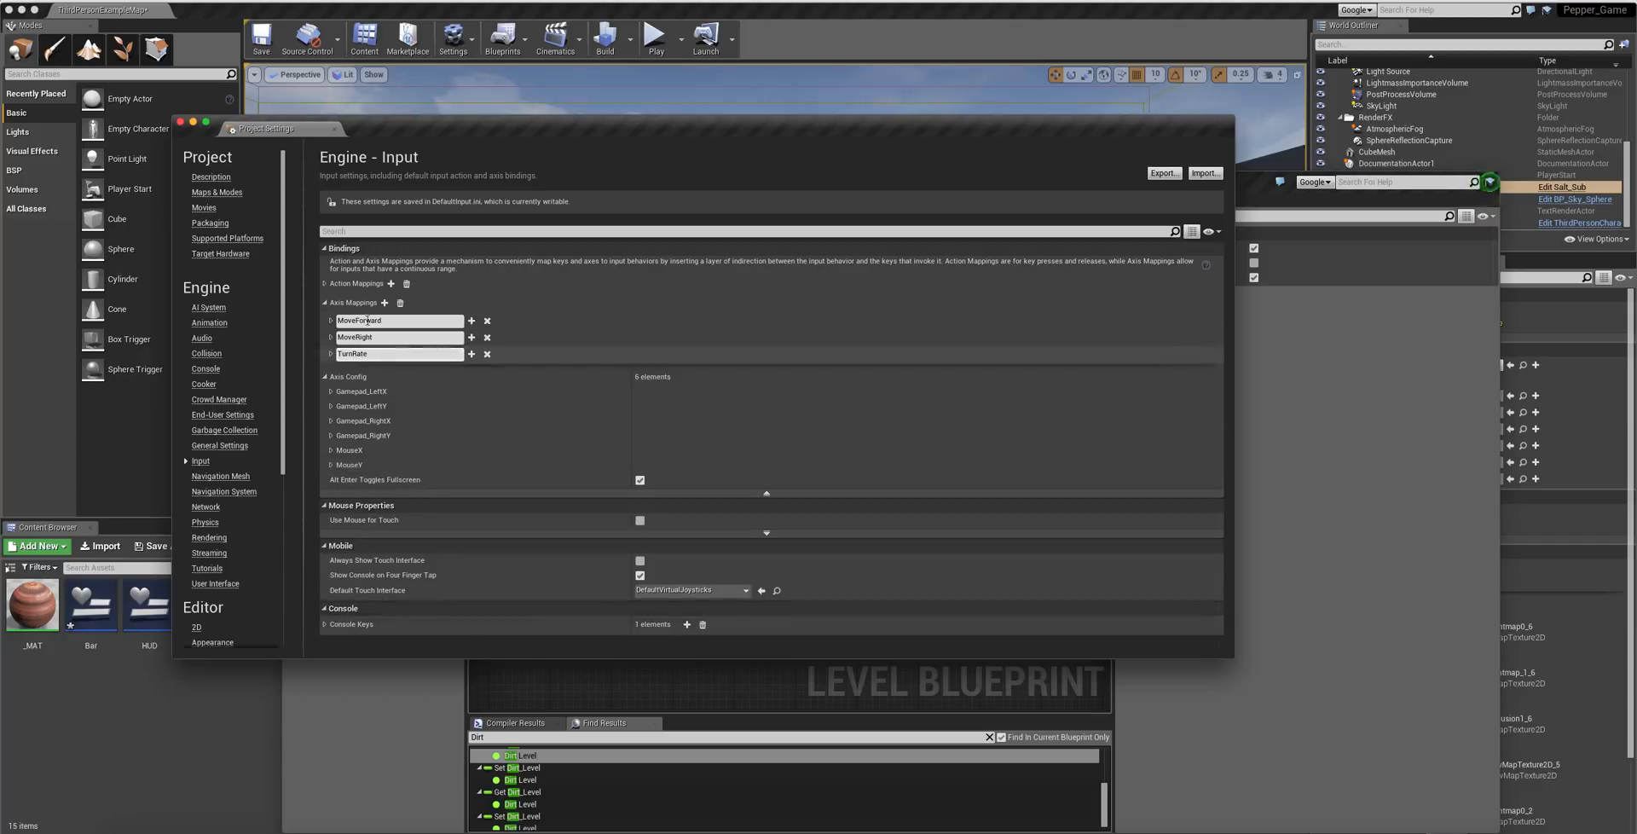
click(325, 283)
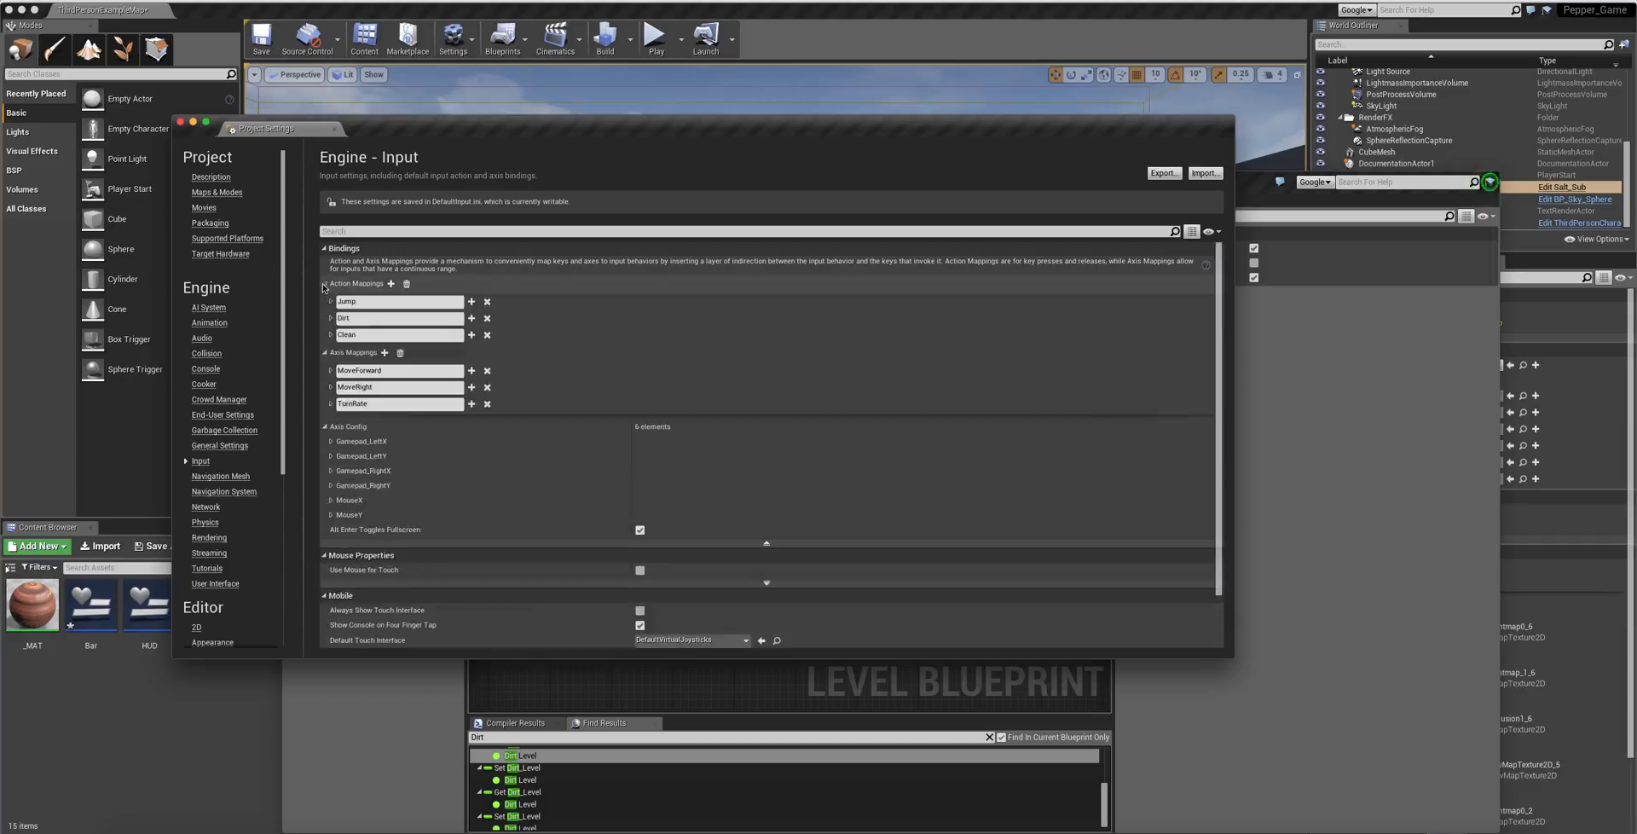
click(331, 334)
click(331, 318)
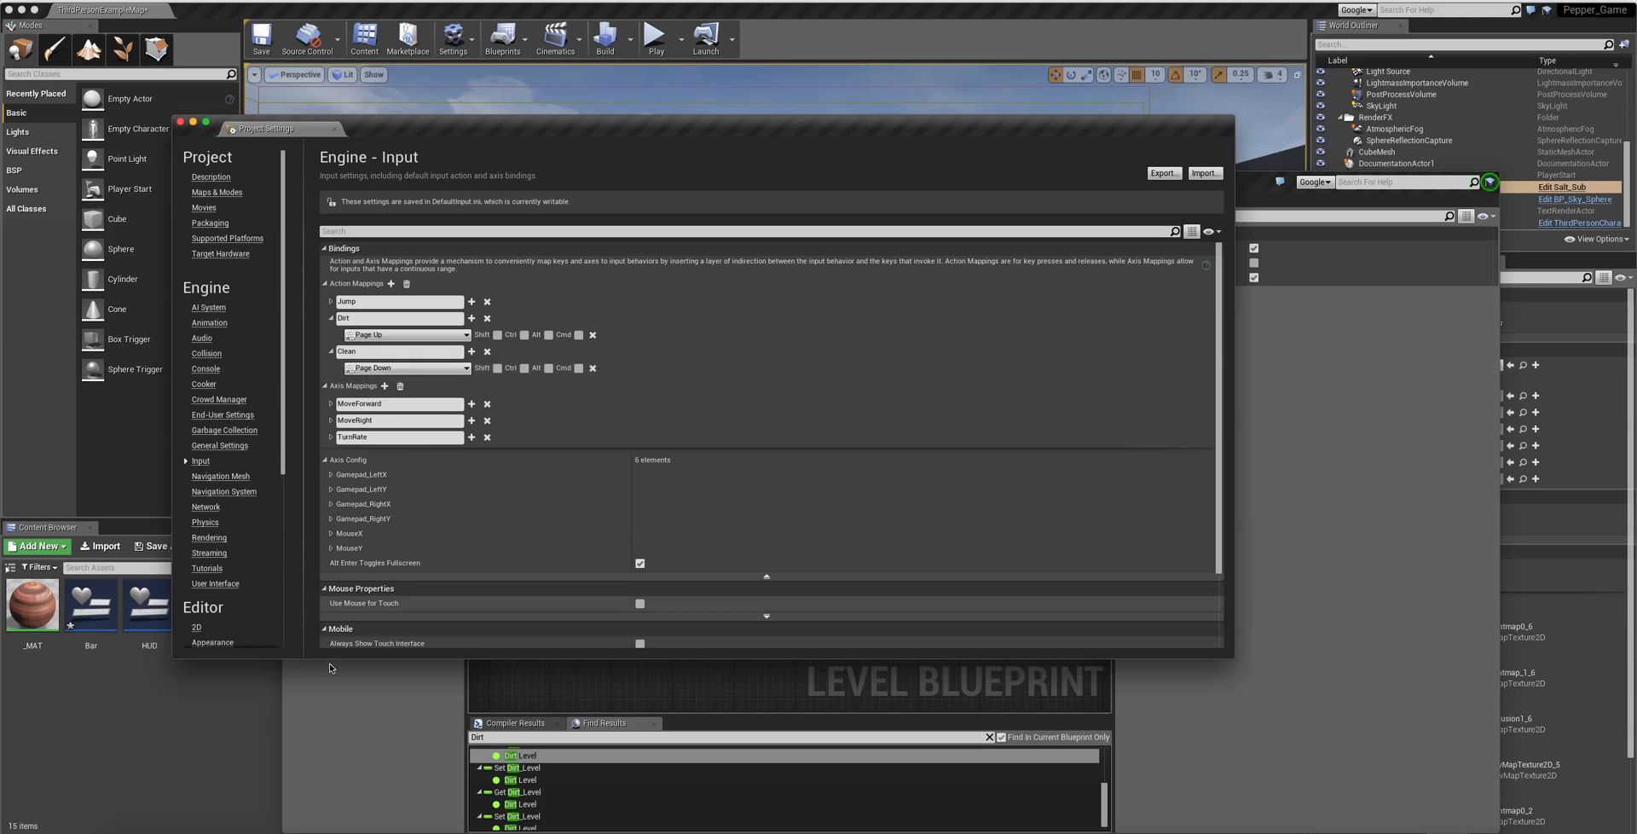
click(320, 693)
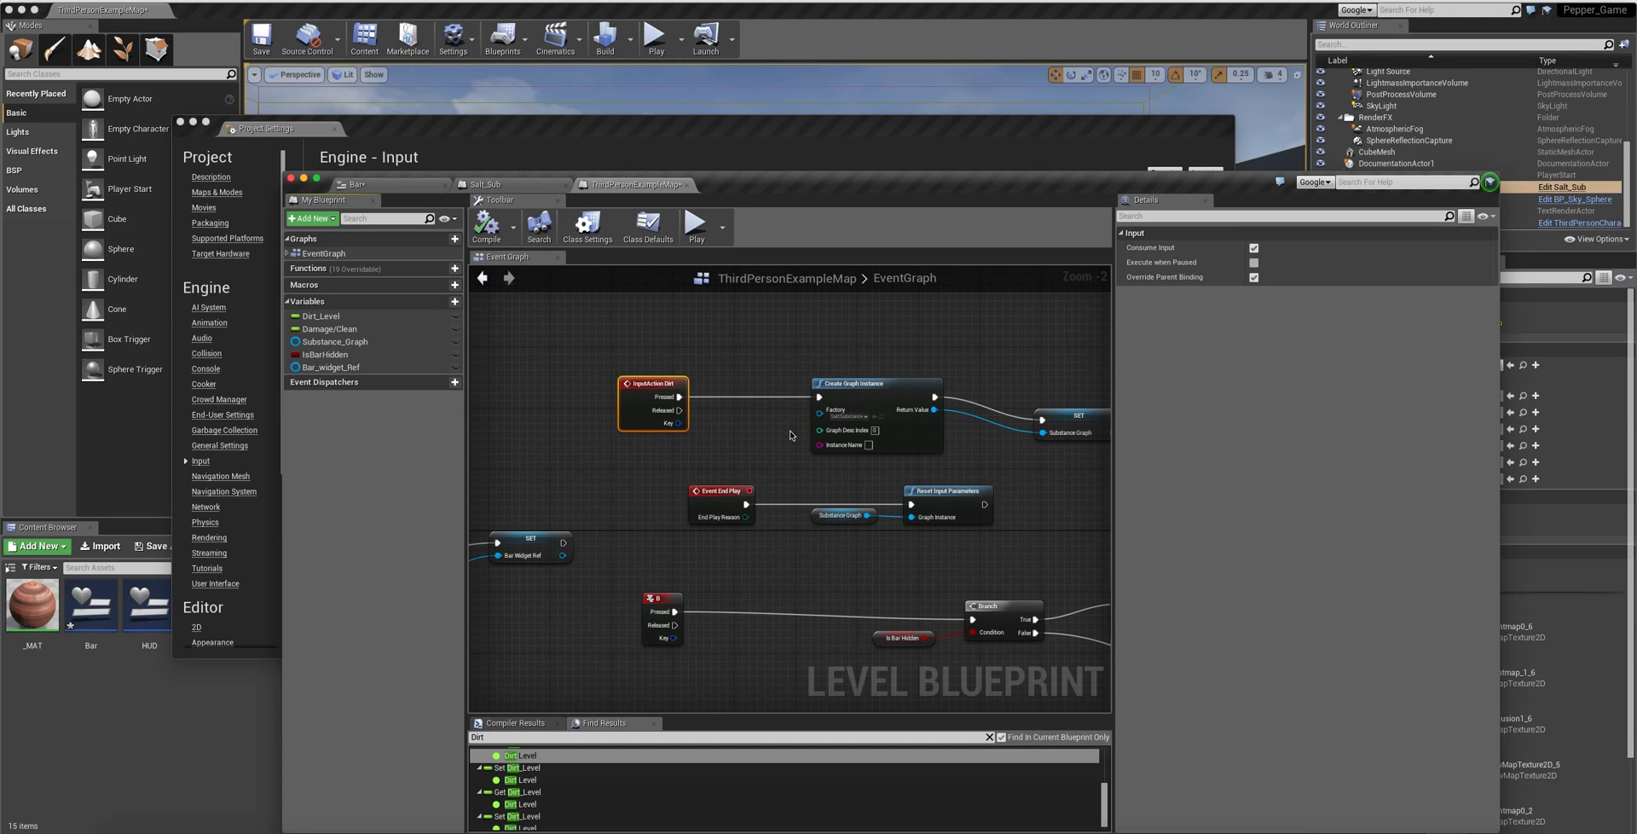
- Set the Substance_Graph variable's type to a Substance Graph Instance reference
scroll(792, 423, up, 2)
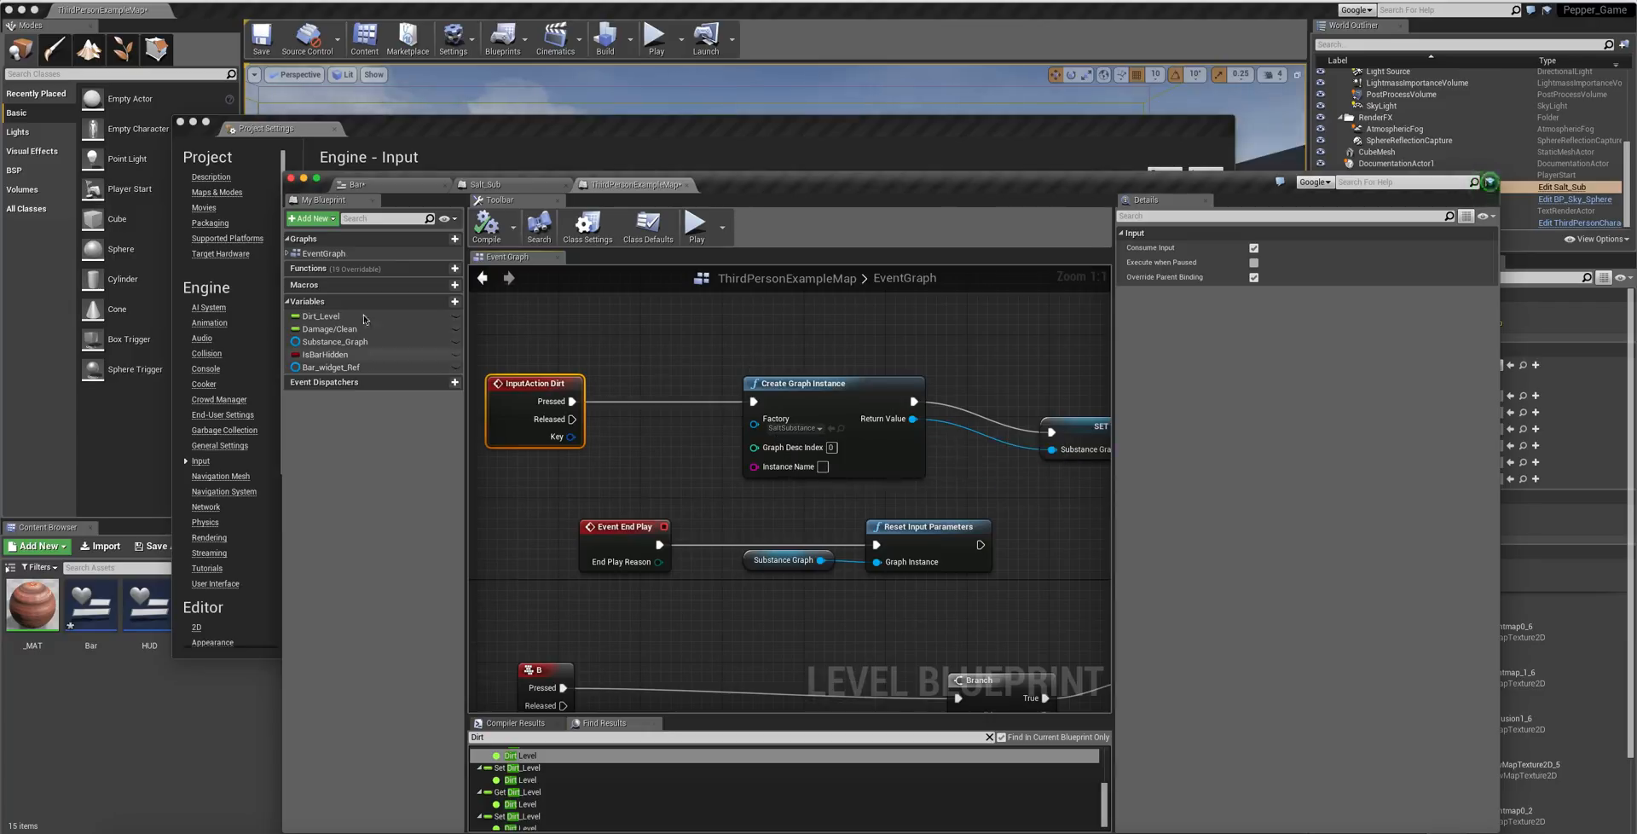
click(341, 344)
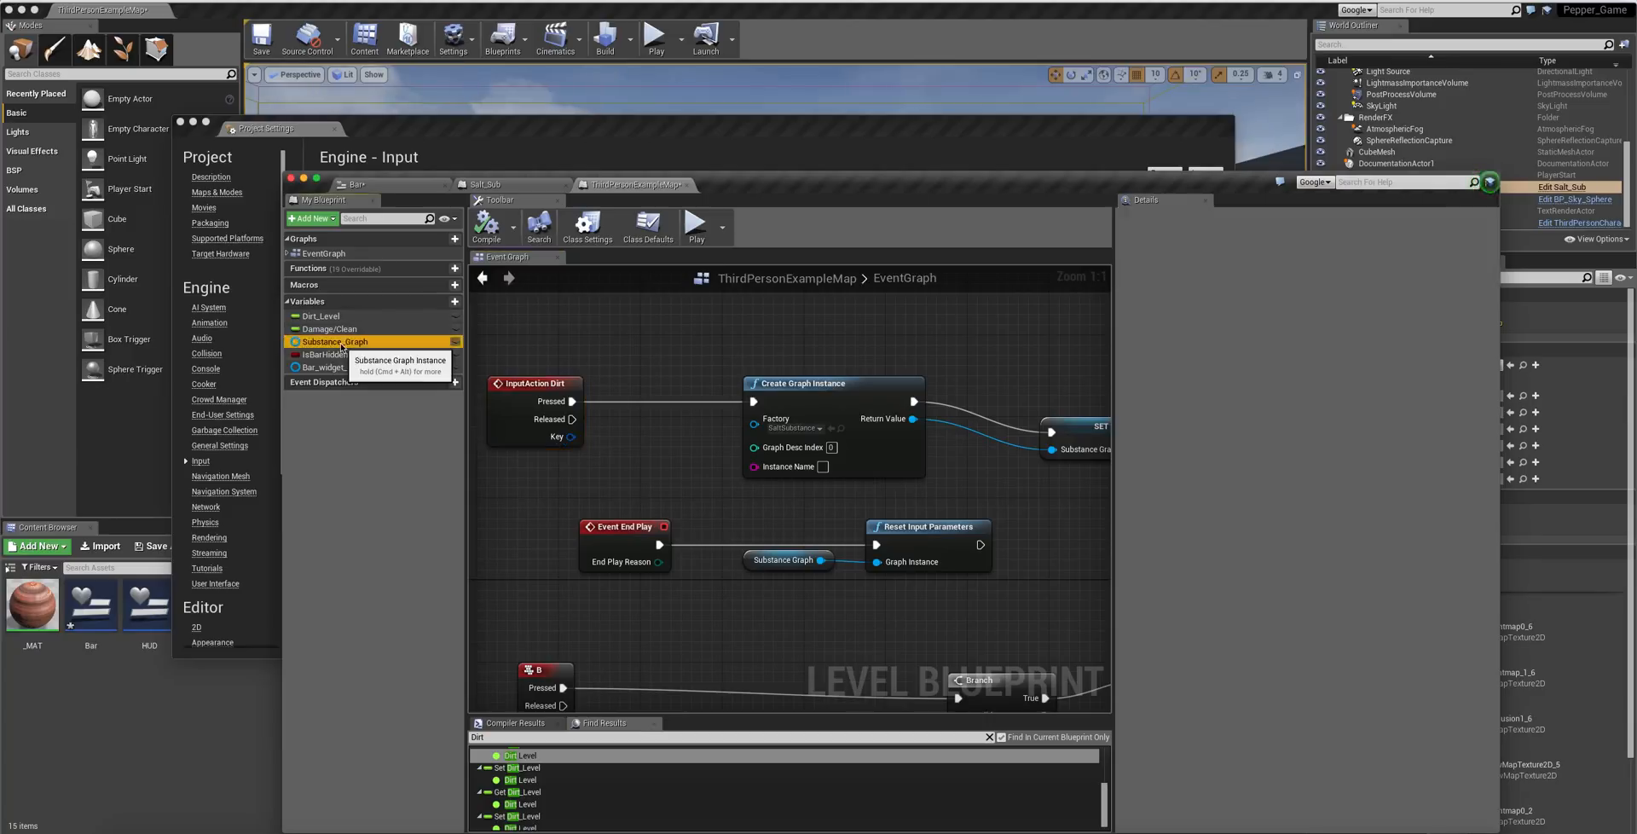
click(1310, 262)
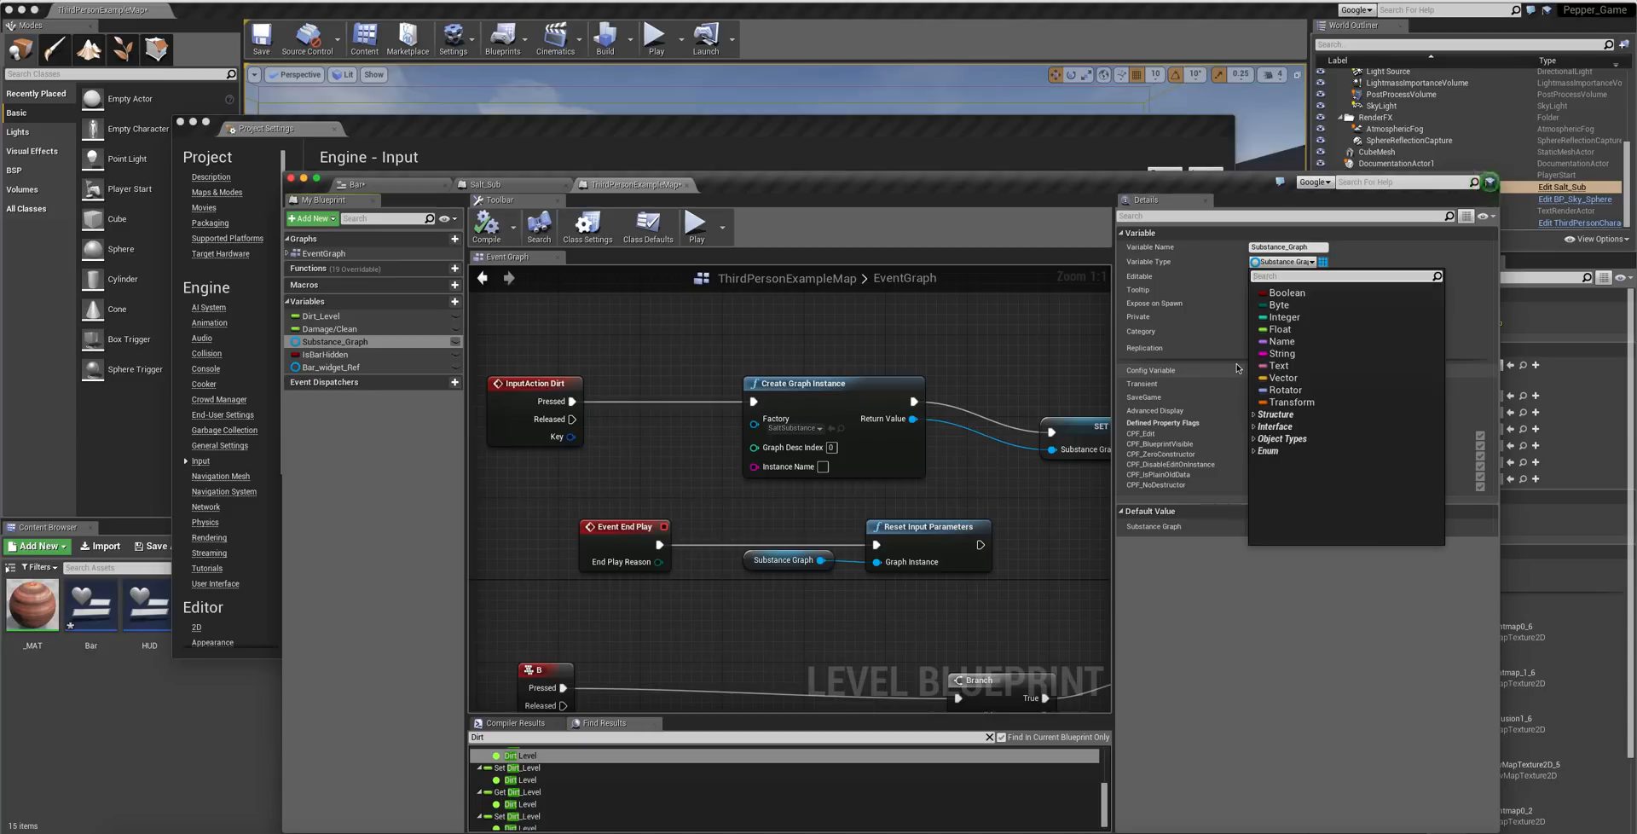
text(substanc)
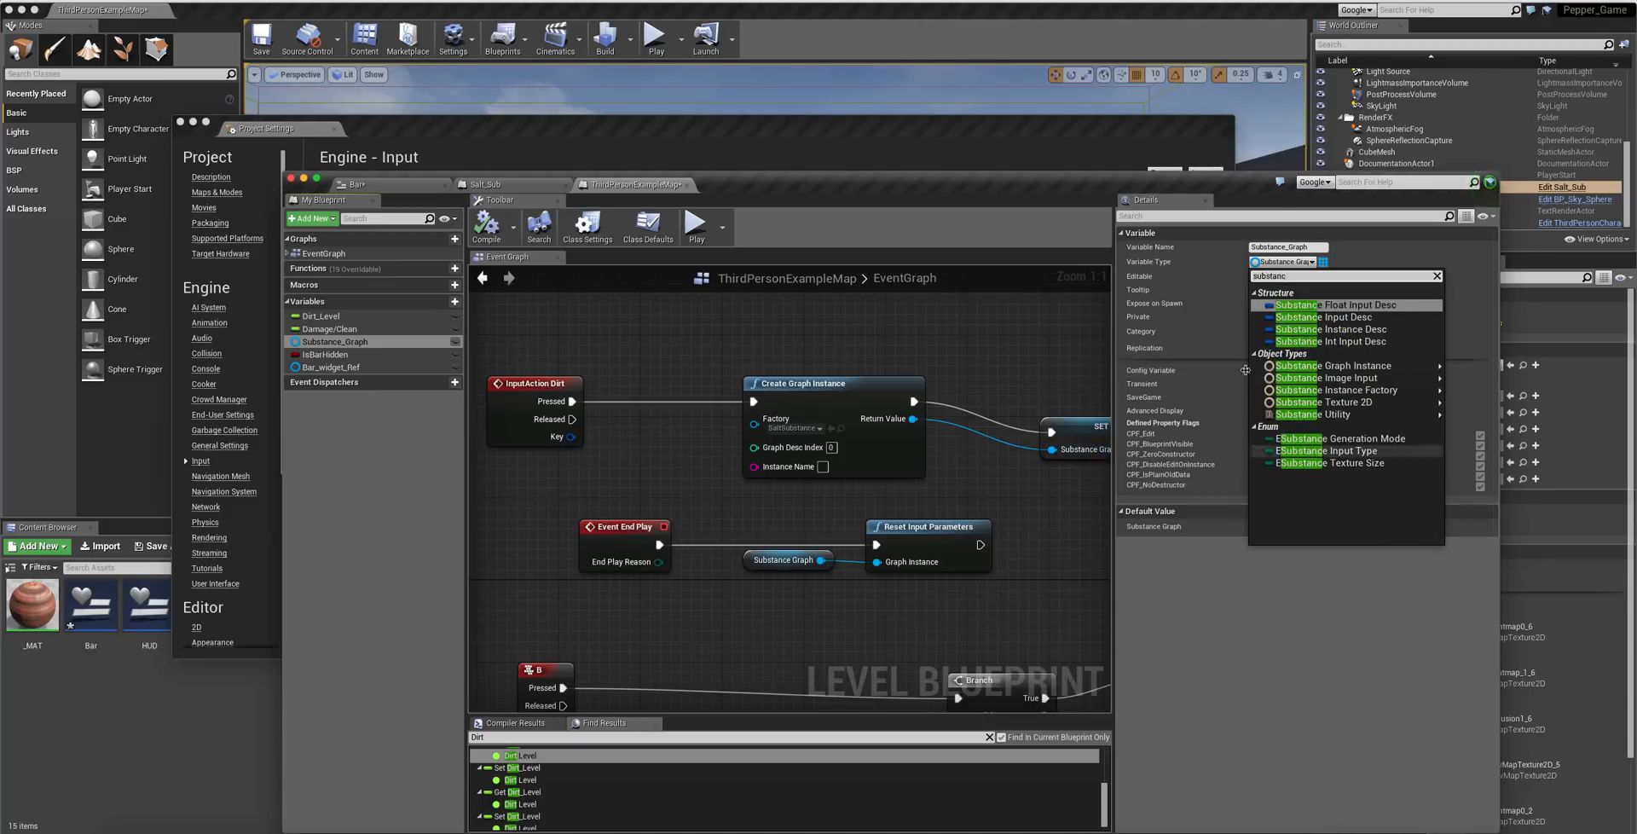
mouse_move(1381, 369)
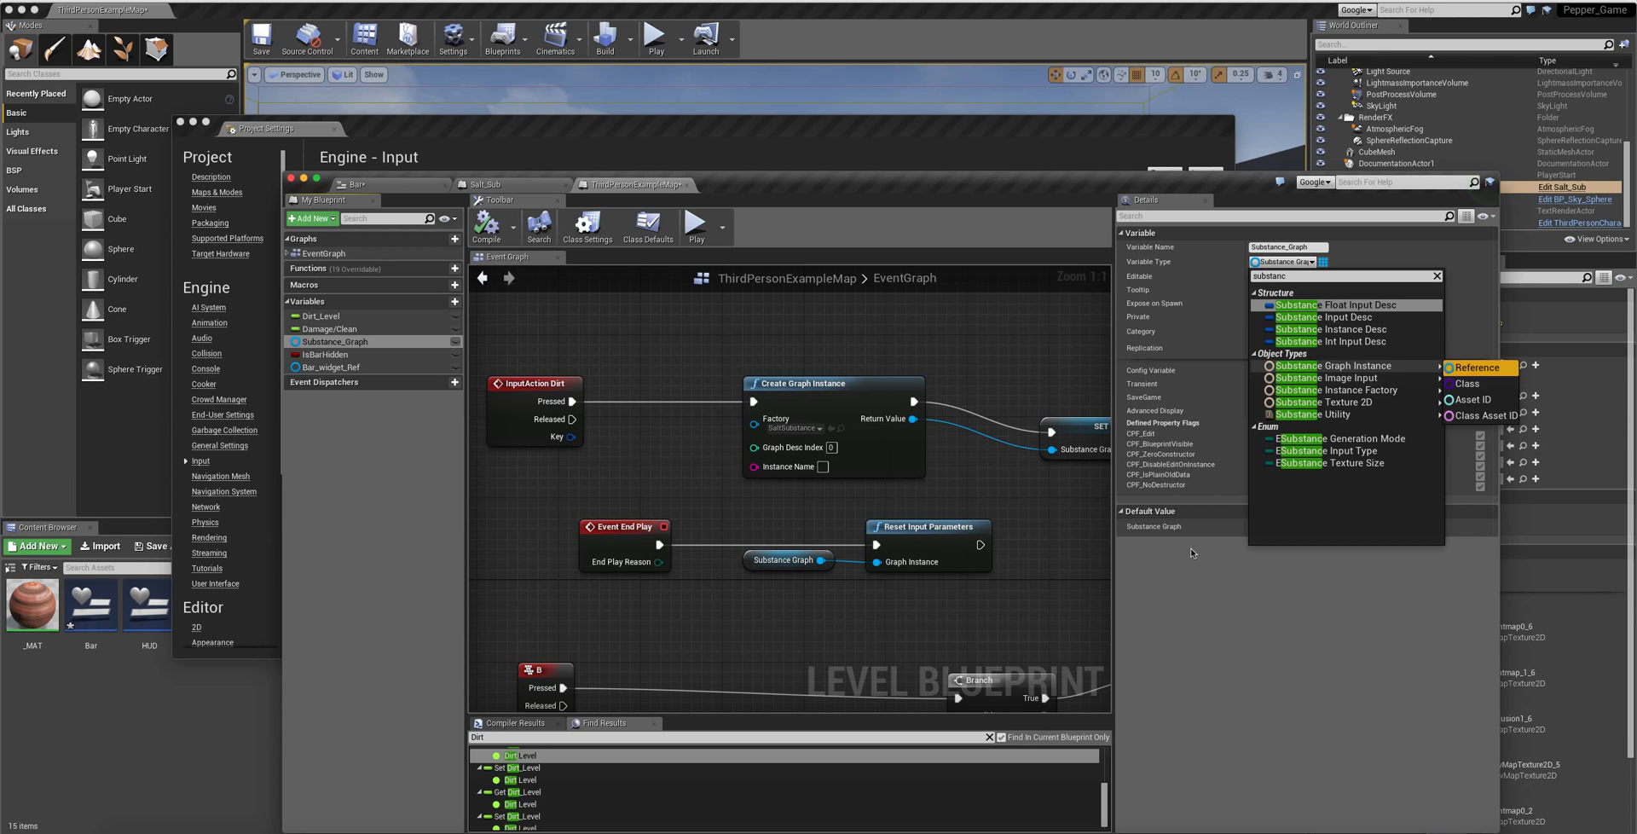
click(1475, 367)
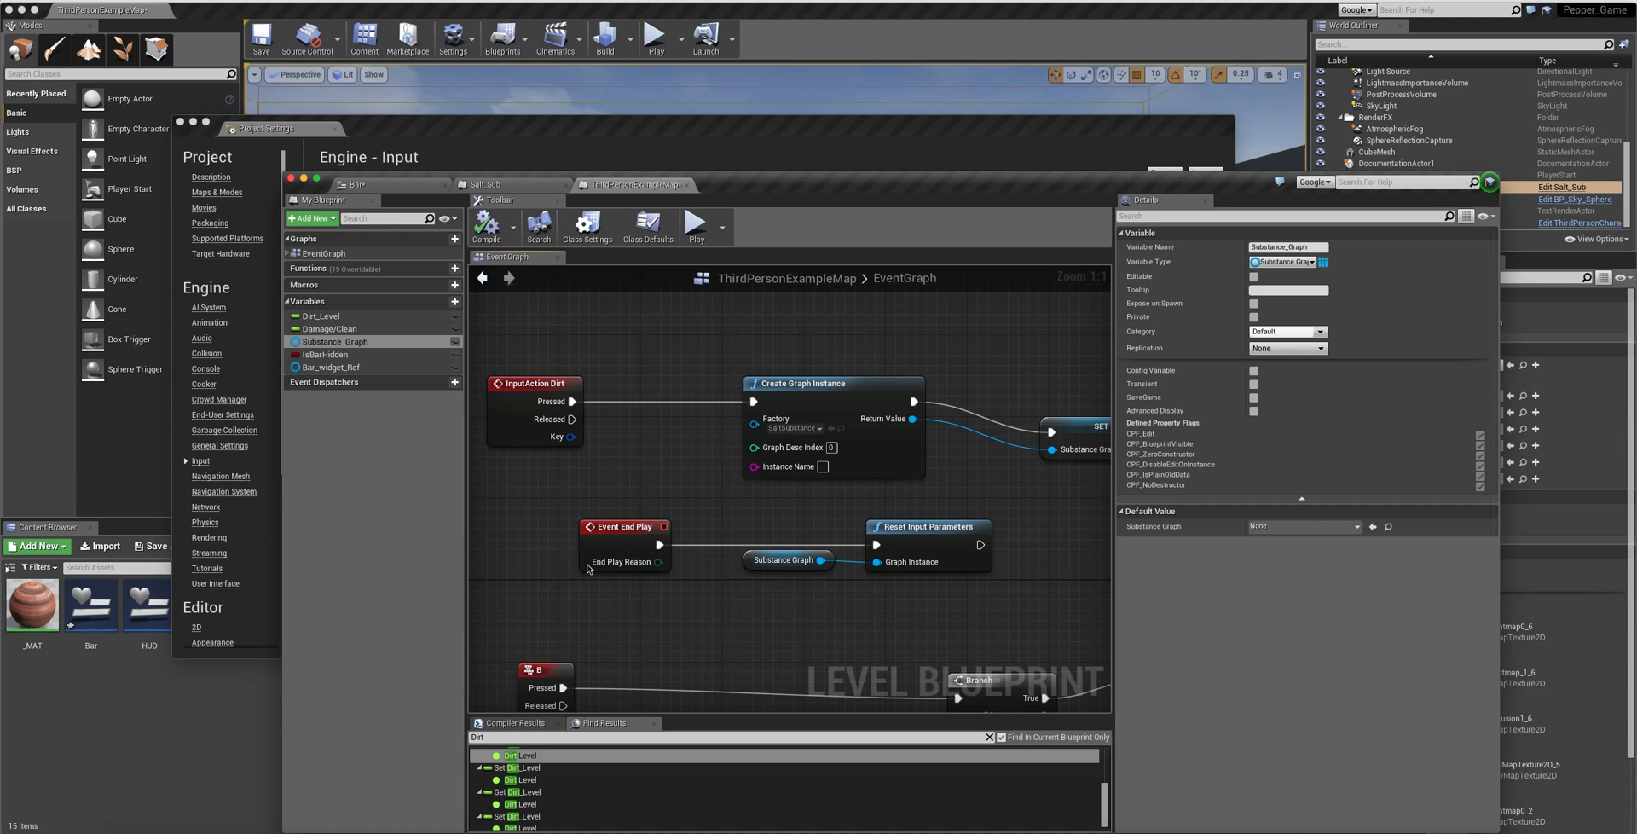
- Reposition the Create Graph Instance node, search the available blueprint actions for "graph", and check the node's factory asset
right_drag(918, 473, 758, 478)
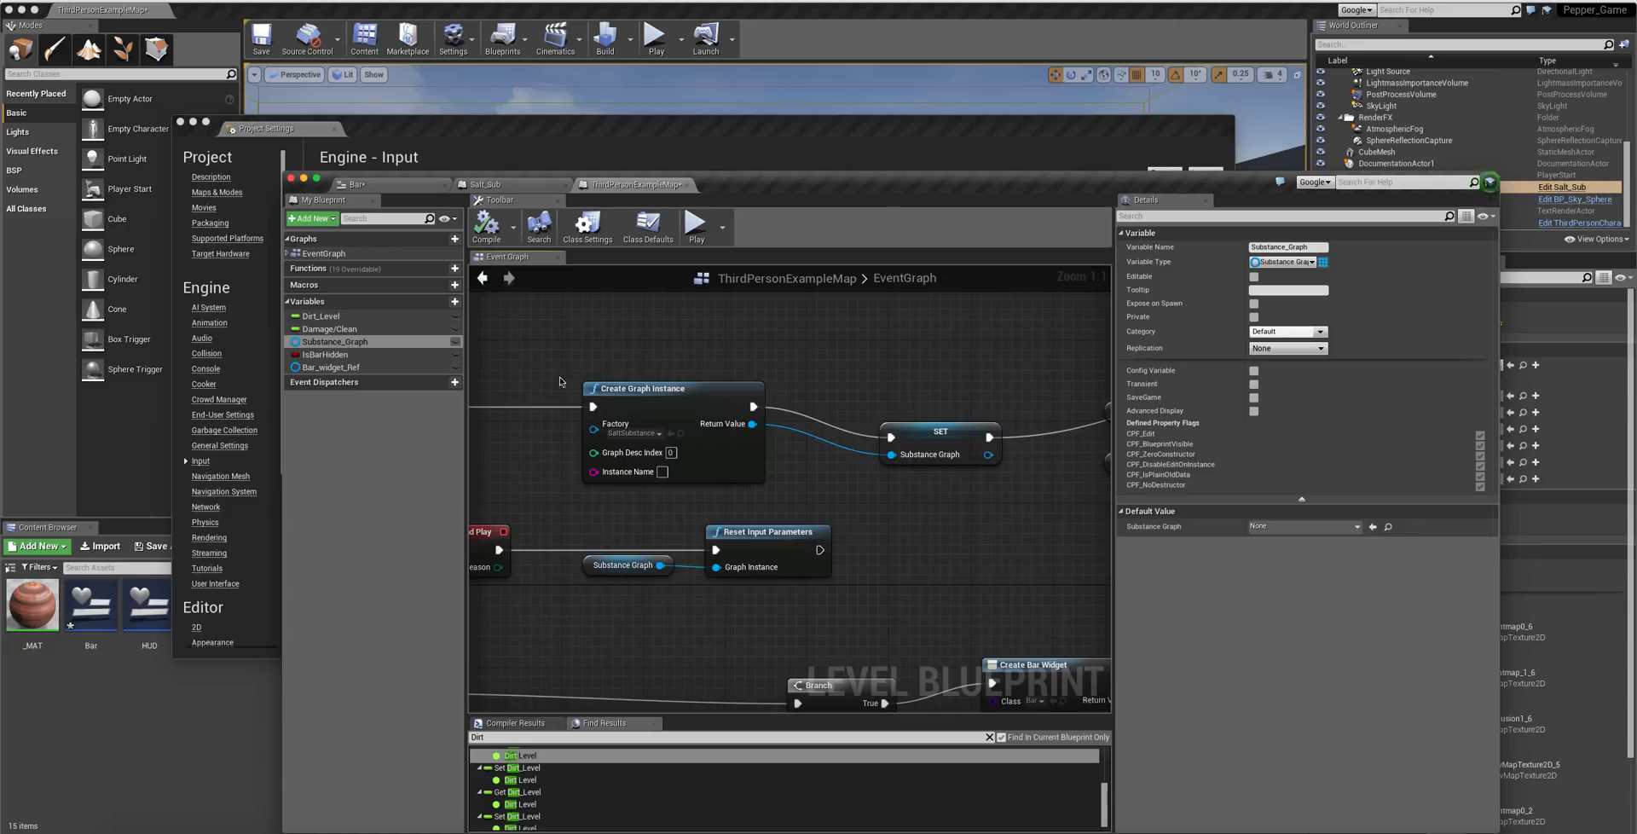
right_drag(614, 396, 679, 408)
drag(701, 398, 690, 387)
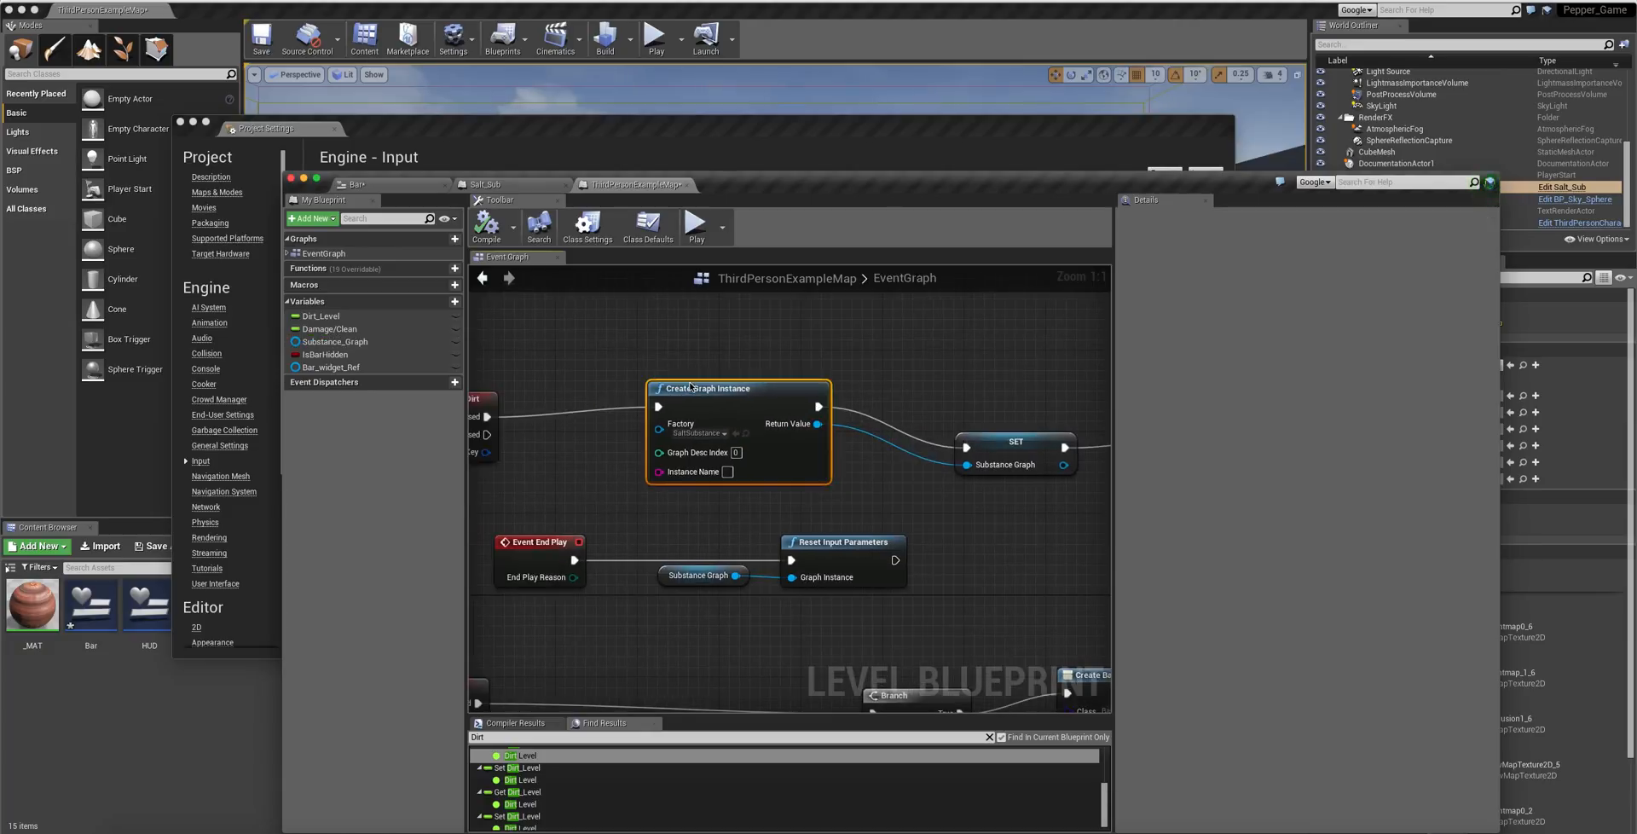
right_click(599, 353)
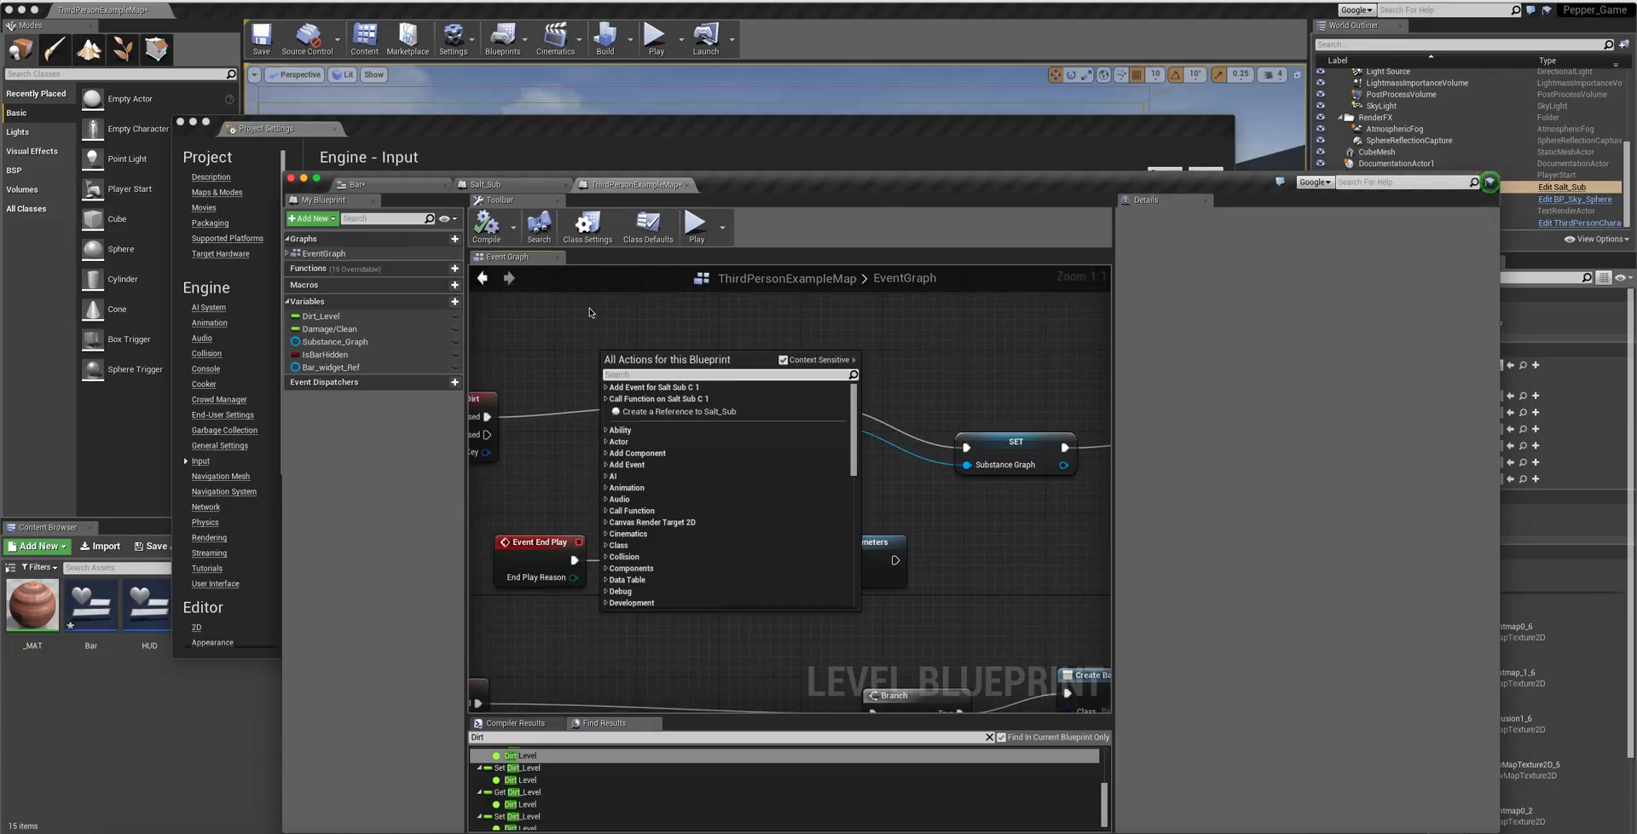
text(graph)
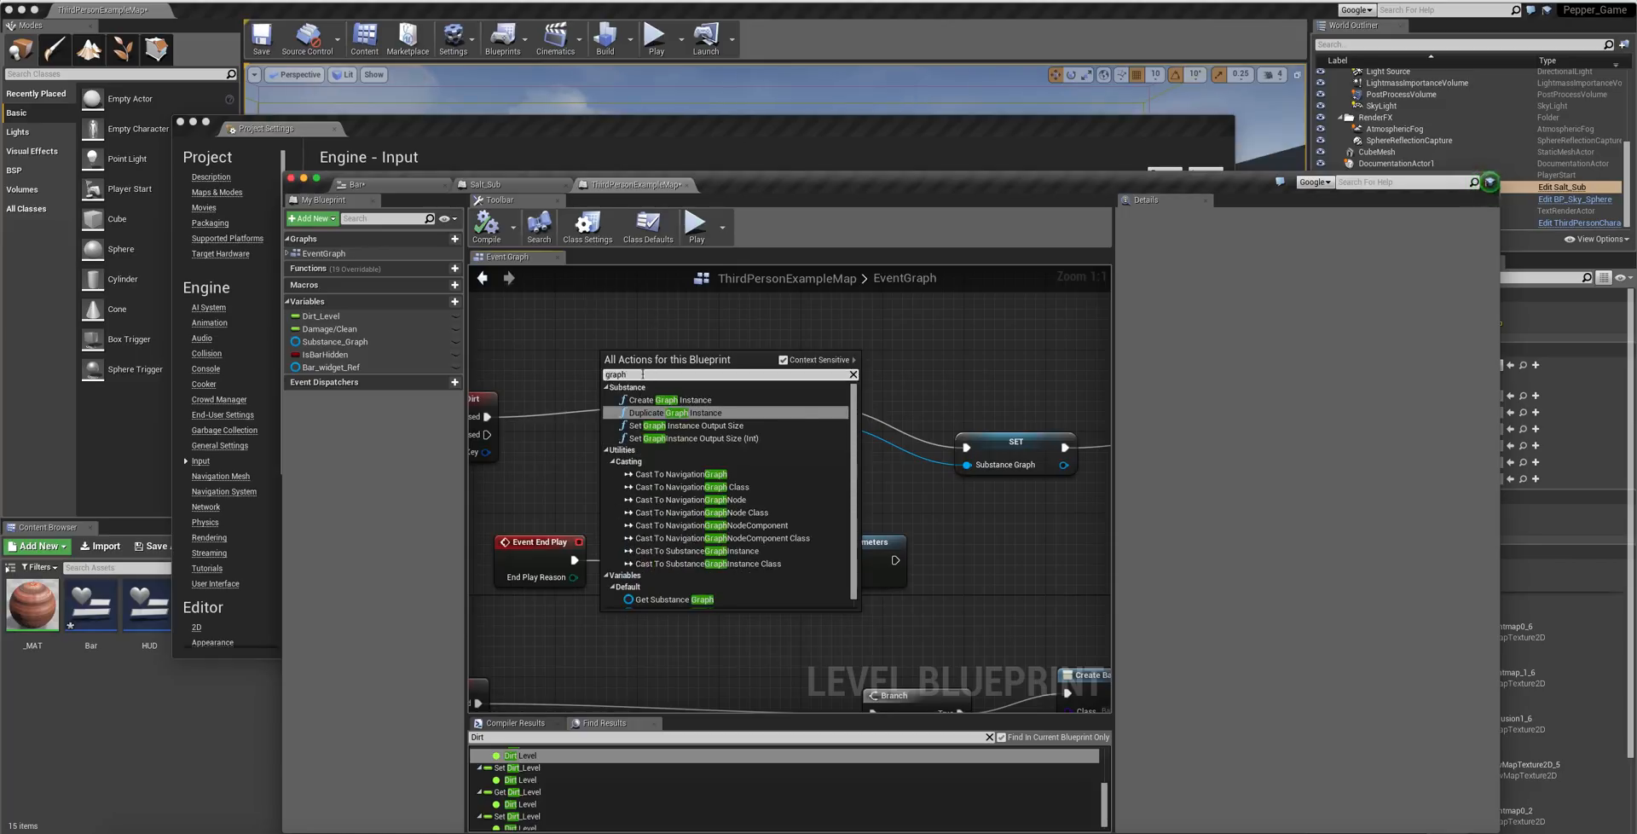
click(579, 372)
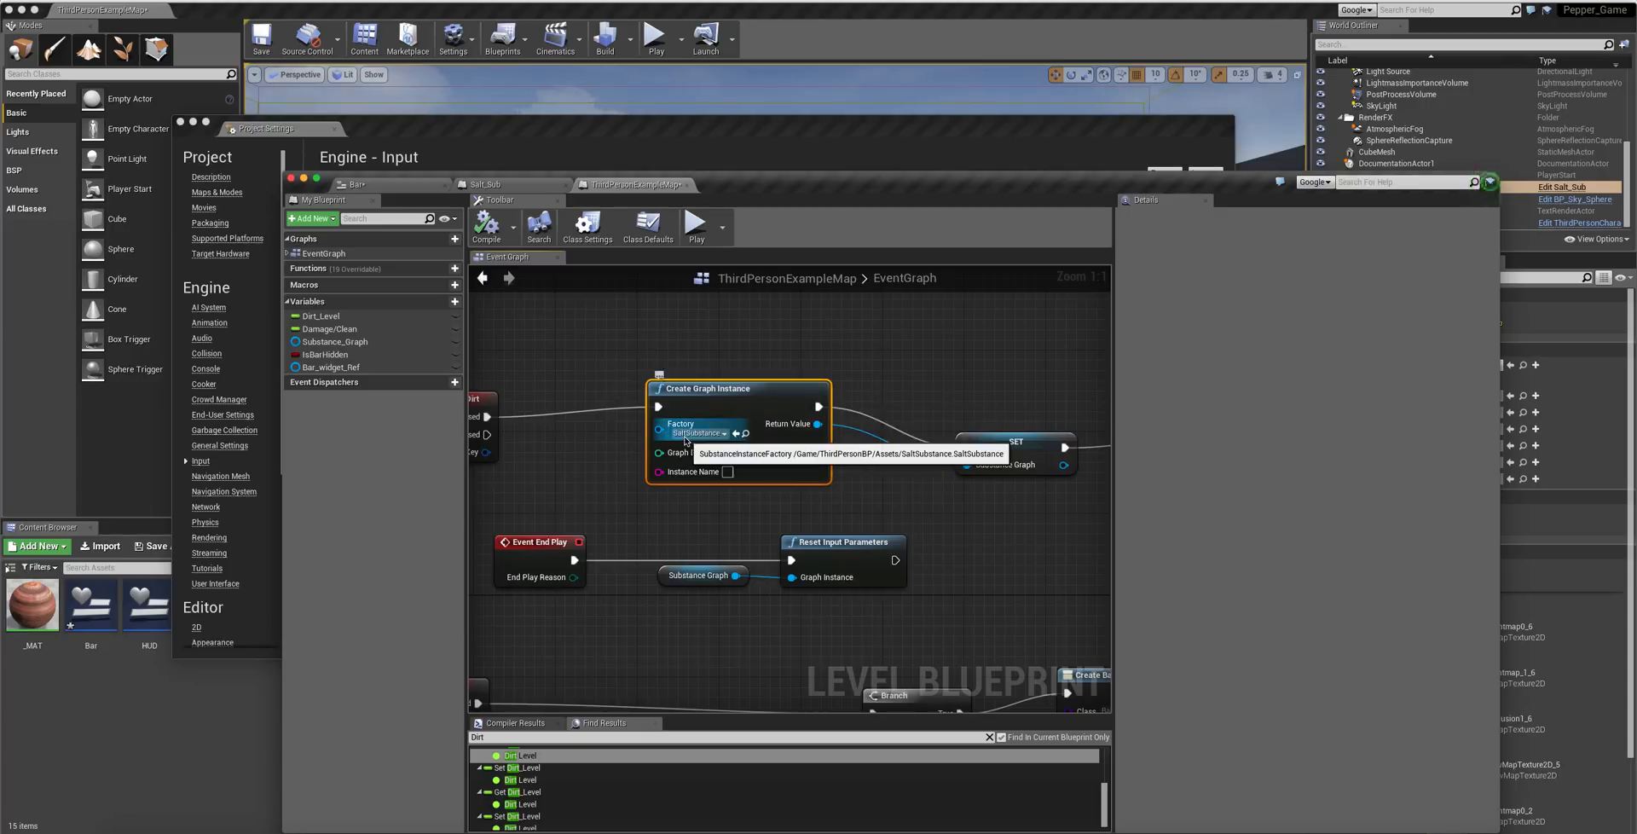
- Move the level blueprint window aside to view the Substance assets in the Content Browser, then bring it back over the editor
drag(820, 174, 0, 90)
click(625, 728)
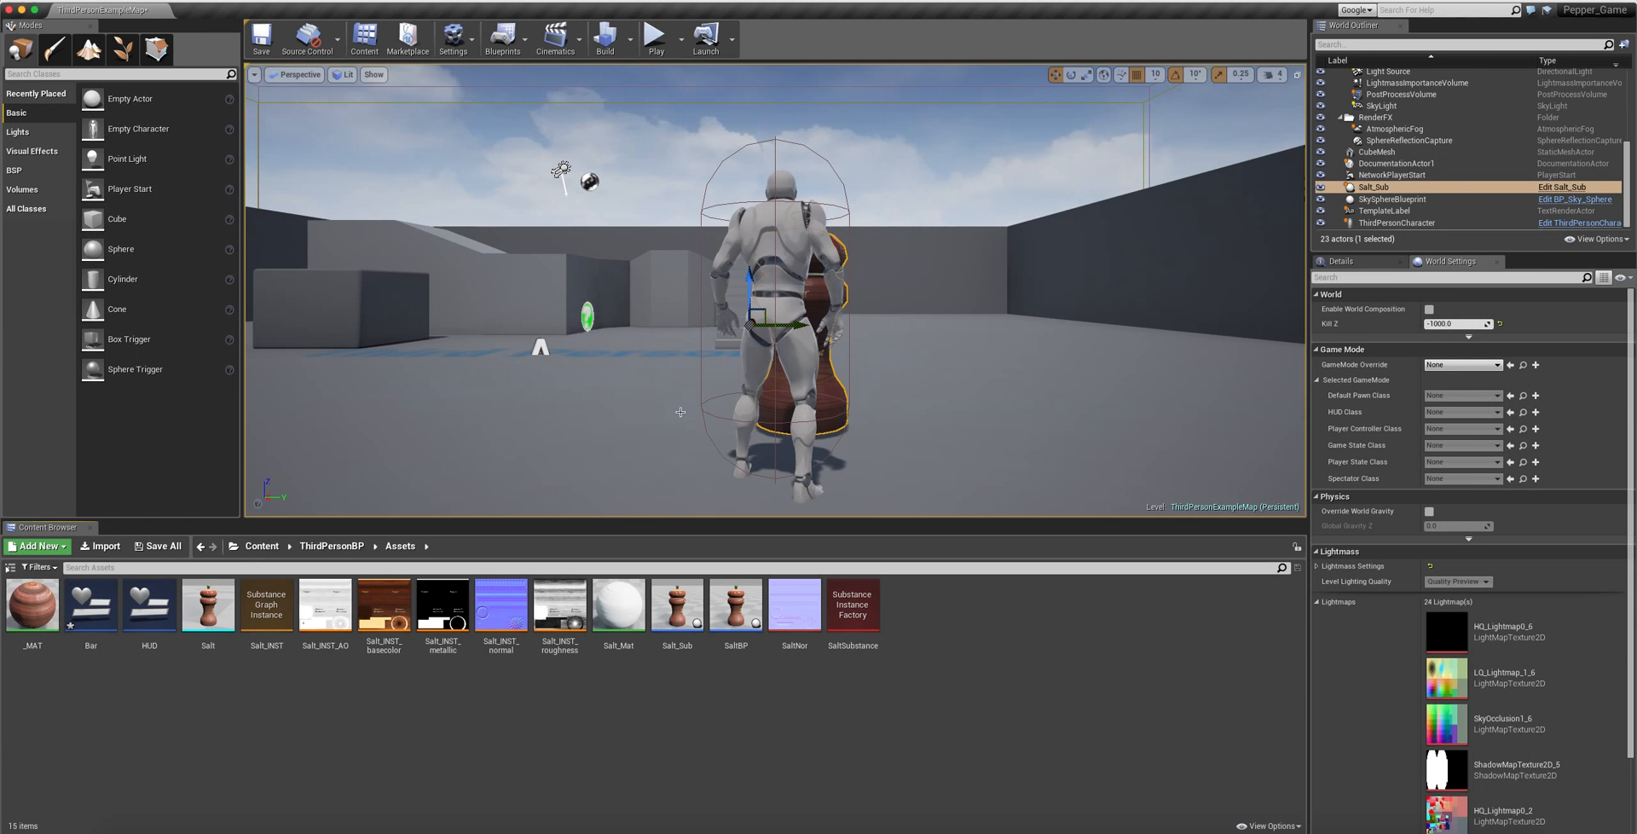
drag(282, 0, 954, 56)
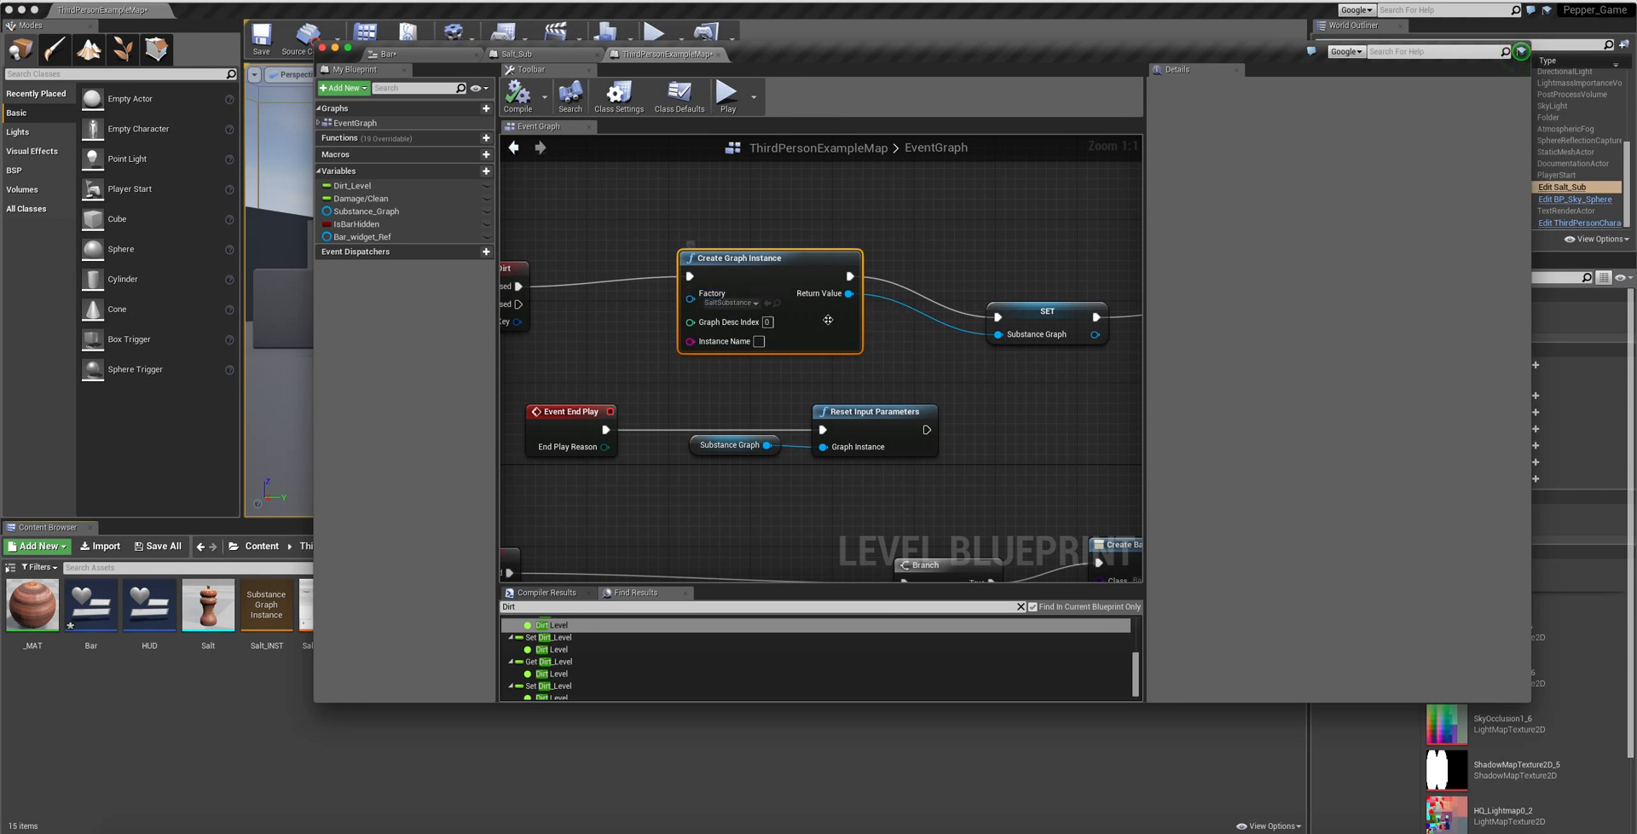
- Search the actions available from Create Graph Instance's Return Value for "set", then dismiss the list without adding a node
right_drag(975, 365, 849, 370)
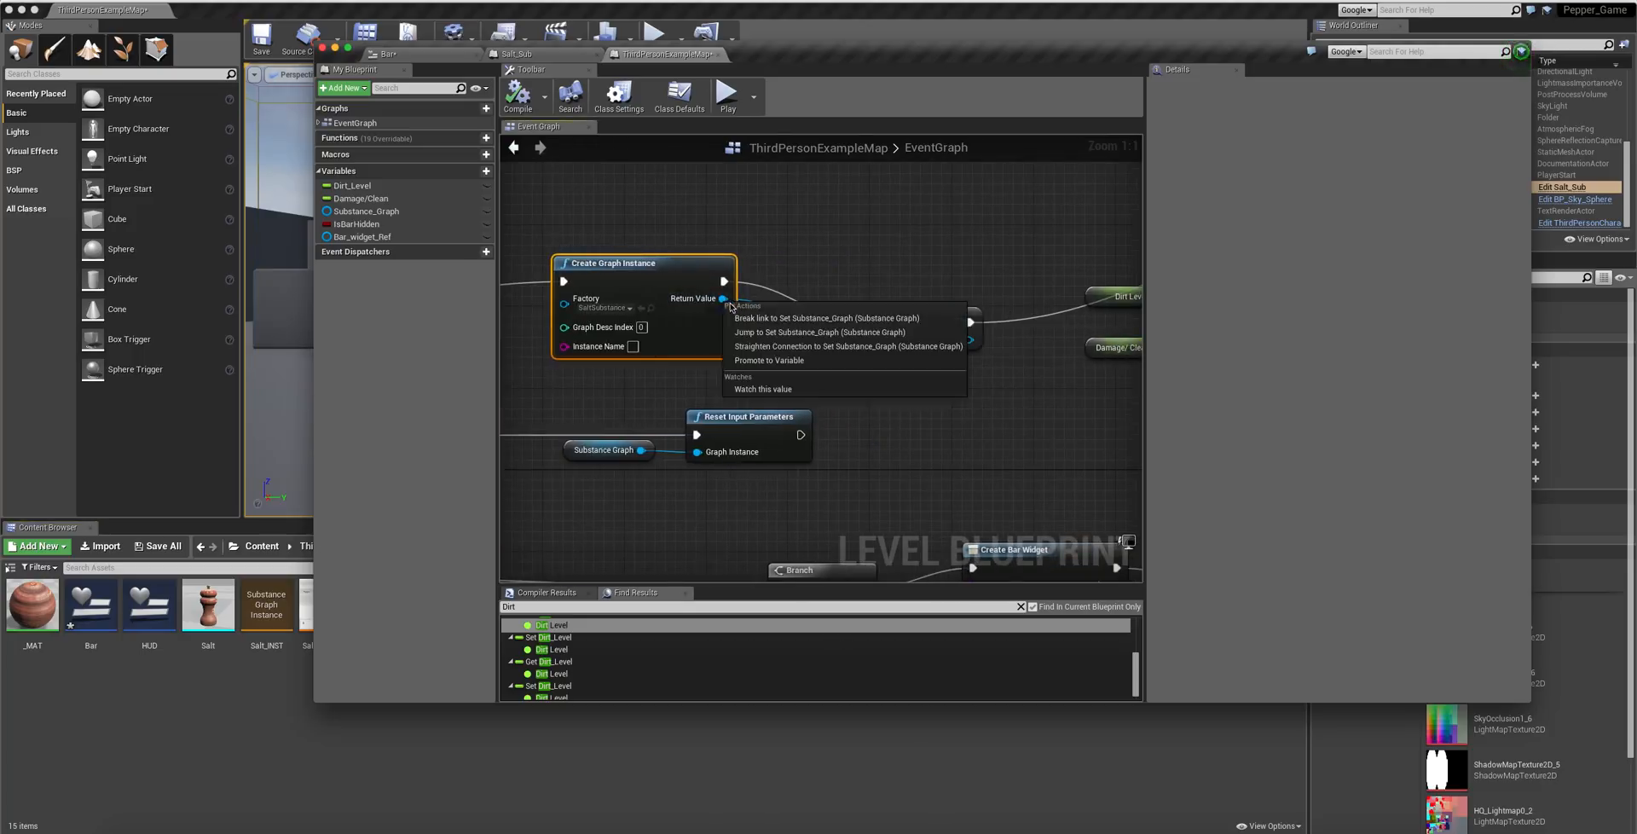
drag(723, 298, 731, 338)
drag(744, 333, 792, 373)
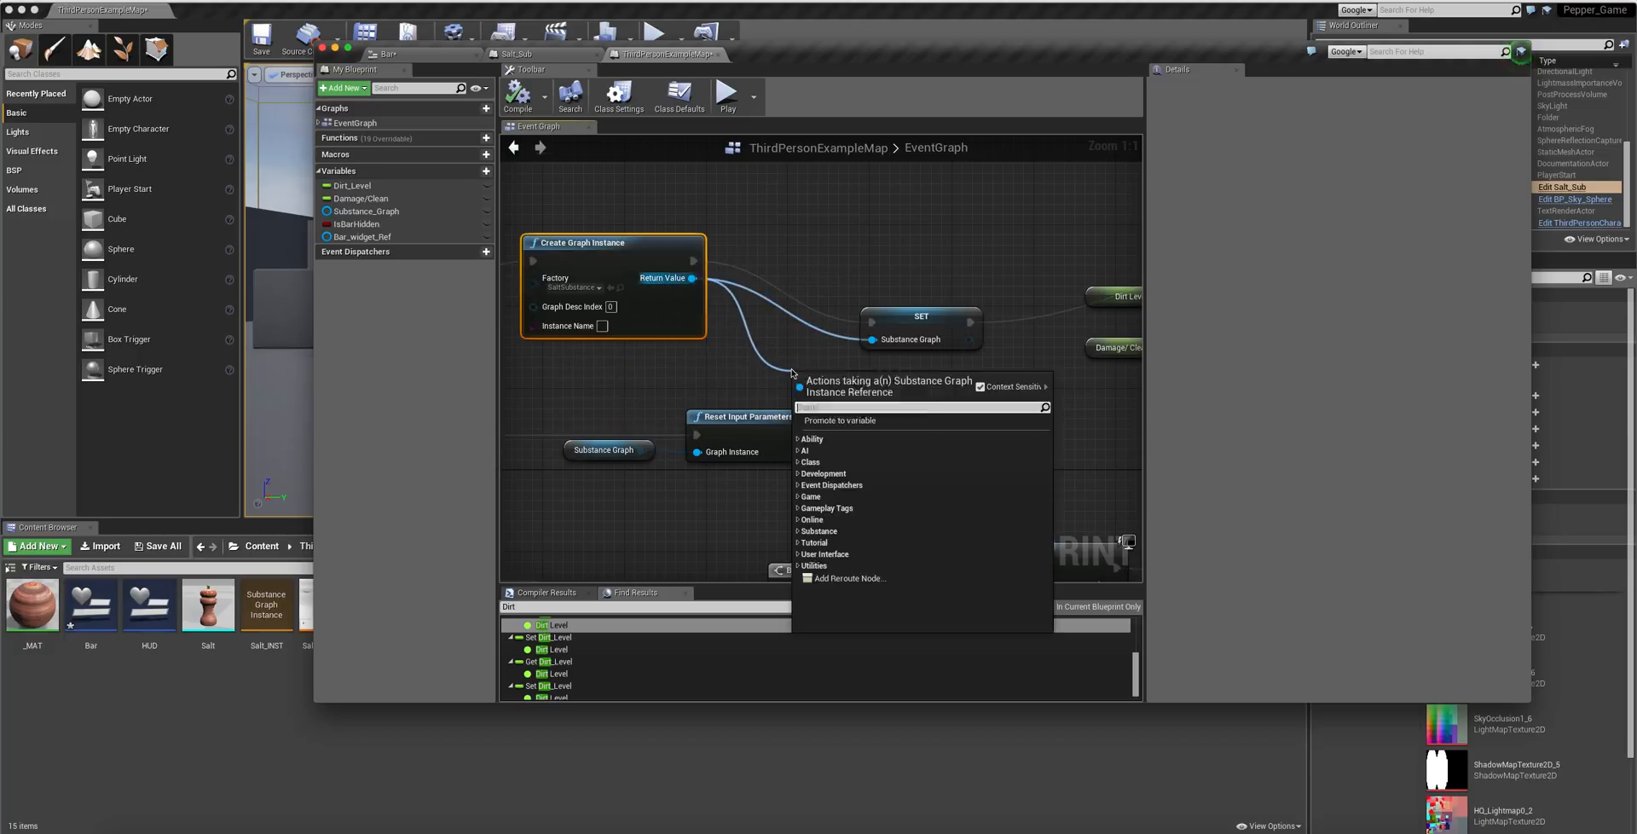
text(se)
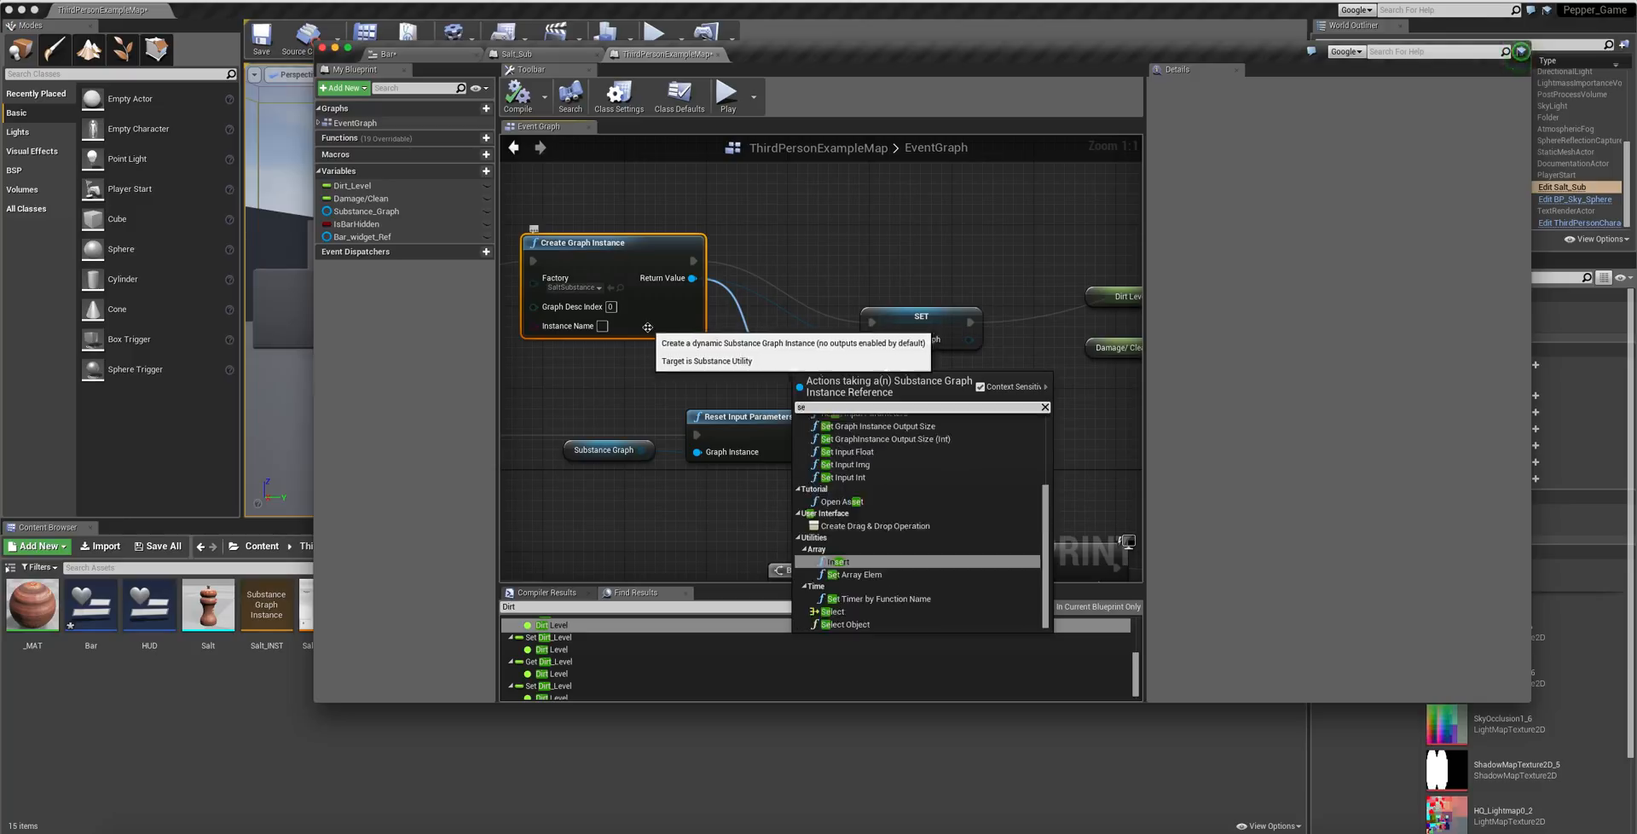
text(t)
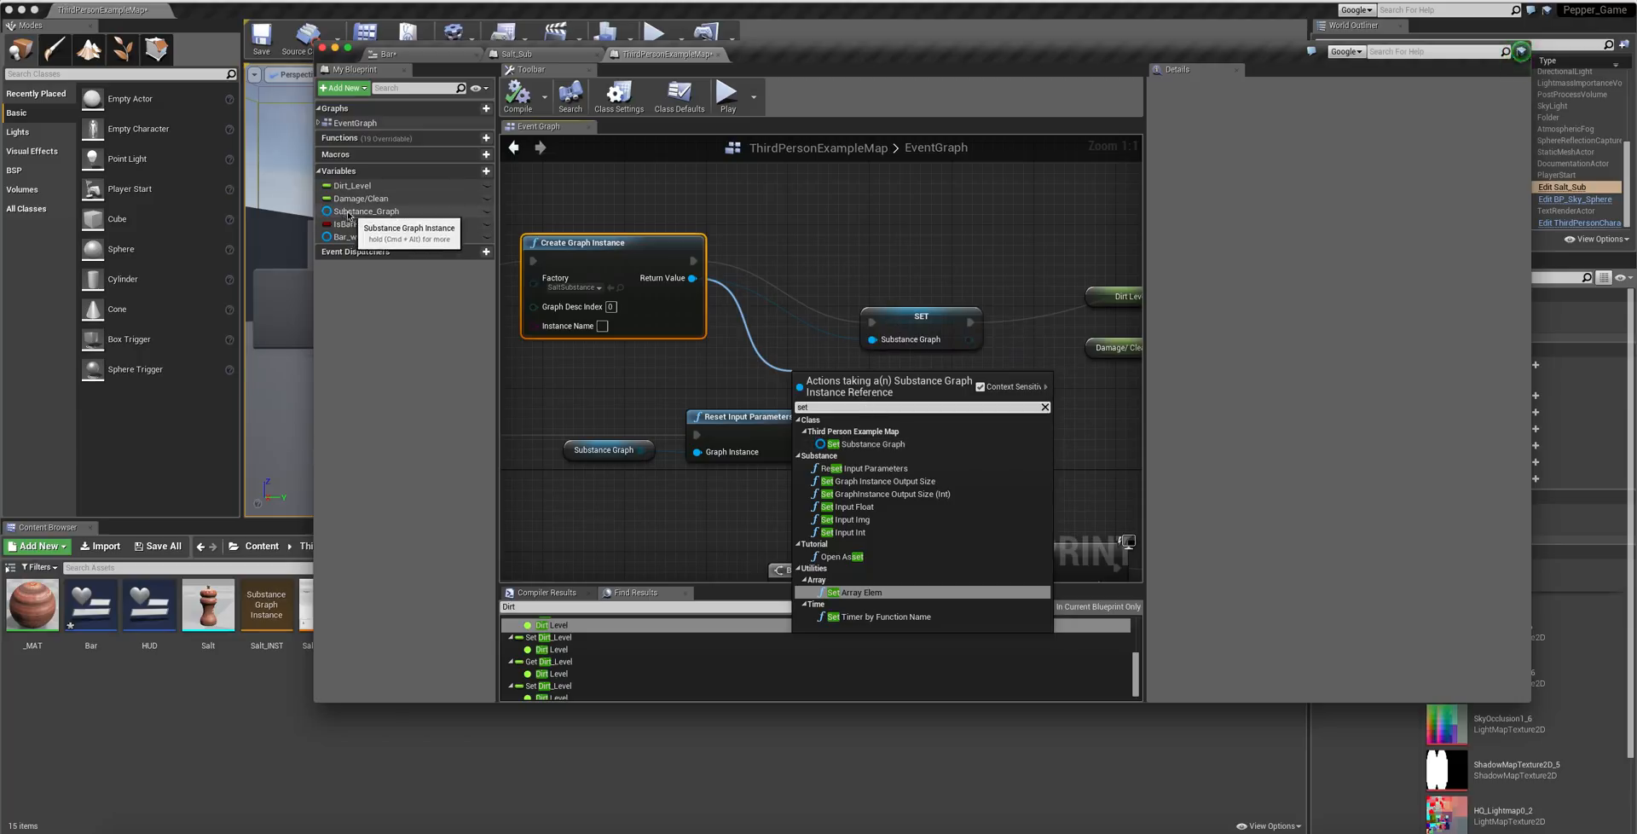
click(710, 250)
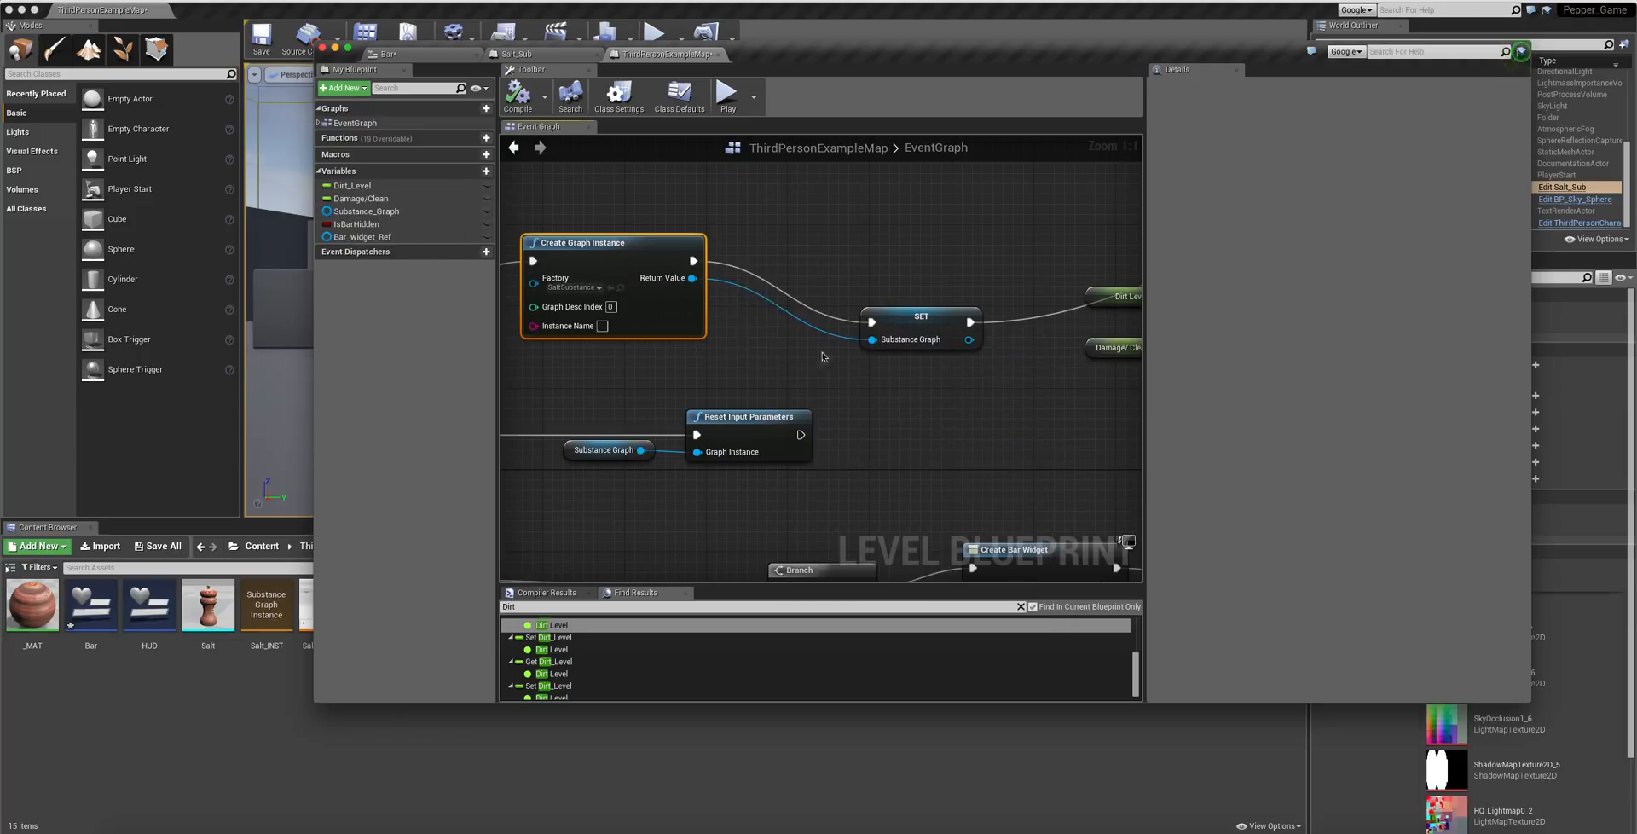
- Examine the Dirt chain from the Dirt Level addition through Make Array to the SaltDirtLevel Set Input Float node
right_drag(908, 353, 532, 366)
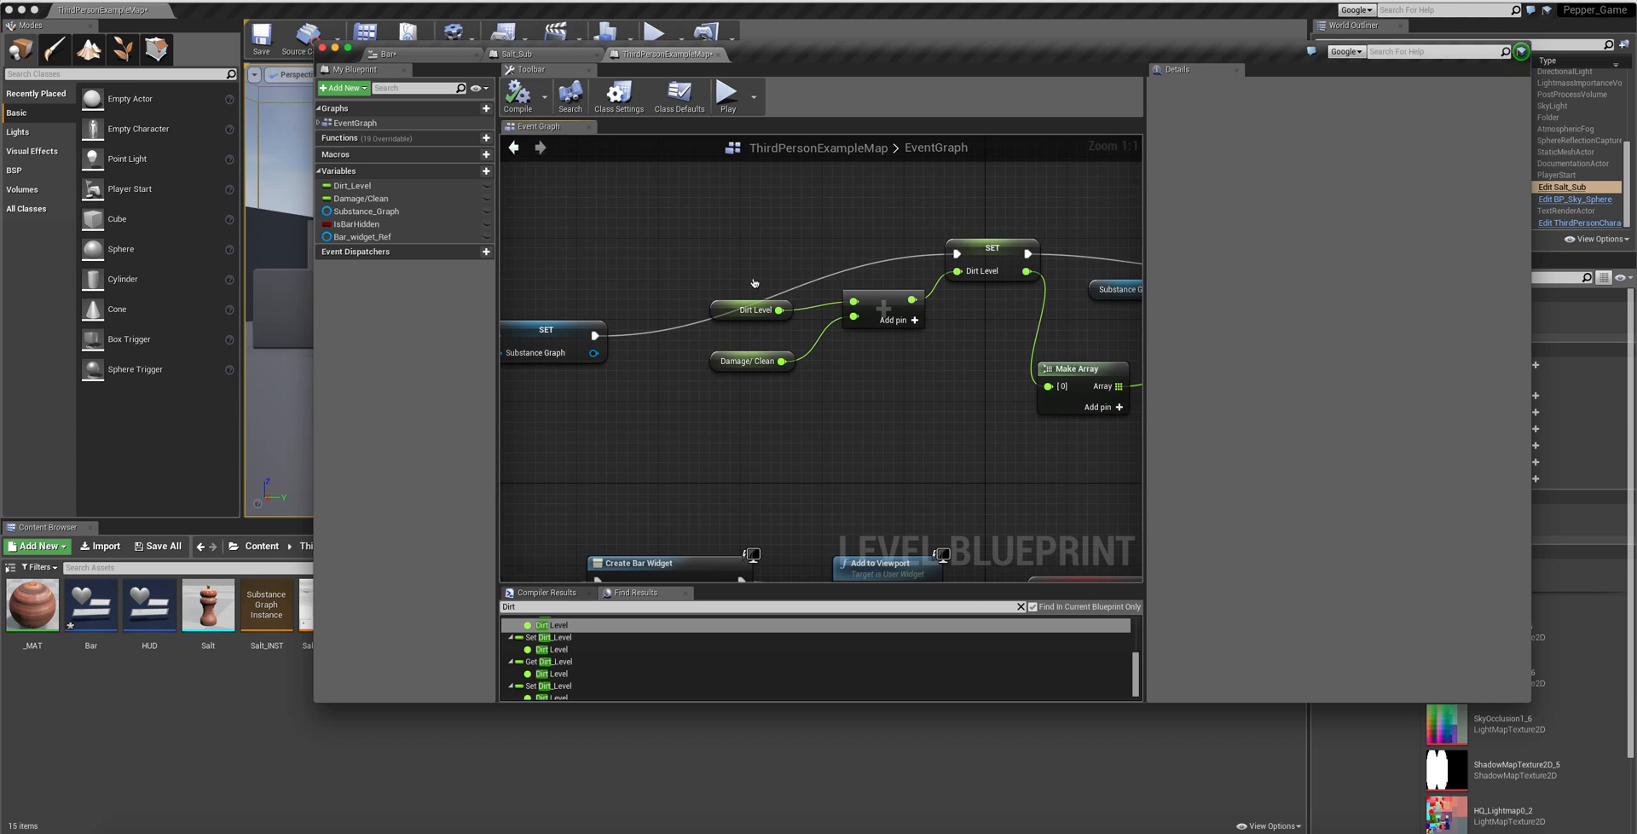
right_drag(843, 254, 834, 335)
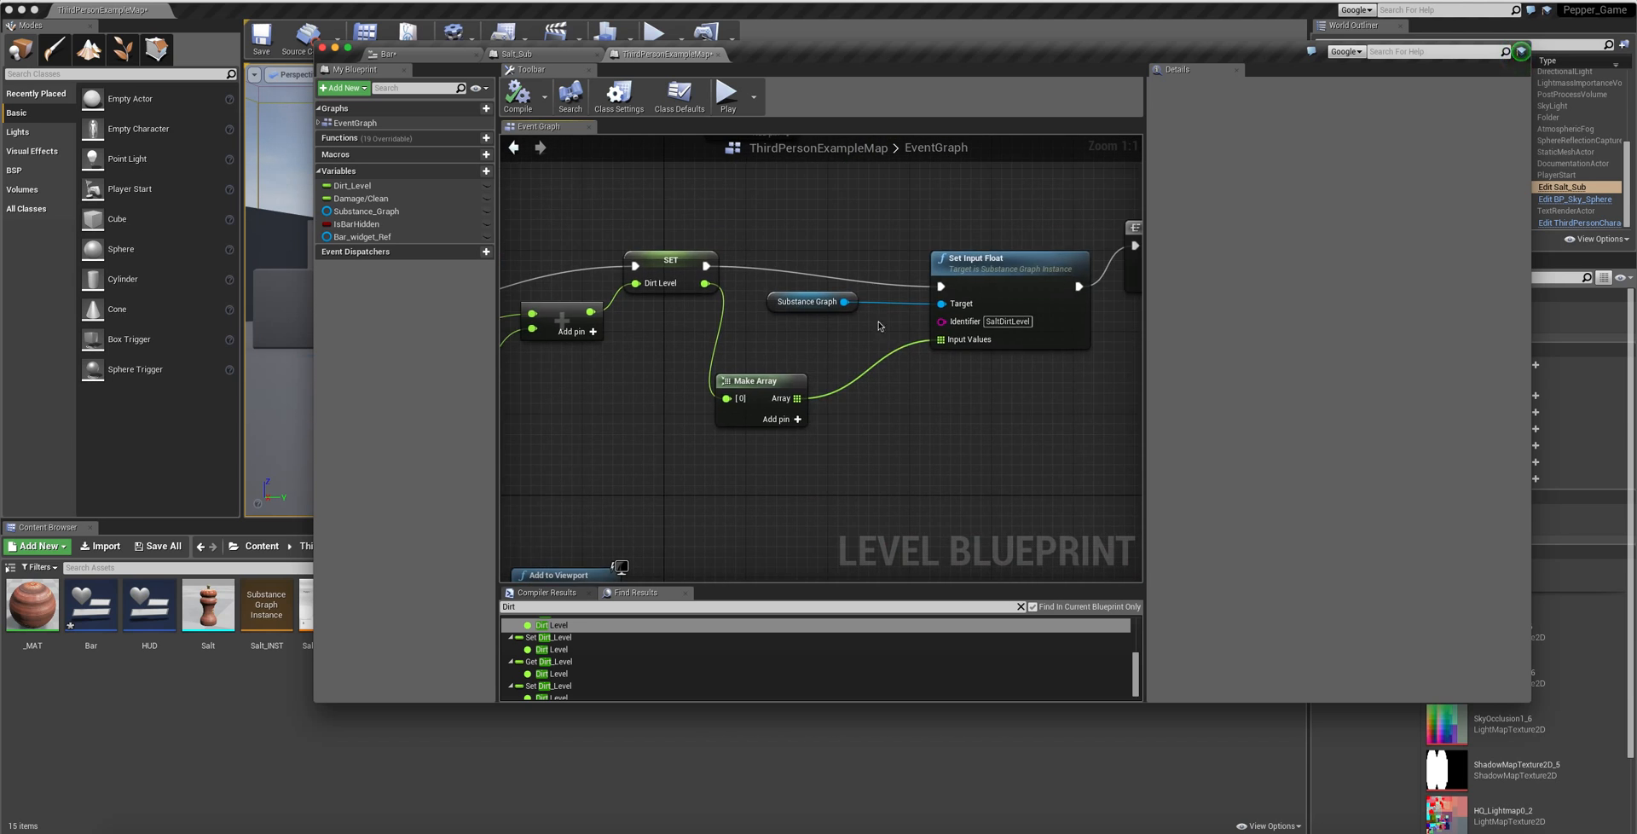
drag(938, 257, 917, 247)
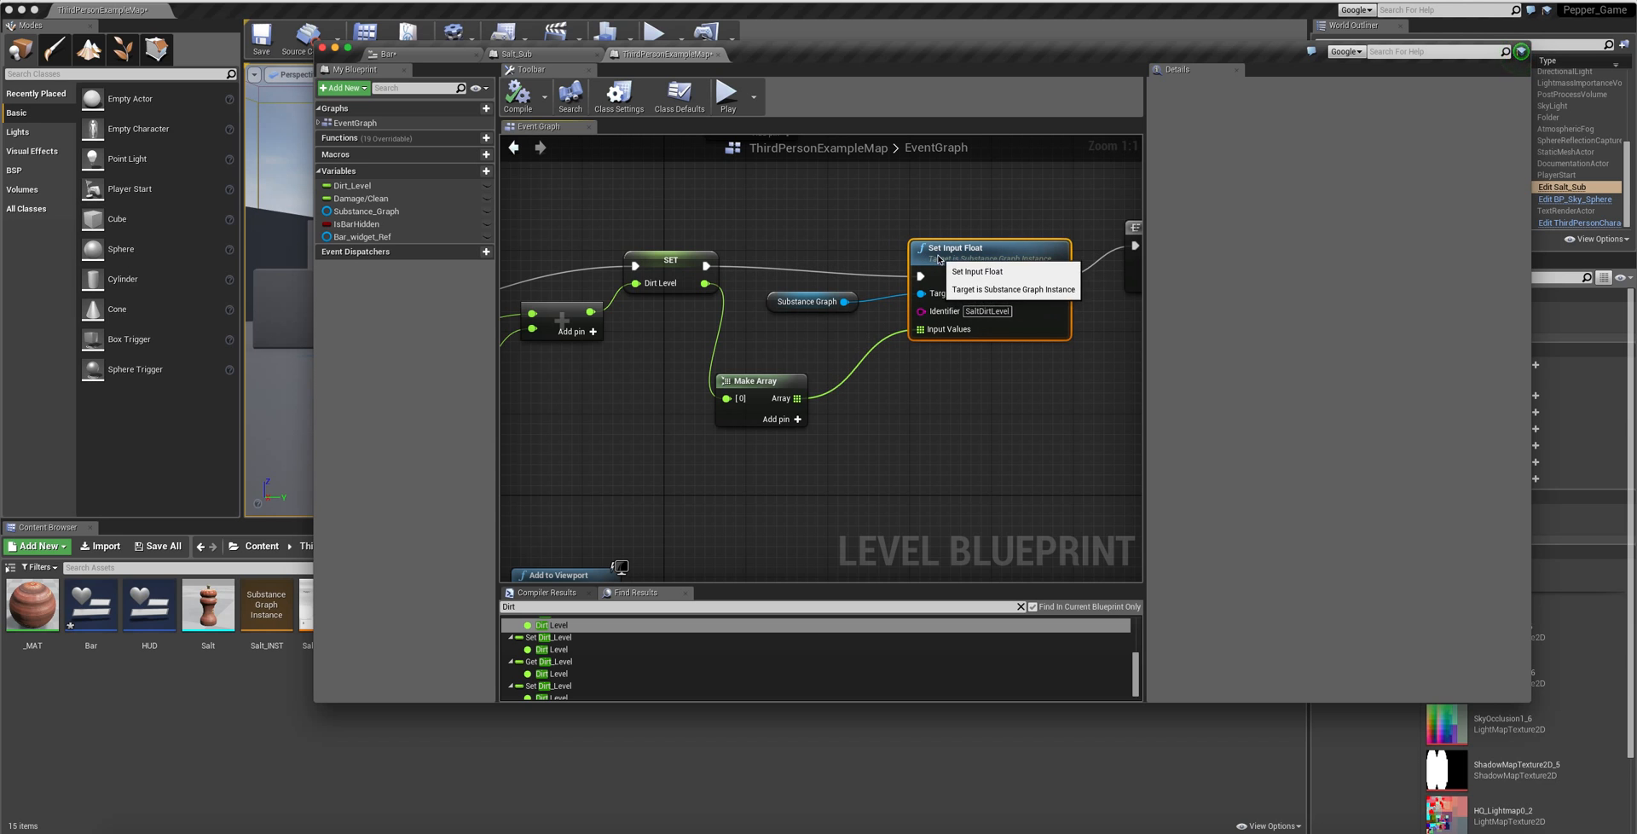
right_drag(817, 372, 656, 501)
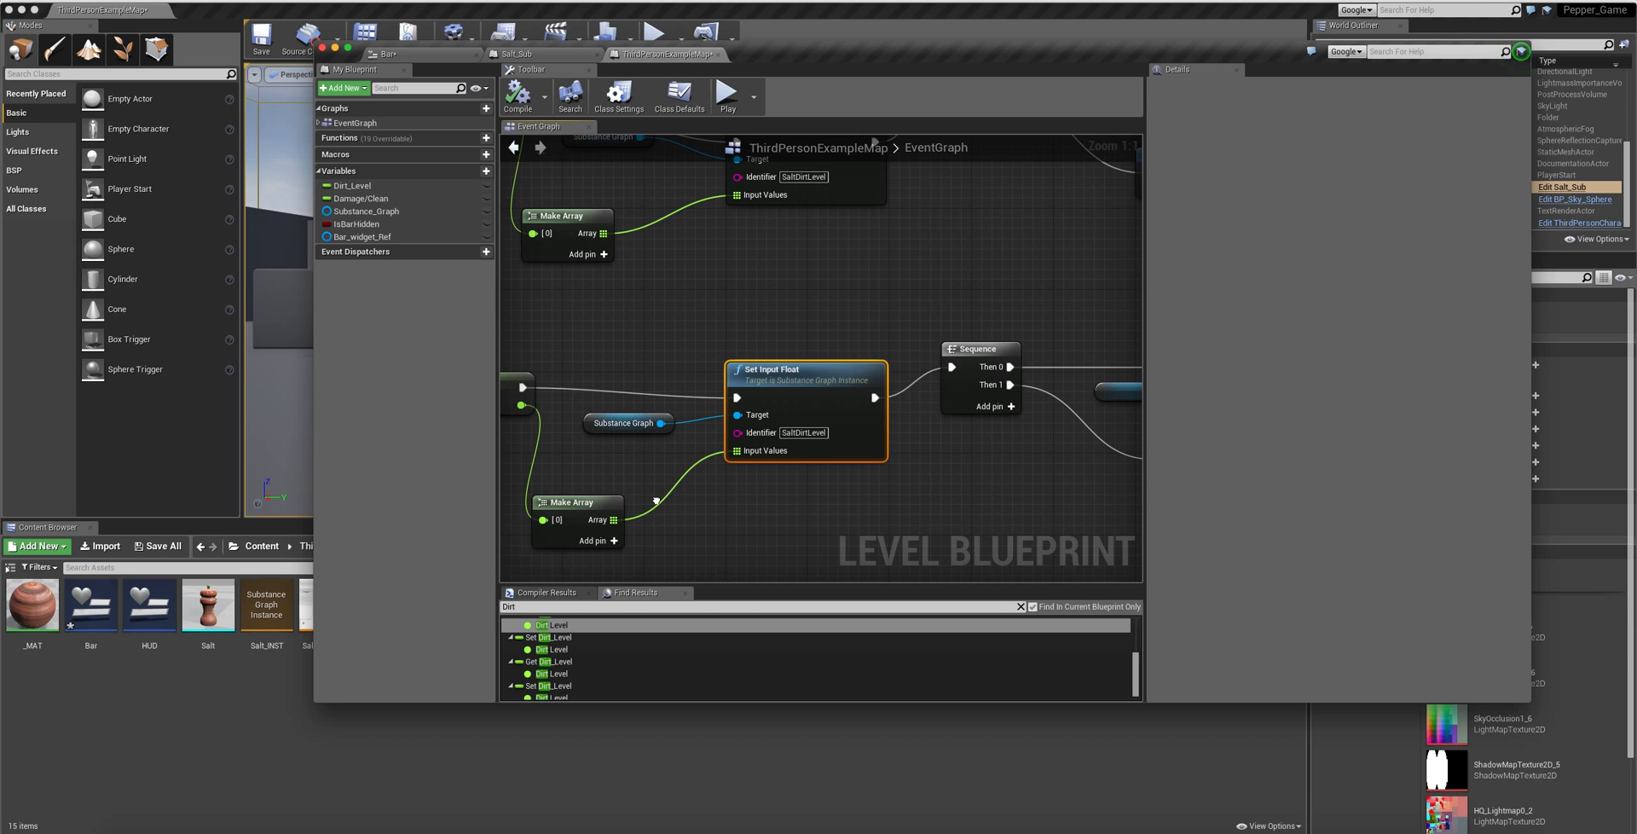
- Move the Sequence node from behind Set Input Float back beside the SET Substance Graph node in the Dirt chain
right_drag(834, 406, 501, 317)
right_drag(844, 453, 914, 523)
drag(743, 340, 732, 494)
right_drag(733, 494, 1058, 426)
drag(952, 278, 1010, 232)
drag(1076, 426, 573, 449)
right_drag(573, 487, 1034, 459)
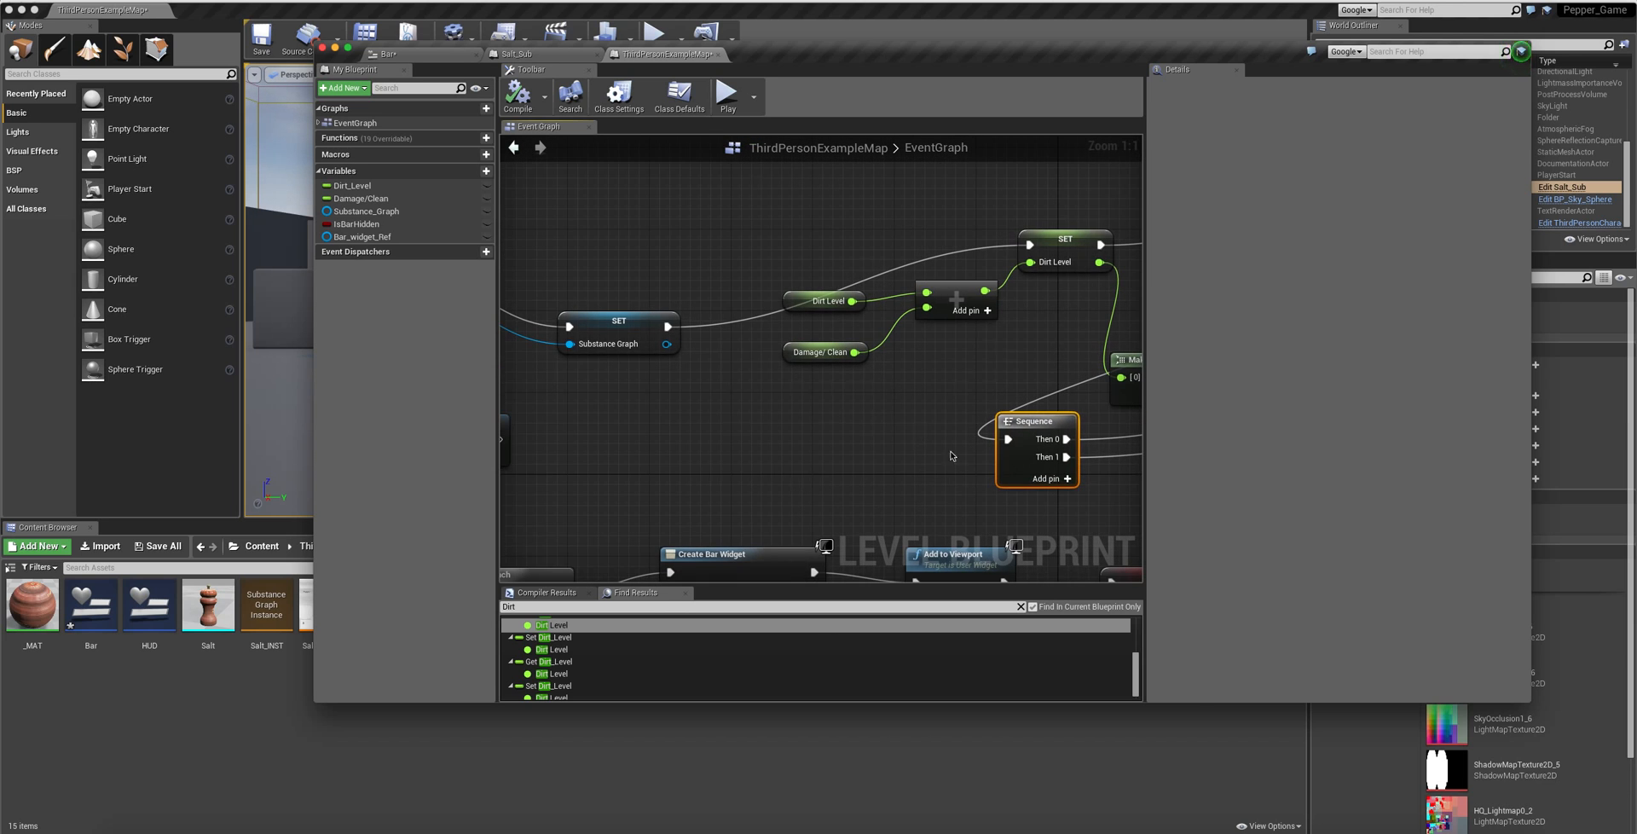
drag(1027, 421, 863, 401)
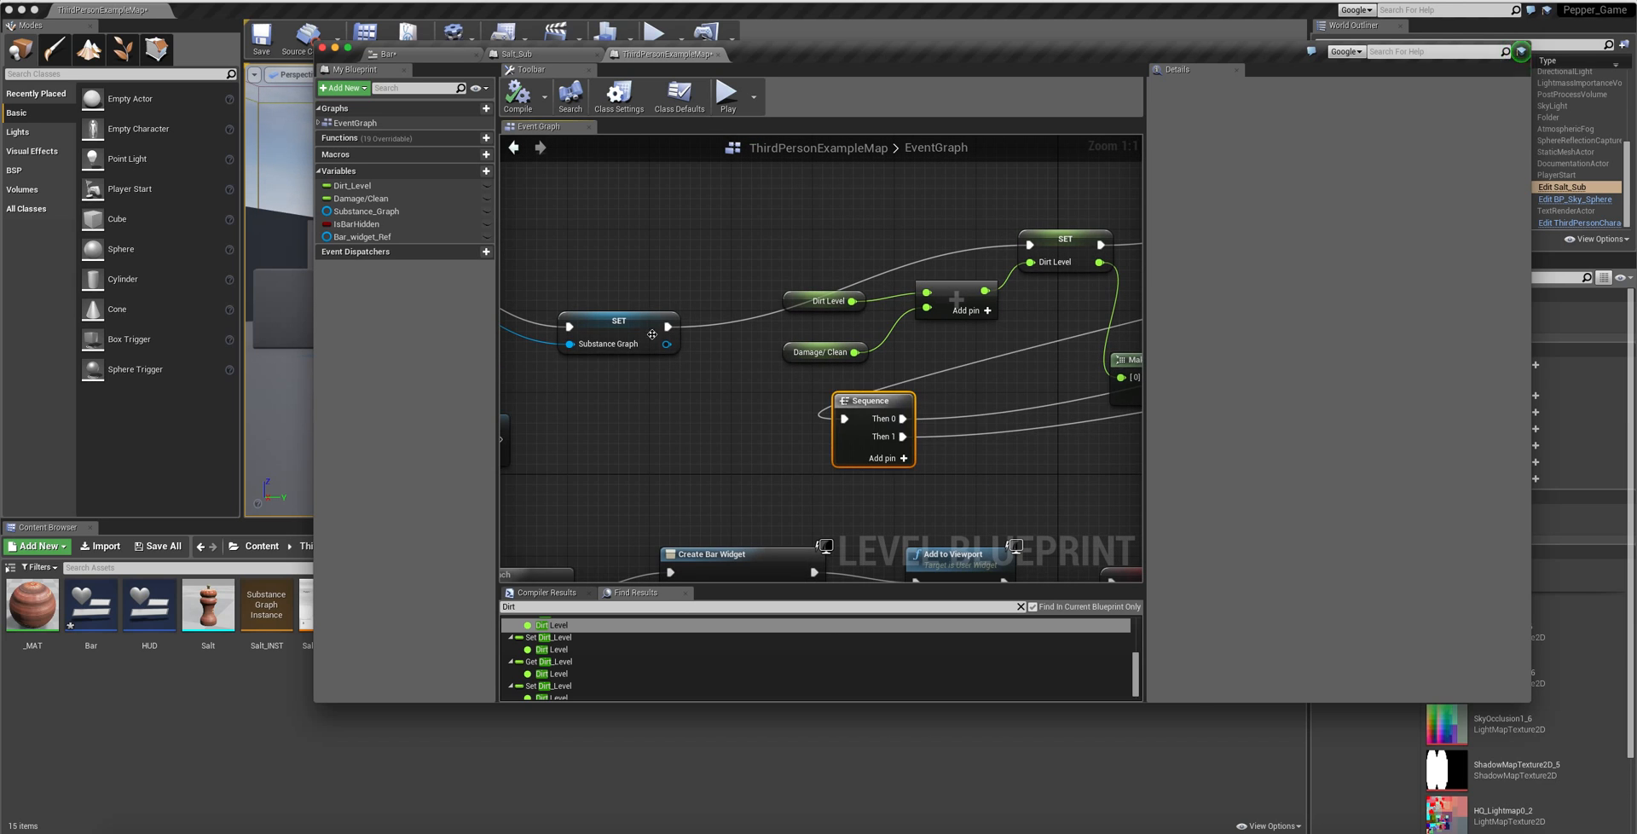
- Rewire the Dirt chain so SET Substance Graph runs the Sequence node, whose Then 0 output runs SET Dirt Level
drag(666, 331, 785, 245)
right_drag(1034, 423, 673, 458)
right_drag(690, 365, 778, 439)
drag(540, 369, 757, 361)
right_drag(759, 459, 927, 462)
drag(692, 360, 630, 370)
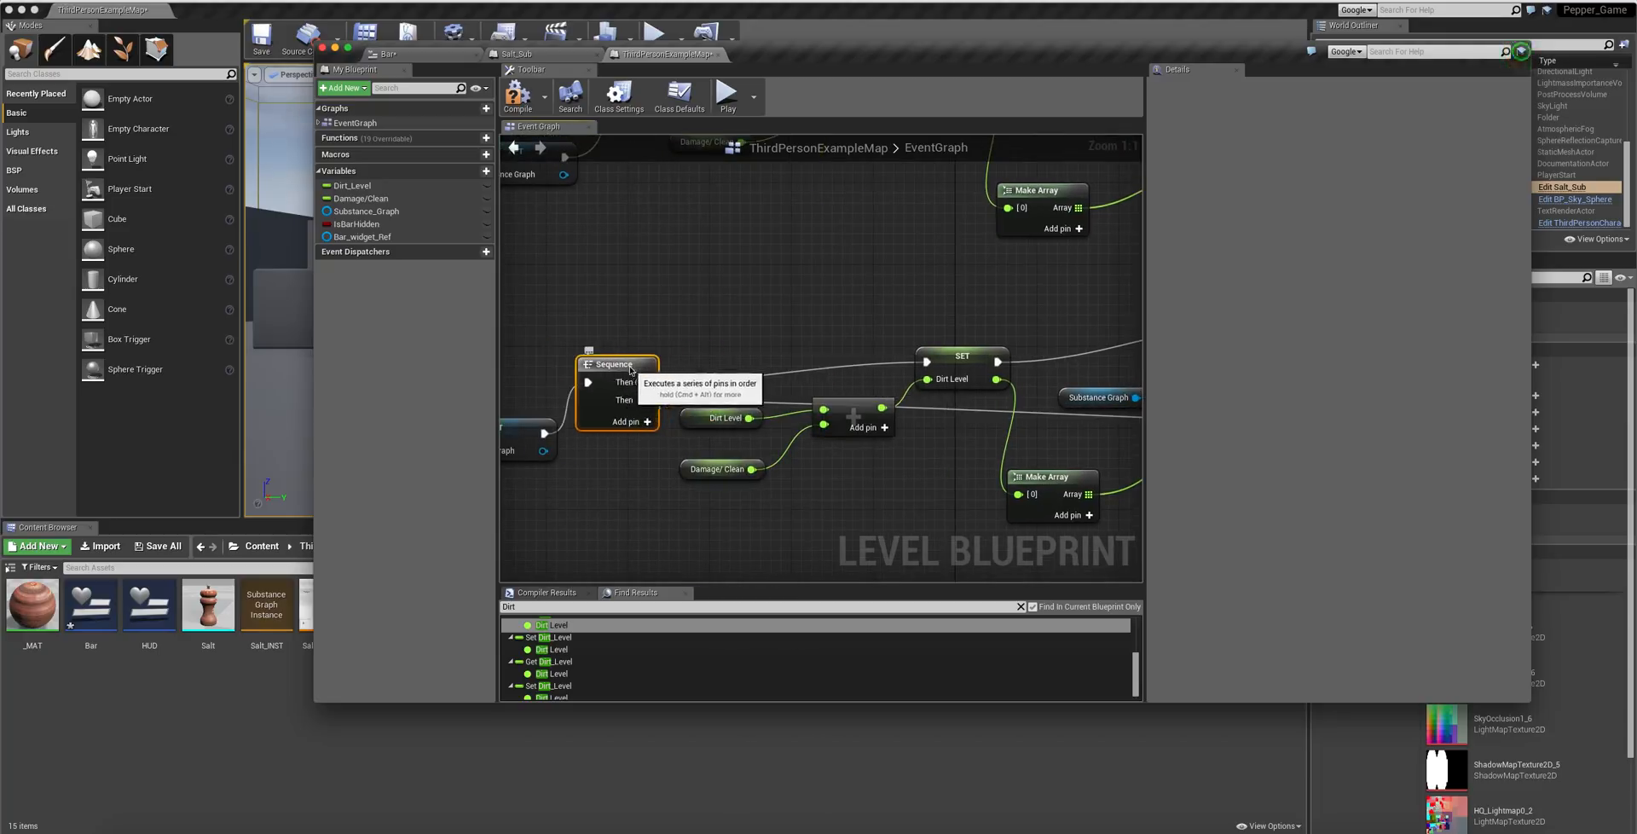
- Connect Set Input Float to Sync Rendering and run Get Substance Loading Progress from the Sequence node's Then 1 output
mouse_move(661, 403)
ctrl+mouse_down()
mouse_move(671, 394)
mouse_move(661, 406)
mouse_move(730, 533)
mouse_move(1019, 537)
mouse_move(1108, 472)
mouse_move(989, 334)
mouse_move(1023, 496)
mouse_move(1228, 452)
mouse_move(981, 518)
mouse_move(912, 512)
mouse_move(1148, 171)
mouse_move(679, 491)
mouse_move(669, 453)
mouse_move(701, 422)
ctrl+mouse_up()
drag(932, 271, 639, 376)
drag(857, 324, 682, 324)
right_drag(753, 304, 1064, 326)
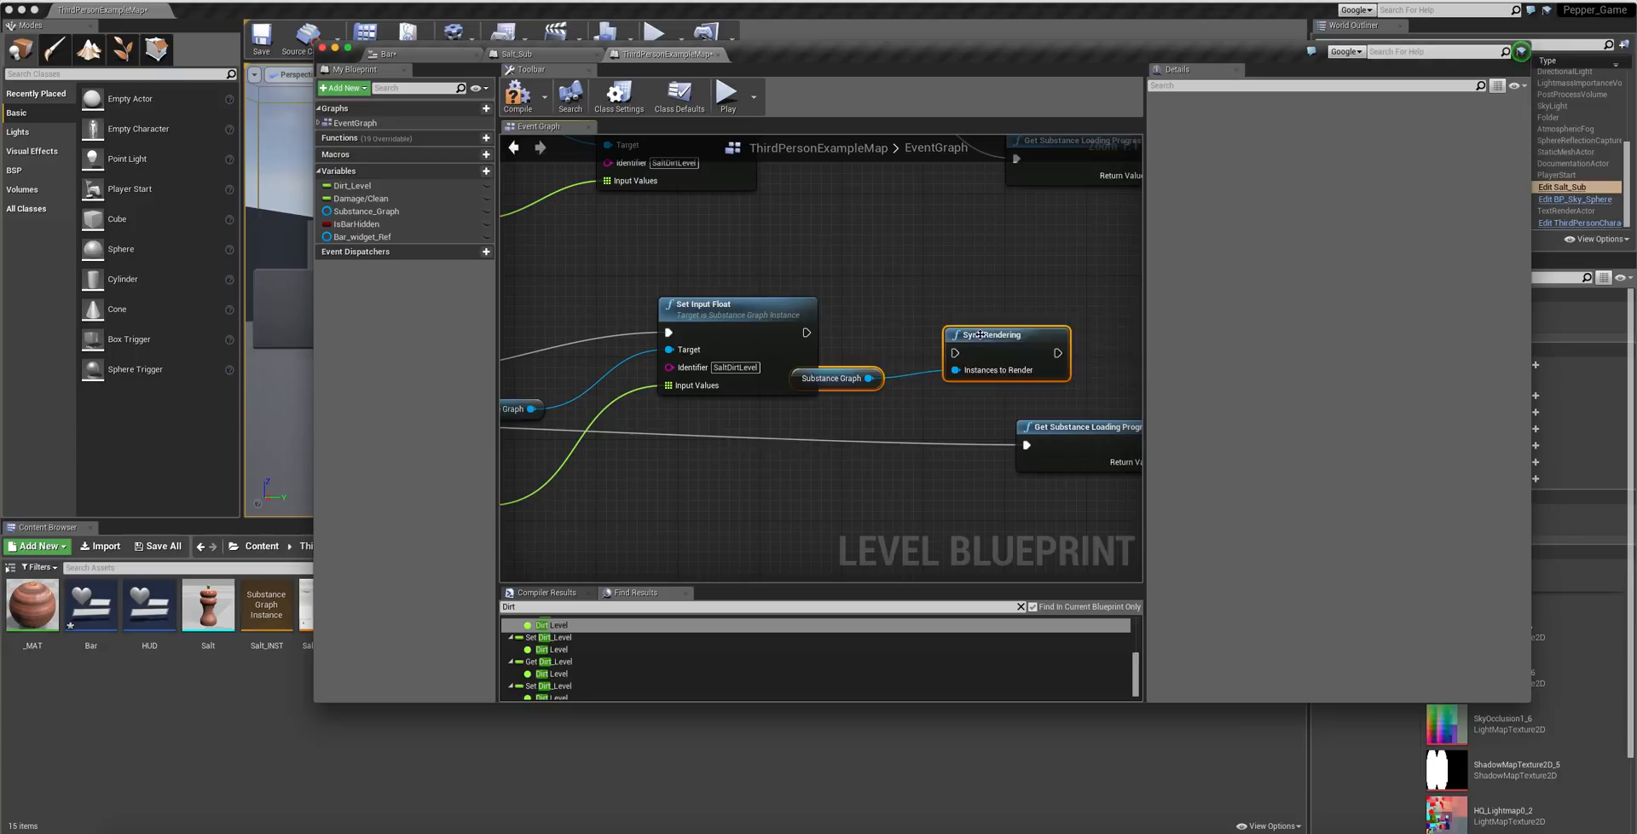
drag(981, 335, 1070, 314)
drag(805, 332, 1047, 333)
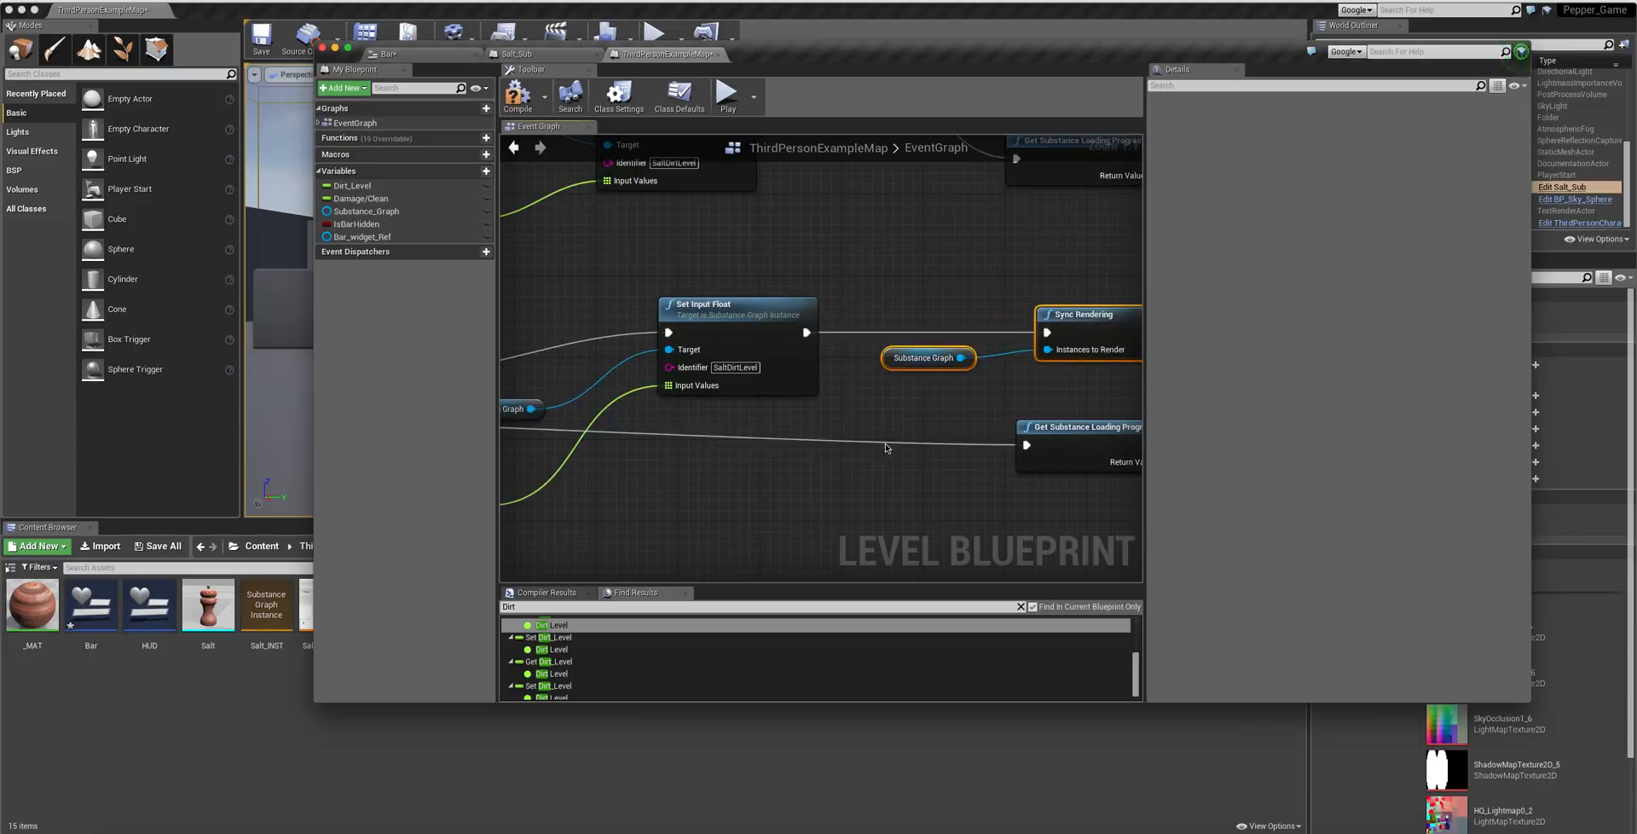
- Add two reroute points to carry the Then 1 wire beneath the Dirt chain, and straighten the SET Substance Graph and Sequence nodes
double_click(885, 444)
drag(885, 443, 664, 500)
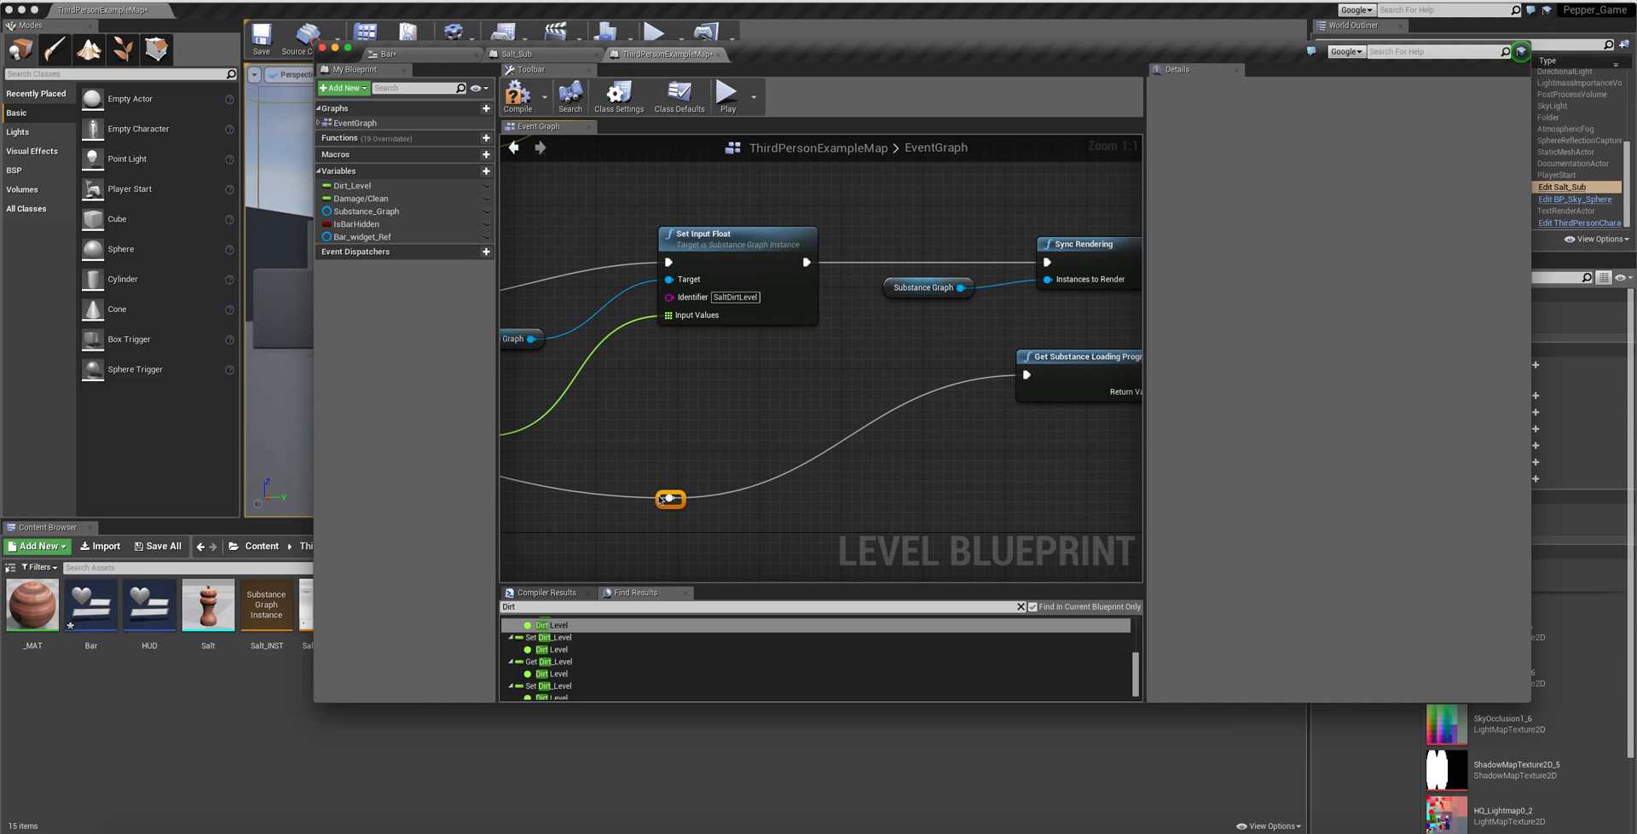
right_drag(728, 405, 1358, 366)
right_drag(654, 268, 975, 386)
drag(852, 378, 793, 338)
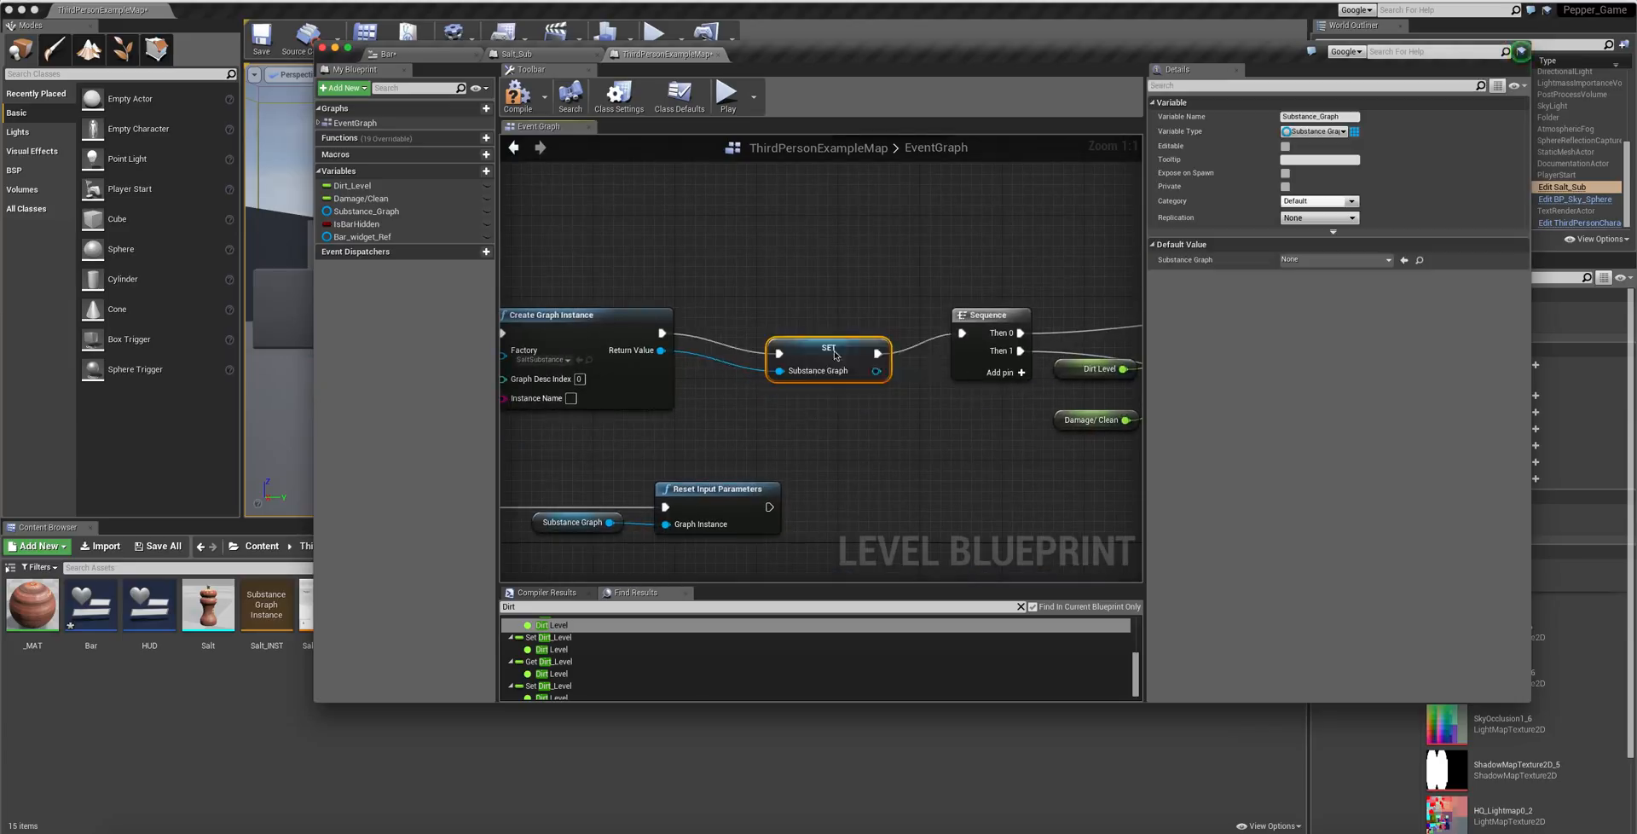
drag(1001, 318, 958, 328)
double_click(1033, 368)
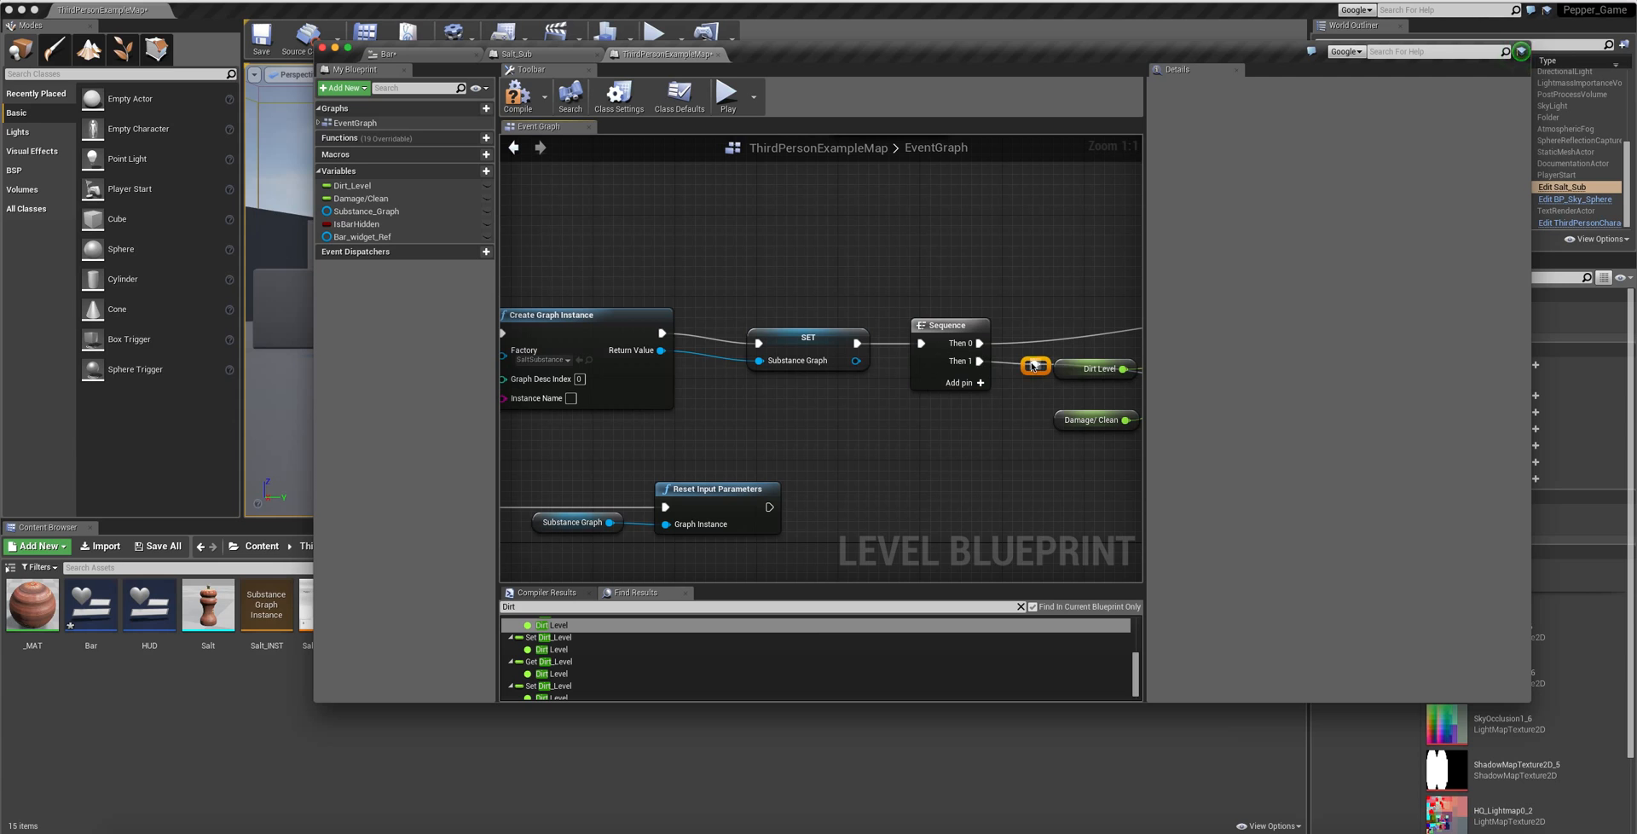
drag(1035, 416, 1054, 461)
right_drag(1056, 458, 552, 330)
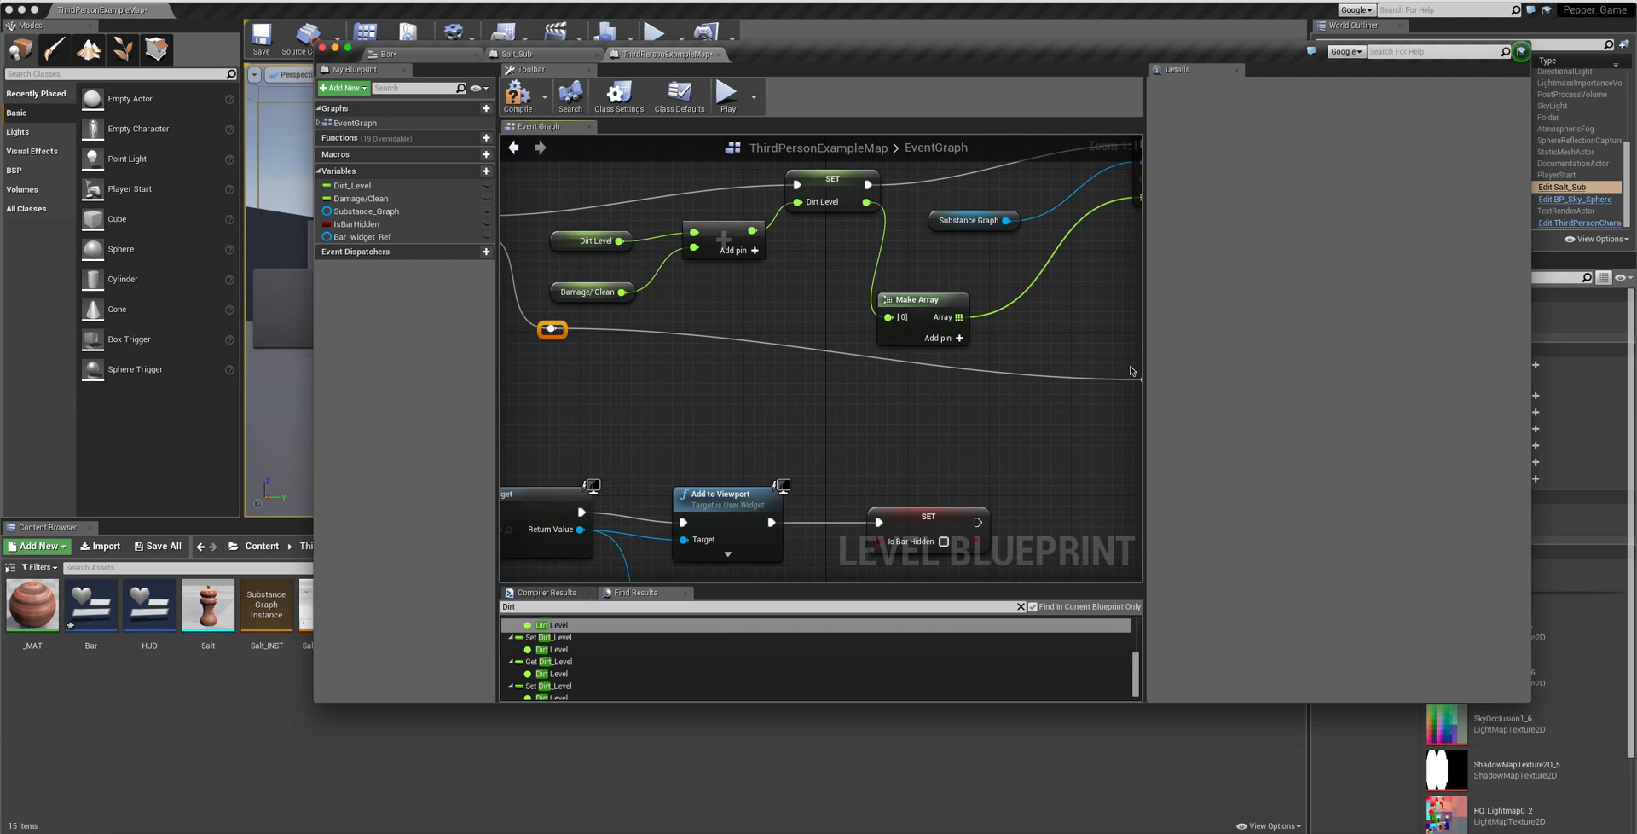
drag(546, 326, 558, 379)
- Compare the Clean chain's subtraction and Set Input Float nodes with the Dirt chain's addition and Sequence nodes
right_drag(712, 202, 986, 493)
right_drag(855, 247, 481, 320)
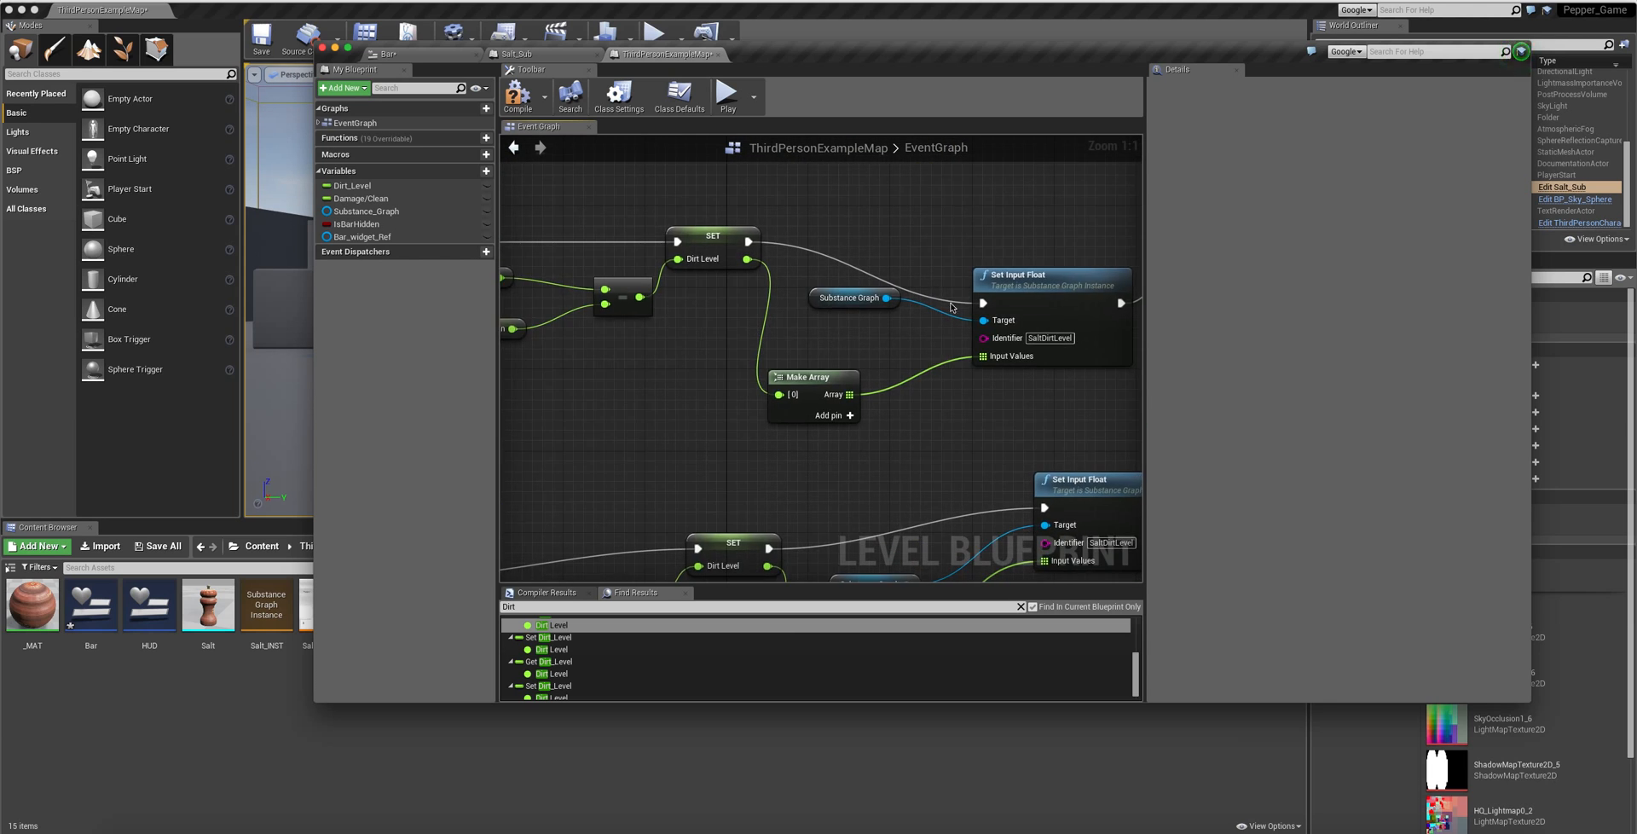
right_drag(936, 375, 921, 180)
right_drag(711, 332, 1007, 252)
right_drag(606, 322, 566, 377)
right_drag(947, 306, 903, 278)
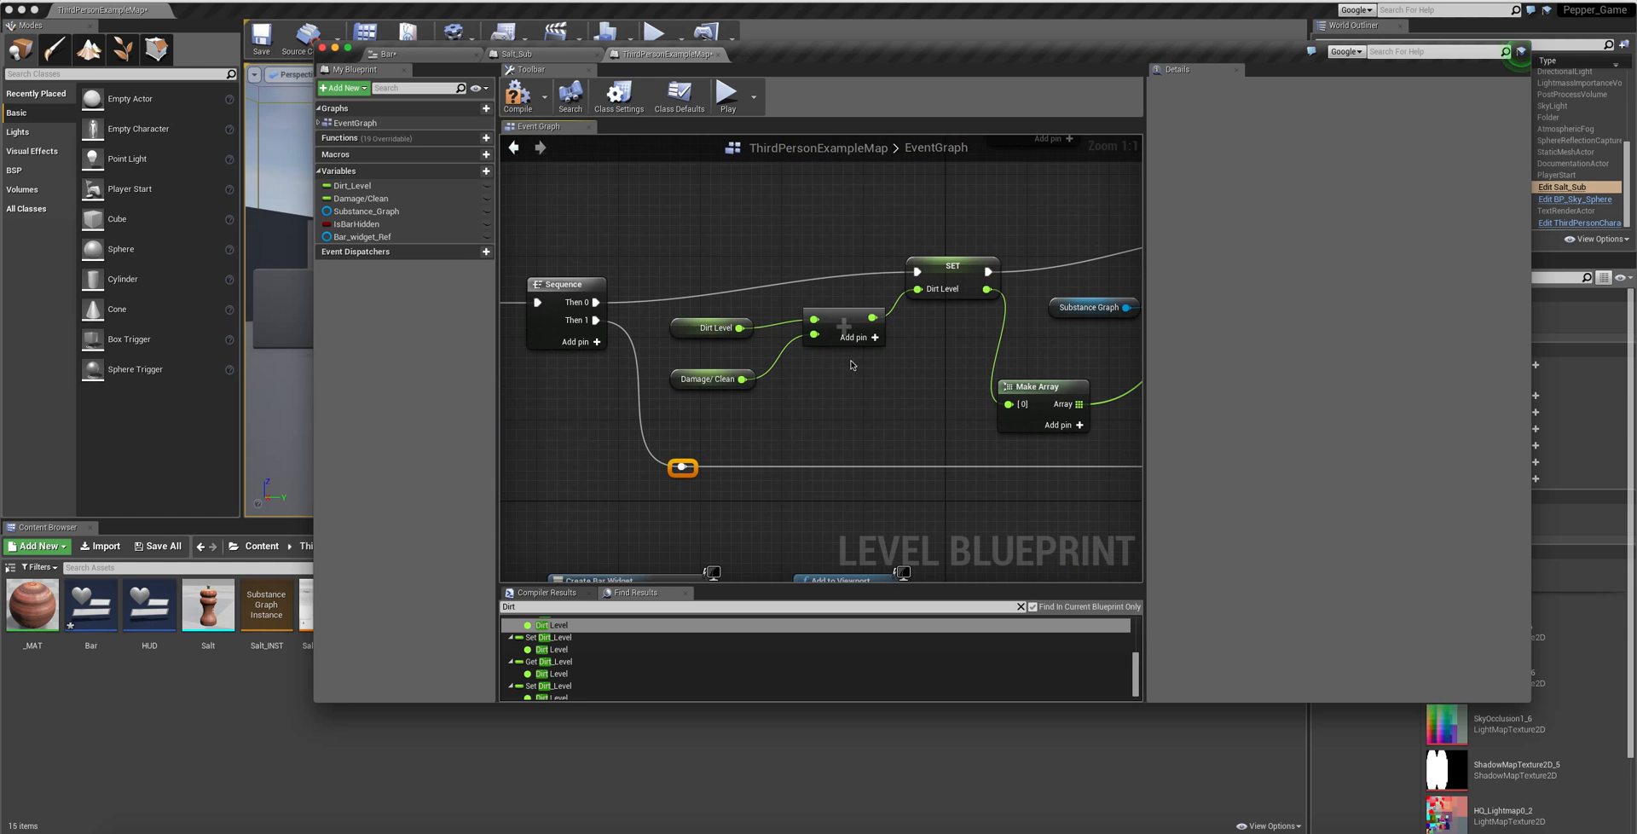
- Inspect the default values of the Dirt Level and Damage/Clean variables feeding the Dirt chain's addition node
click(682, 327)
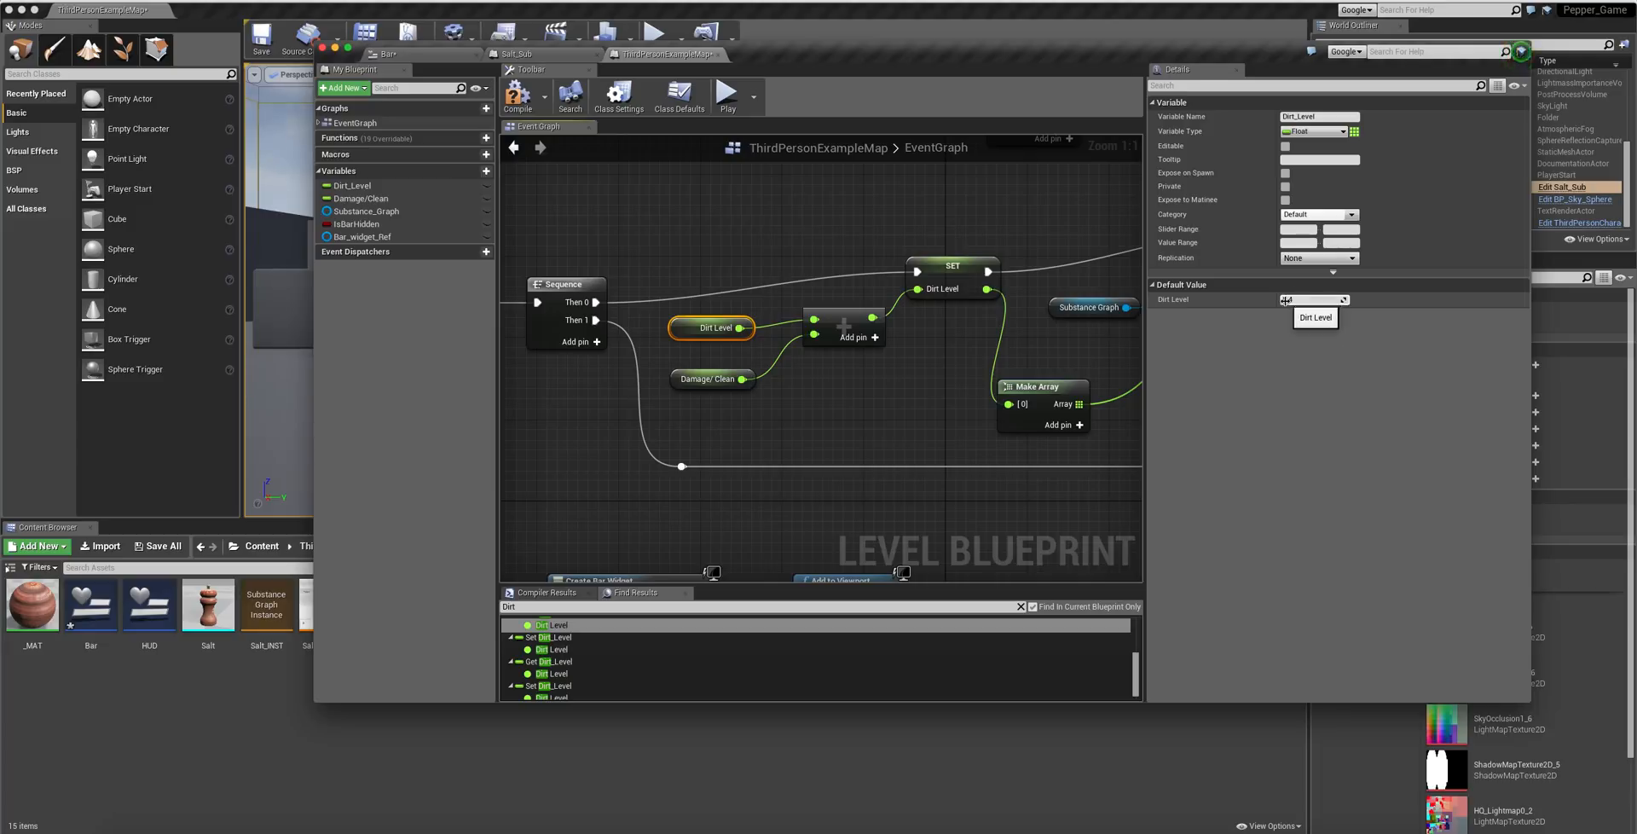
click(708, 379)
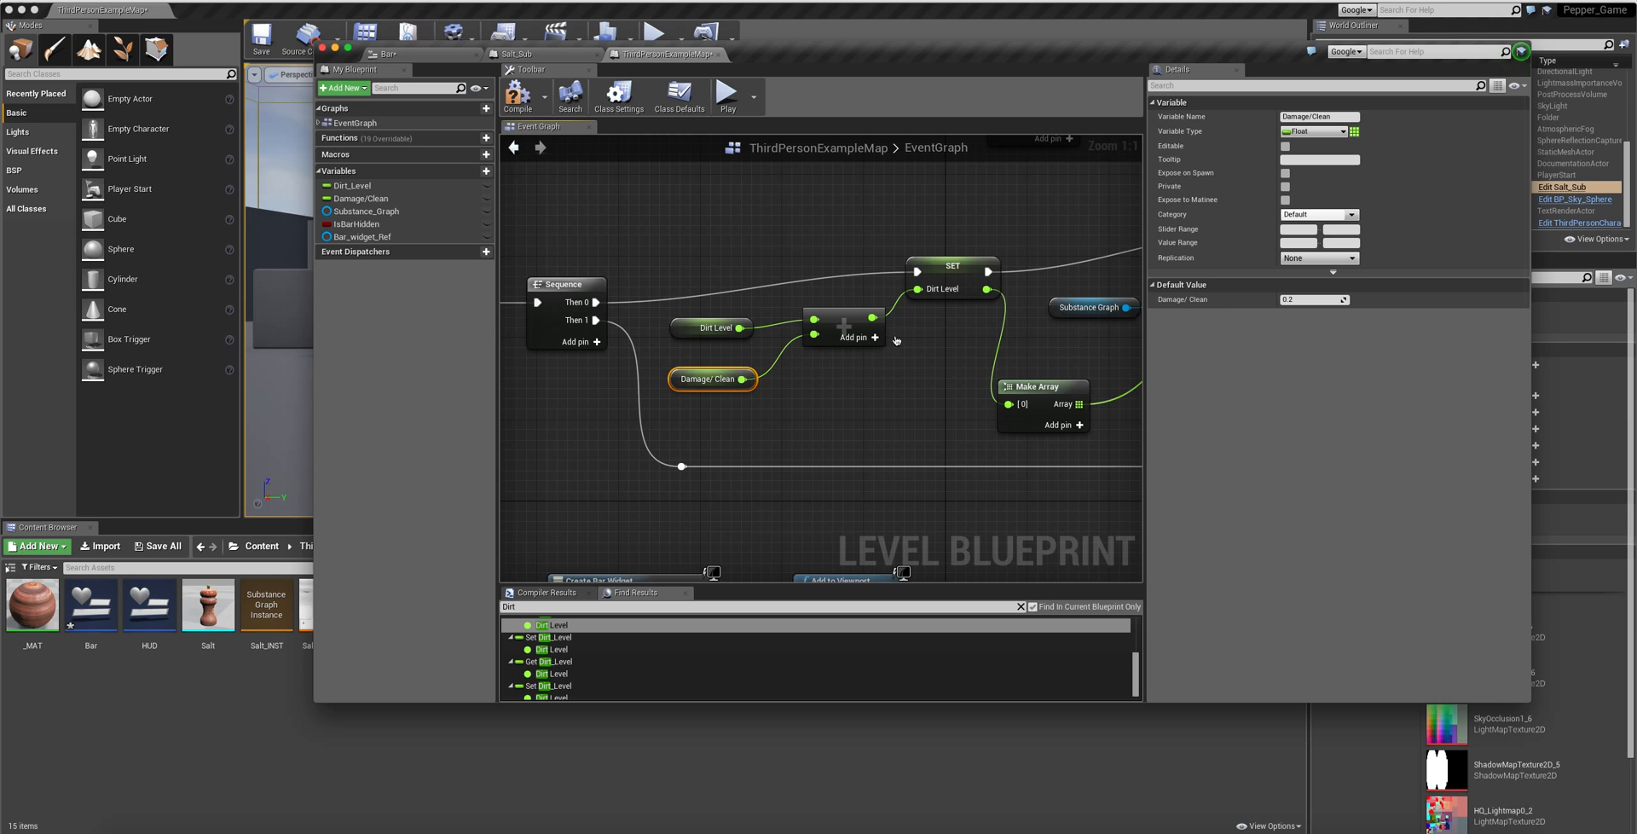
right_drag(949, 385, 883, 343)
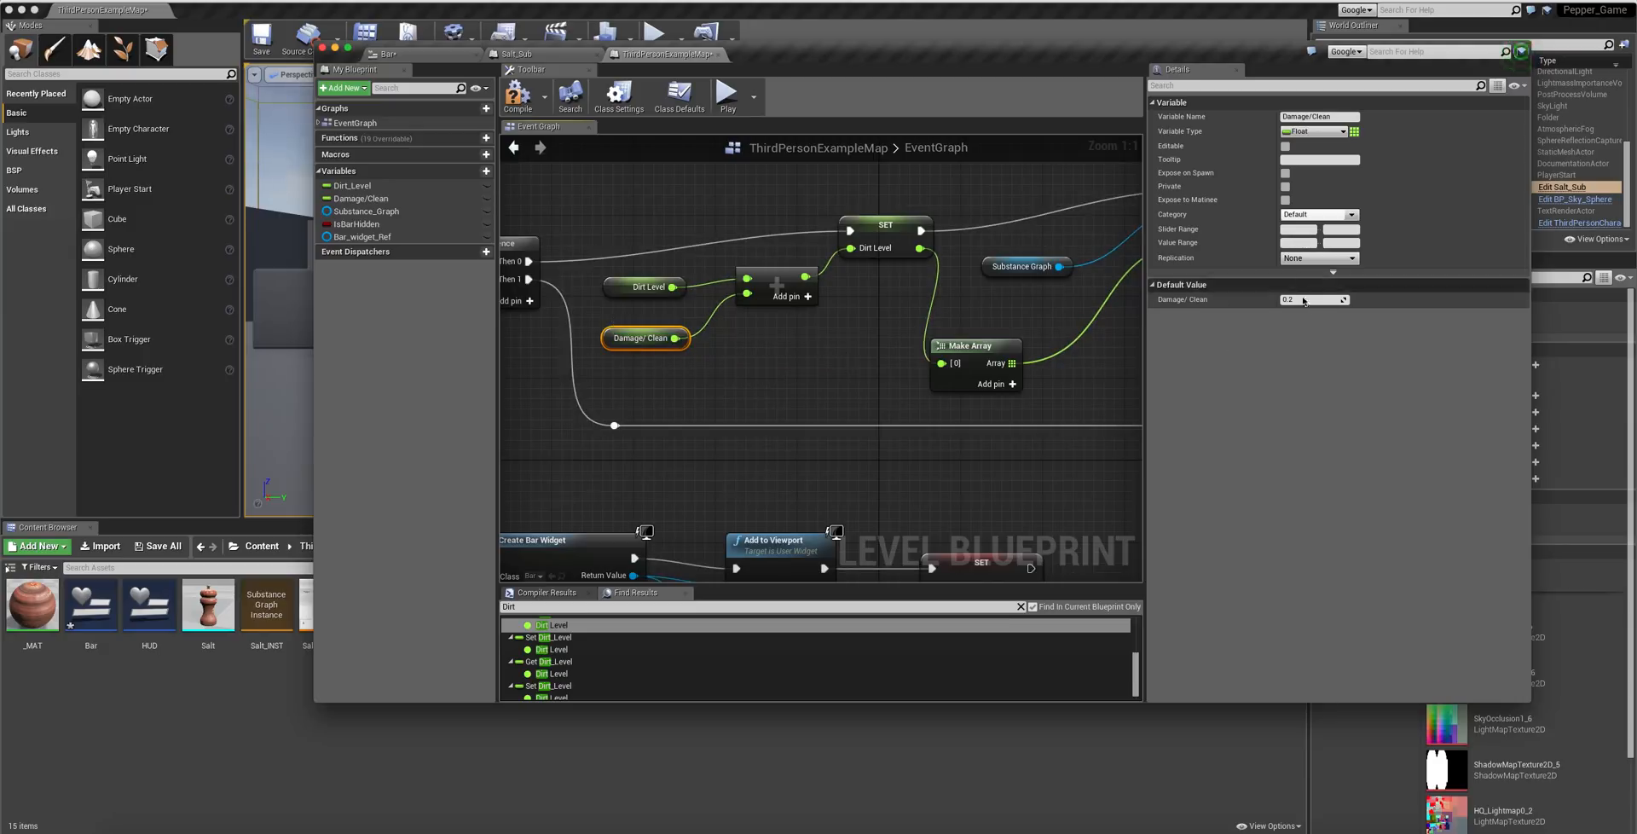
- Lower the addition node slightly and raise the SET Dirt Level node in line with Set Input Float in the Dirt chain
drag(770, 292, 774, 312)
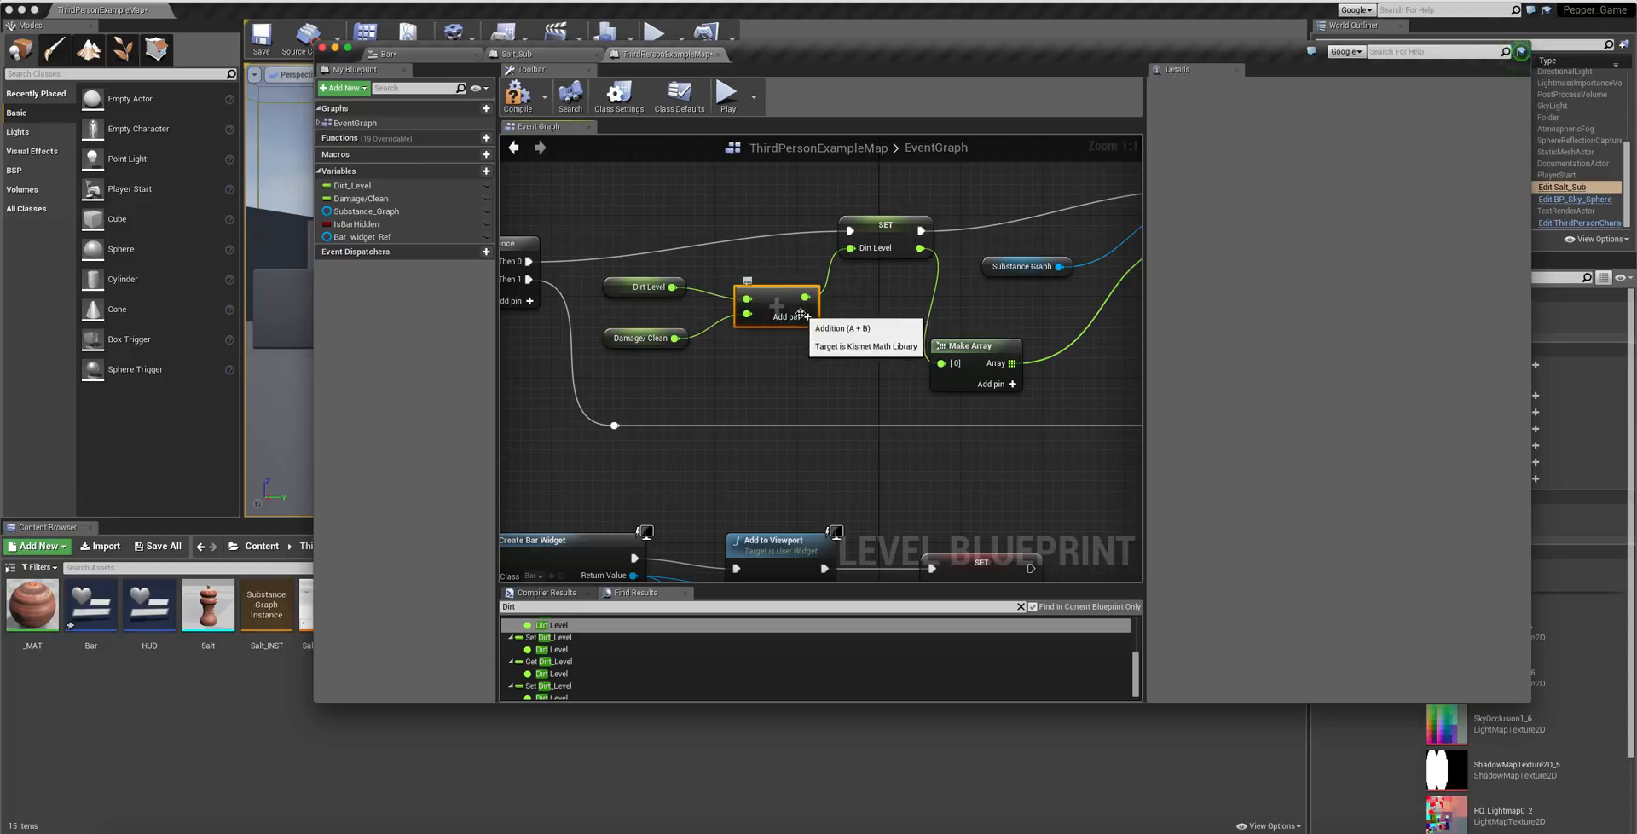
drag(884, 240, 895, 199)
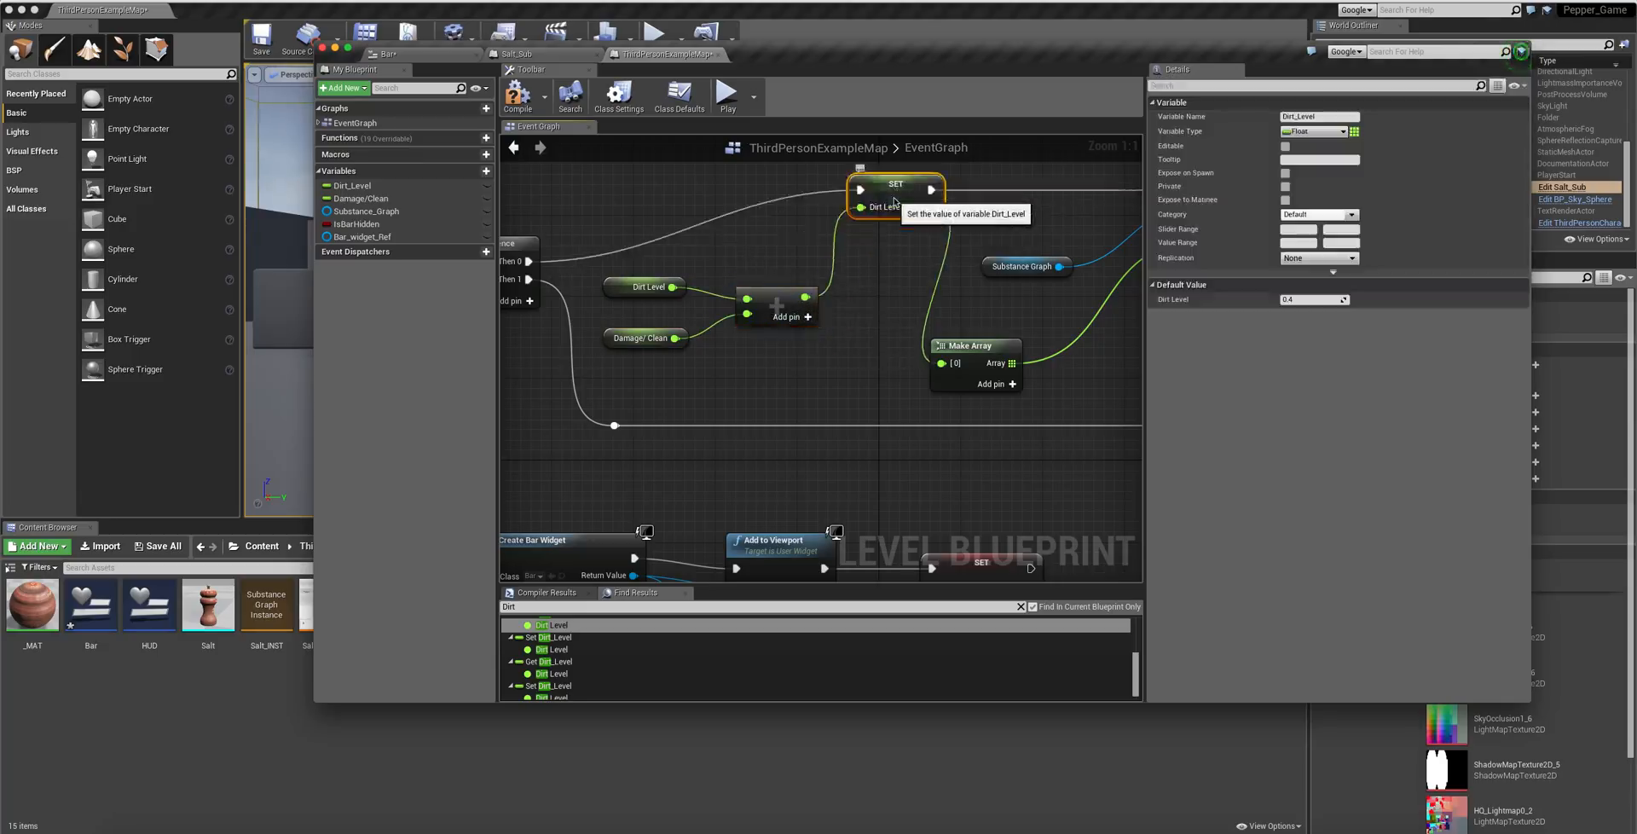
right_drag(1038, 329, 811, 370)
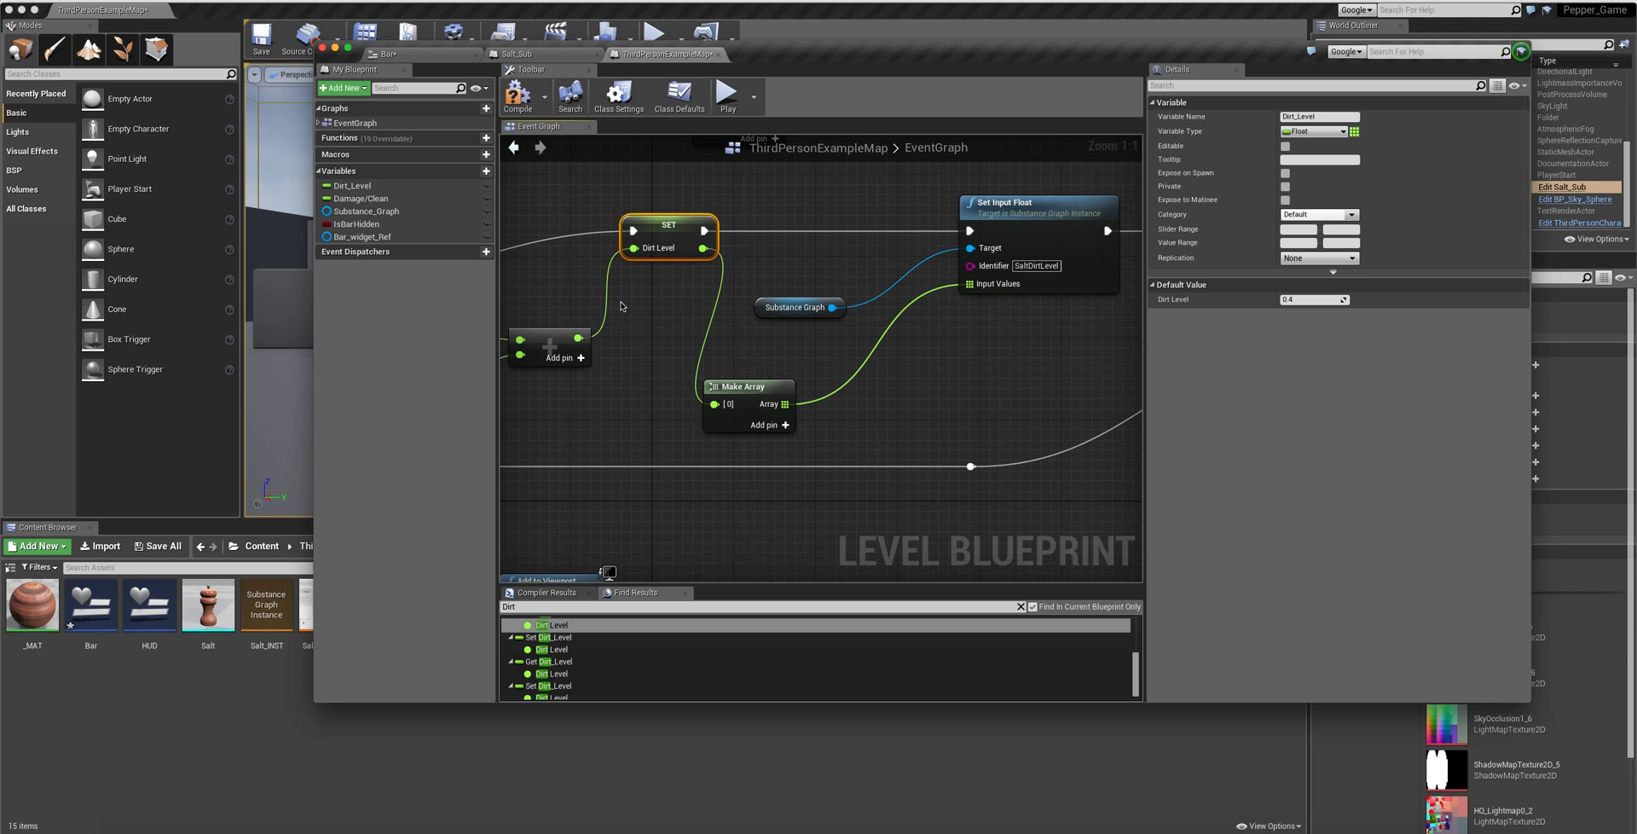
right_drag(621, 306, 729, 311)
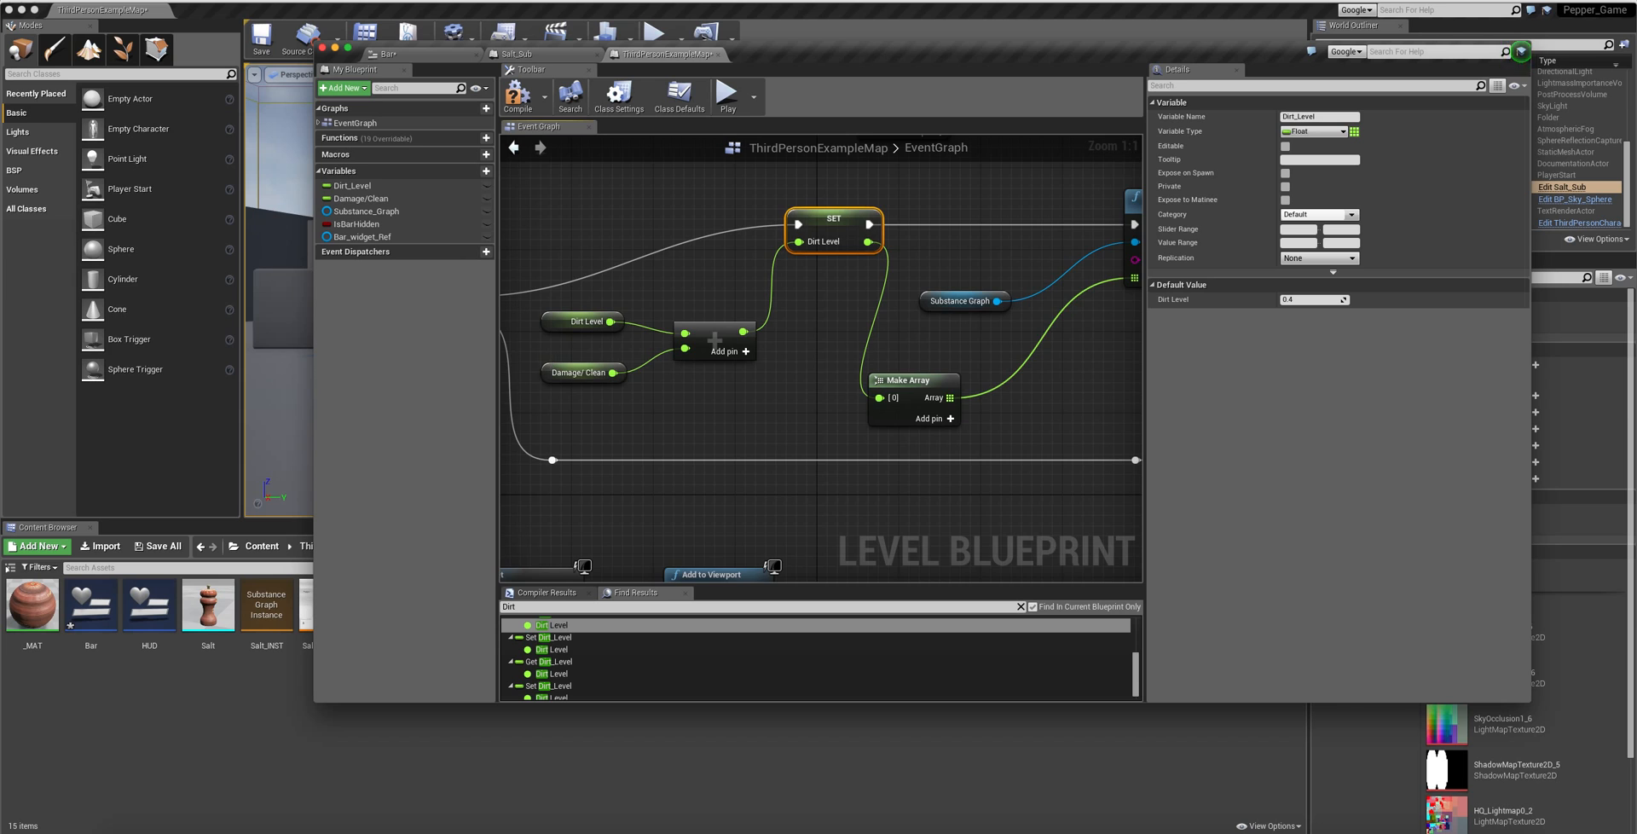
right_drag(533, 204, 666, 192)
right_drag(606, 362, 796, 400)
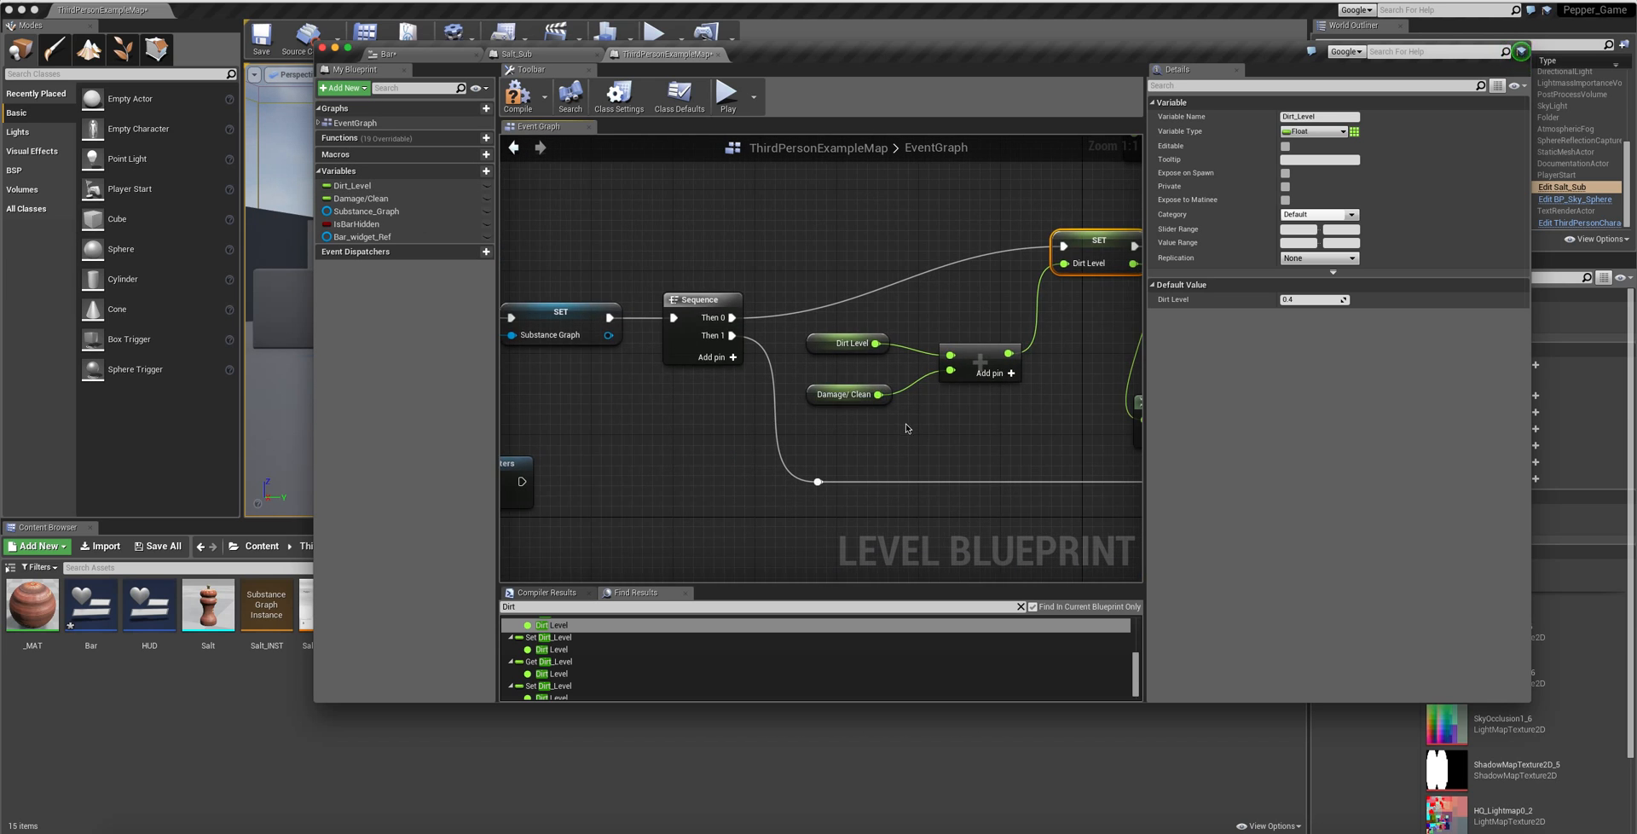
- Check the default value of the Damage/Clean variable that feeds the Dirt chain's addition node
right_drag(906, 428, 836, 430)
click(776, 397)
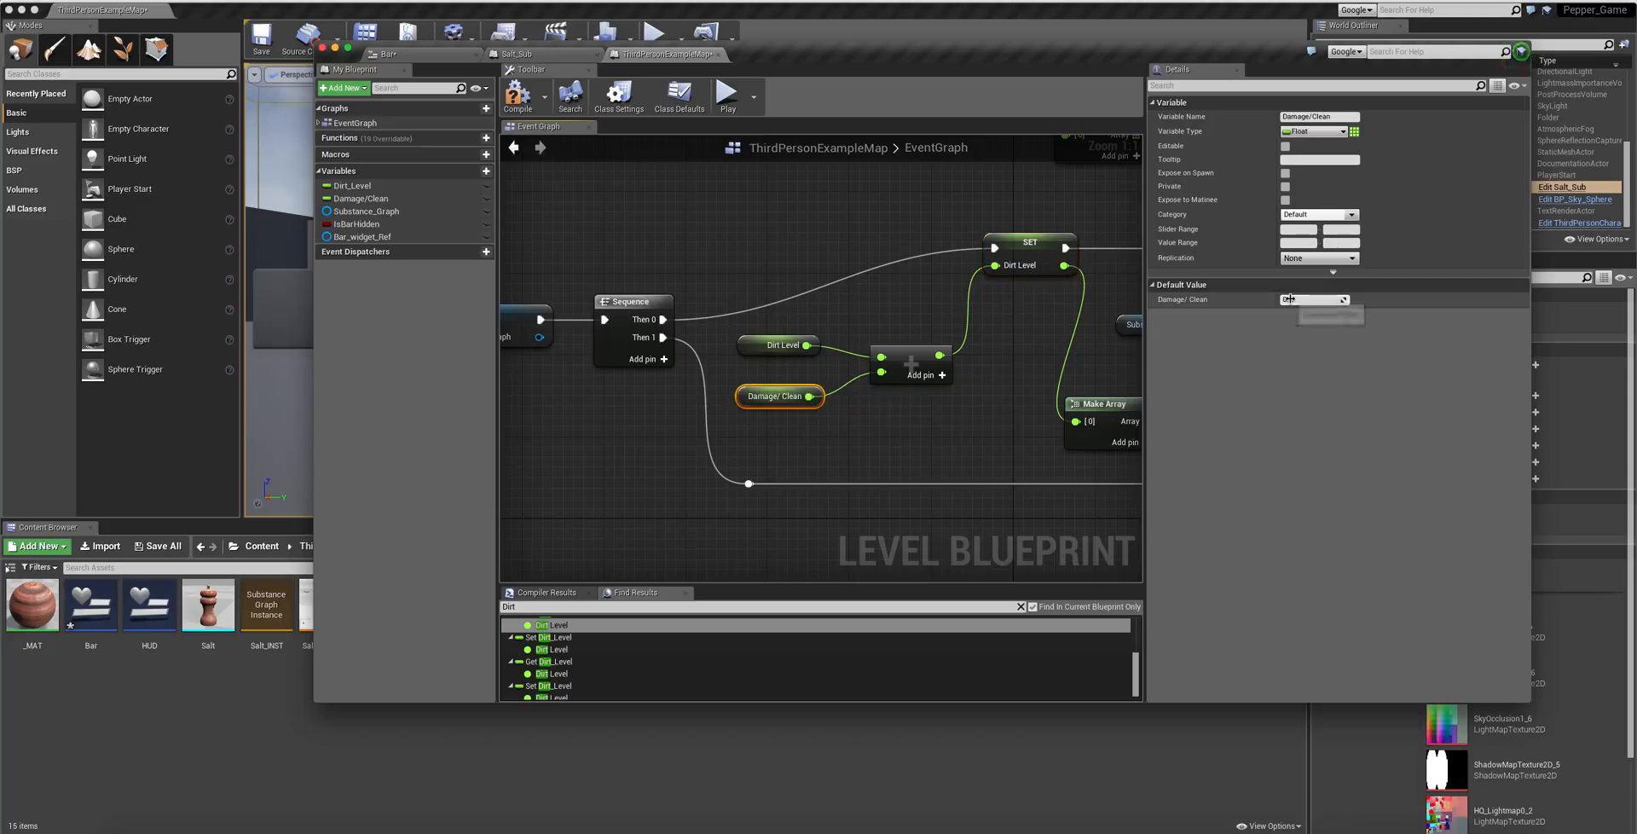
right_drag(1119, 316, 864, 307)
- Shift the Make Array node slightly and raise the SET Dirt Level node in the Dirt chain
drag(860, 400, 895, 389)
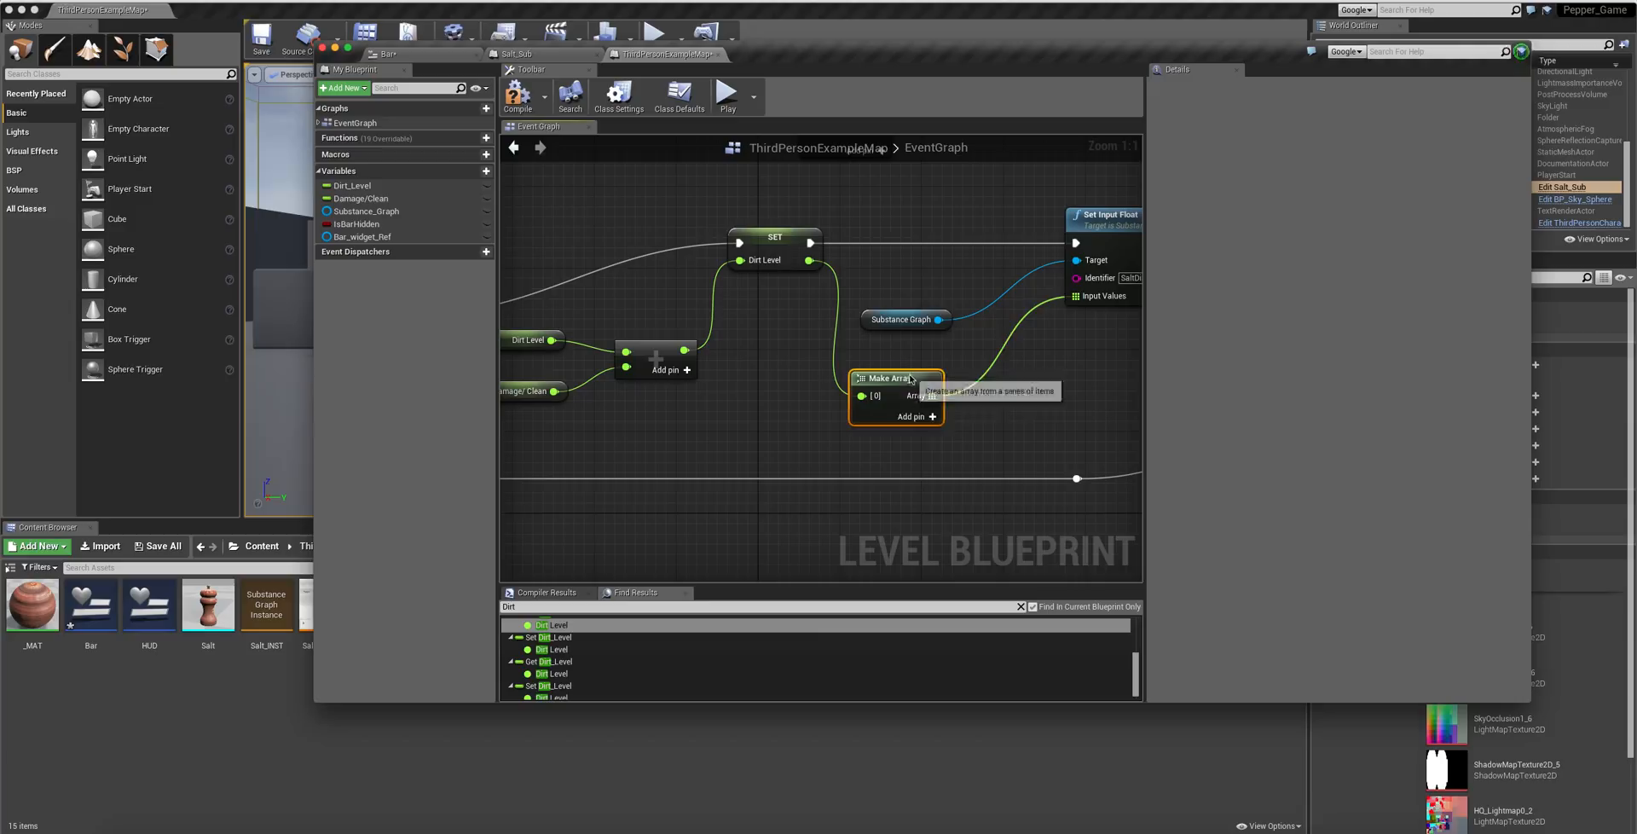
right_drag(905, 388, 787, 400)
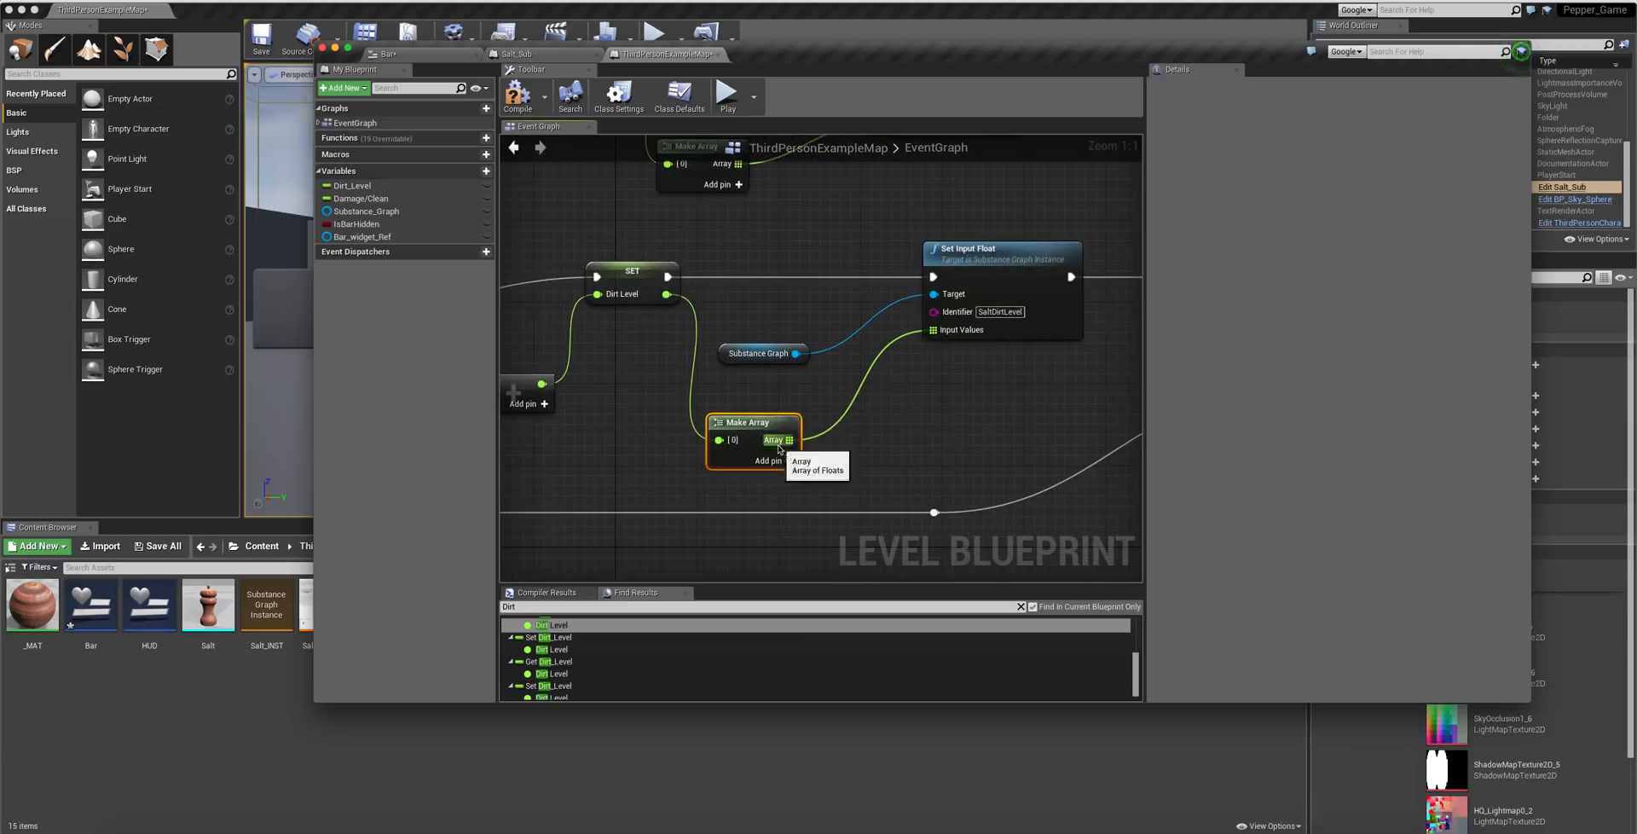
click(939, 289)
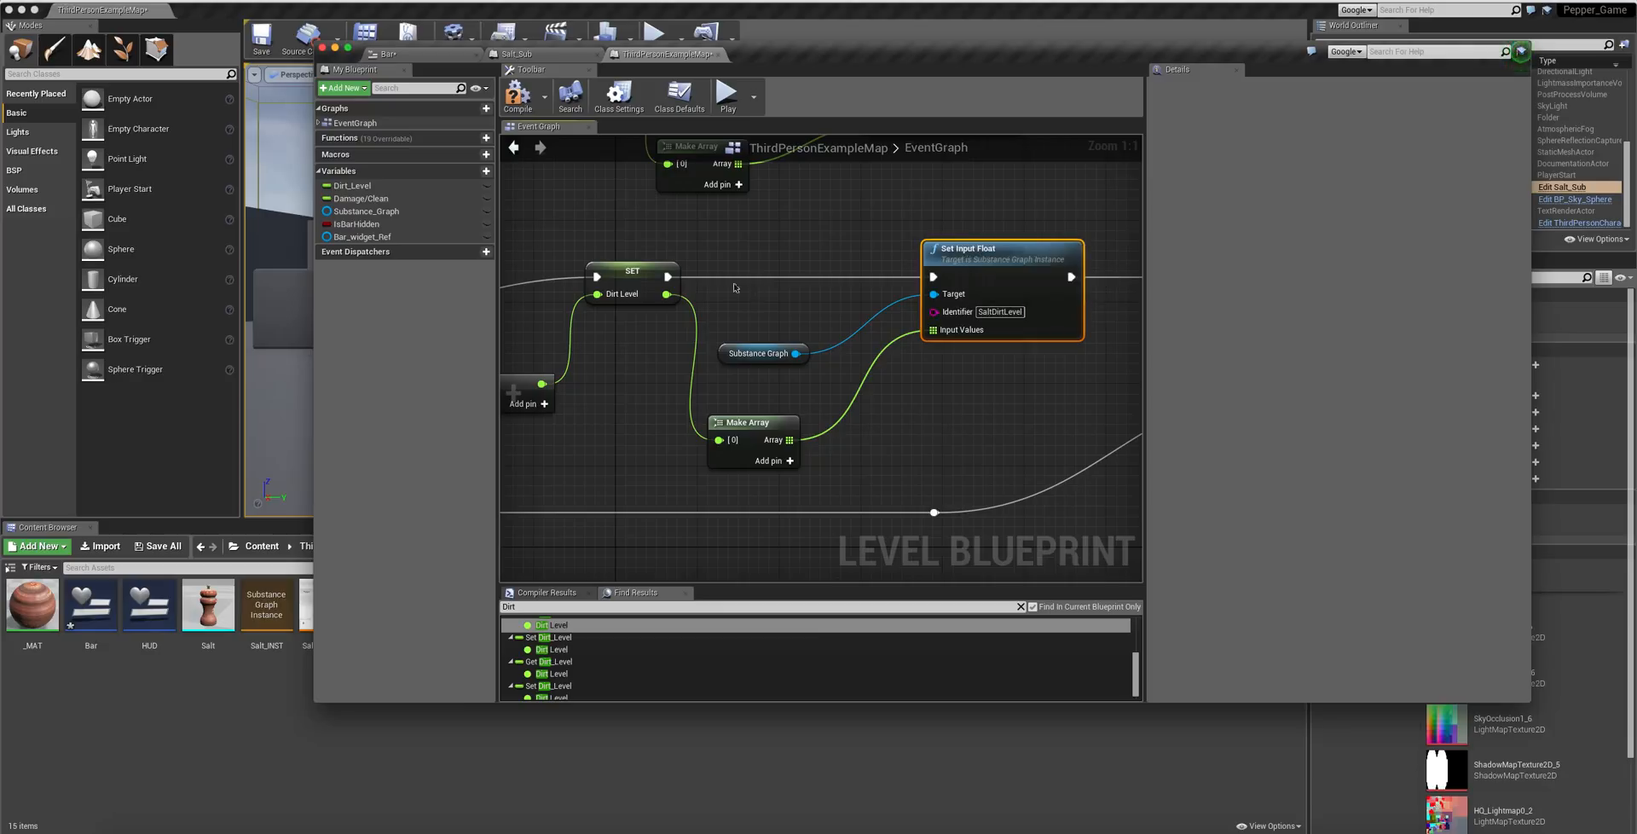
drag(678, 281, 679, 269)
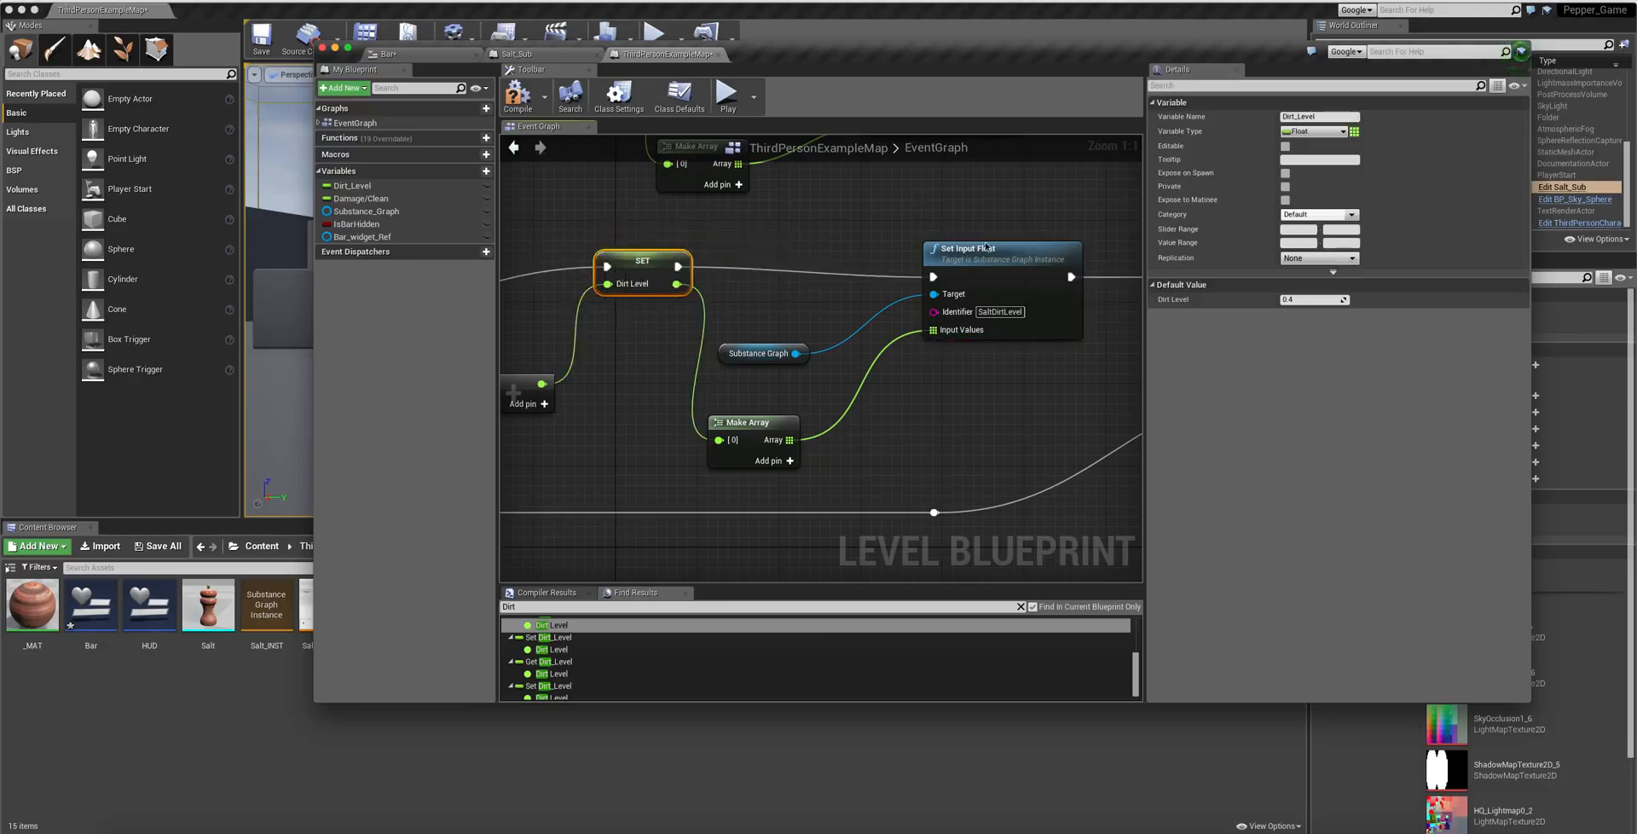
- Search for "set input" among the executable actions that can follow the SET Dirt Level node
drag(677, 267, 797, 227)
text(s)
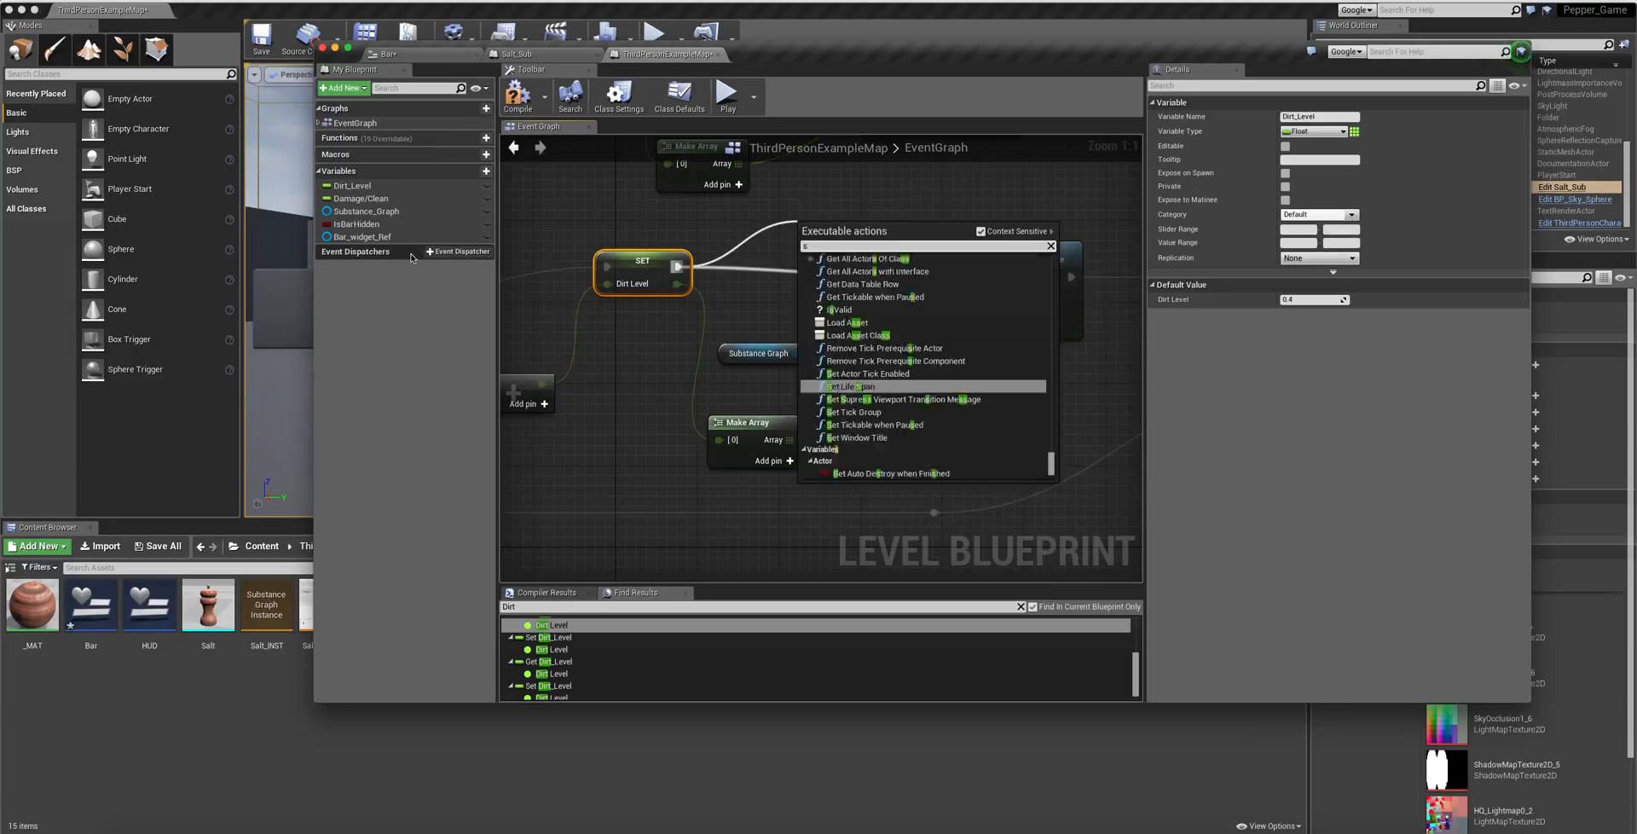
text(et i)
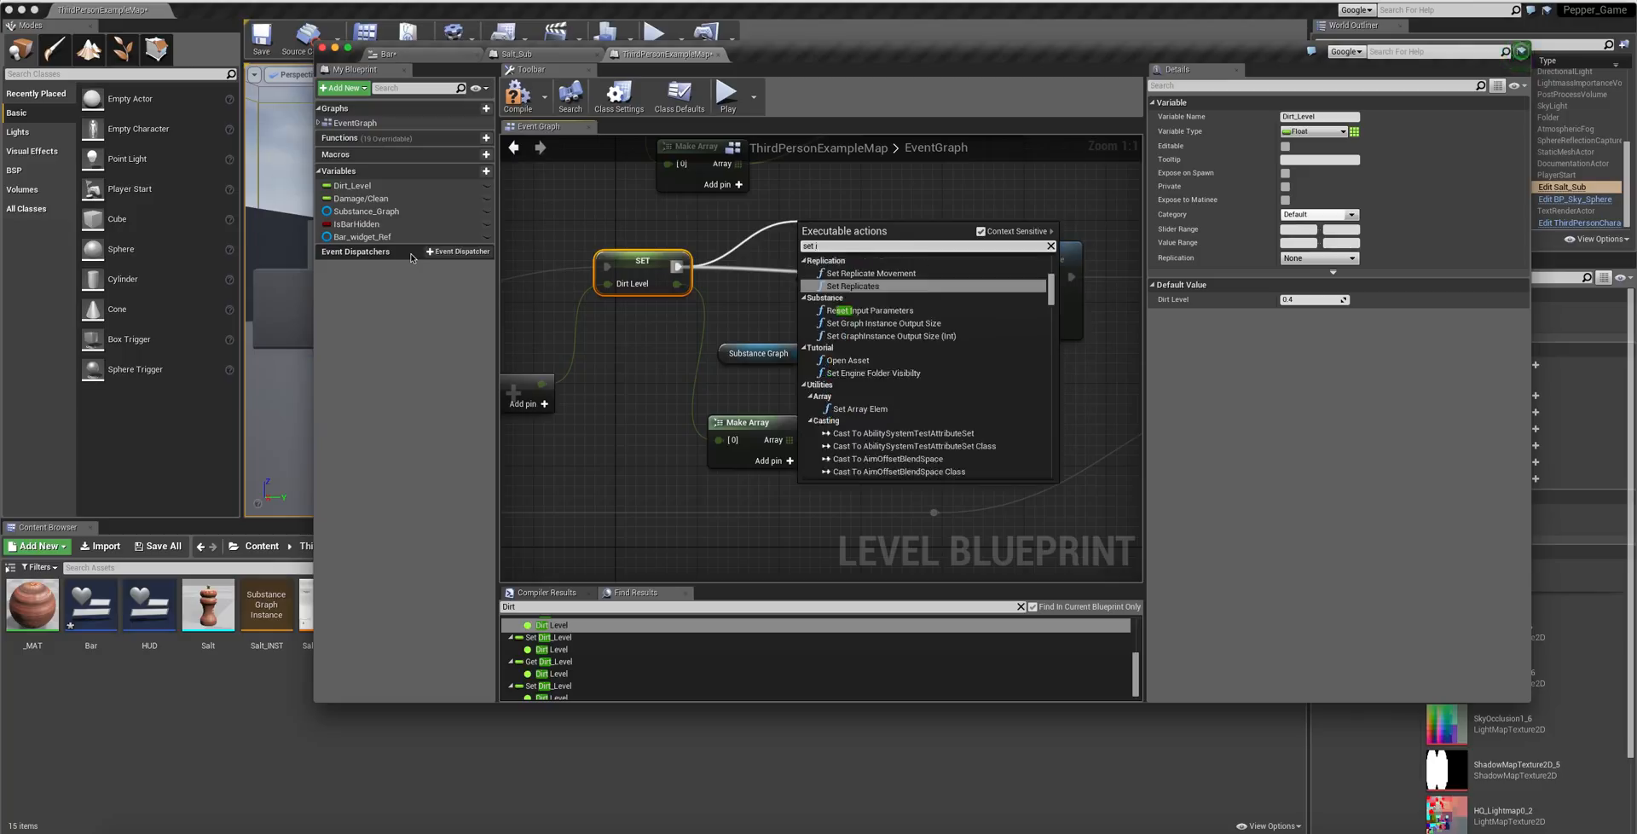
text(nput)
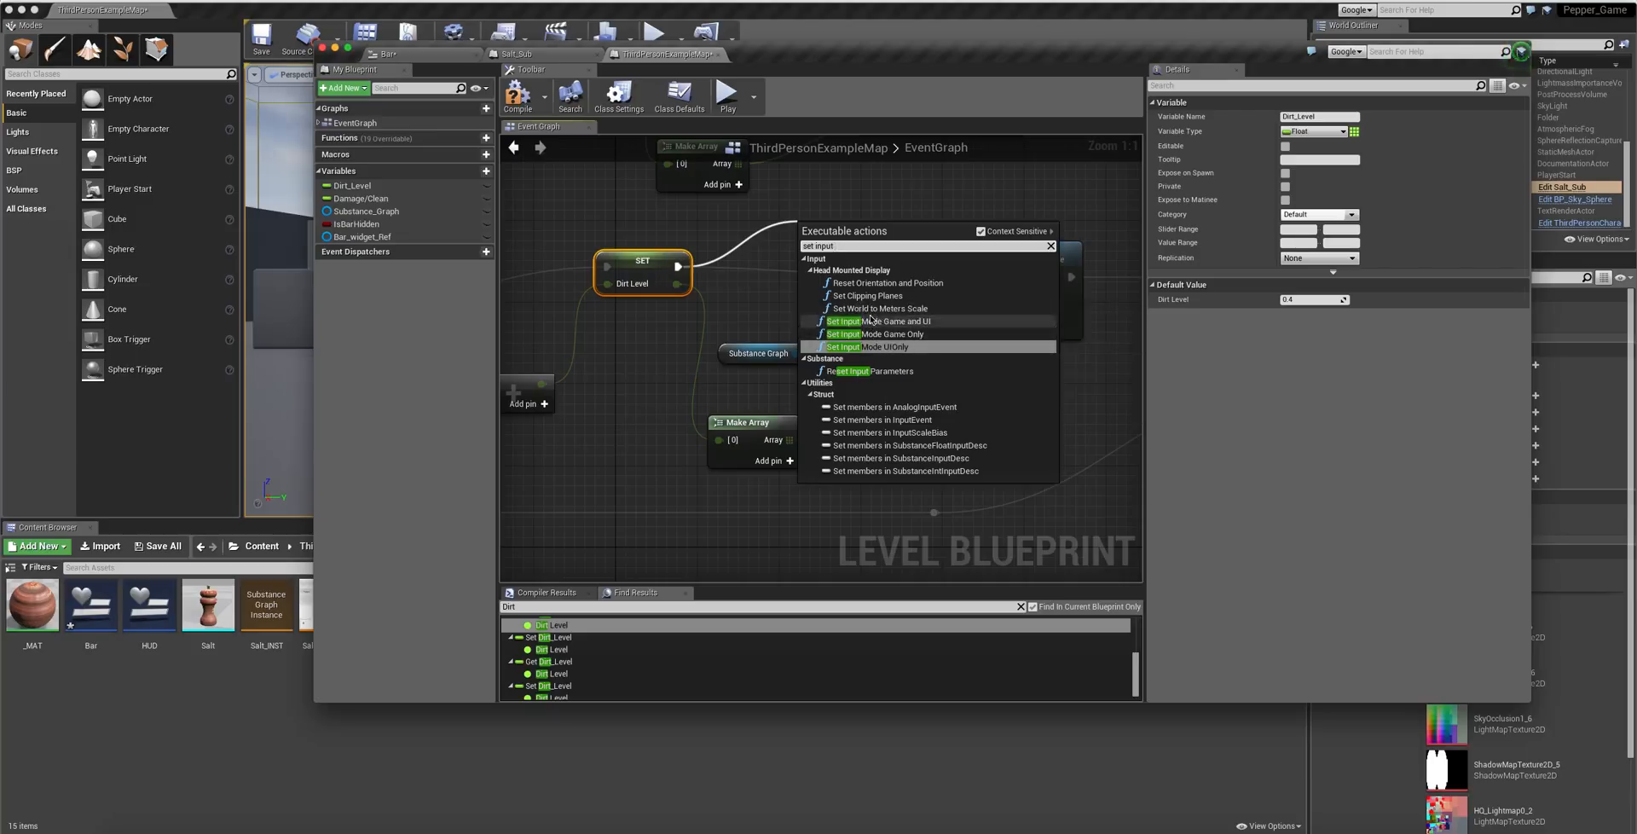
click(804, 209)
- Search all blueprint actions for "set input float" and turn off the Context Sensitive filter
right_click(798, 225)
scroll(798, 225, down, 10)
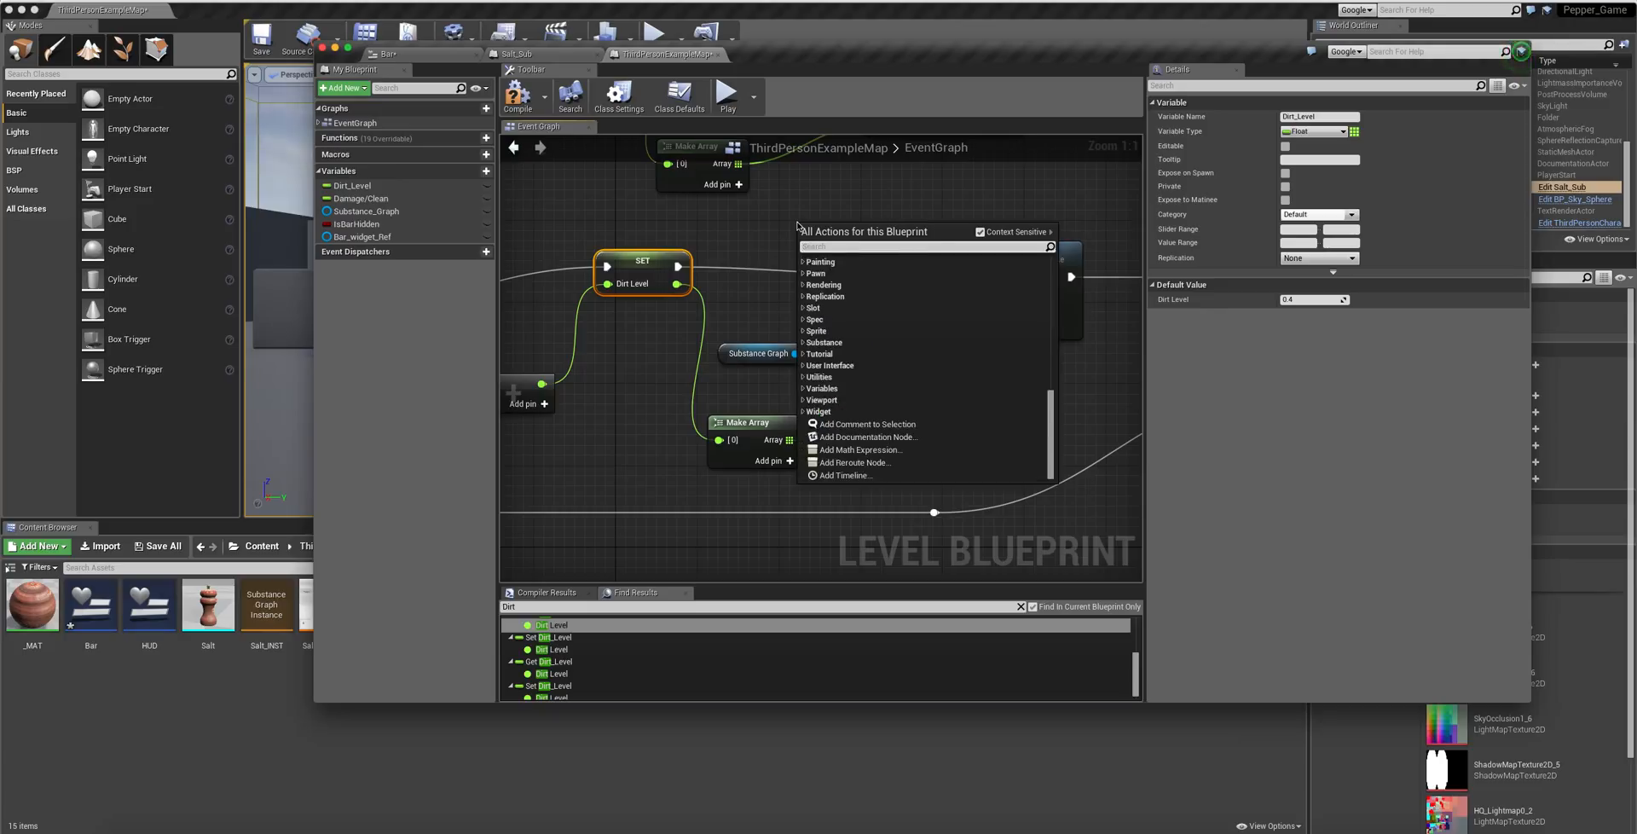
text(set input float)
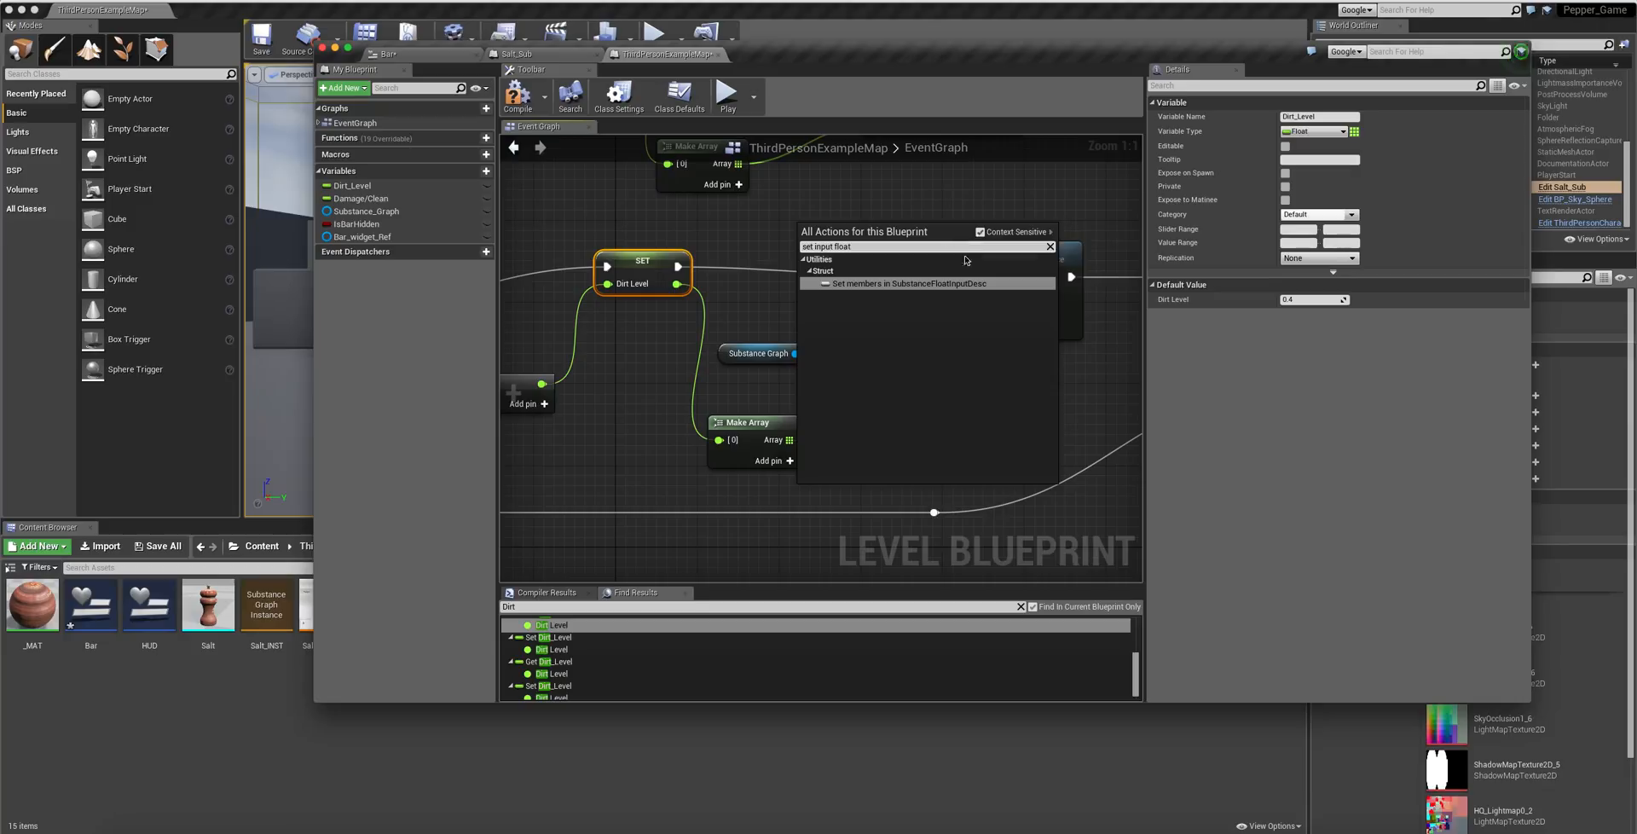
click(980, 232)
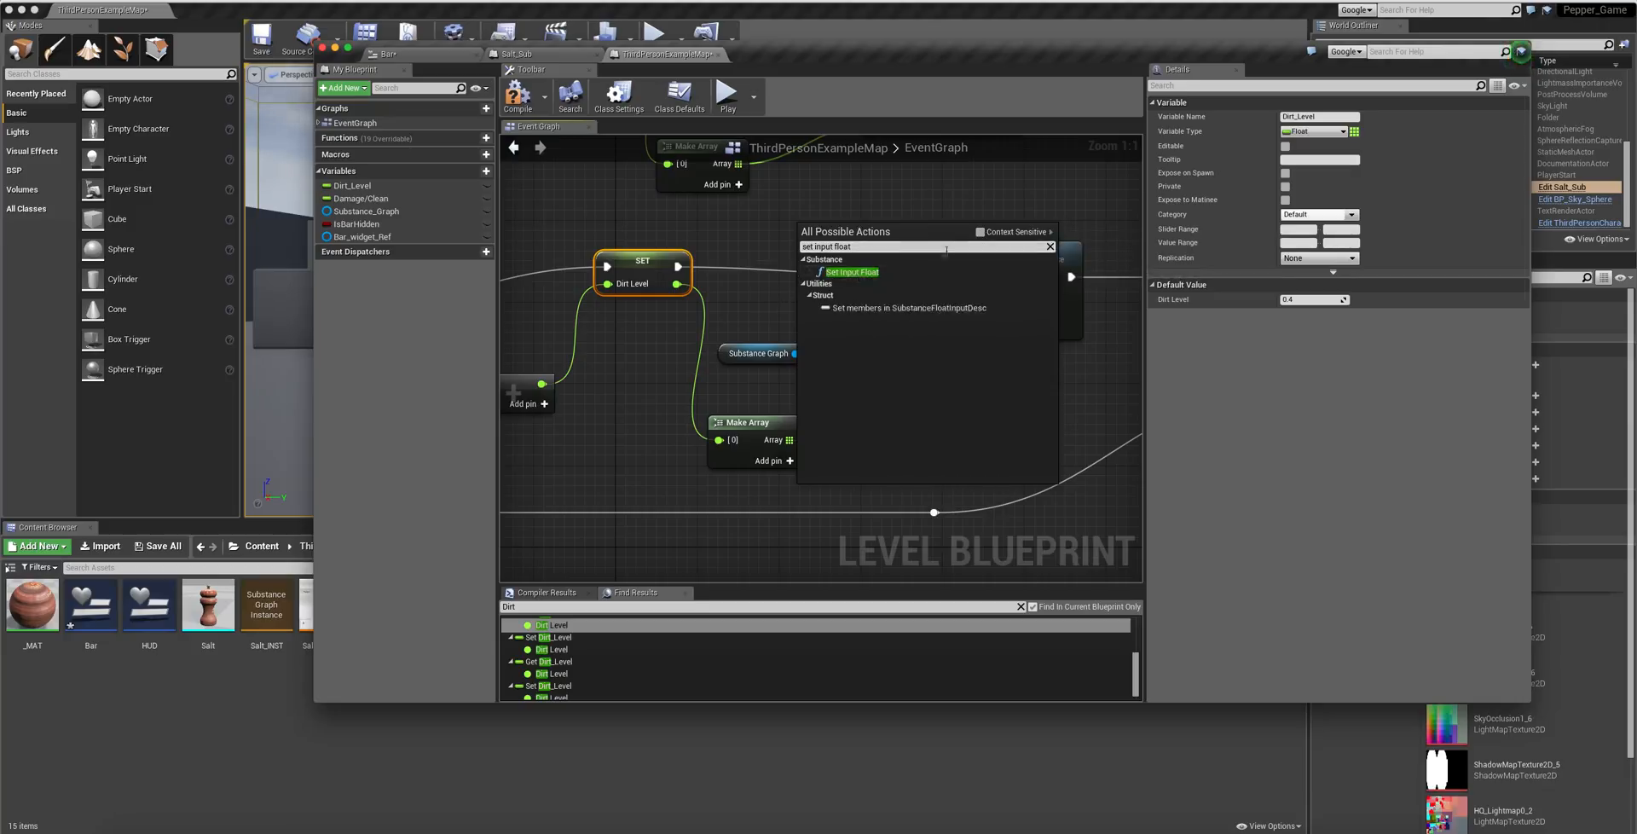
- Add an extra Set Input Float node above the Dirt chain's execution wire and delete it again
click(873, 273)
drag(852, 234, 803, 205)
key(Delete)
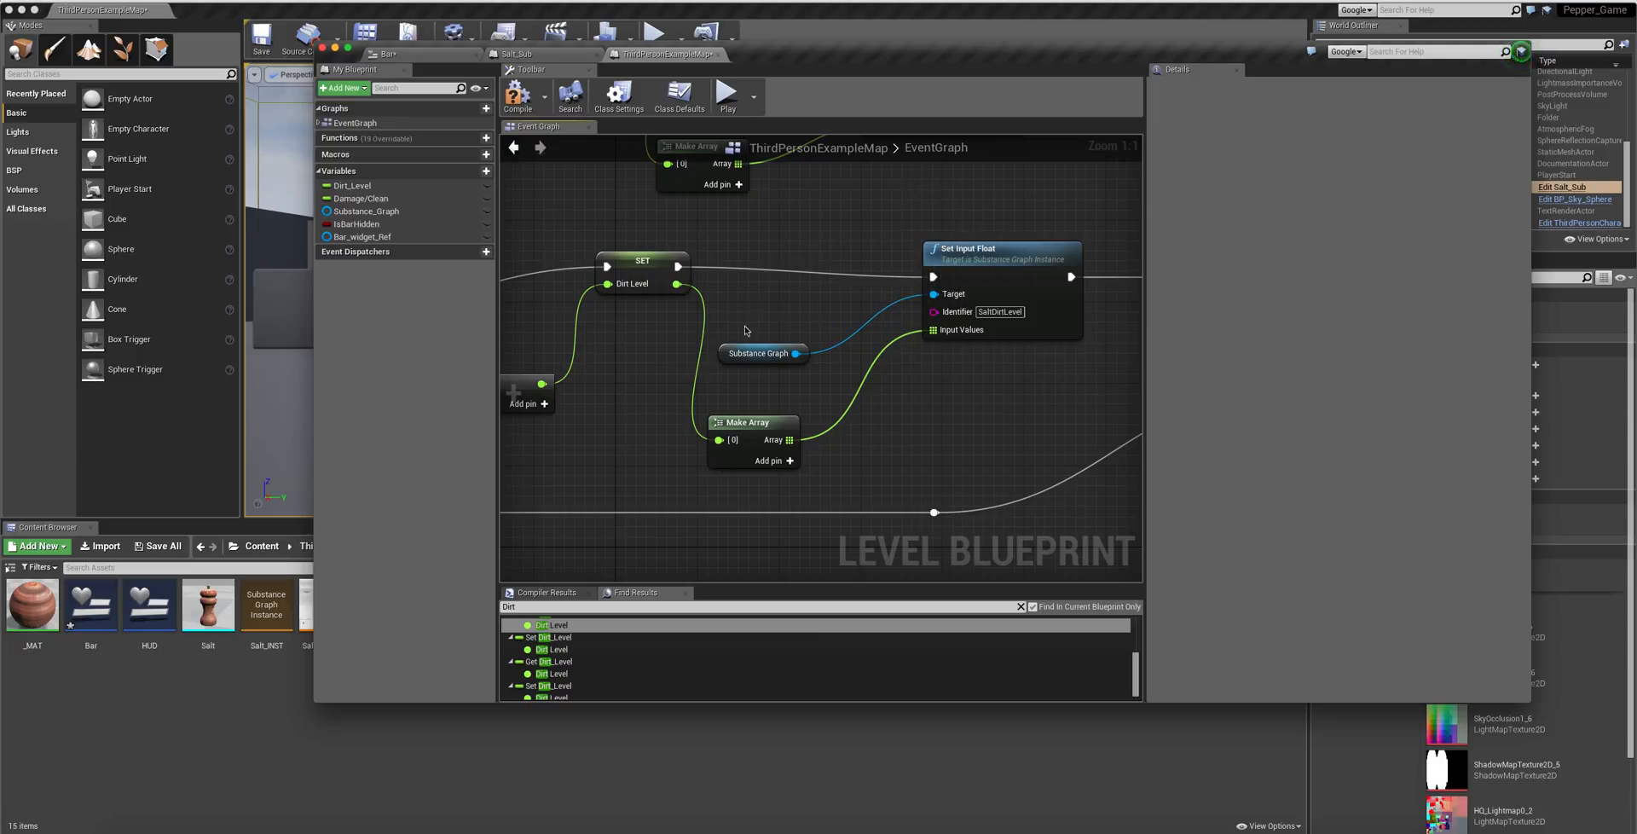
- Move the Substance Graph getter nearer to Set Input Float and try placing SET nodes for the Substance_Graph variable, deleting each one
drag(741, 350, 792, 309)
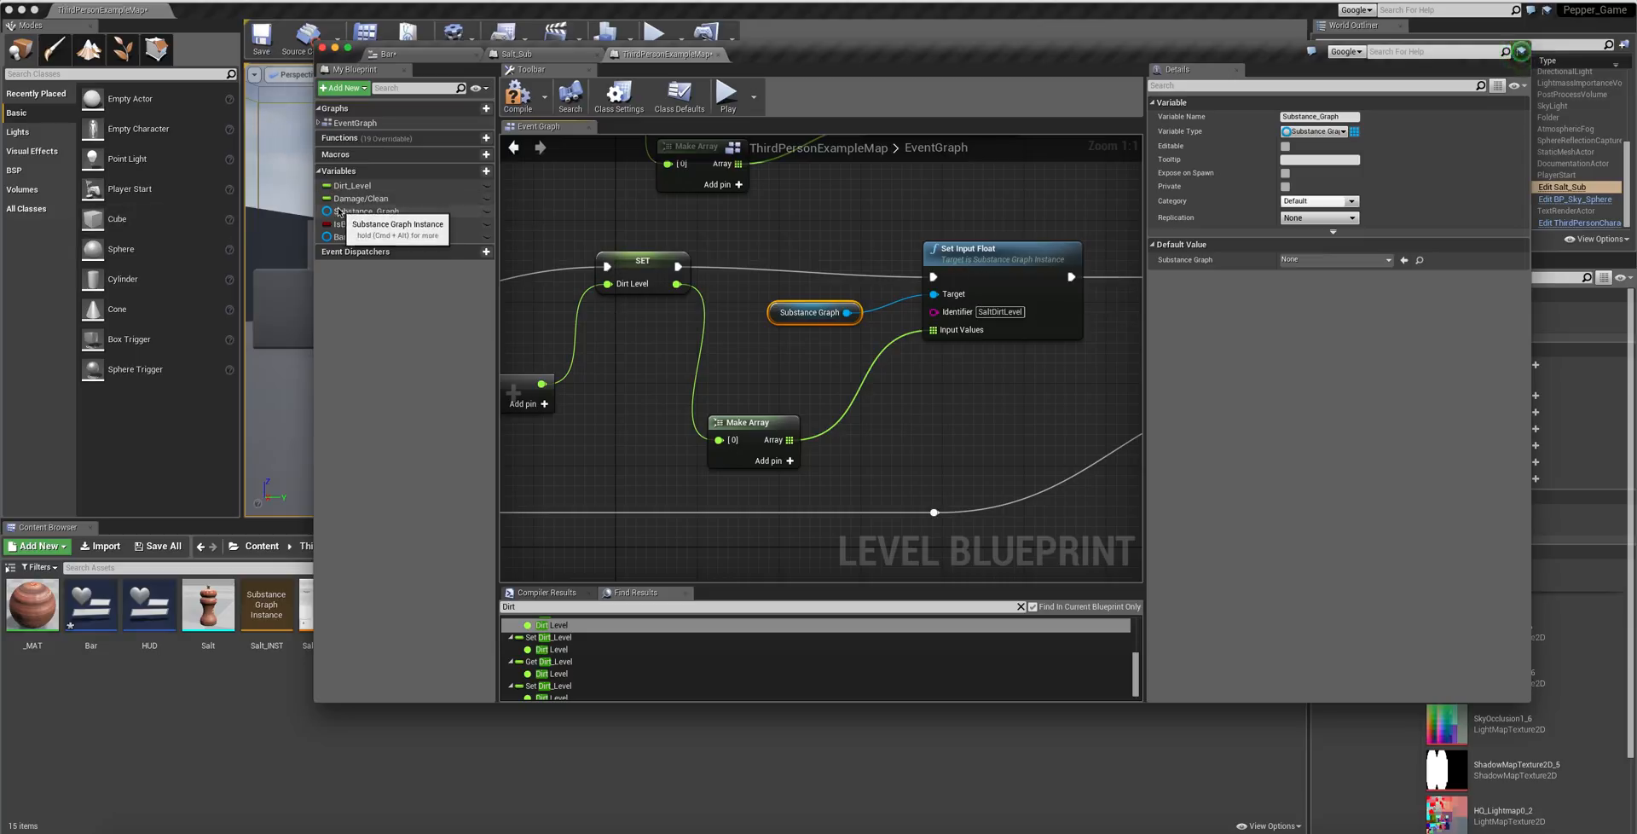
alt+drag(339, 211, 805, 217)
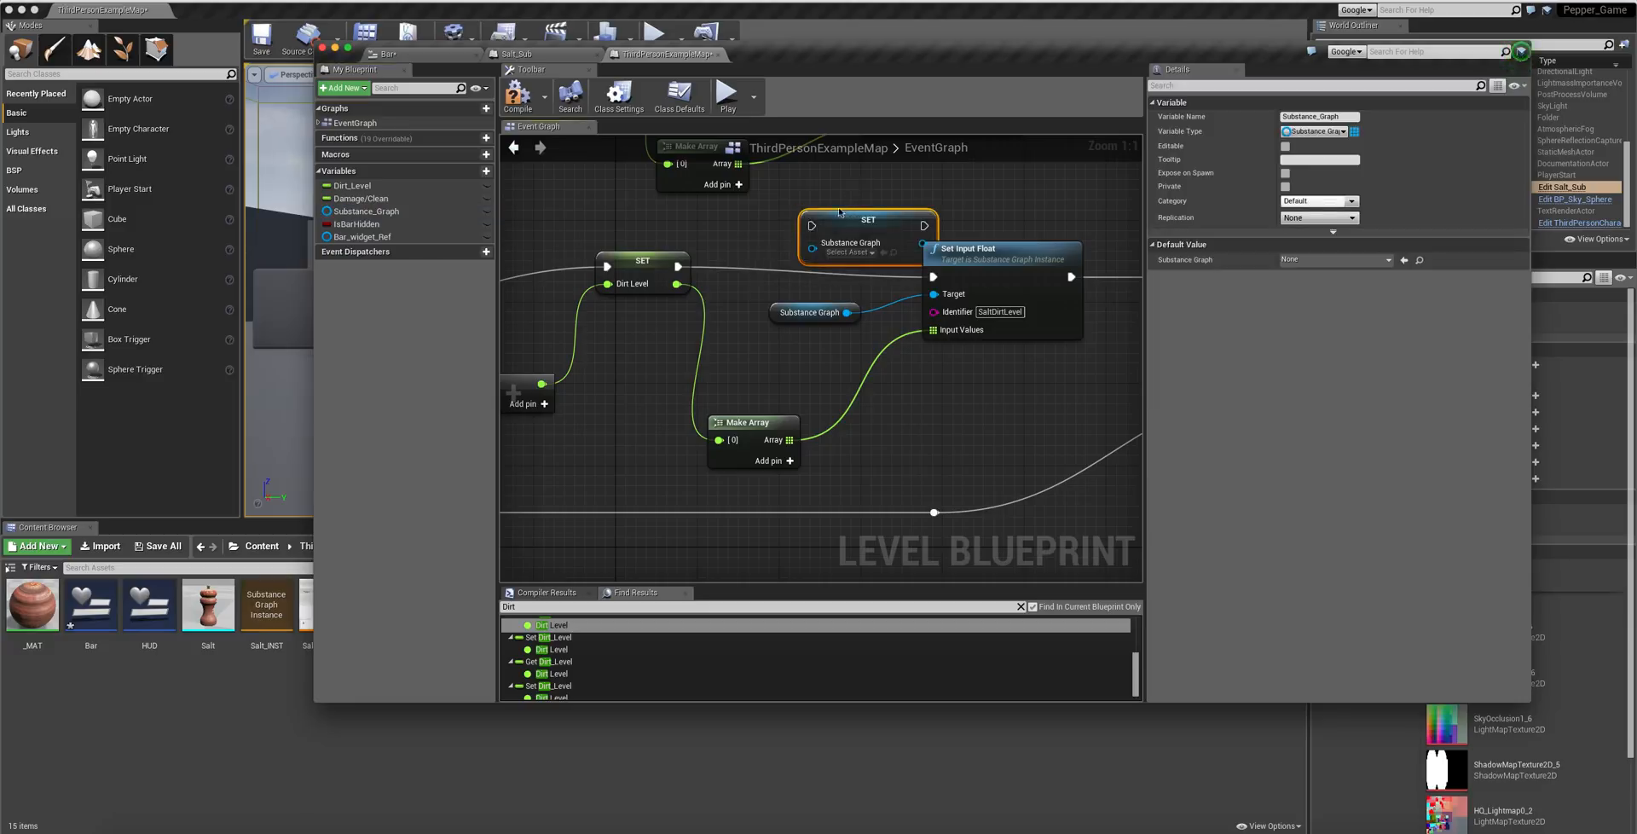
key(Delete)
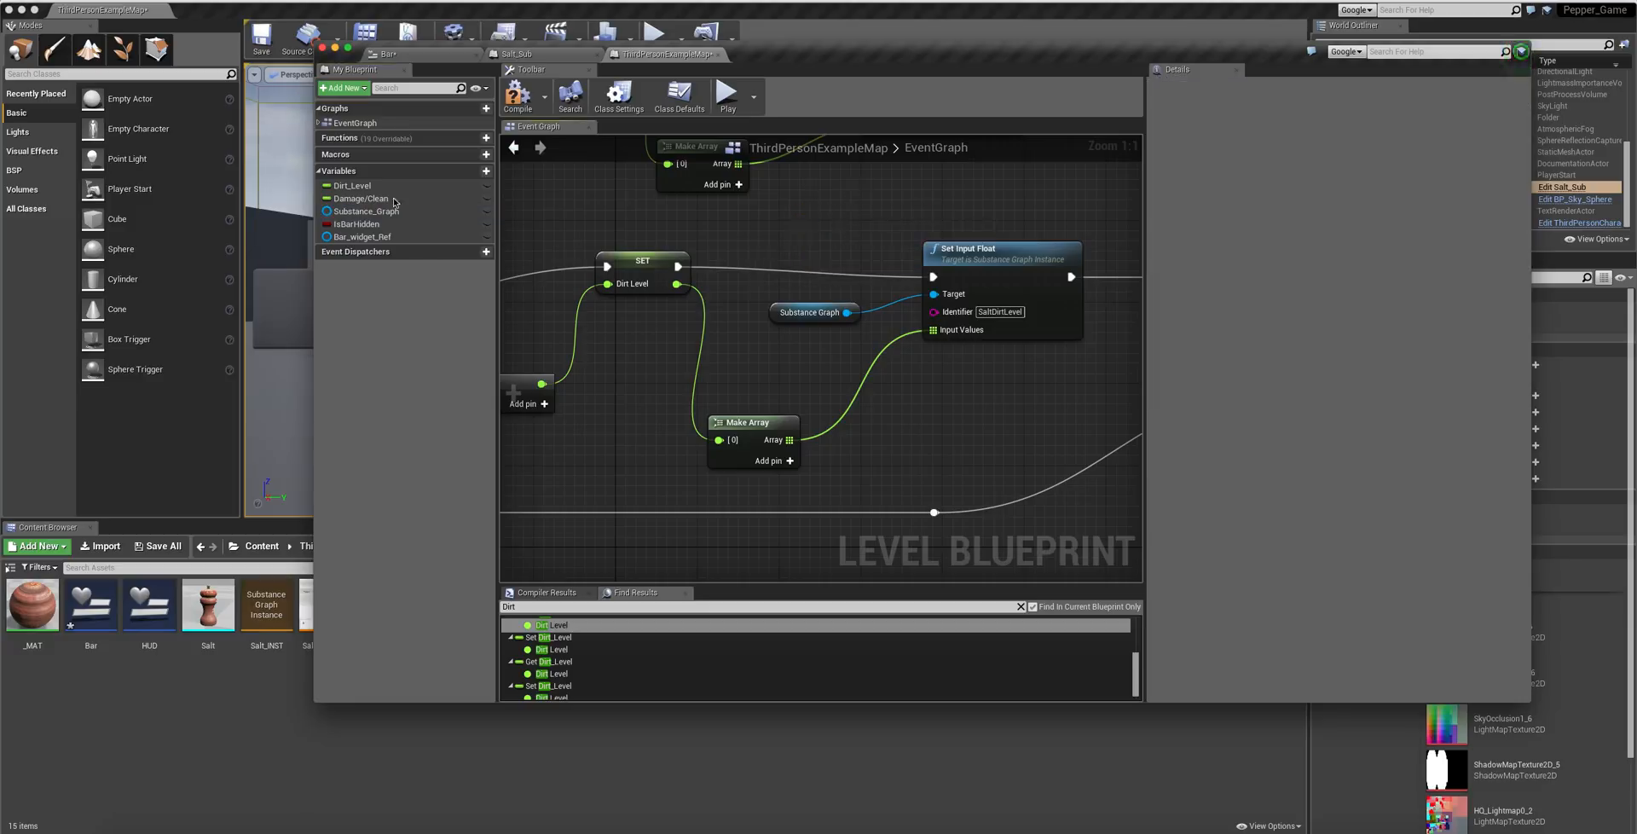
ctrl+drag(366, 213, 621, 412)
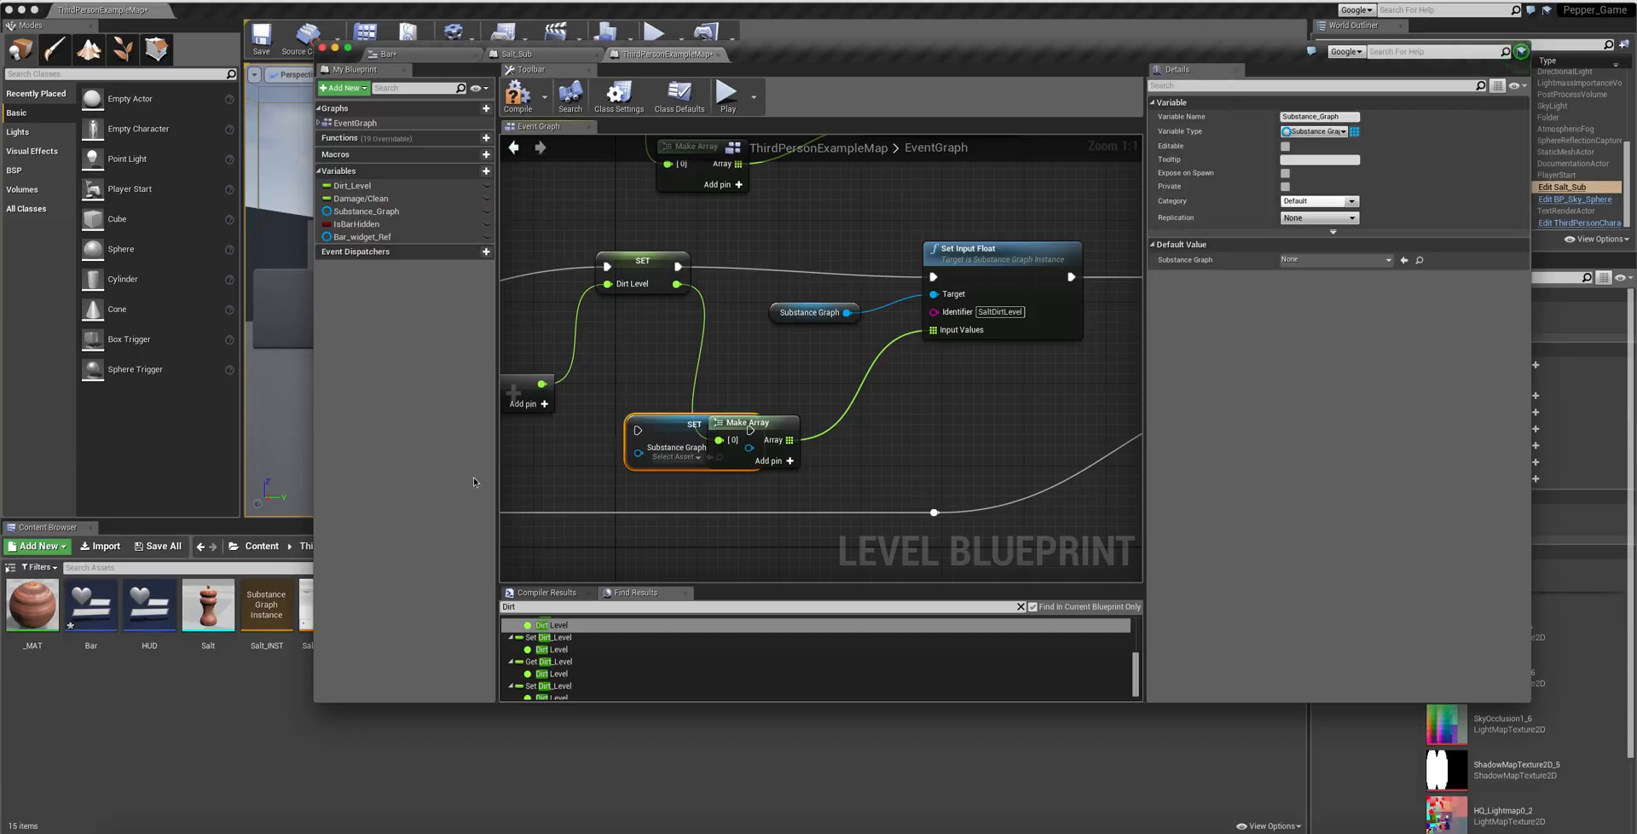
drag(662, 410, 778, 223)
key(Delete)
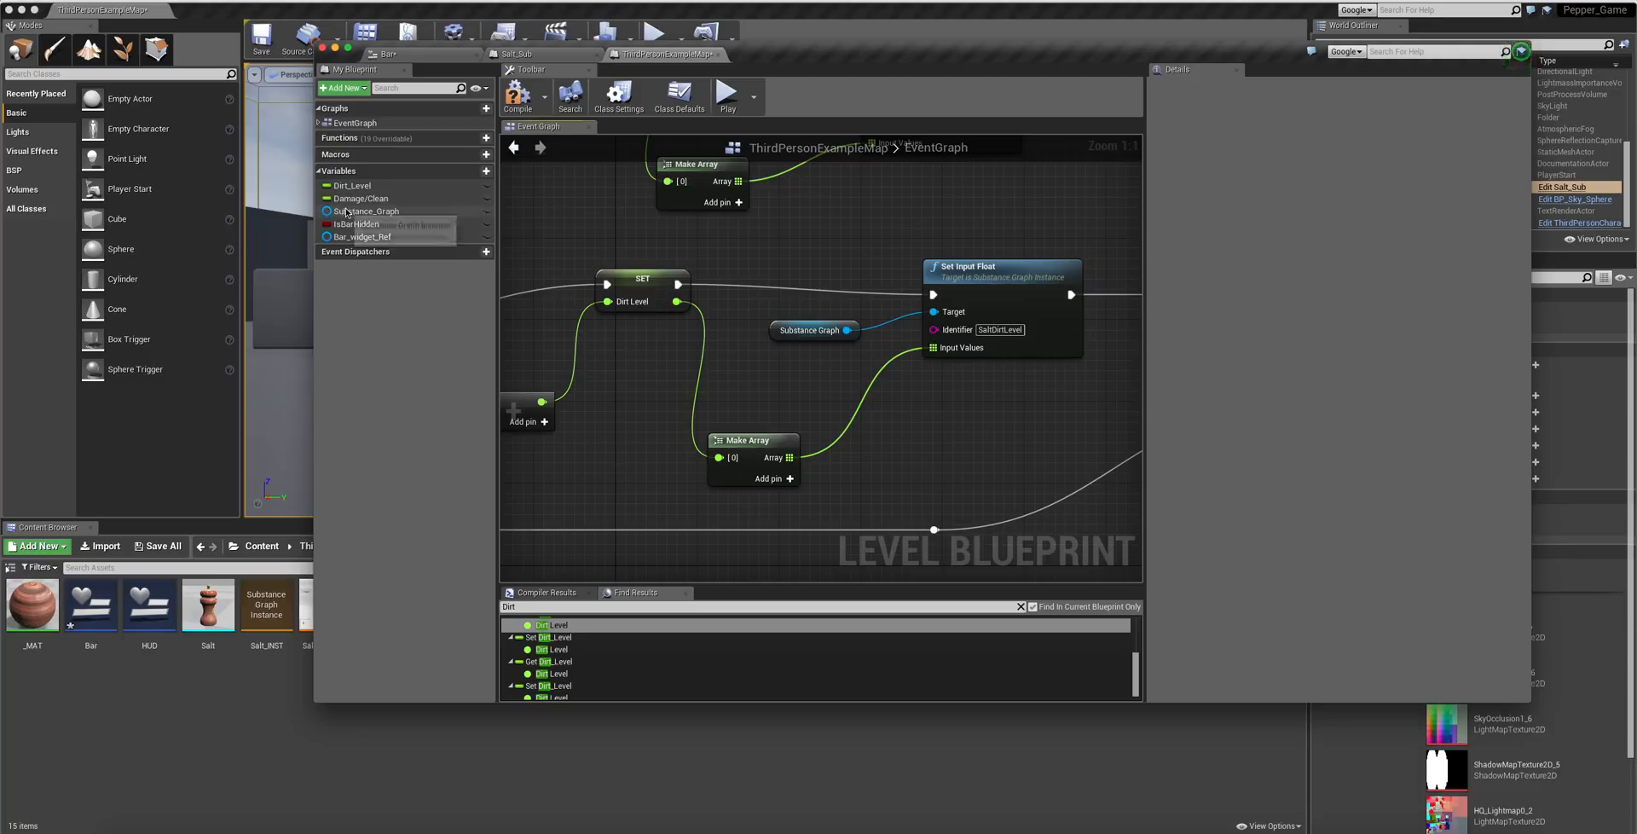
- Place a second Substance_Graph getter above the execution wire and delete it again
drag(452, 213, 802, 243)
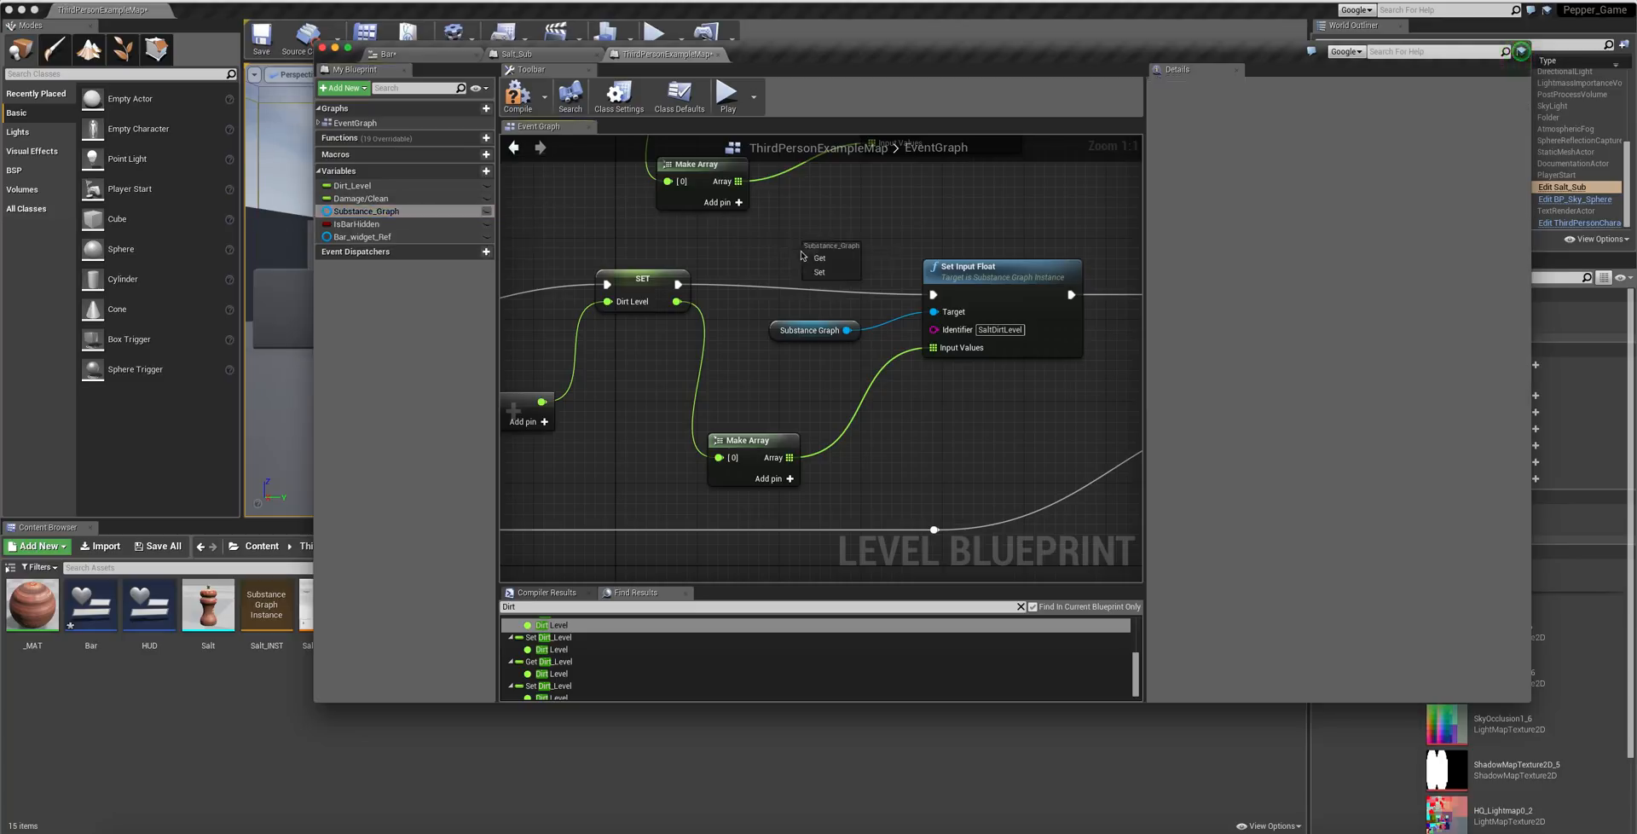
click(639, 373)
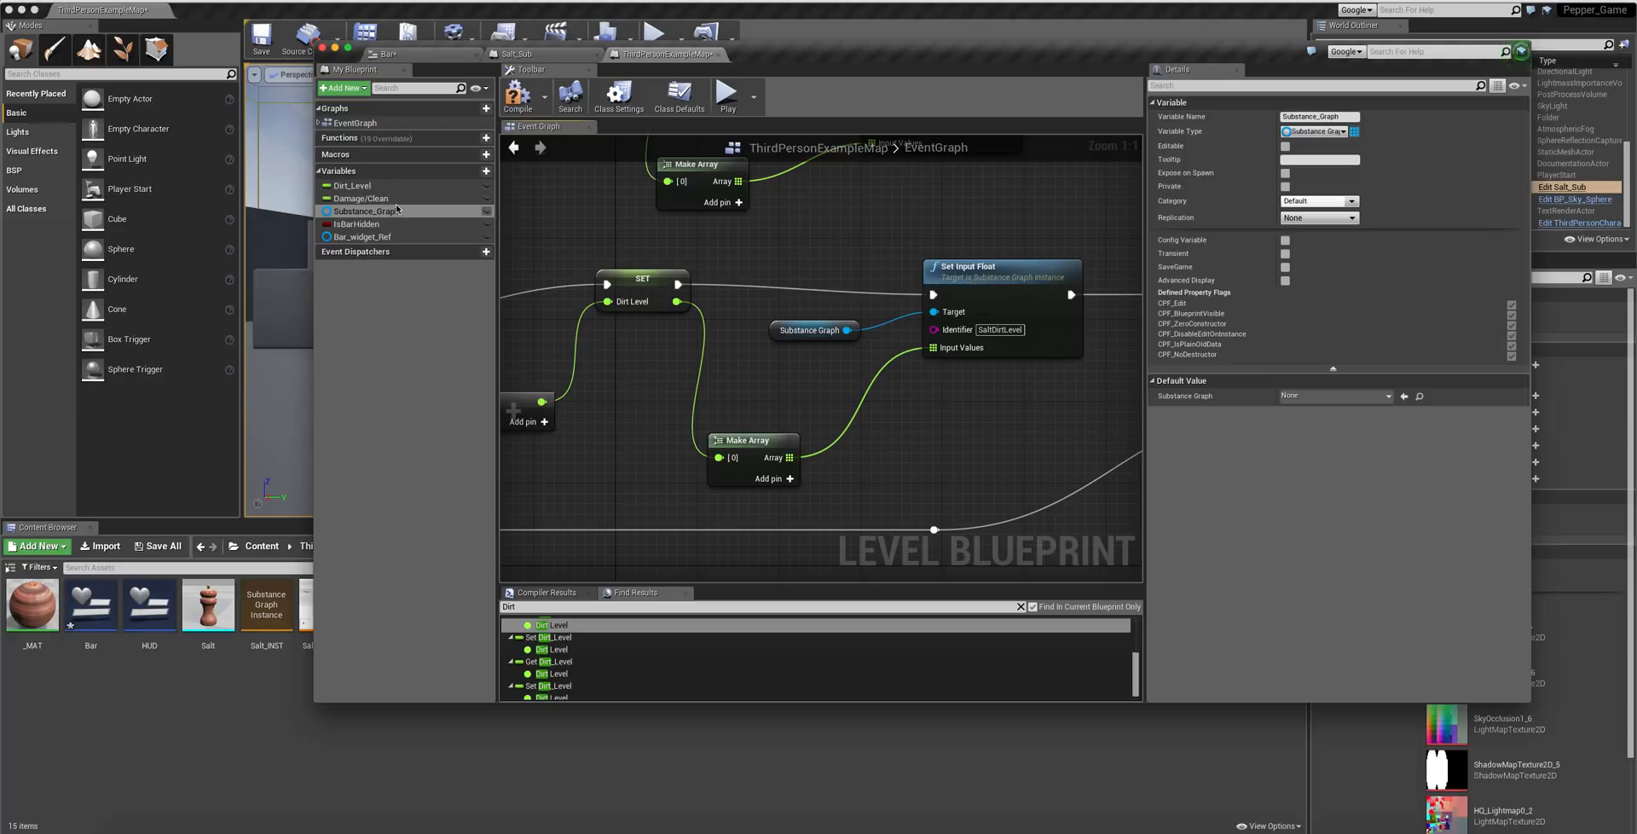
drag(404, 211, 769, 239)
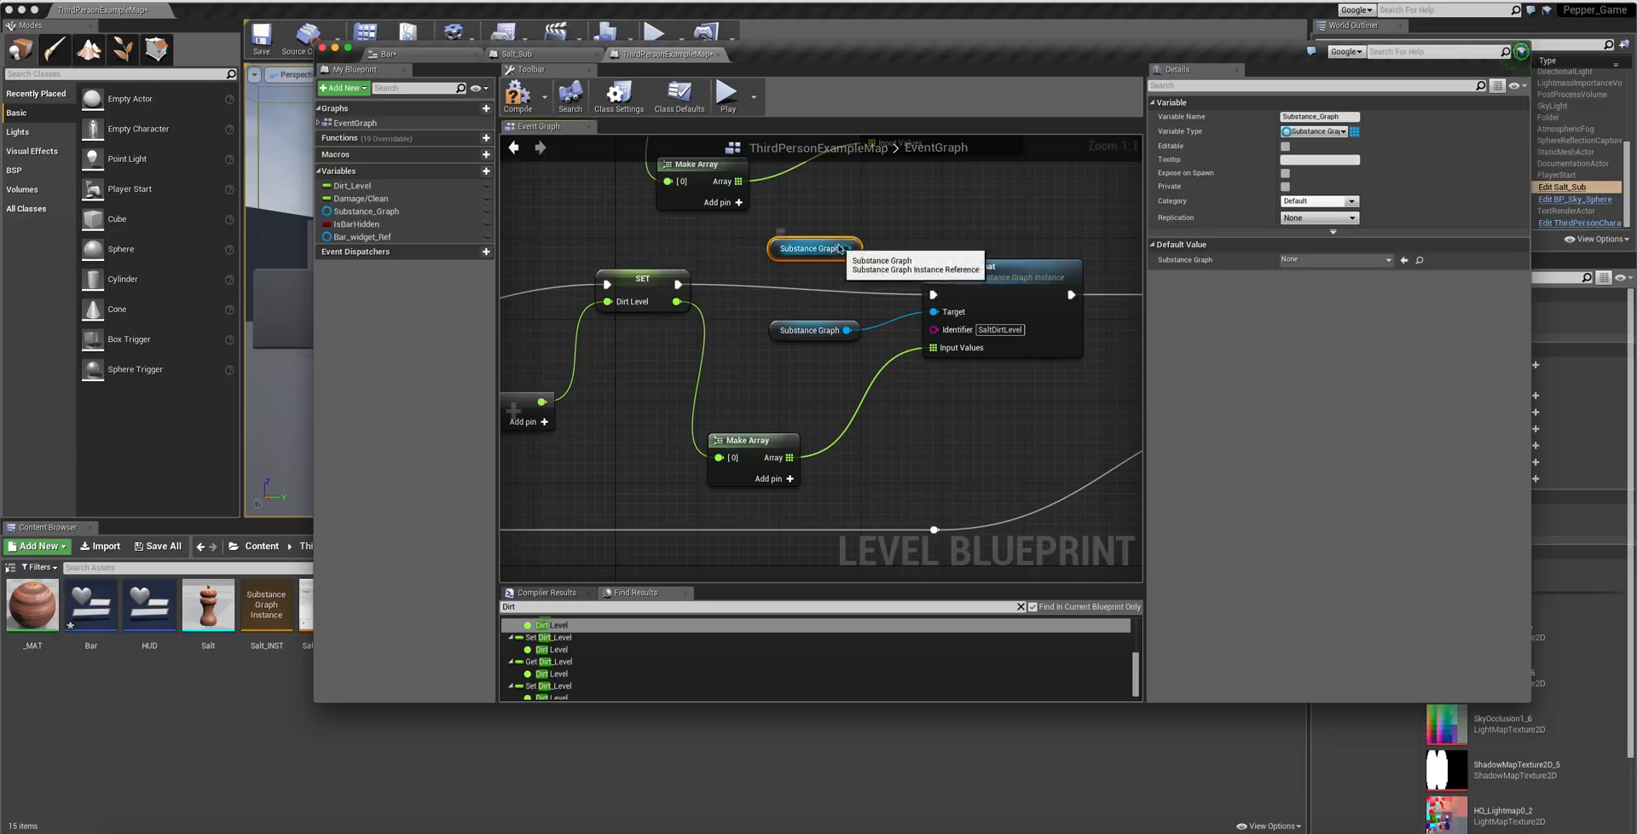
key(Delete)
- Move the existing Substance Graph getter level with the Target pin of Set Input Float
mouse_move(795, 332)
mouse_down()
mouse_move(784, 312)
mouse_move(826, 318)
mouse_move(790, 318)
mouse_move(810, 319)
mouse_up()
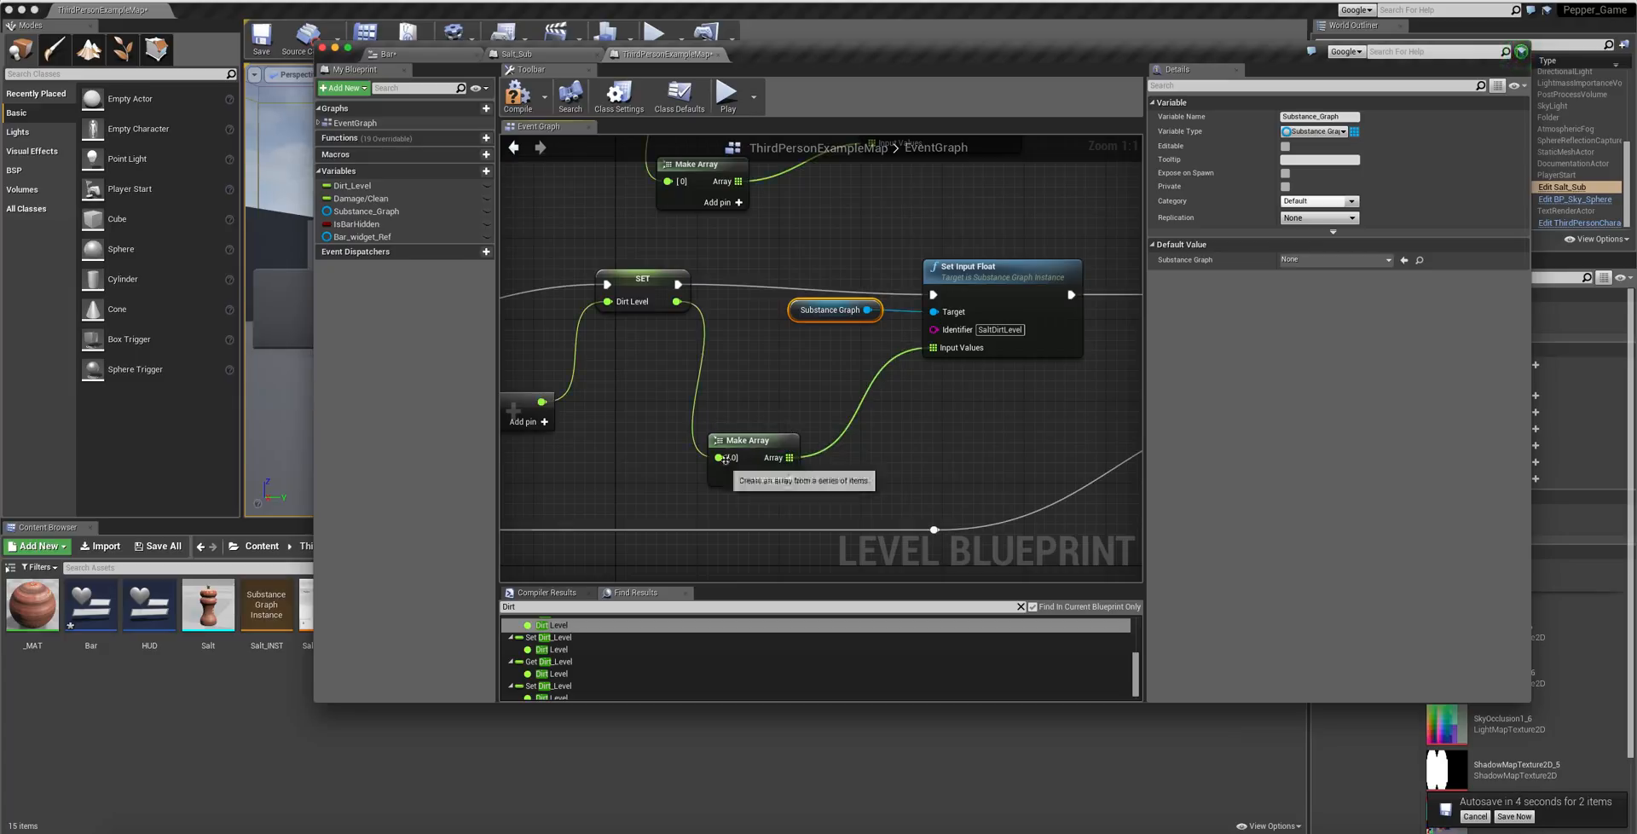
drag(719, 457, 782, 400)
click(591, 433)
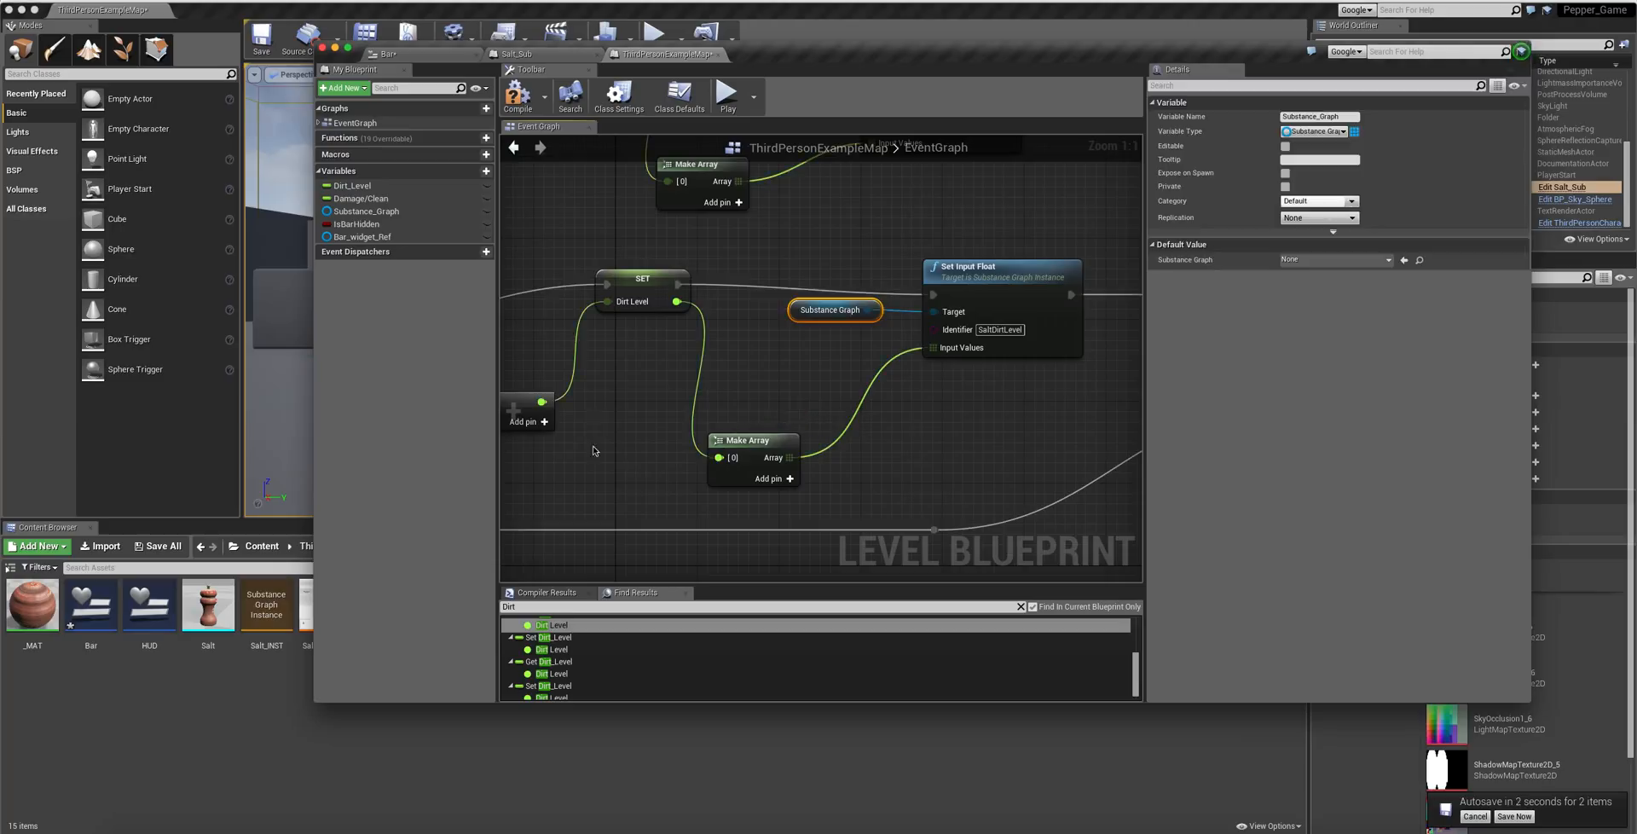
right_click(750, 369)
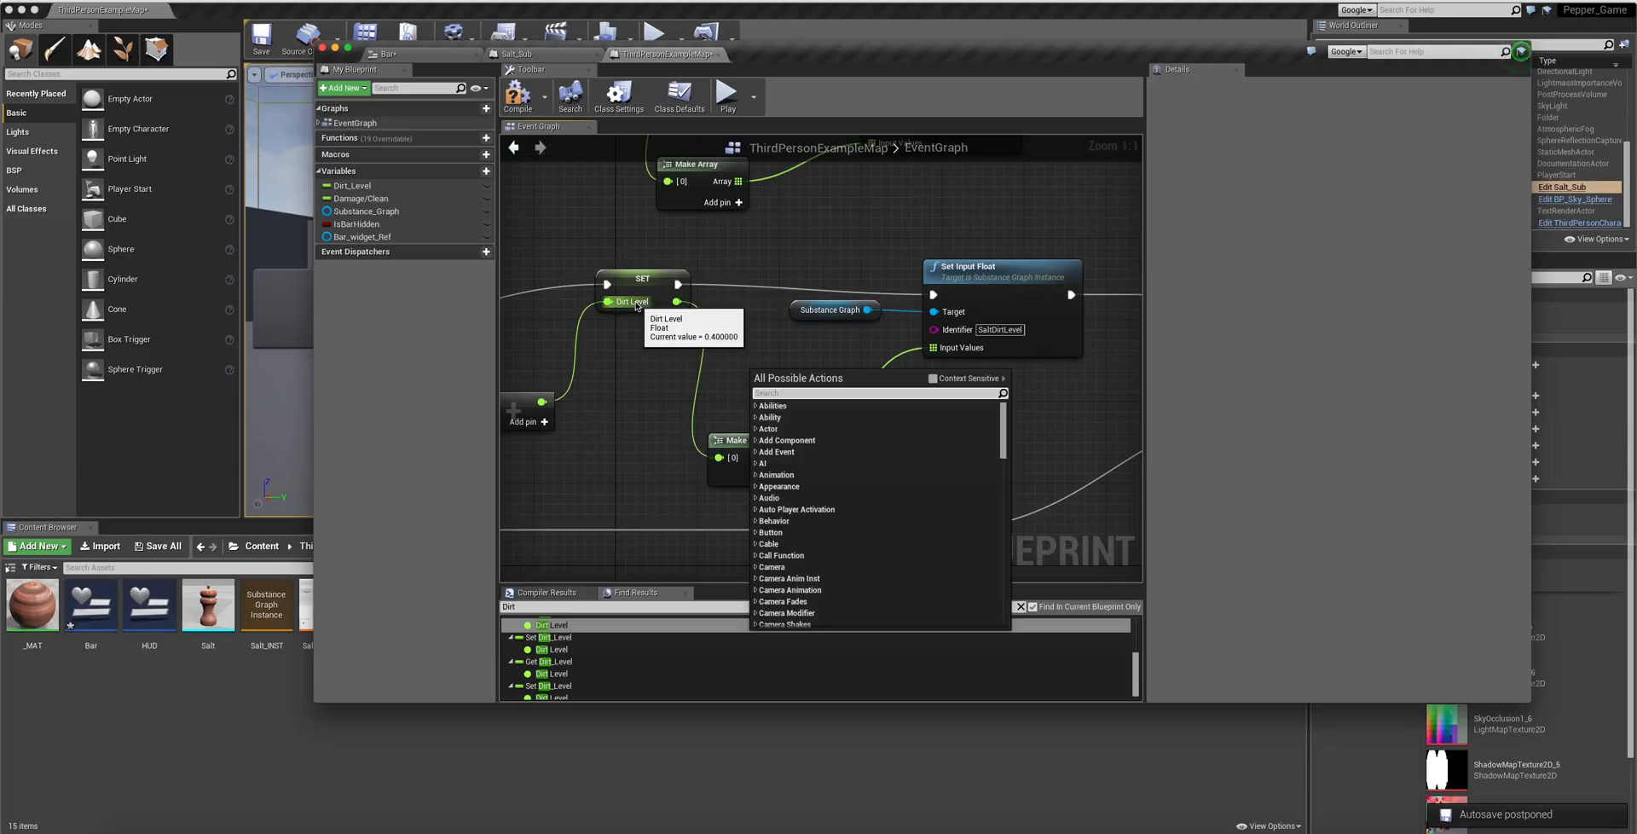
text(color)
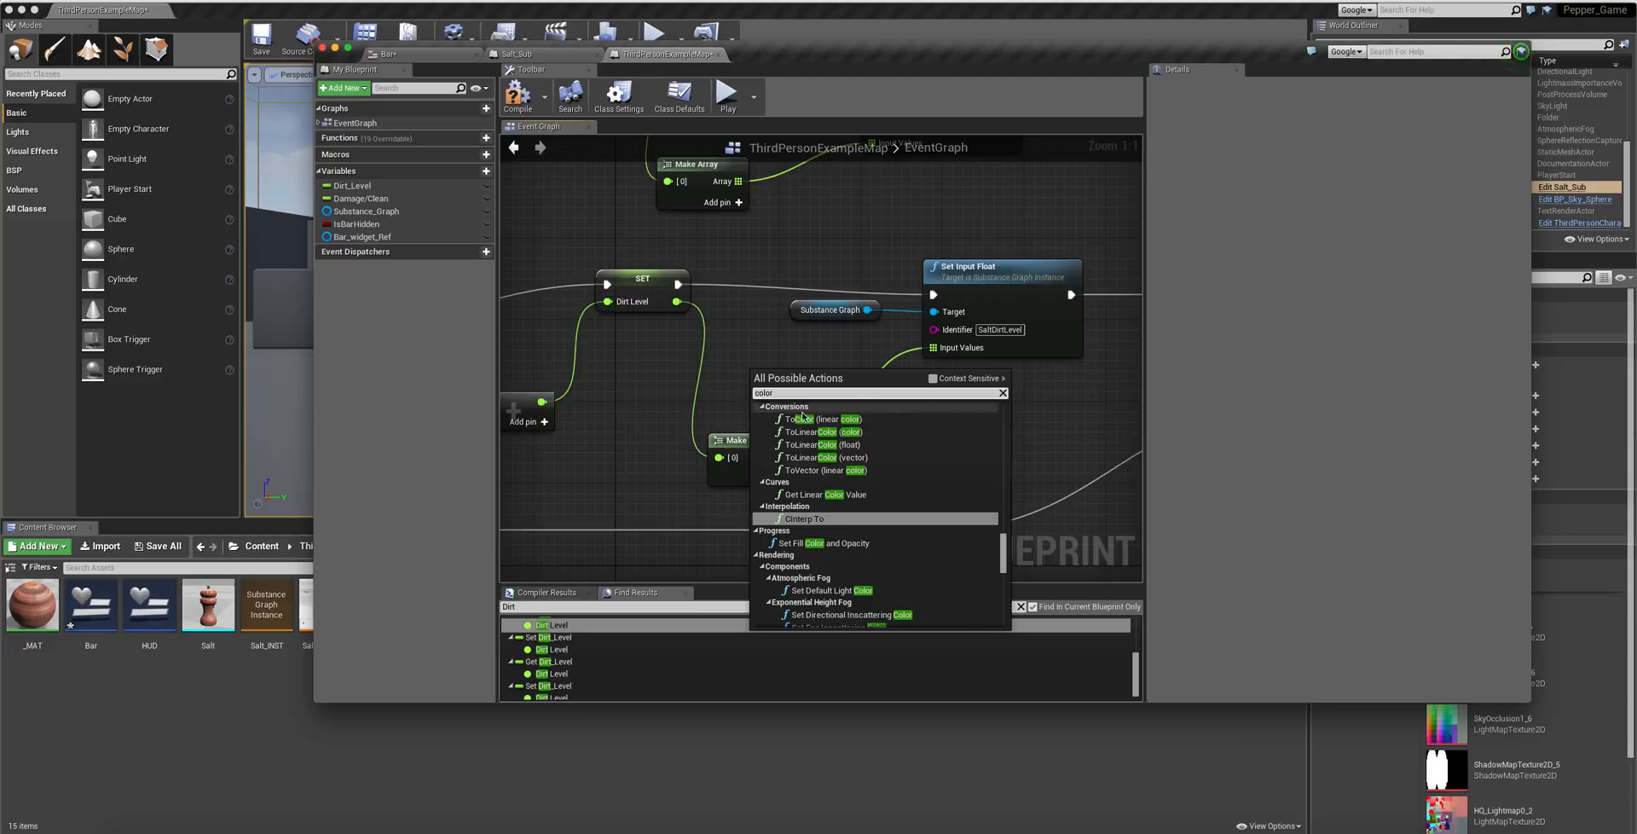
click(799, 420)
key(Delete)
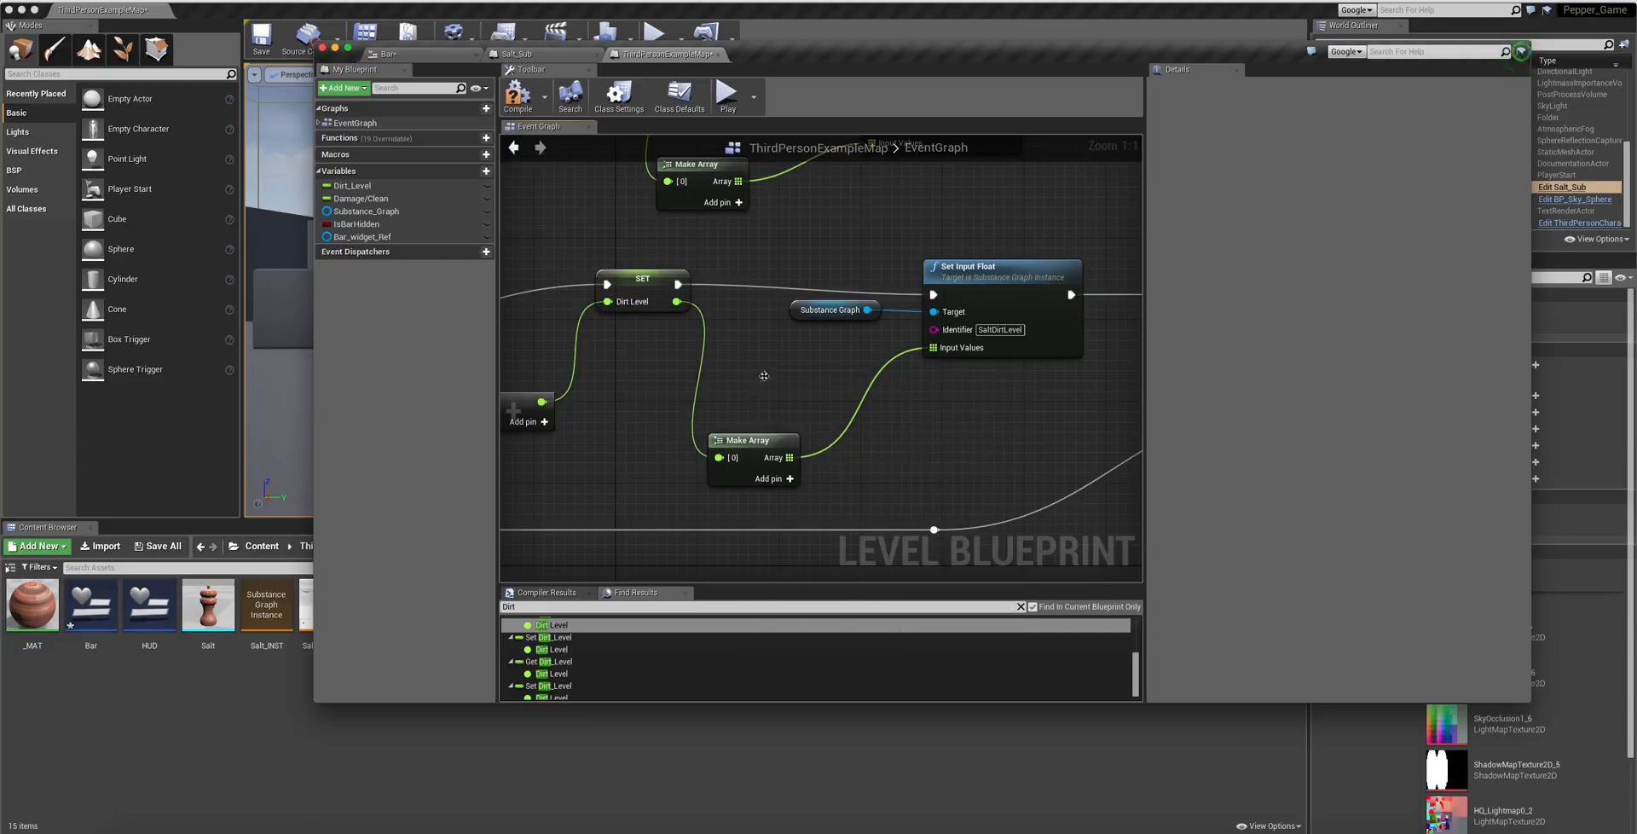
- Search the actions for "color" and add a Set Fill Color and Opacity node below Set Input Float
right_click(760, 372)
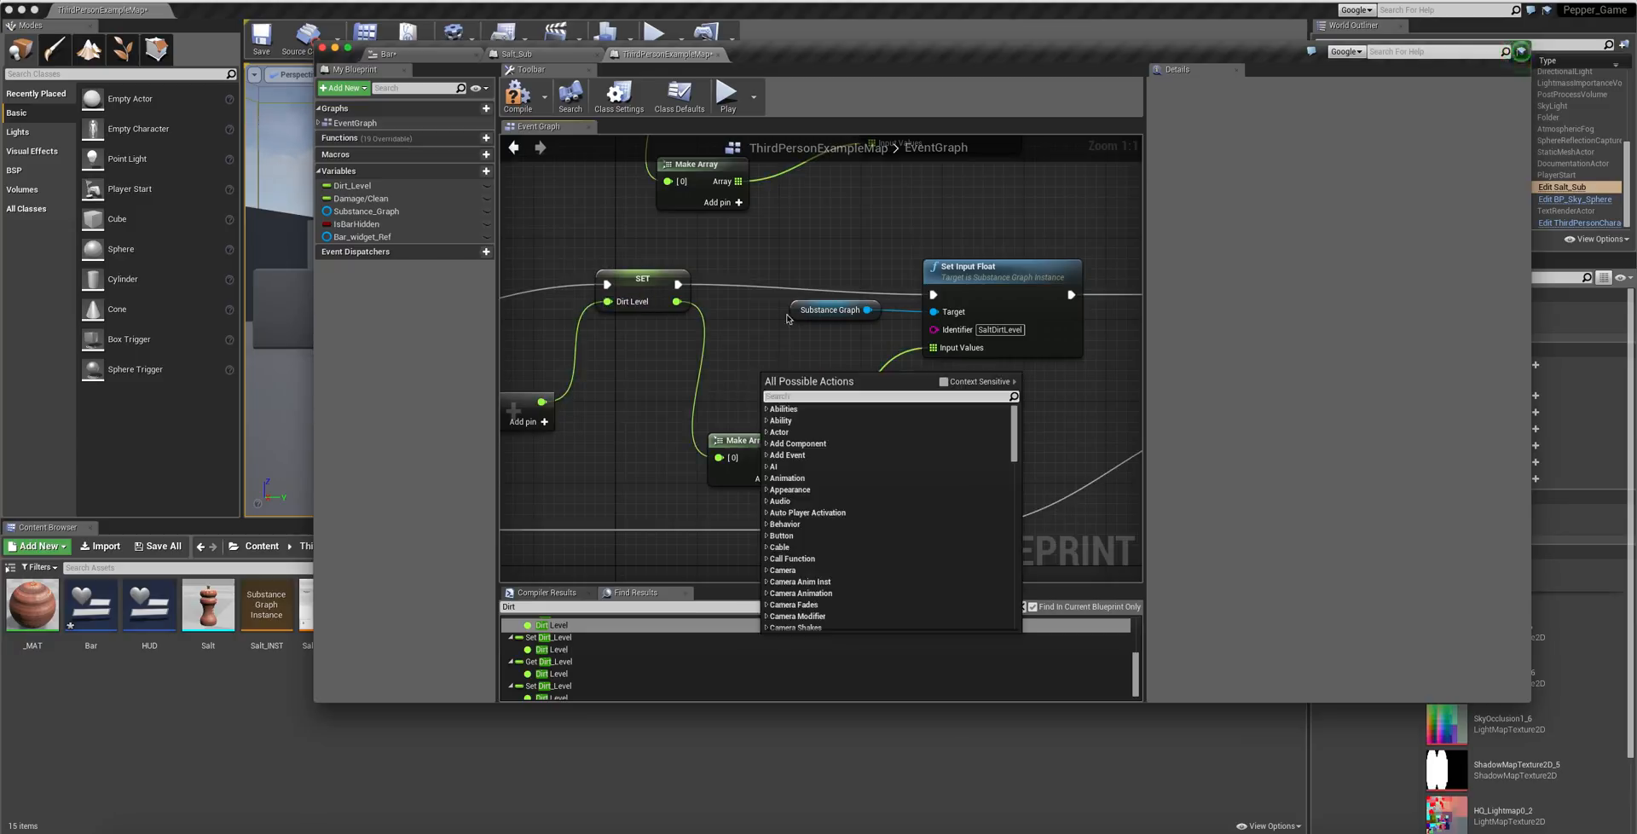
text(cl)
key(BackSpace)
text(olo)
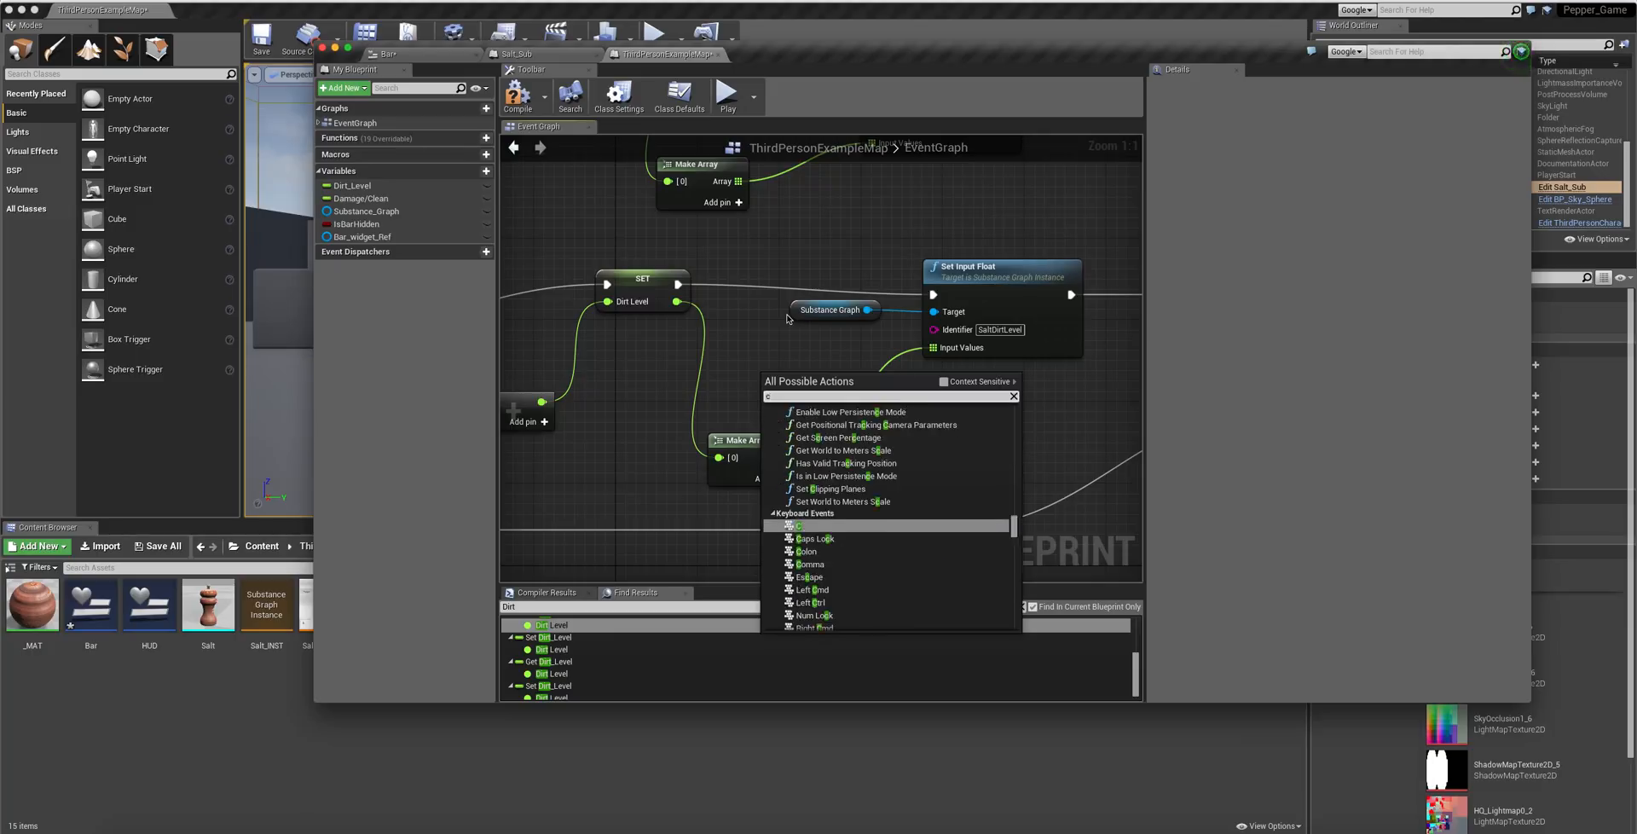
text(r)
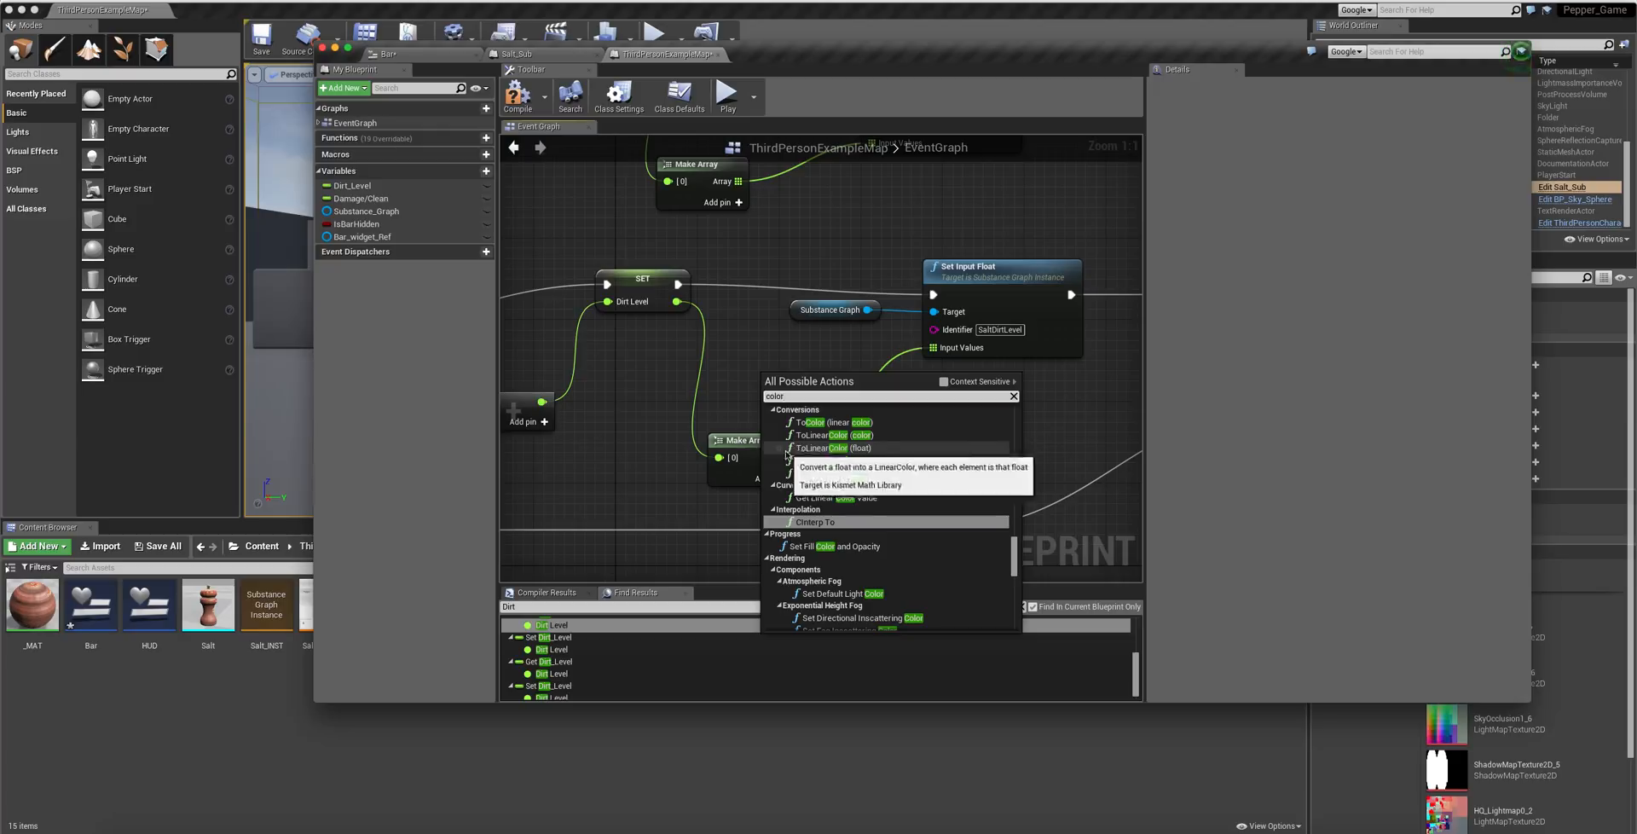
click(814, 548)
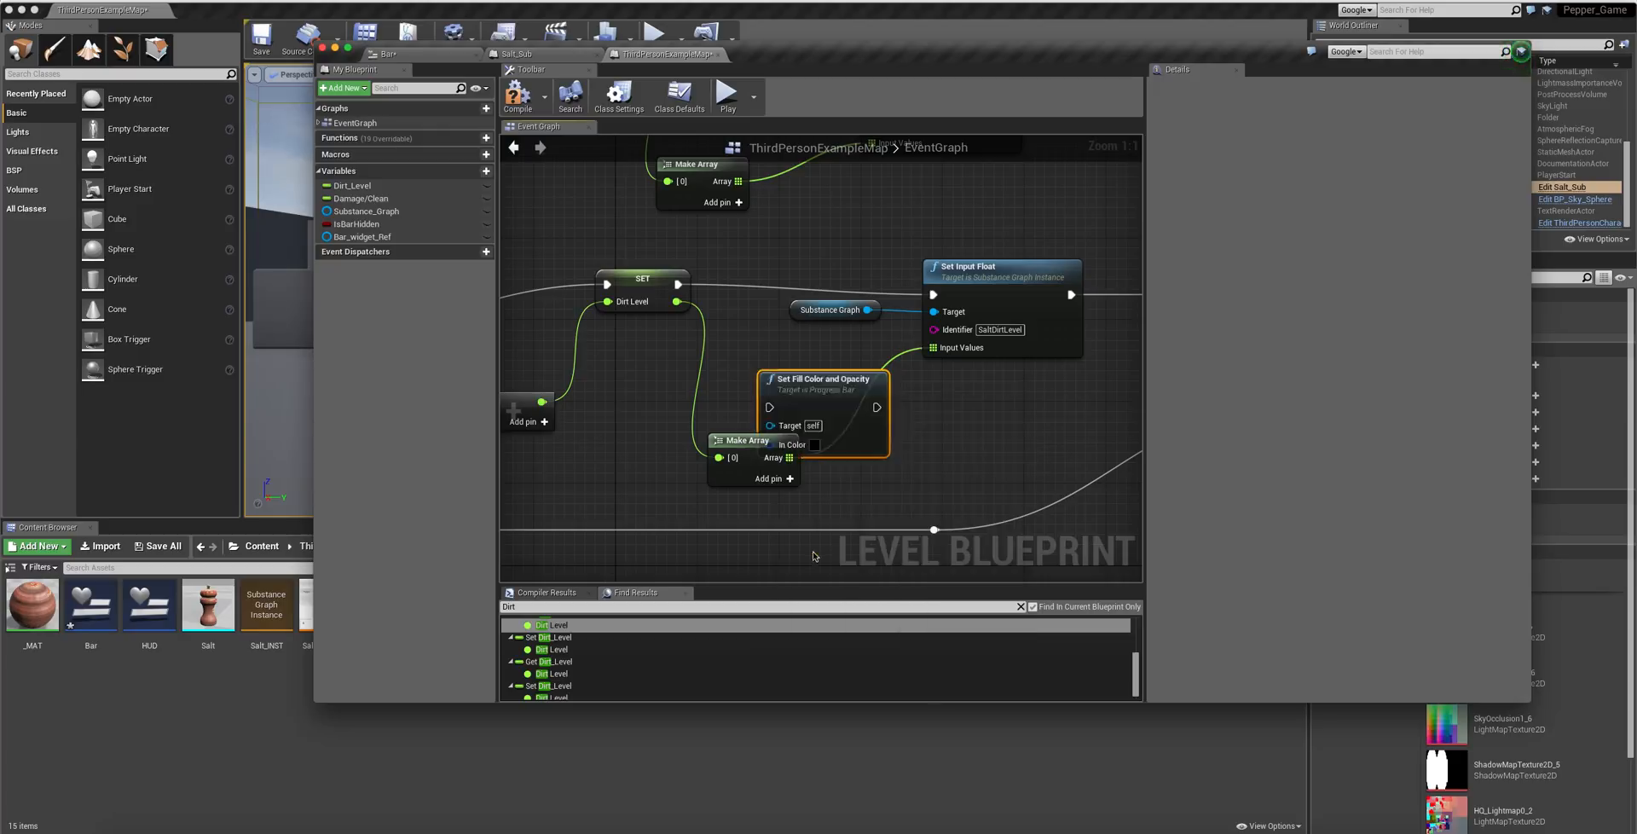
drag(797, 404, 960, 445)
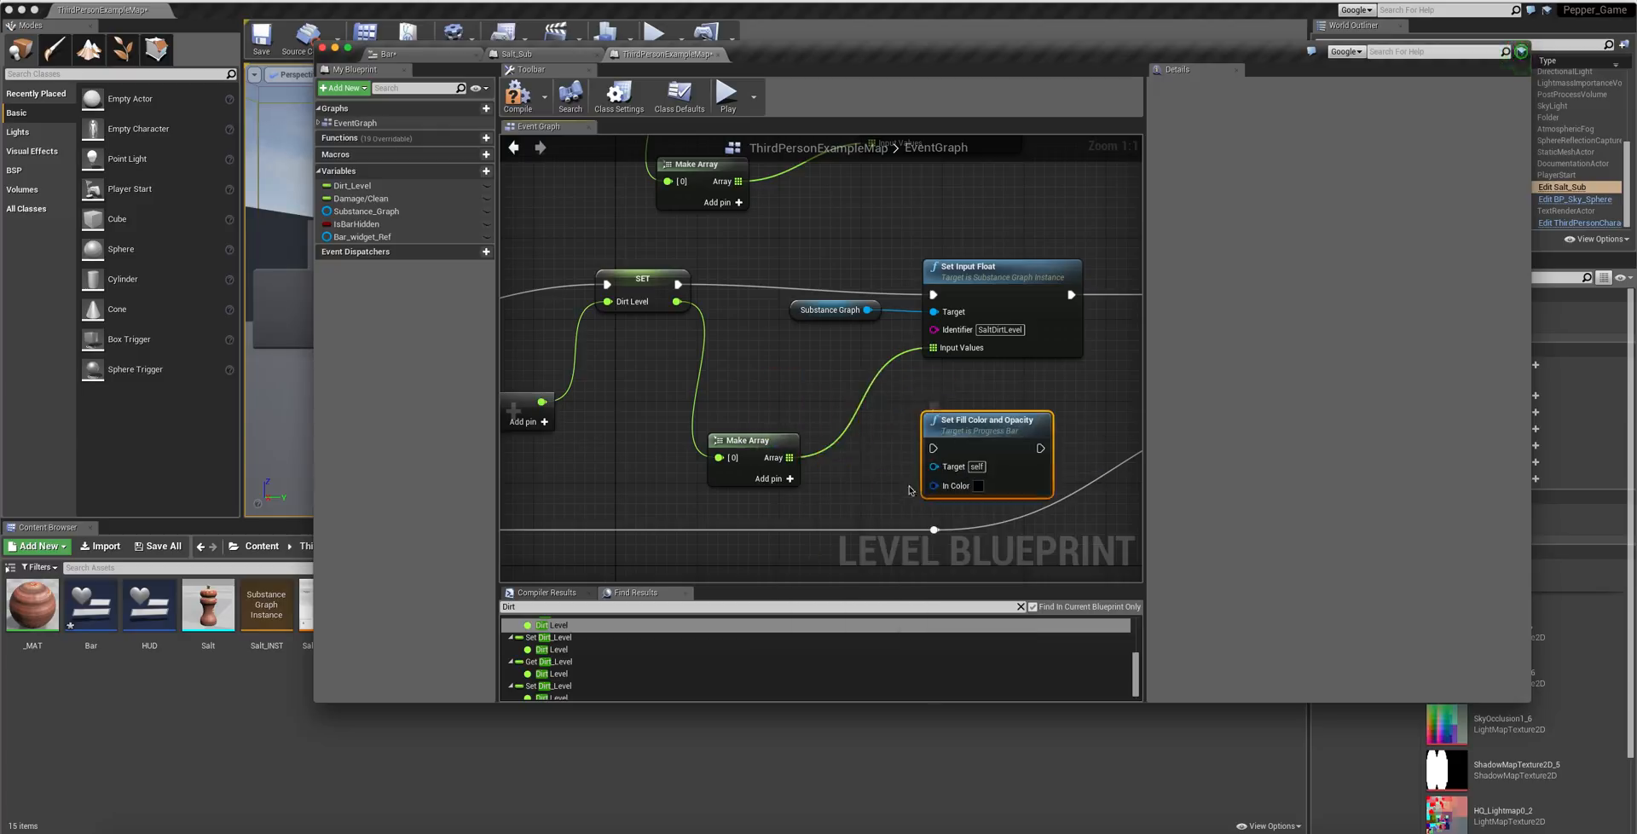
- Split the In Color struct pin of Set Fill Color and Opacity and arrange the node directly beneath a raised Set Input Float
right_click(936, 486)
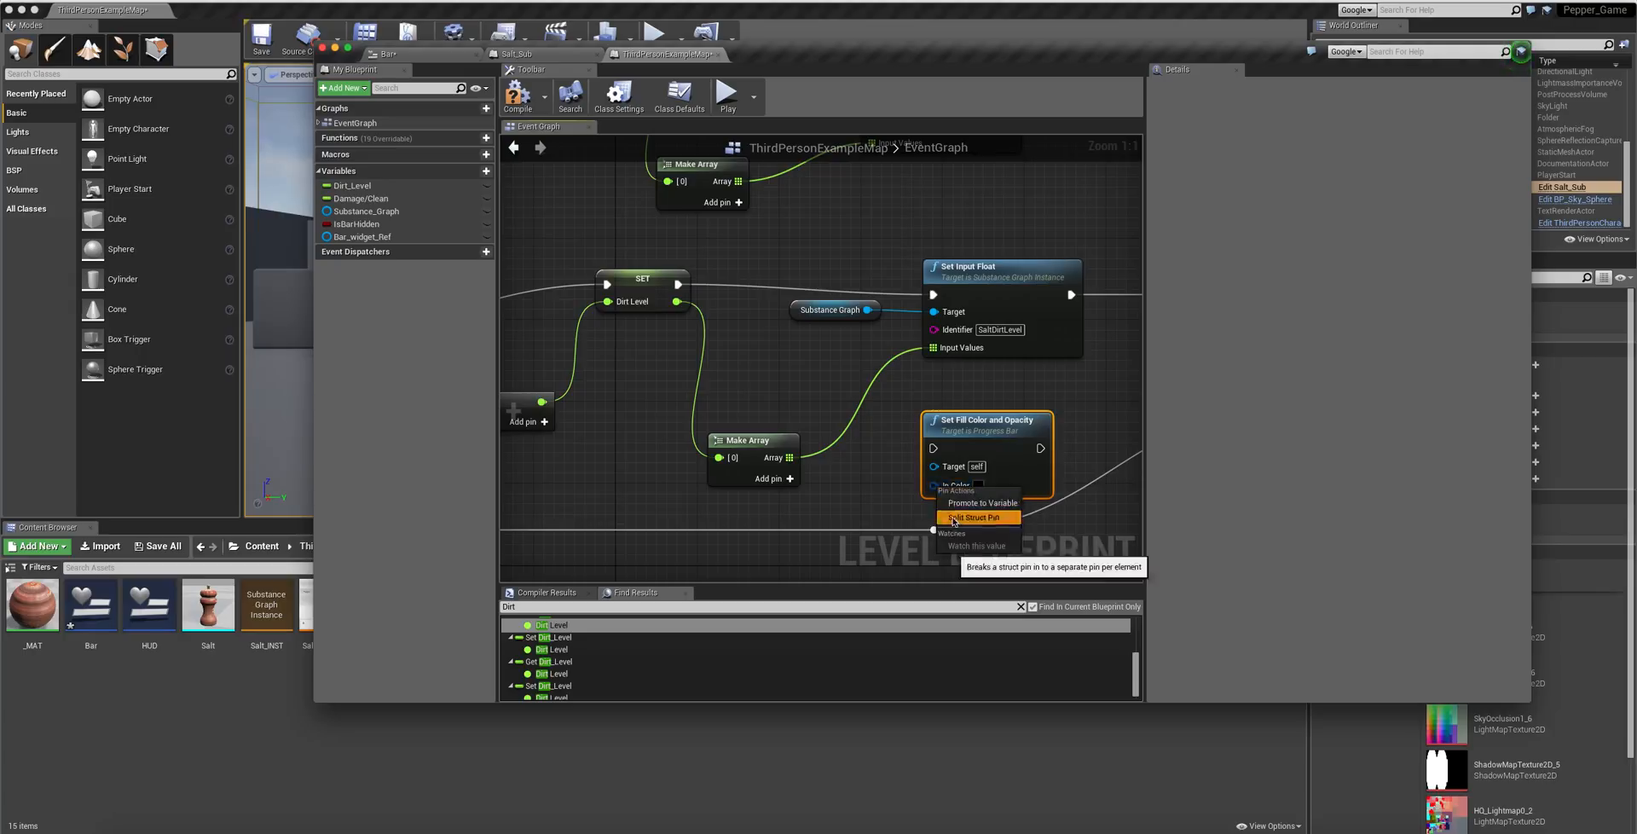
click(949, 508)
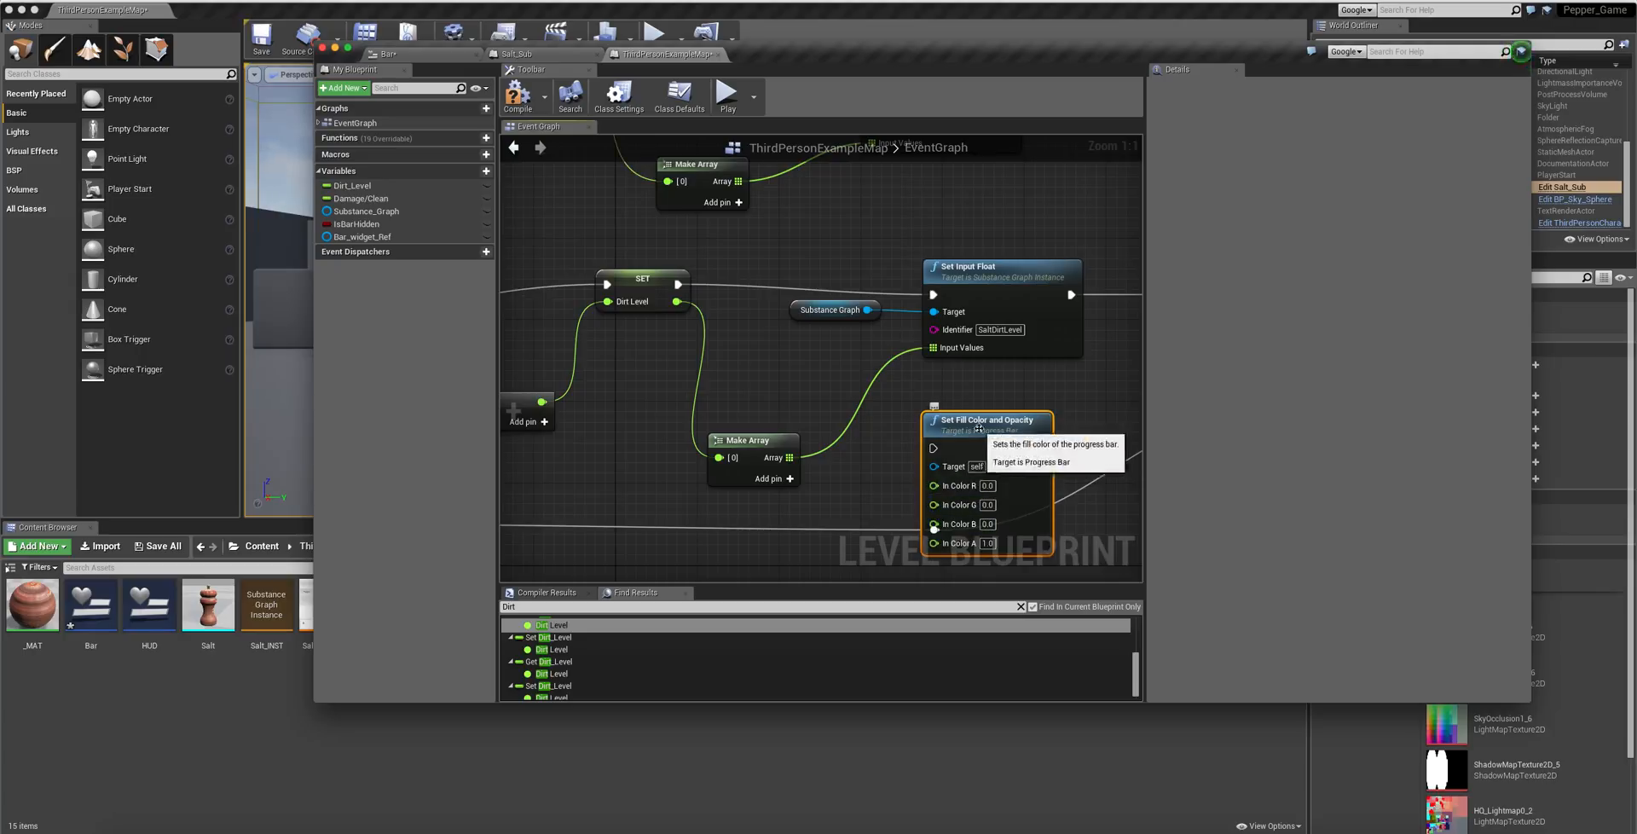
drag(987, 429, 1028, 358)
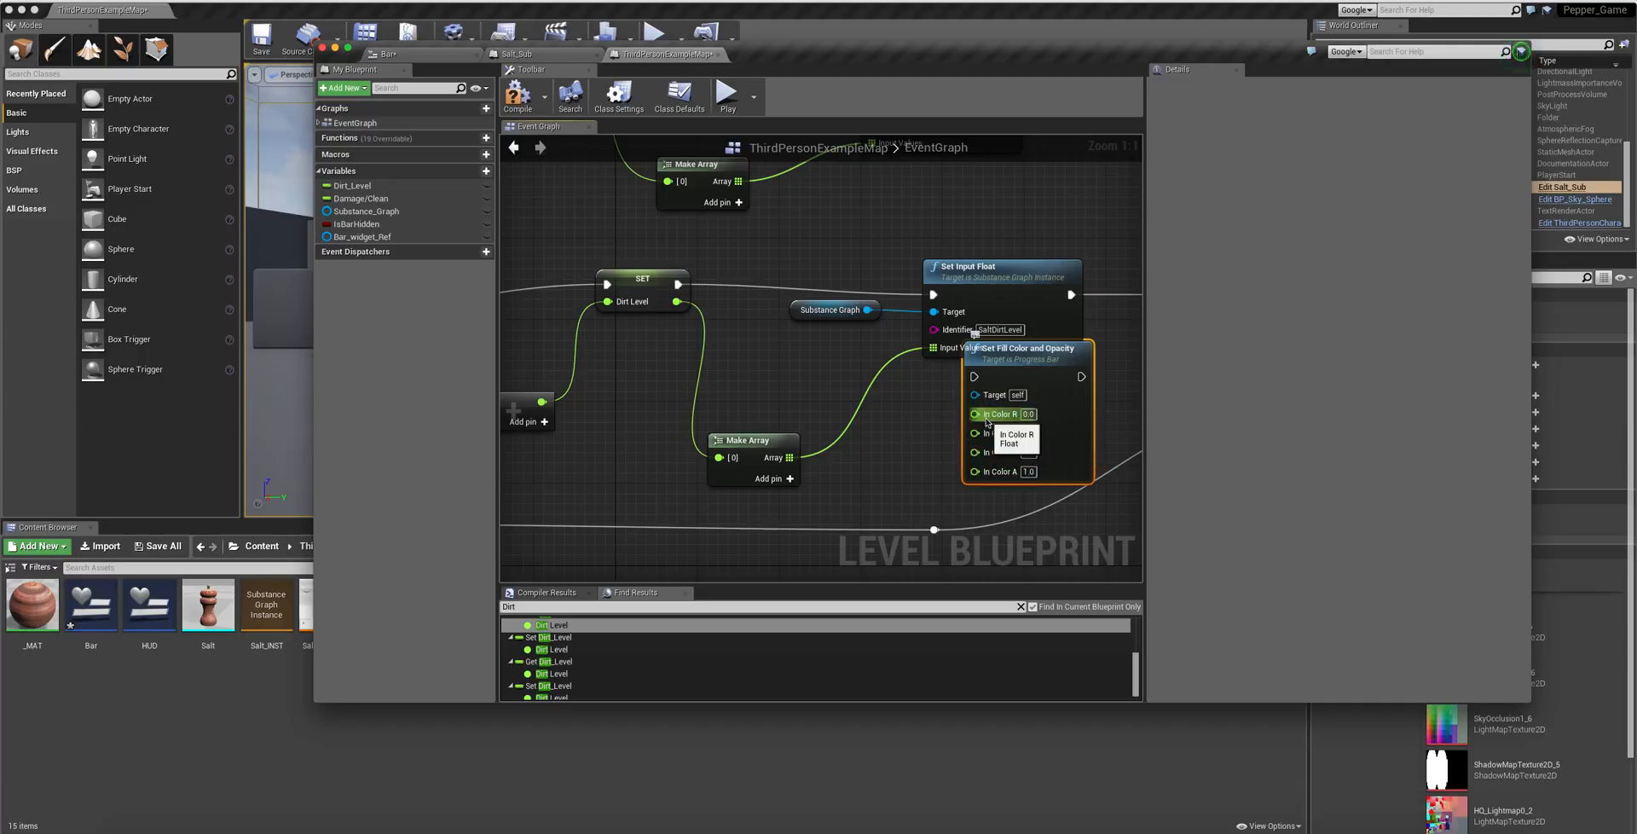
drag(954, 325, 975, 295)
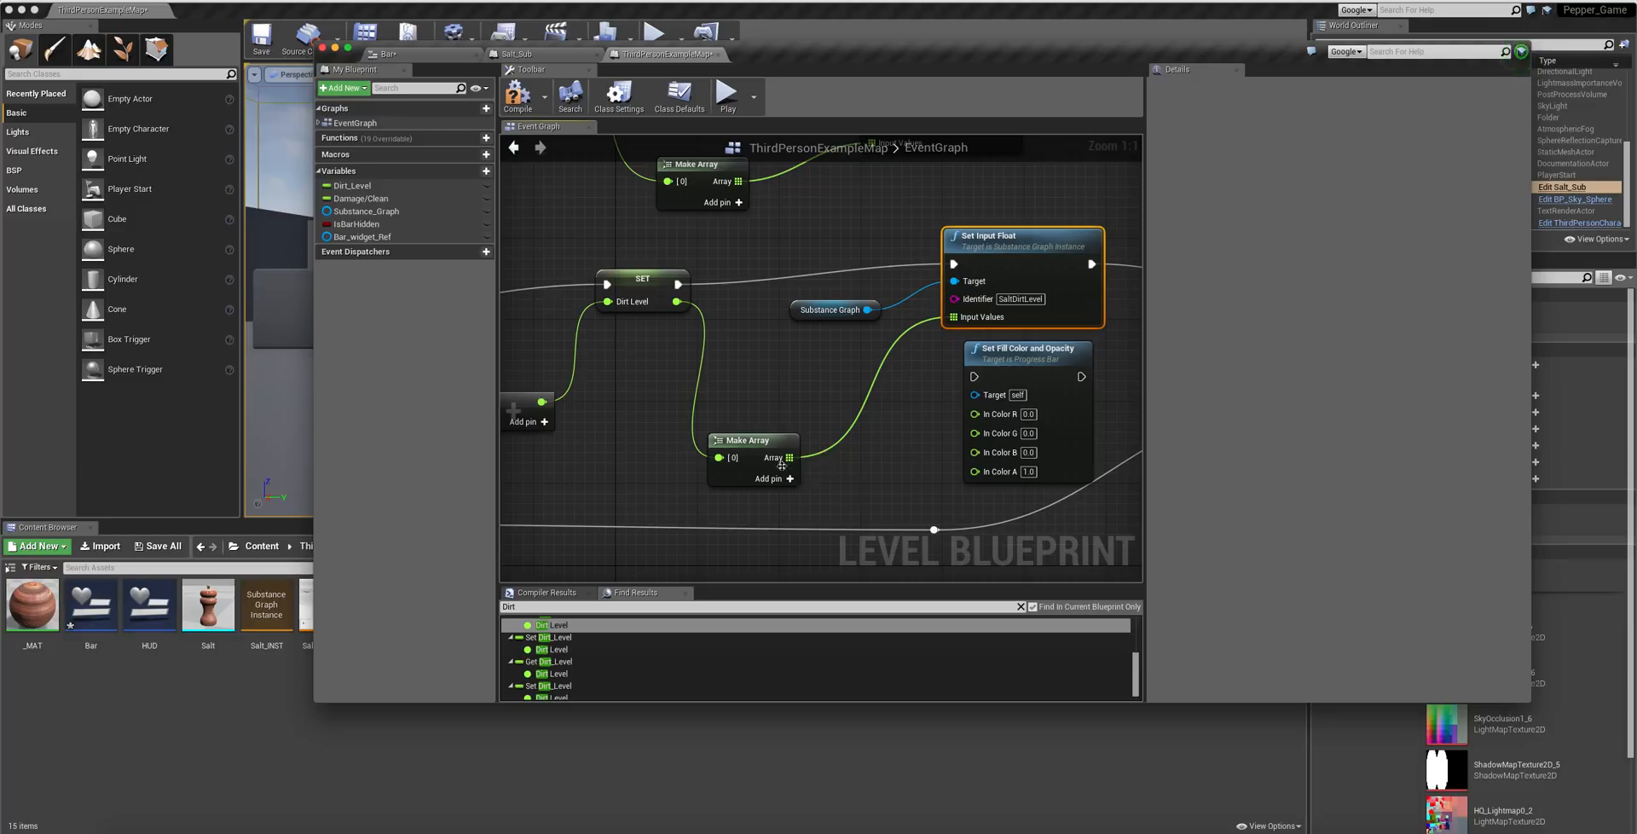
- Raise the Dirt chain's Make Array node and add three more element pins to it
drag(764, 443, 795, 392)
click(817, 430)
click(826, 432)
click(826, 430)
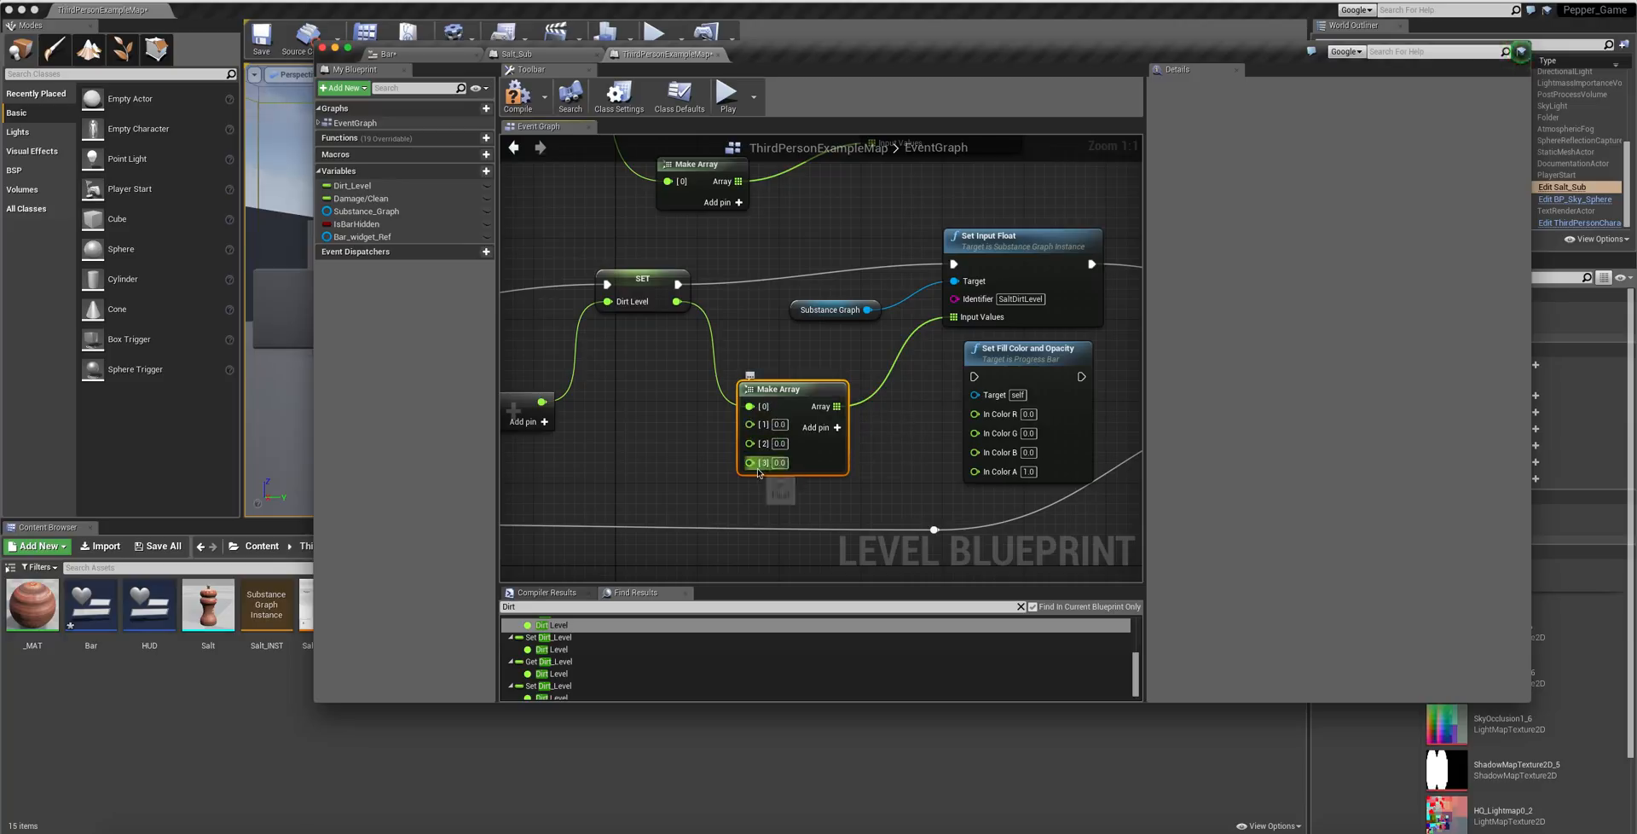
- Undo the three element pins added to Make Array and delete the Set Fill Color and Opacity node
key(ctrl+z)
key(ctrl+z)
key(ctrl+z)
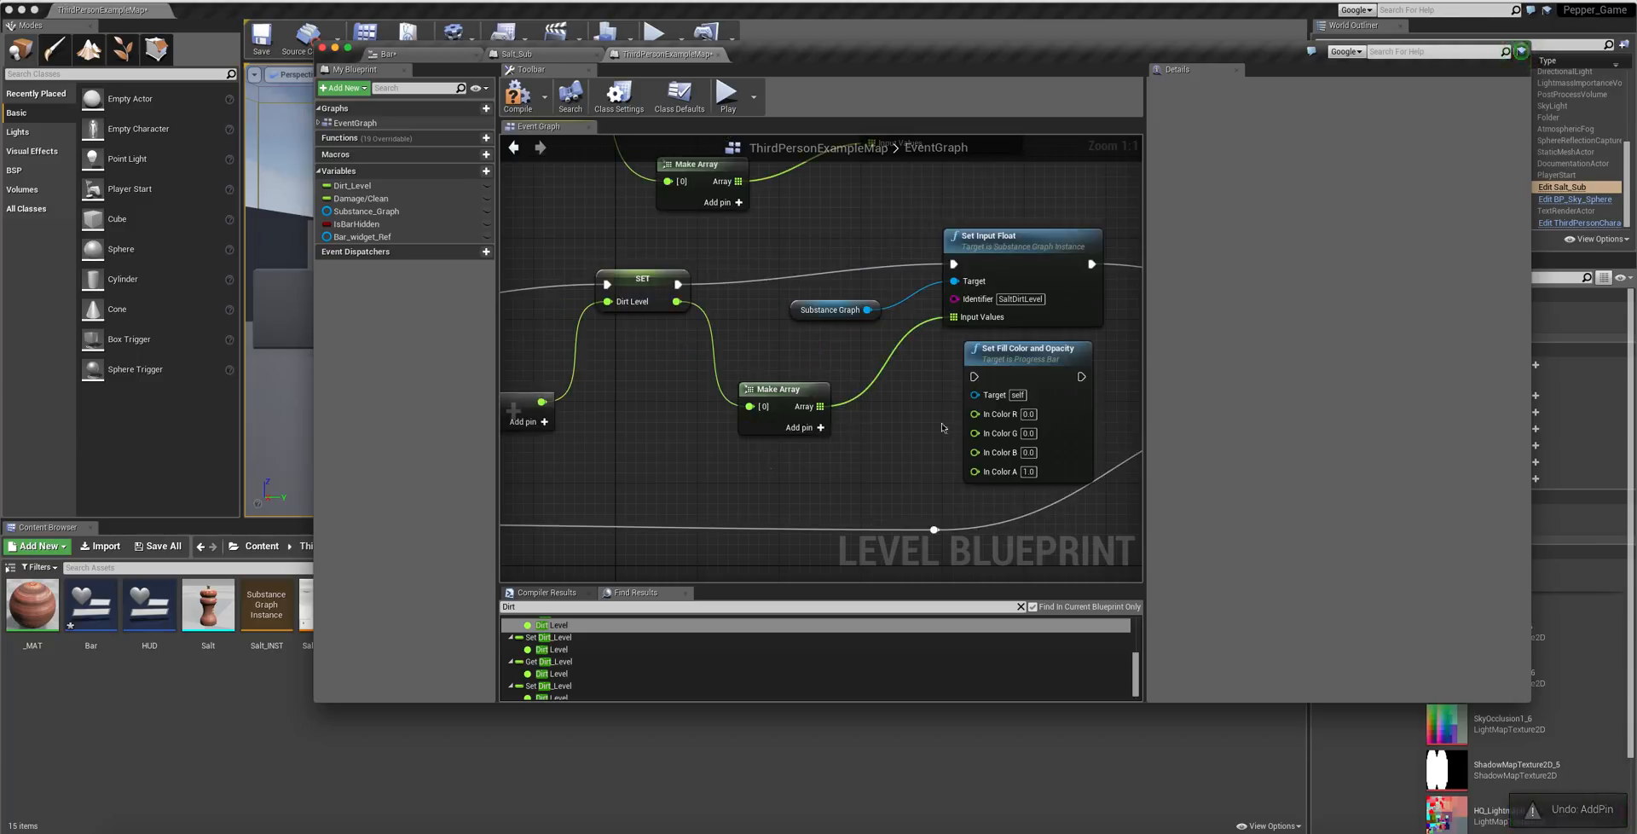
click(991, 361)
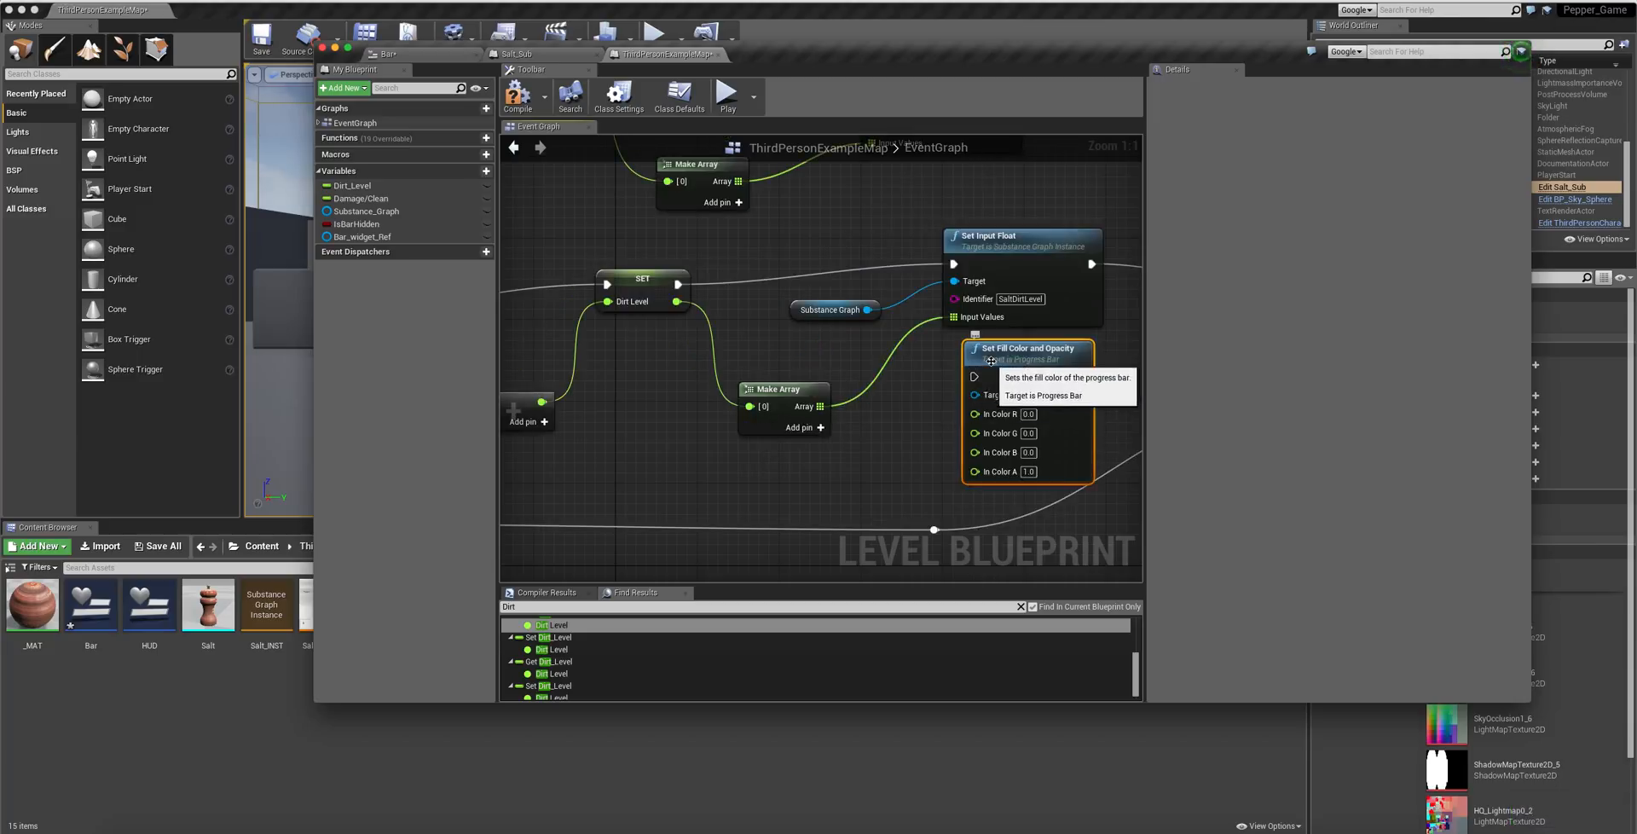
key(Delete)
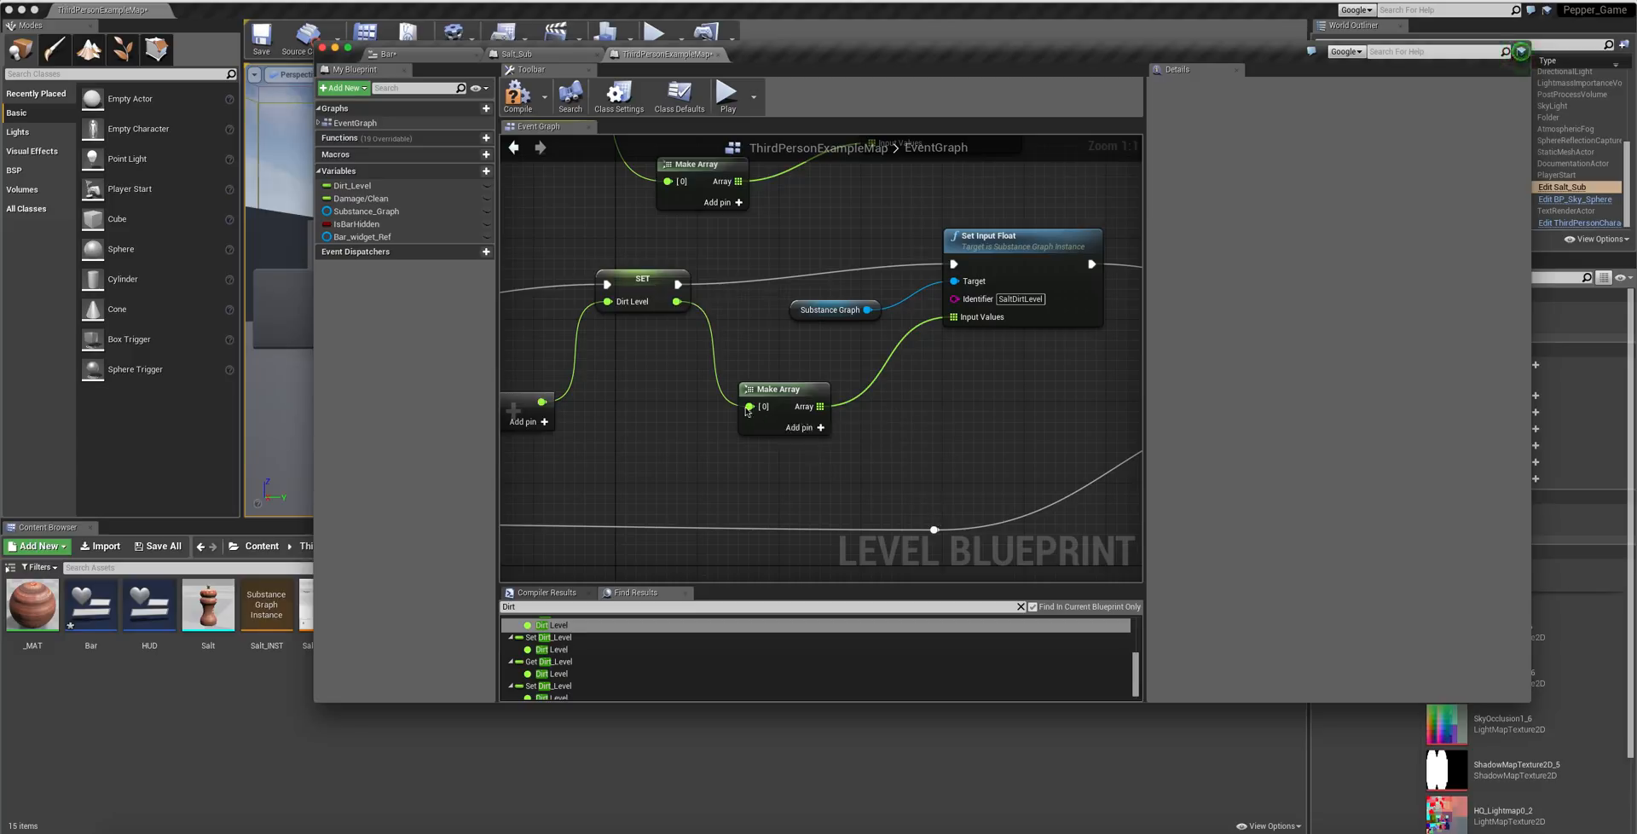
- Examine the inputs of the Salt_INST Substance graph instance and return to the level blueprint's event graph
mouse_move(762, 409)
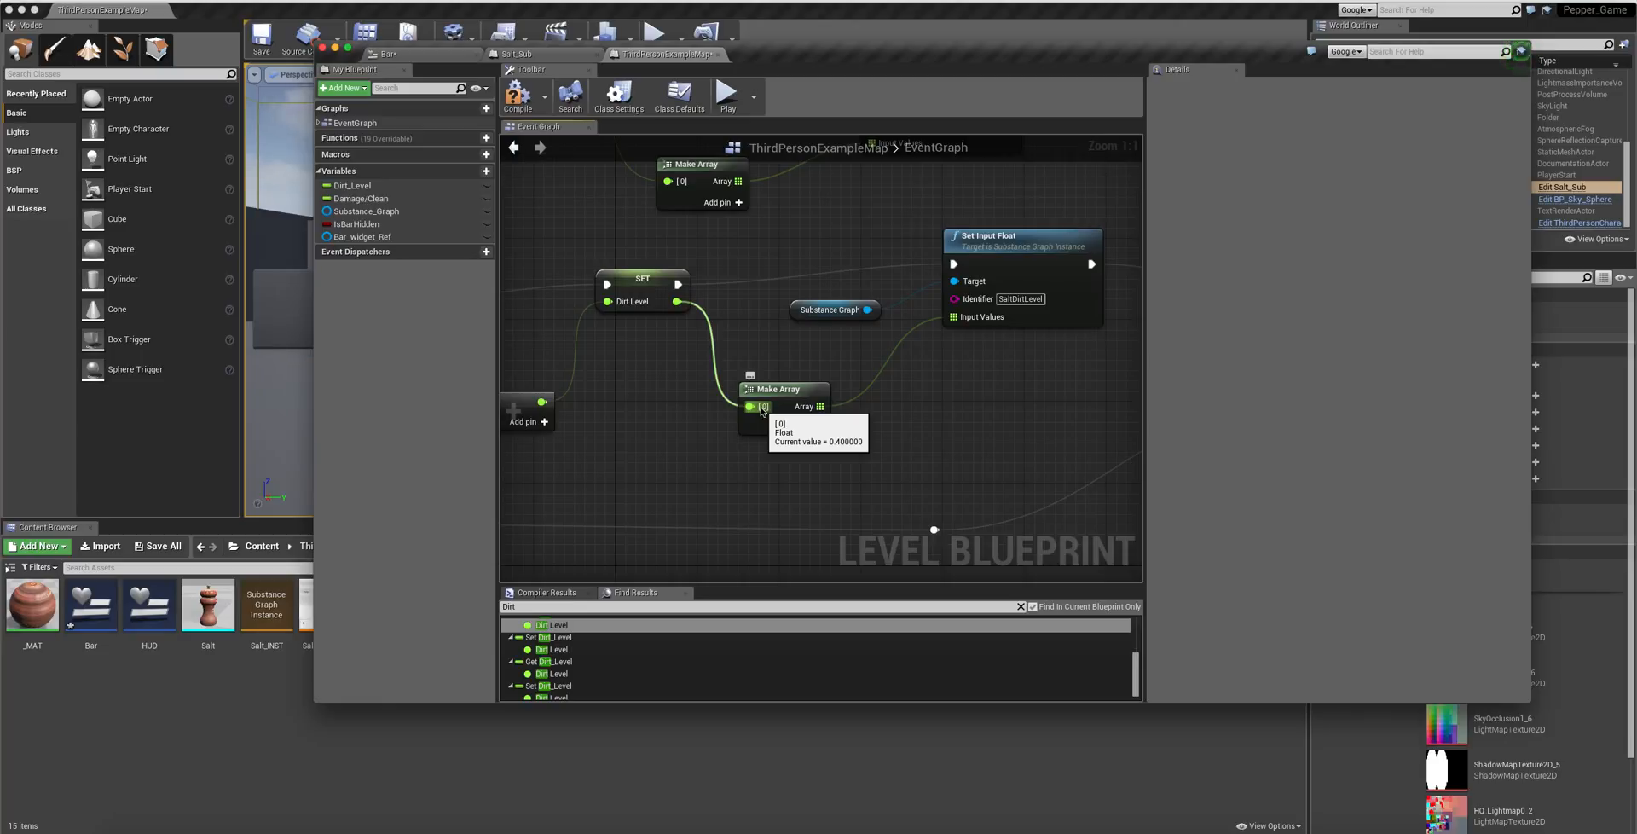
right_drag(968, 404, 935, 460)
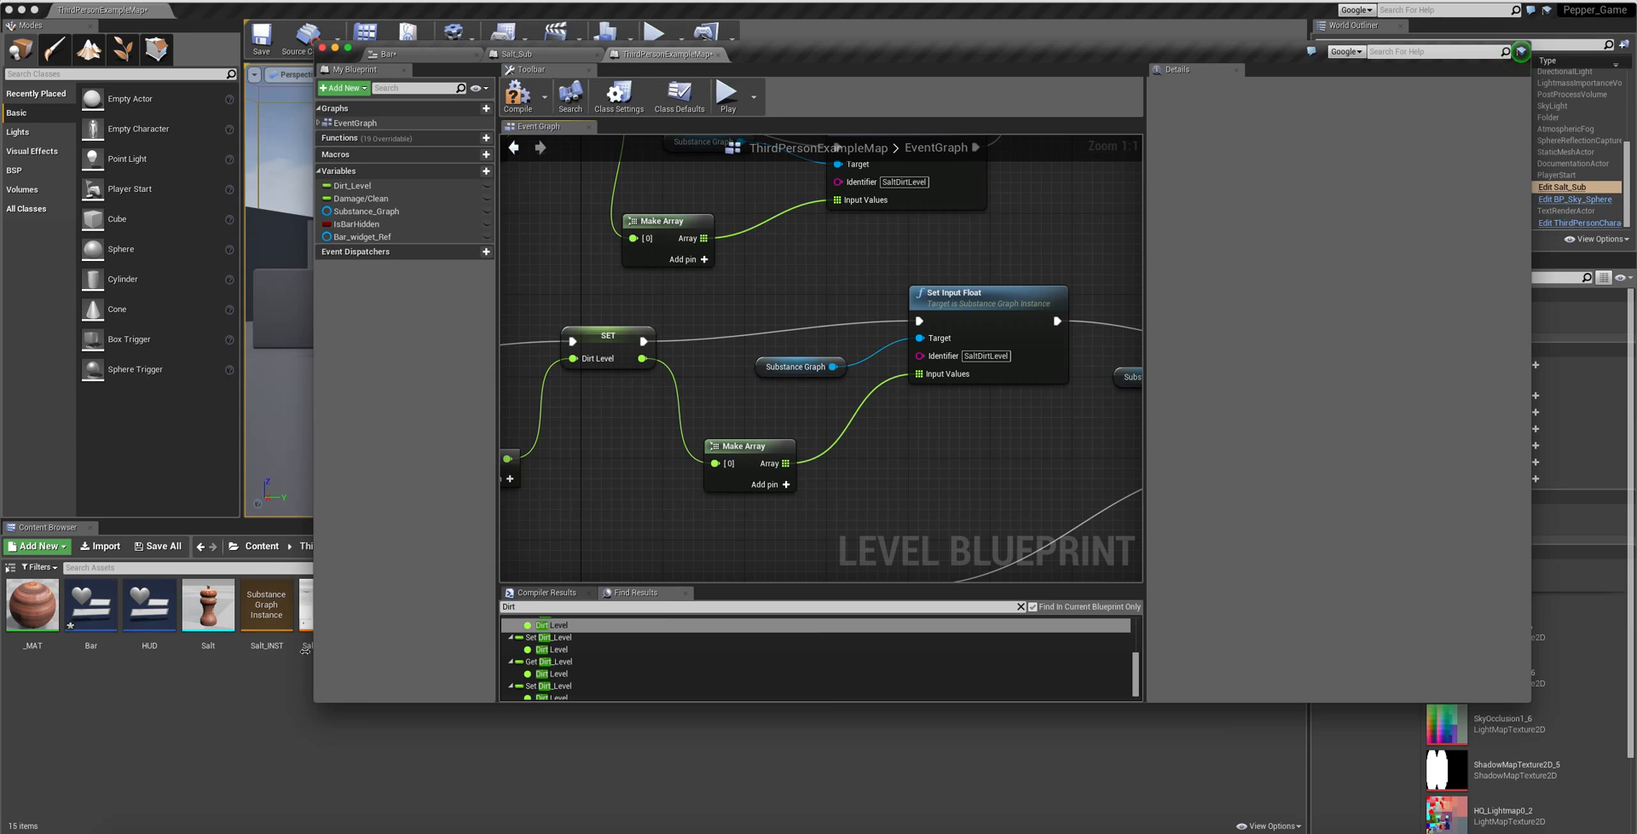
click(265, 695)
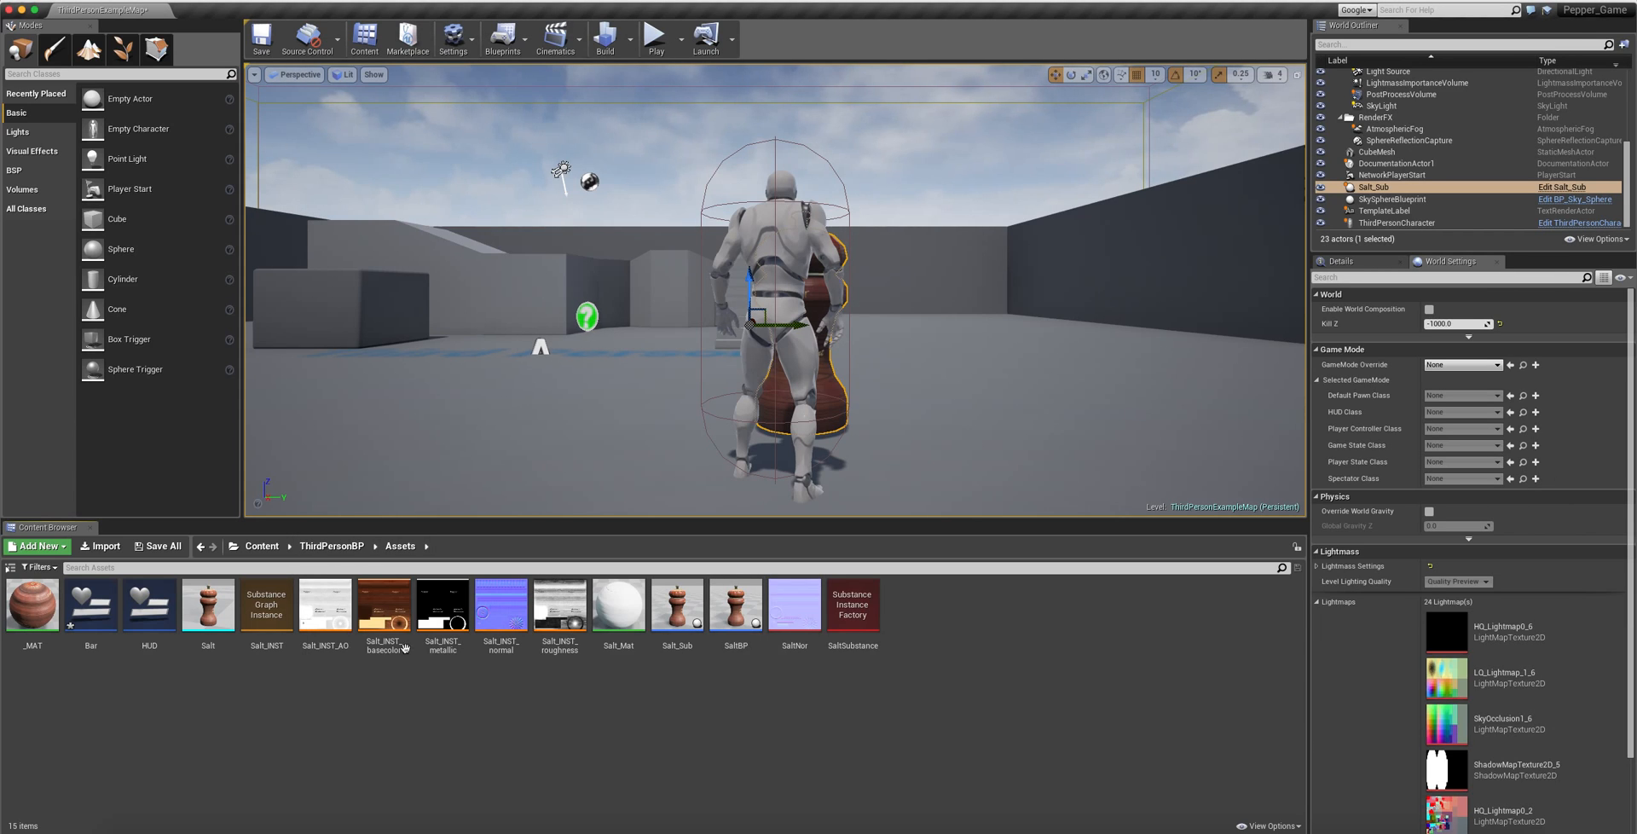
double_click(266, 605)
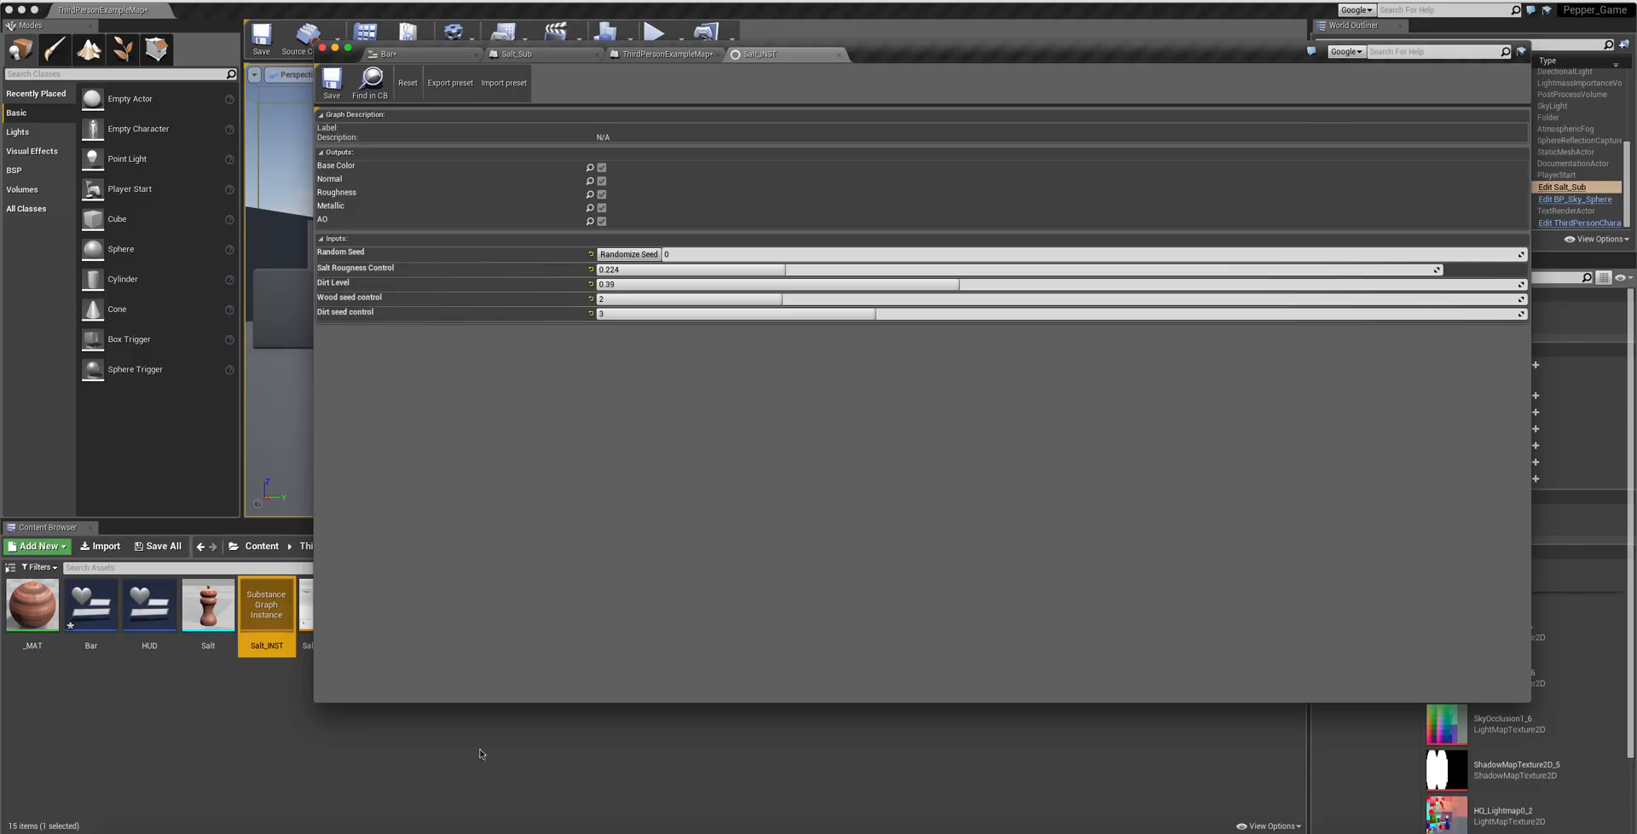
click(575, 793)
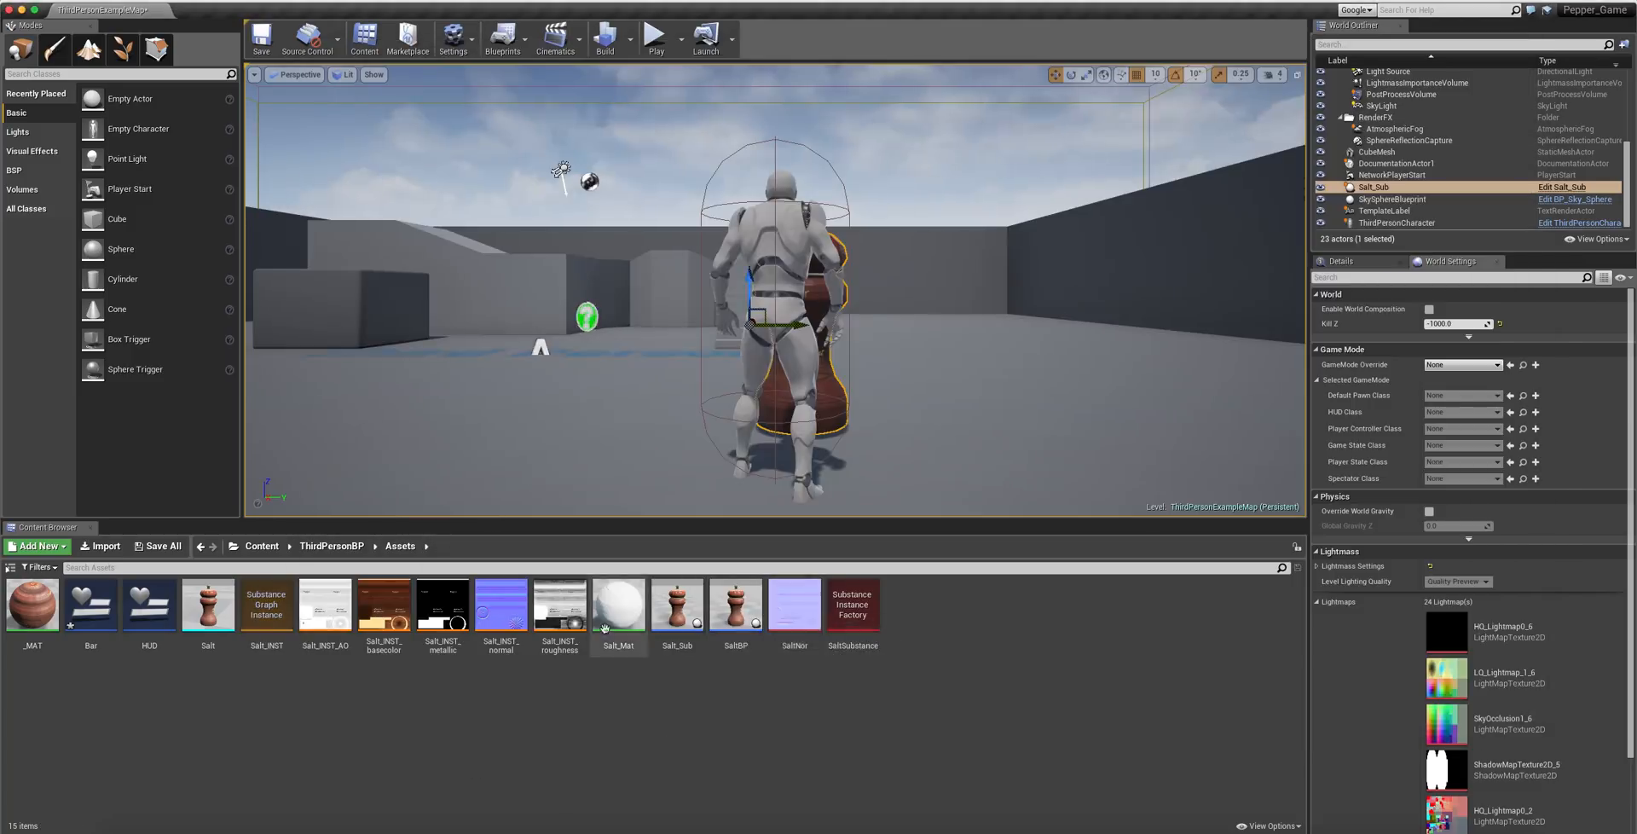
click(671, 622)
double_click(670, 621)
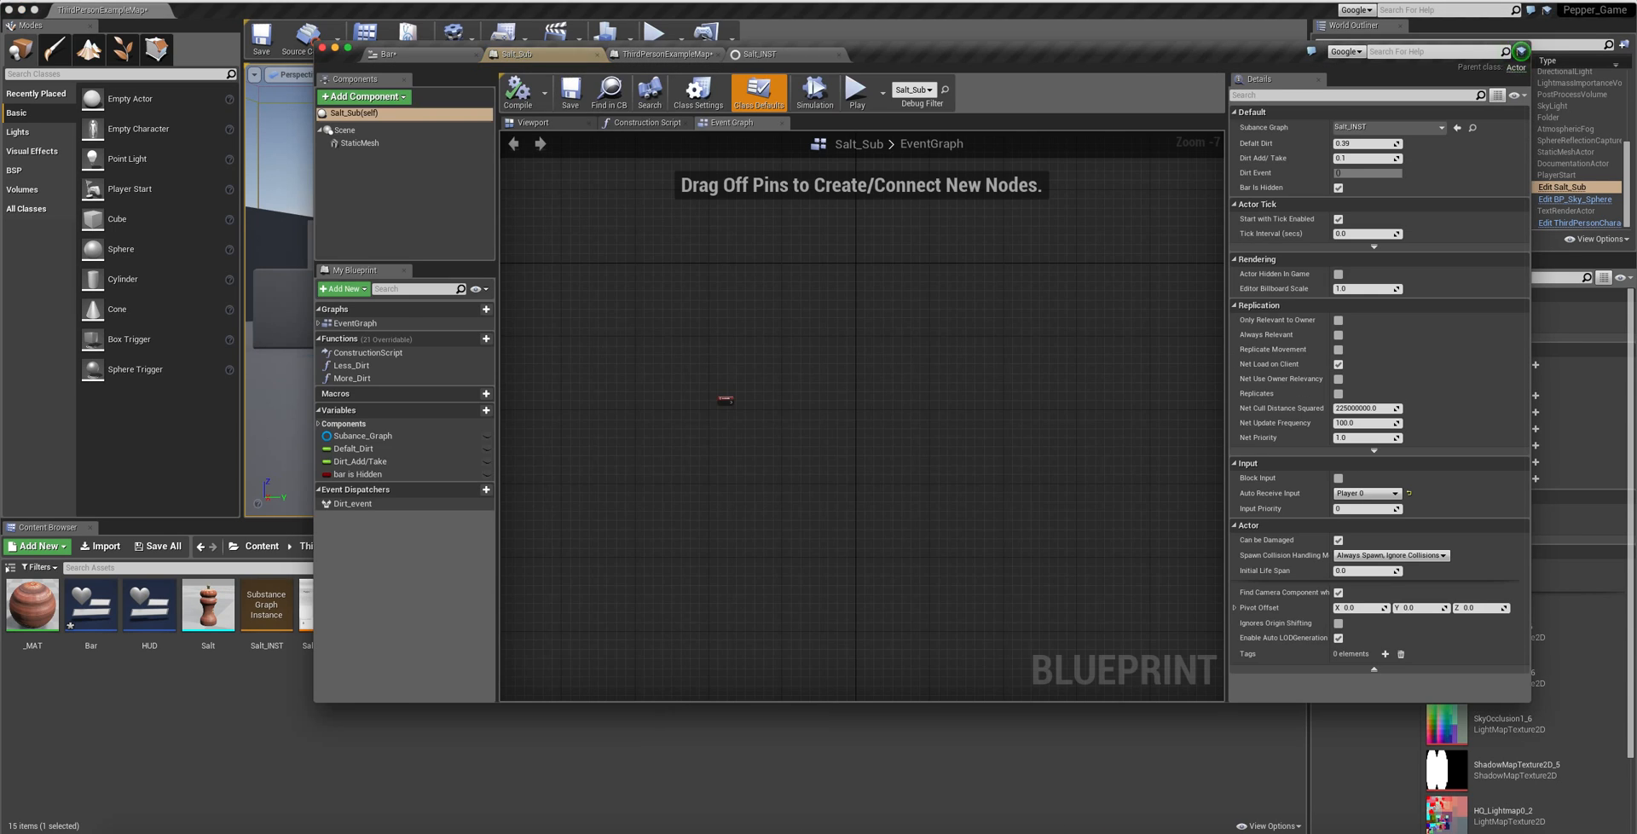
click(654, 54)
- Align the Substance Graph getter with Set Input Float's Target pin and shift Make Array closer beneath the SET Dirt Level node
right_drag(1001, 472, 978, 518)
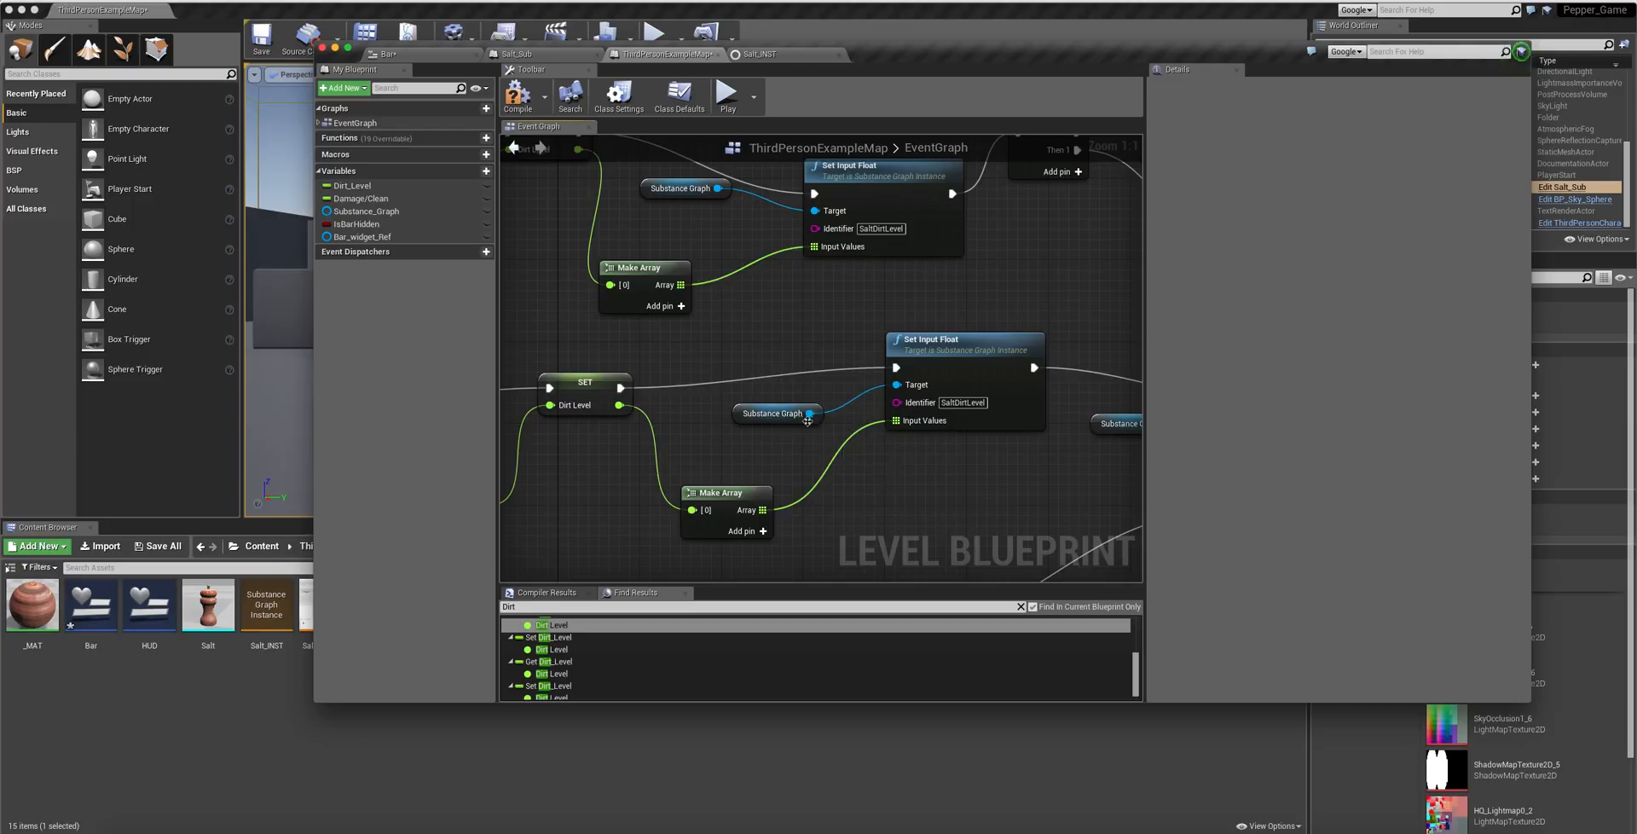
drag(810, 412, 789, 399)
click(925, 349)
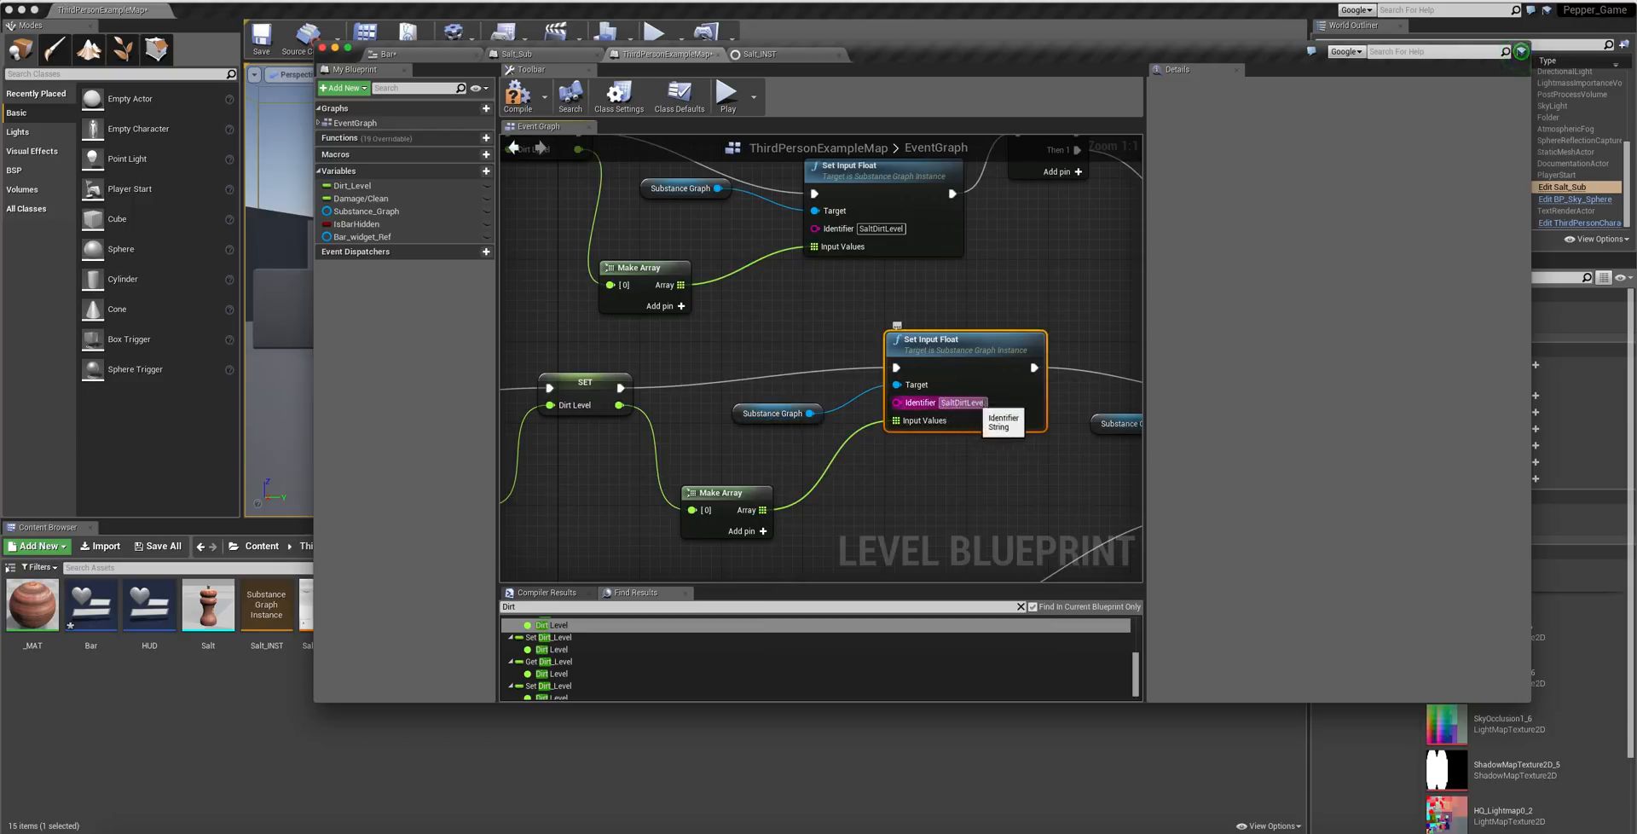
drag(753, 419, 763, 398)
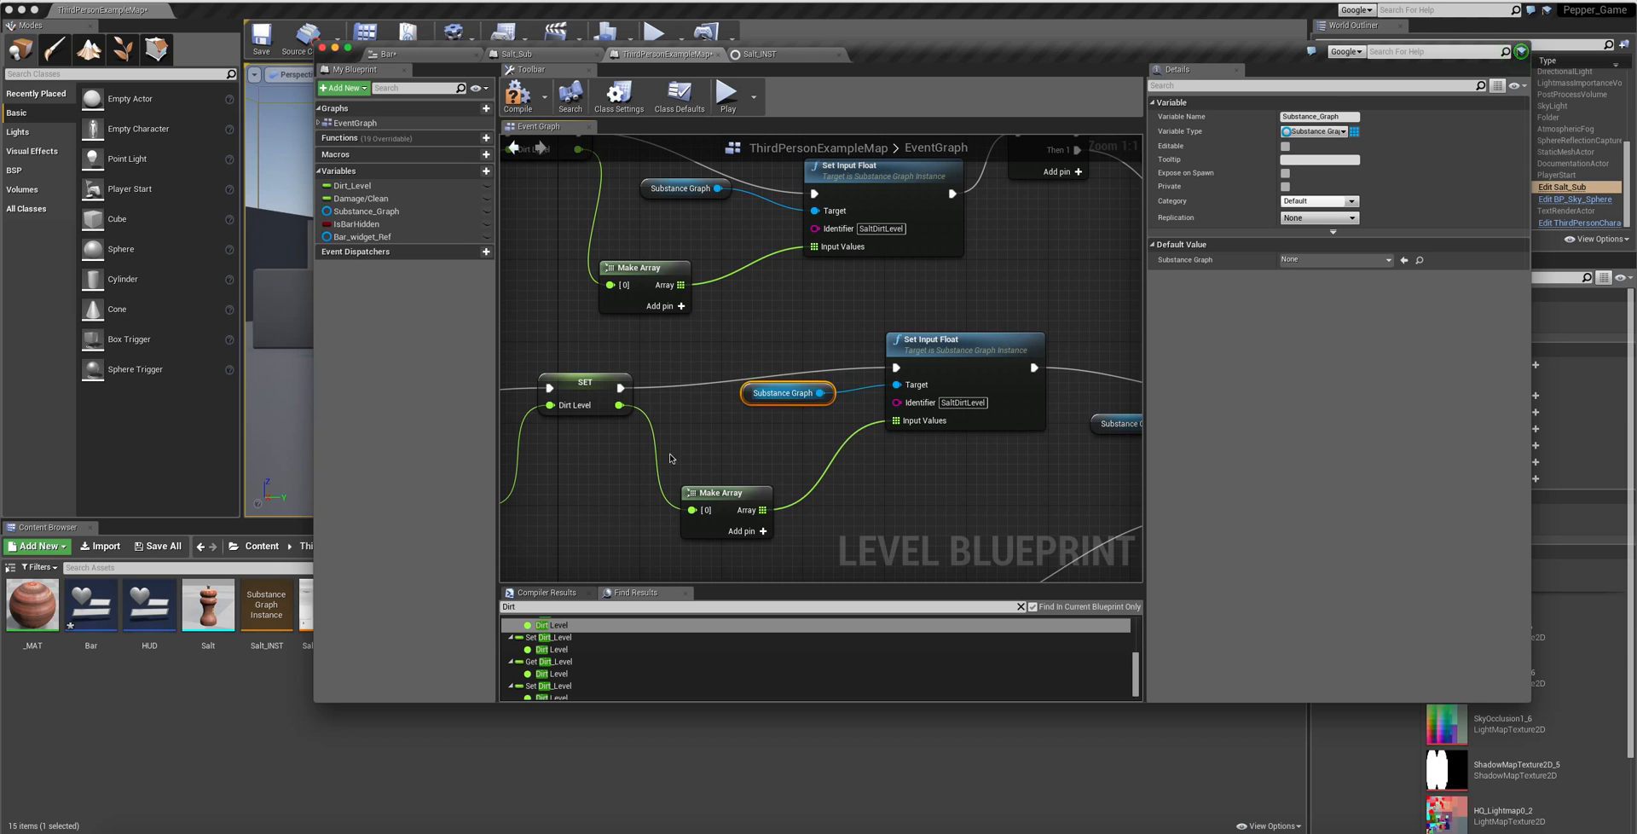
mouse_move(594, 389)
mouse_down()
mouse_move(538, 382)
mouse_move(607, 388)
mouse_up()
right_drag(587, 437, 757, 286)
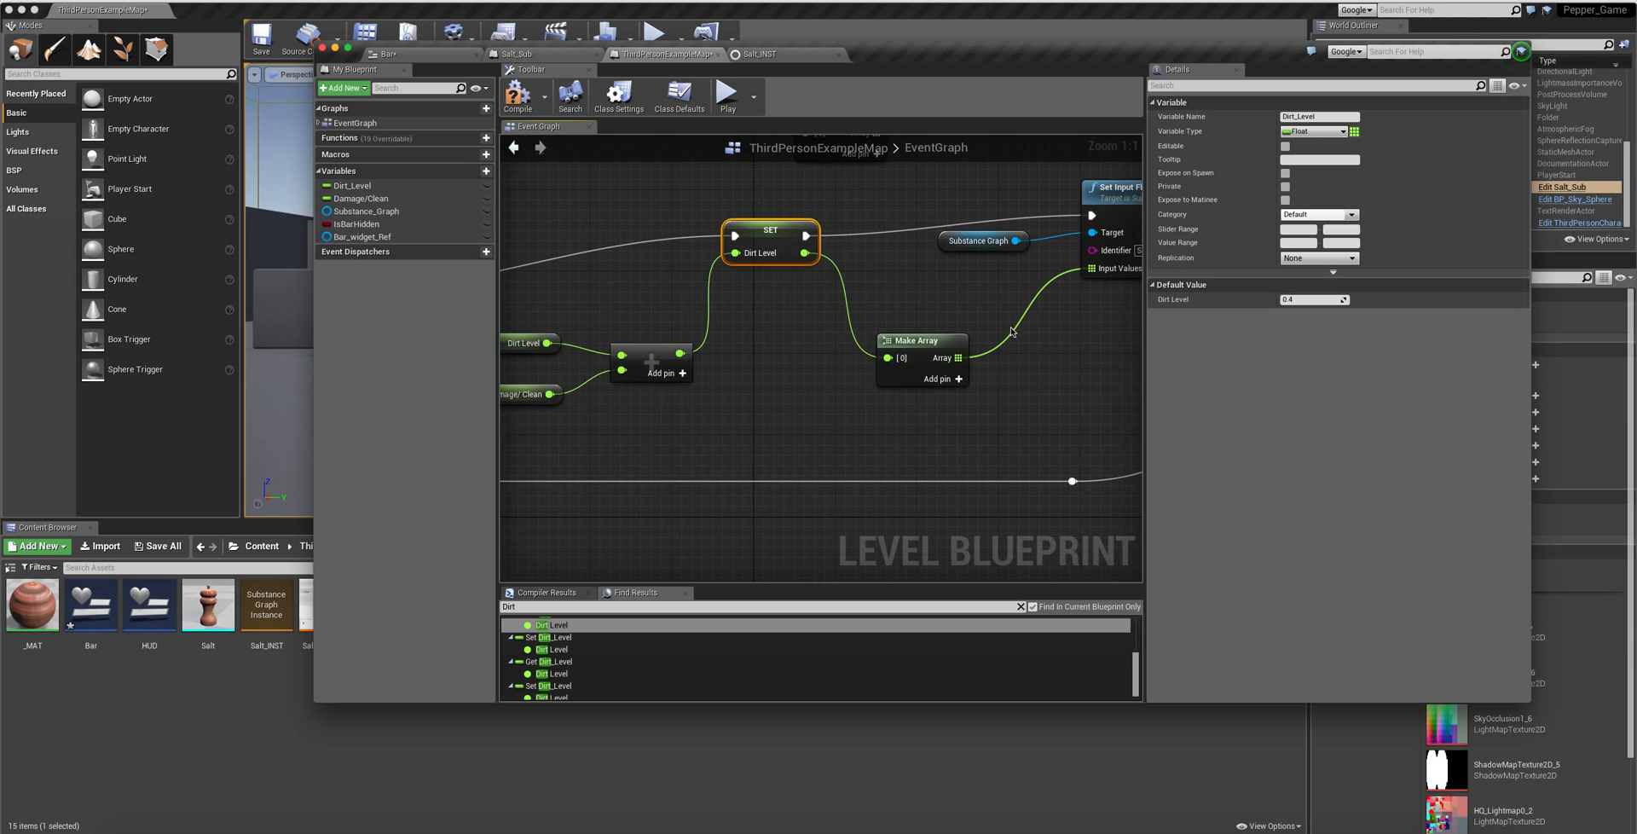
drag(927, 352, 874, 393)
- Add a Get Input Names node to the execution wire after SET Dirt Level and place it in line before Set Input Float
drag(816, 237, 923, 300)
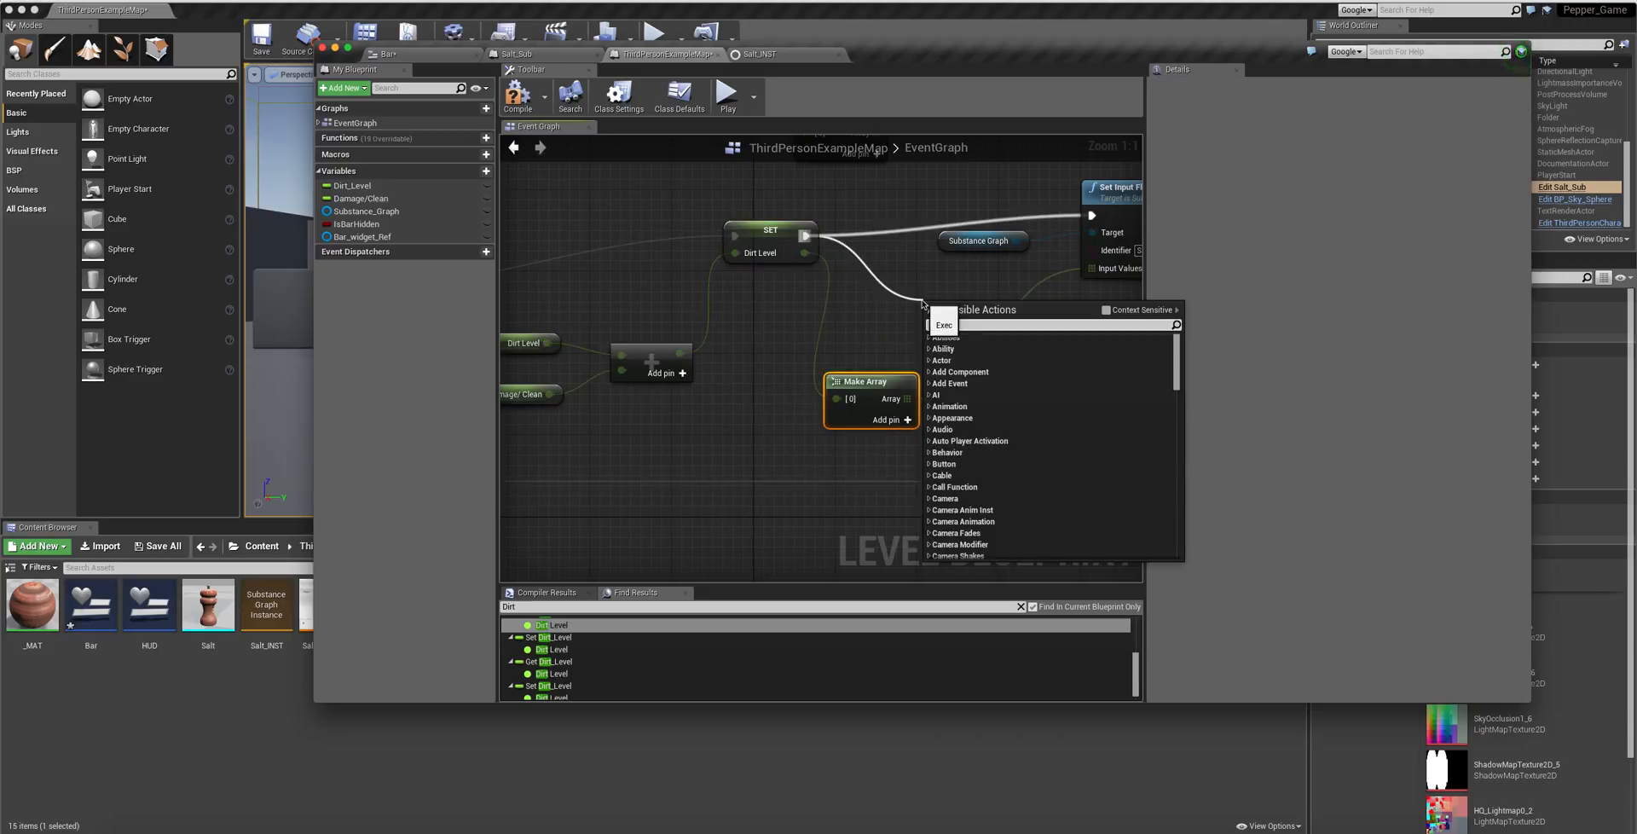
text(get i)
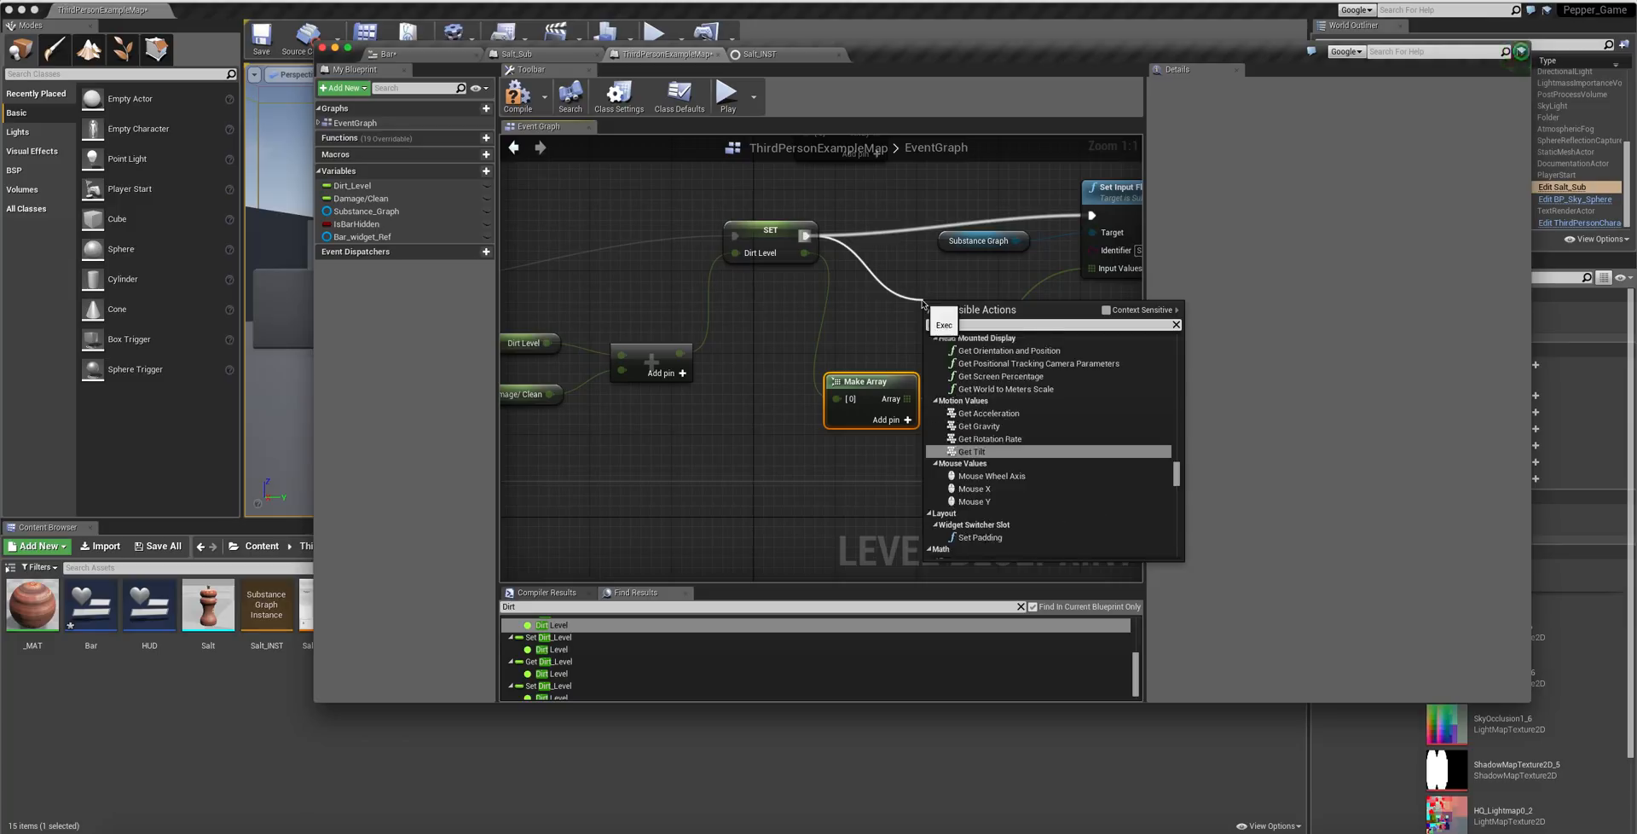
text(naame)
key(BackSpace)
key(BackSpace)
key(BackSpace)
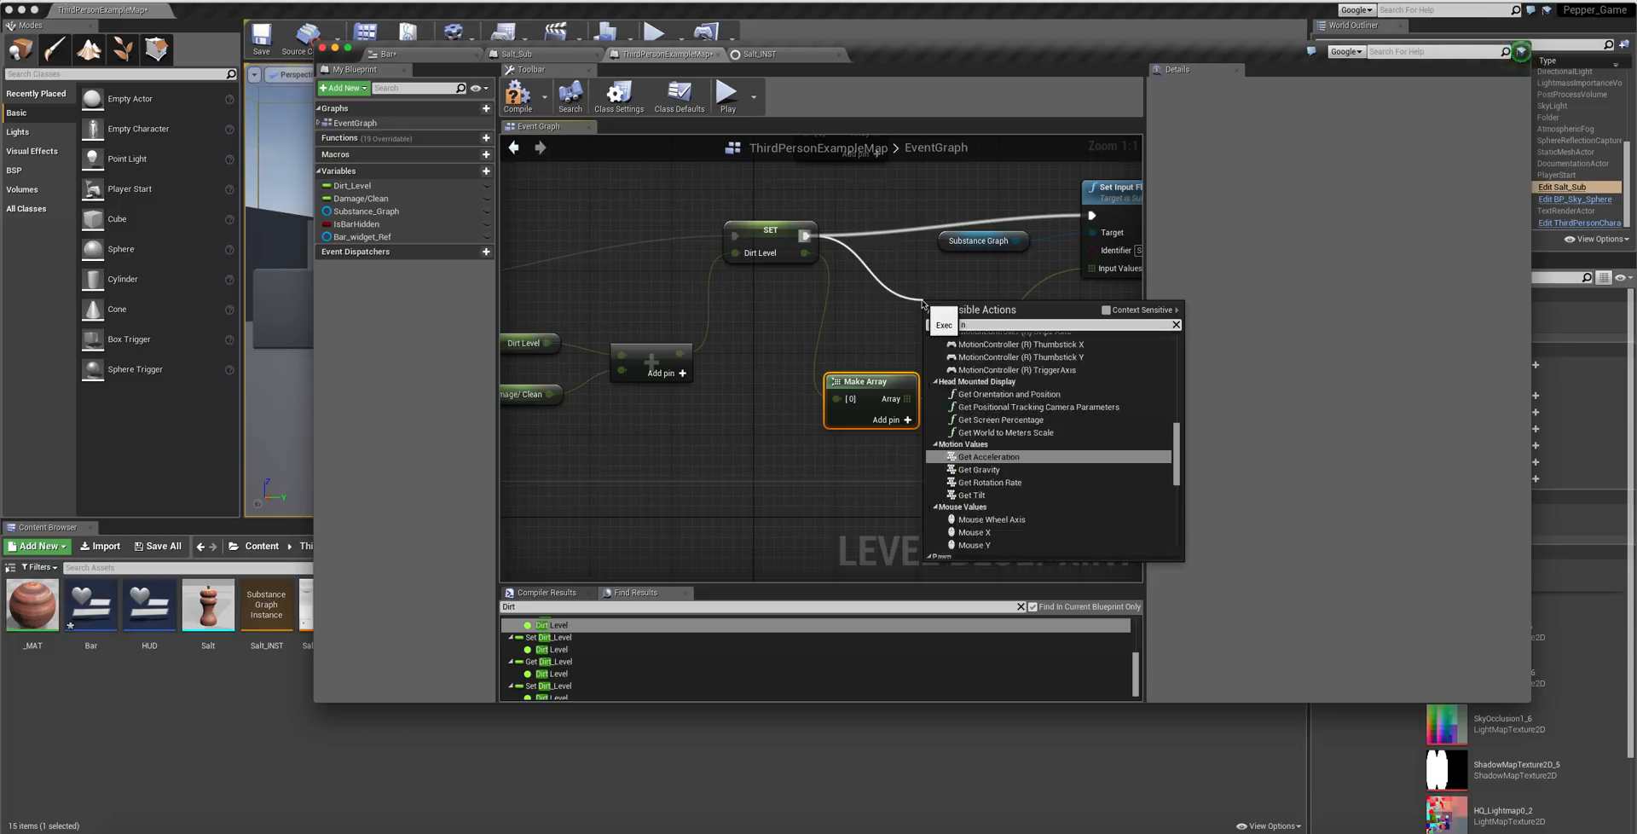
key(BackSpace)
key(BackSpace)
text(get input names)
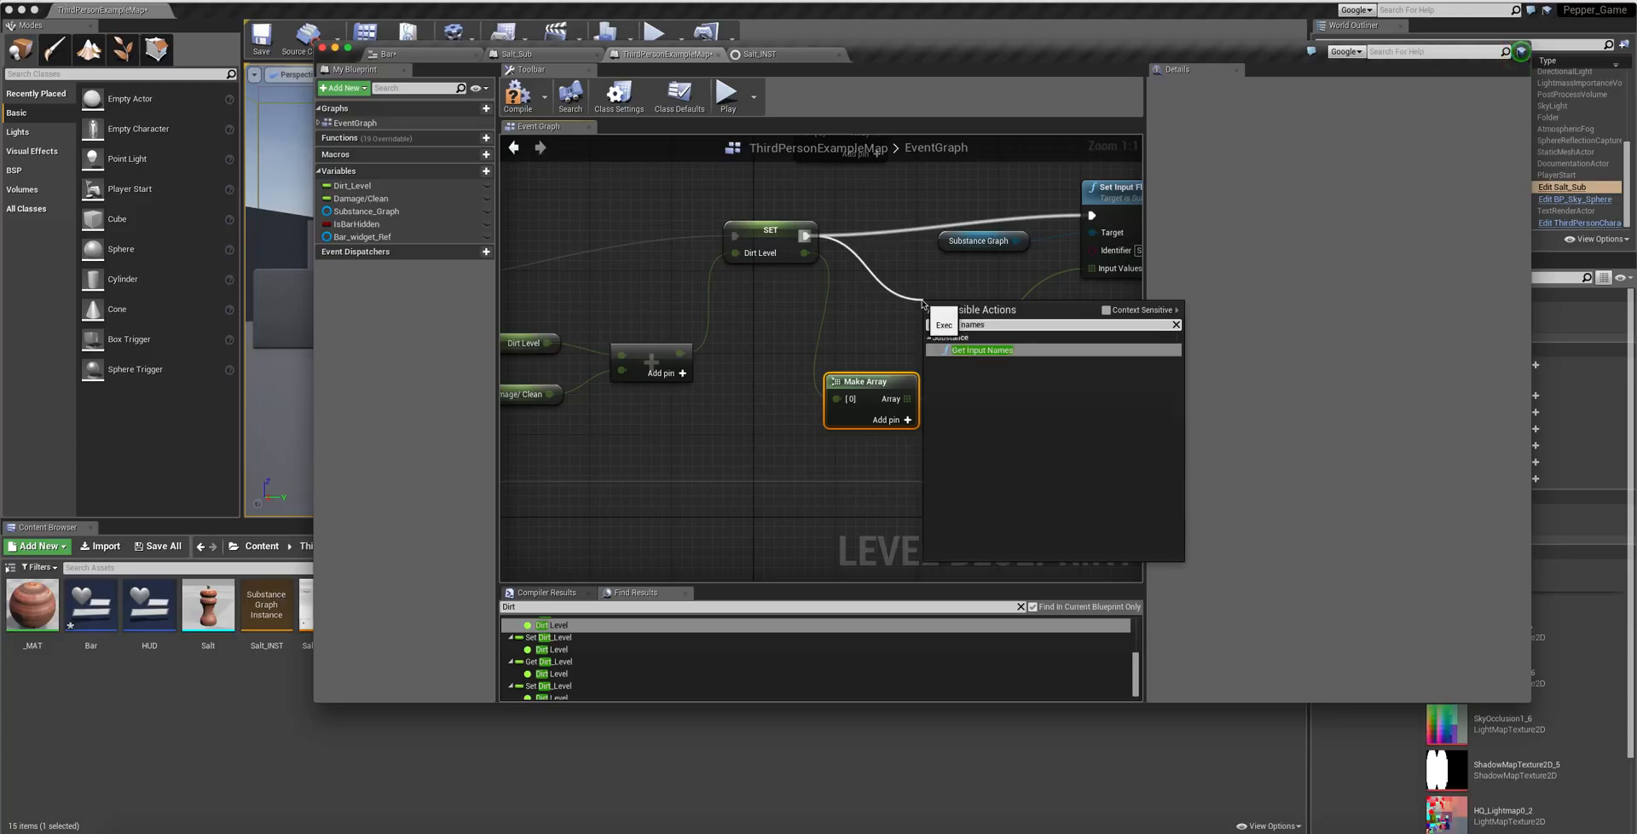
click(985, 352)
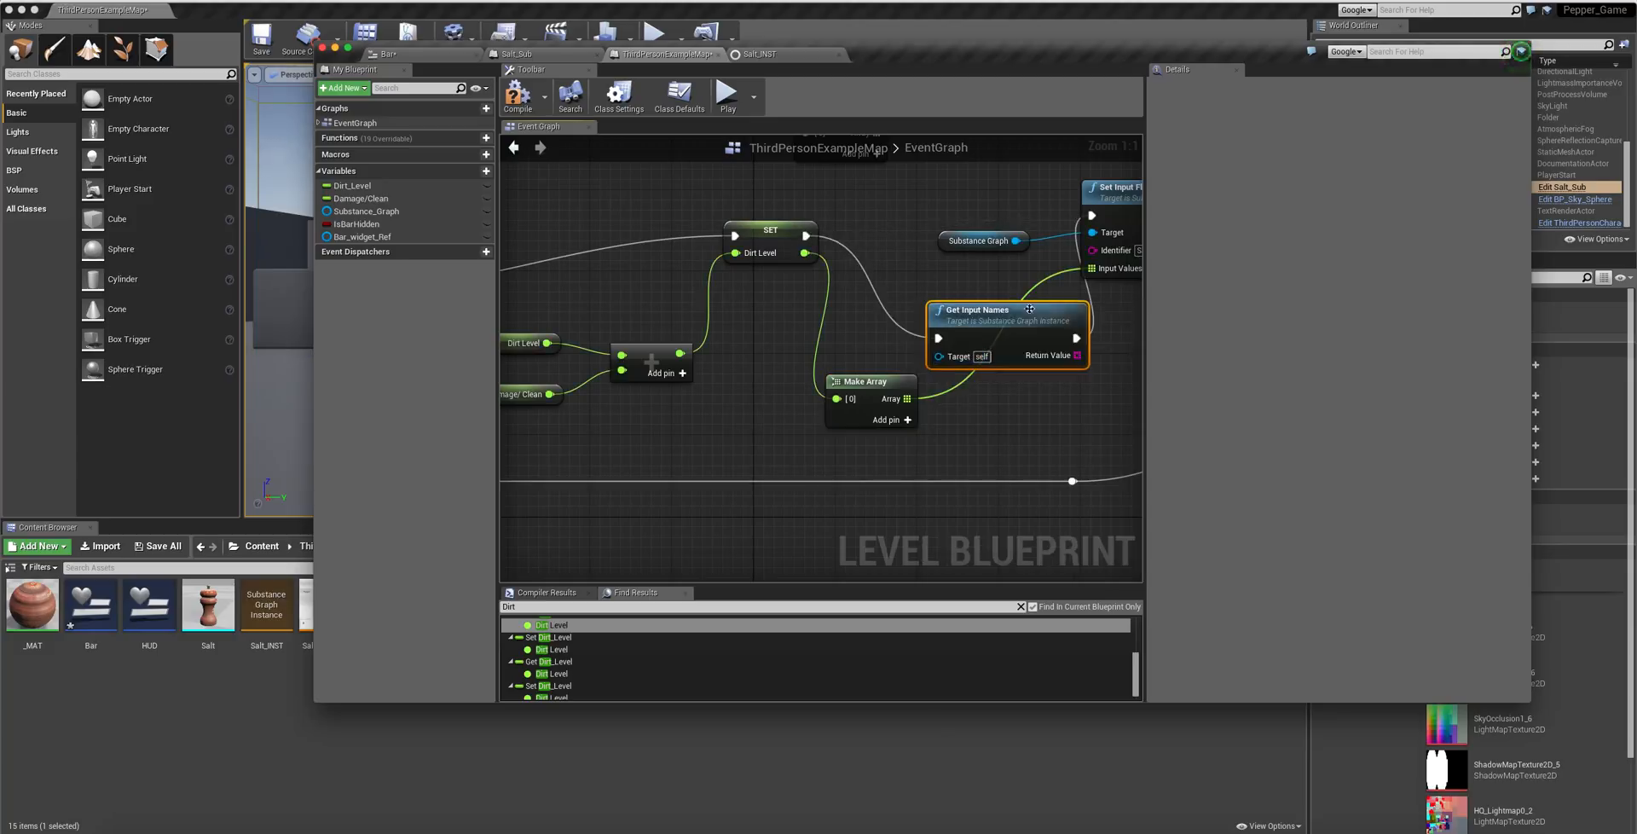
drag(1004, 309, 945, 197)
right_drag(998, 300, 986, 374)
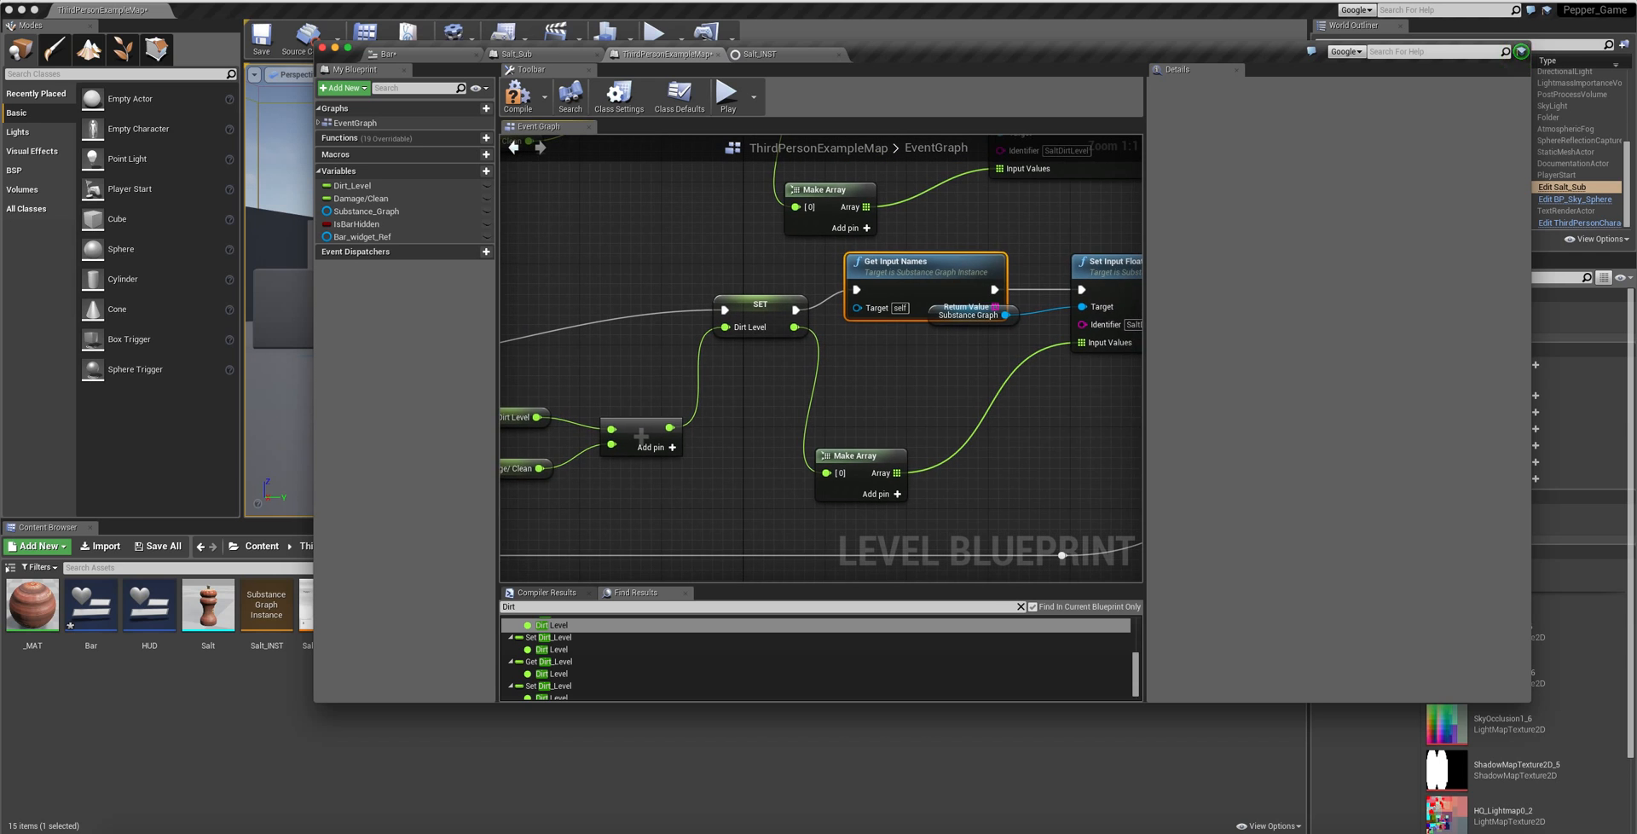
- Space out Set Input Float, Make Array, and Sync Rendering with its Substance Graph getter further along the Dirt chain
right_drag(1092, 393, 731, 443)
drag(749, 322, 853, 322)
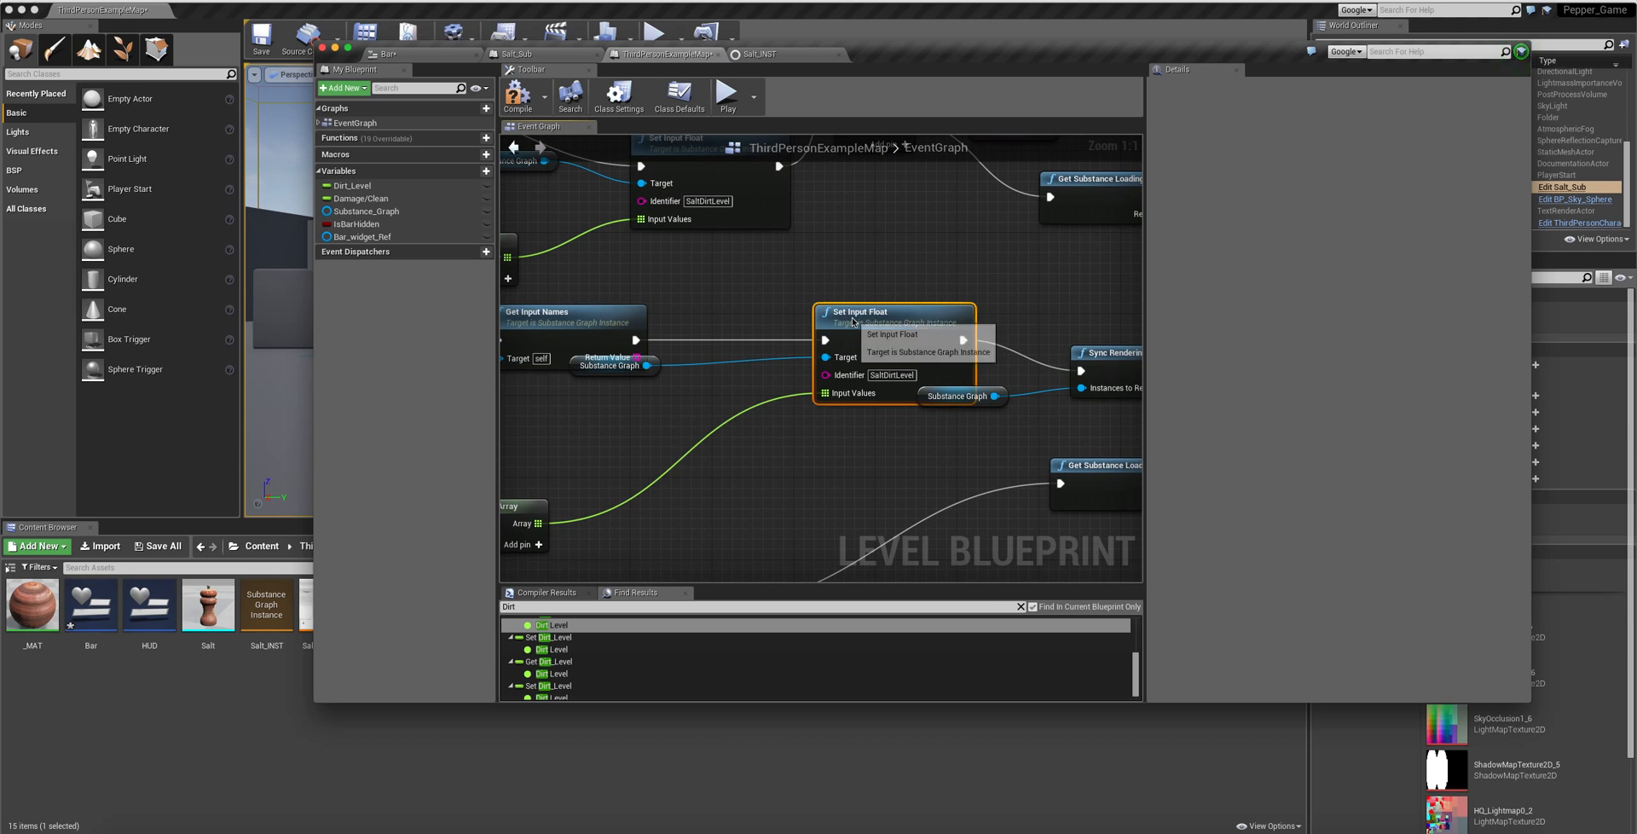
mouse_move(597, 324)
mouse_down()
mouse_move(721, 309)
mouse_move(597, 325)
mouse_up()
right_drag(802, 472, 524, 417)
drag(834, 304, 990, 263)
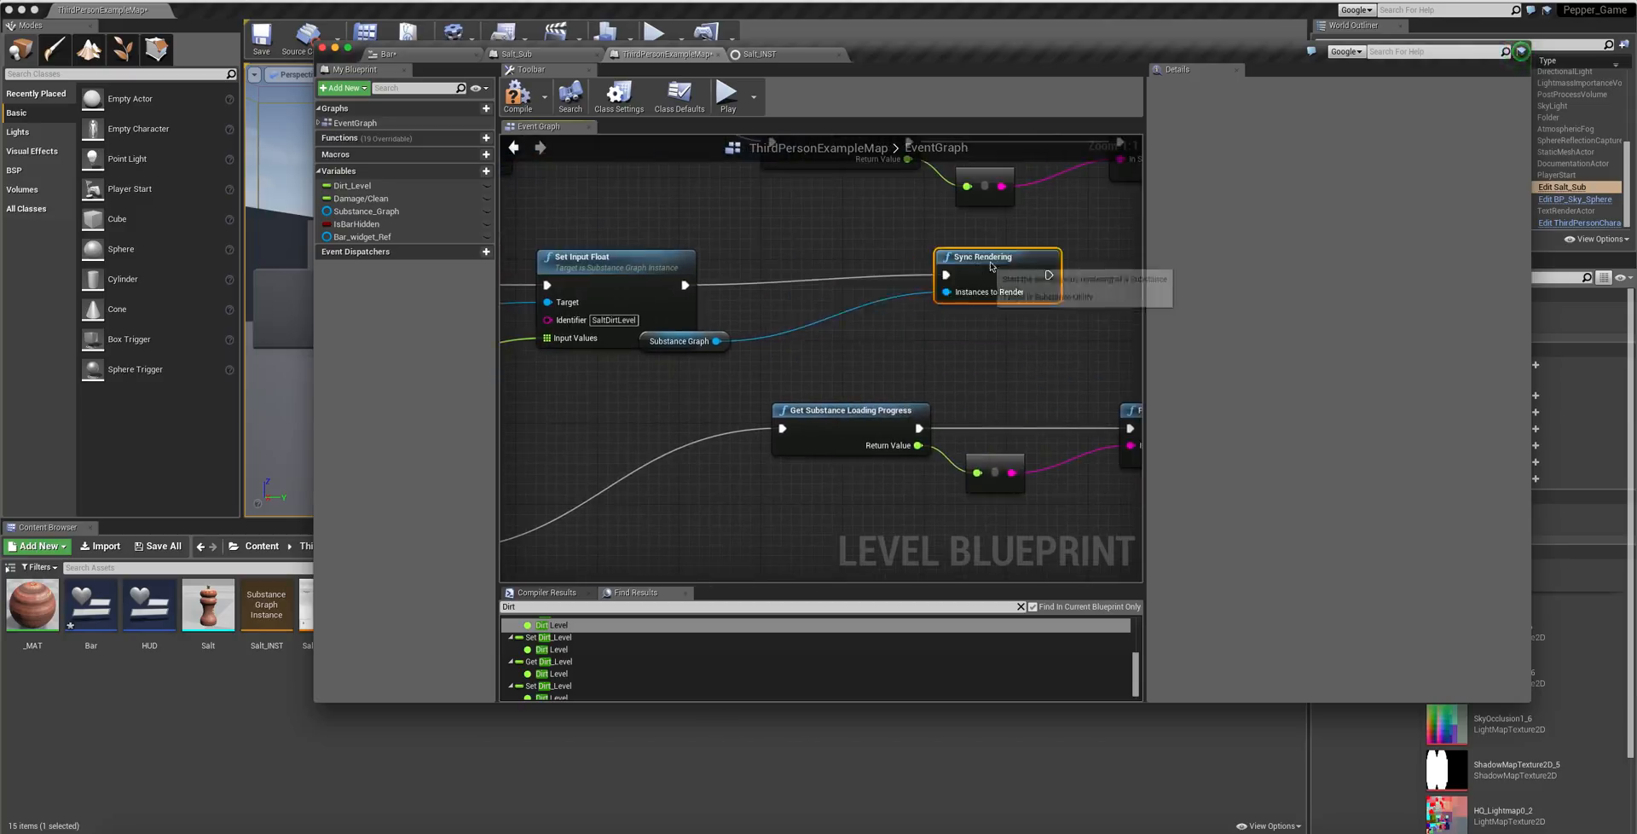
drag(708, 330, 898, 290)
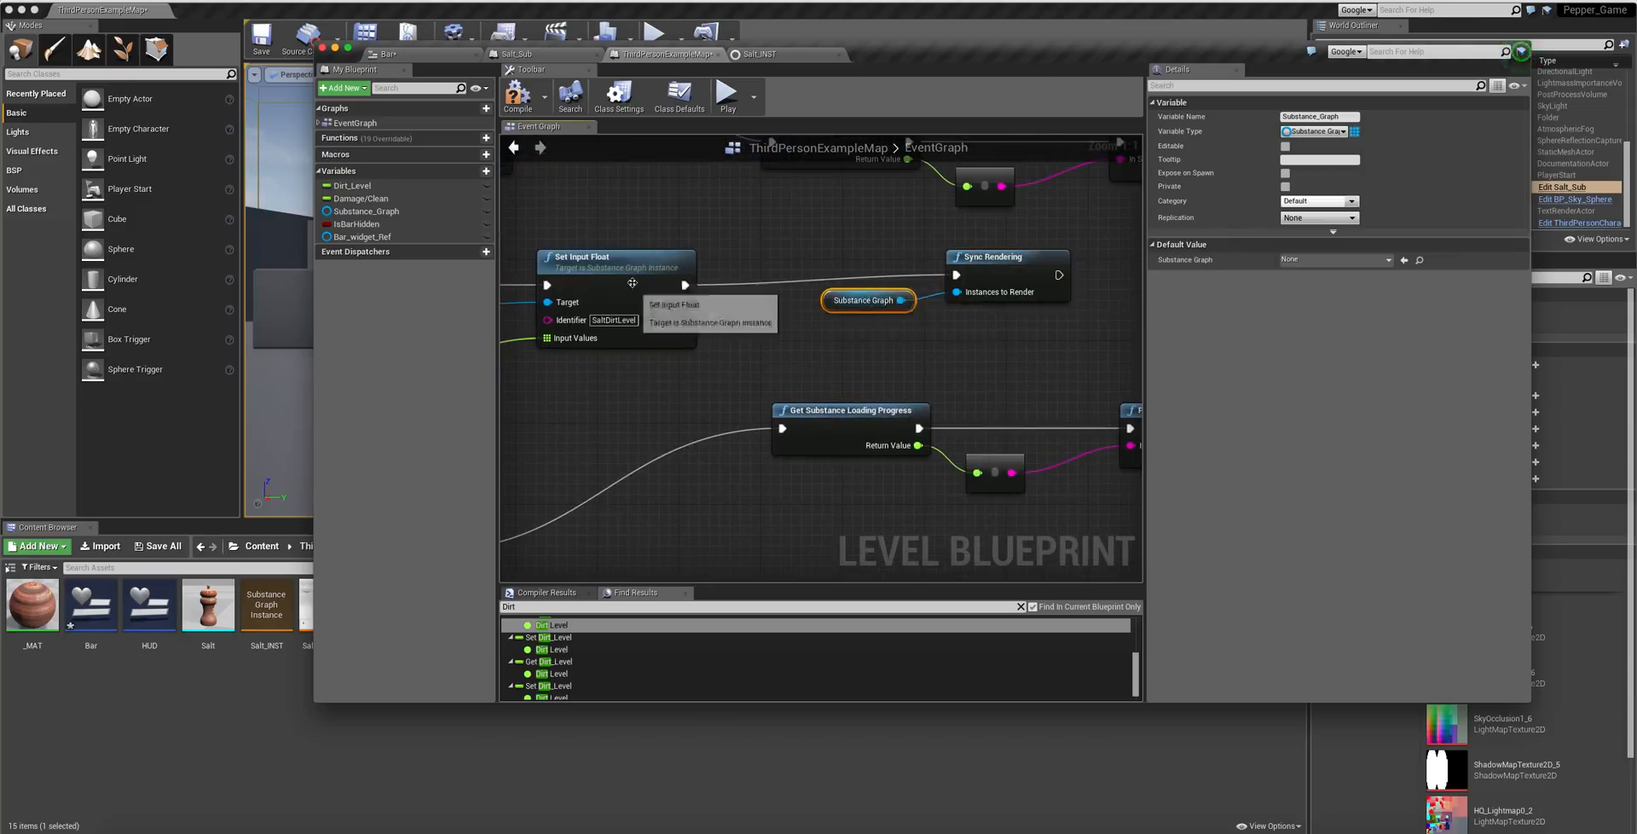
drag(628, 273, 738, 246)
right_drag(667, 343, 1039, 345)
drag(611, 461, 781, 416)
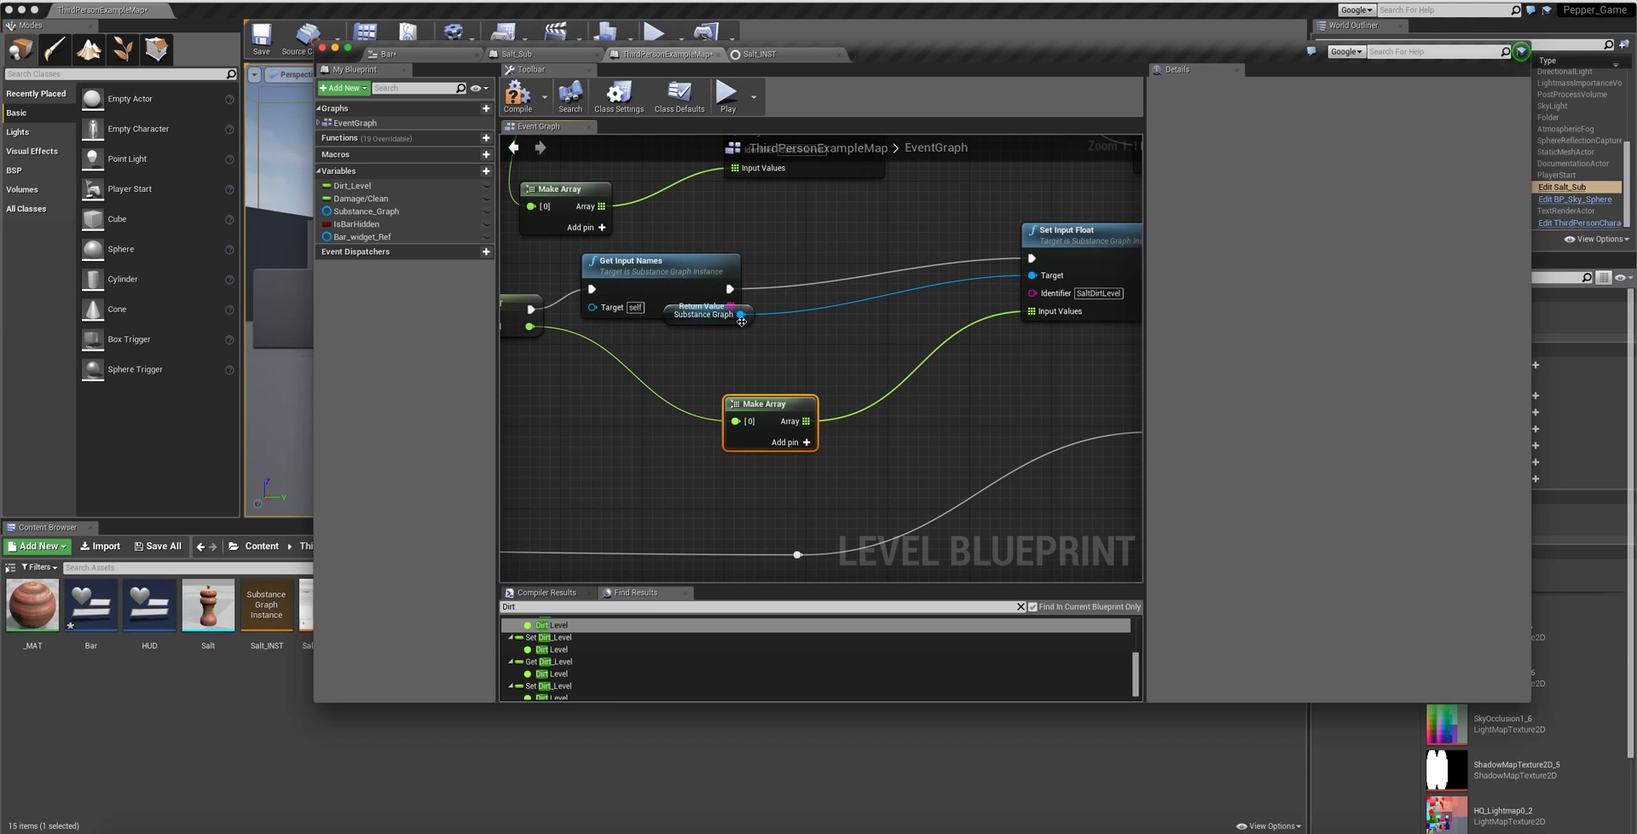
- Place the Substance Graph getter ahead of Get Input Names and connect it to that node's Target pin
mouse_move(648, 263)
mouse_down()
mouse_move(732, 244)
mouse_move(658, 242)
mouse_up()
drag(721, 318, 952, 294)
drag(712, 262, 782, 263)
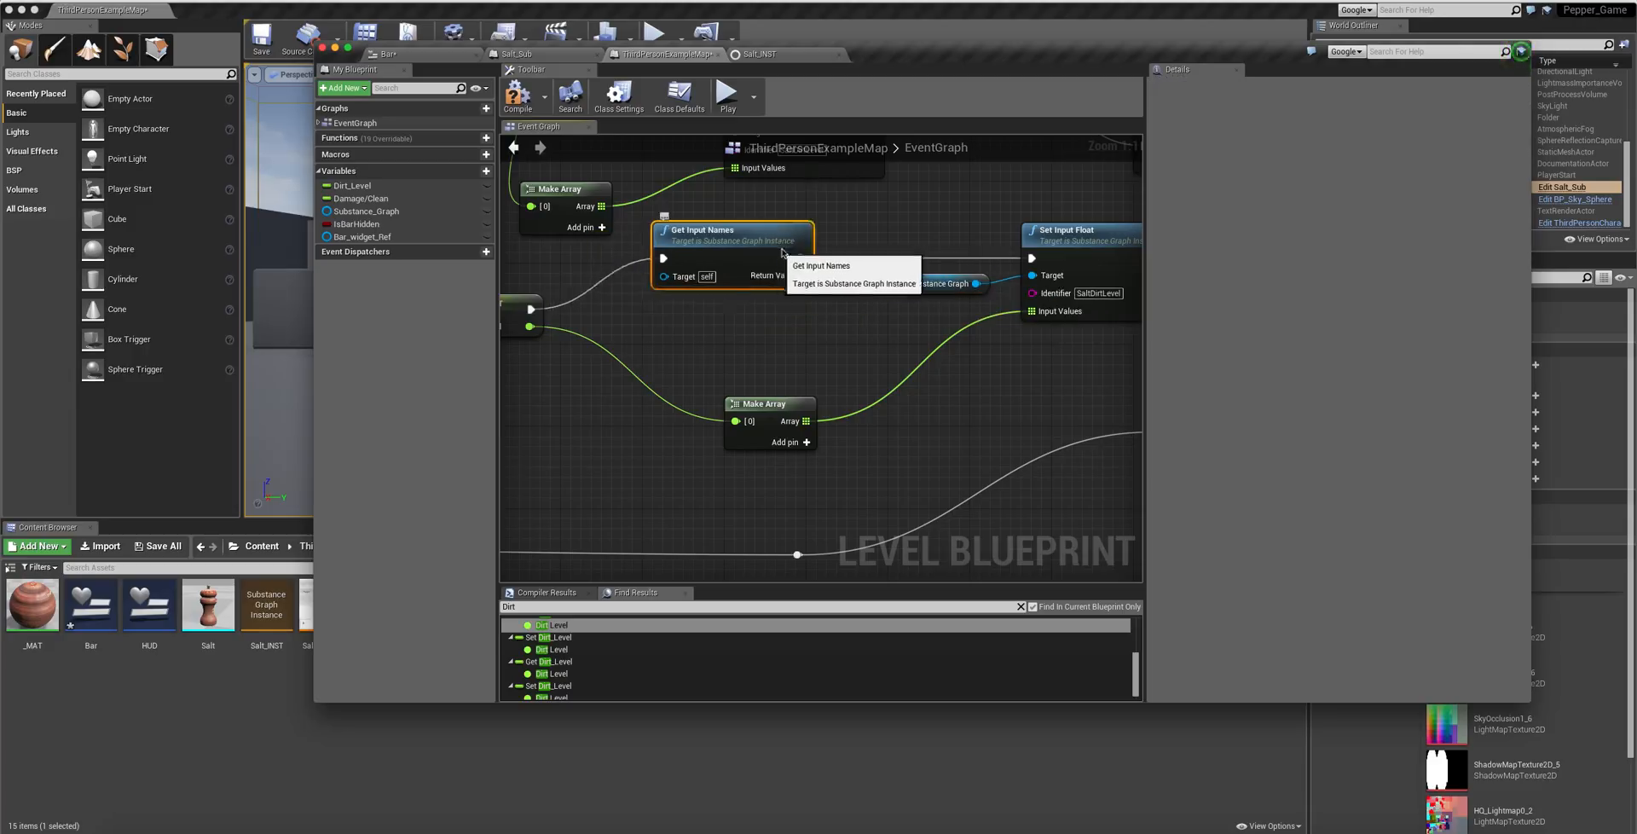
drag(934, 283, 722, 258)
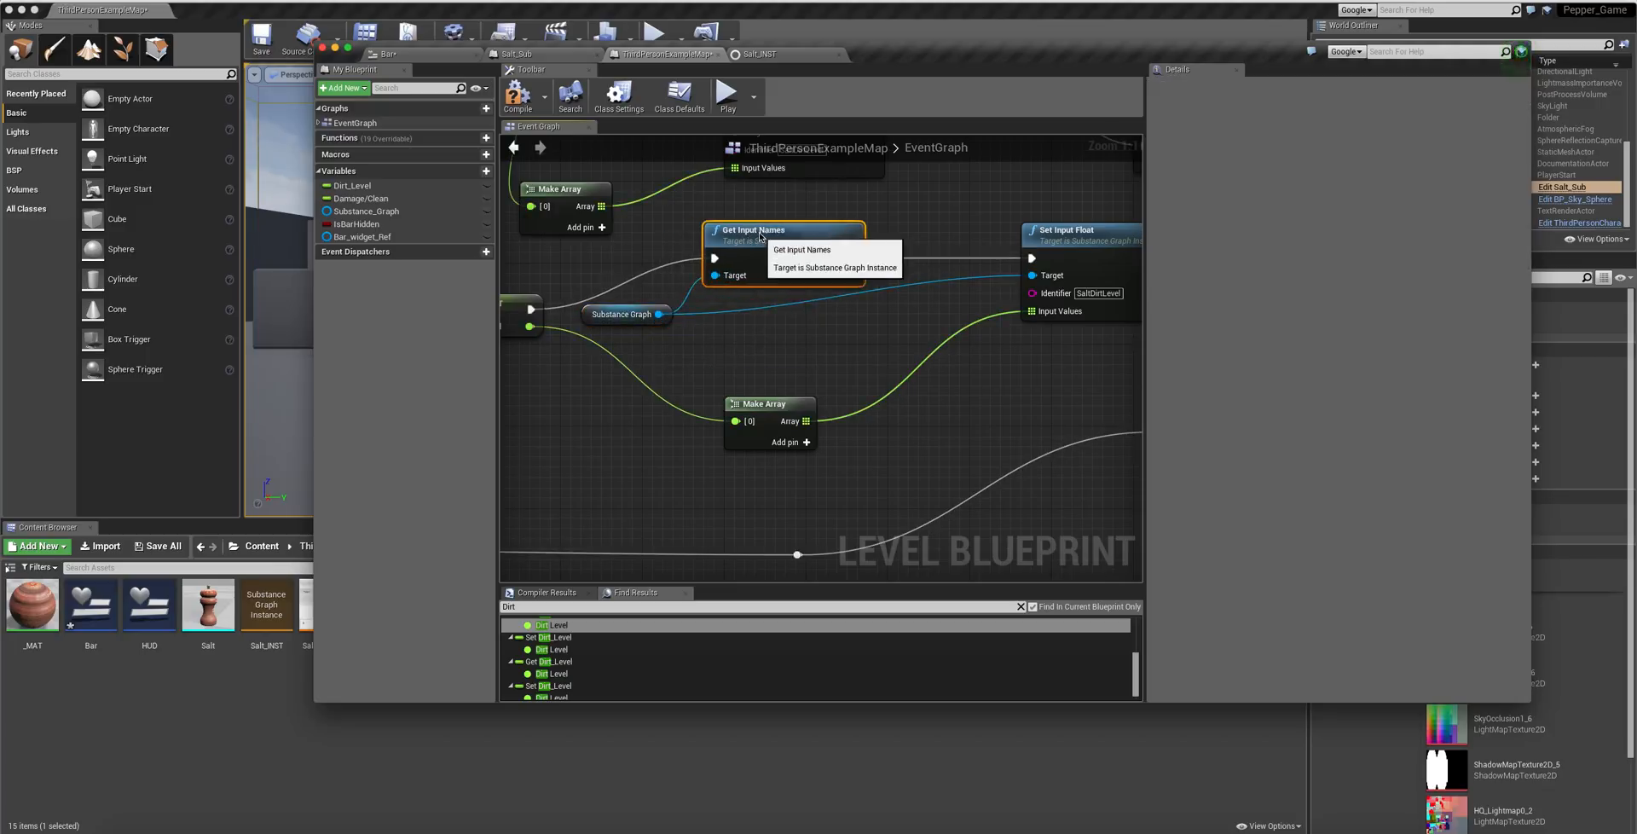
right_drag(567, 373, 539, 380)
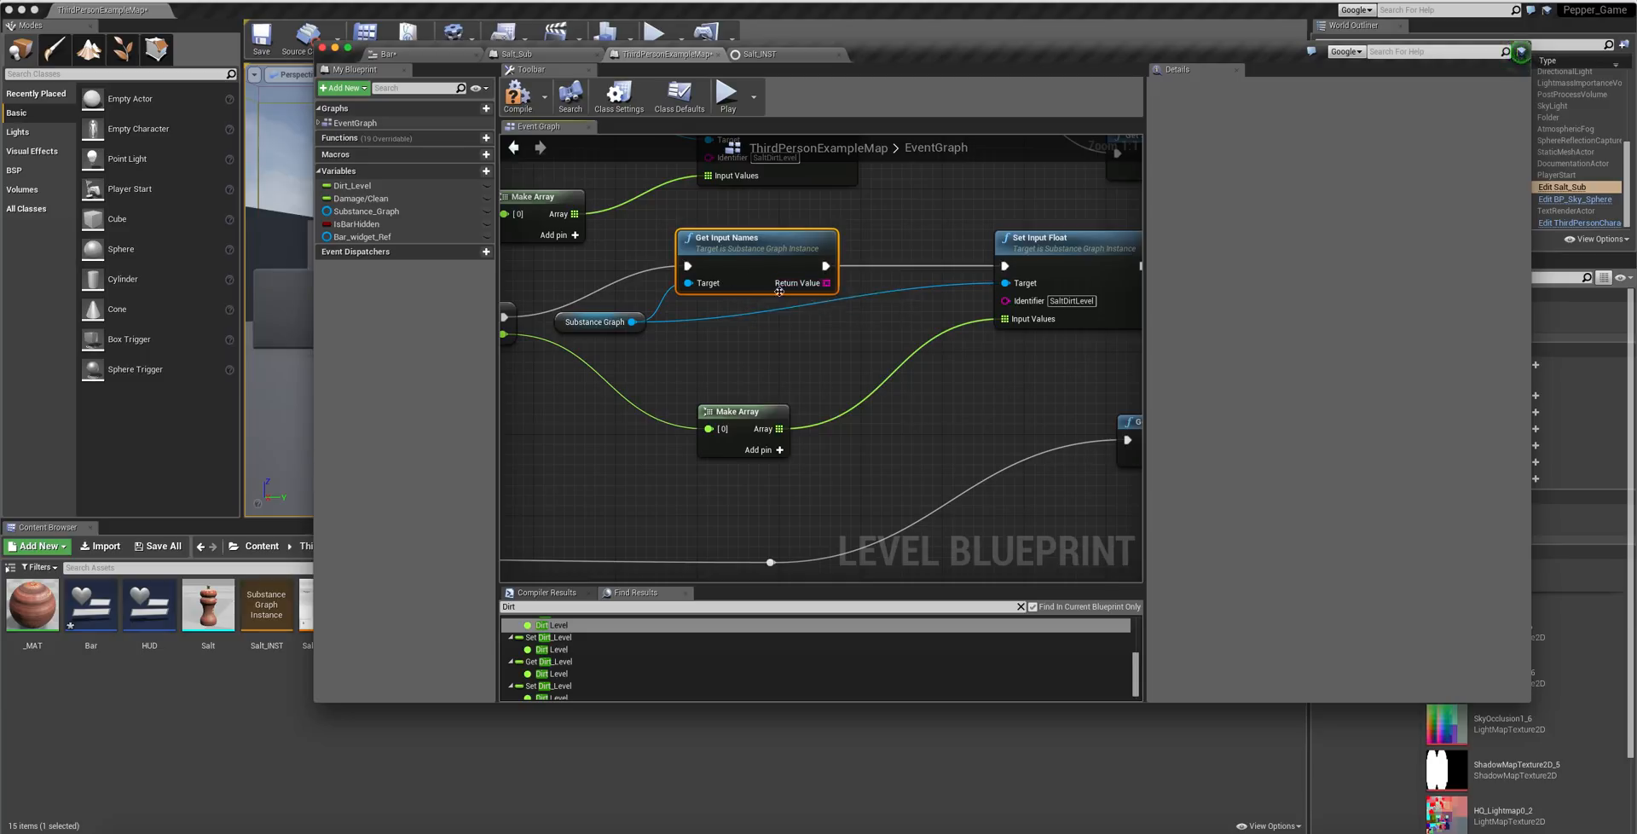
- Check the order of the input parameters in Salt_INST and return to the level blueprint
click(153, 776)
double_click(266, 605)
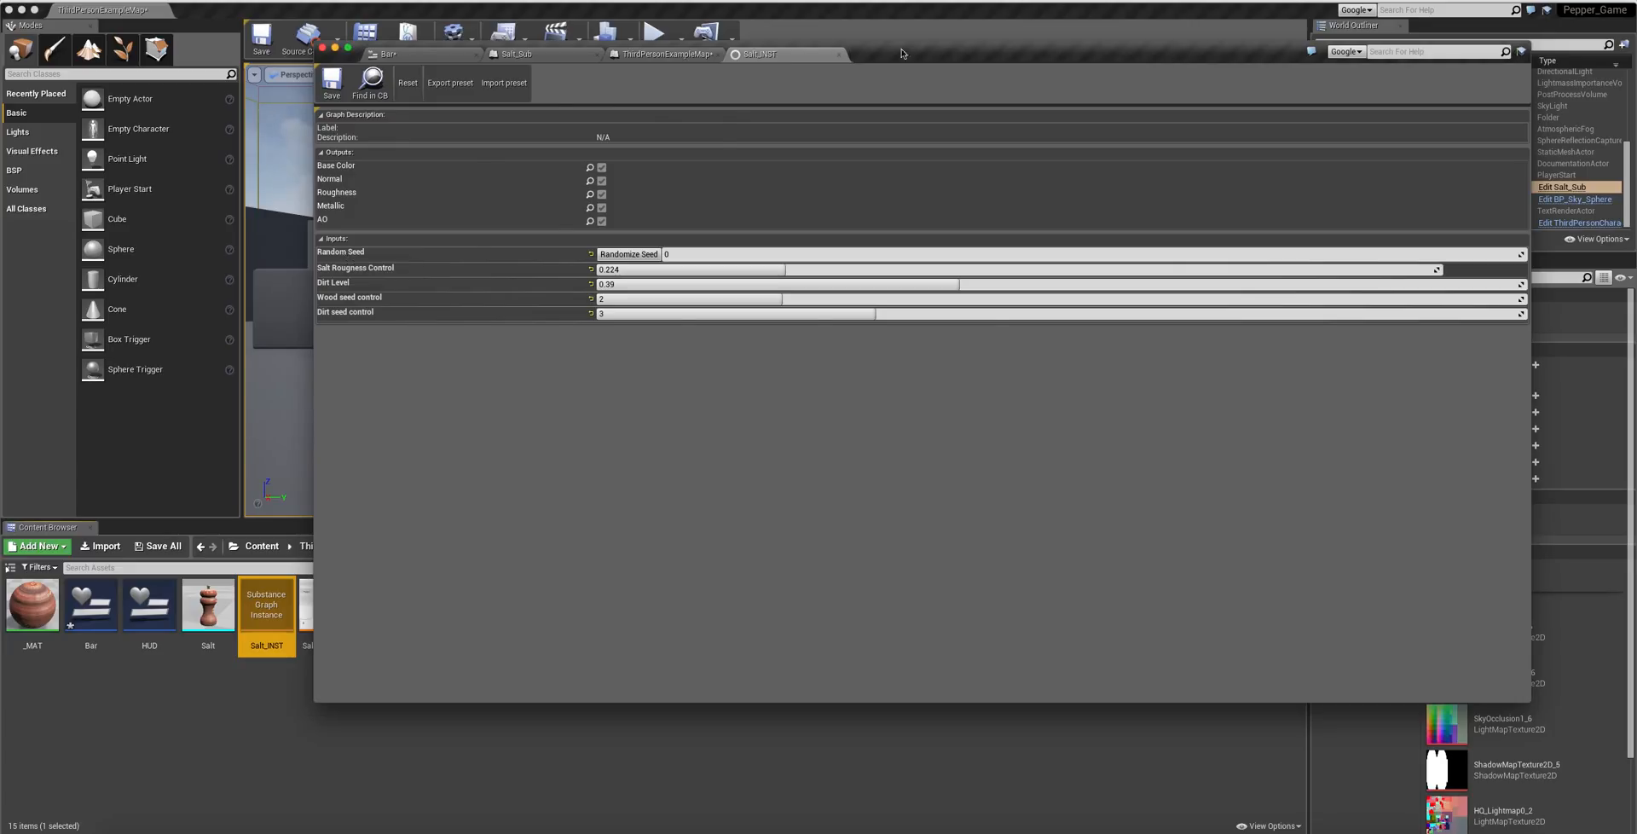
click(669, 54)
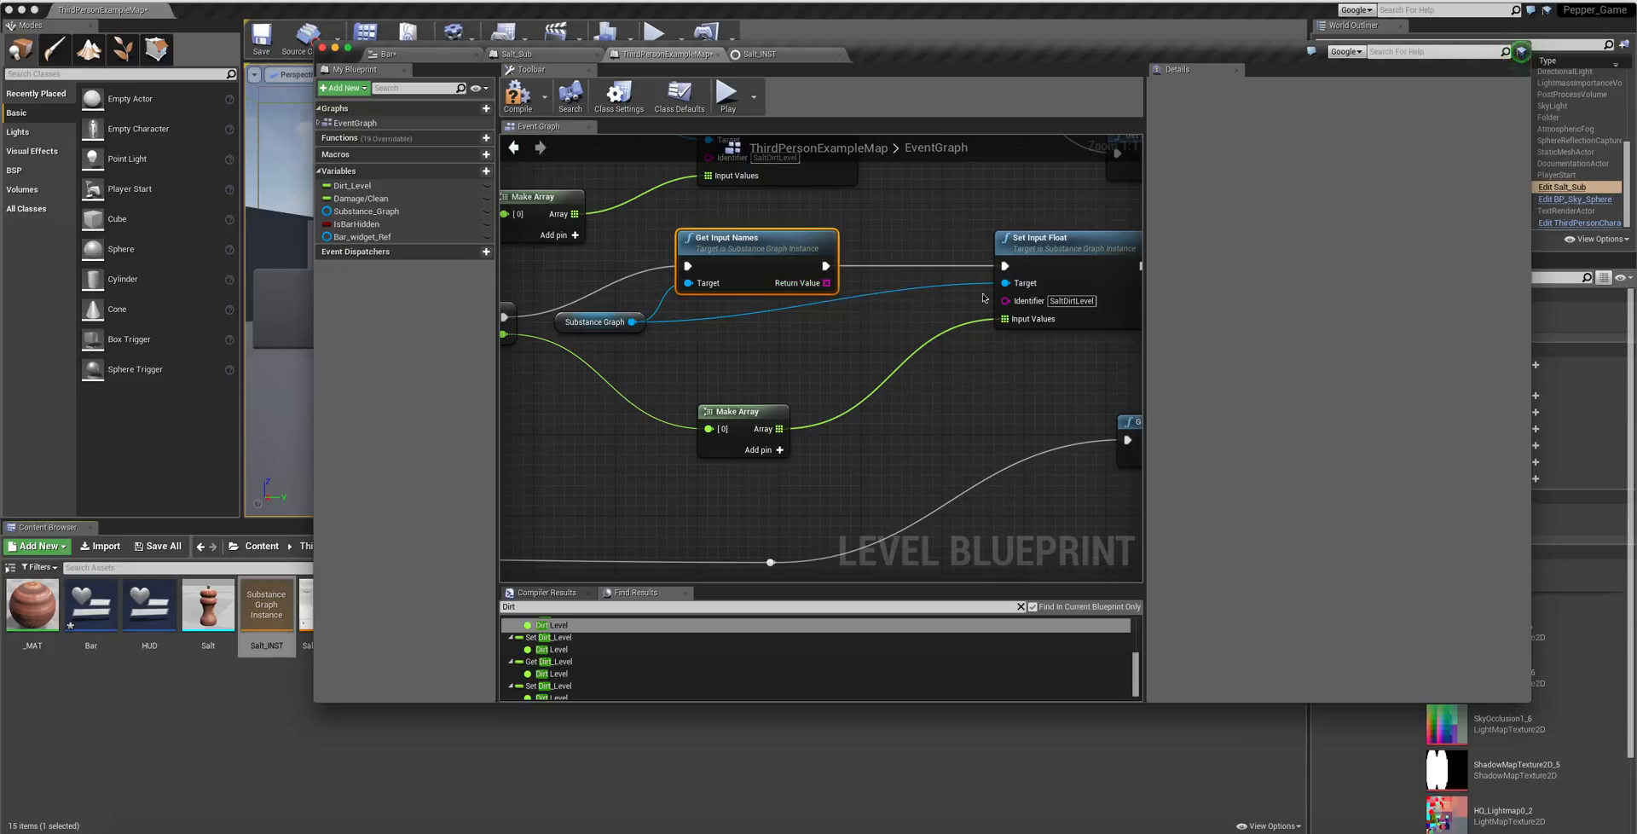
- Search the actions for "get" and add an array Get node from Get Input Names' Return Value
drag(825, 285, 827, 327)
mouse_move(747, 244)
mouse_down()
mouse_move(756, 257)
mouse_move(738, 248)
mouse_up()
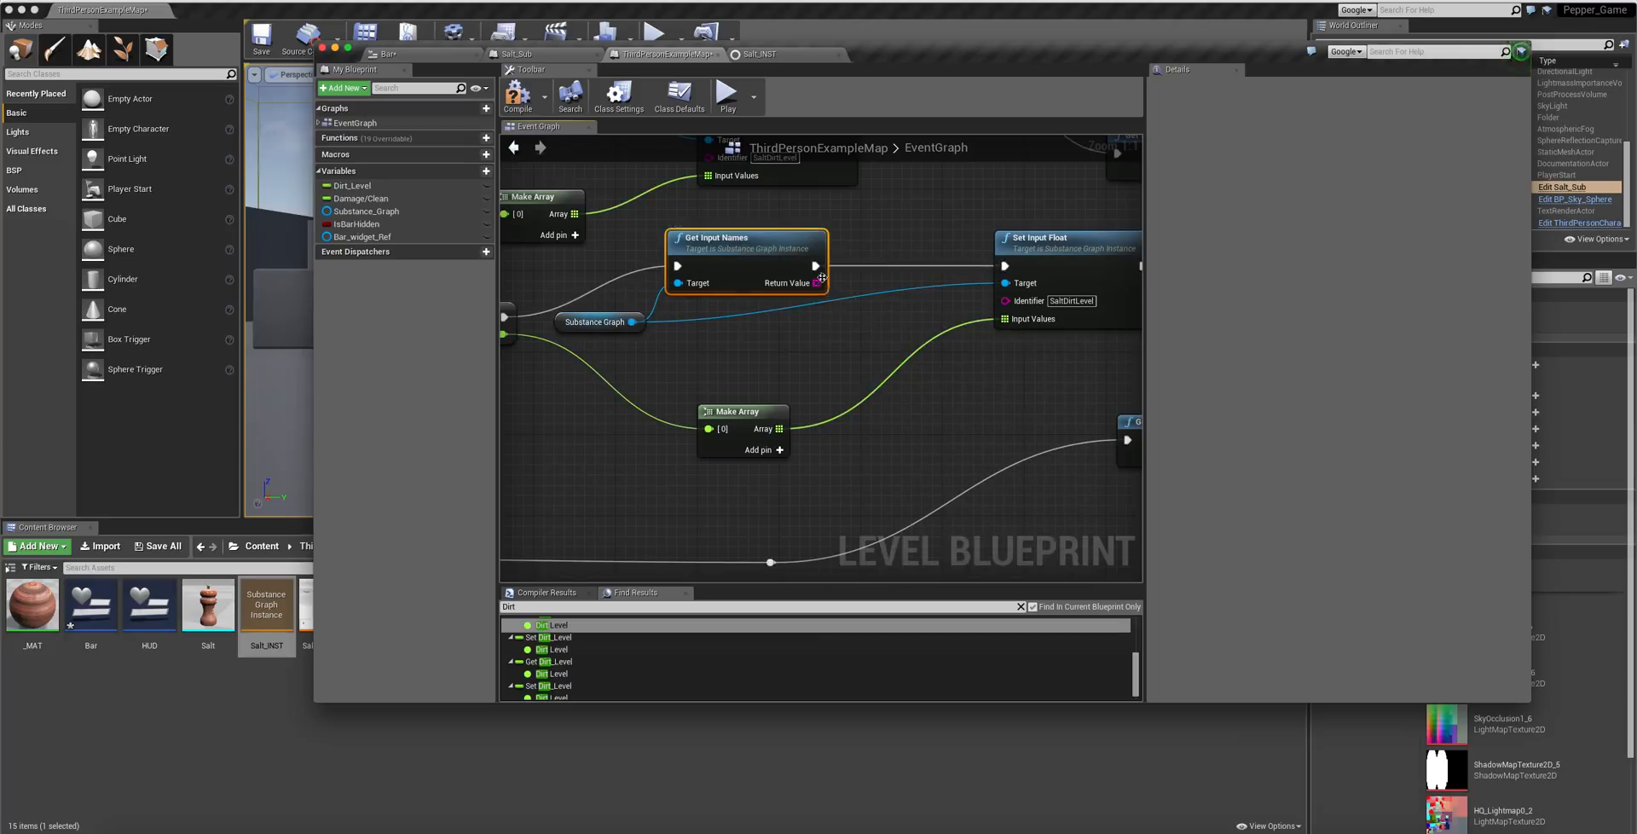
drag(816, 282, 913, 303)
text(get)
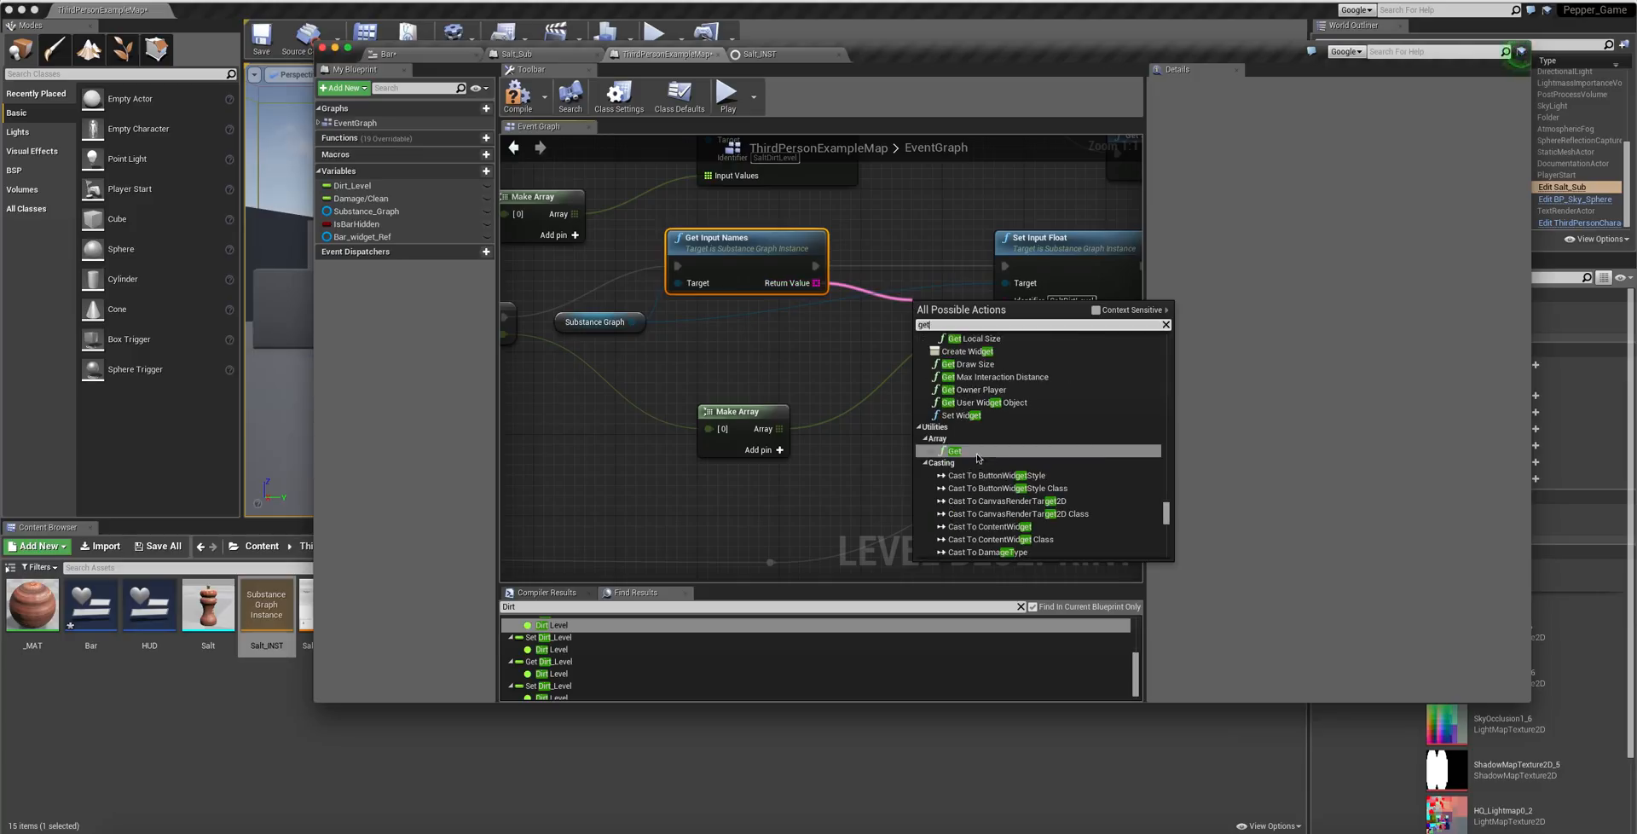
click(977, 451)
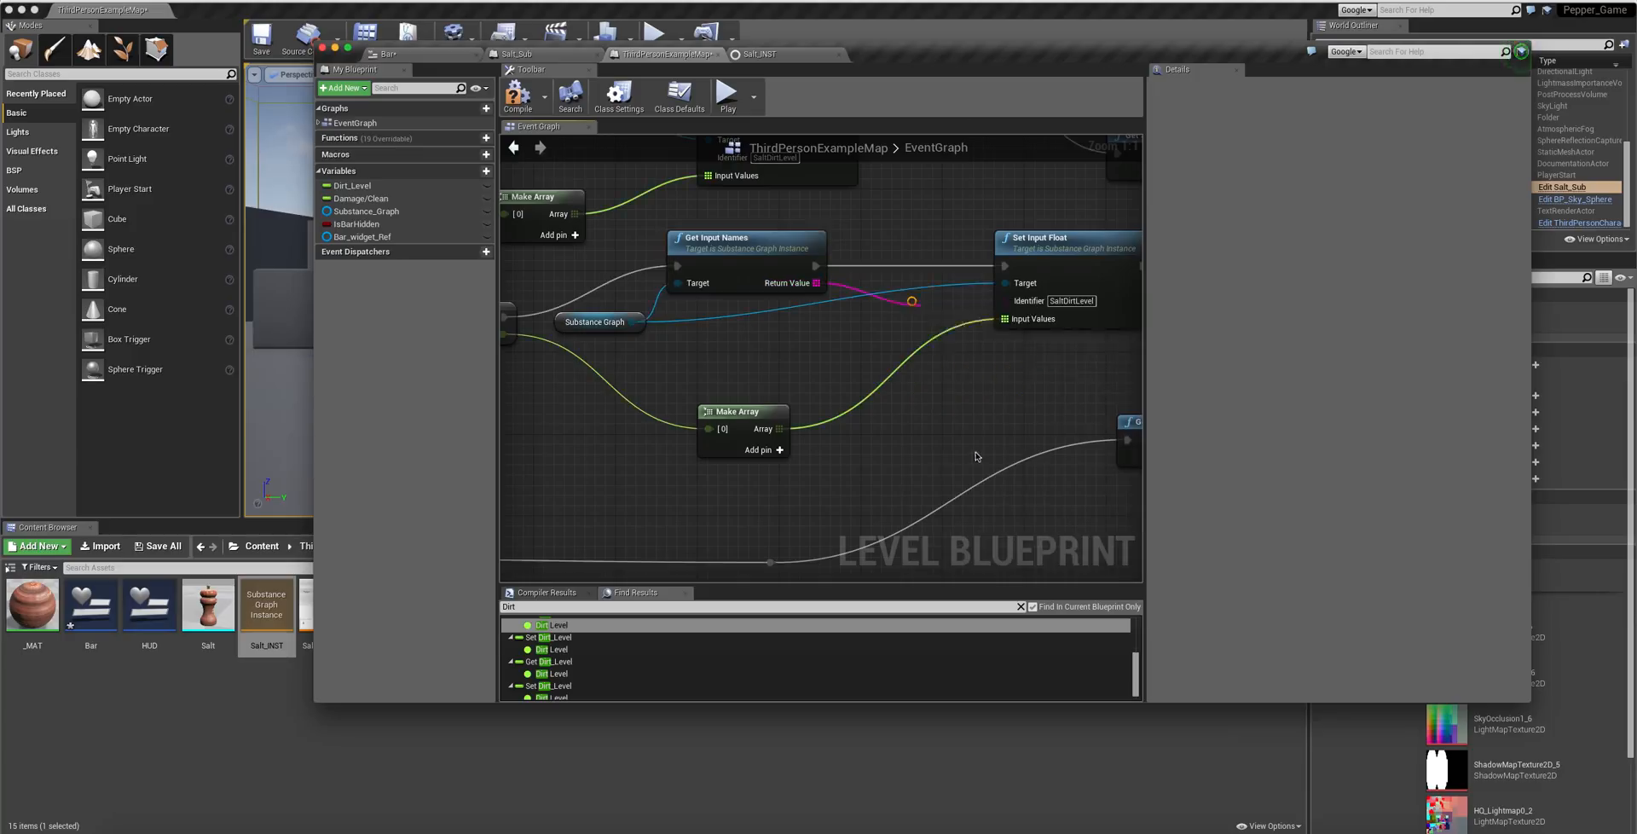
- Move Set Input Float and Sync Rendering with its getter further along, and fit the GET node between Get Input Names and Set Input Float
drag(1050, 247, 1101, 268)
right_drag(988, 418, 683, 460)
drag(1024, 390, 958, 320)
mouse_move(1069, 305)
mouse_down()
mouse_move(1162, 314)
mouse_move(1055, 316)
mouse_up()
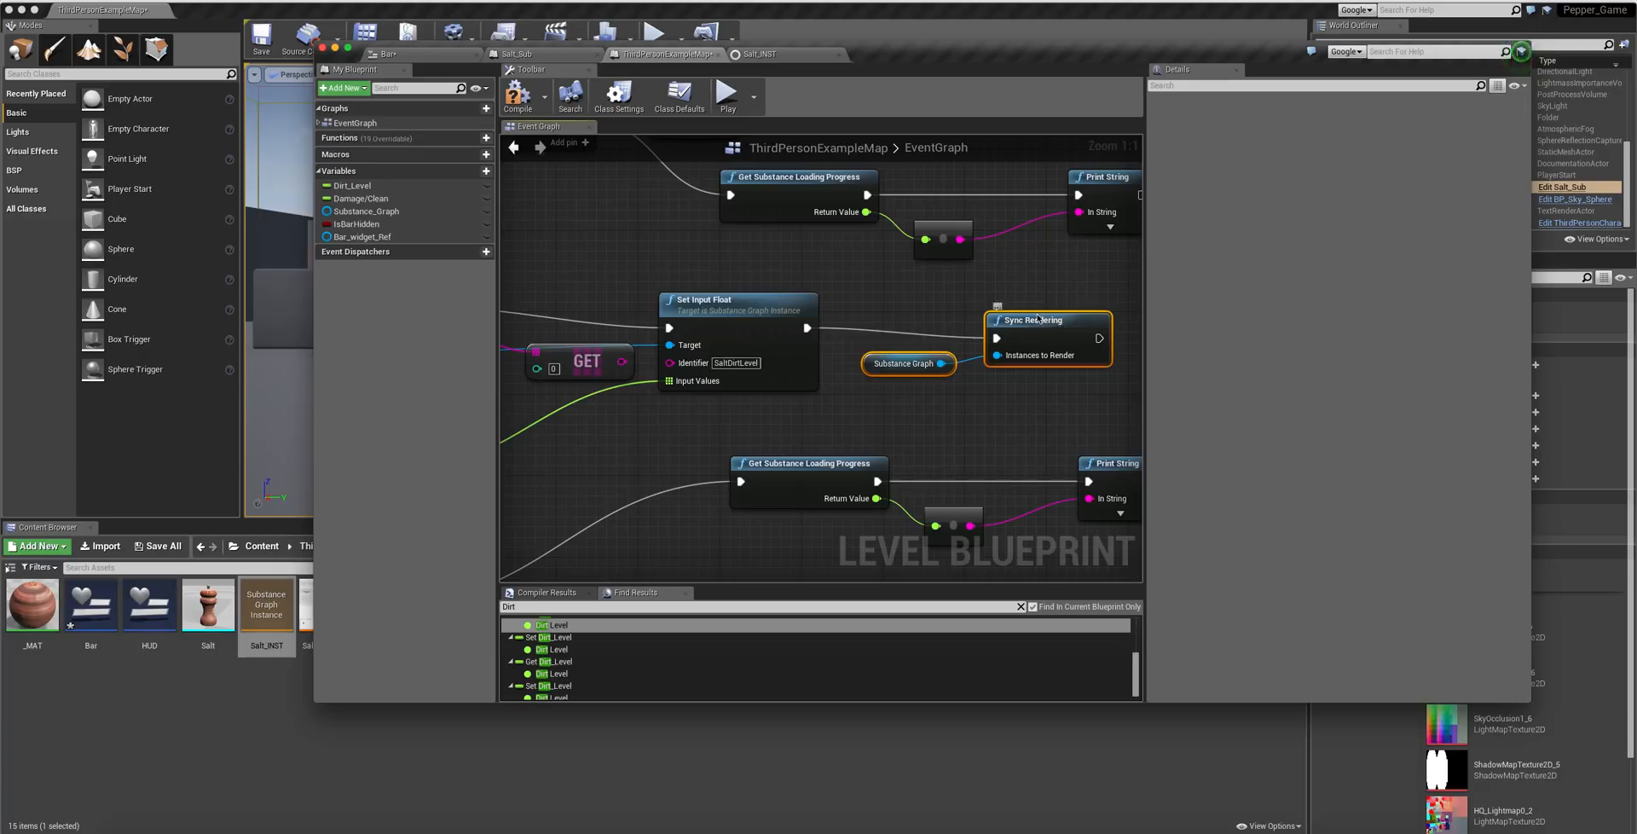
right_drag(546, 344, 848, 320)
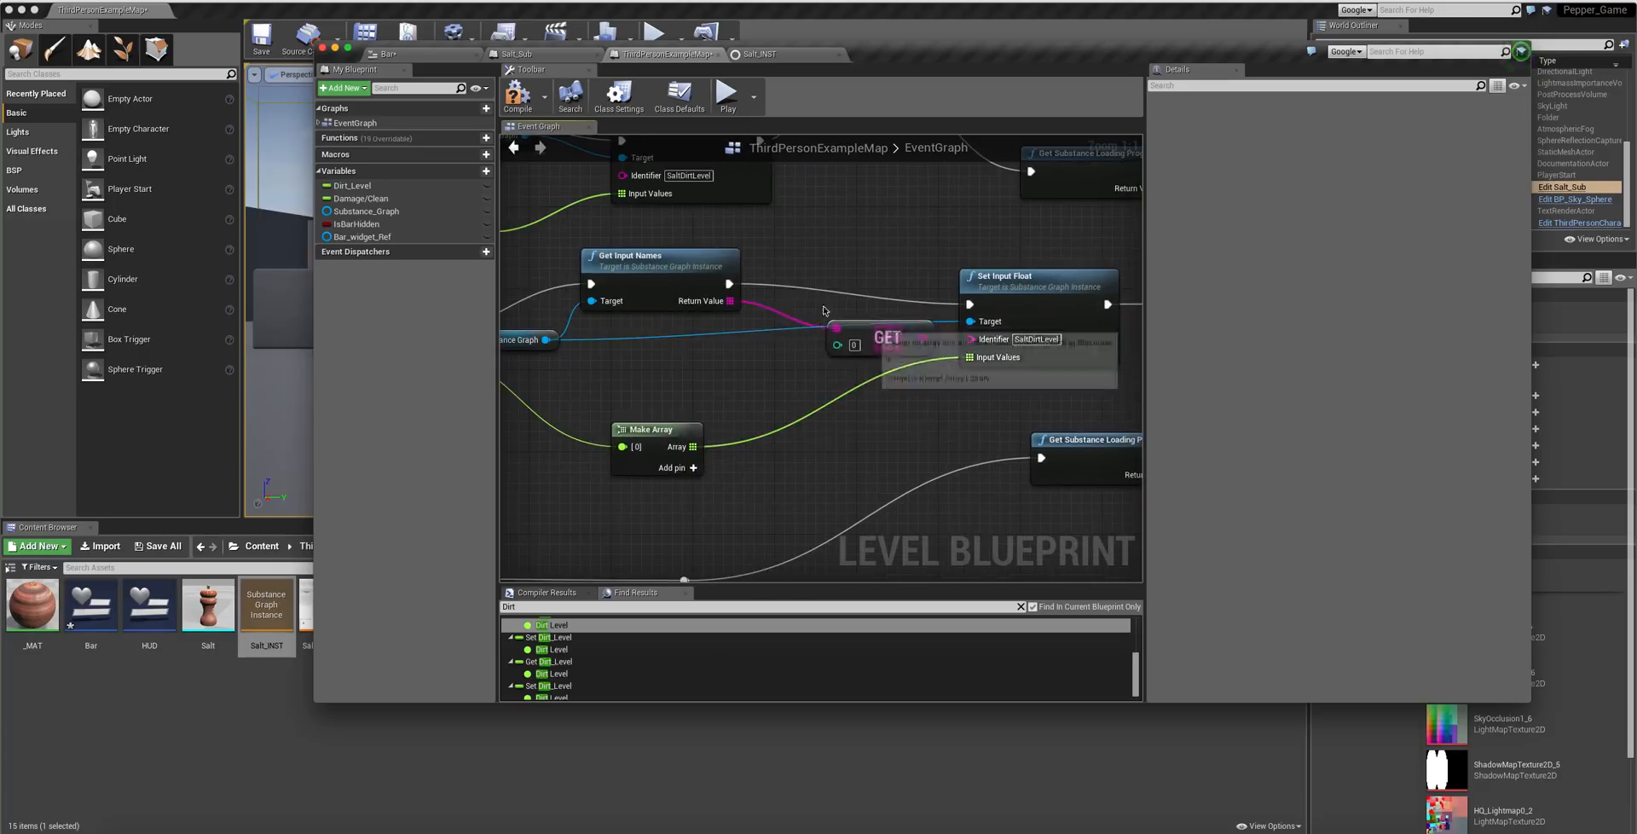
drag(848, 319, 784, 306)
- Add two reroute points to the Substance Graph wire feeding Set Input Float and route it beneath the GET node
double_click(636, 340)
drag(631, 334, 623, 367)
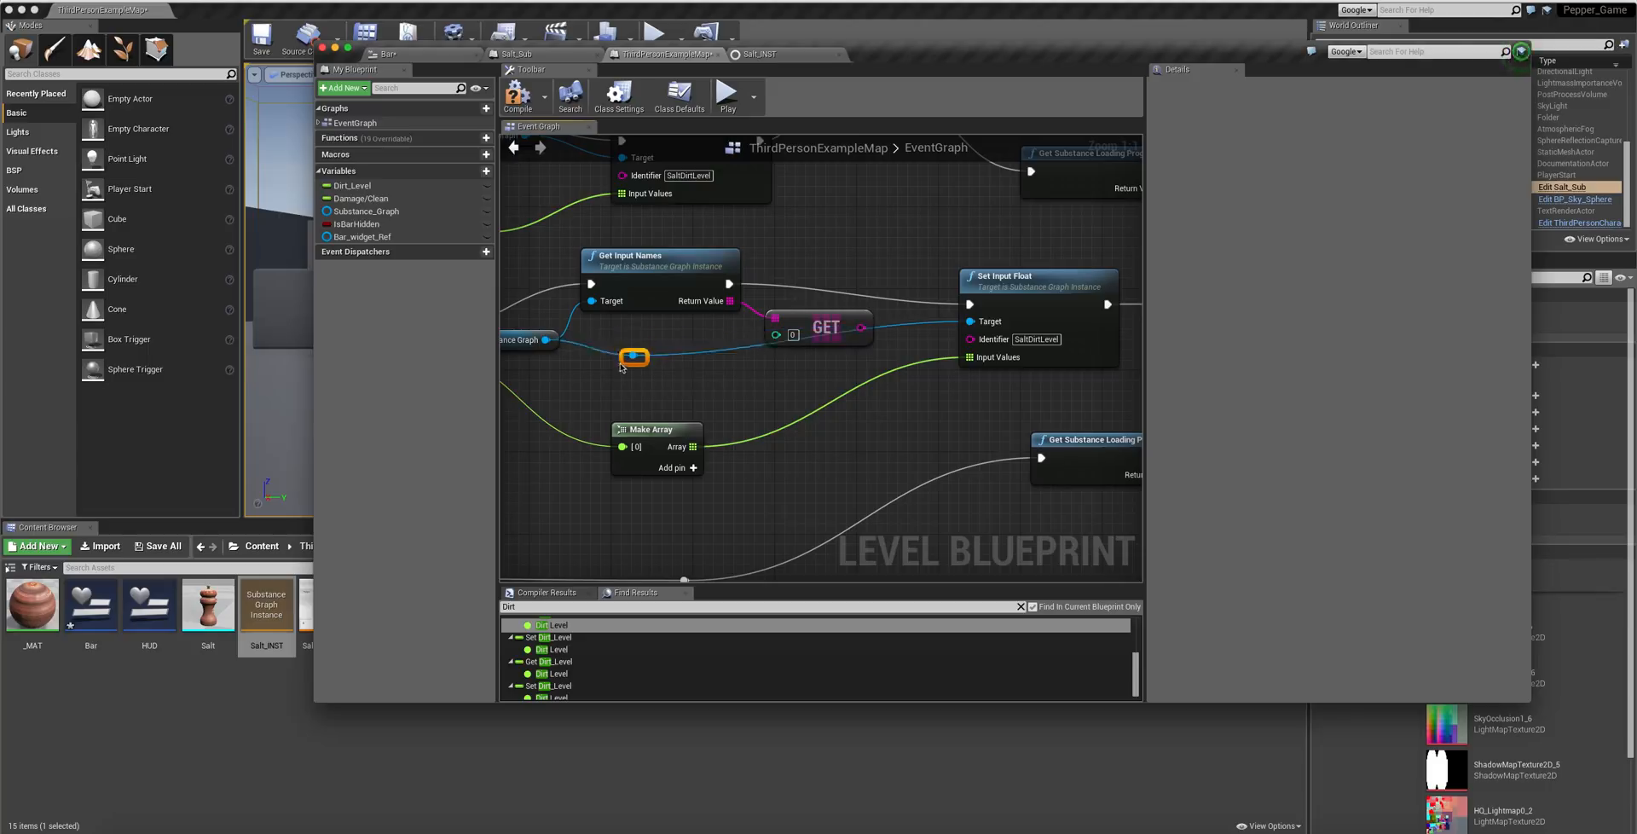
double_click(900, 327)
drag(899, 327, 857, 366)
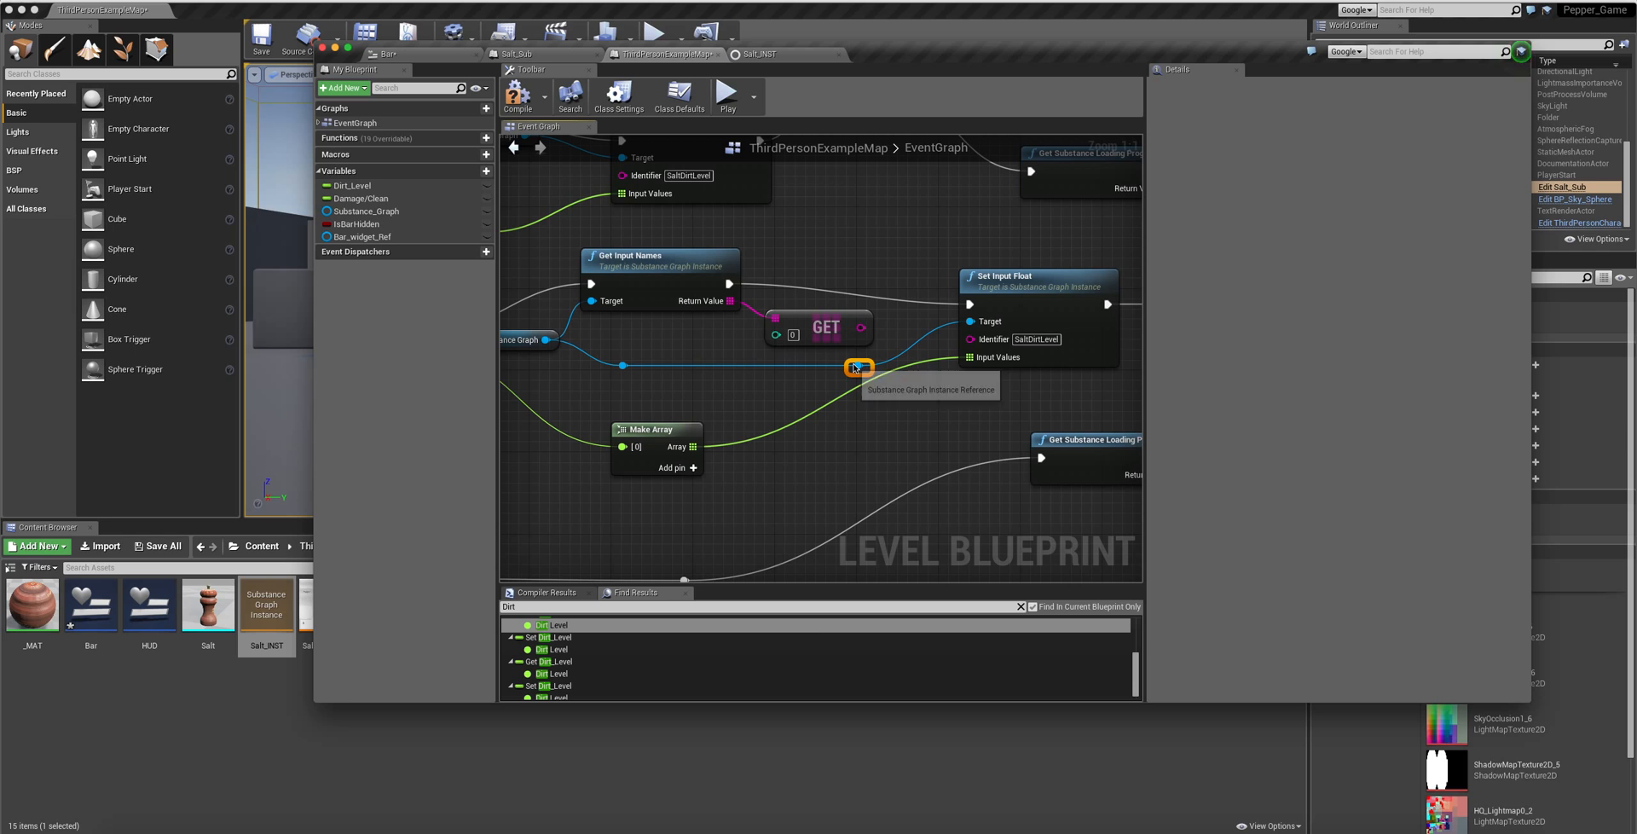
- Move the Make Array node closer to Set Input Float so it sits beneath the GET node
drag(671, 439, 763, 429)
right_drag(693, 437, 772, 472)
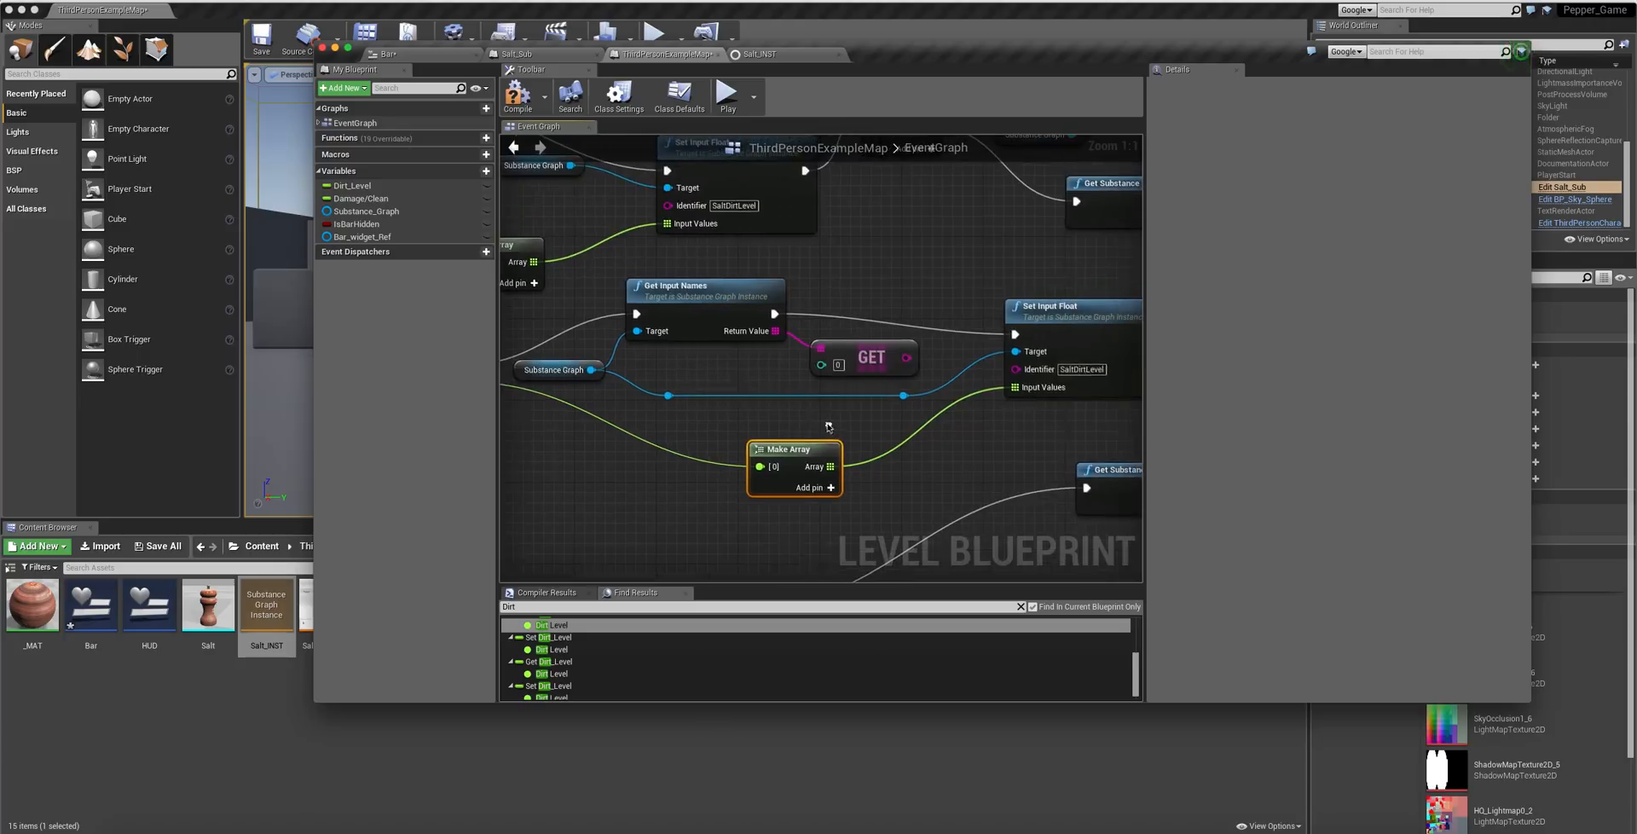
click(859, 370)
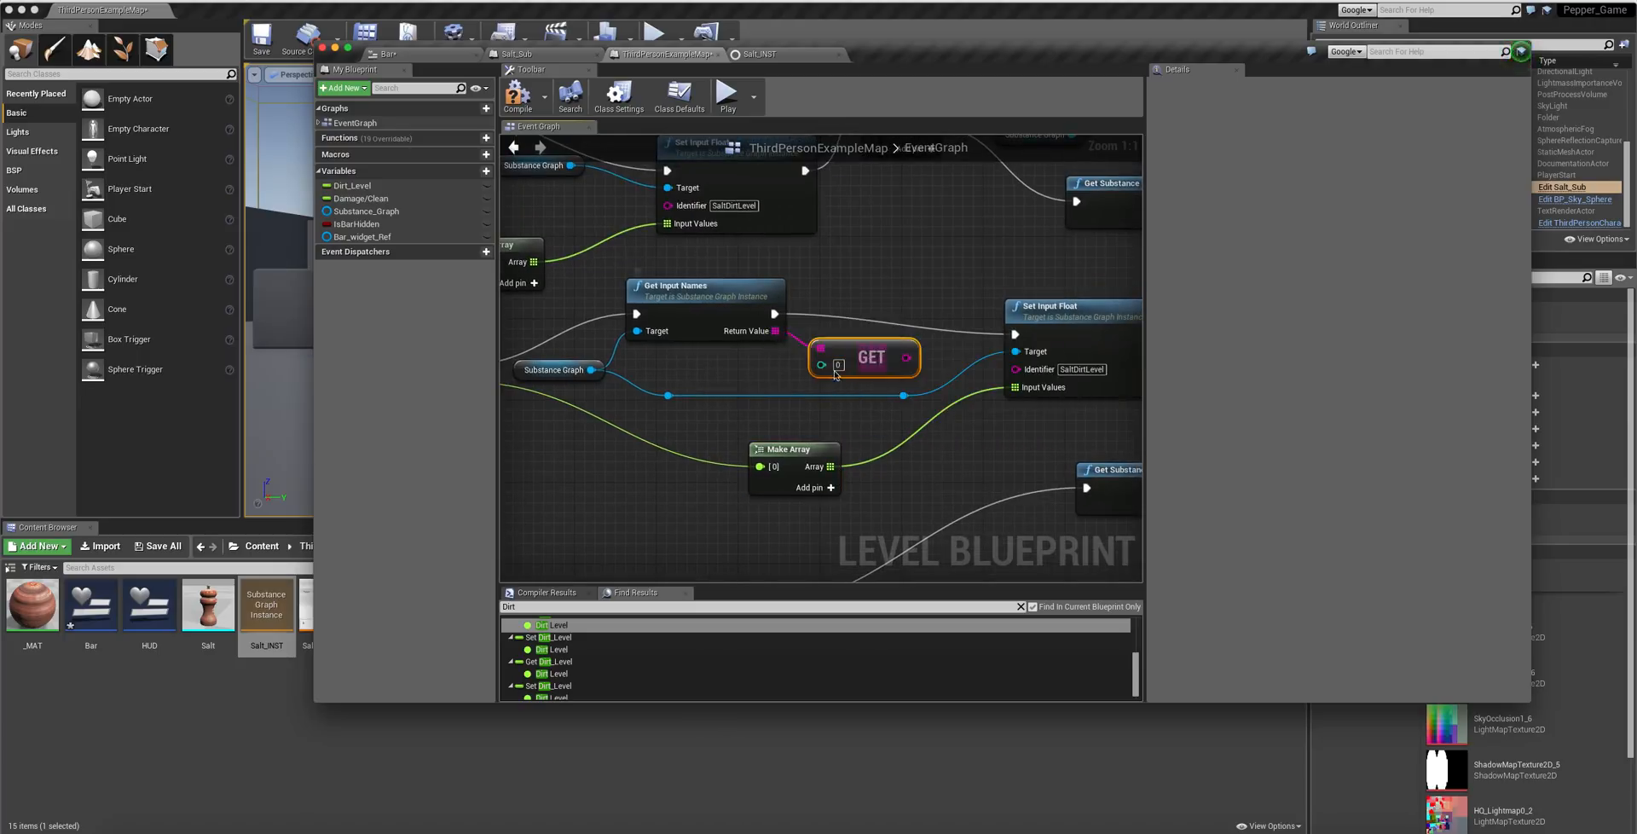
- Search all possible actions for "index" from the GET node's index pin
drag(775, 331, 821, 349)
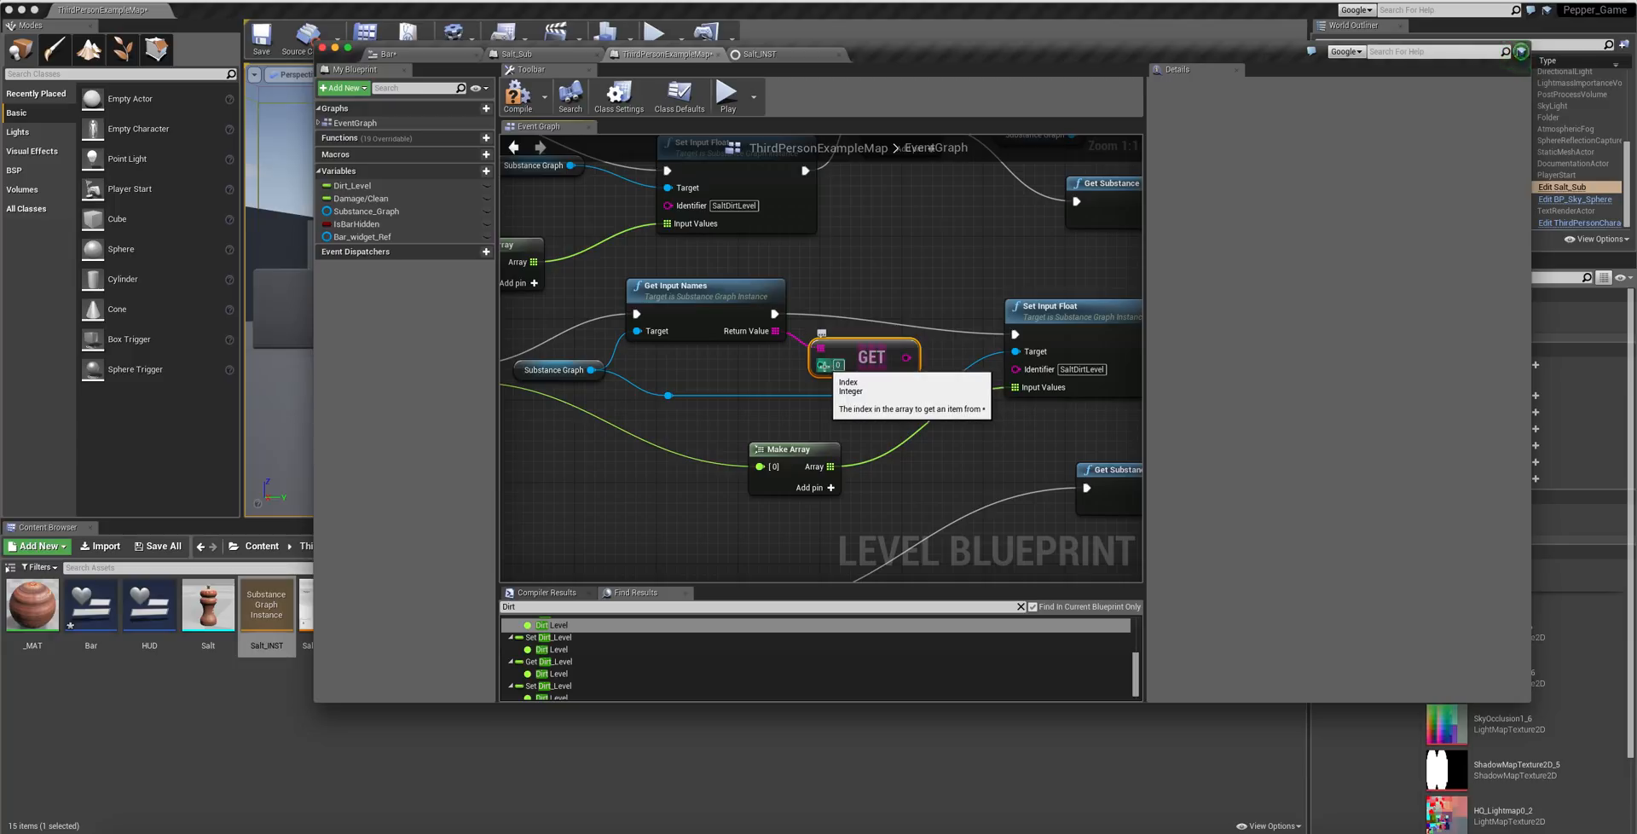
drag(824, 366, 775, 331)
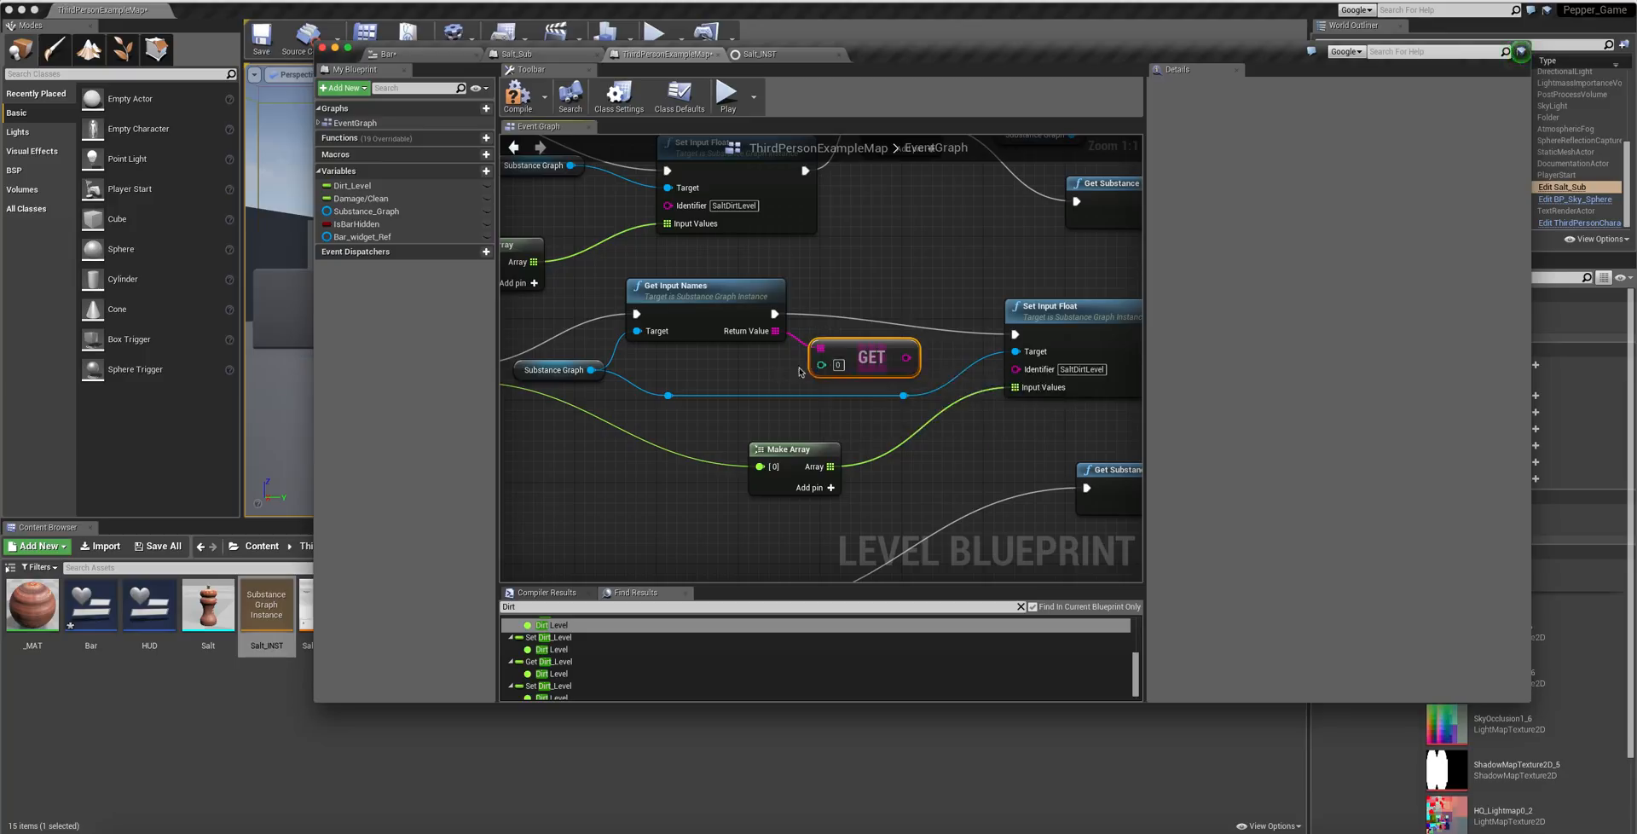
drag(821, 365, 727, 374)
text(ind)
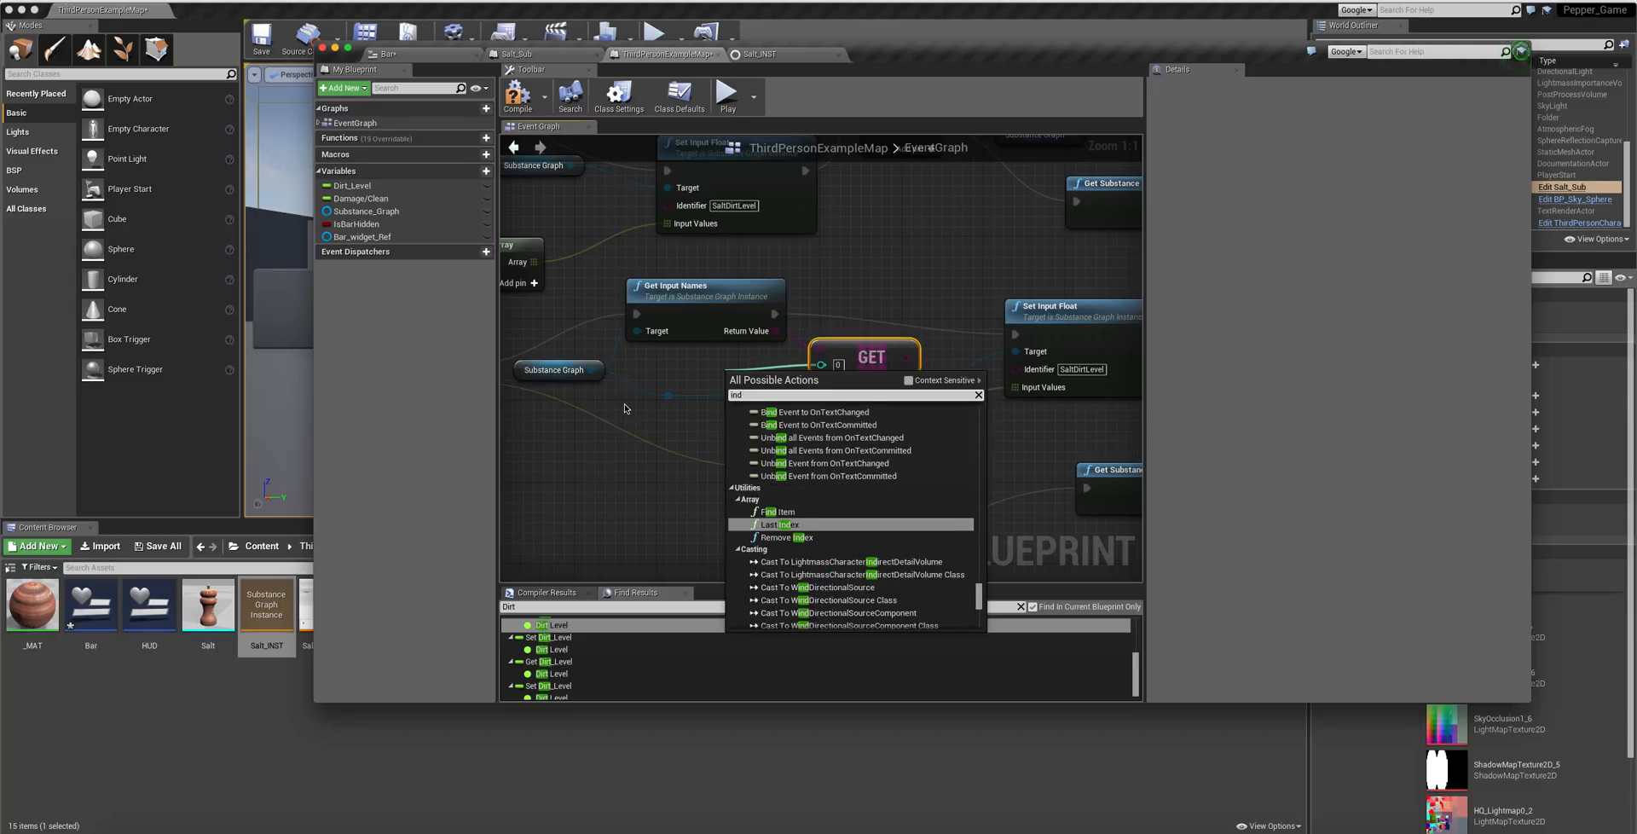
text(ex)
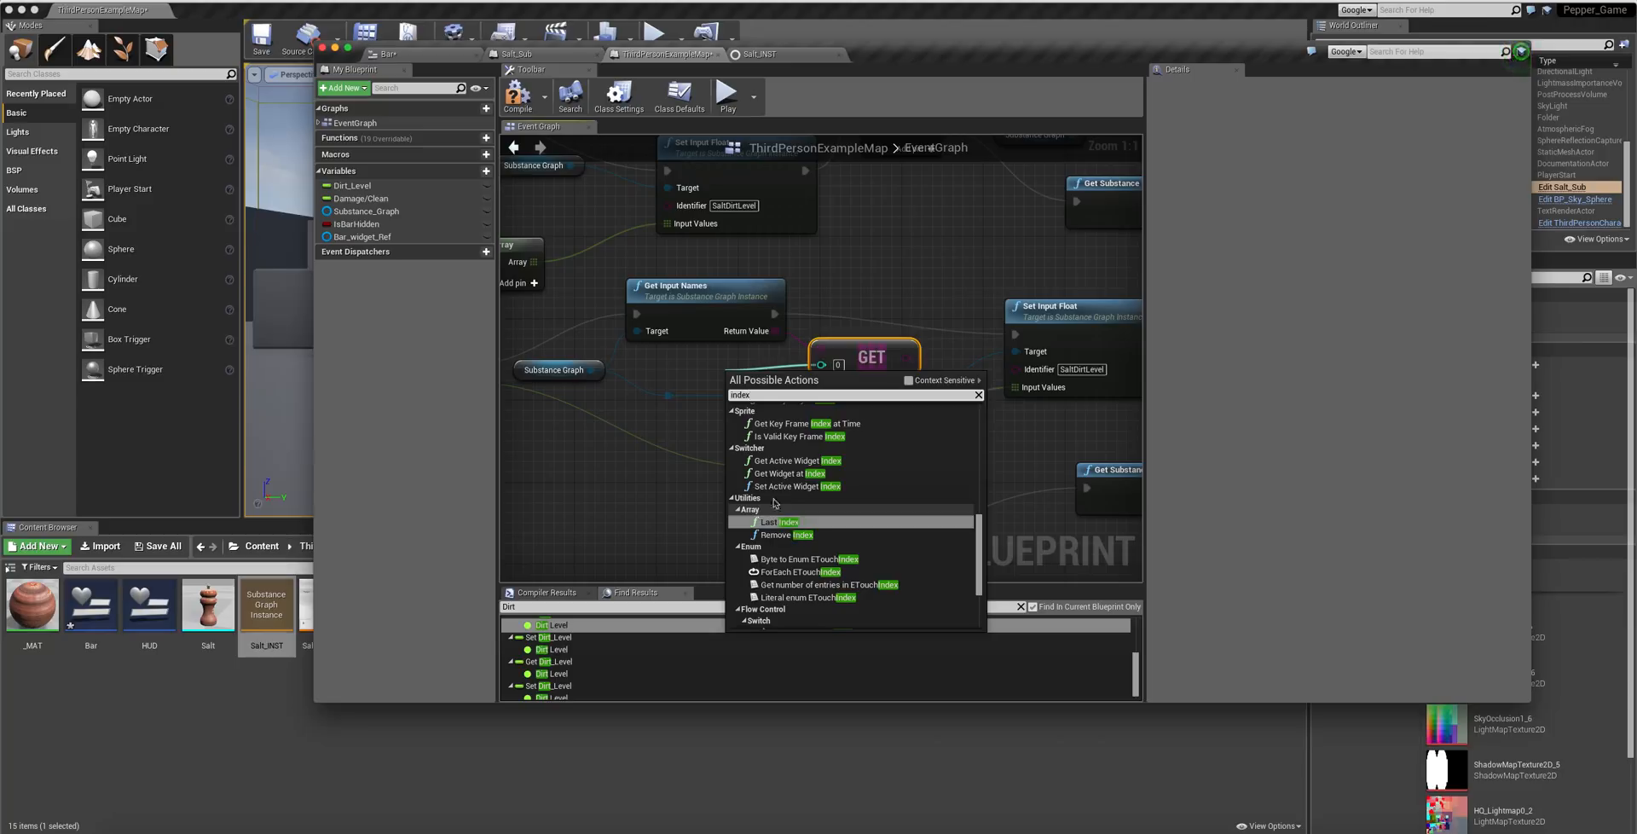
- Check where Dirt Level sits among the inputs of Salt_INST and return to the level blueprint
click(760, 55)
click(760, 55)
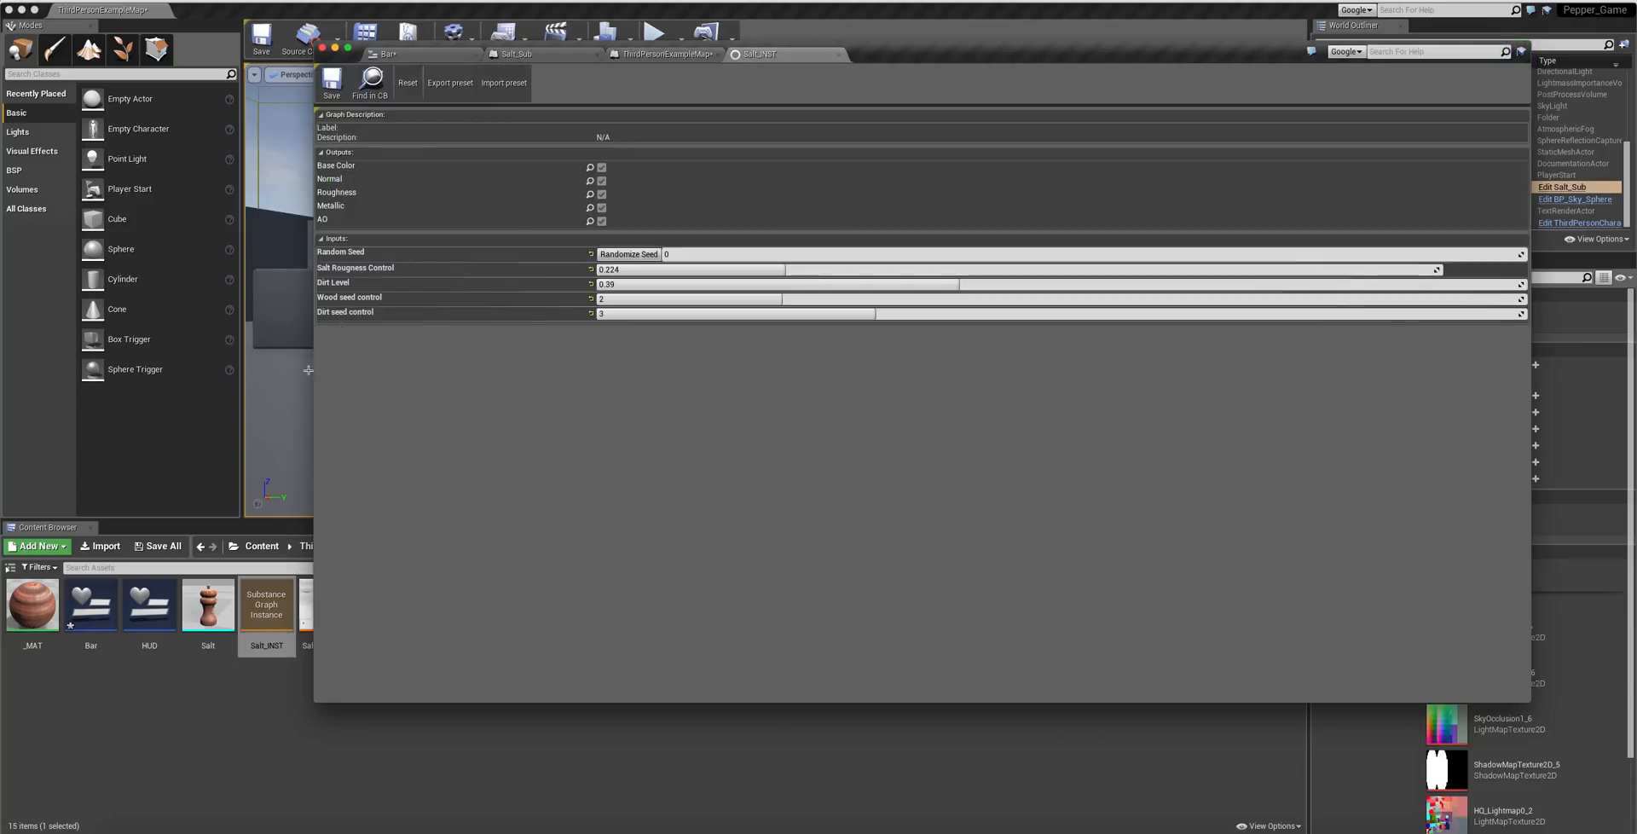
click(282, 309)
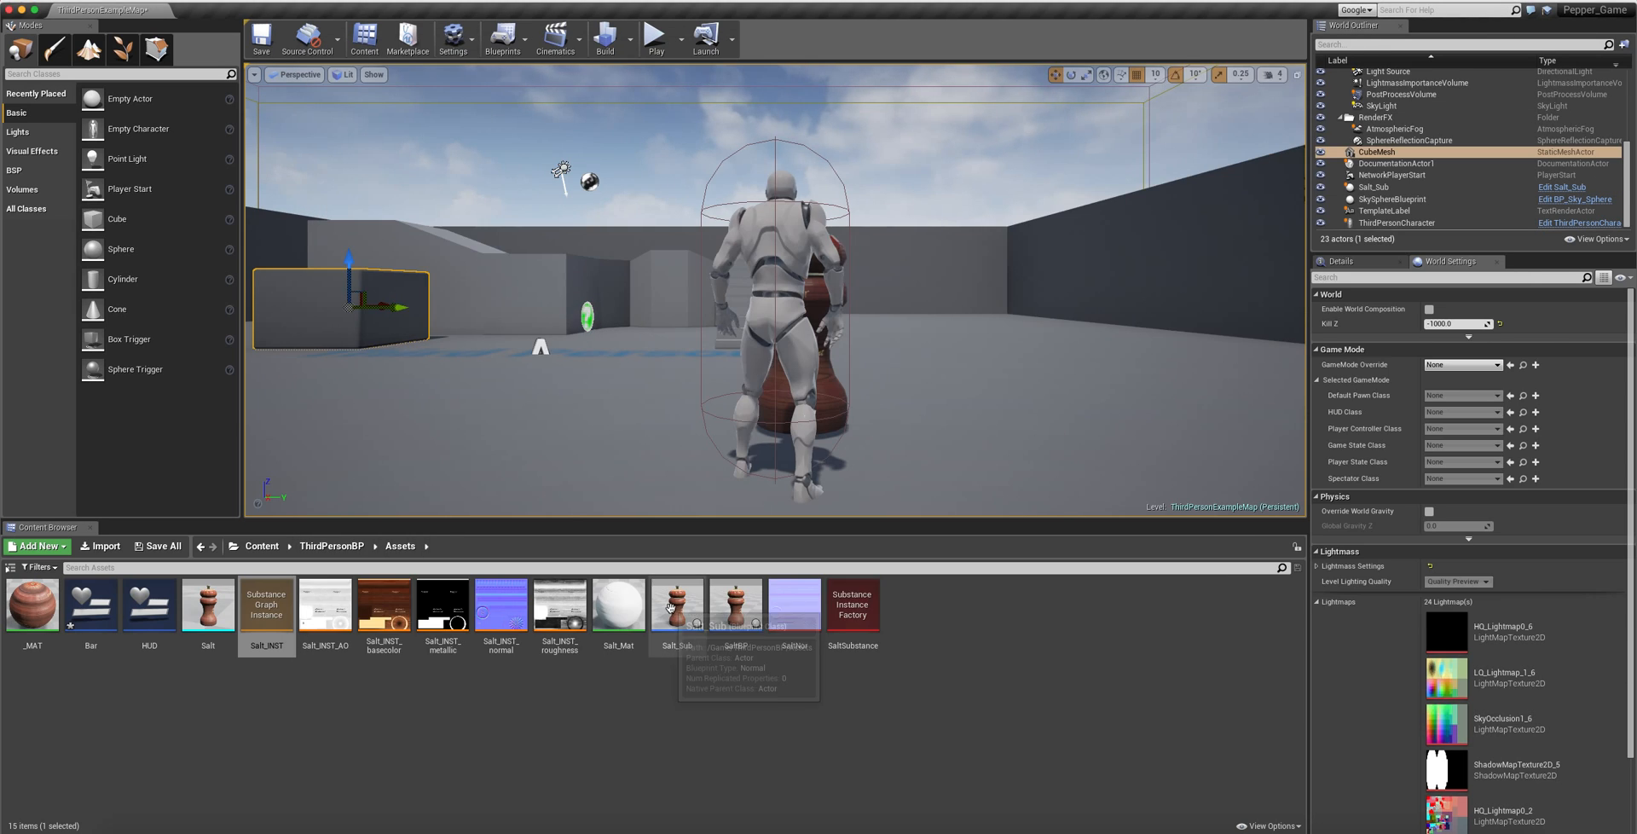
double_click(672, 633)
click(668, 54)
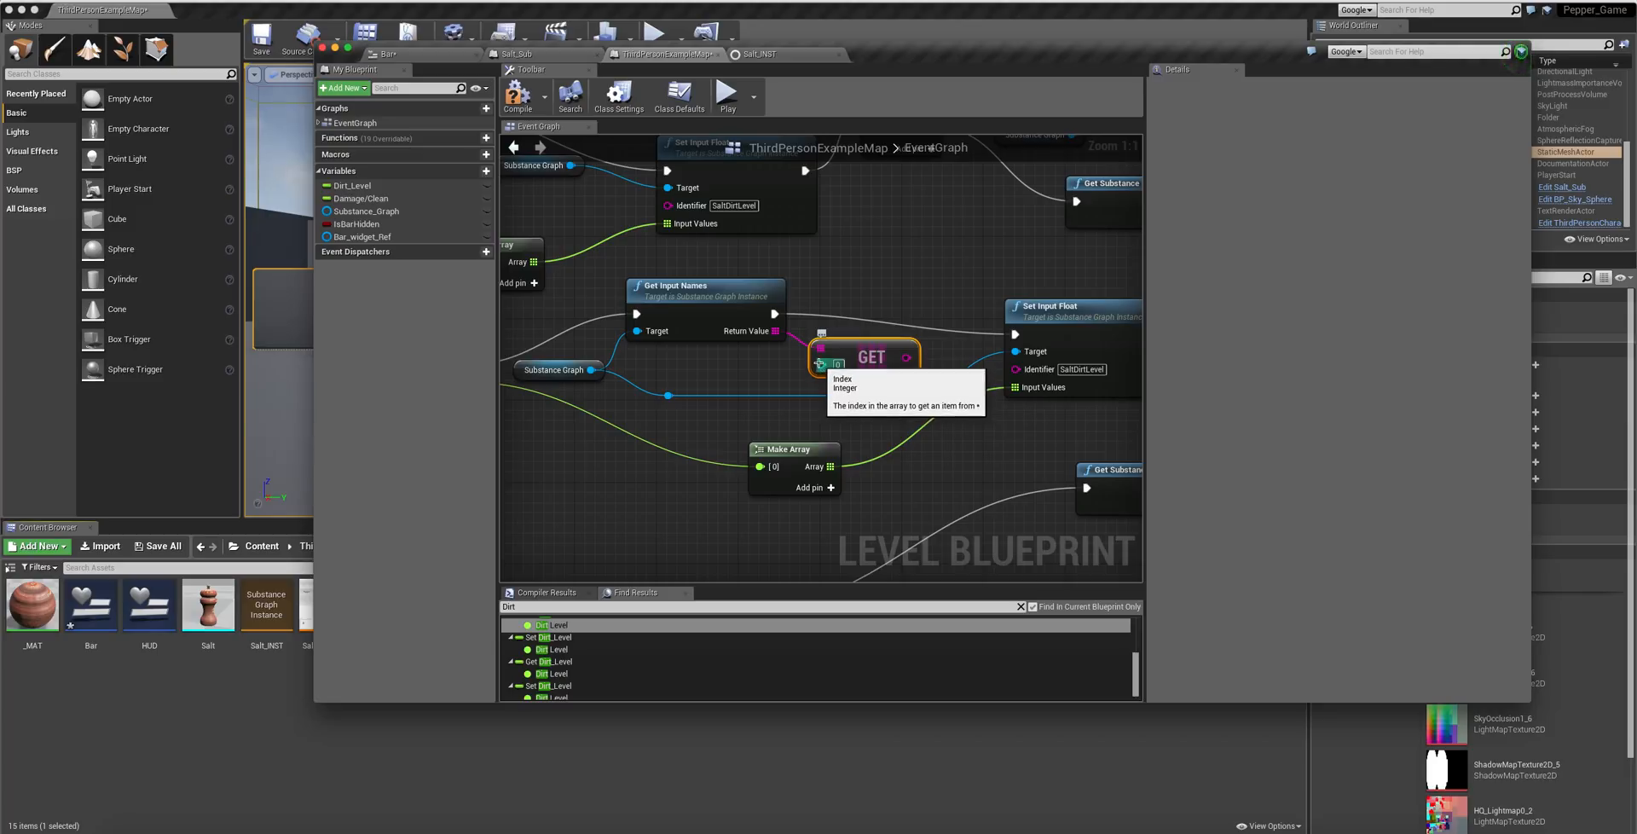
- Set the GET node's index to 2 and connect its output to the Identifier of Set Input Float
right_drag(819, 364, 760, 334)
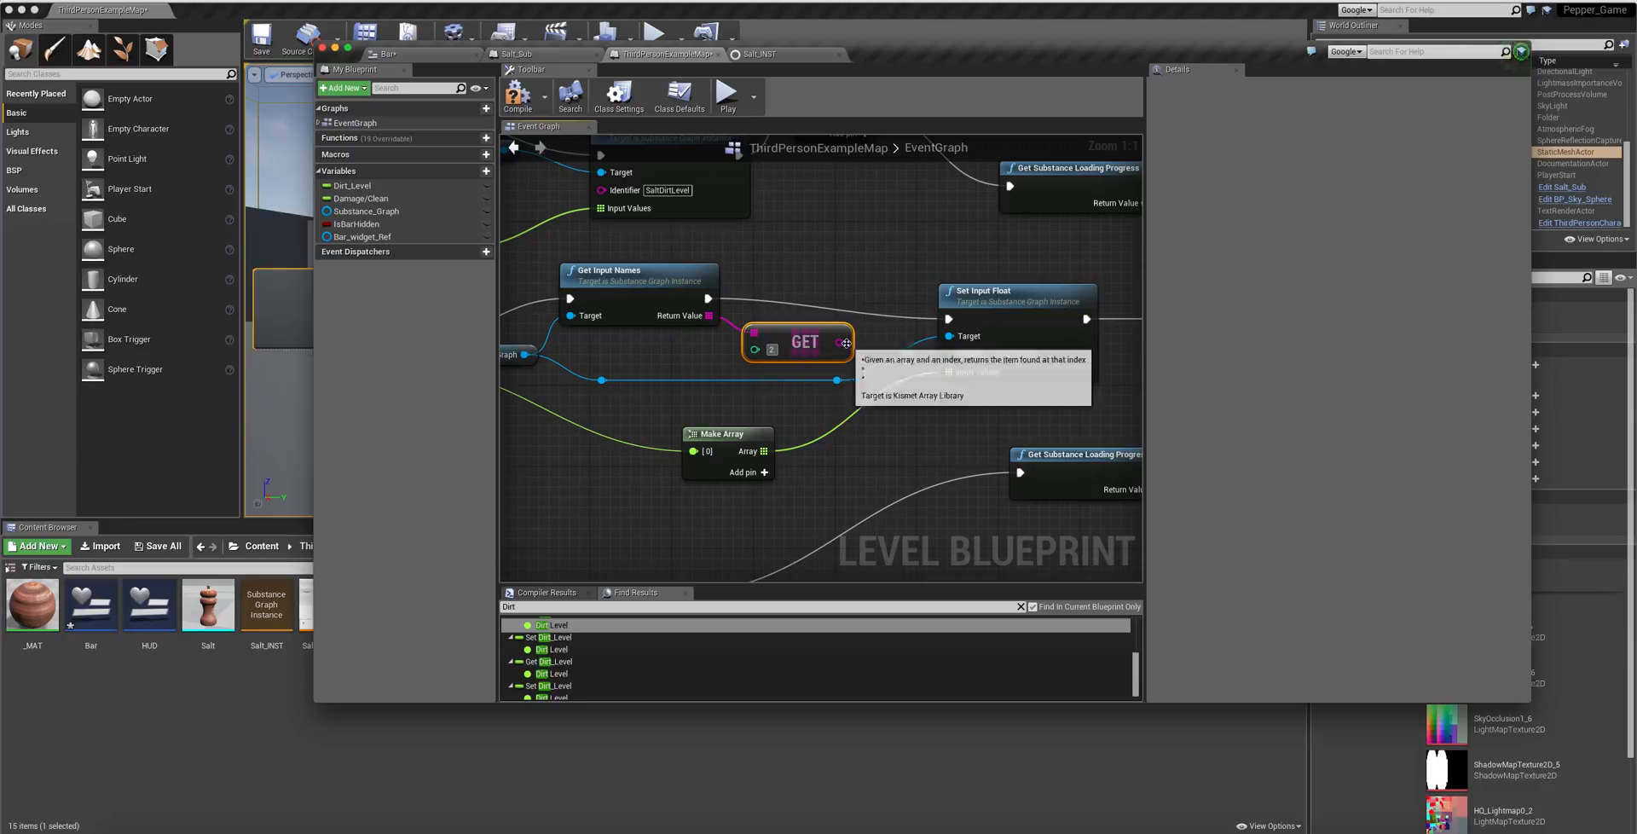
drag(839, 342, 951, 357)
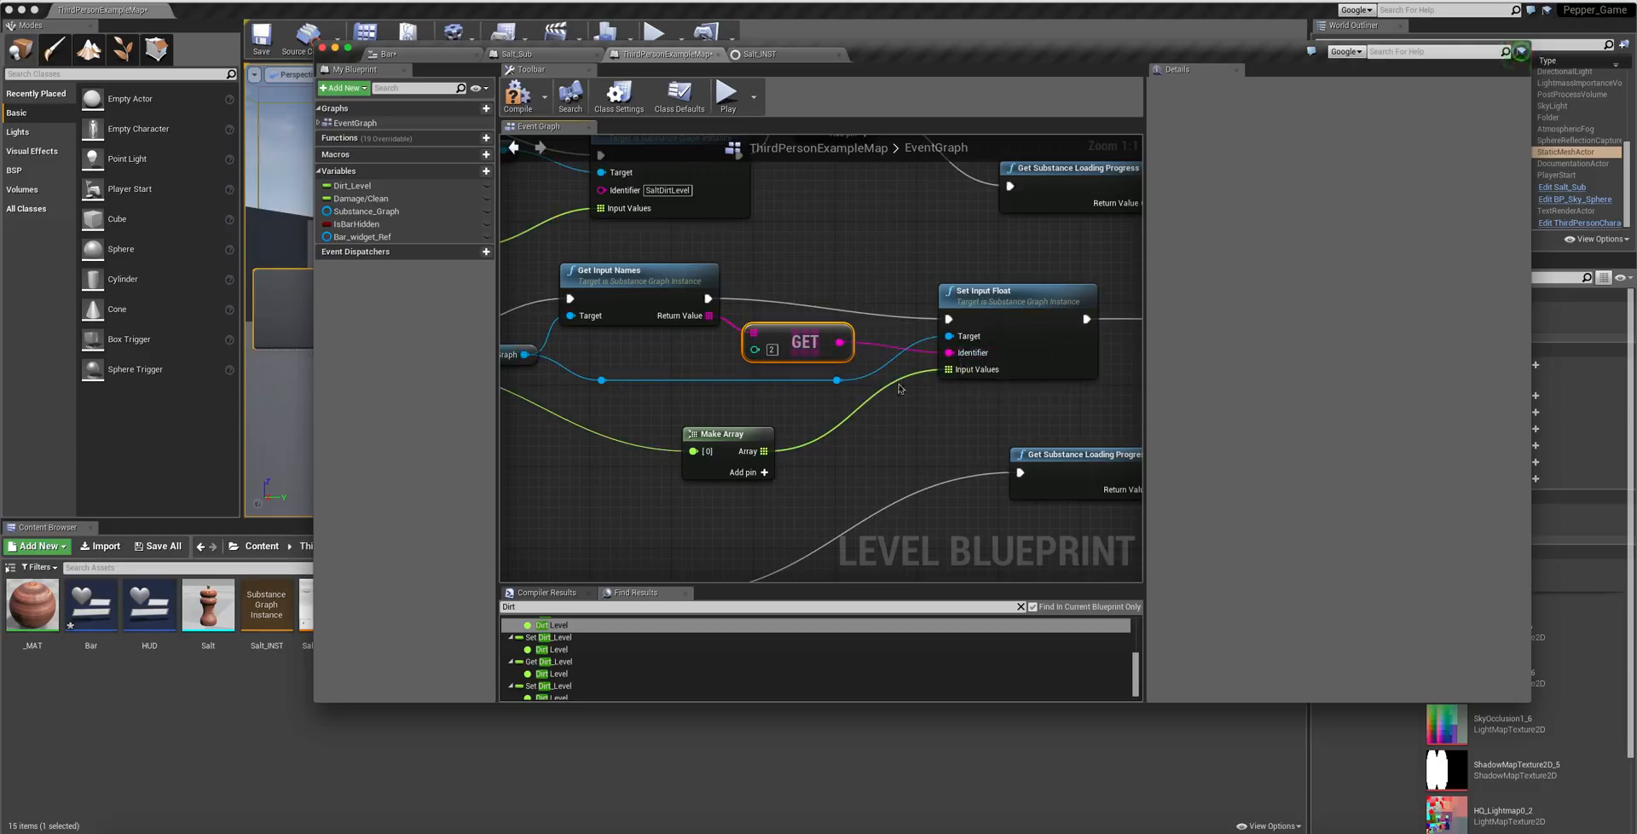
drag(755, 341, 761, 335)
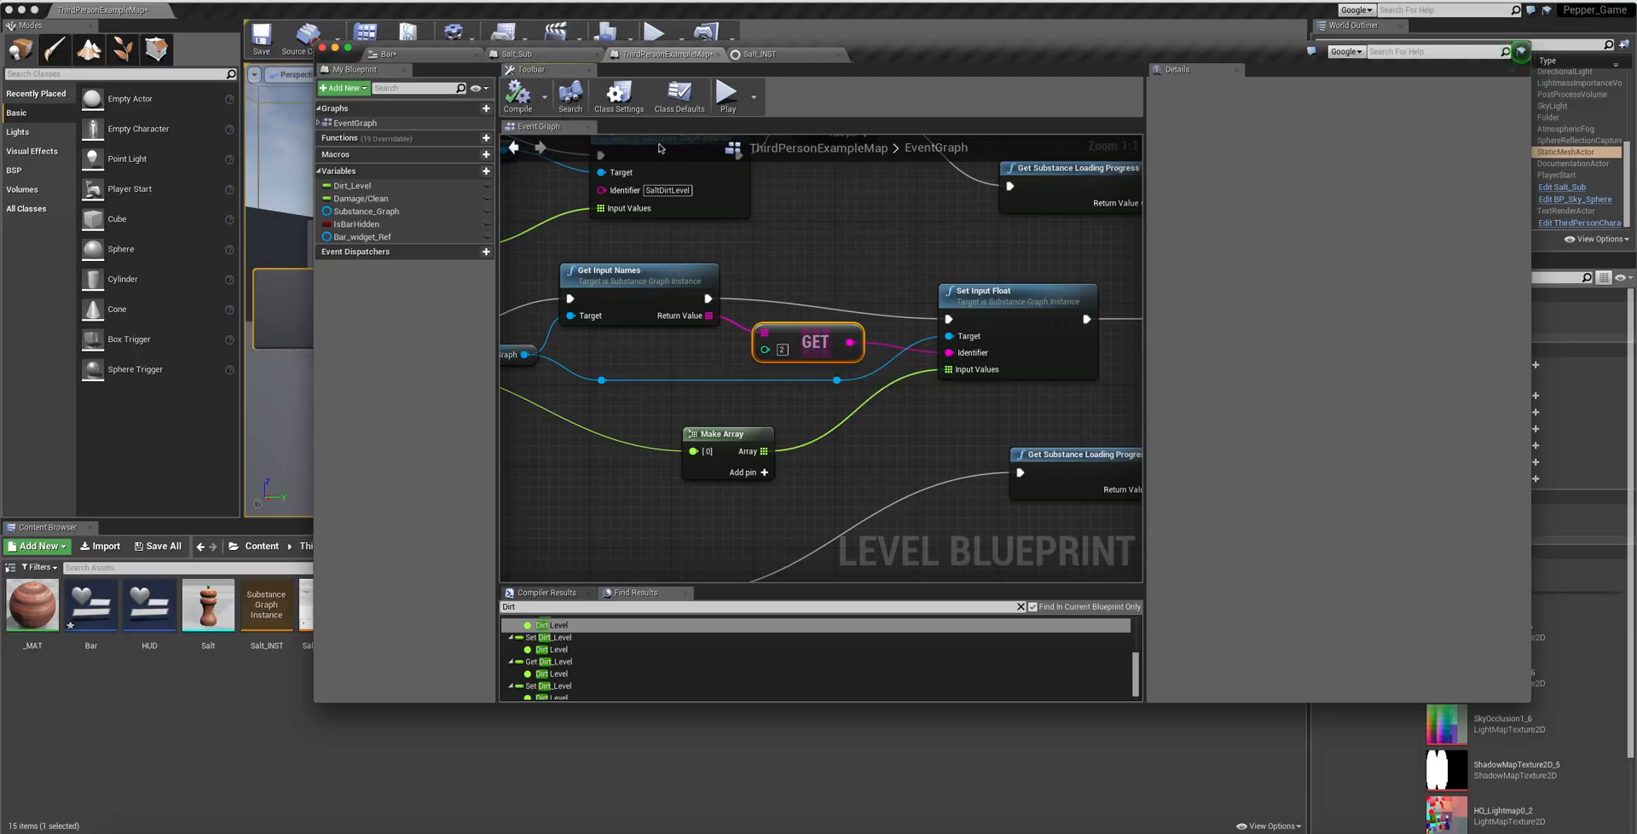
- View the Salt_INST inputs and the Salt_Sub event graph, and go back to the level blueprint
click(755, 54)
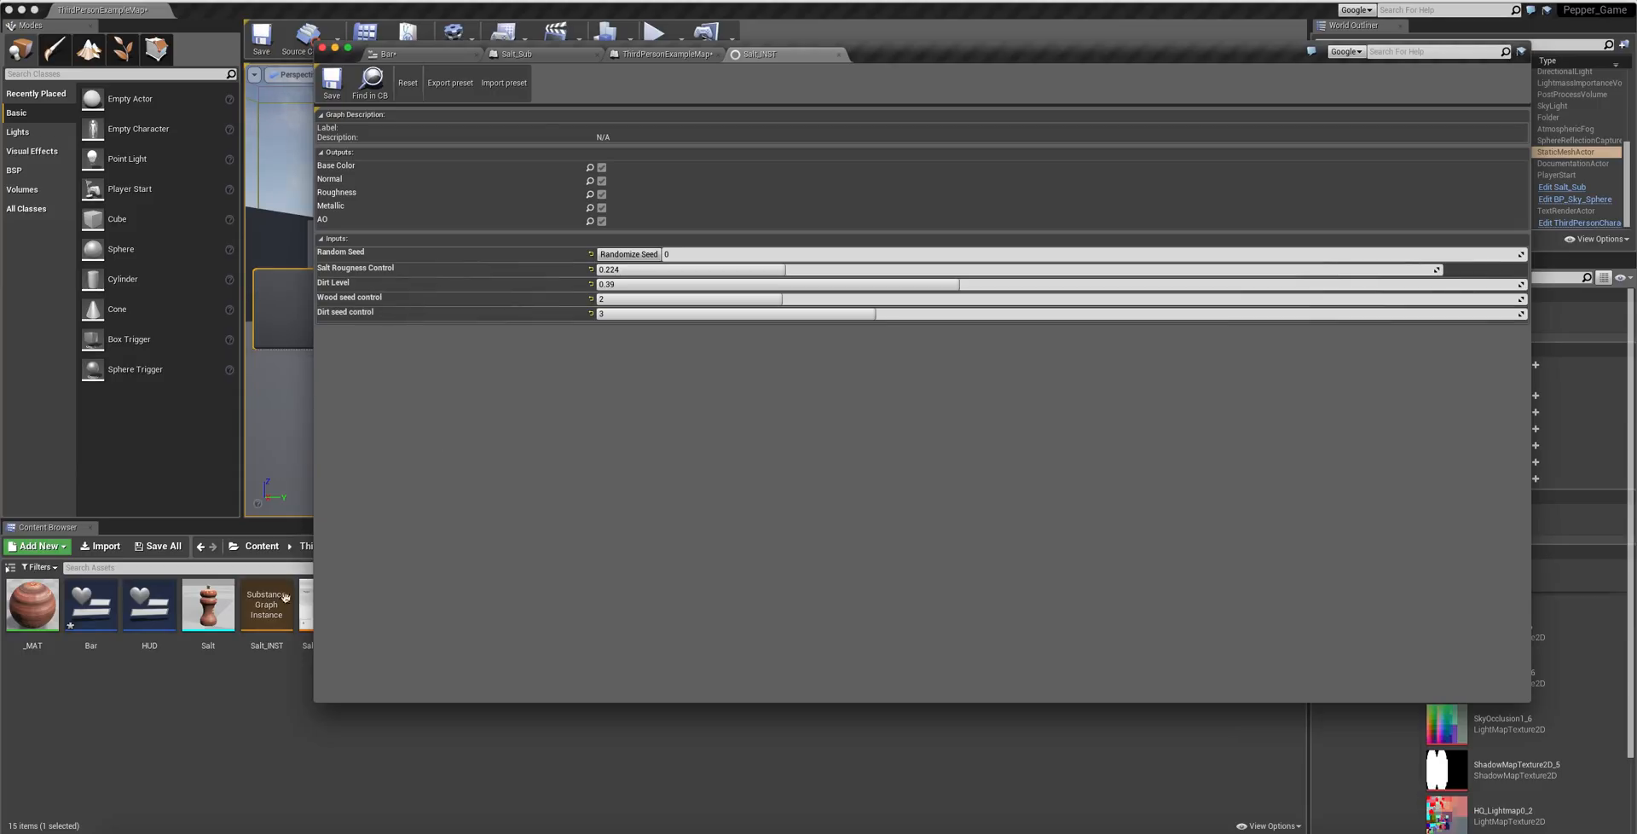
click(559, 56)
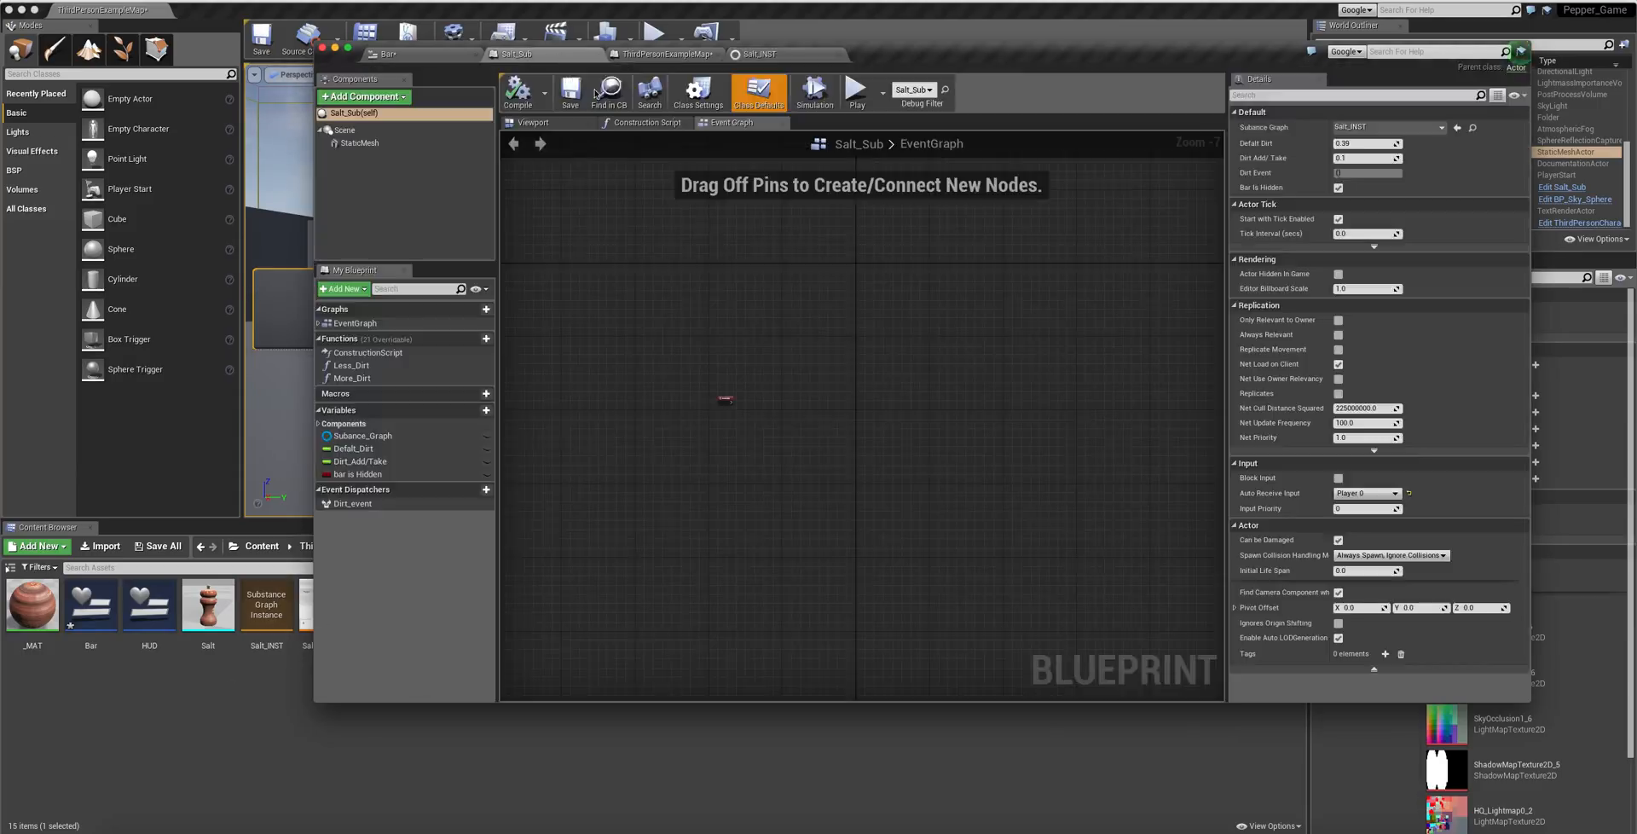
click(665, 53)
- Reposition Set Input Float nearer to Sync Rendering and search the actions for "sync" from its execution output
right_drag(986, 404, 800, 417)
click(953, 368)
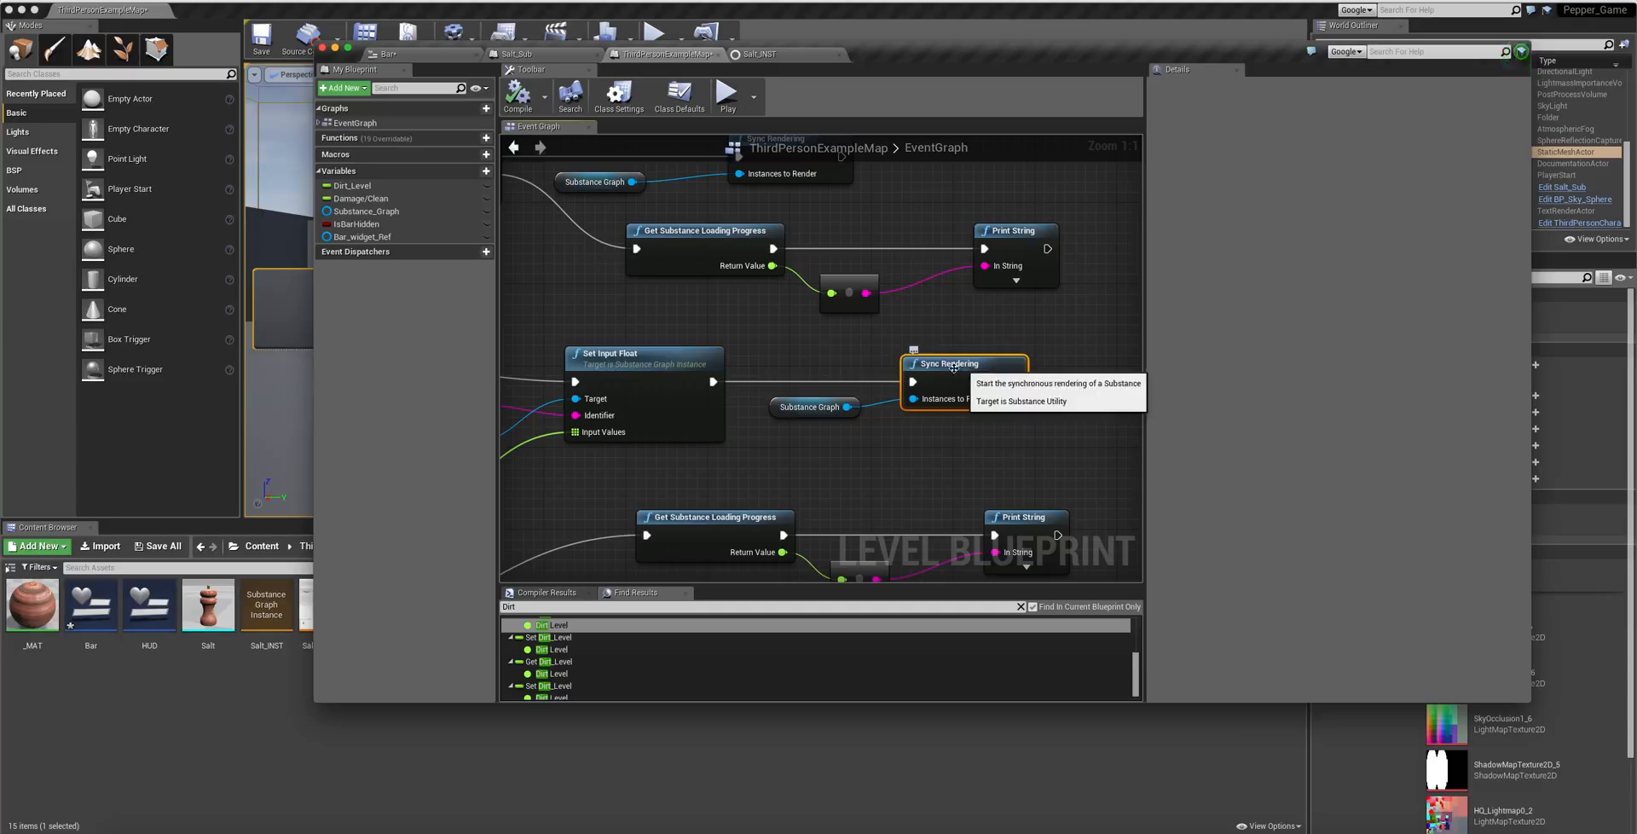
drag(713, 381, 817, 344)
text(sy)
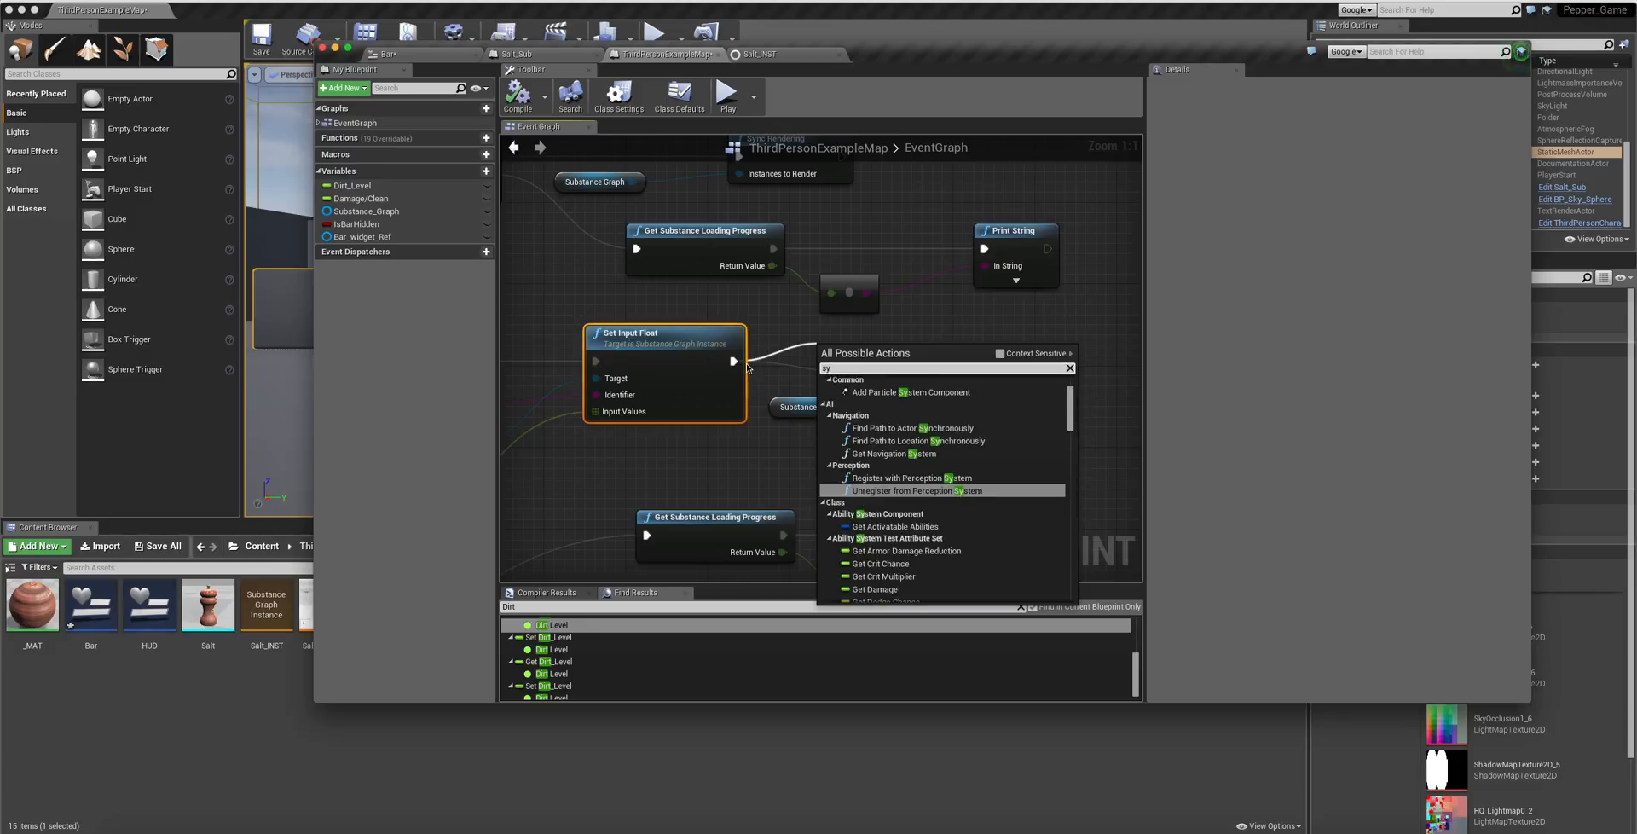
text(nc)
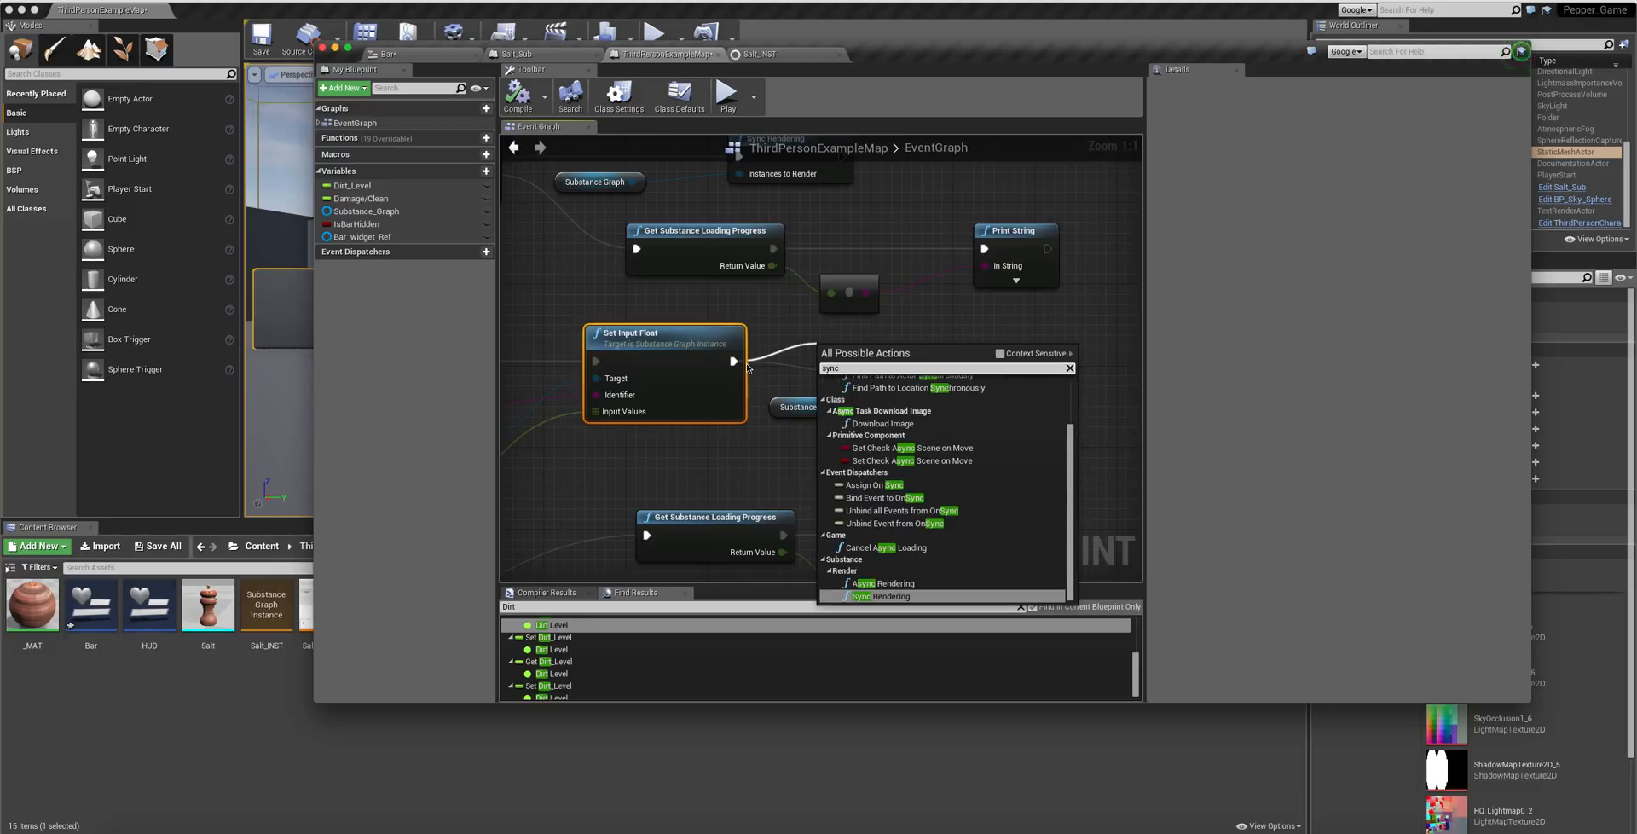
click(873, 598)
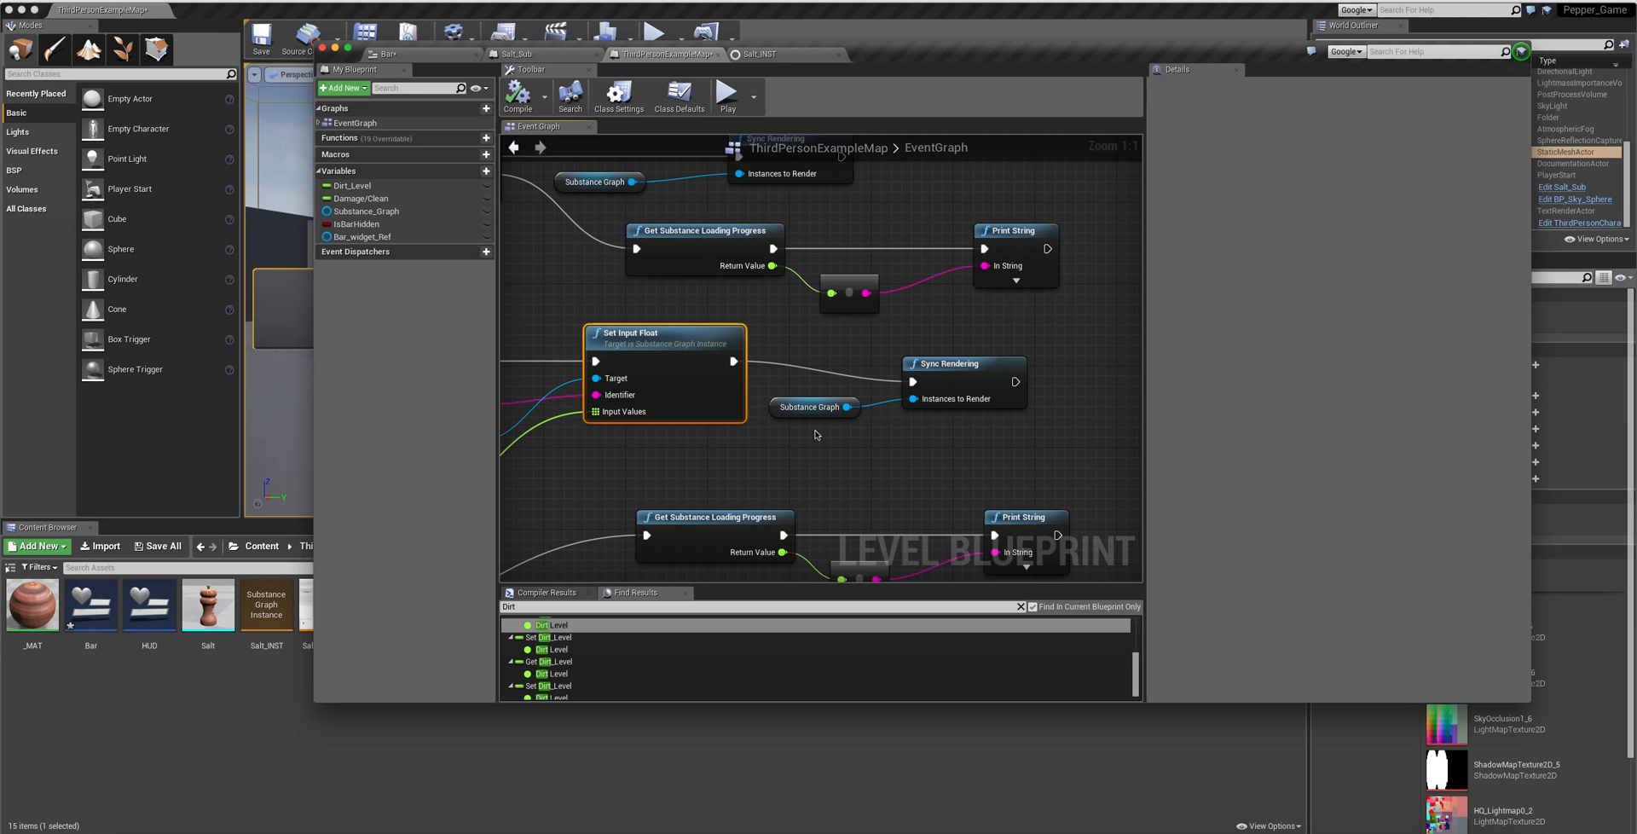
- Move the lower Get Substance Loading Progress node so it lines up beneath Set Input Float
right_drag(740, 457, 961, 417)
right_drag(808, 435, 1082, 370)
right_drag(957, 410, 715, 423)
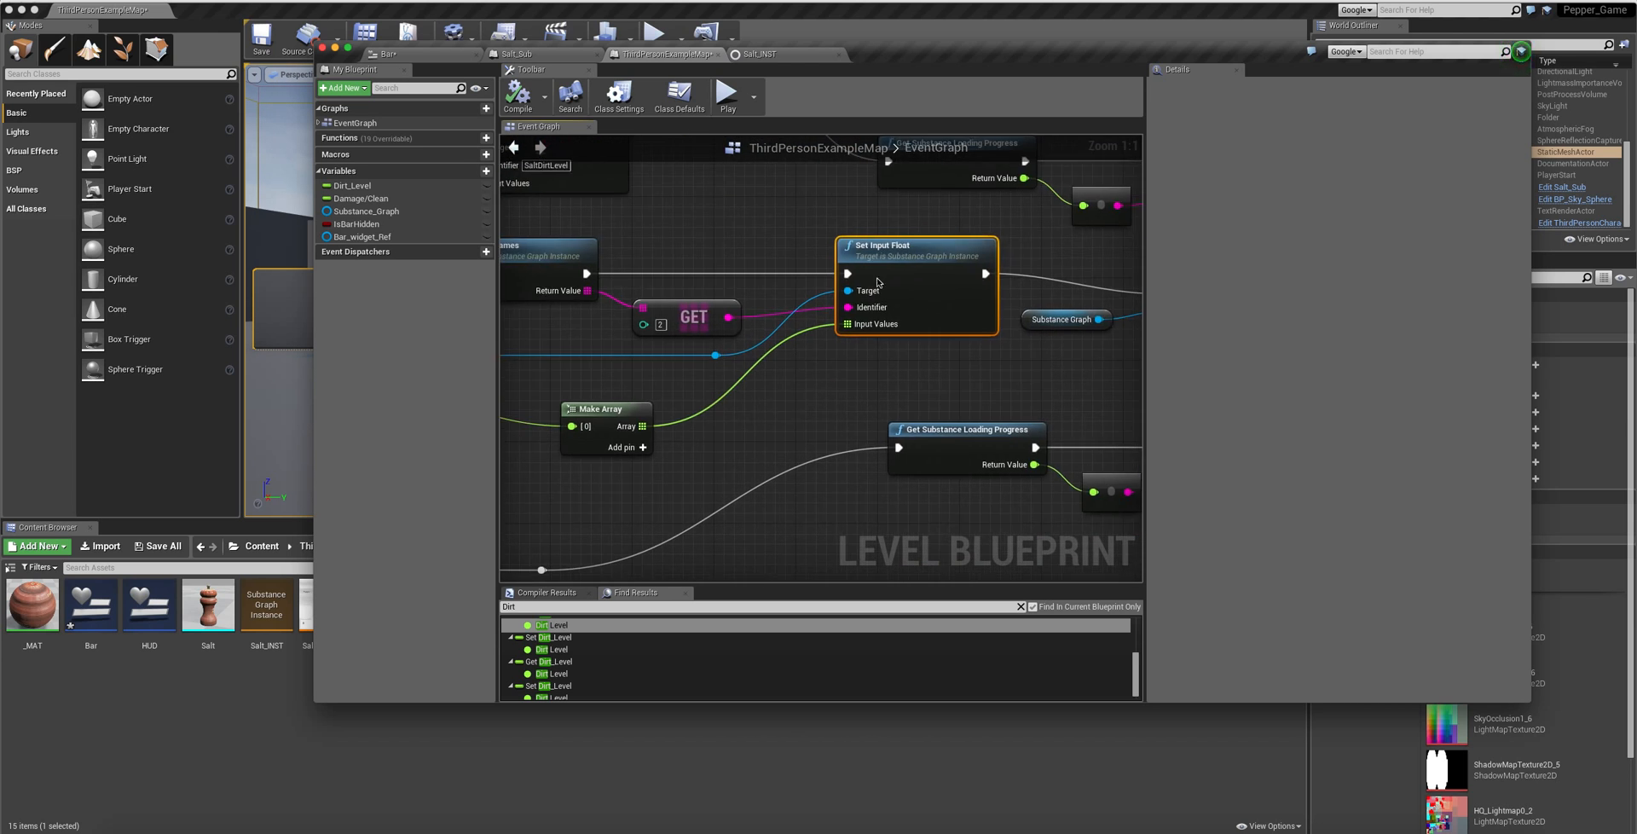
right_drag(801, 491, 811, 454)
right_drag(1042, 443, 719, 415)
right_drag(1063, 381, 703, 415)
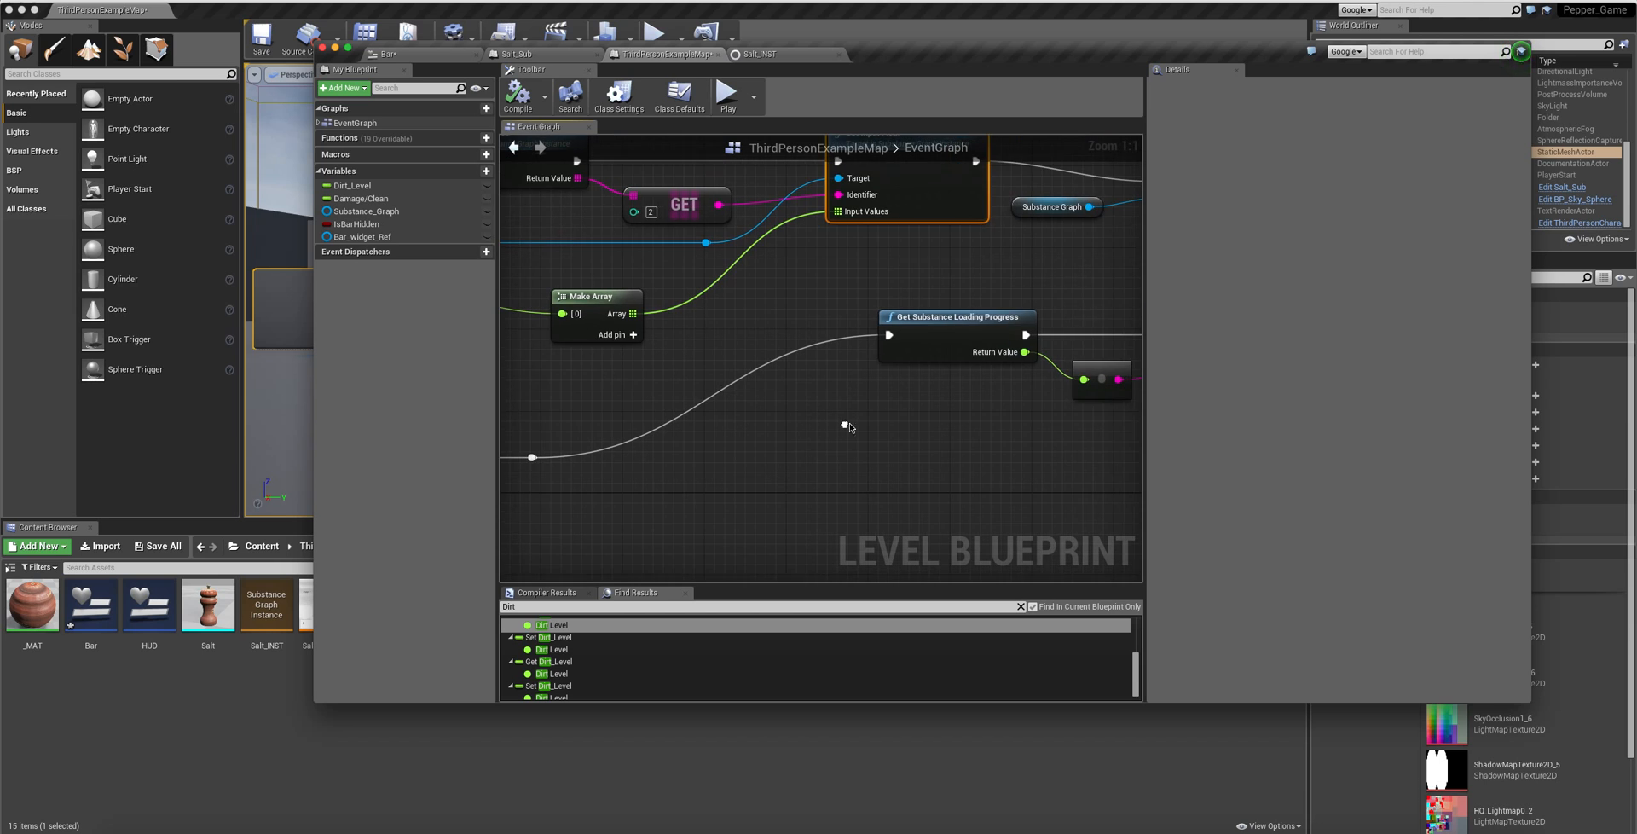
right_drag(937, 318, 878, 328)
drag(878, 328, 815, 328)
right_drag(783, 372, 710, 398)
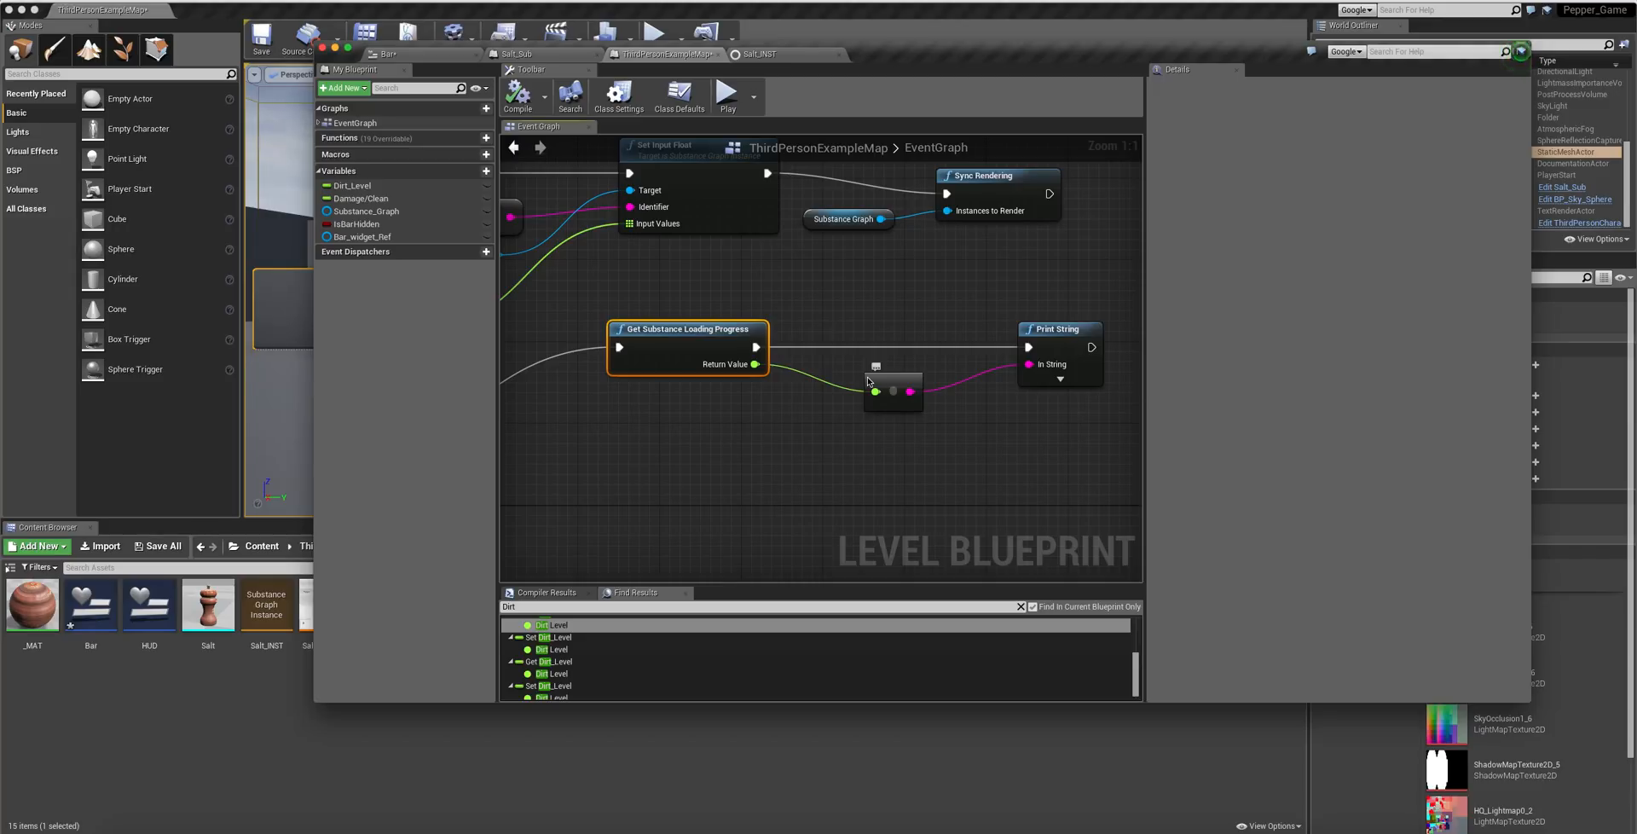
- Open the Substance plugin's project settings, examine the default generation mode options for Substances, and close the settings
click(989, 36)
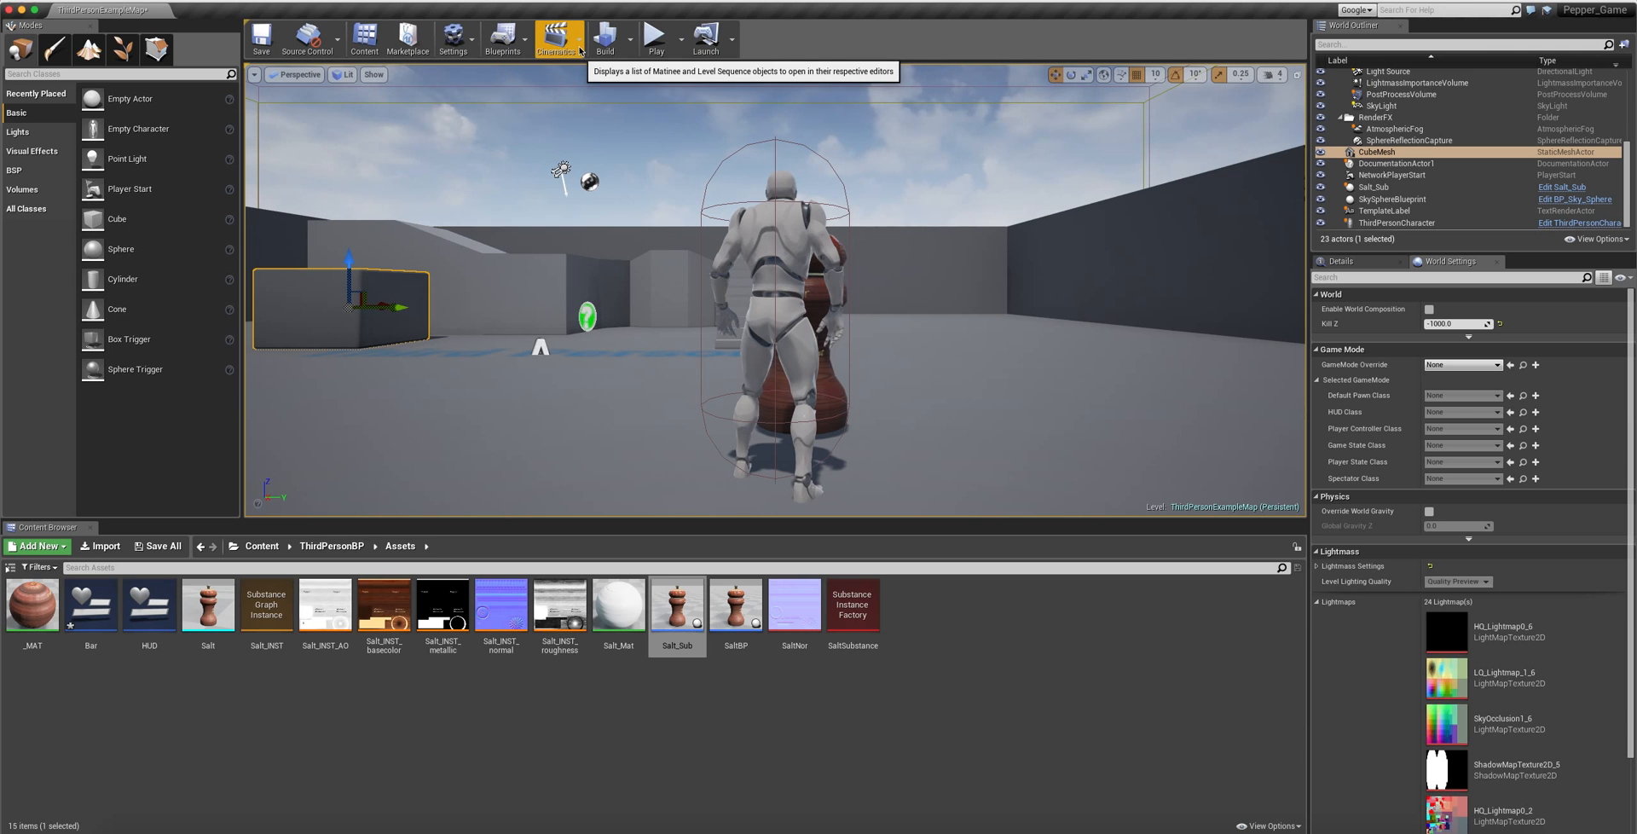
click(453, 39)
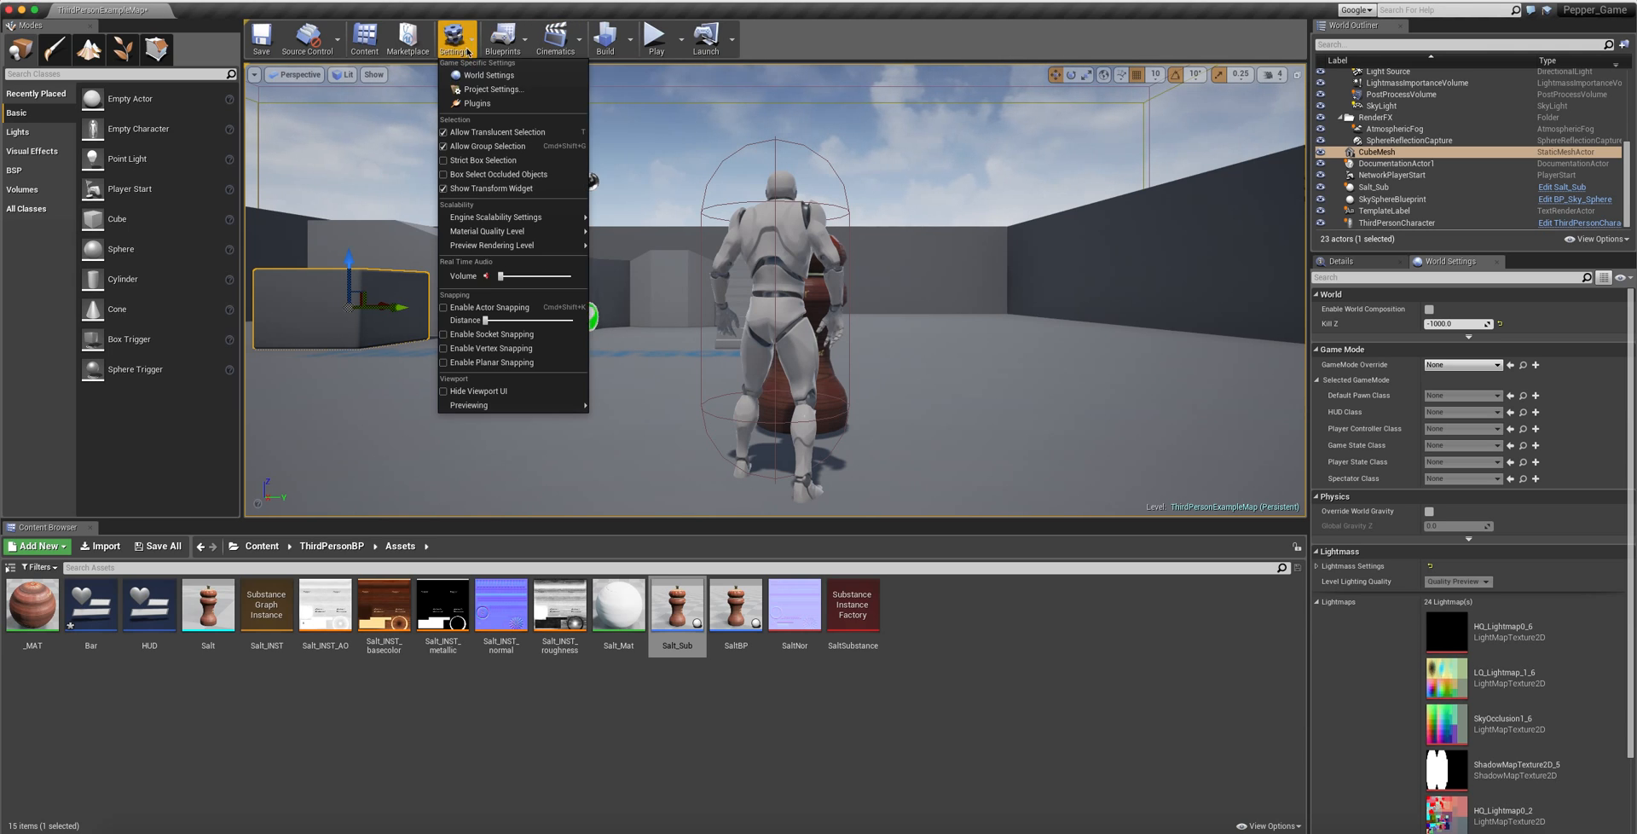
click(467, 92)
scroll(259, 441, down, 5)
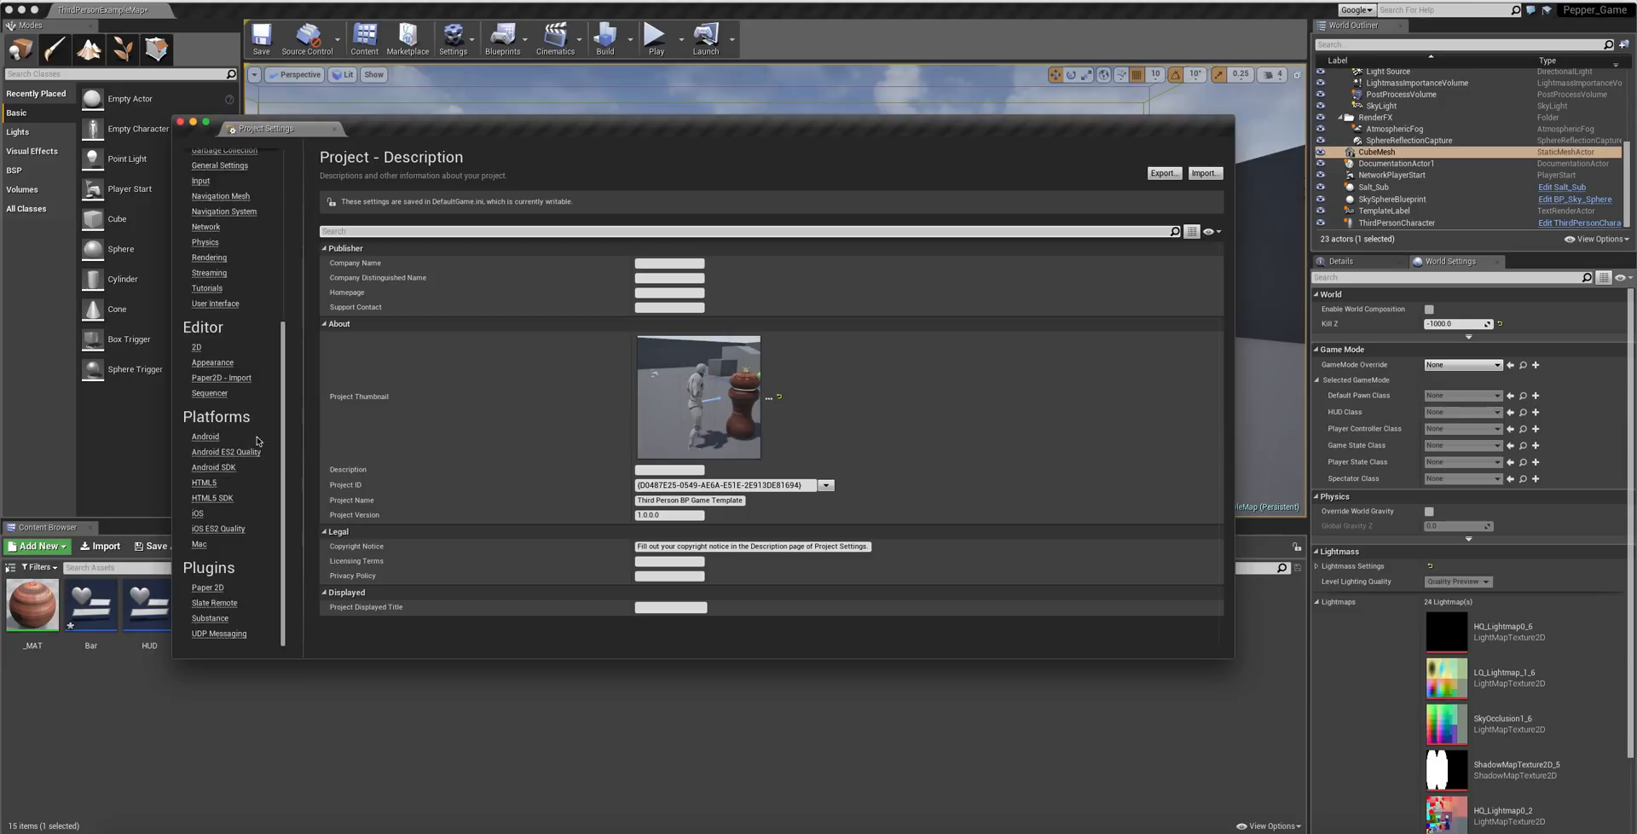
click(210, 617)
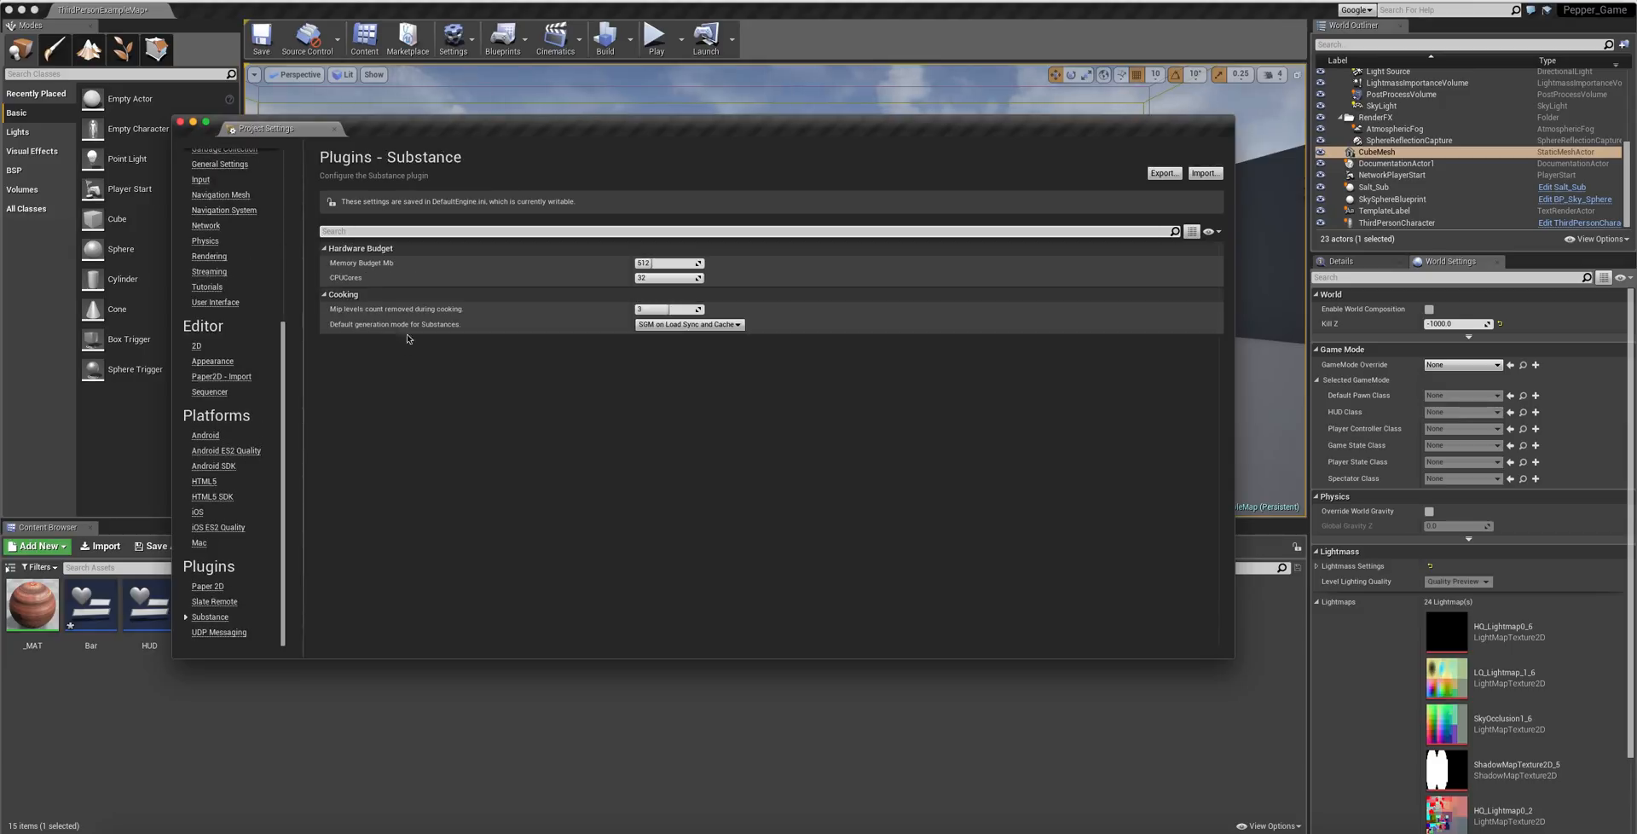
click(677, 325)
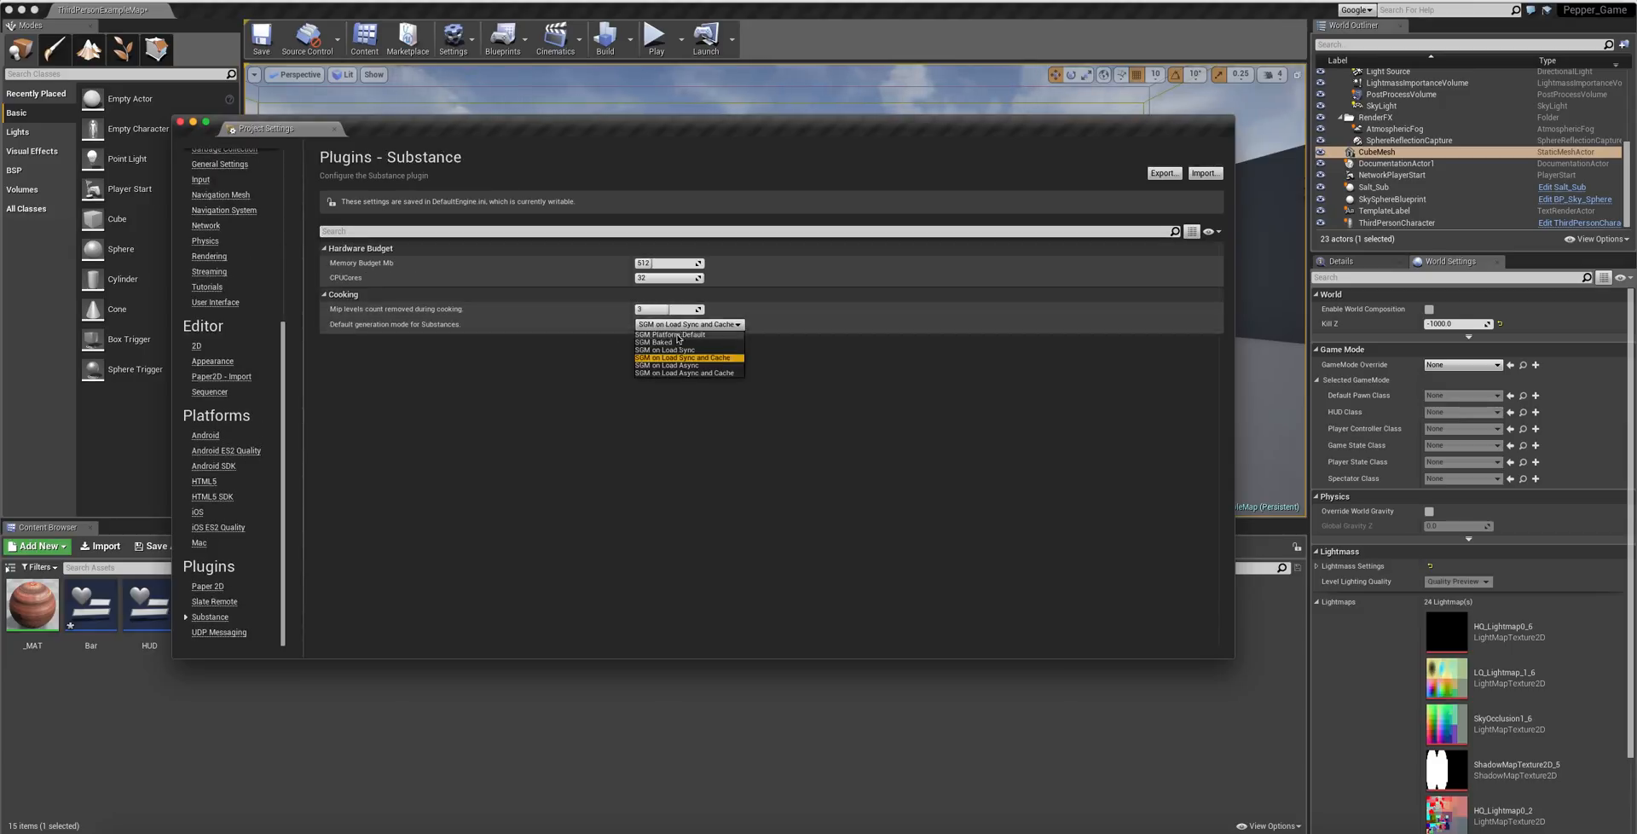
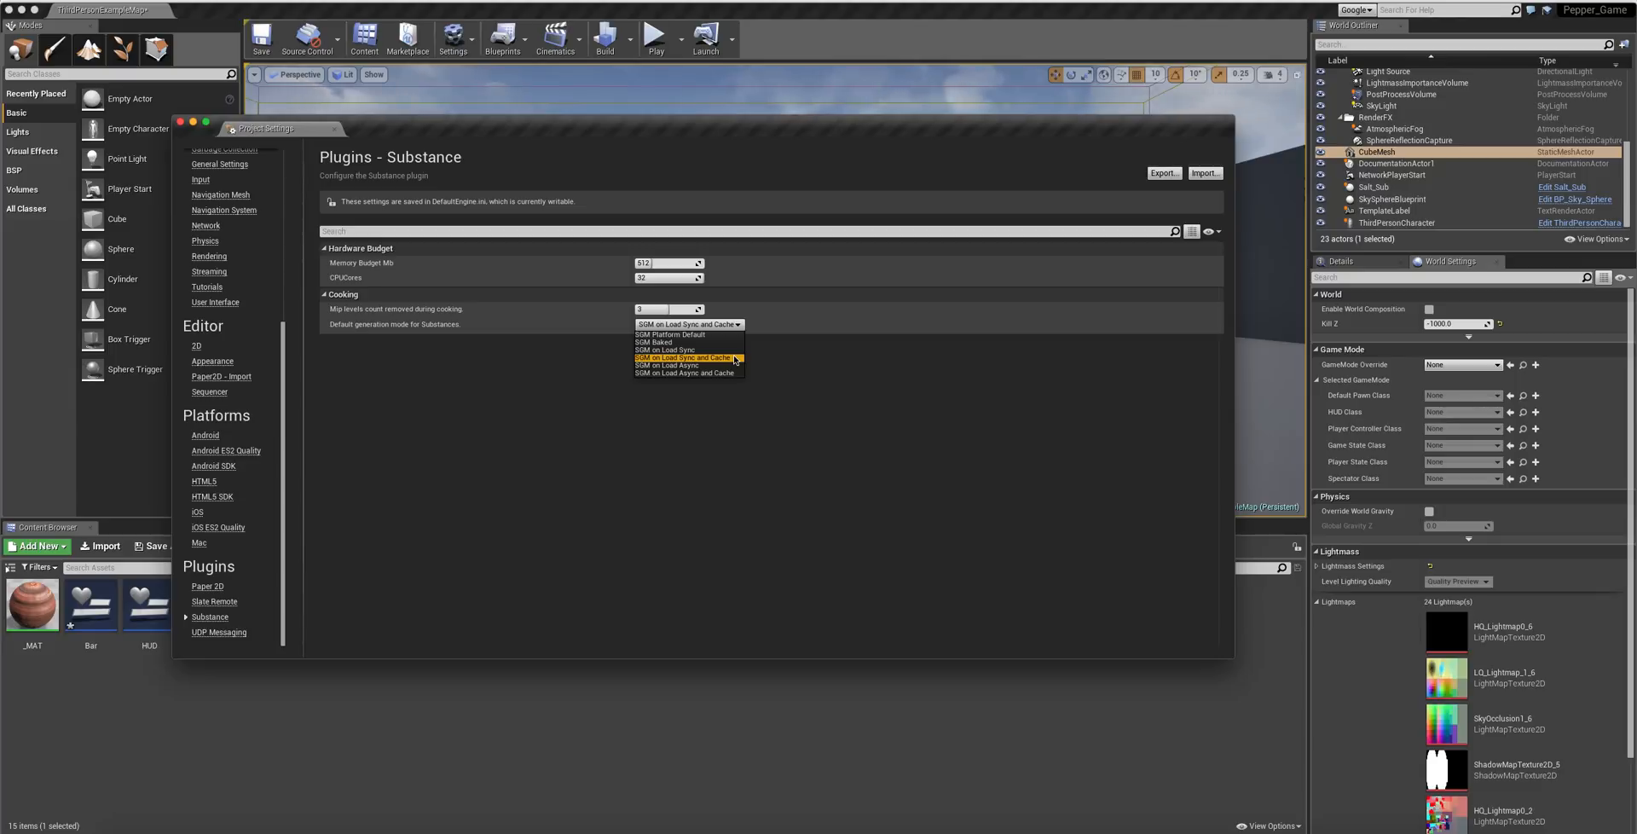
click(568, 414)
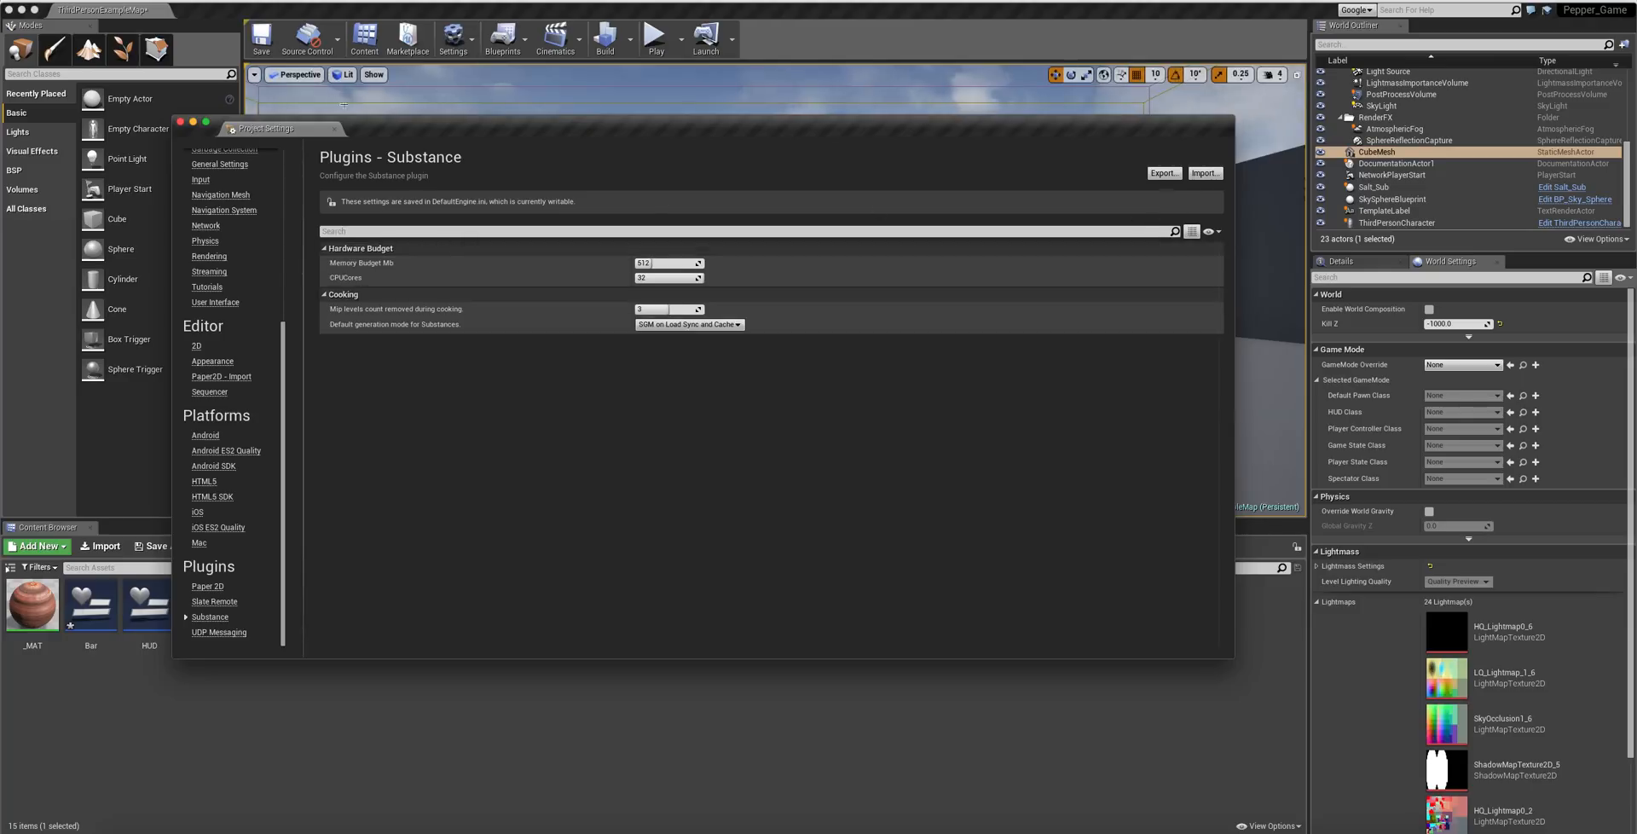
click(180, 123)
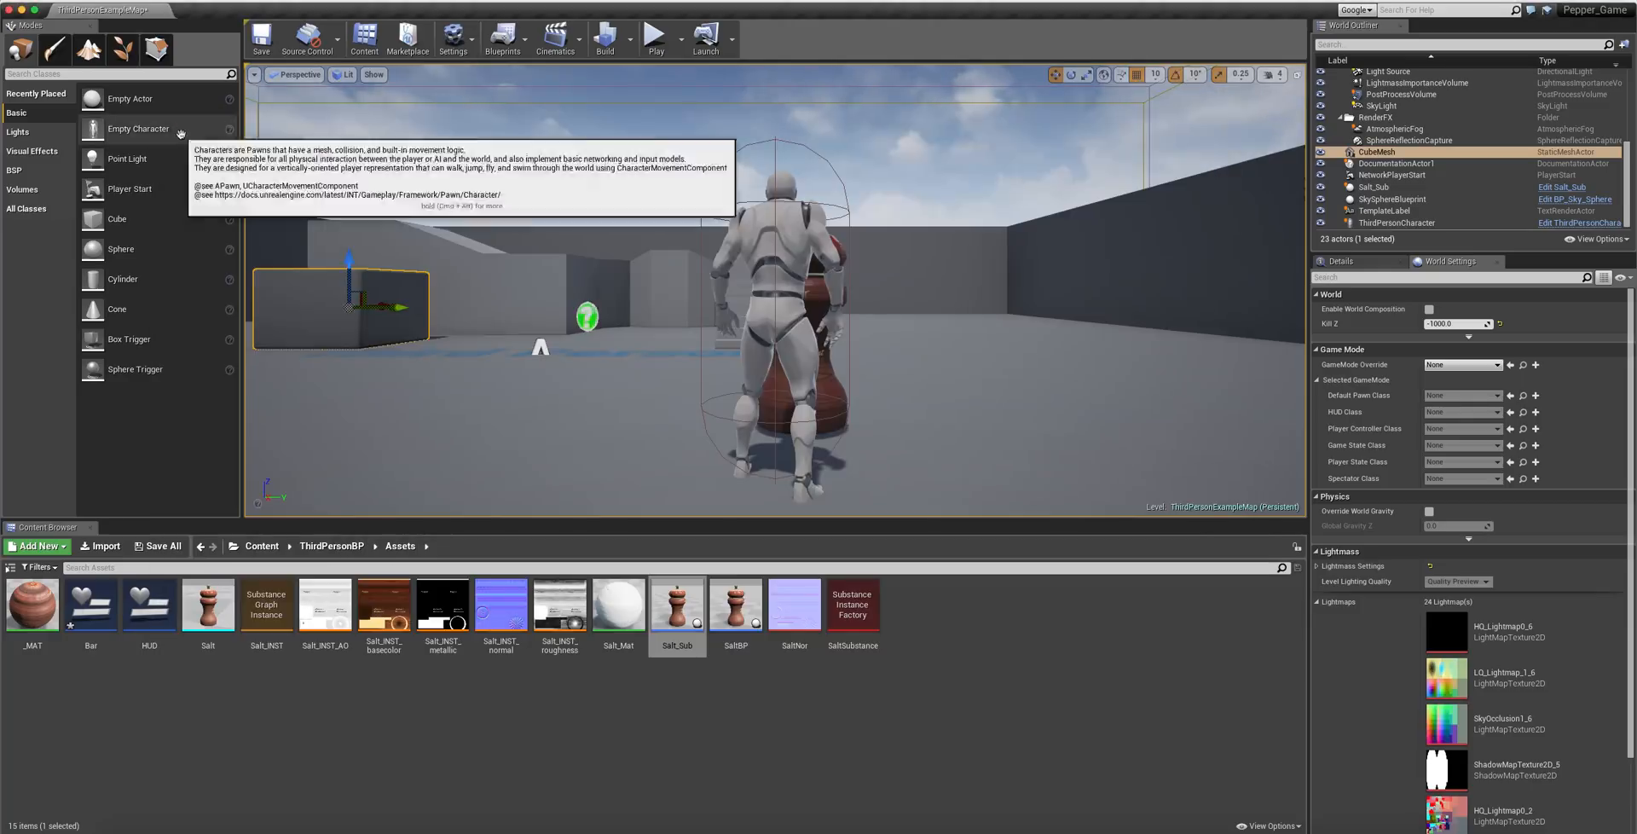
- Save ThirdPersonExampleMap and return to its level blueprint
click(262, 39)
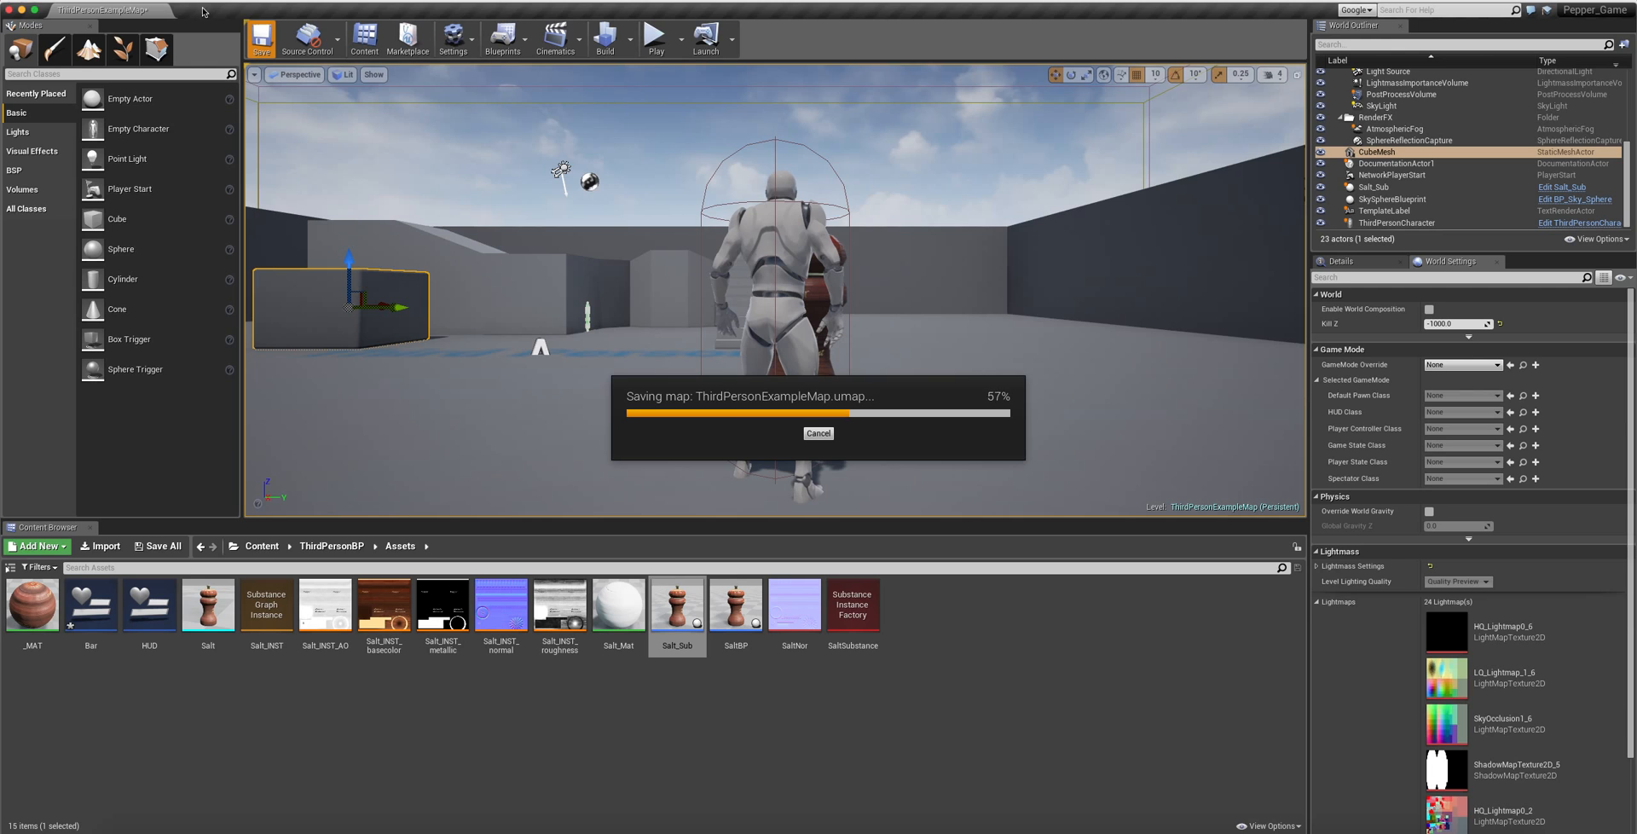
double_click(677, 607)
click(665, 54)
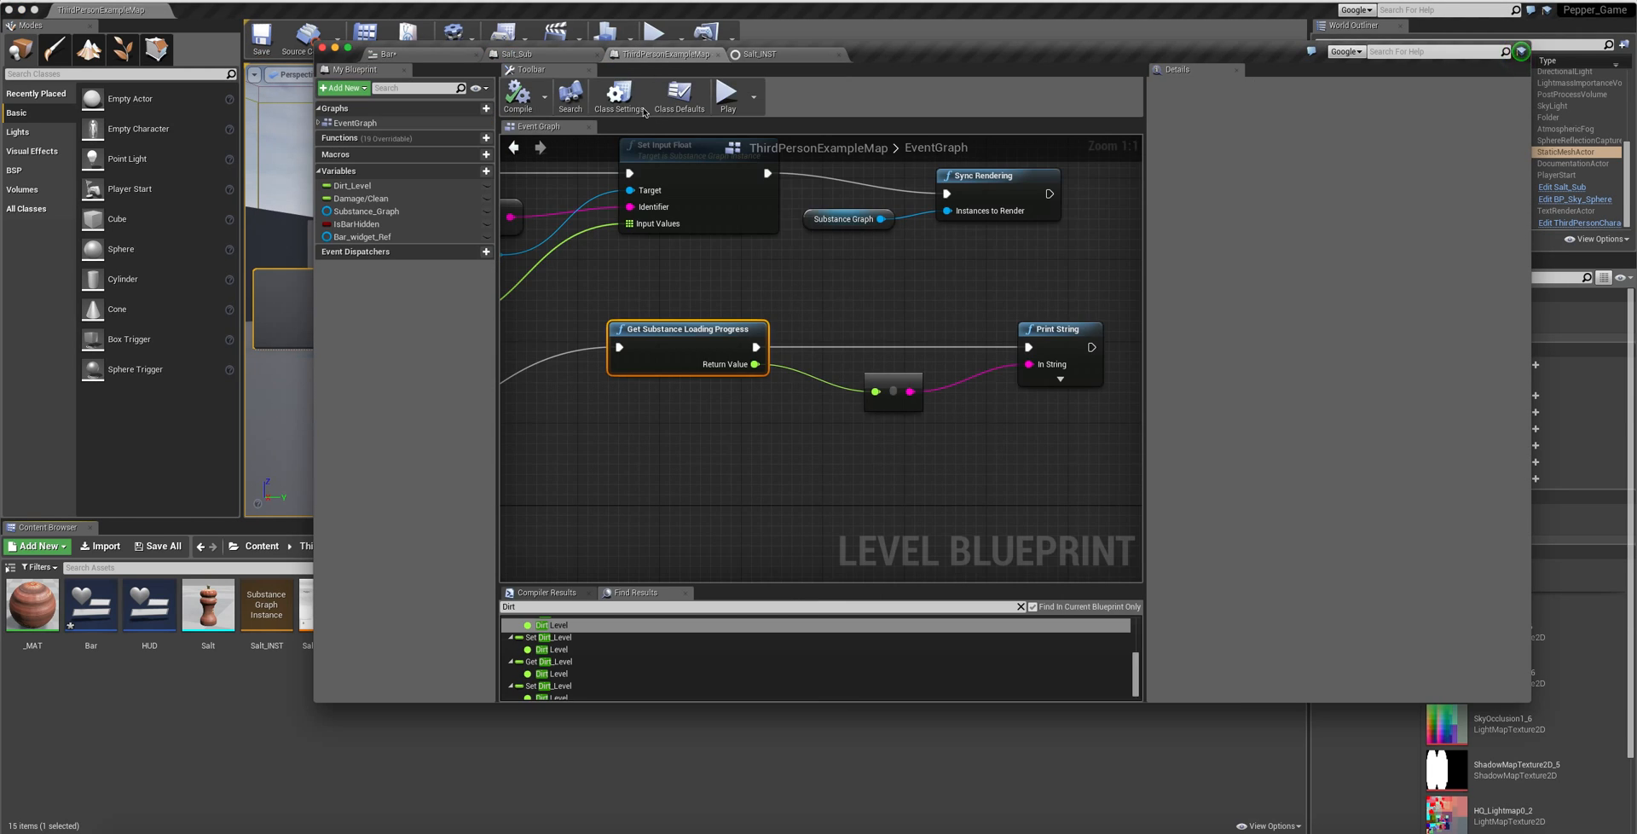
- Move the B key event closer to the Branch node it triggers
right_drag(597, 478, 1079, 362)
right_drag(804, 398, 1141, 312)
right_drag(838, 378, 1202, 310)
right_drag(574, 308, 877, 366)
right_drag(585, 401, 735, 351)
drag(654, 323, 773, 324)
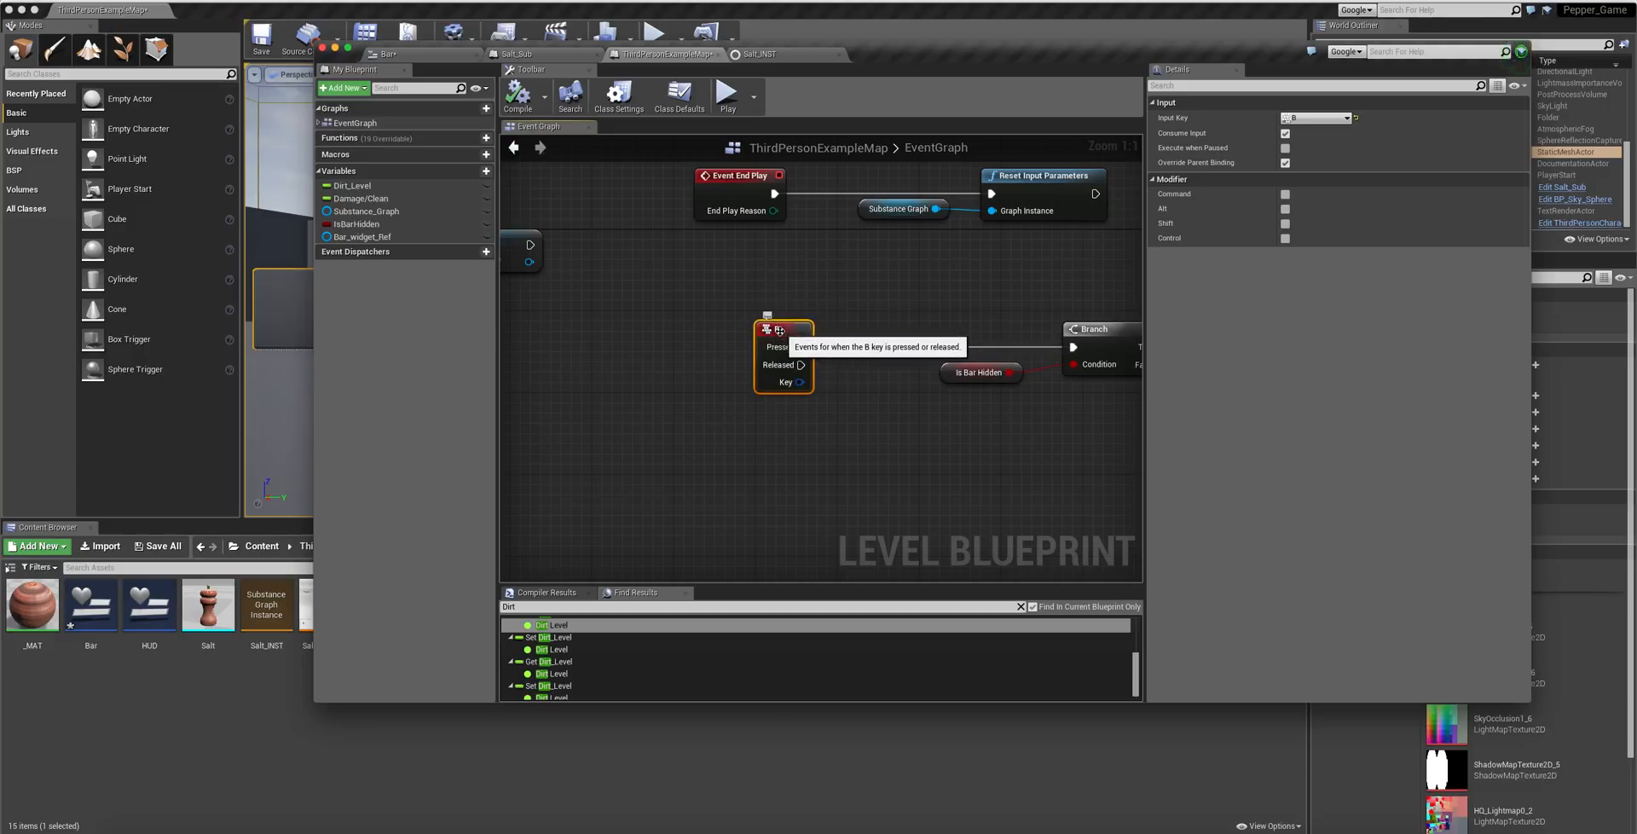
- Move the Is Bar Hidden getter and the Branch node closer to the B key event
right_drag(949, 426, 779, 440)
click(942, 318)
drag(766, 364, 679, 383)
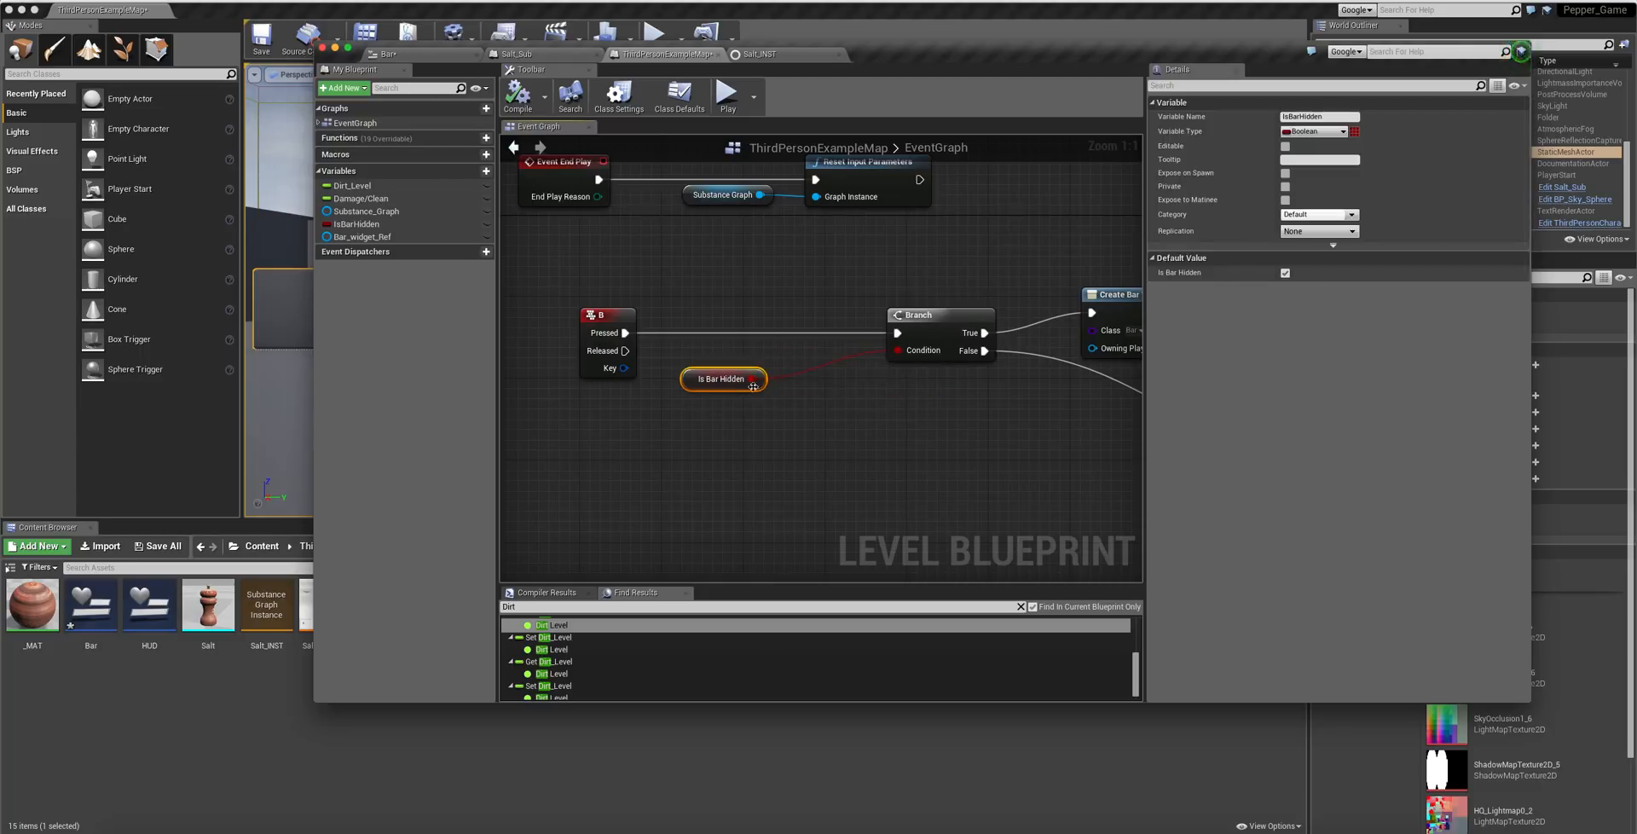
drag(919, 318, 877, 318)
right_drag(922, 383, 968, 375)
mouse_move(559, 380)
mouse_down()
mouse_move(640, 350)
mouse_move(582, 381)
mouse_up()
- Move the Create Bar Widget node closer to the Branch node's True output
right_drag(849, 433, 517, 406)
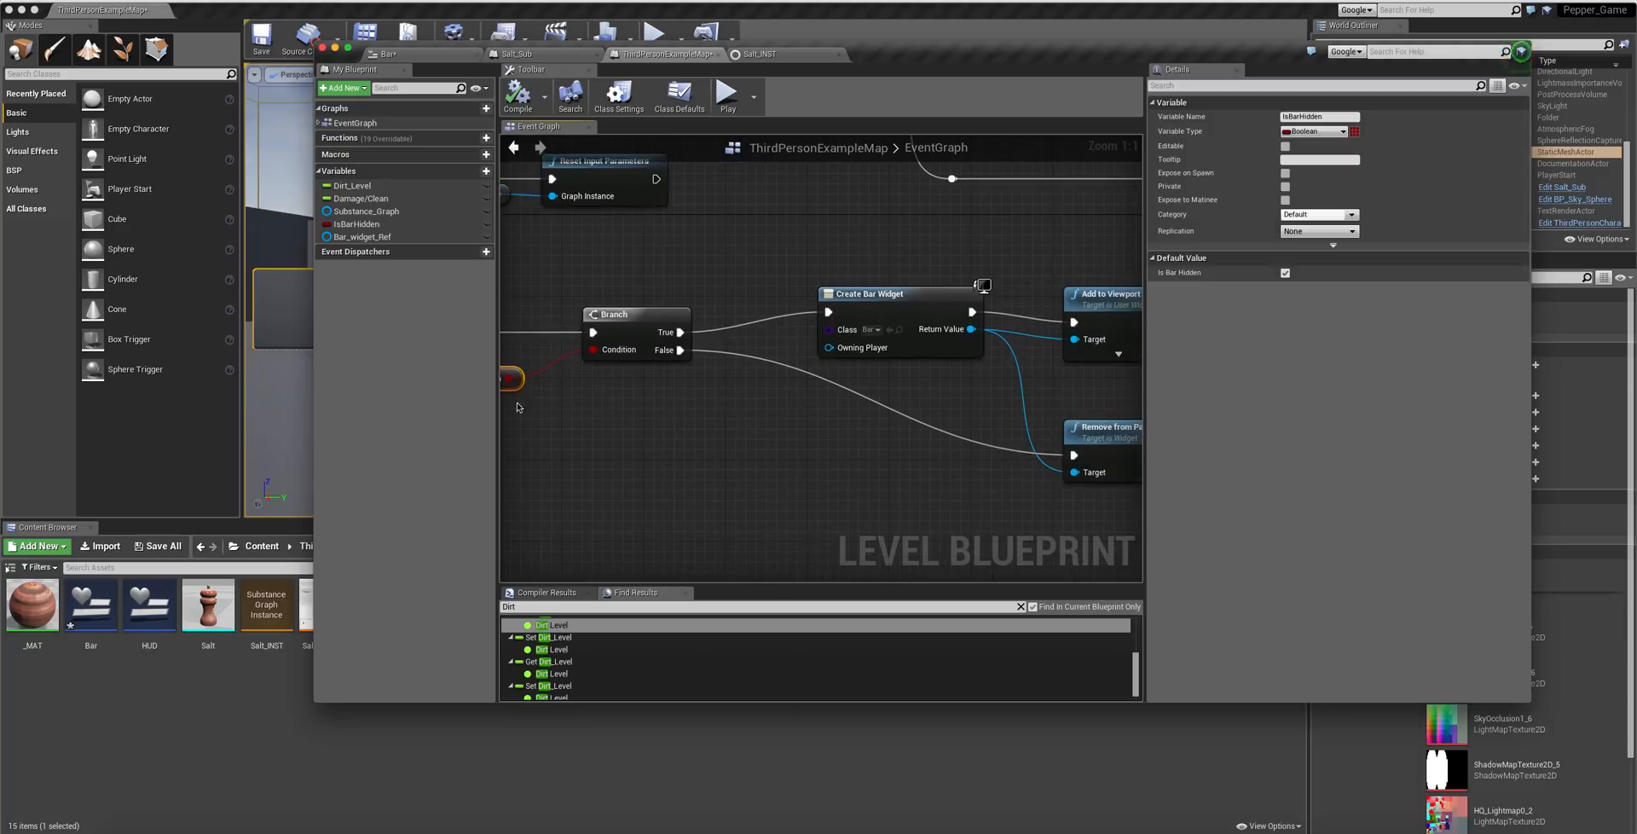
right_drag(742, 395, 723, 431)
drag(811, 343, 792, 322)
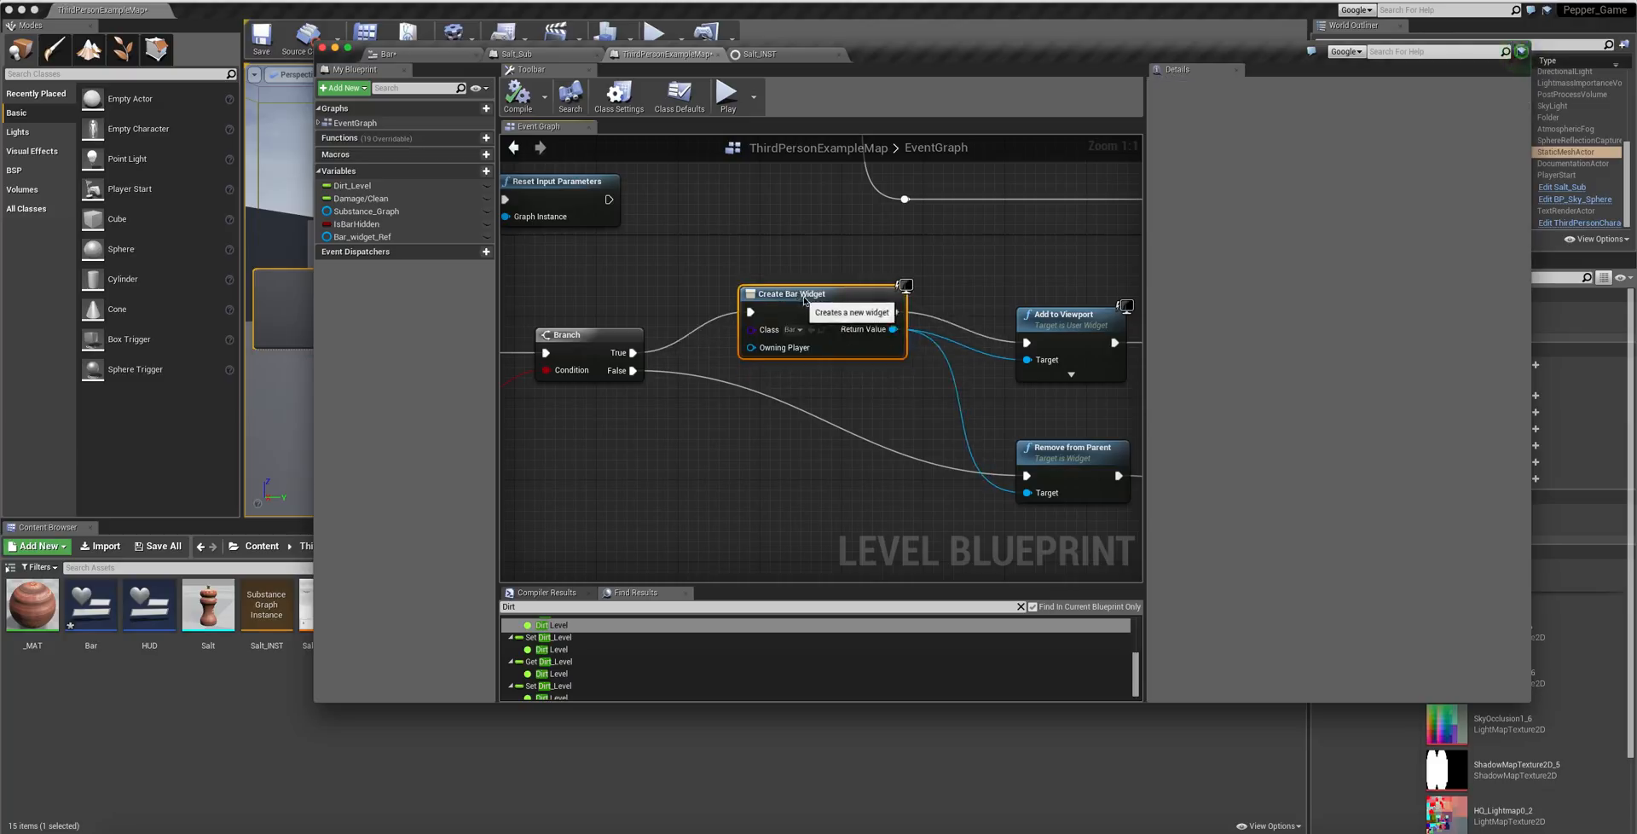
- Move the Add to Viewport node and the SET Is Bar Hidden node that follows it slightly upward
right_drag(808, 349, 633, 380)
drag(887, 345, 887, 325)
right_drag(1040, 315, 977, 317)
mouse_move(976, 330)
mouse_down()
mouse_move(987, 289)
mouse_move(980, 315)
mouse_up()
- Move the Is Bar Hidden getter slightly closer to the Condition input of the Branch node after the B key event
right_drag(835, 399, 980, 398)
right_drag(607, 427, 890, 434)
right_drag(772, 430, 975, 428)
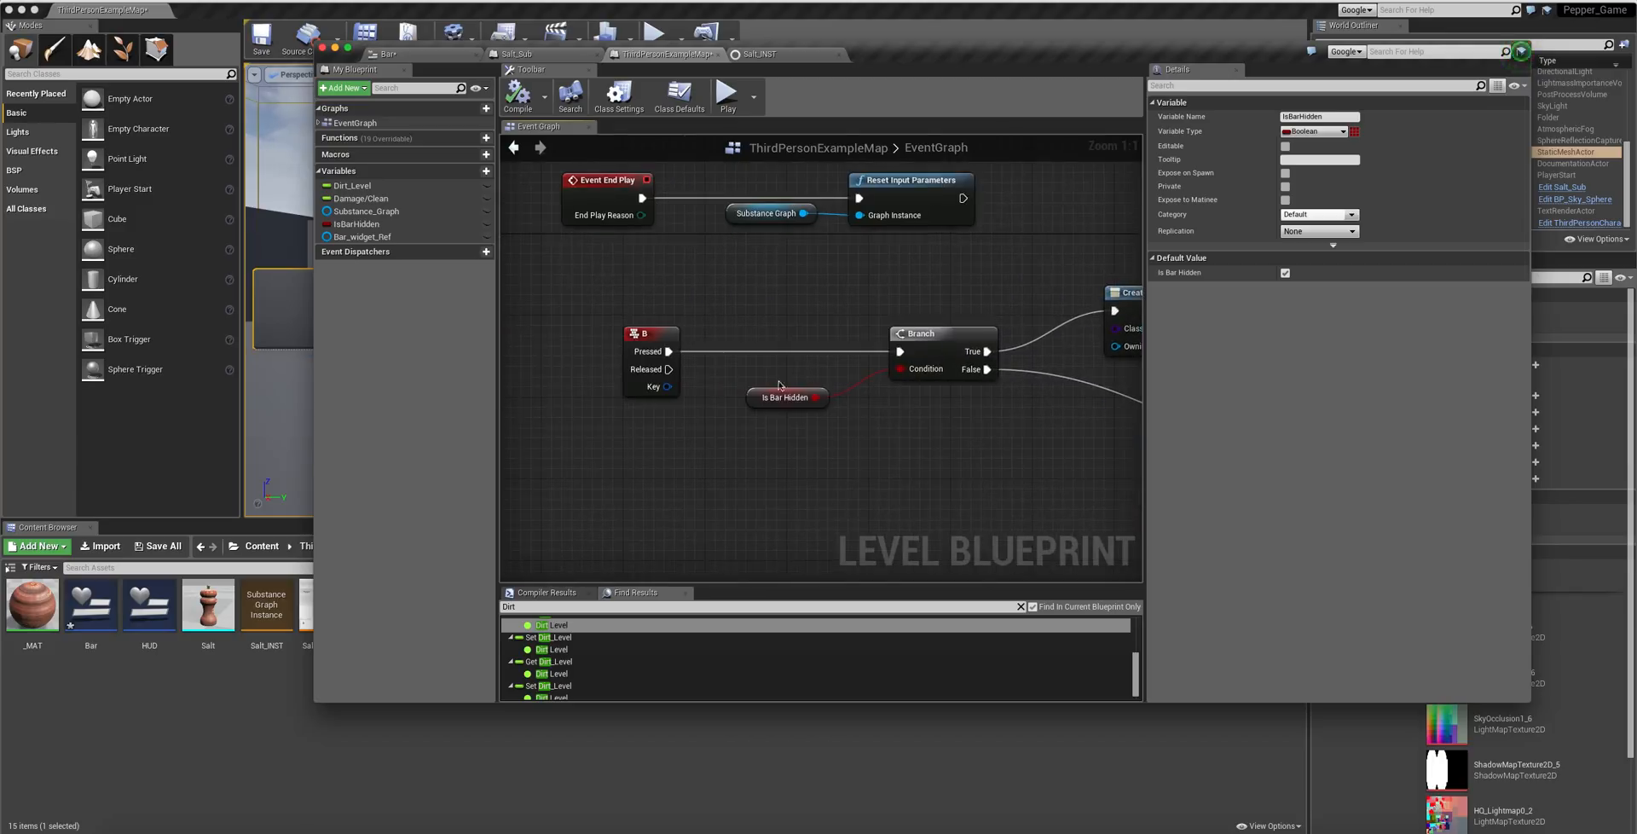
drag(790, 403, 801, 399)
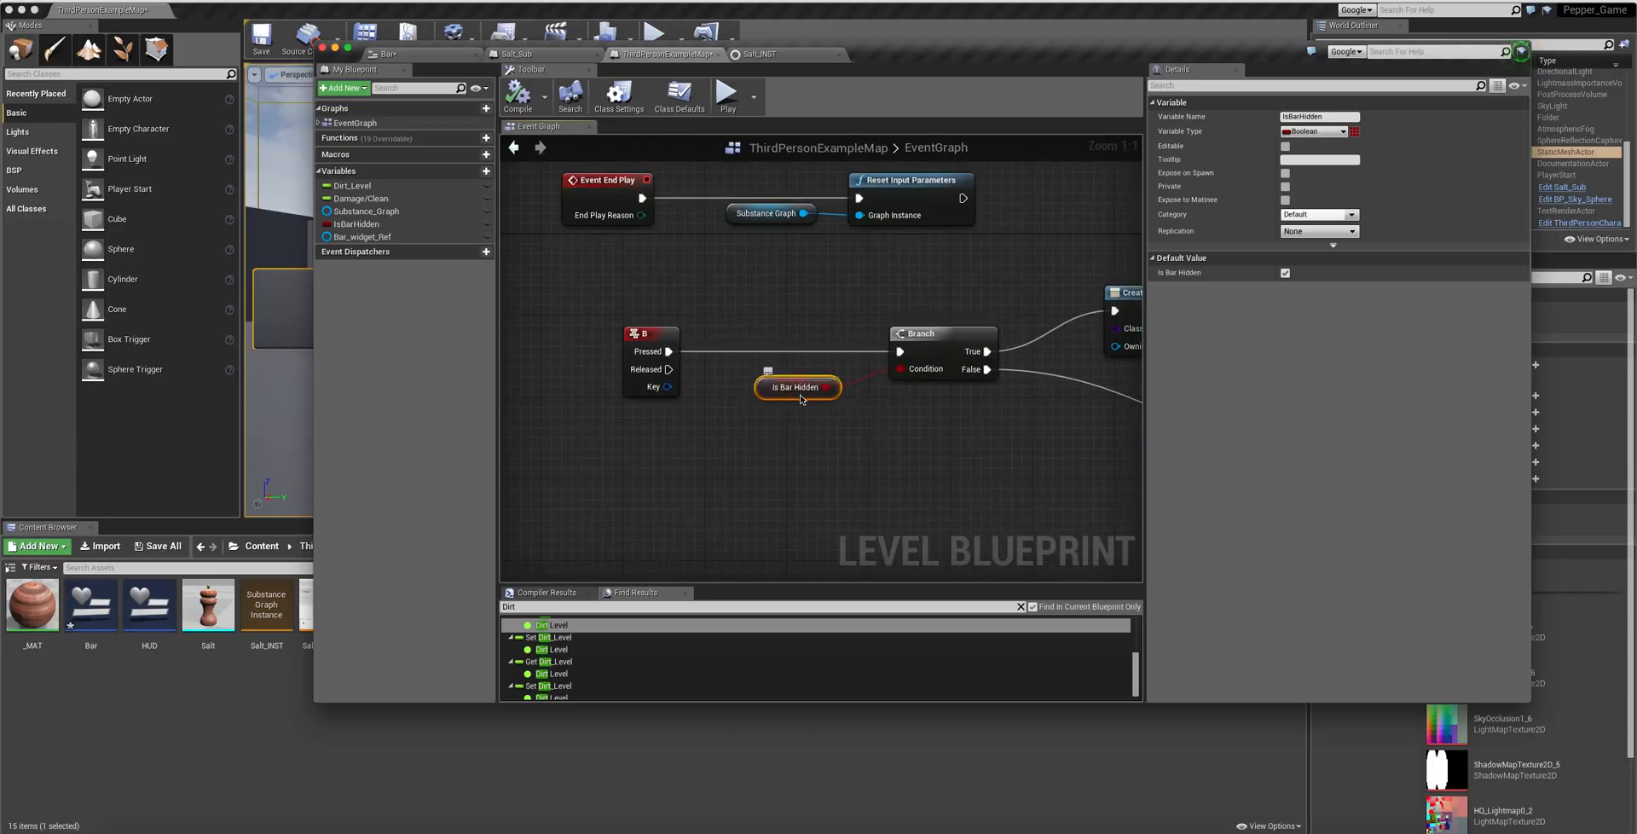
- Move the Remove from Parent node slightly upward and closer to the SET Is Bar Hidden node it feeds
right_drag(1012, 383, 799, 324)
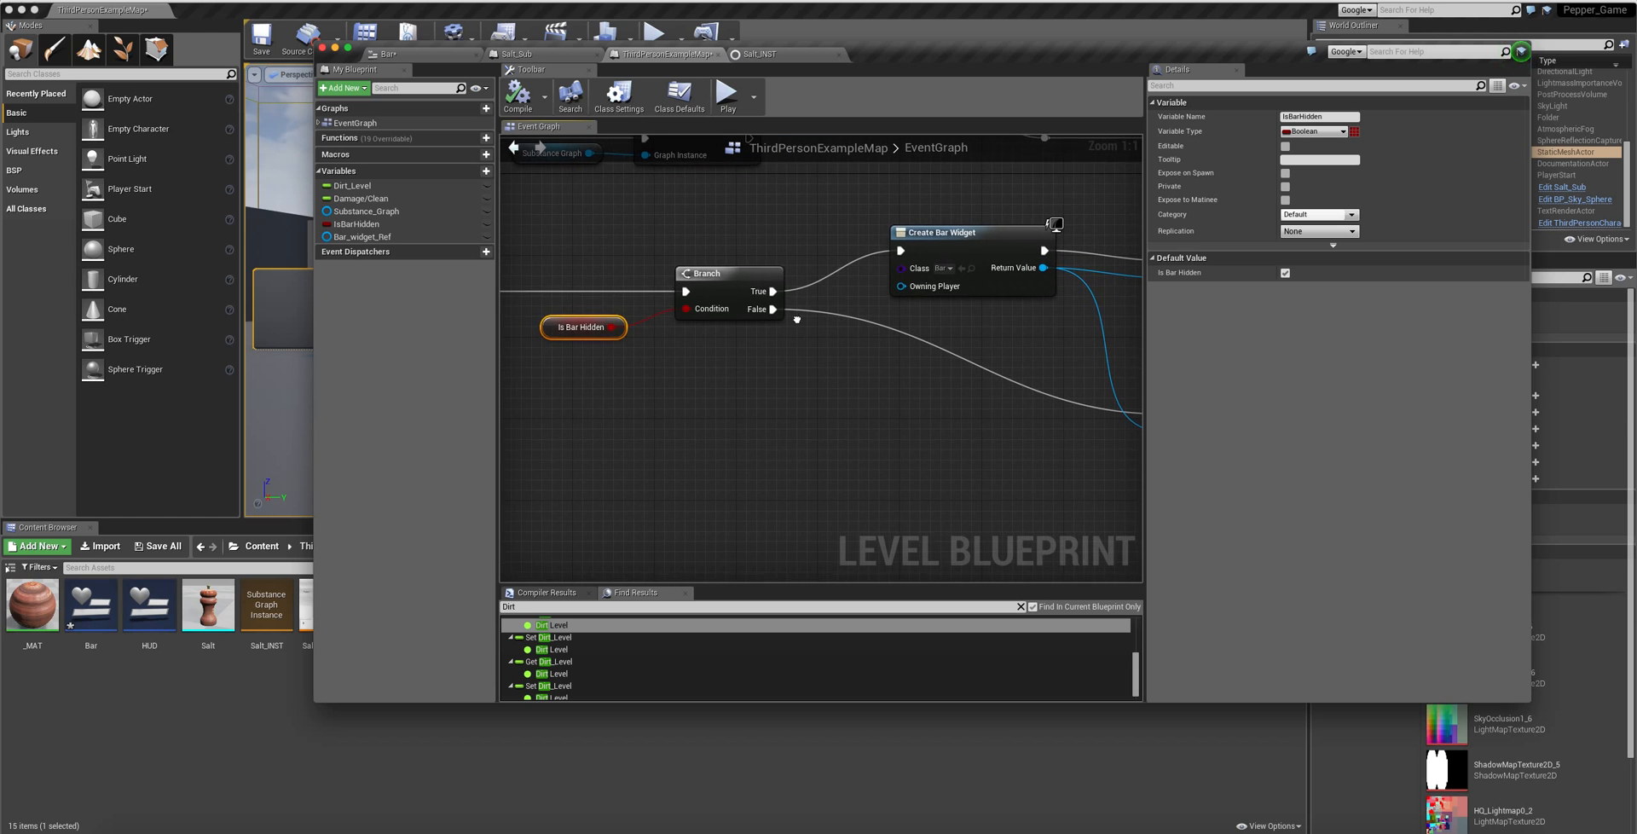
right_drag(940, 427, 767, 377)
right_drag(895, 398, 741, 381)
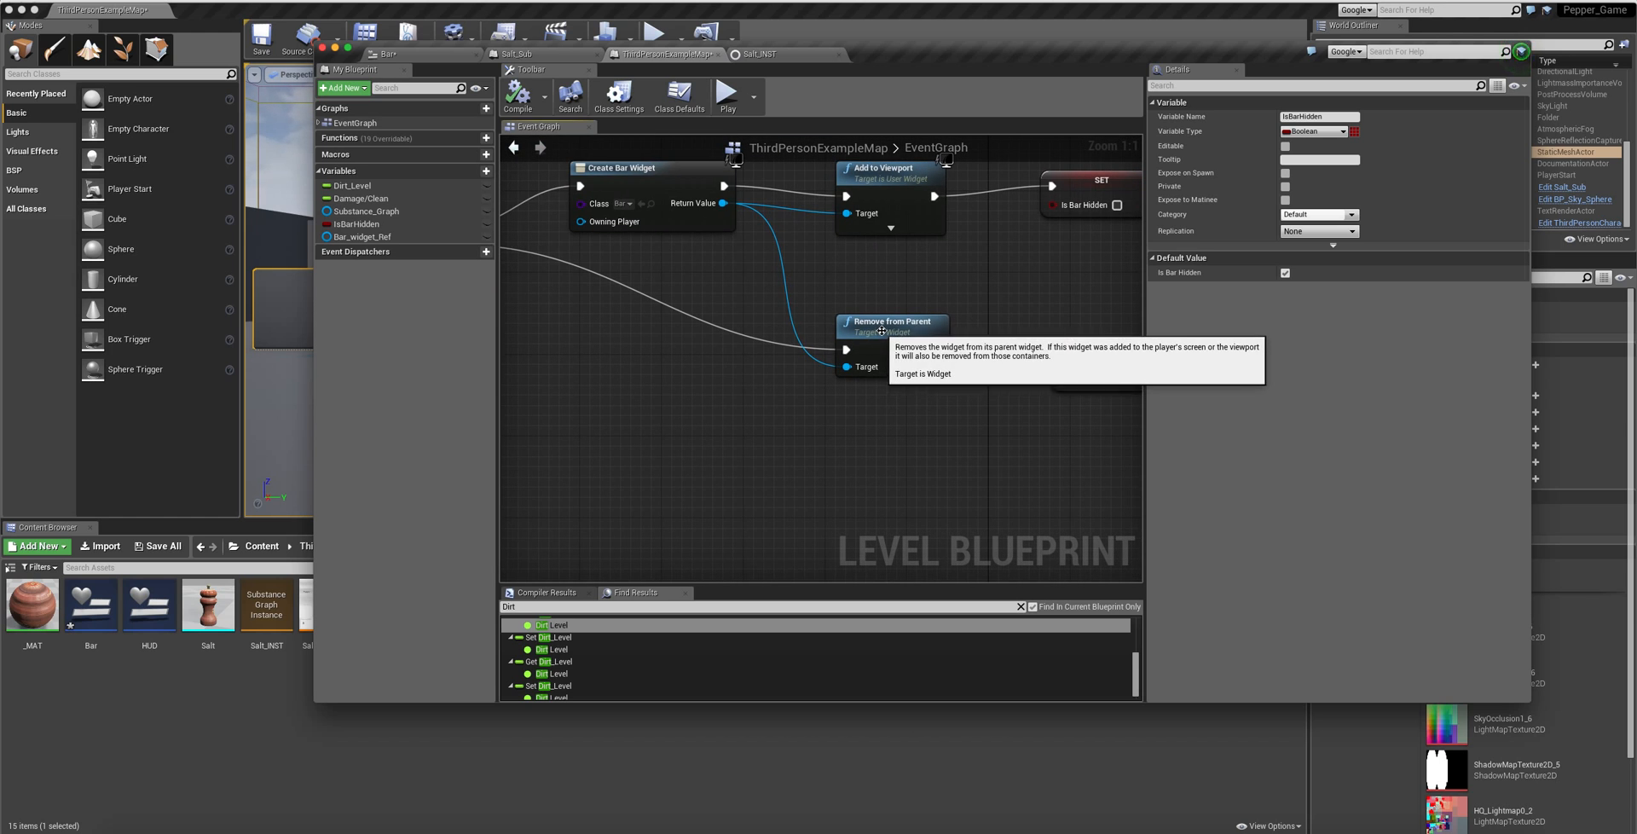
click(881, 331)
right_drag(969, 429, 822, 428)
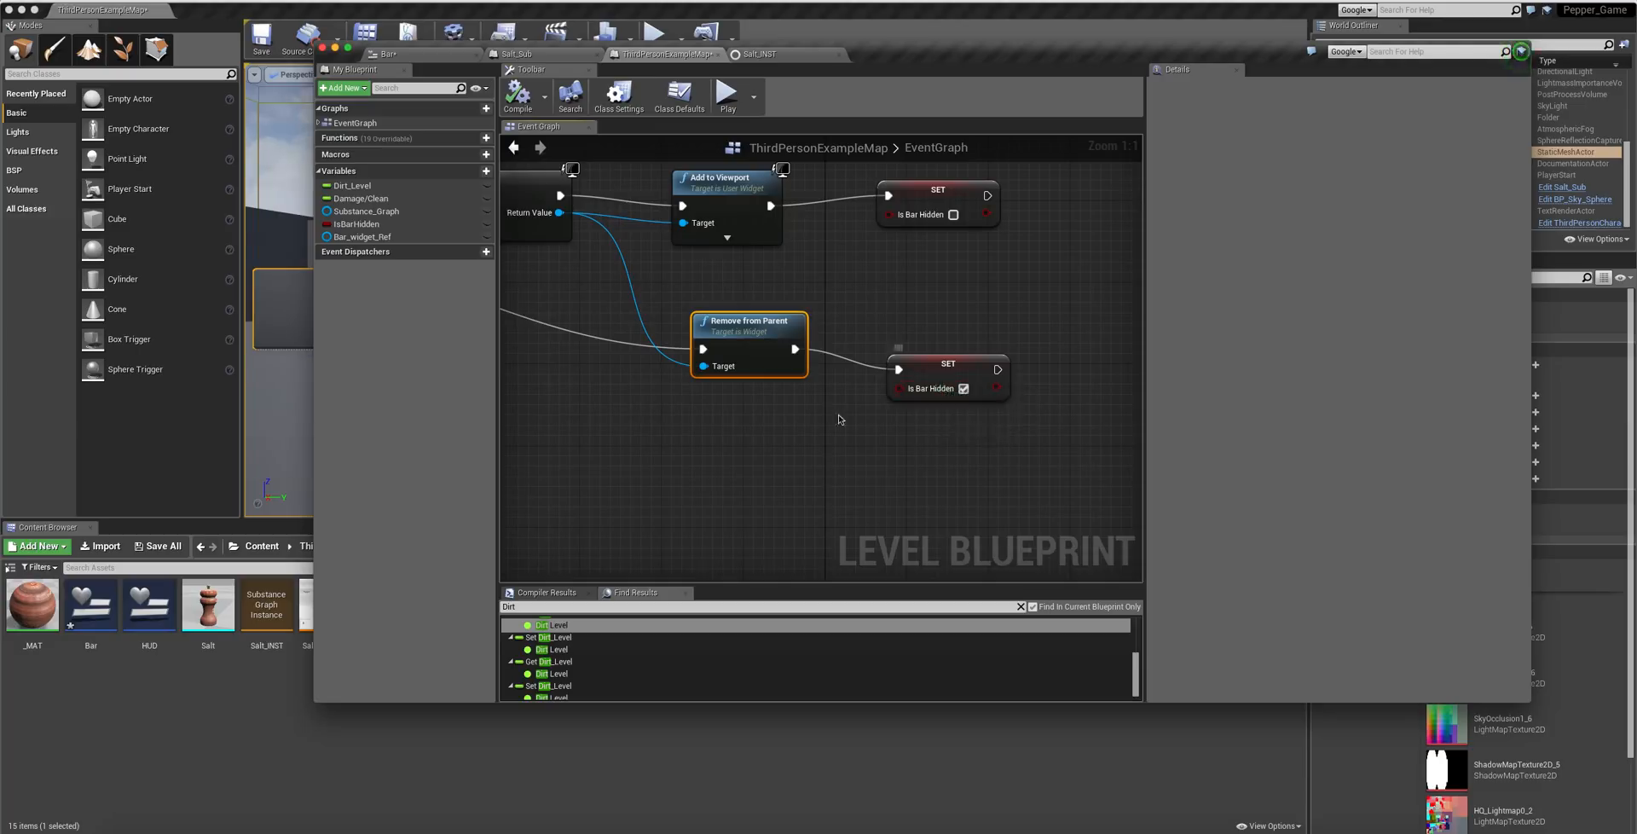
right_drag(844, 425, 993, 448)
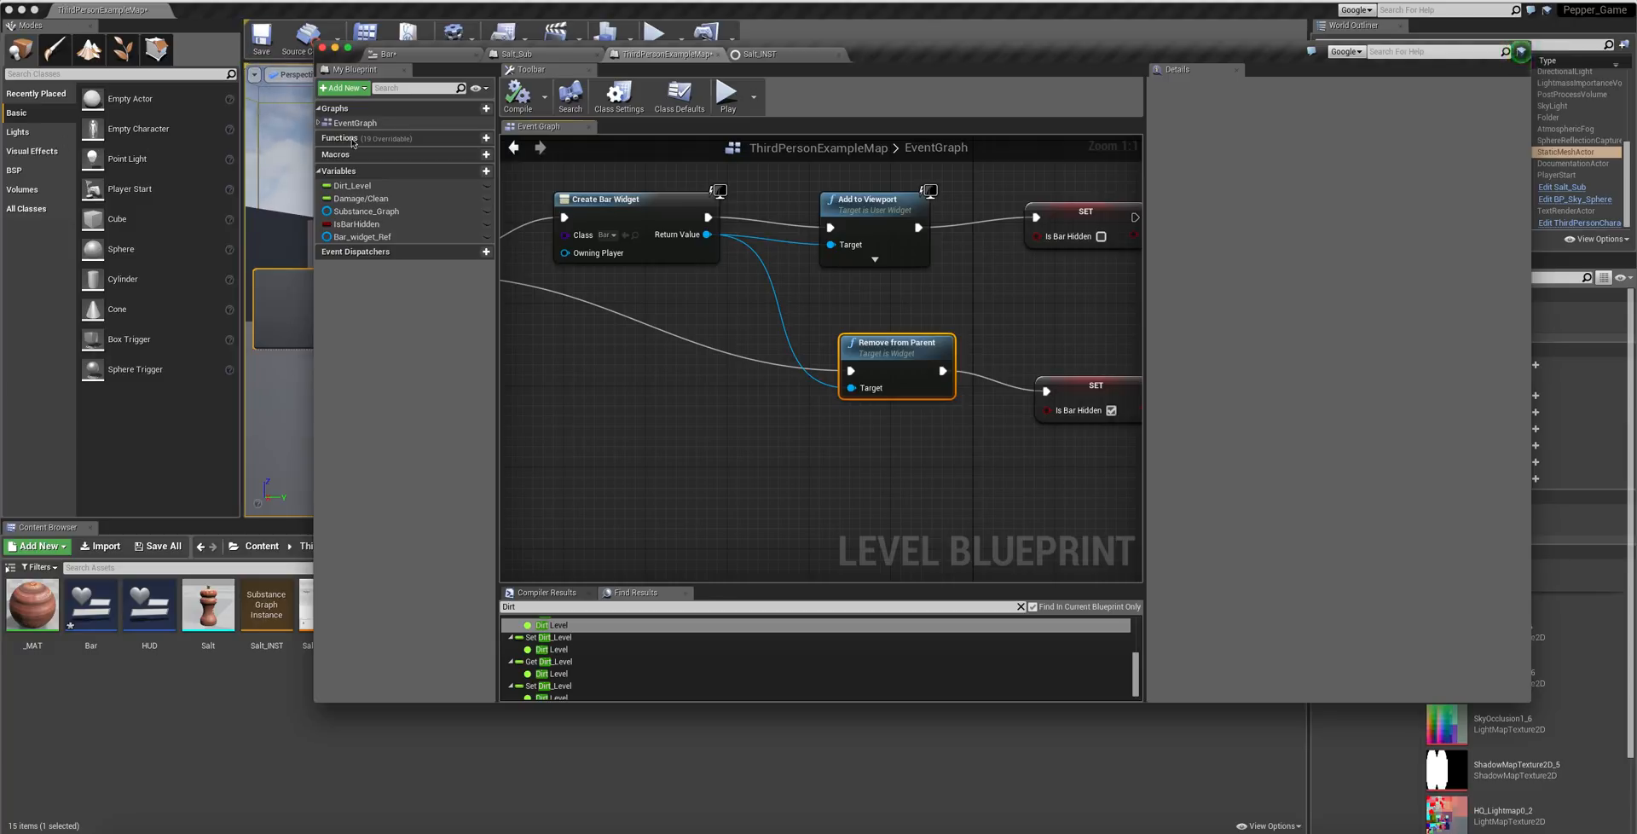
- Move the Event End Play node and the Reset Input Parameters node slightly upward, away from the B key event chain
right_drag(703, 396, 895, 401)
right_drag(728, 330, 796, 431)
right_drag(740, 321, 1022, 372)
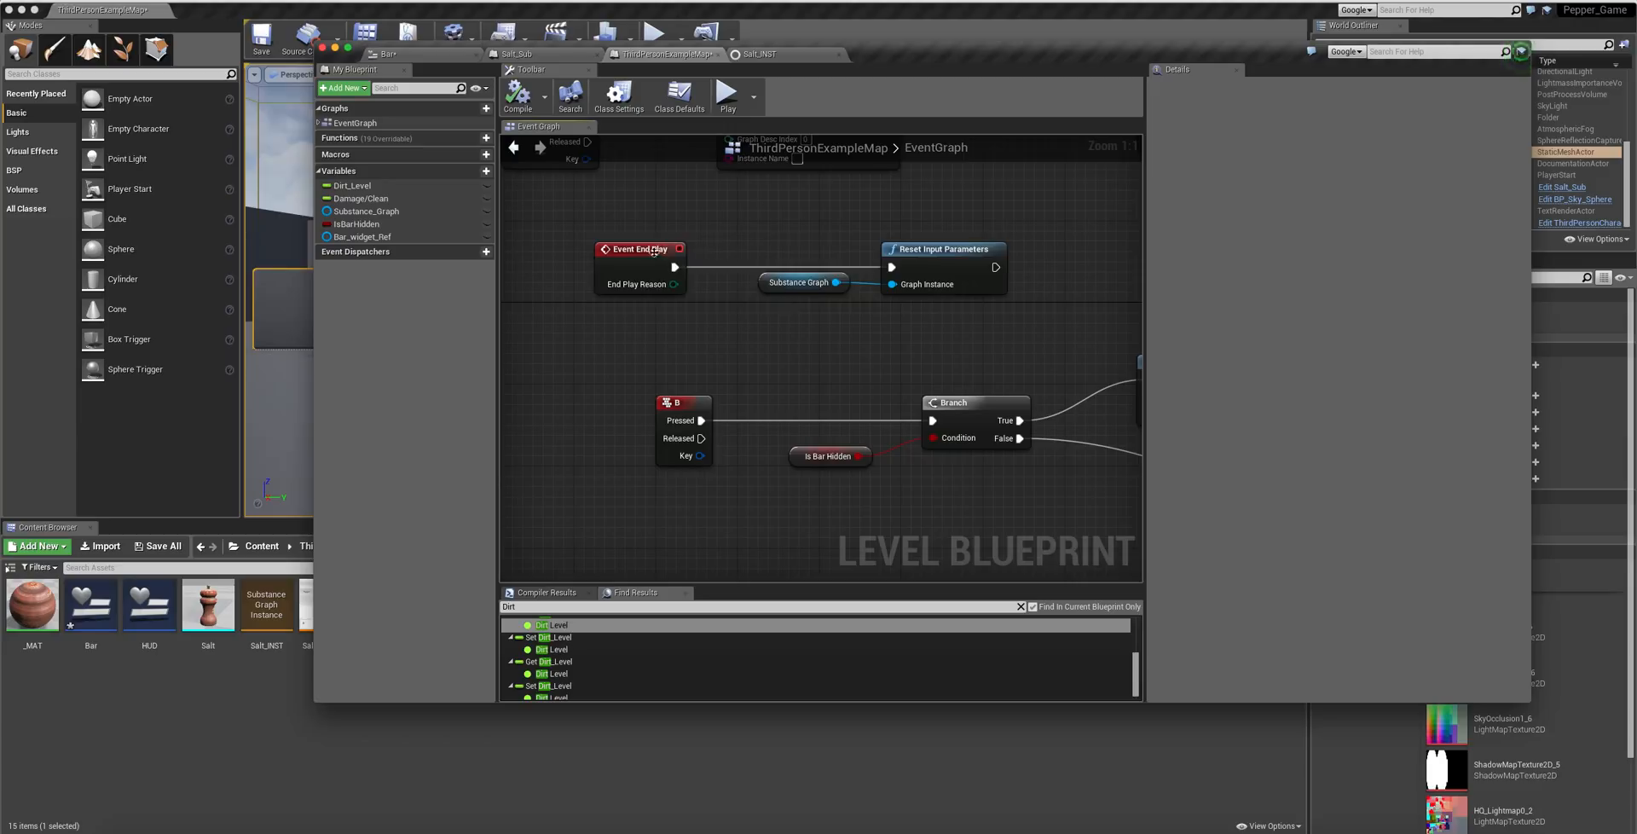
drag(654, 251, 665, 230)
drag(915, 242, 913, 232)
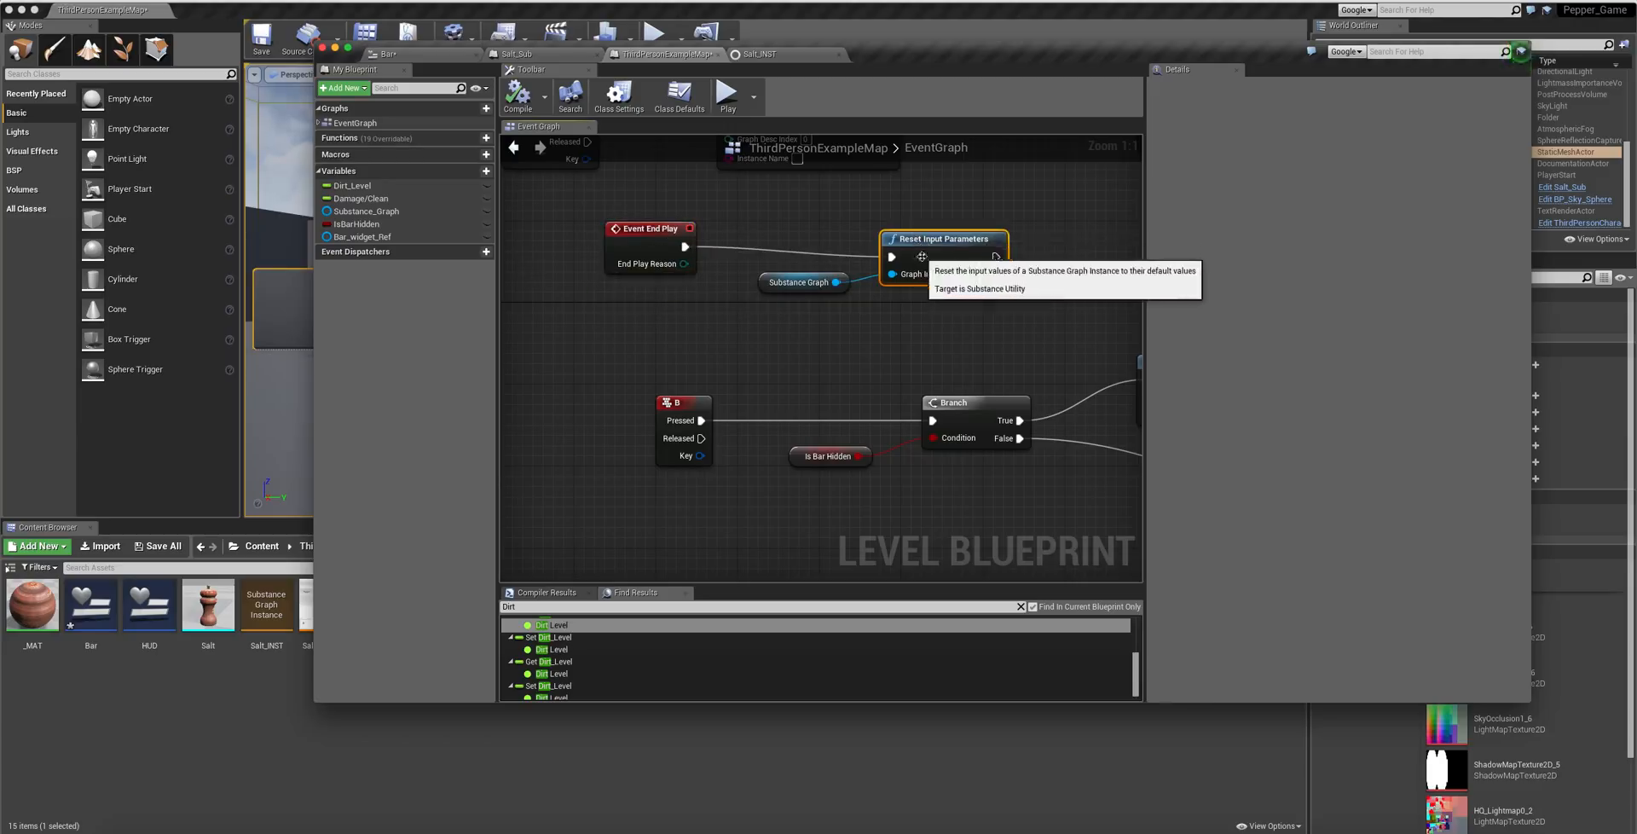
- Try to wire the upper Dirt Level getter directly into element 0 of the Make Array node
right_drag(1100, 334, 692, 450)
scroll(1018, 343, down, 12)
scroll(957, 288, up, 6)
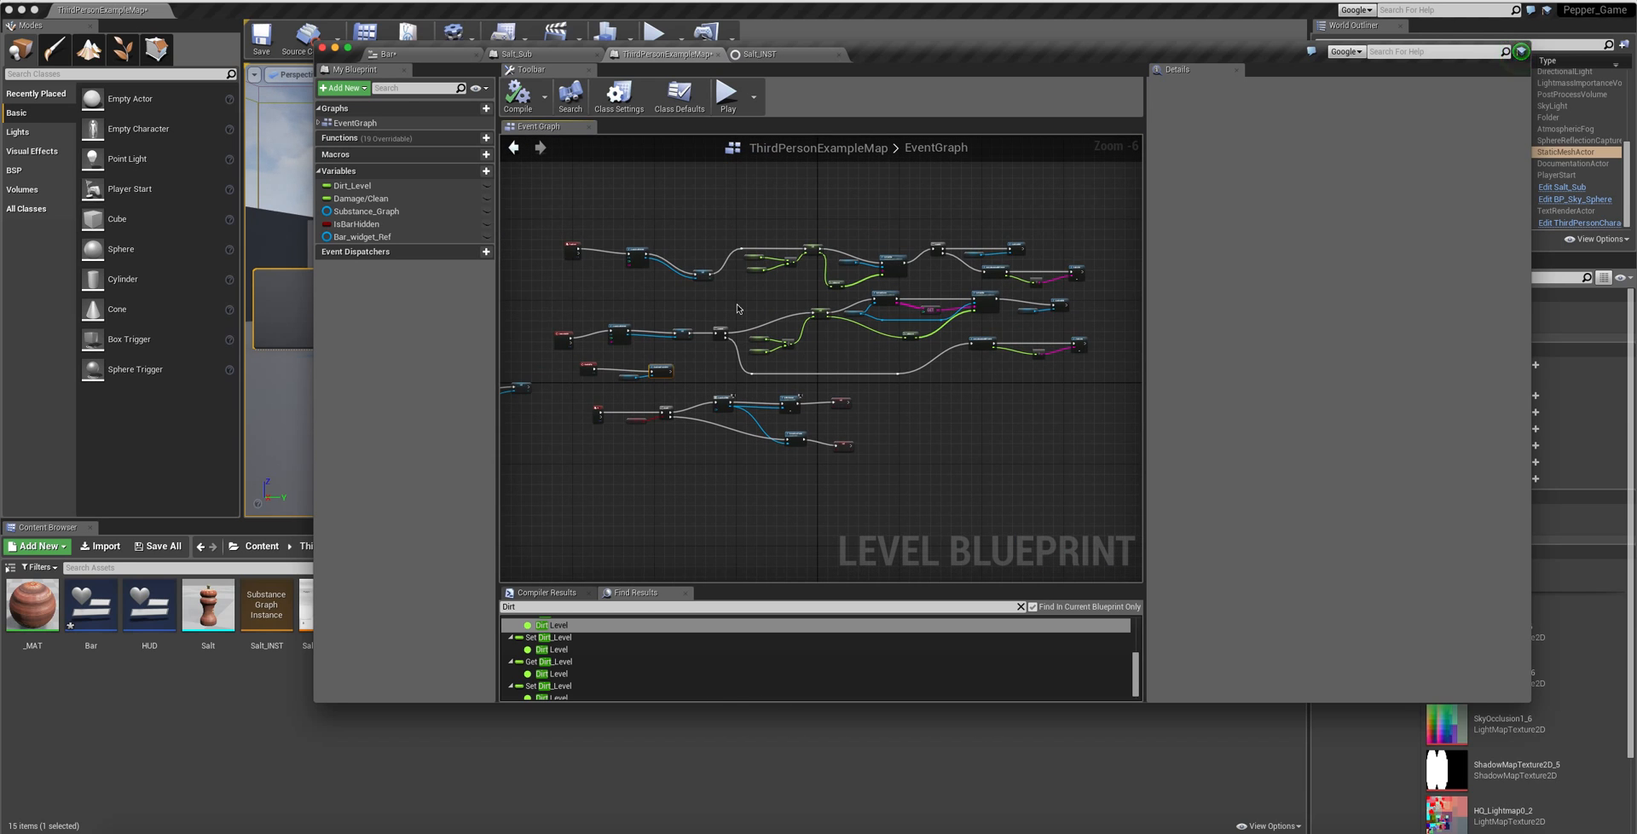
scroll(802, 307, up, 6)
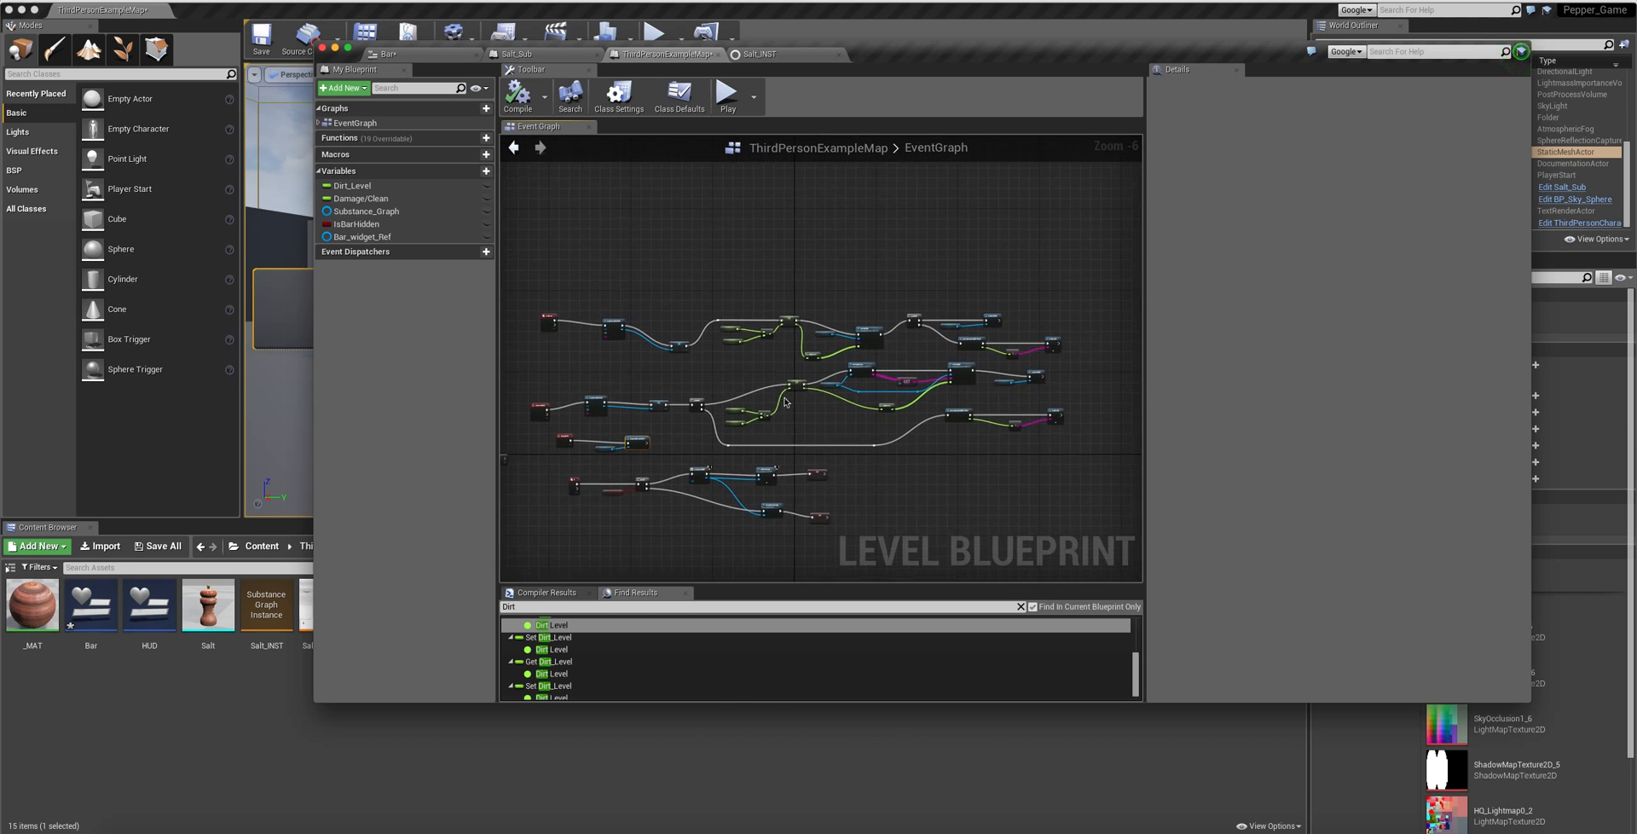
right_drag(807, 295, 810, 365)
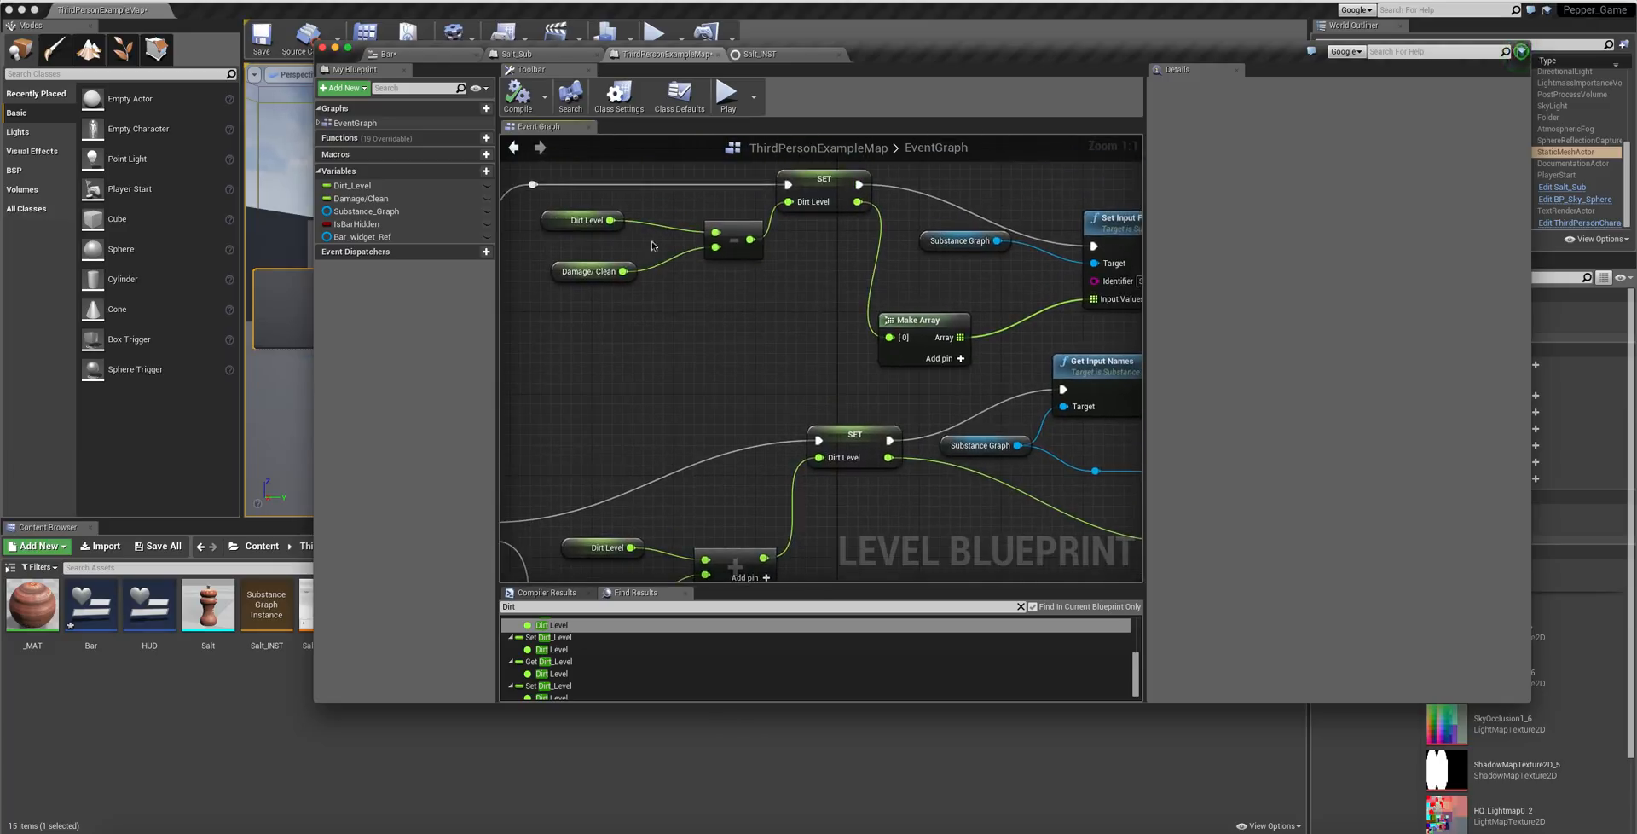
mouse_move(615, 221)
drag(615, 221, 897, 341)
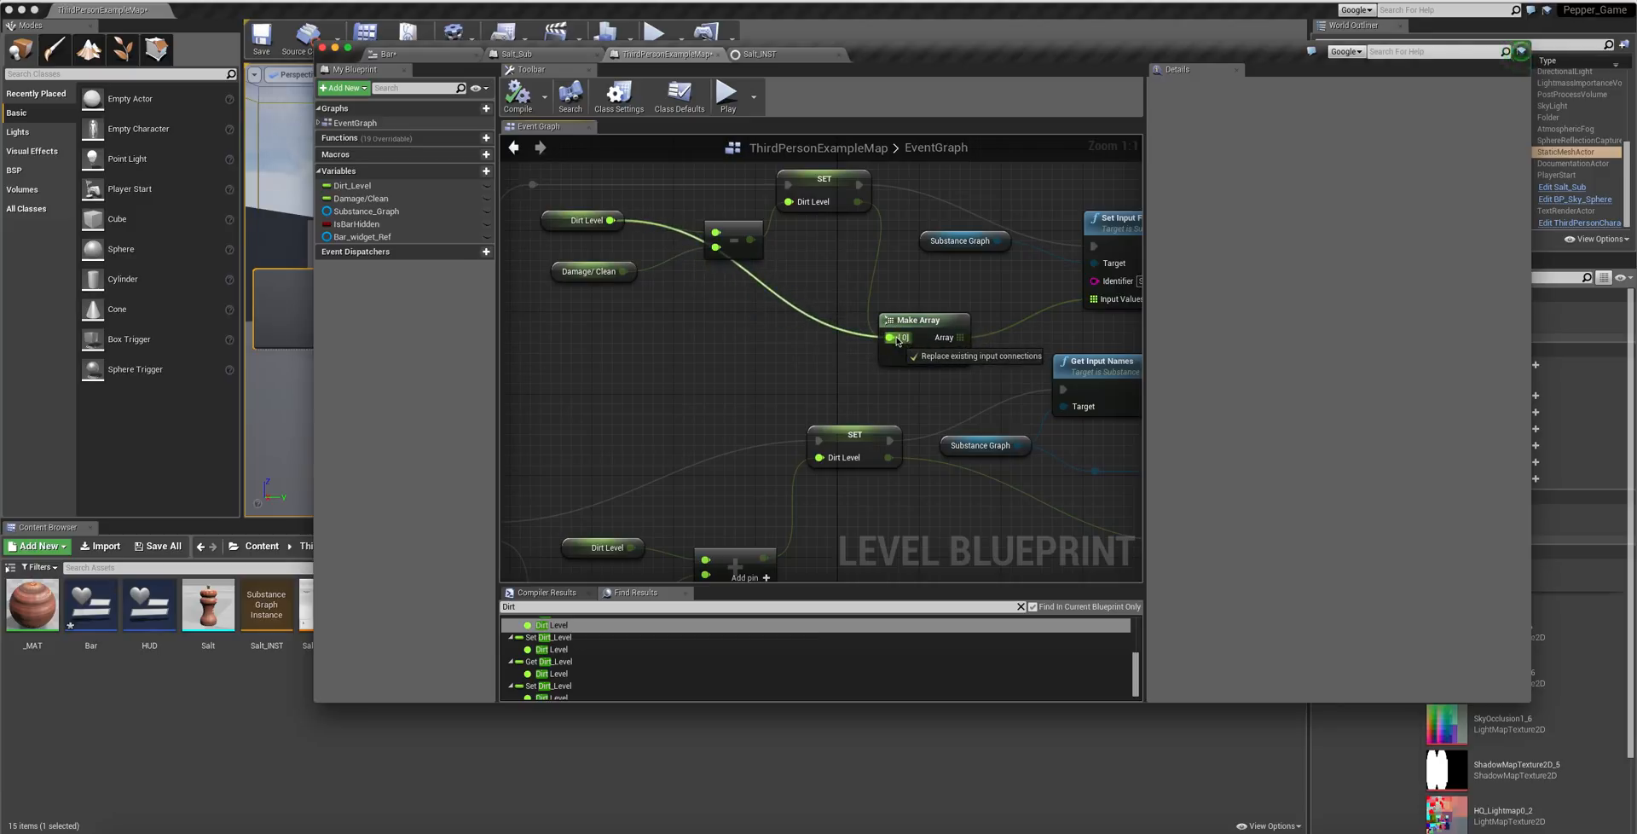
drag(897, 341, 588, 220)
- Check the Dirt_Level variable's details and review the Create Graph Instance nodes in the event graph
click(352, 185)
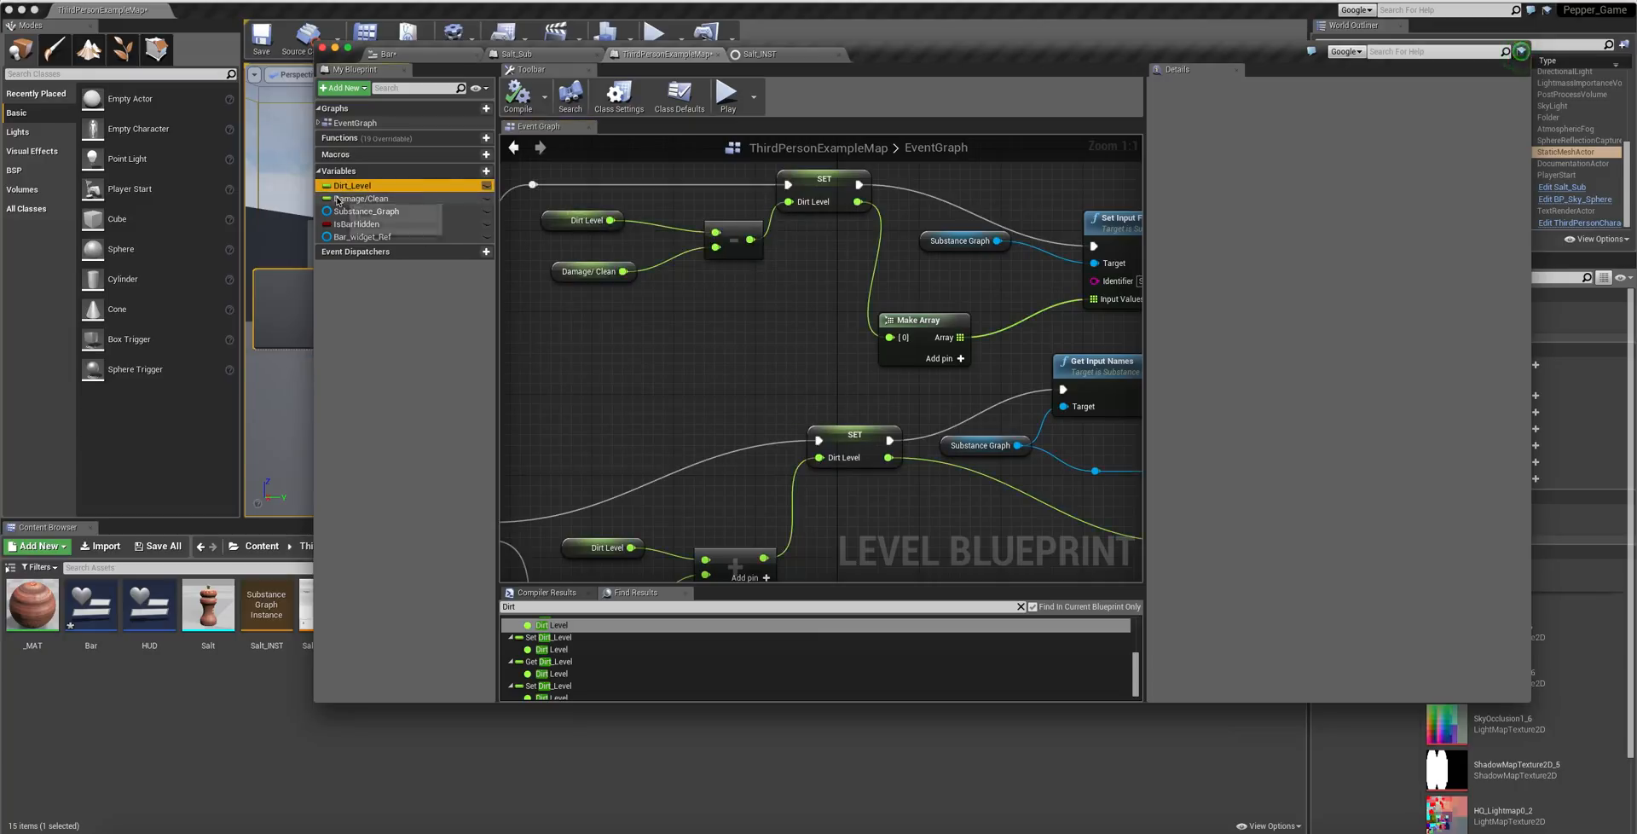
right_drag(644, 367, 698, 364)
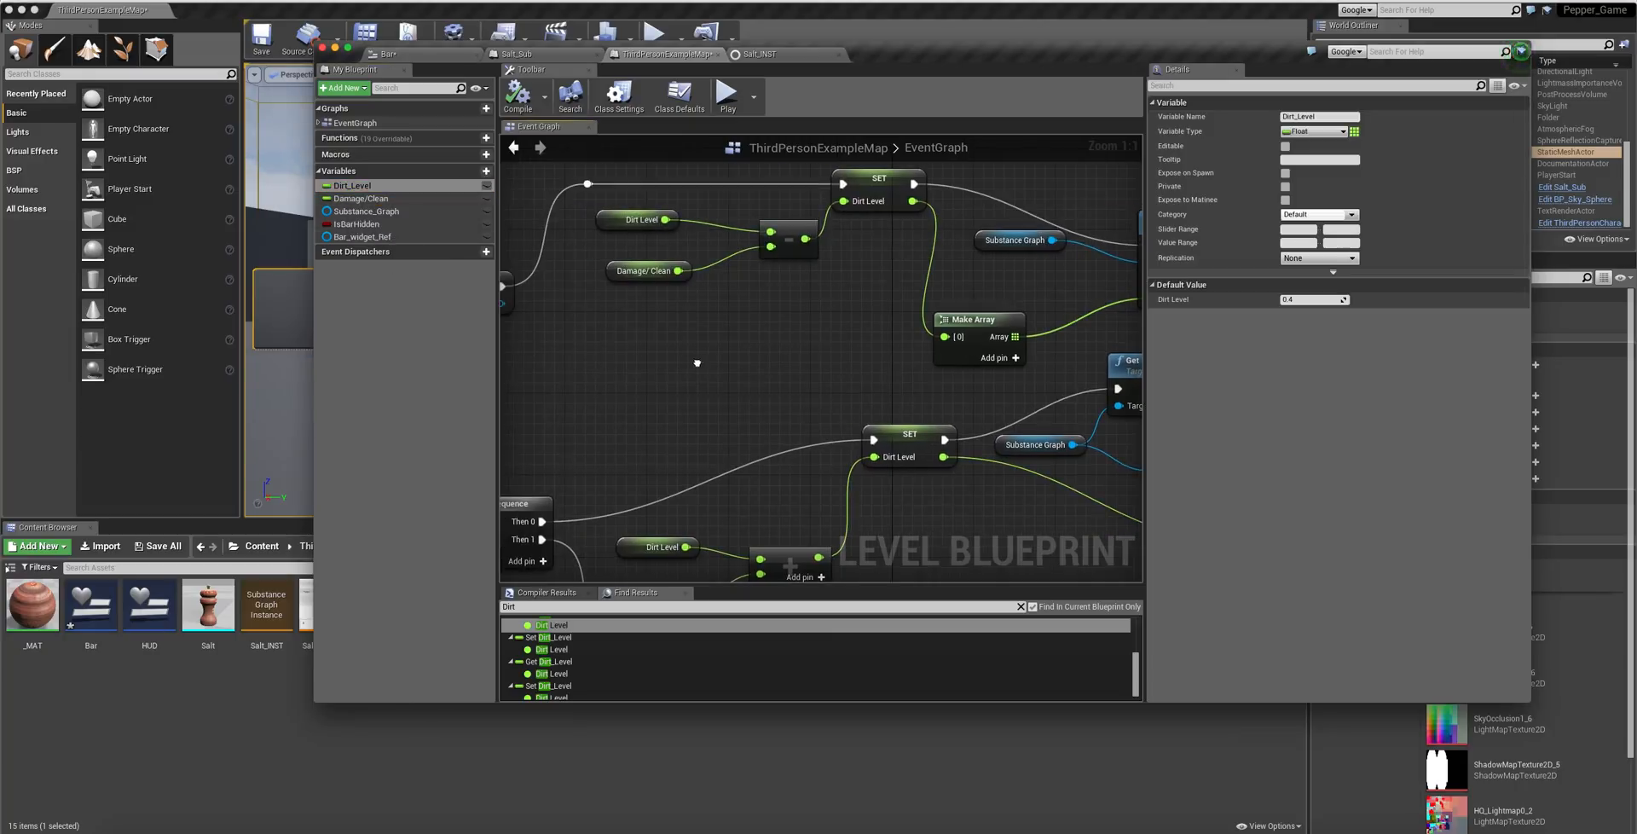
right_drag(743, 397, 1029, 355)
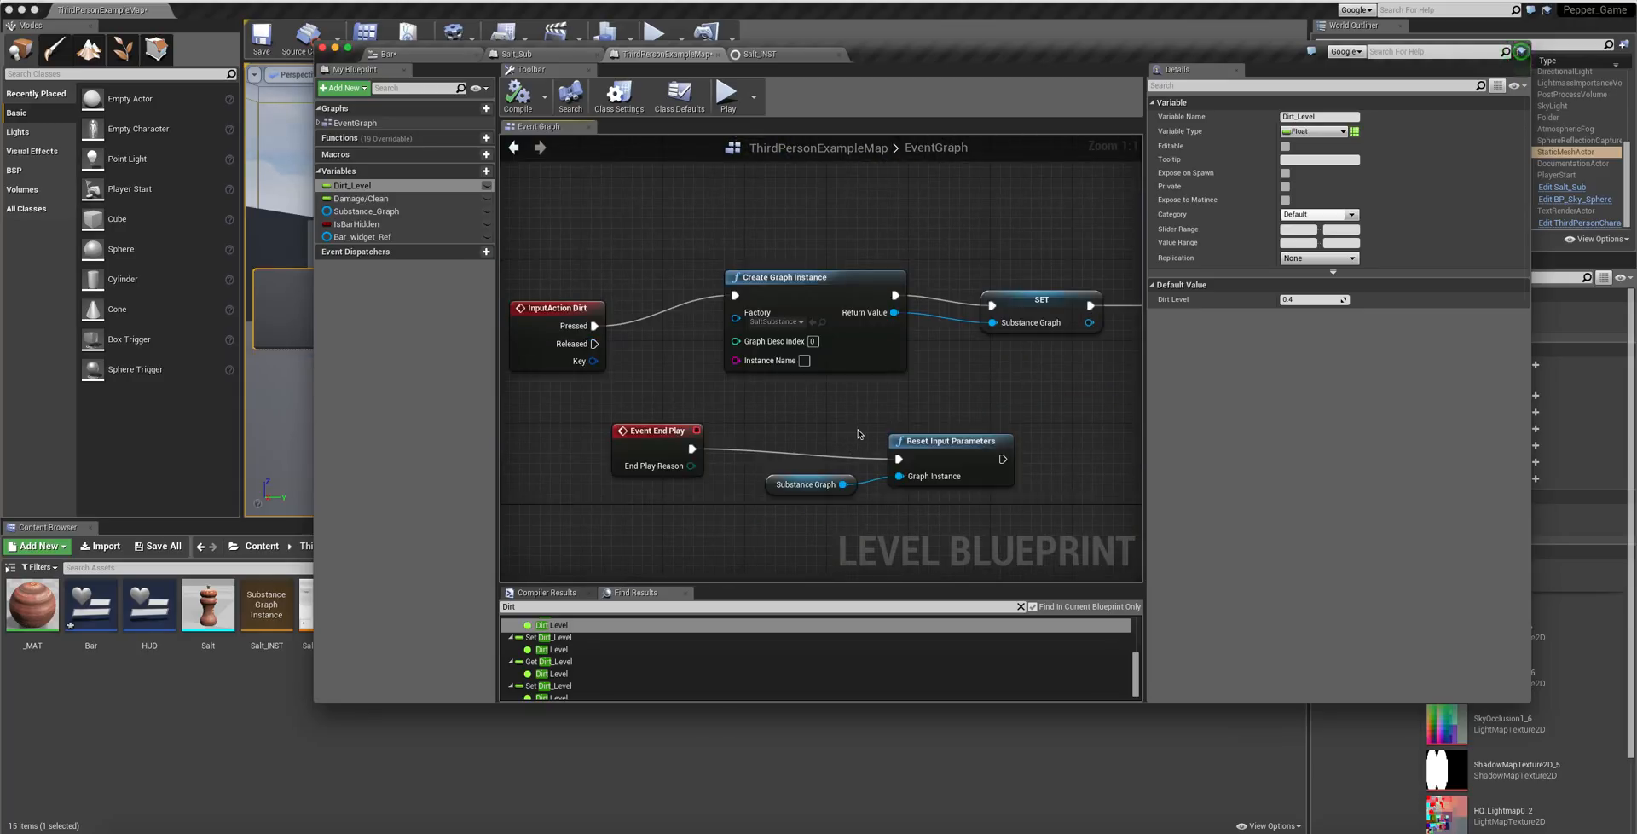
right_drag(819, 395, 779, 510)
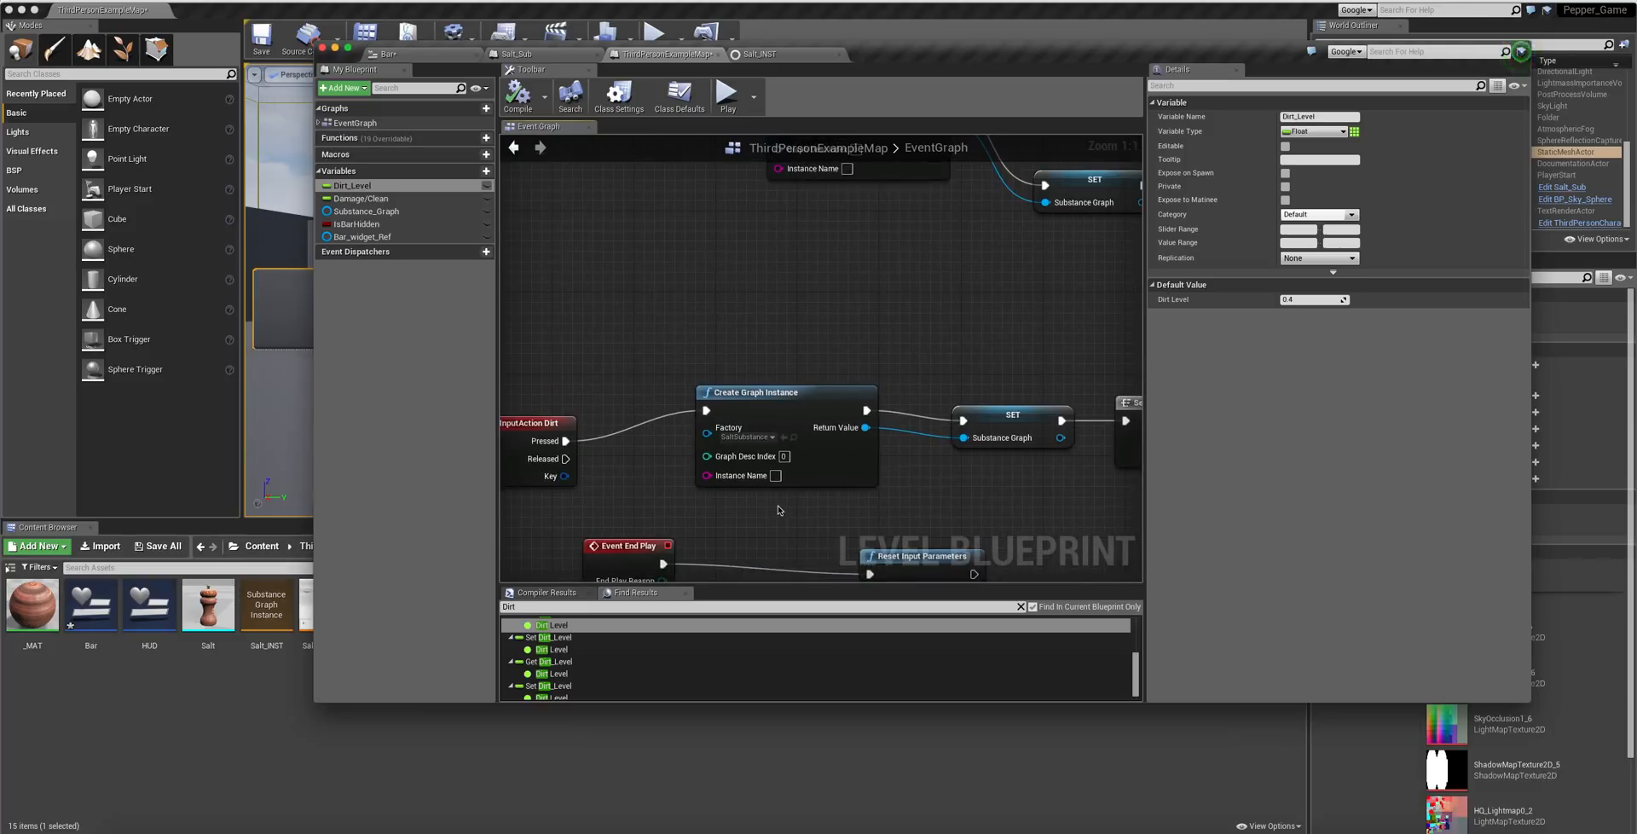
- Close the level blueprint window, switch to Substance Designer and view the pepper mill model and its Salt graph up close
click(321, 48)
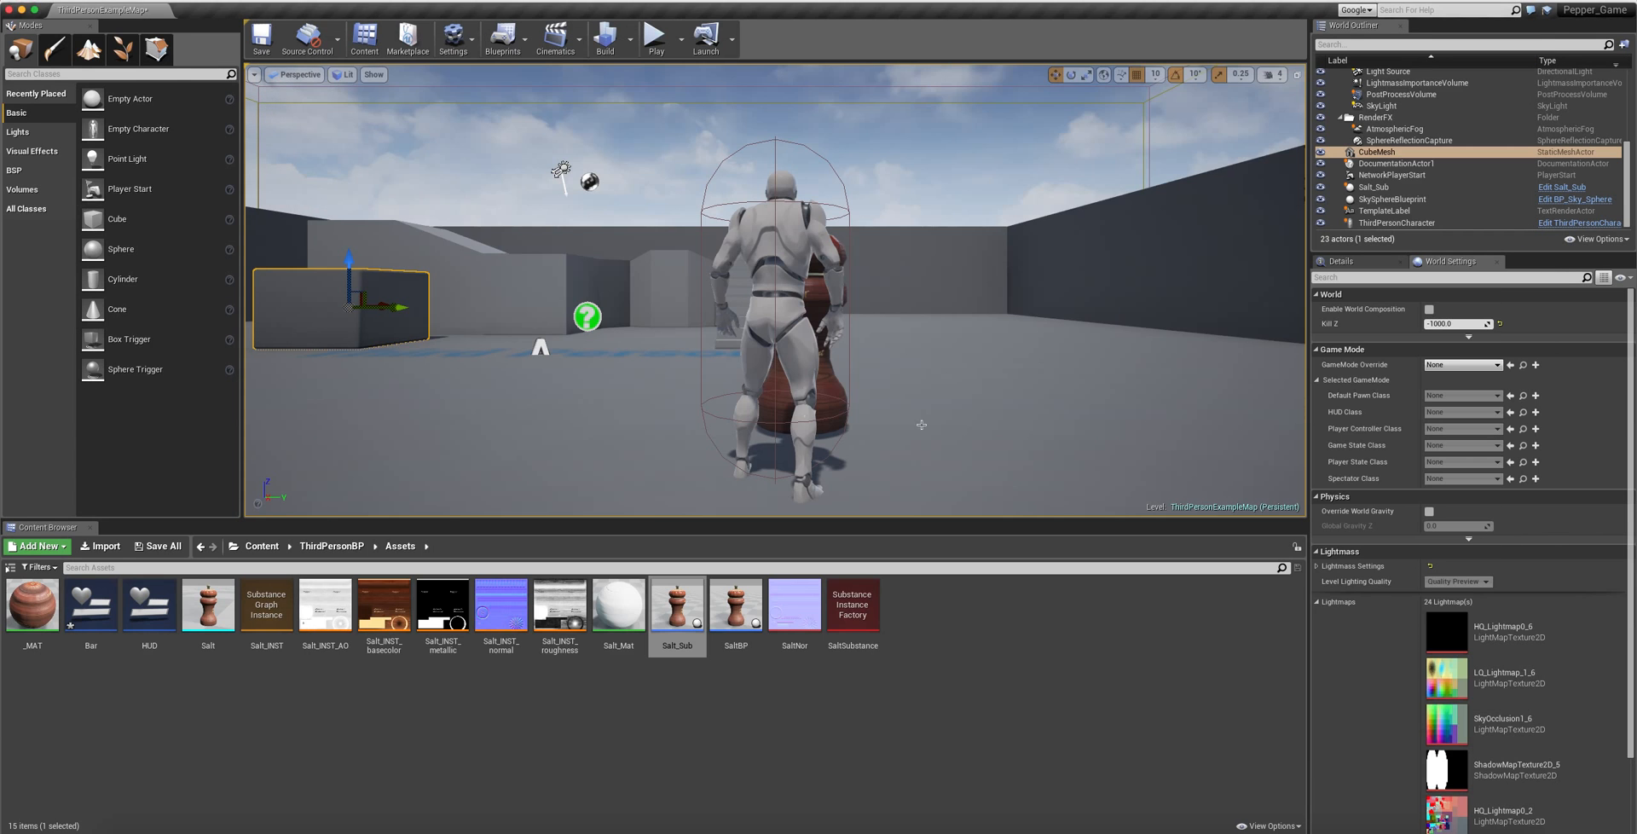
right_drag(775, 290, 938, 384)
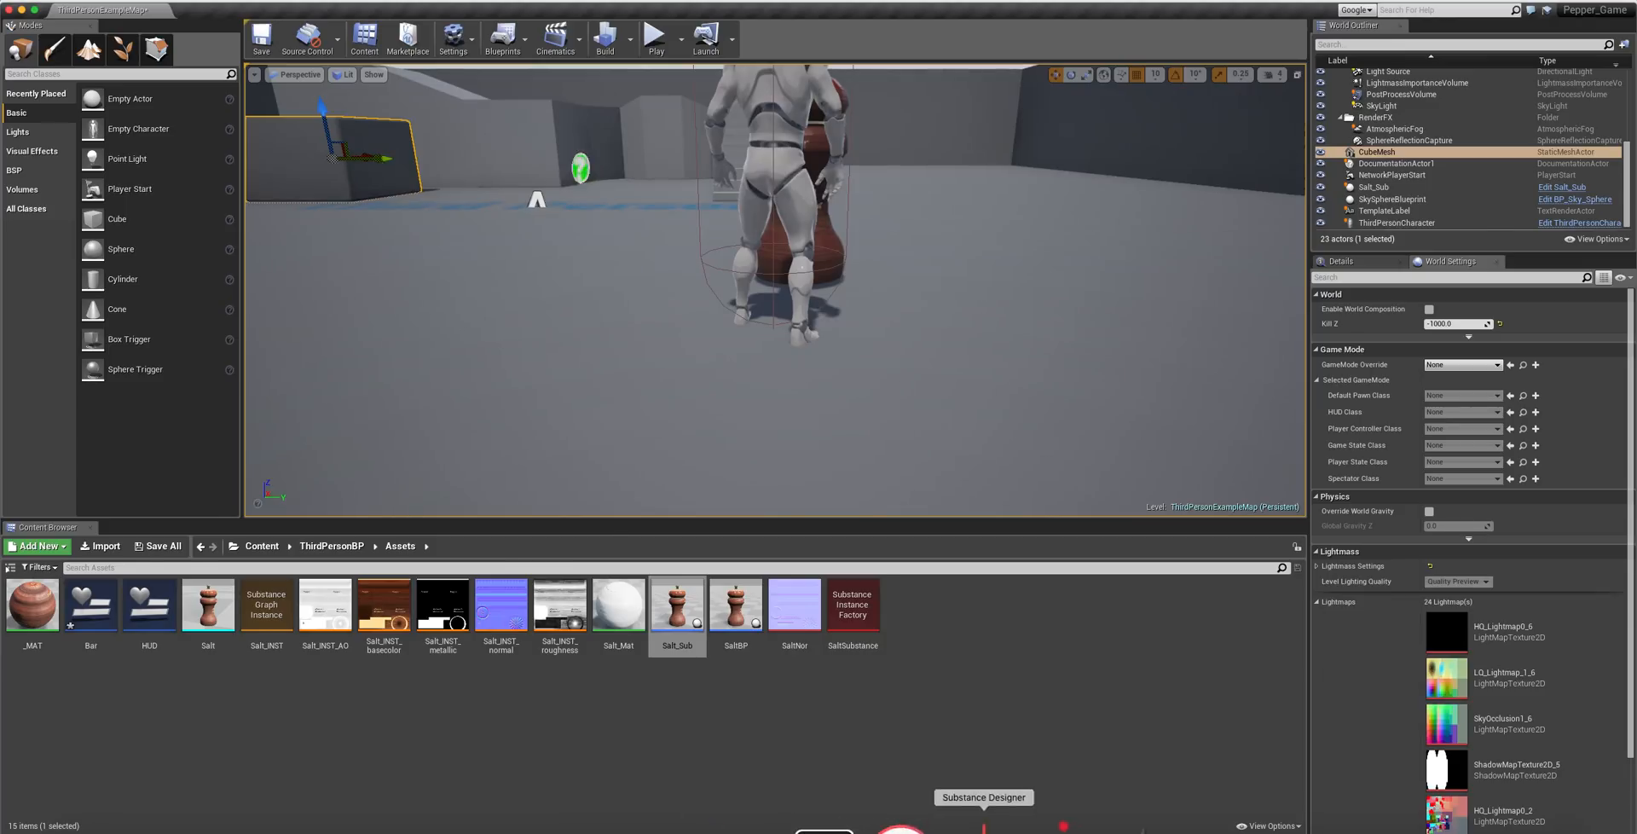
click(981, 823)
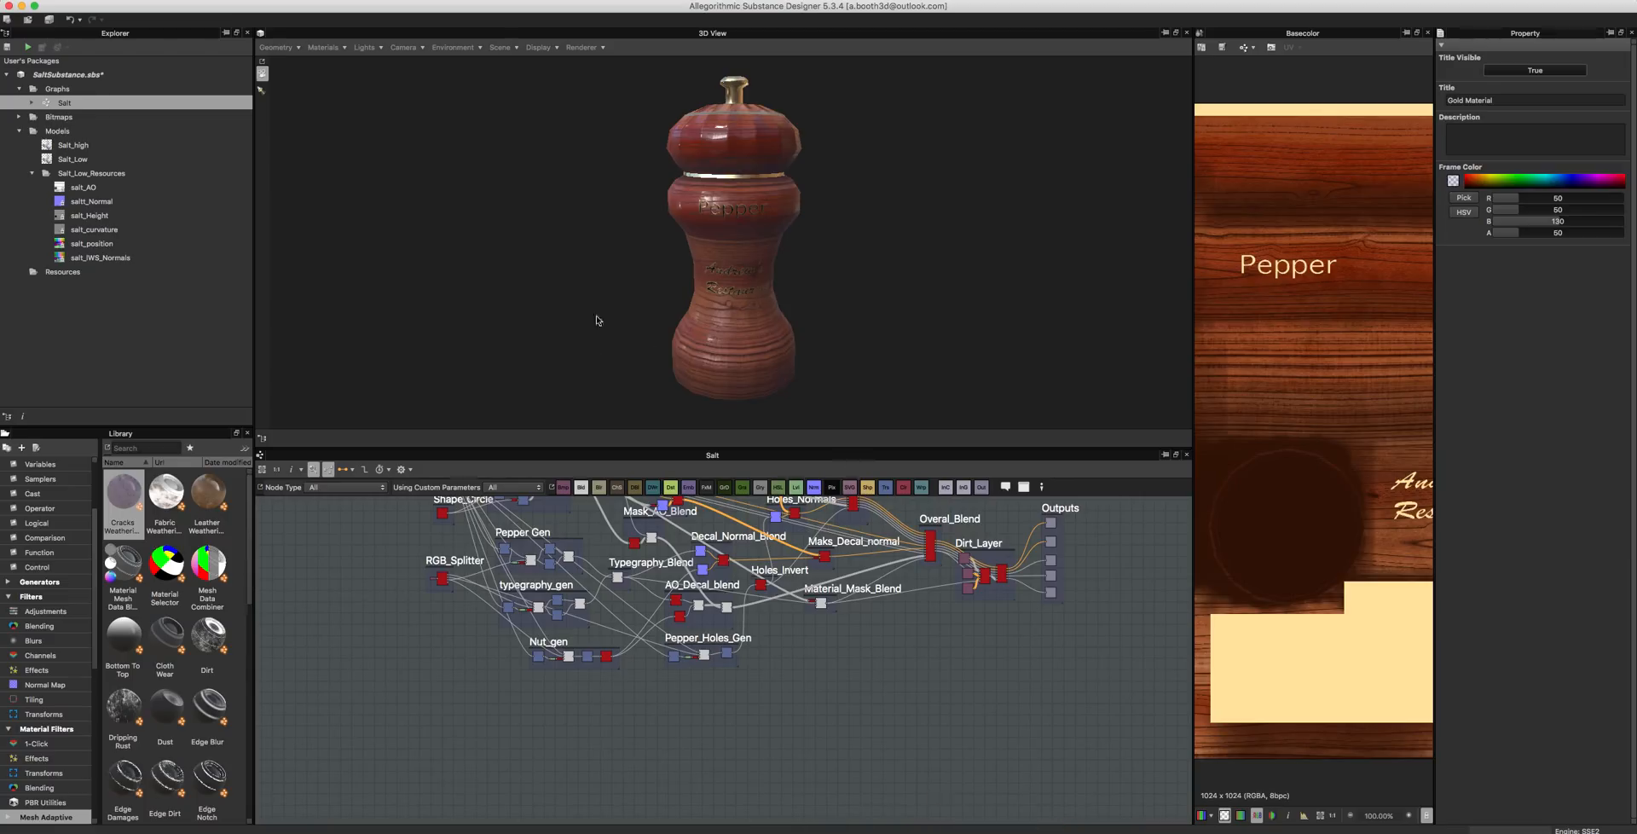
scroll(703, 198, up, 5)
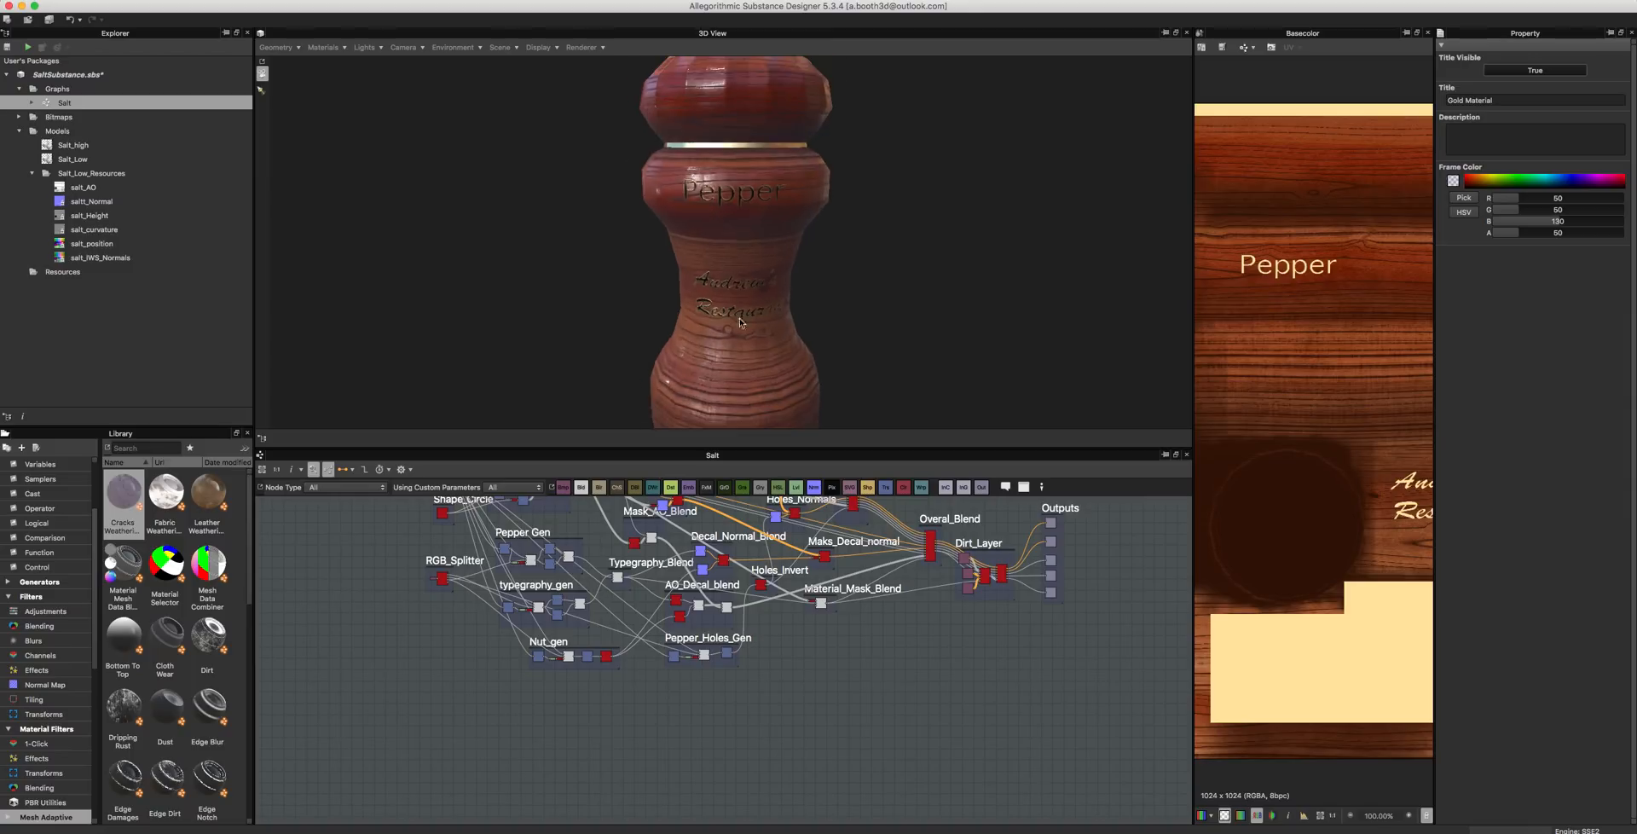
scroll(752, 613, up, 5)
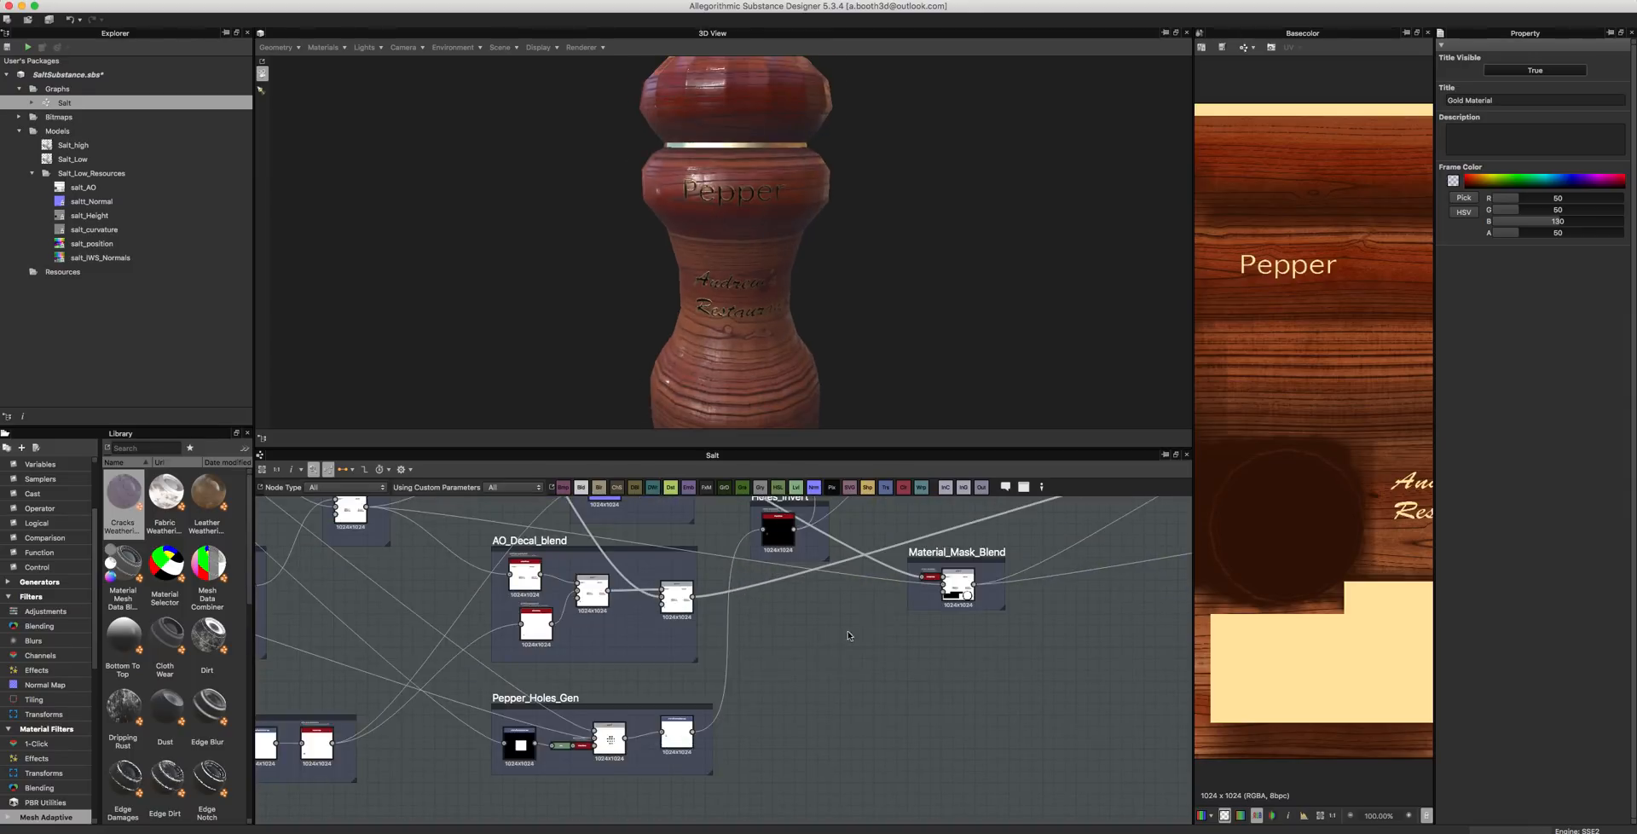
drag(826, 665, 563, 742)
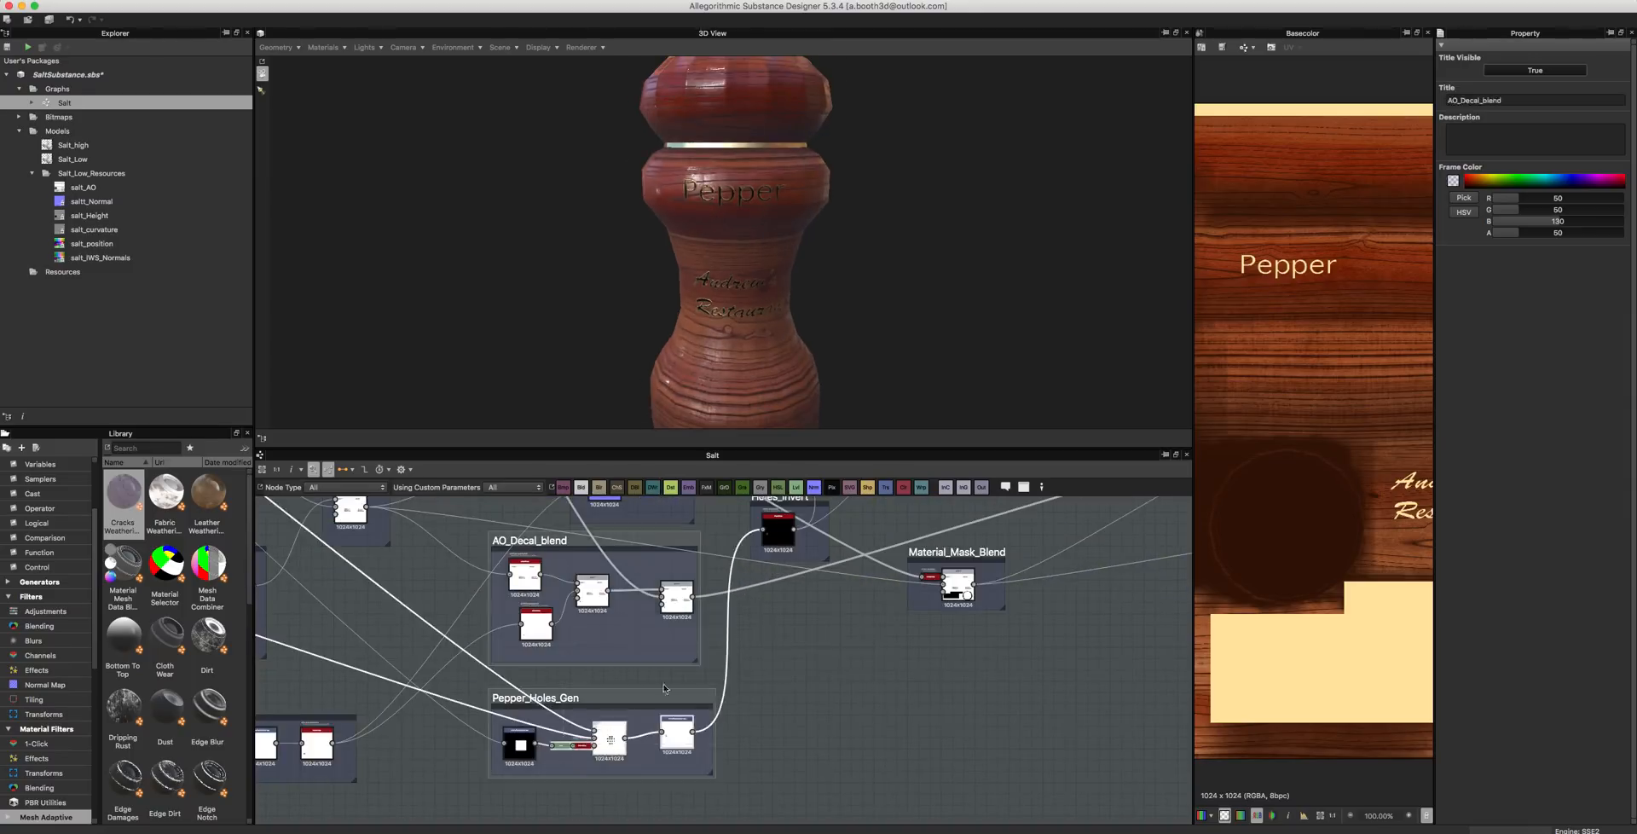
click(769, 667)
drag(809, 658, 683, 725)
click(798, 663)
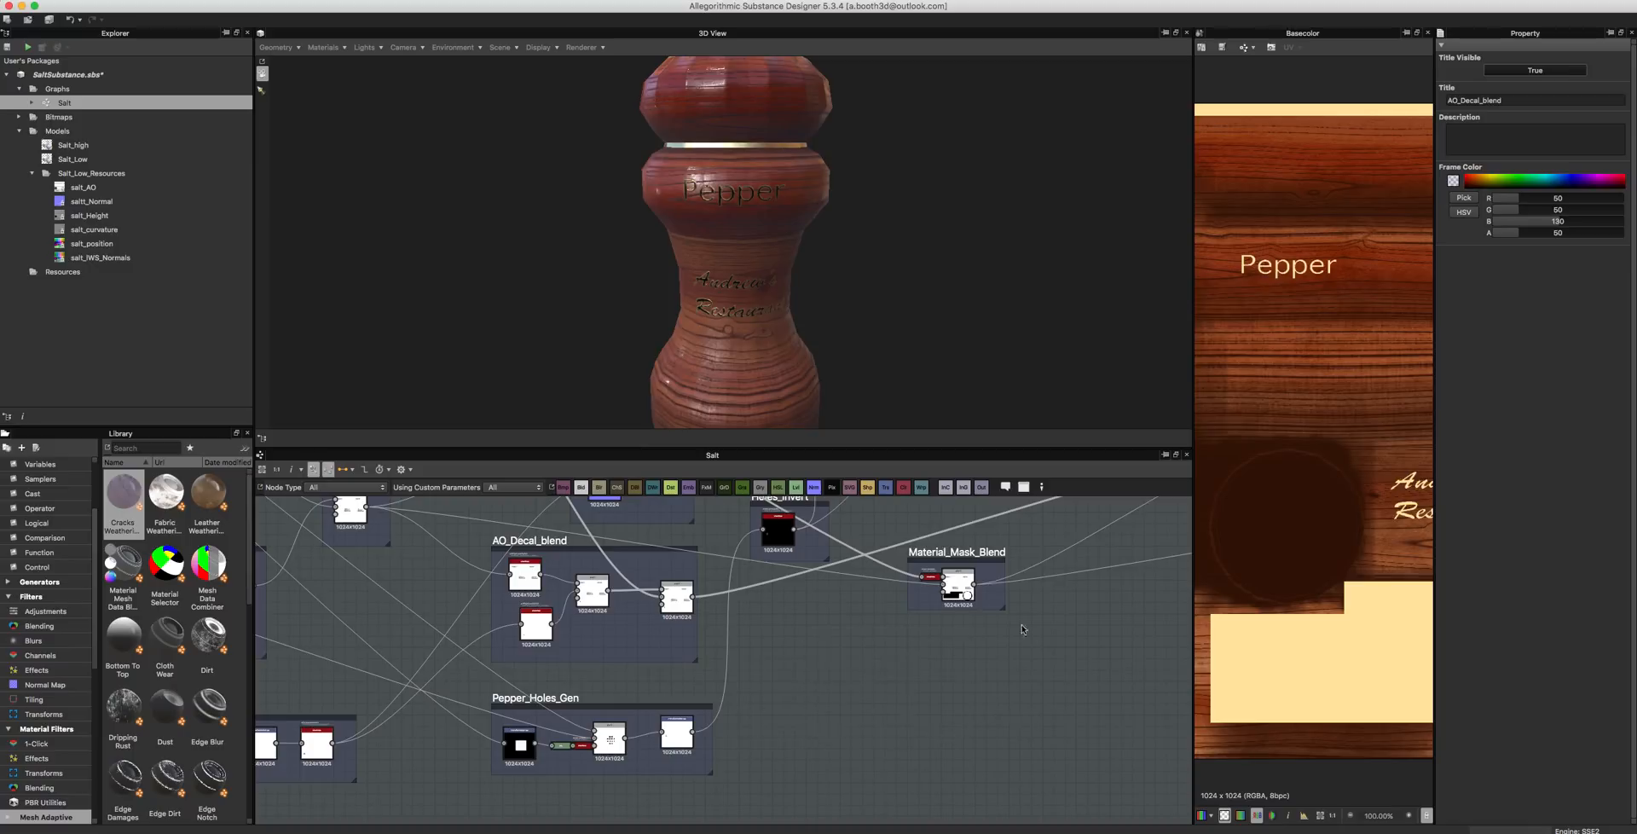
drag(773, 711, 767, 714)
- Move the Material_Mask_Blend frame with its nodes closer to the Dirt_Layer frame in the Salt graph
middle_drag(752, 725, 570, 824)
middle_drag(902, 548, 967, 489)
middle_drag(658, 686, 550, 725)
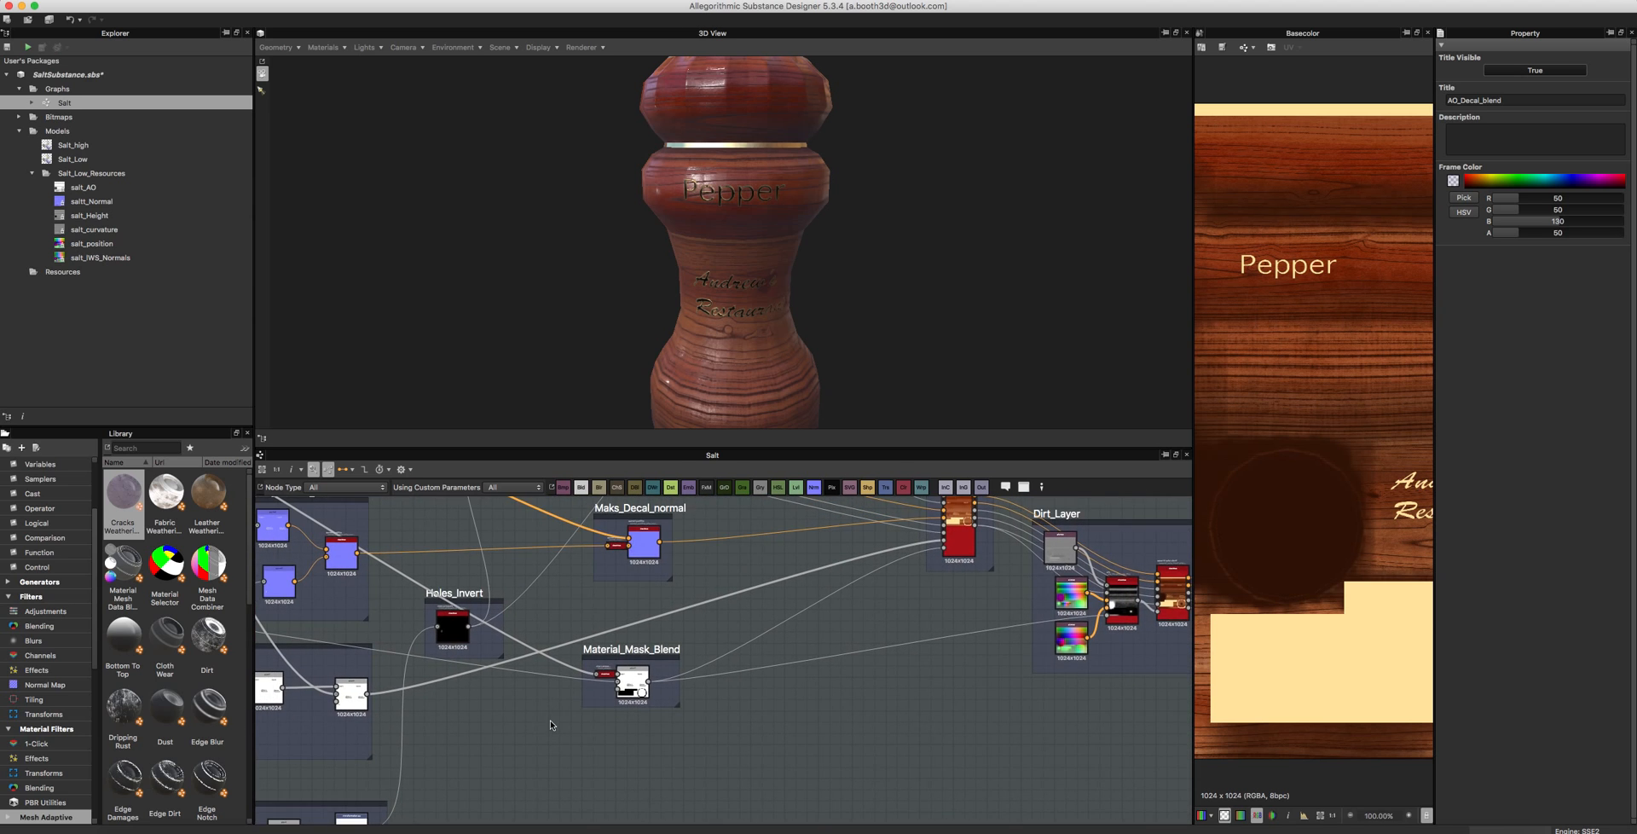
middle_drag(550, 725, 523, 783)
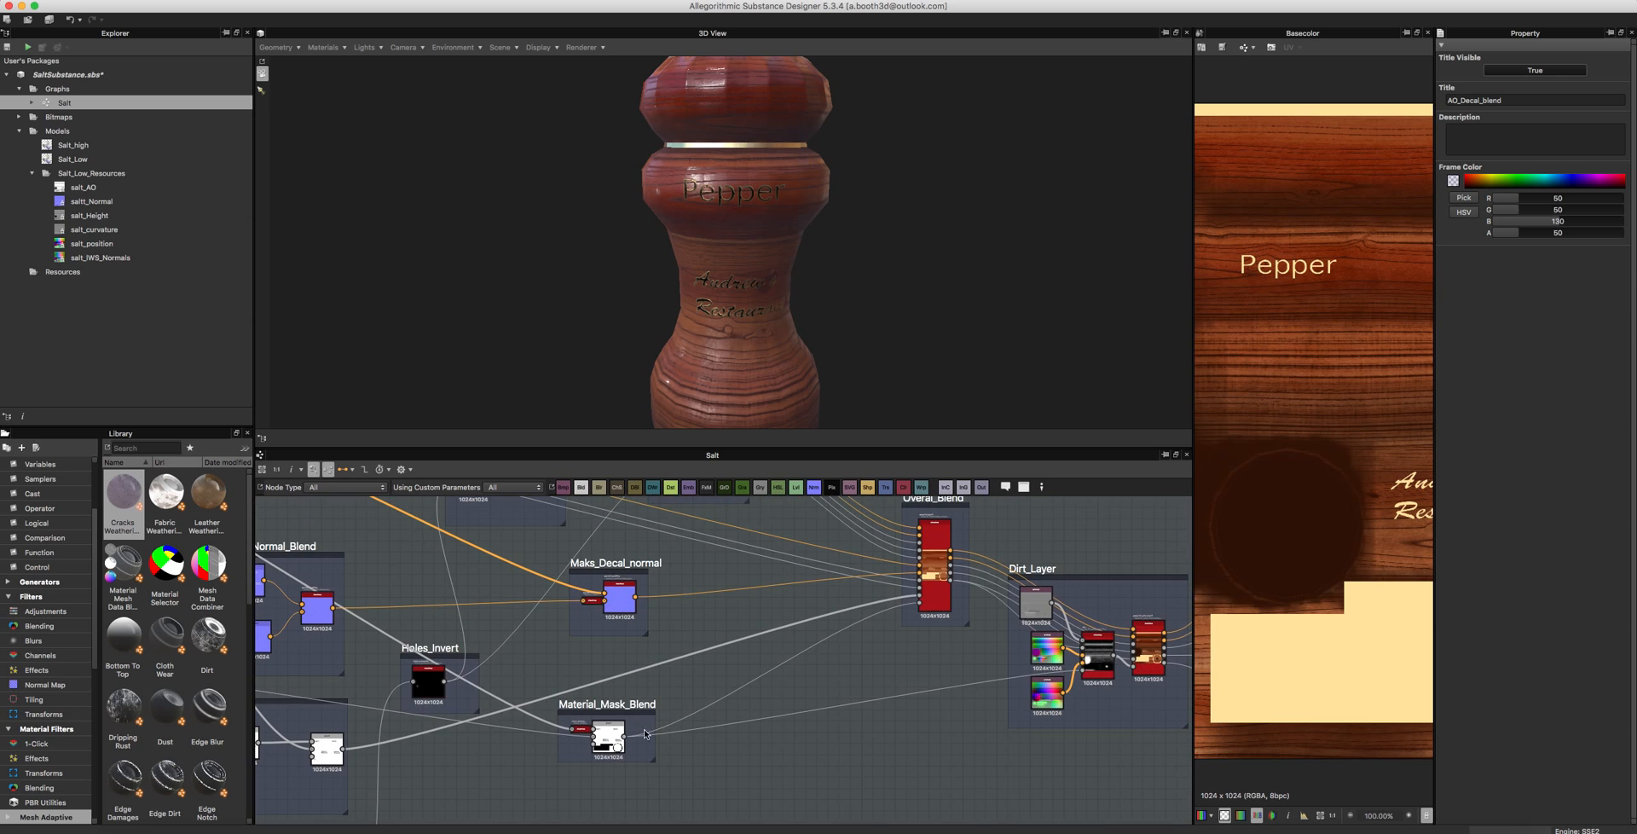
drag(619, 708, 715, 684)
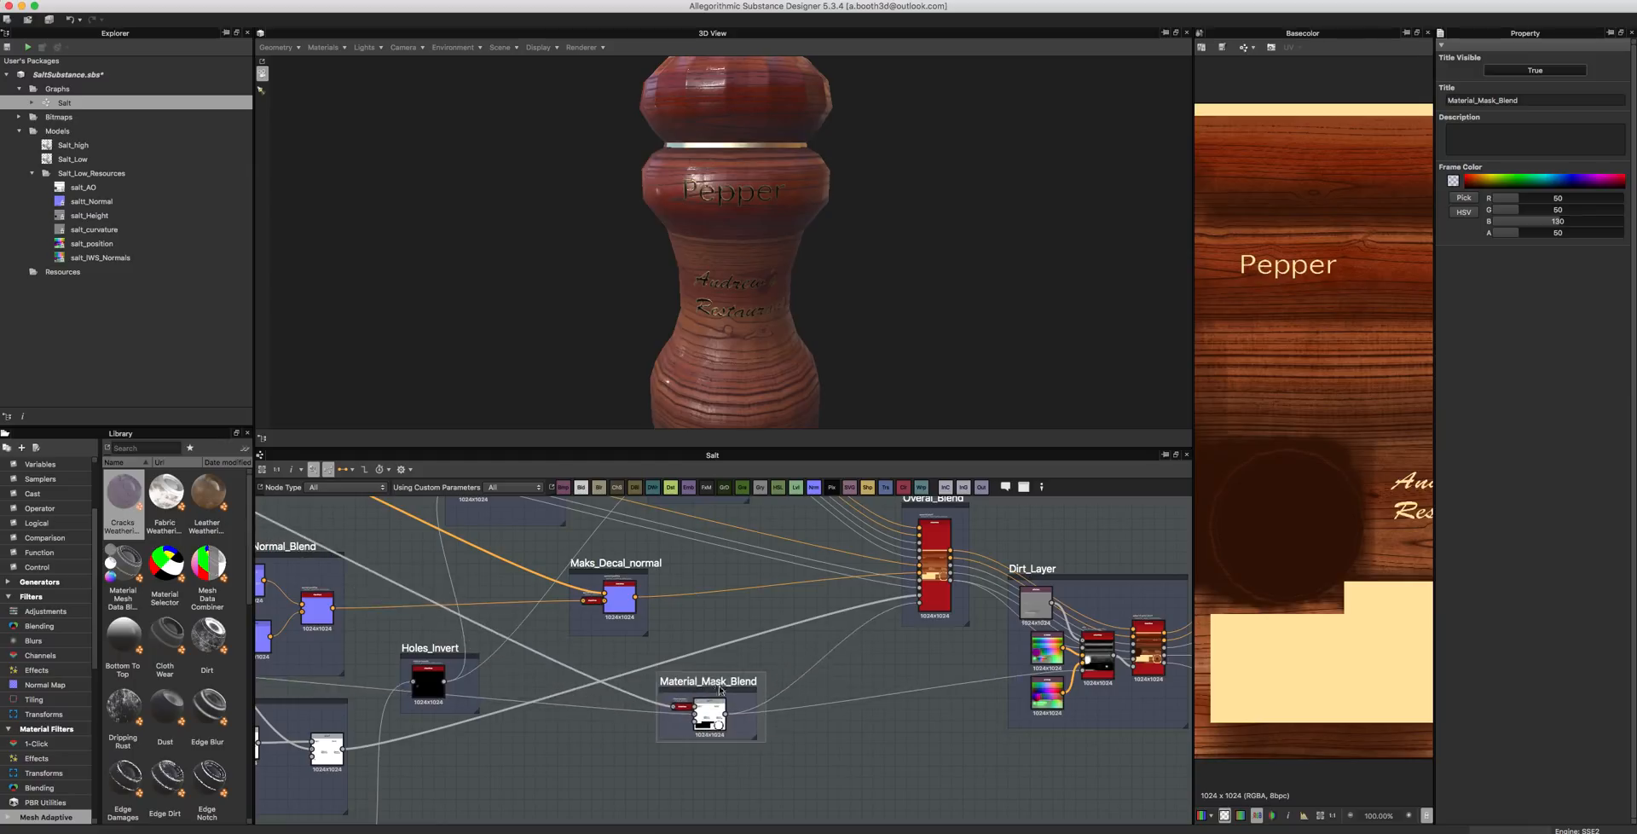
- Move the Typegraphy_Blend frame with its blend node slightly closer to the typegraphy_gen frame
scroll(667, 758, up, 2)
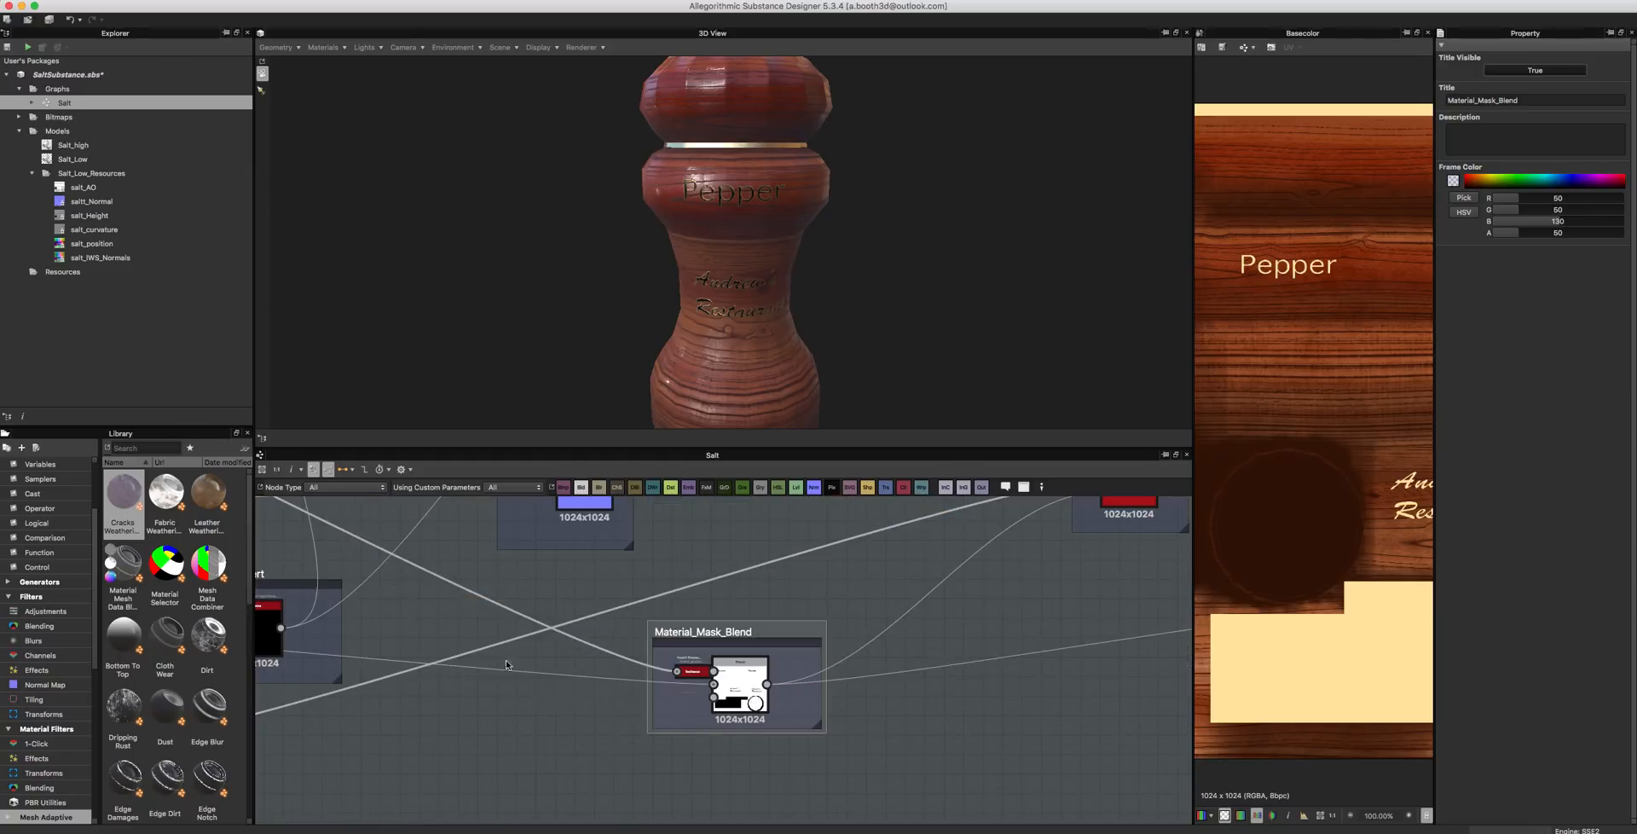
middle_drag(493, 654, 1111, 631)
middle_drag(603, 612, 967, 619)
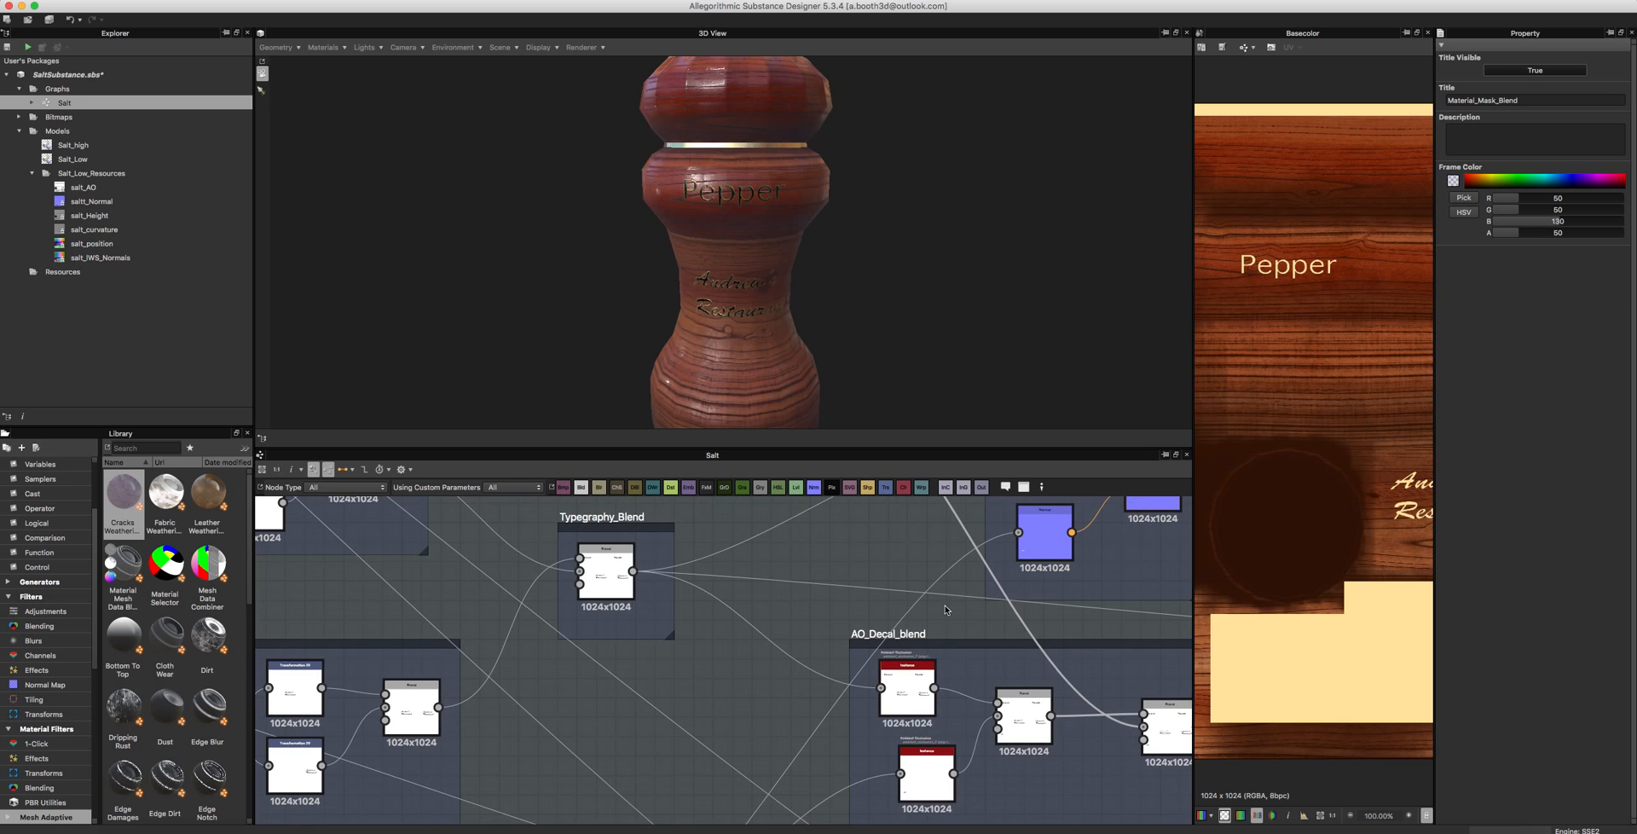
click(633, 524)
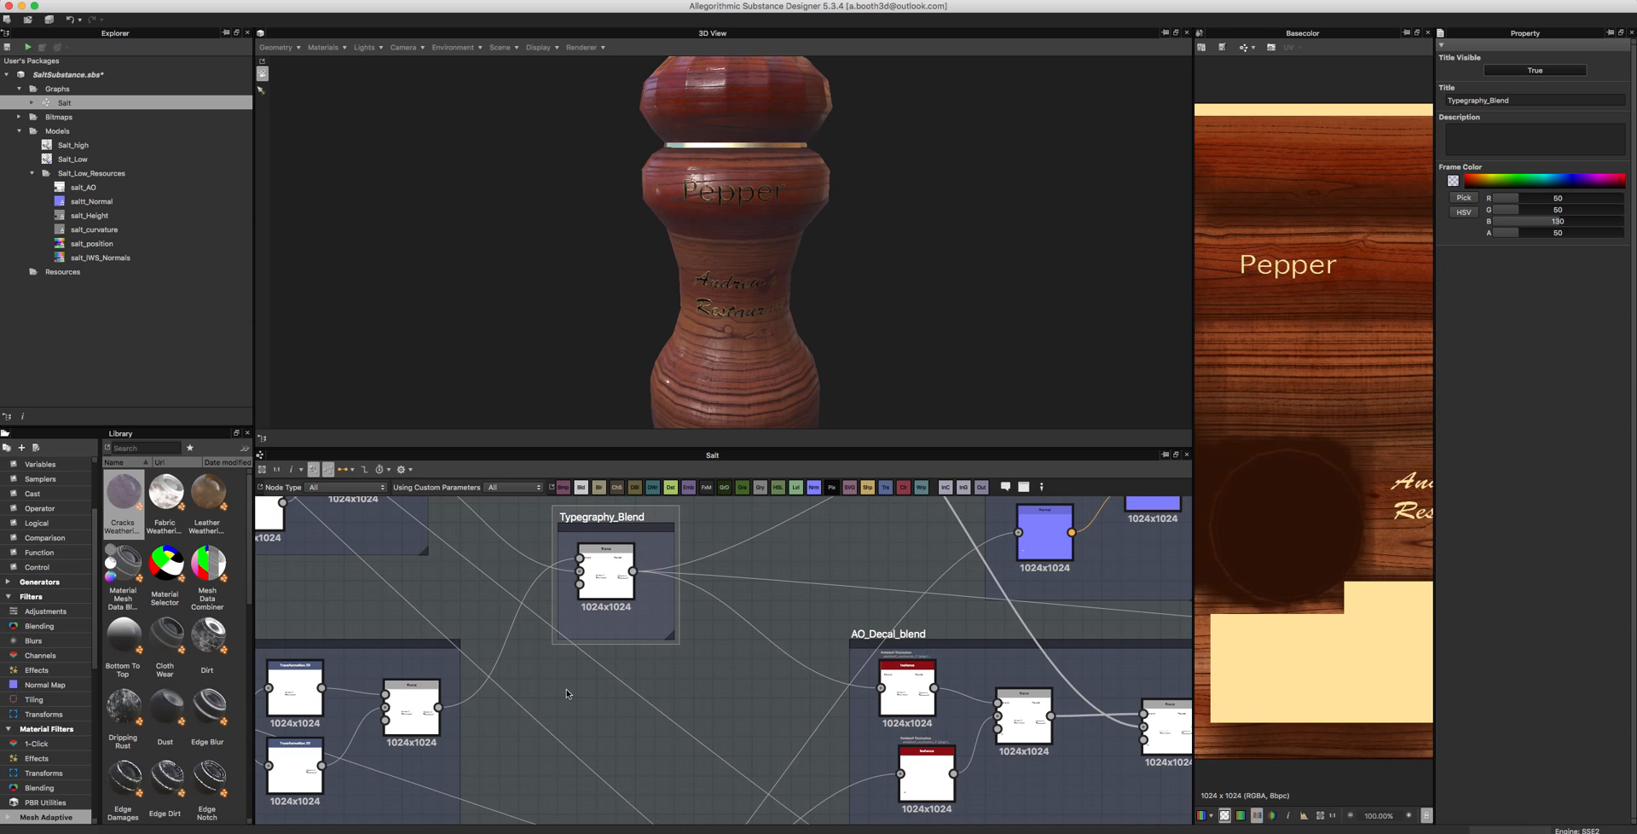
middle_drag(671, 683, 994, 677)
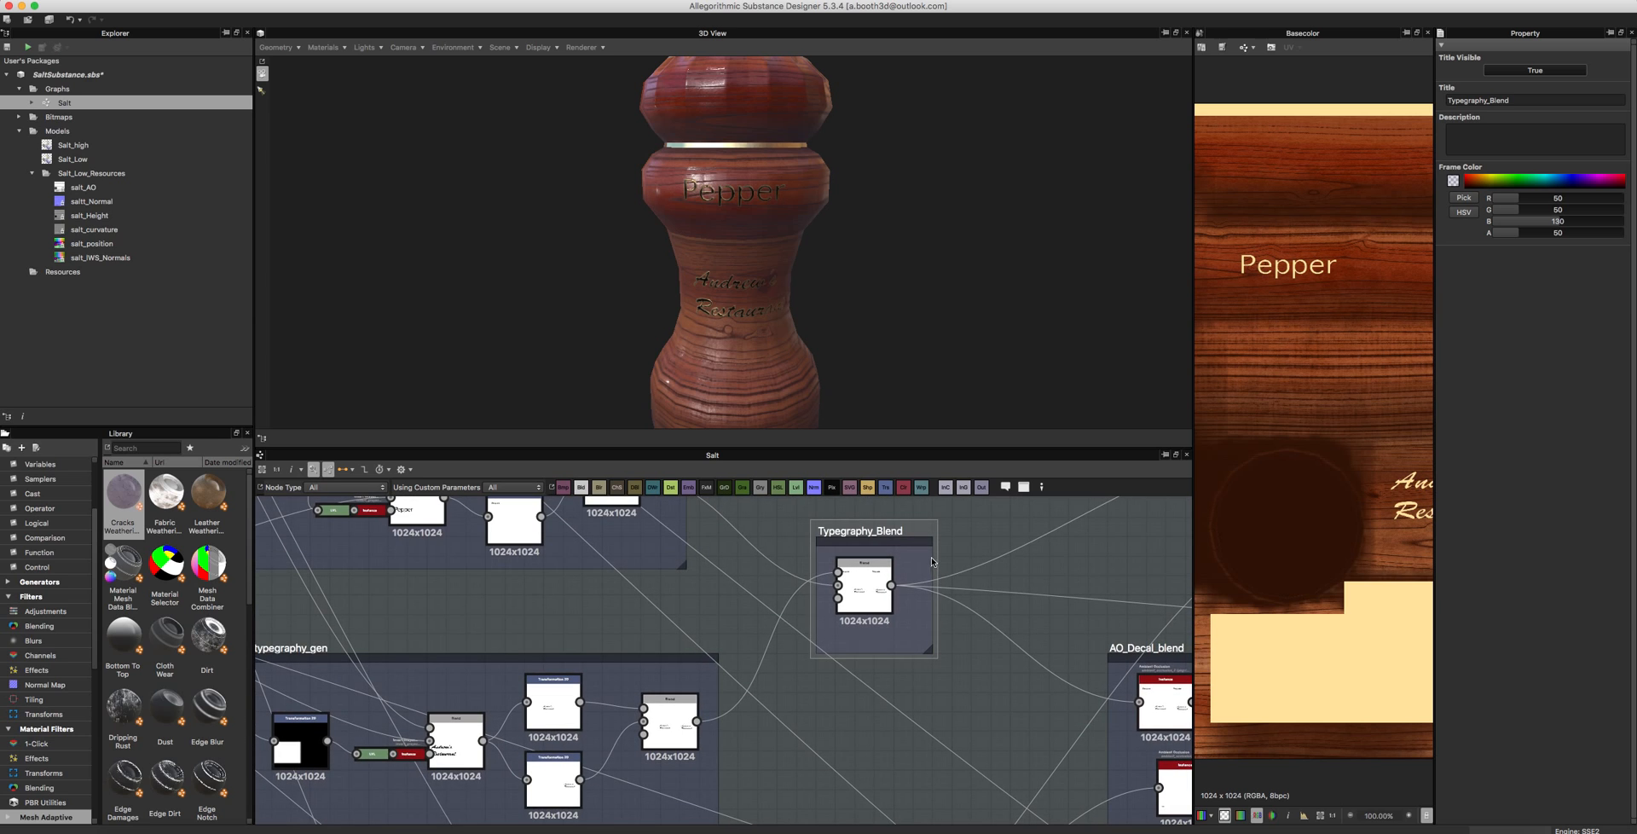
drag(884, 538, 847, 558)
- Search the node library for "switch"
middle_drag(948, 628, 766, 549)
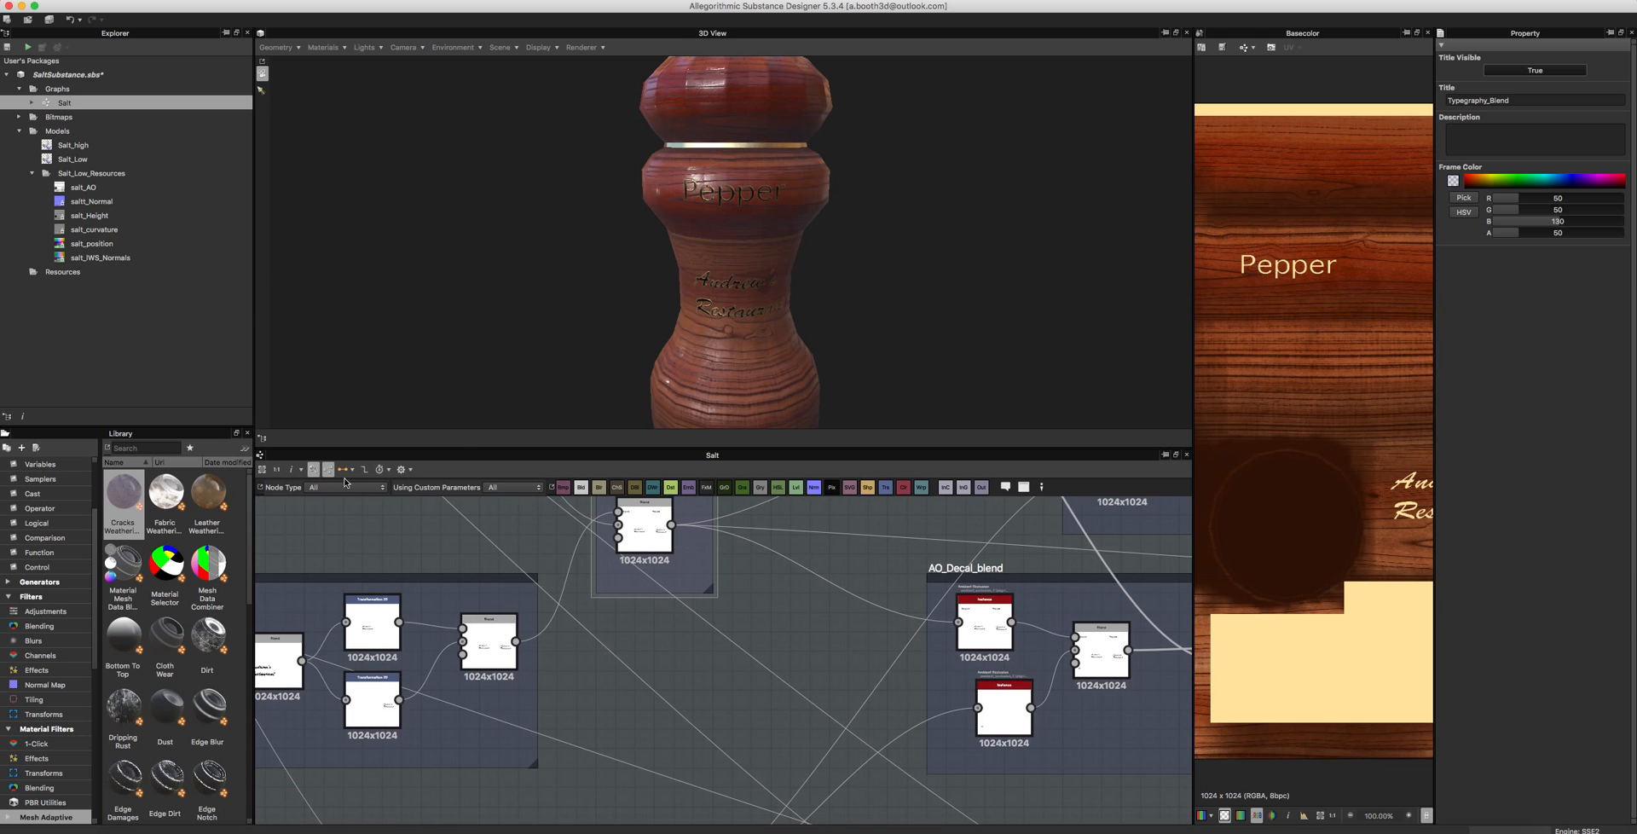
right_click(819, 682)
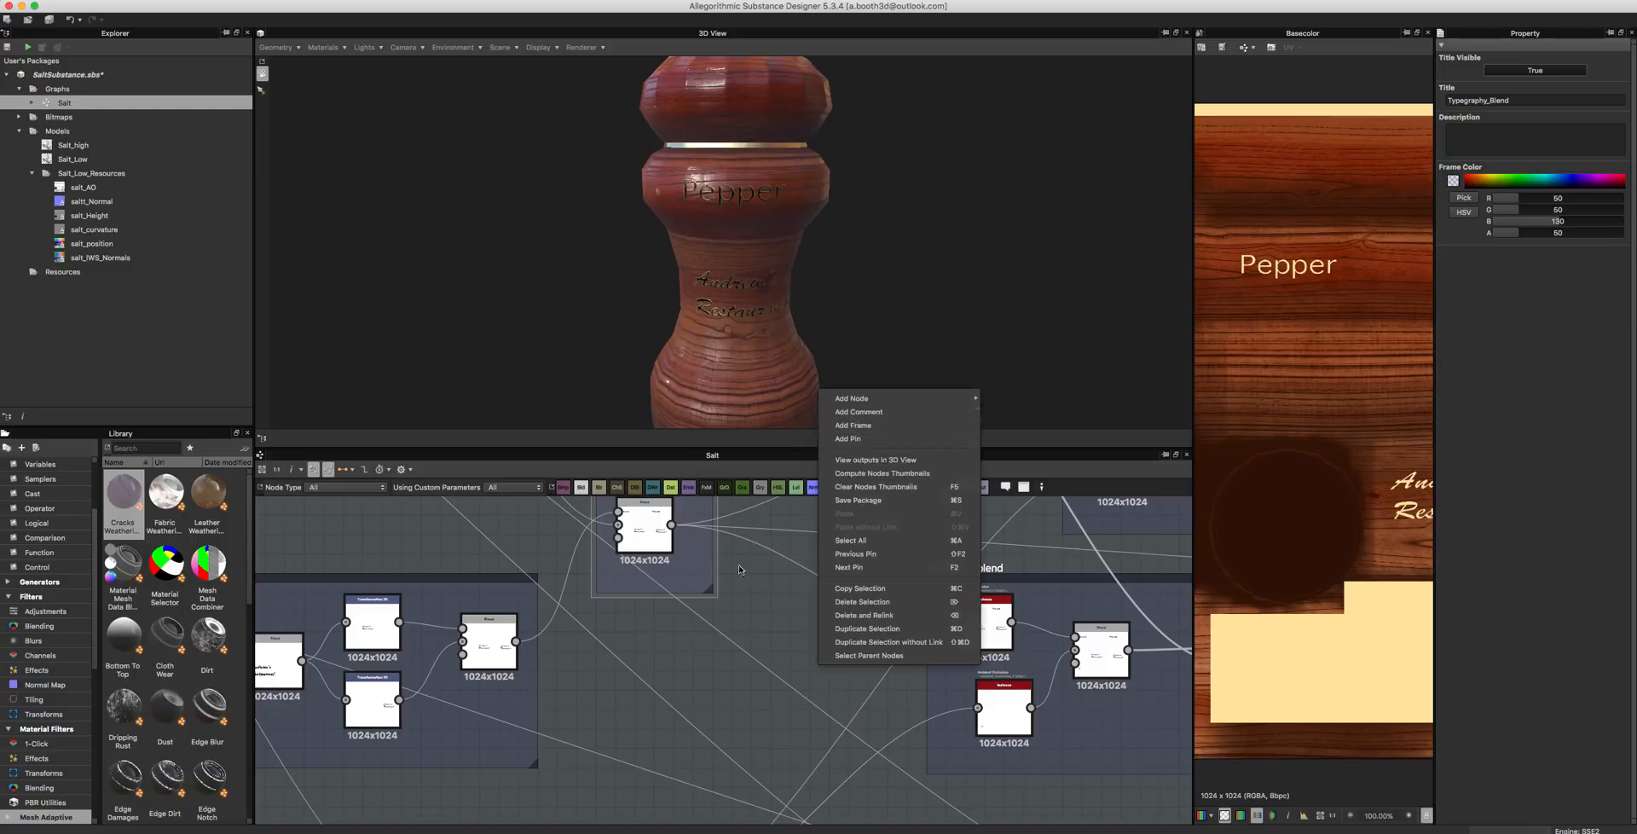
click(146, 448)
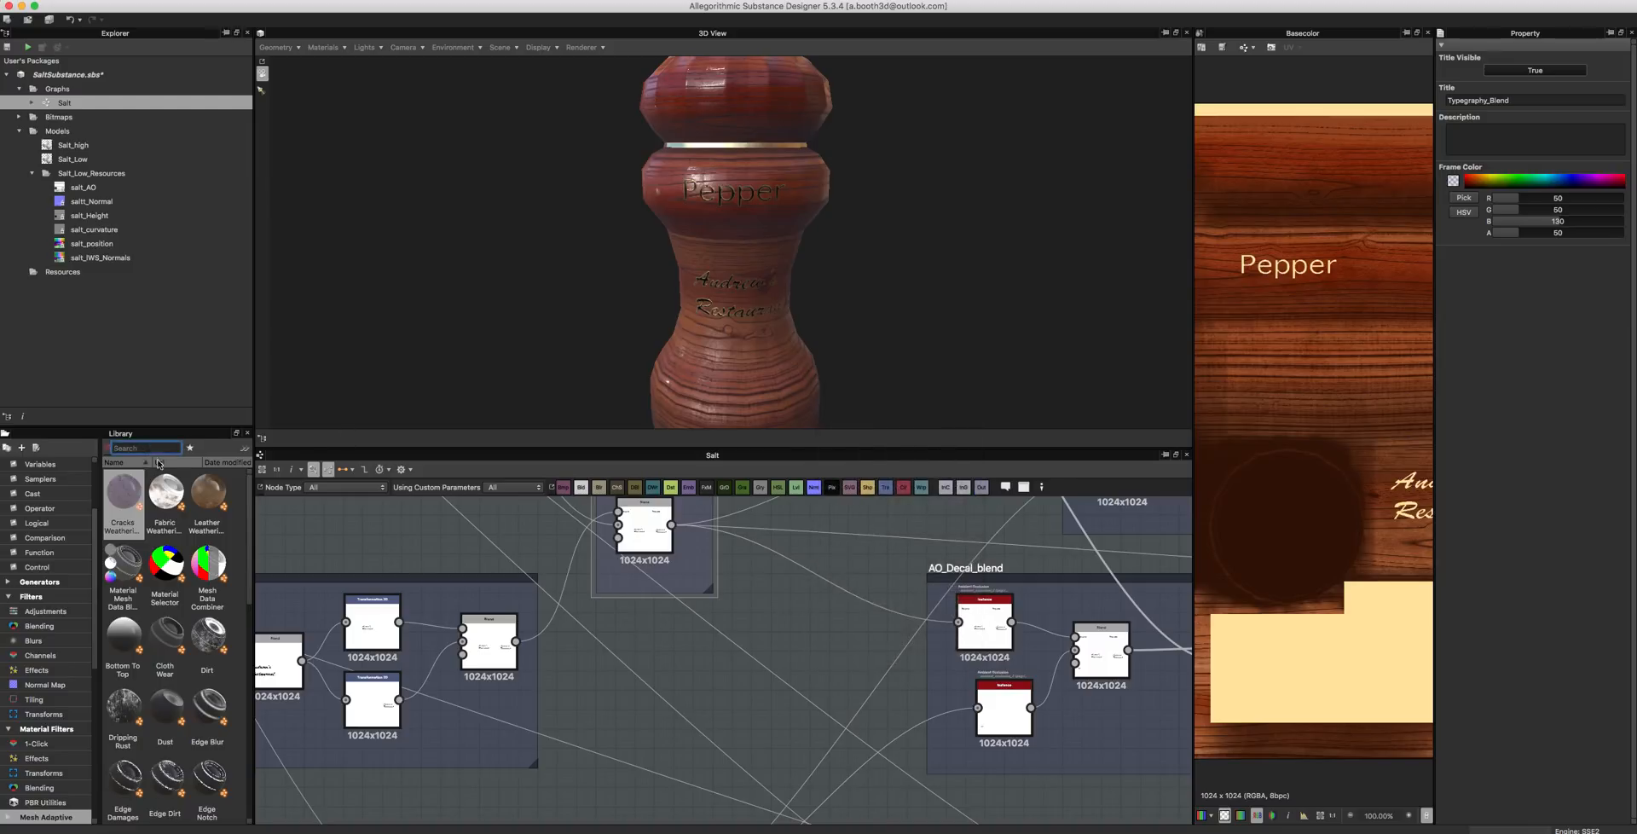
text(swich)
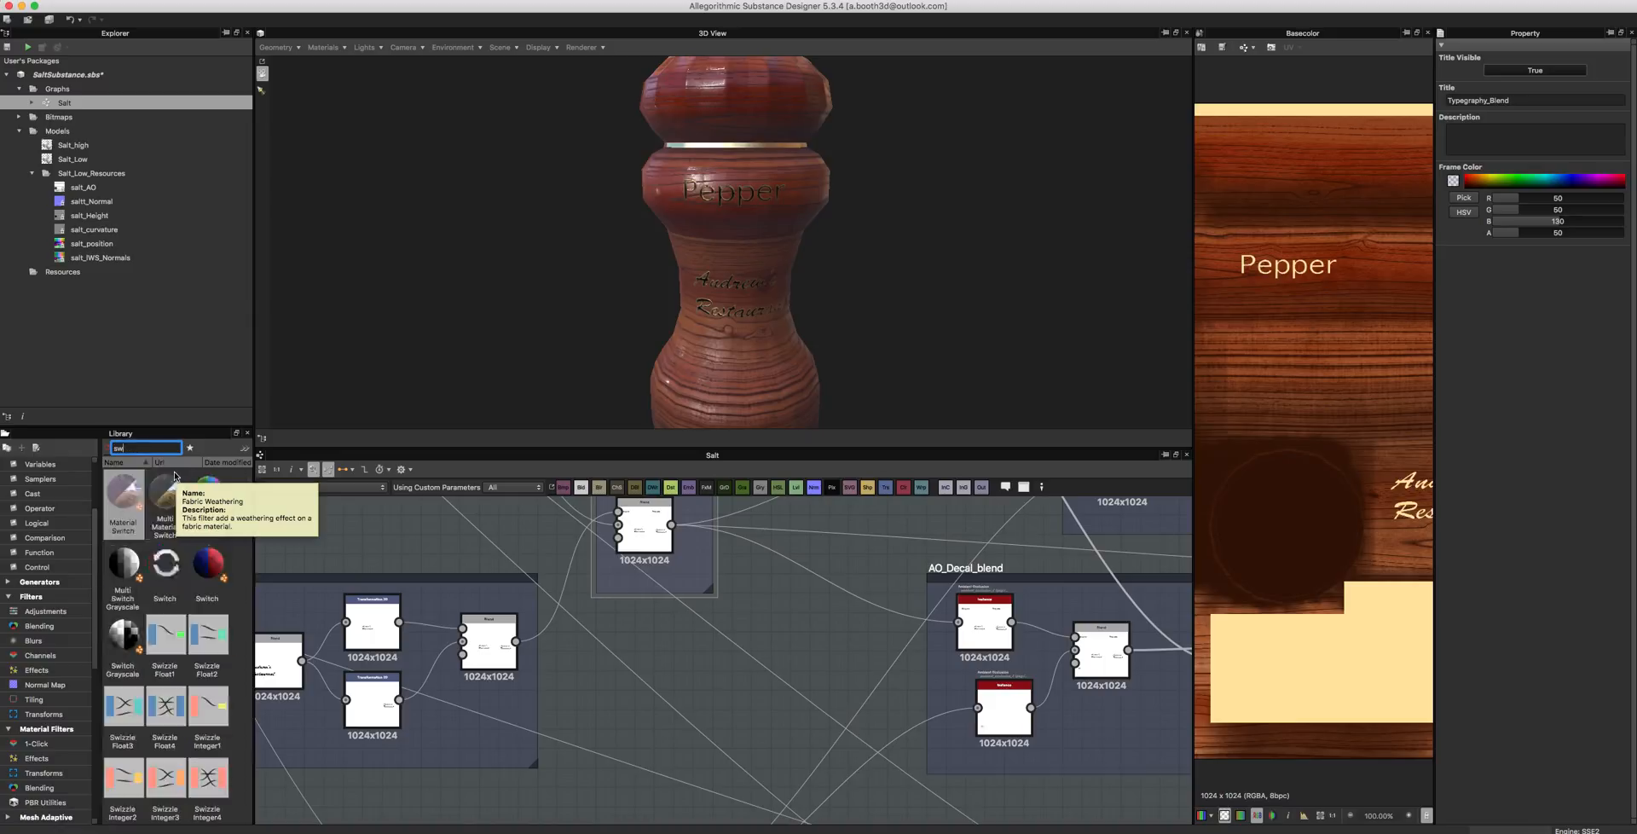
key(BackSpace)
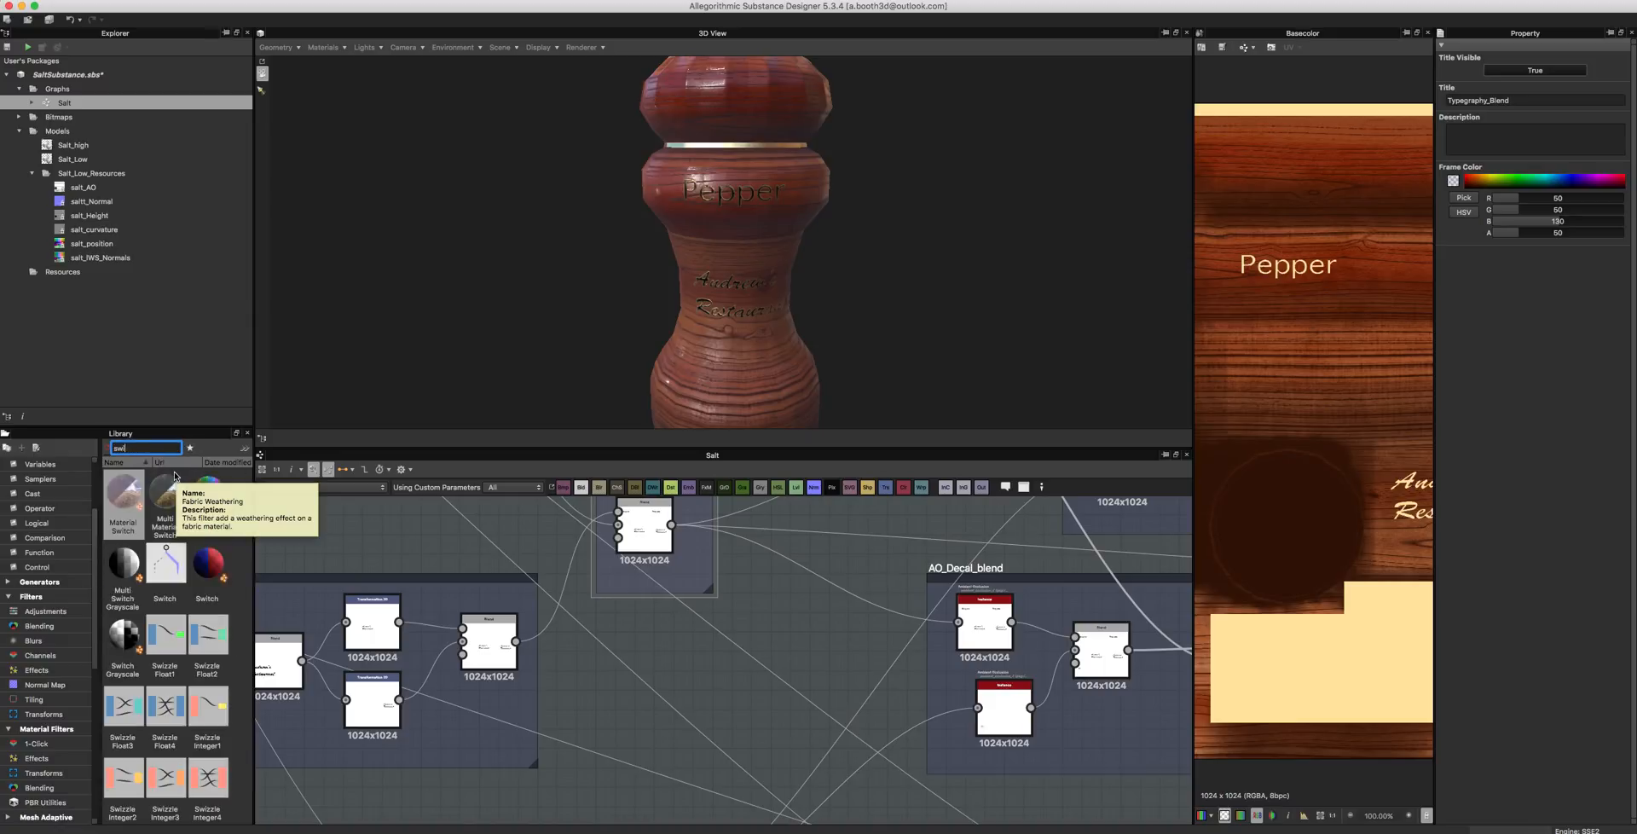
text(tch)
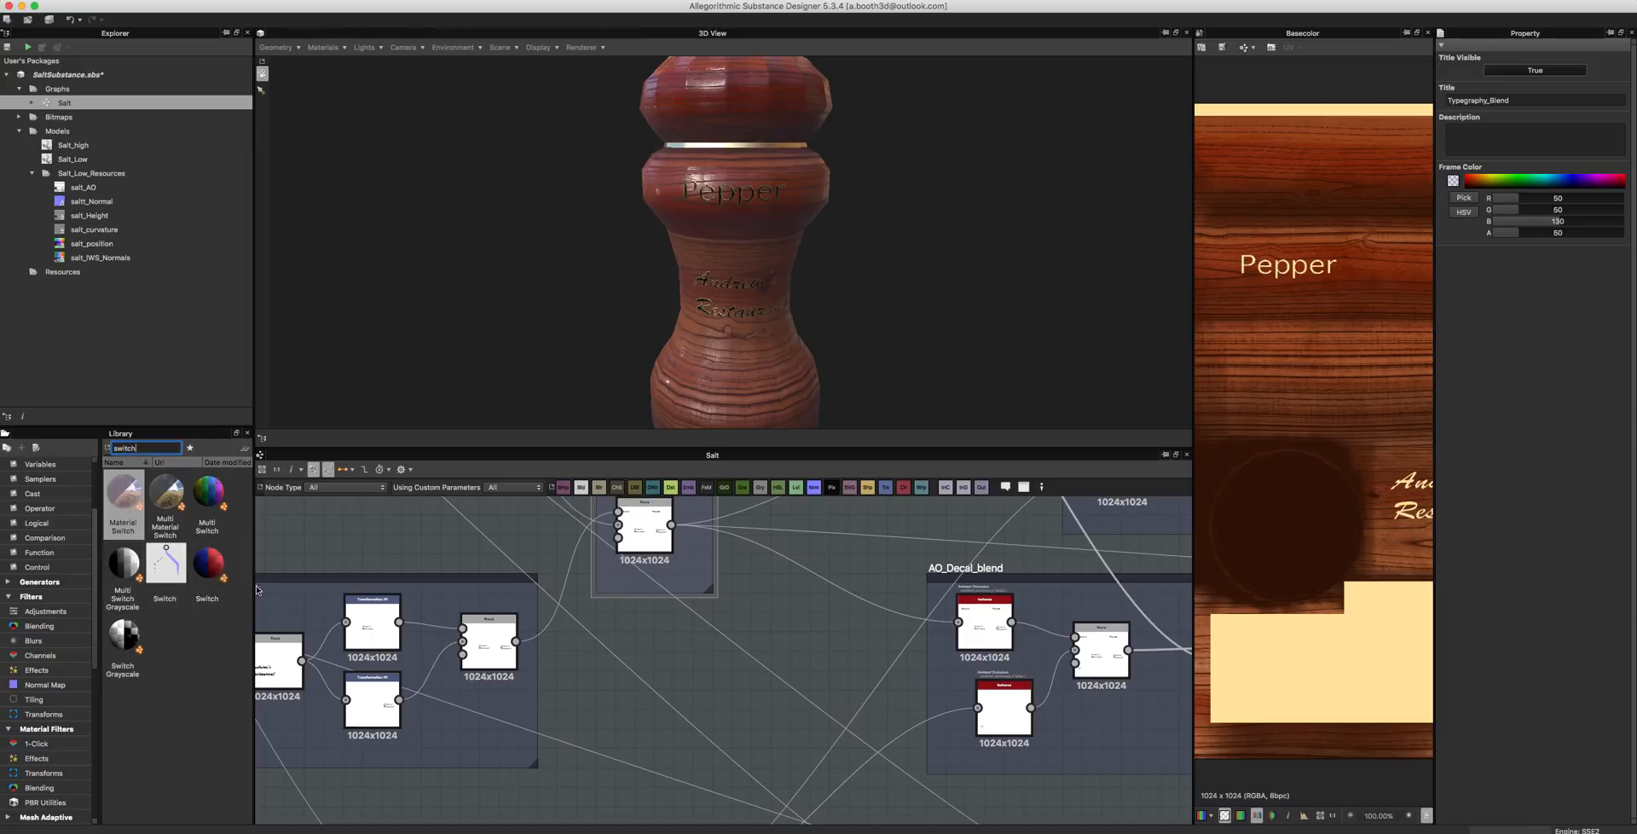
- Add a Multi Switch Grayscale node near AO_Decal_blend and feed it the blend outputs of Typegraphy_Blend and typegraphy_gen
drag(138, 577, 782, 597)
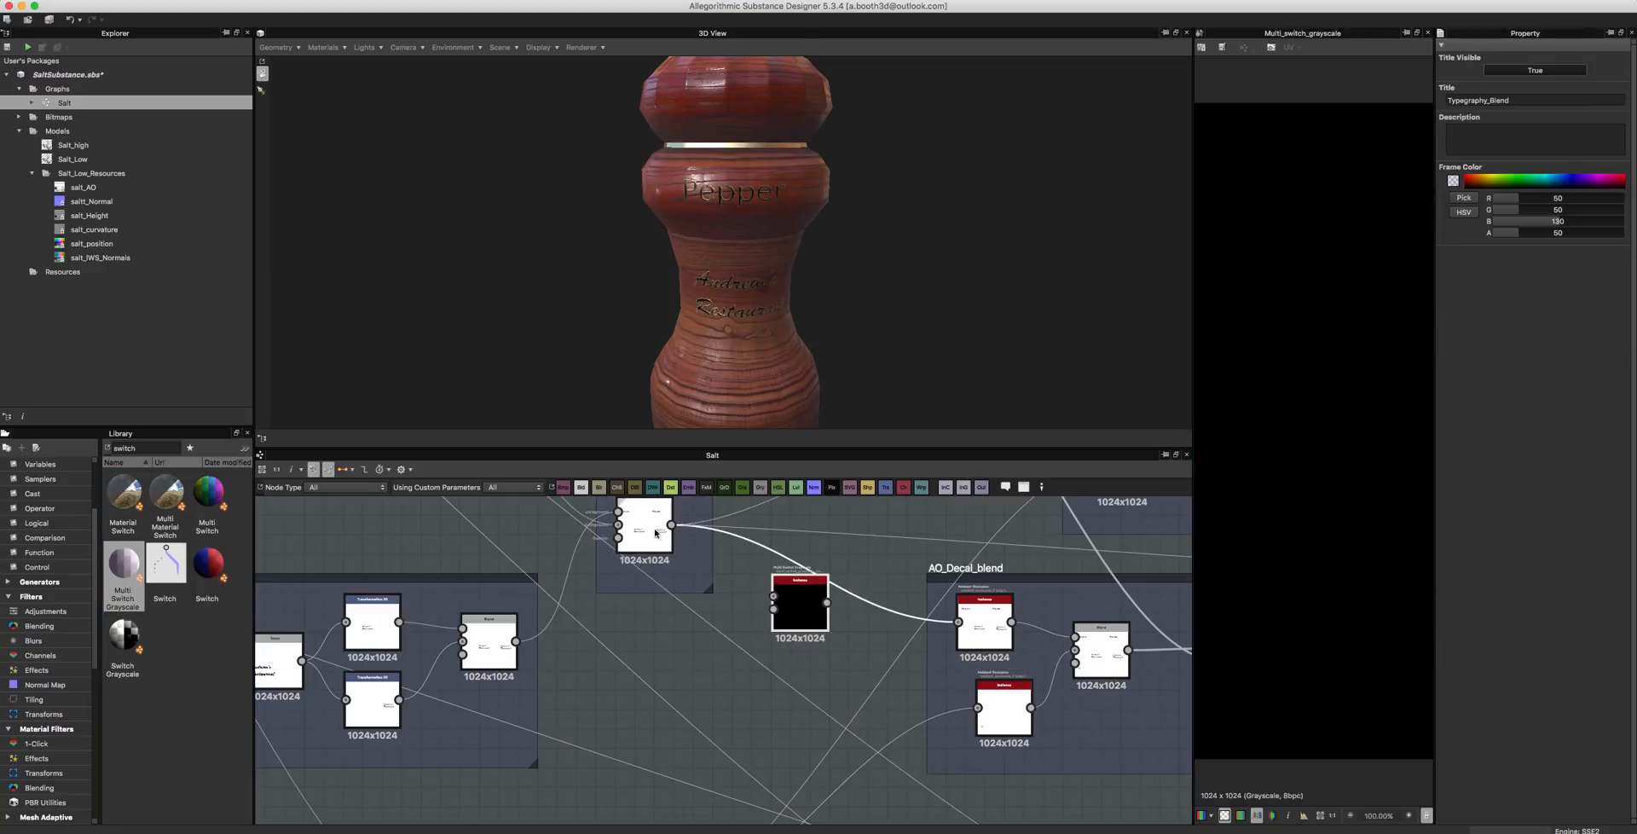
drag(673, 524, 775, 598)
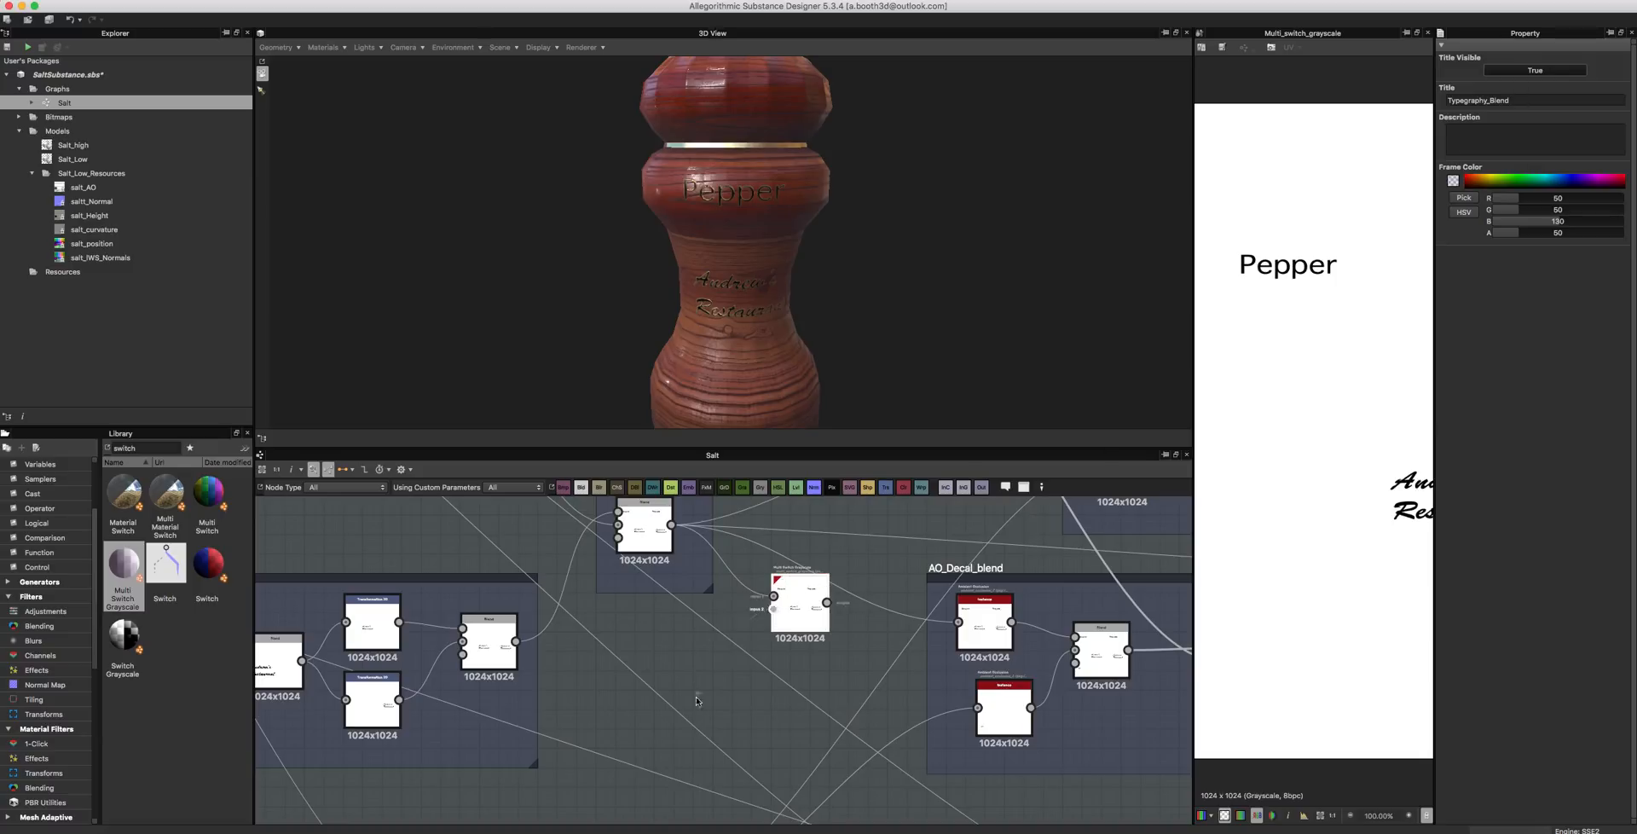
drag(559, 642, 517, 641)
click(800, 607)
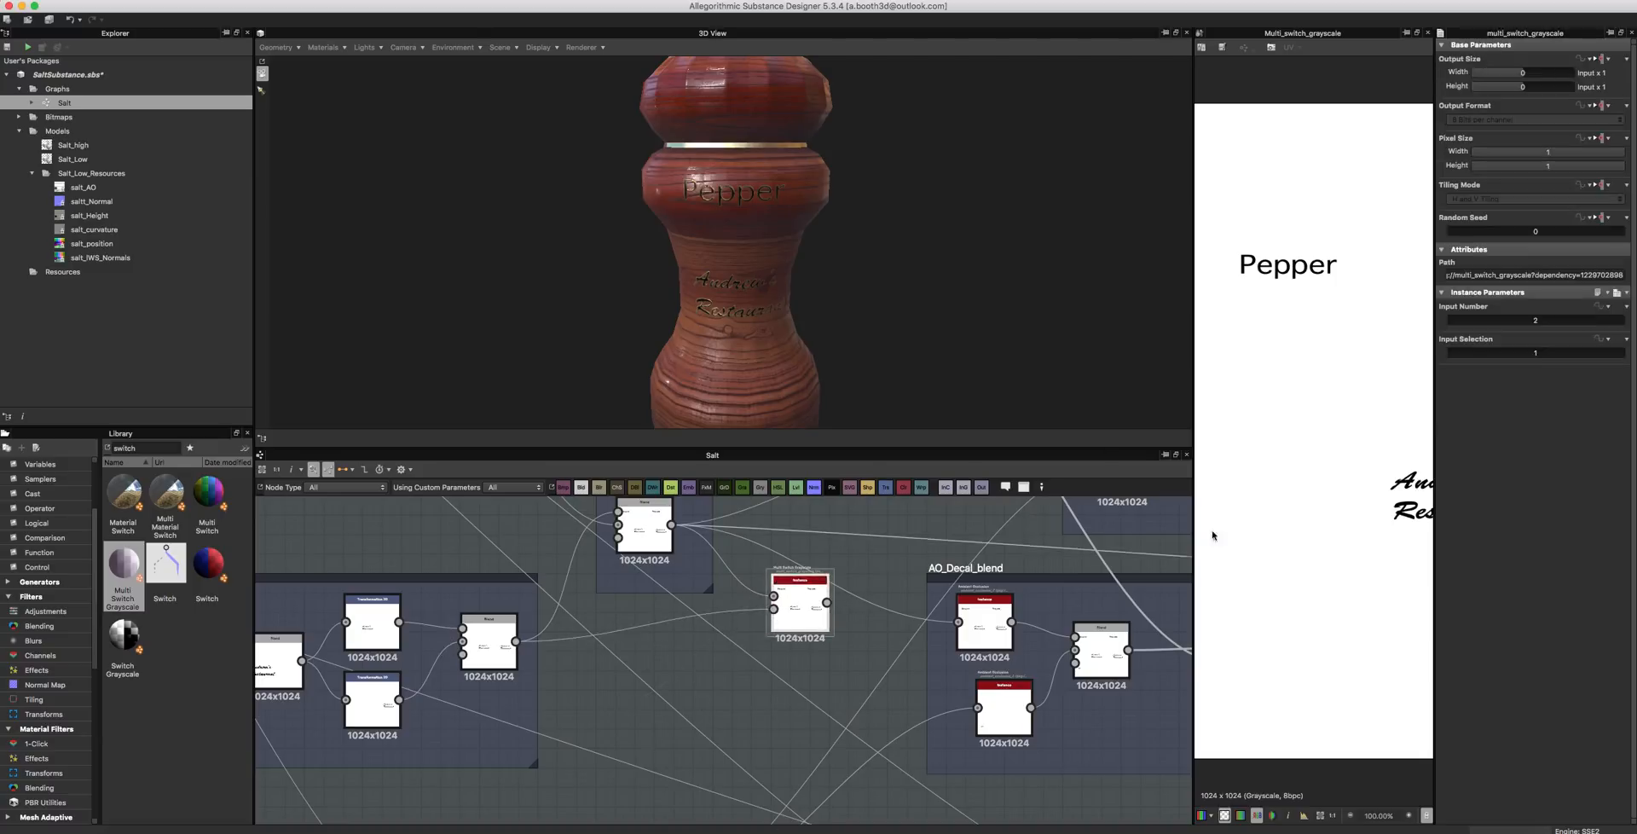
- Test the Multi Switch Grayscale node's Input Selection and Input Number, trying 20 inputs and setting the number back to 2
drag(1494, 324, 1244, 350)
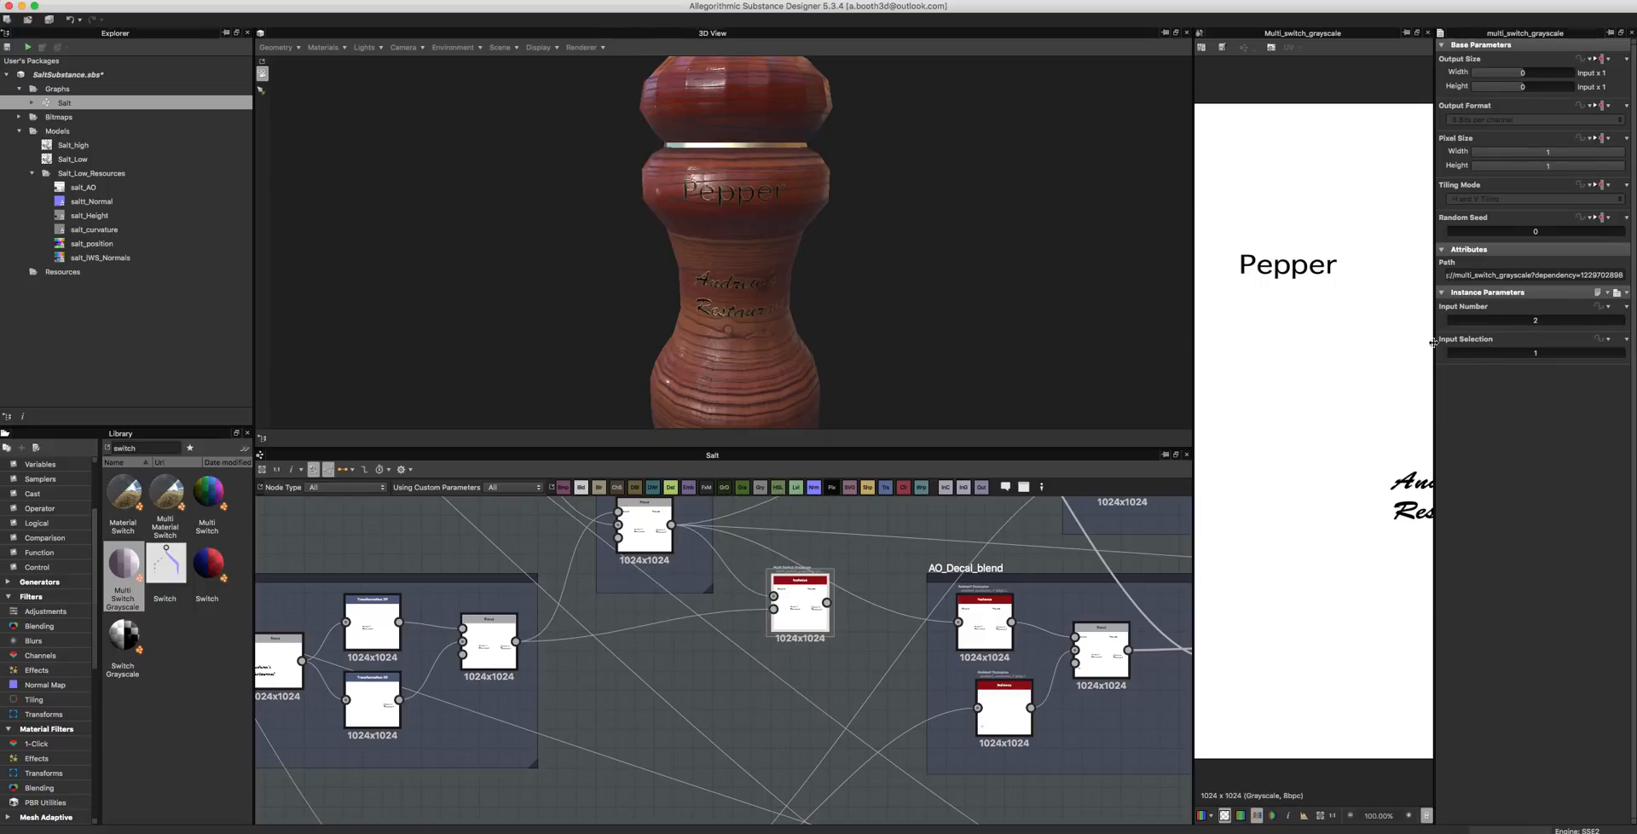
drag(1481, 355, 1204, 356)
drag(1514, 317, 1634, 315)
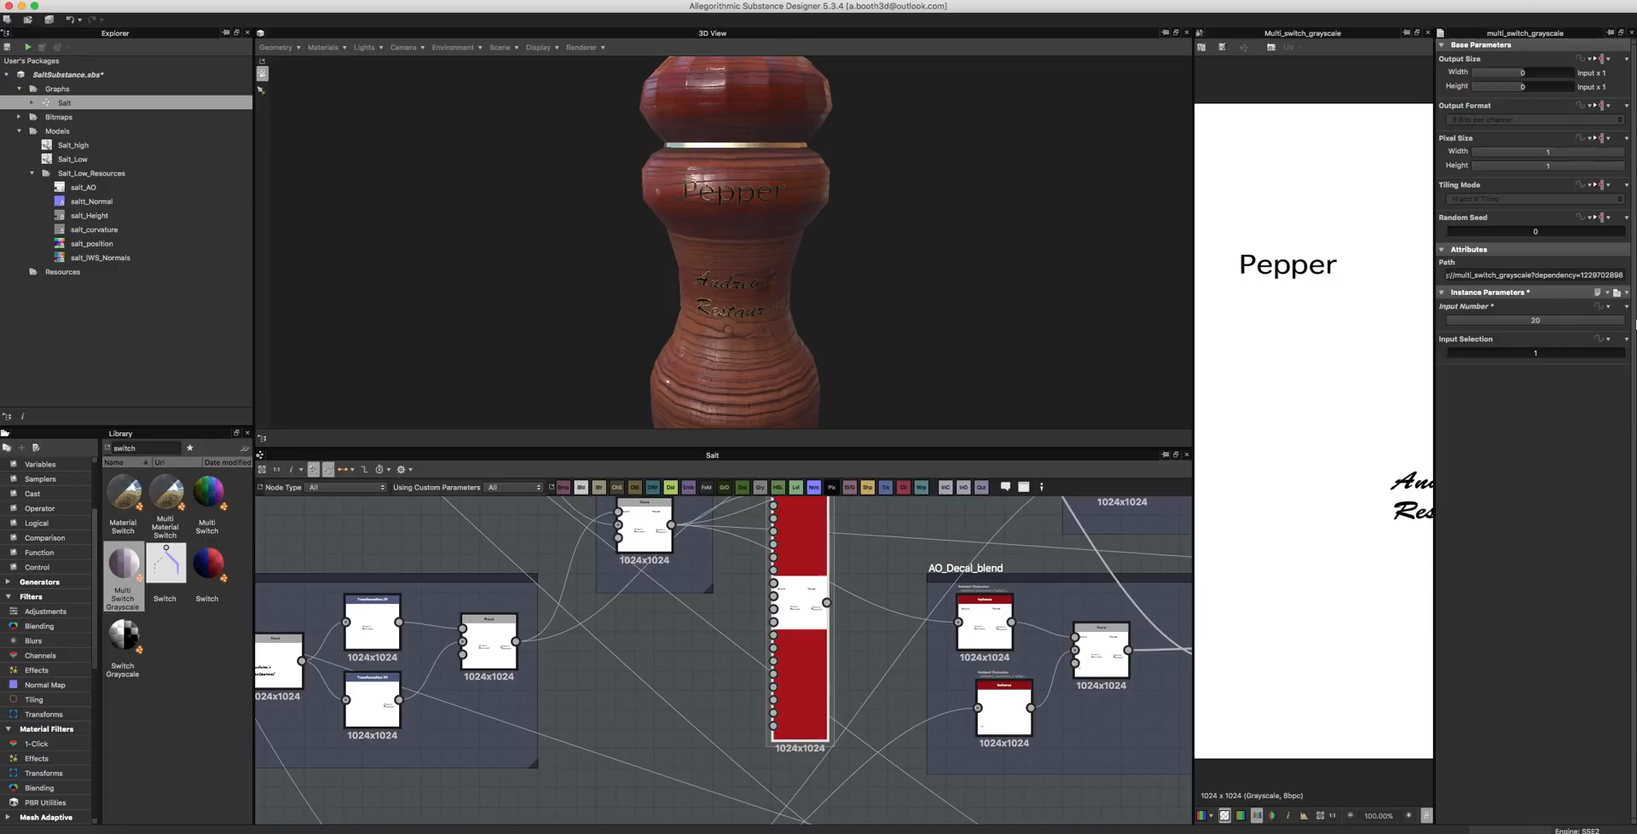
drag(1507, 359, 653, 376)
drag(1540, 315, 1450, 328)
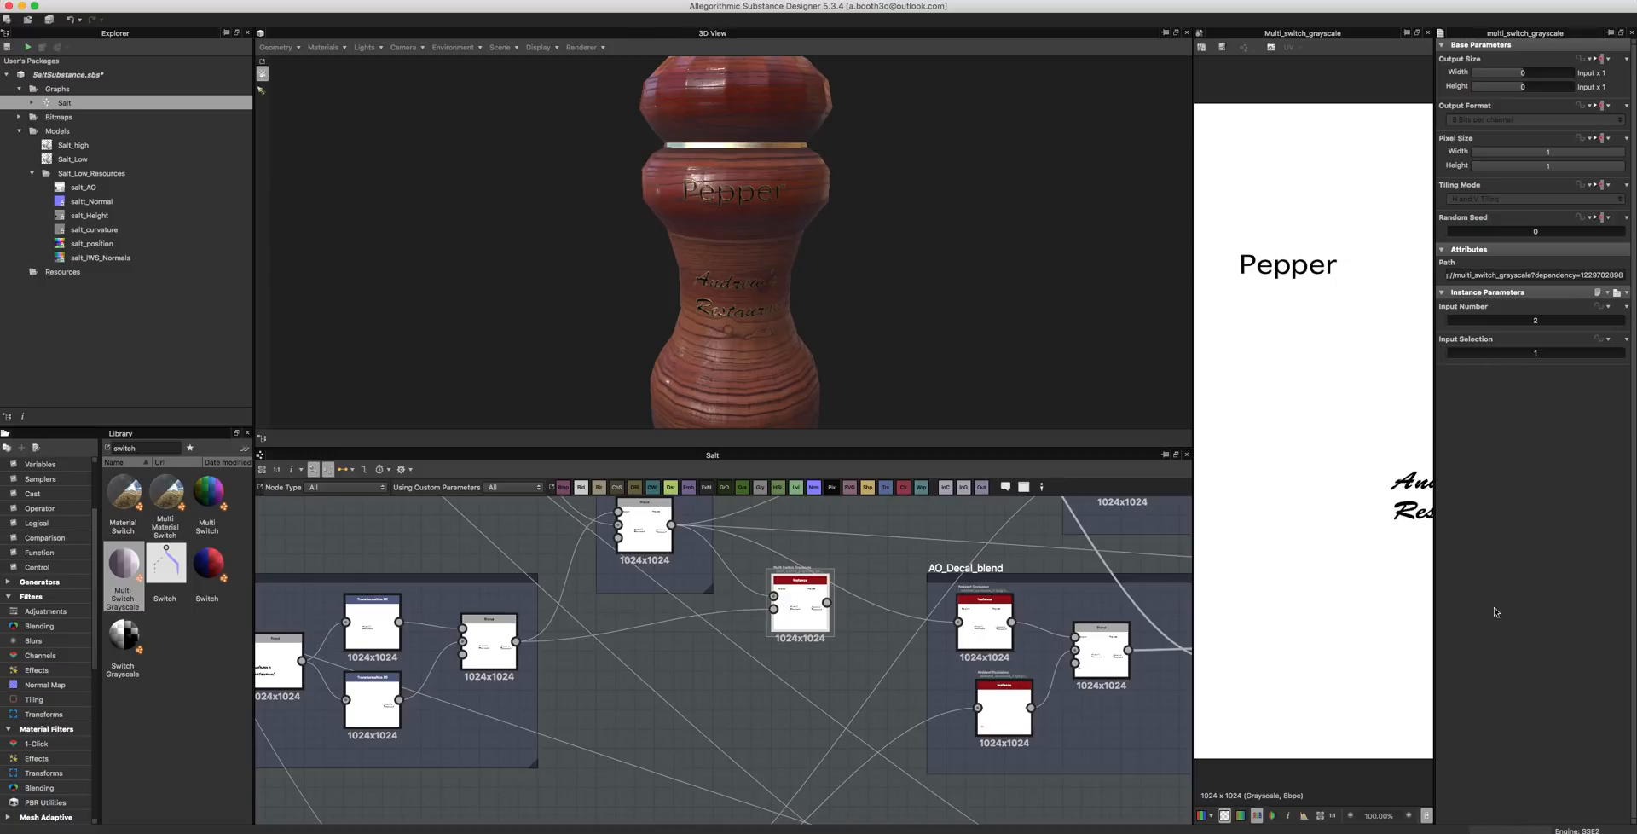
- Try to expose the Multi Switch Grayscale node's Input Selection parameter
click(1602, 339)
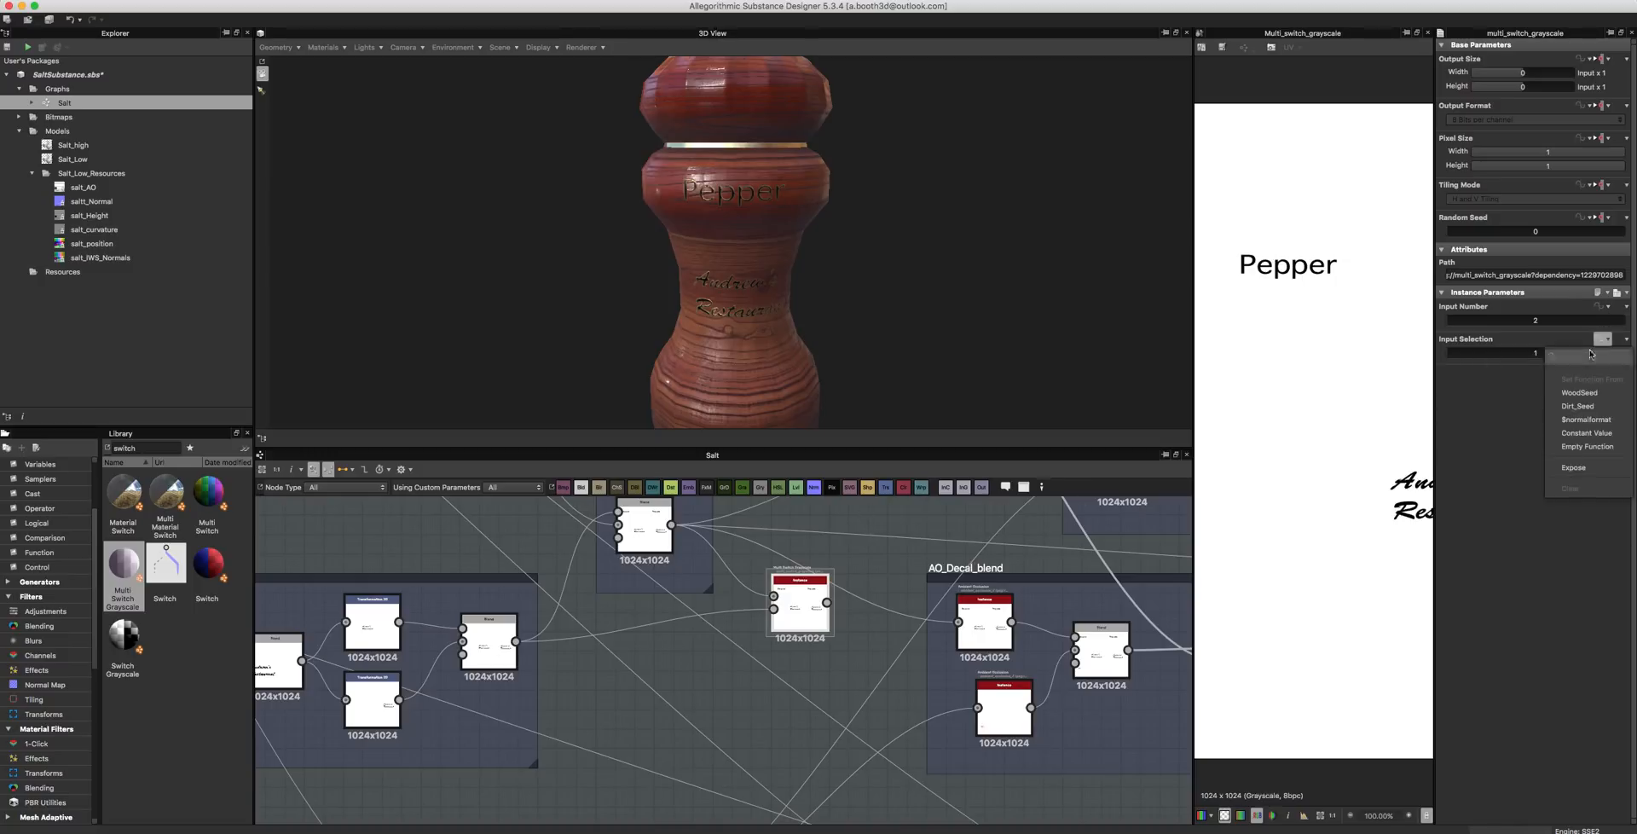
click(1573, 468)
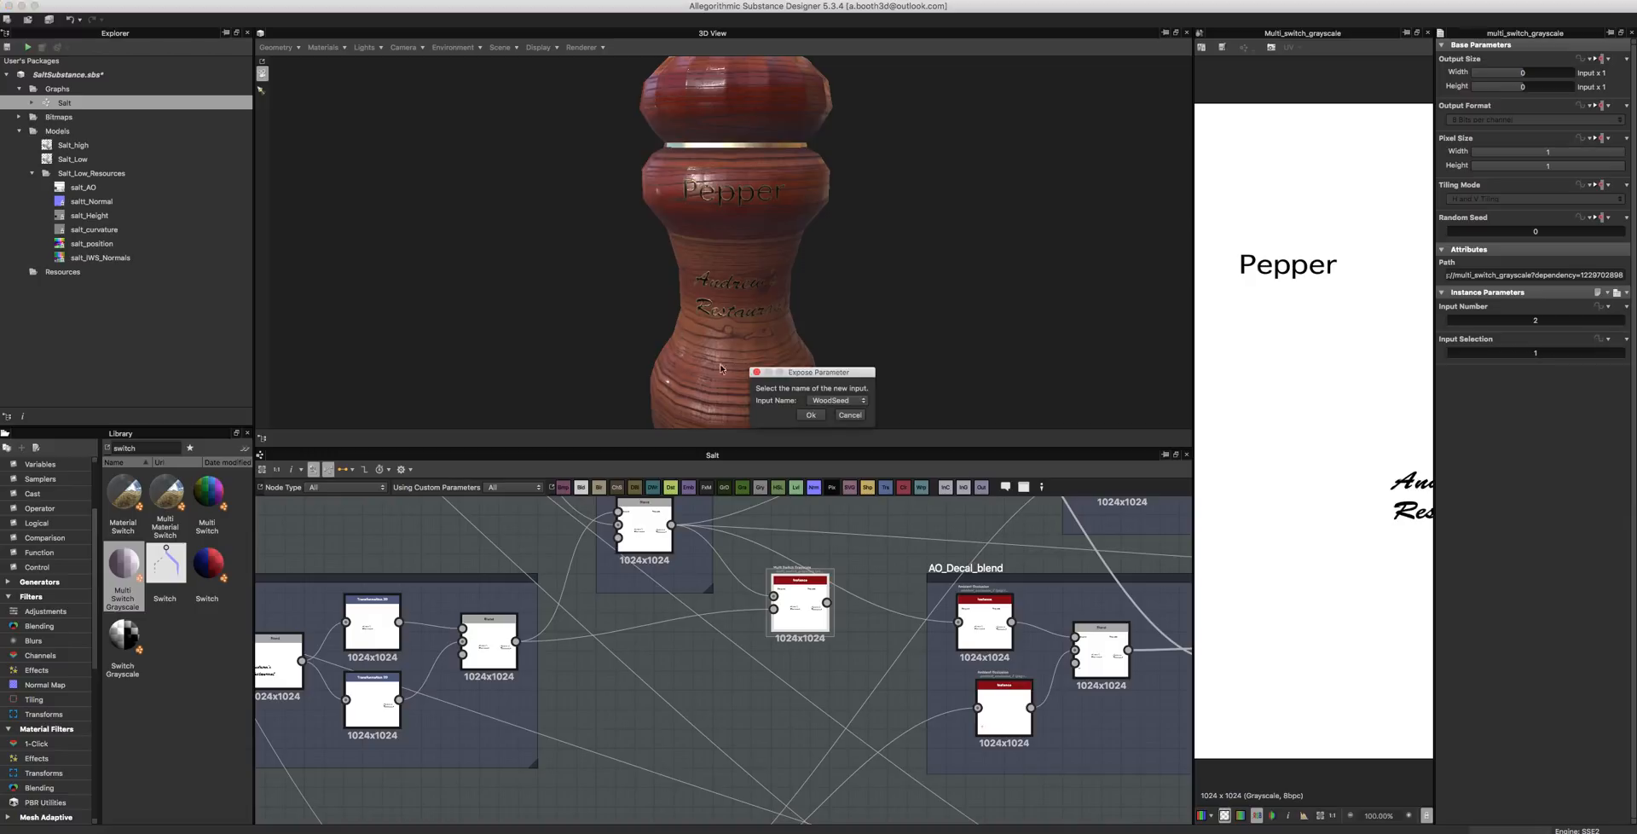
click(810, 414)
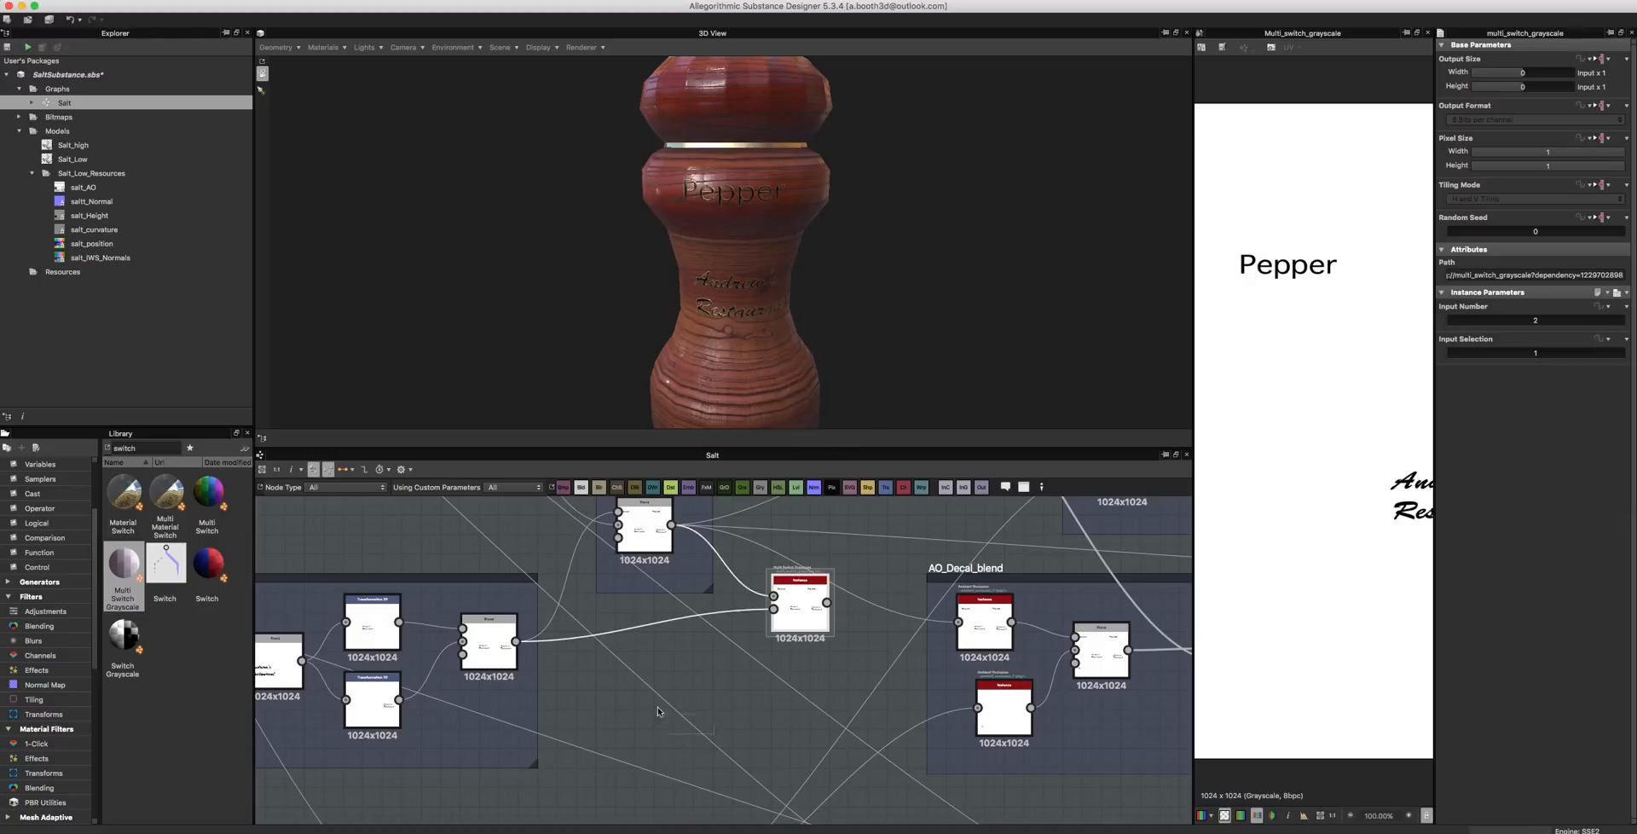
- Add a Switch Grayscale node to the Salt graph and delete the Multi Switch Grayscale node
drag(168, 566, 829, 674)
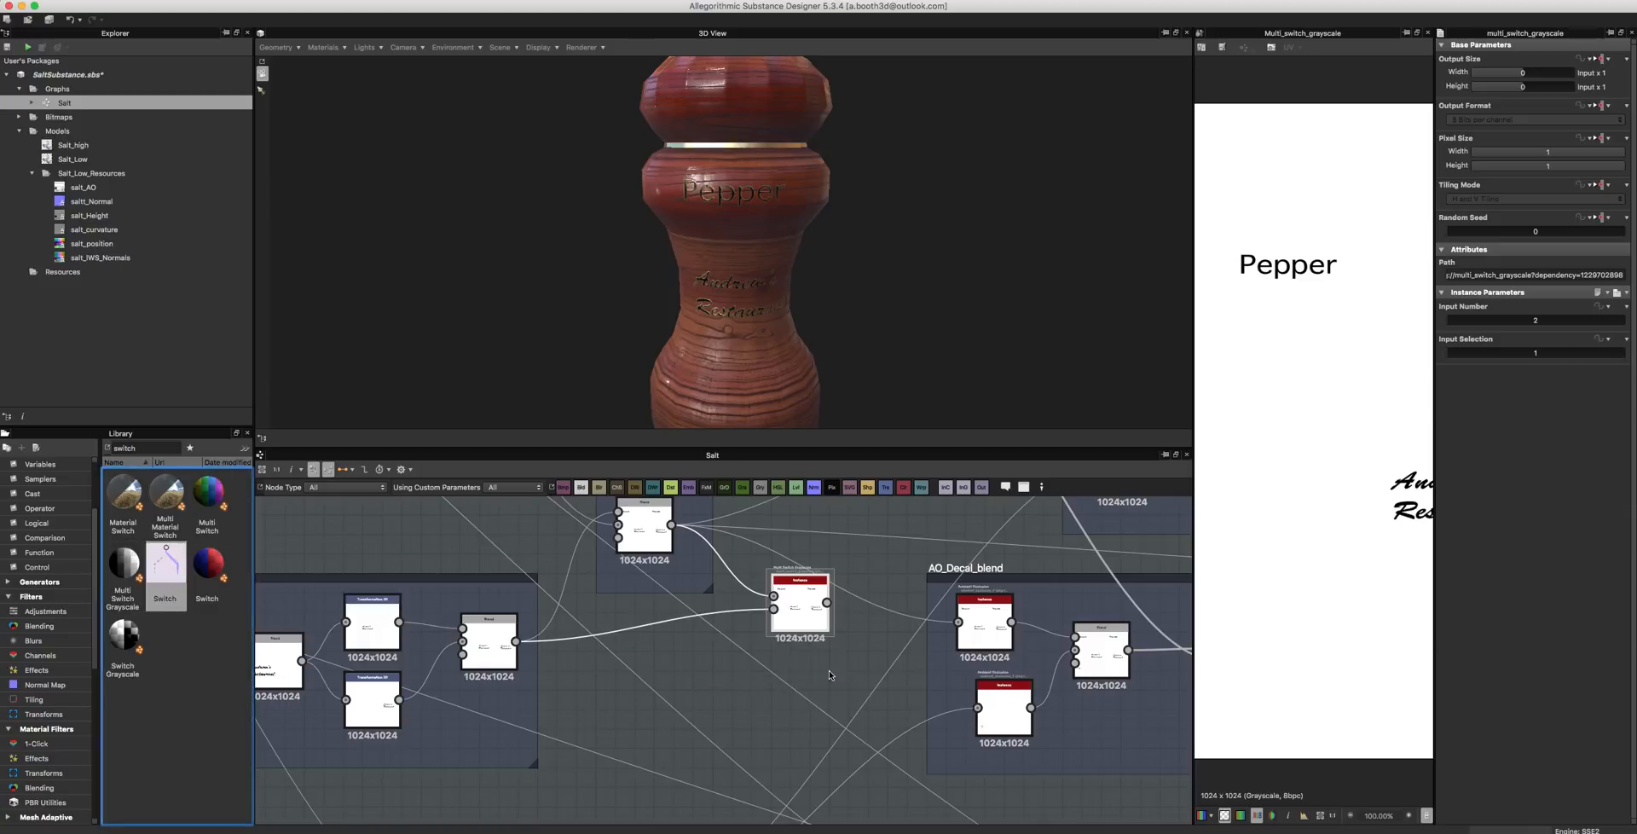
drag(154, 570, 735, 704)
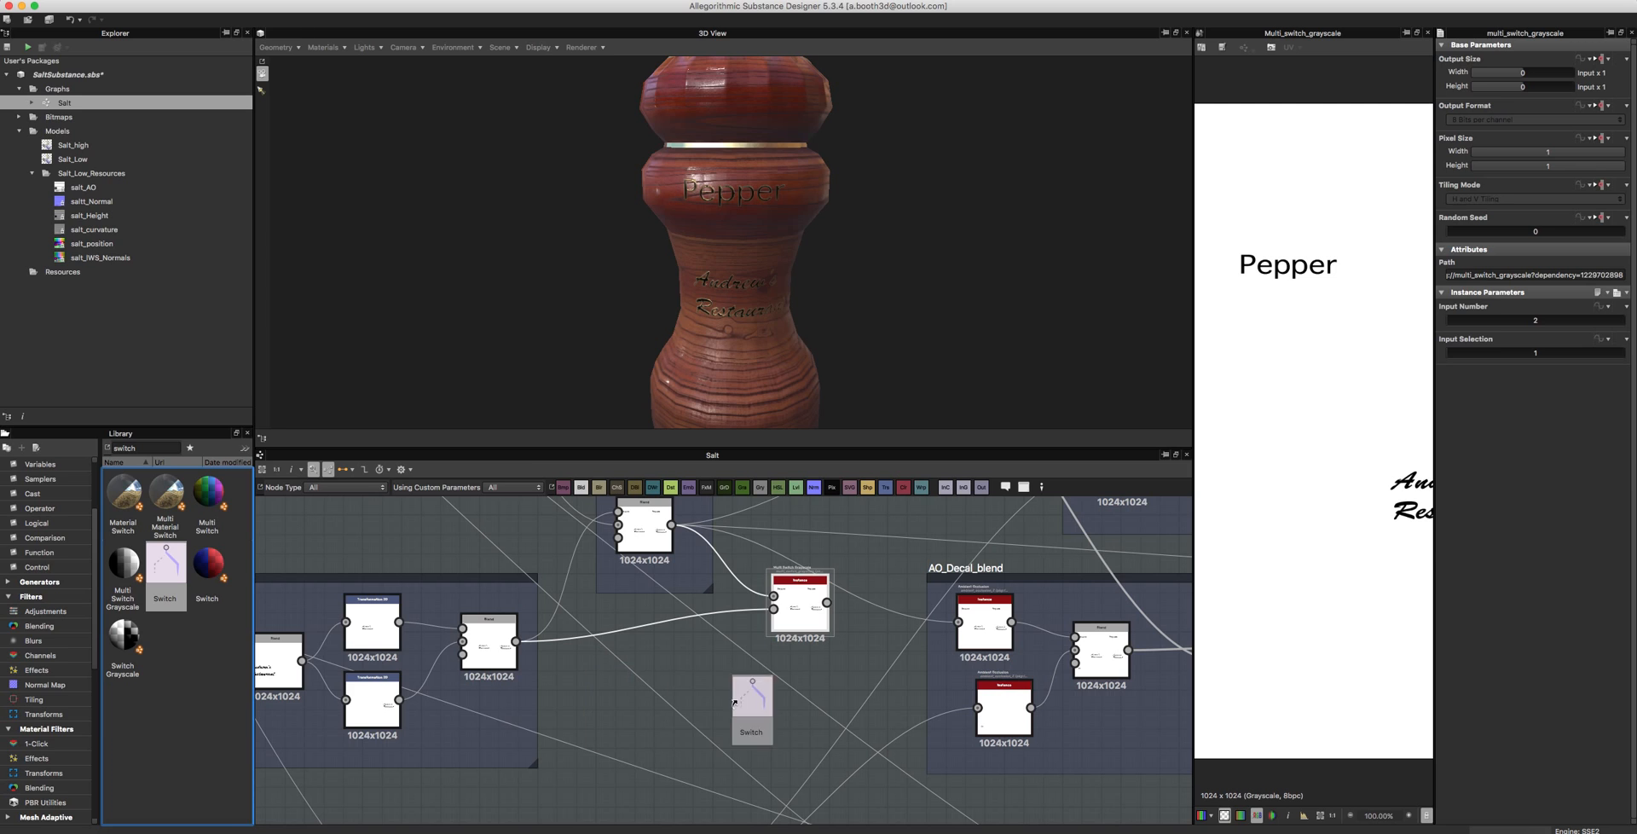
drag(123, 635, 738, 682)
scroll(739, 682, up, 2)
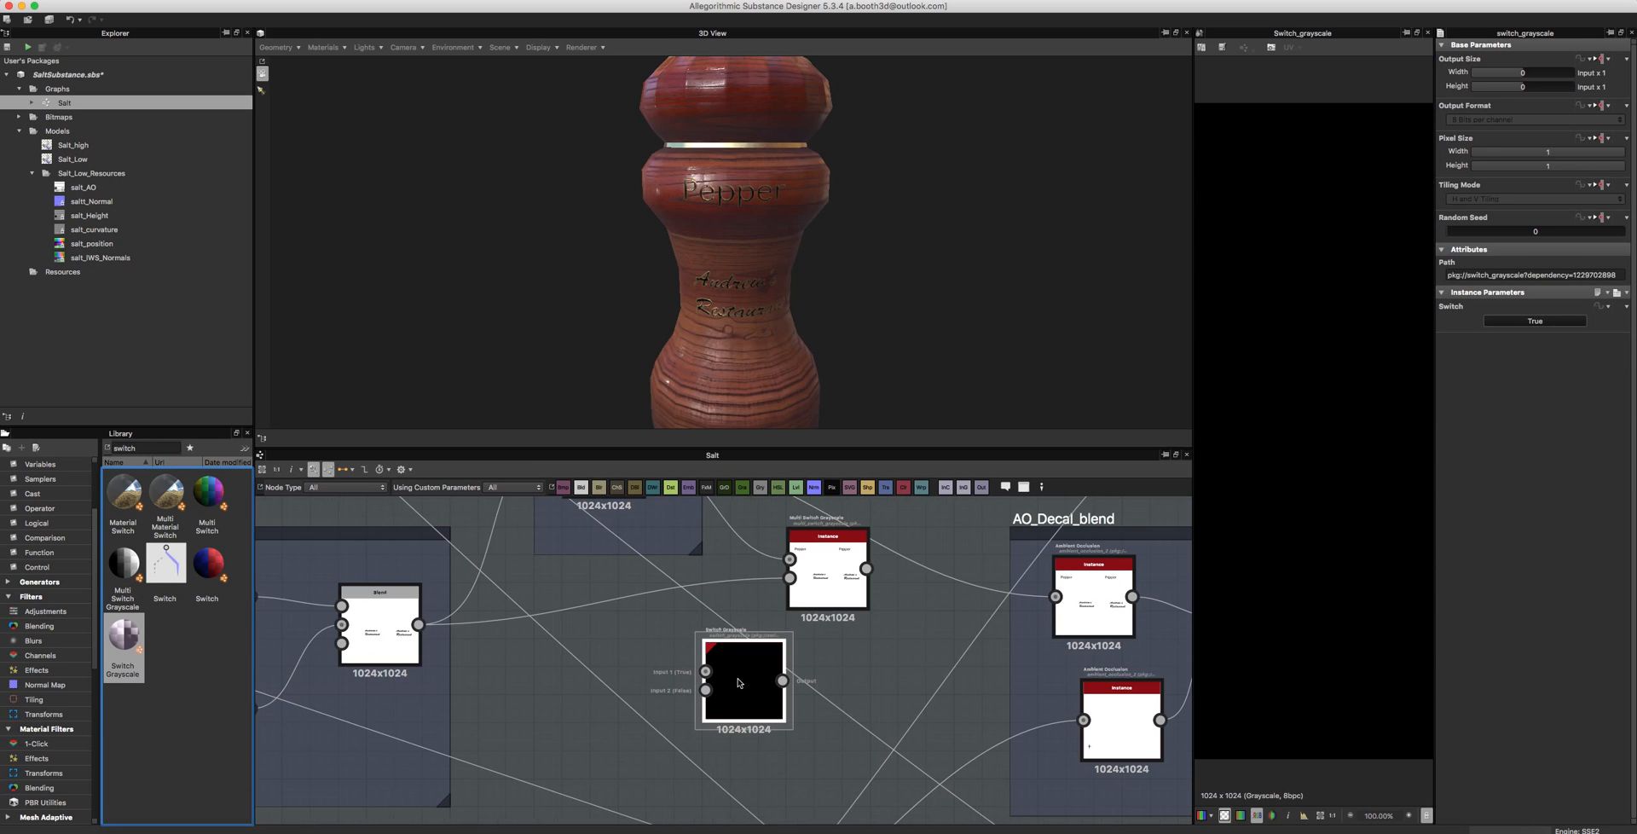
click(833, 554)
key(Delete)
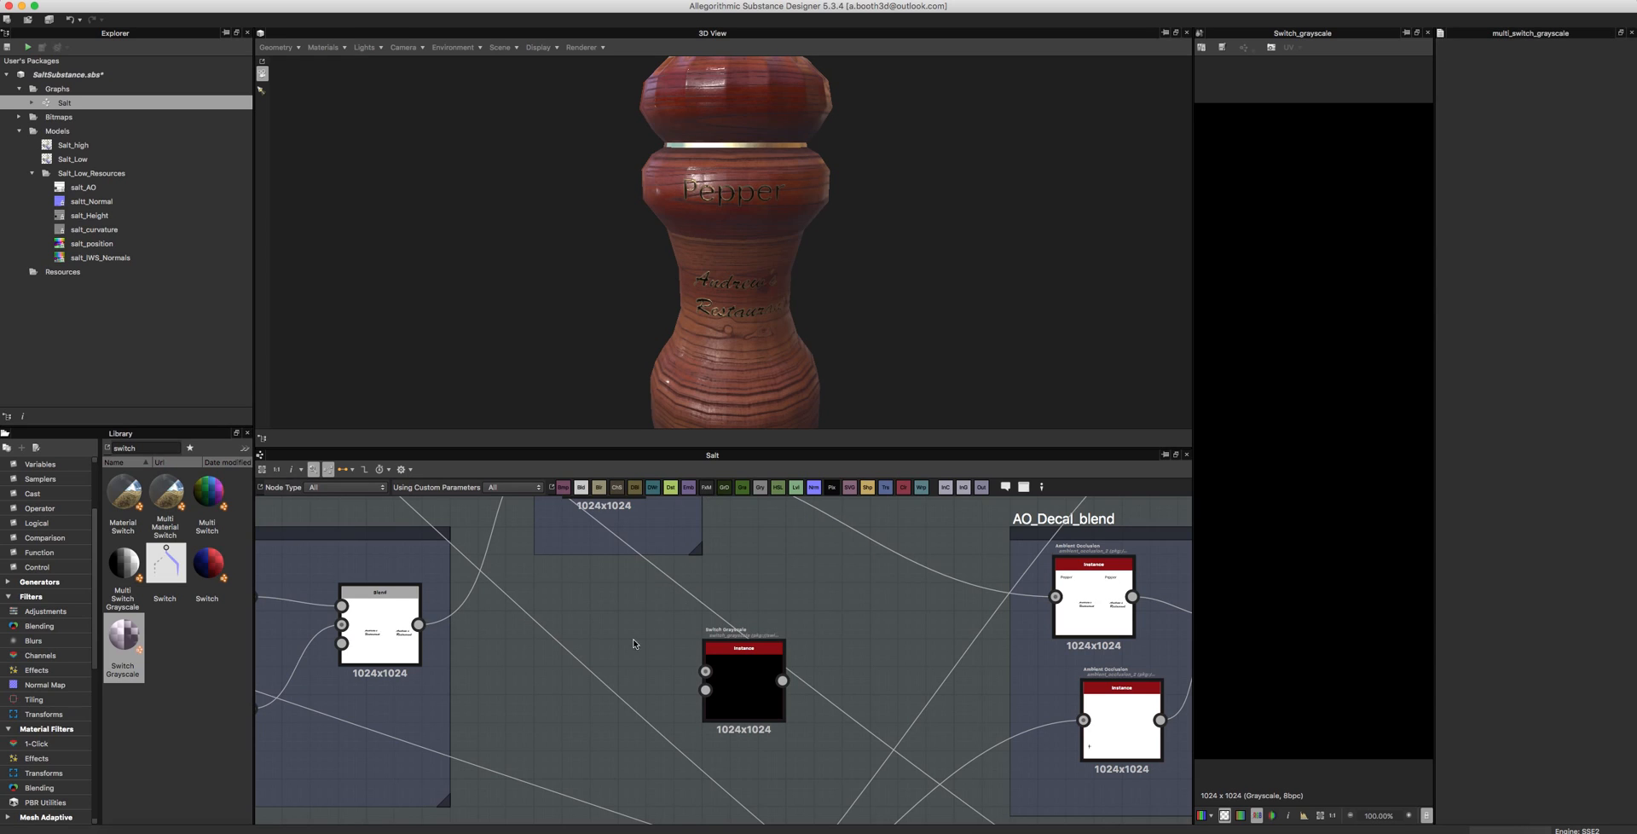
- Wire the Typegraphy_Blend output through the Switch Grayscale's first input into the upper AO_Decal_blend node, and place the switch between the two frames
click(122, 567)
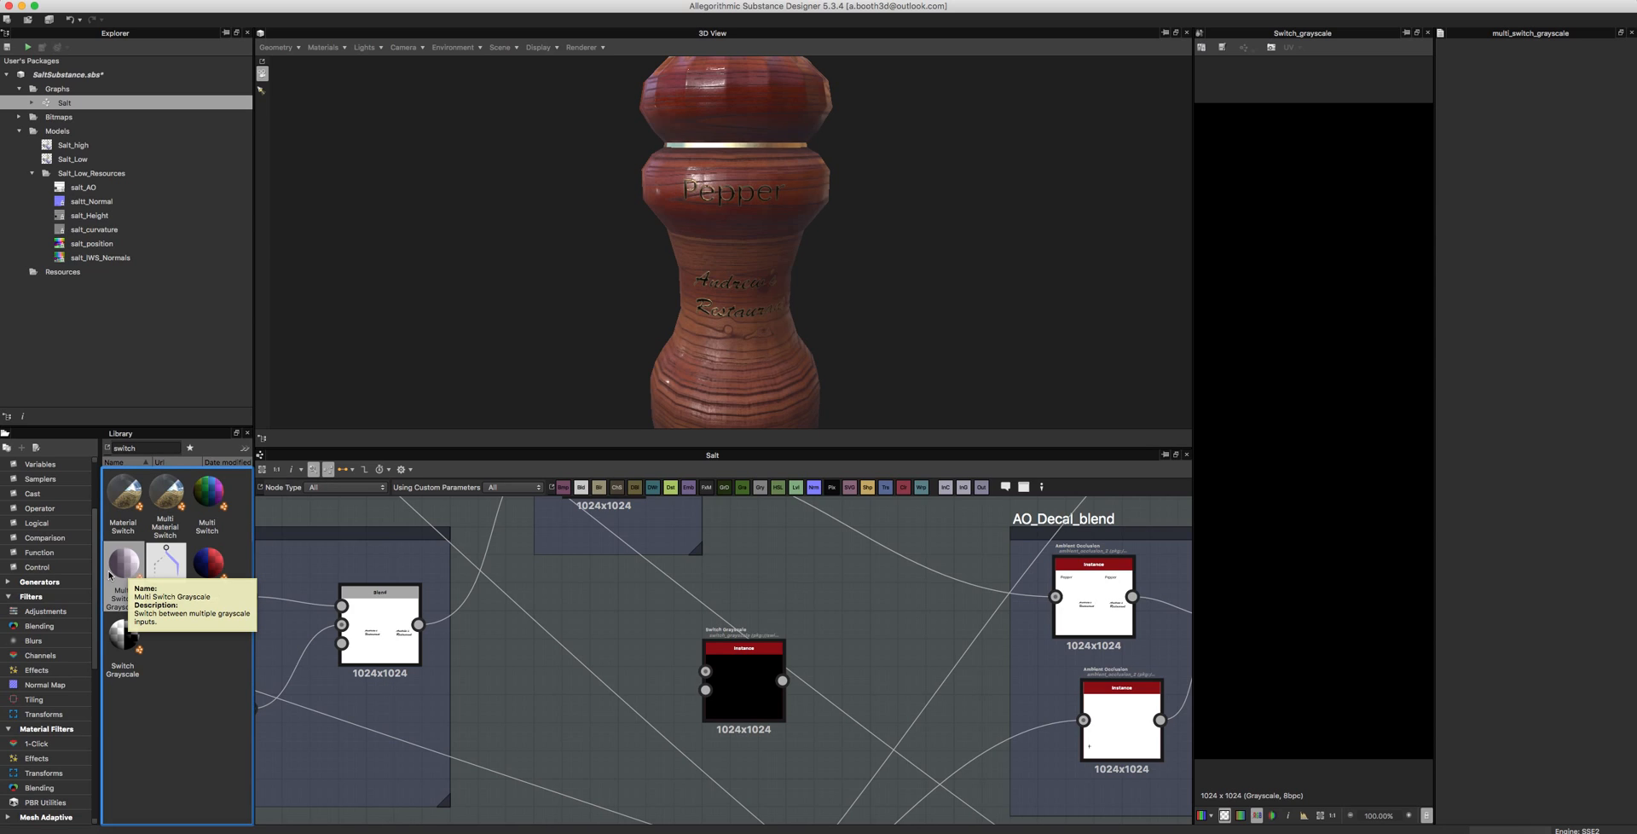
click(688, 655)
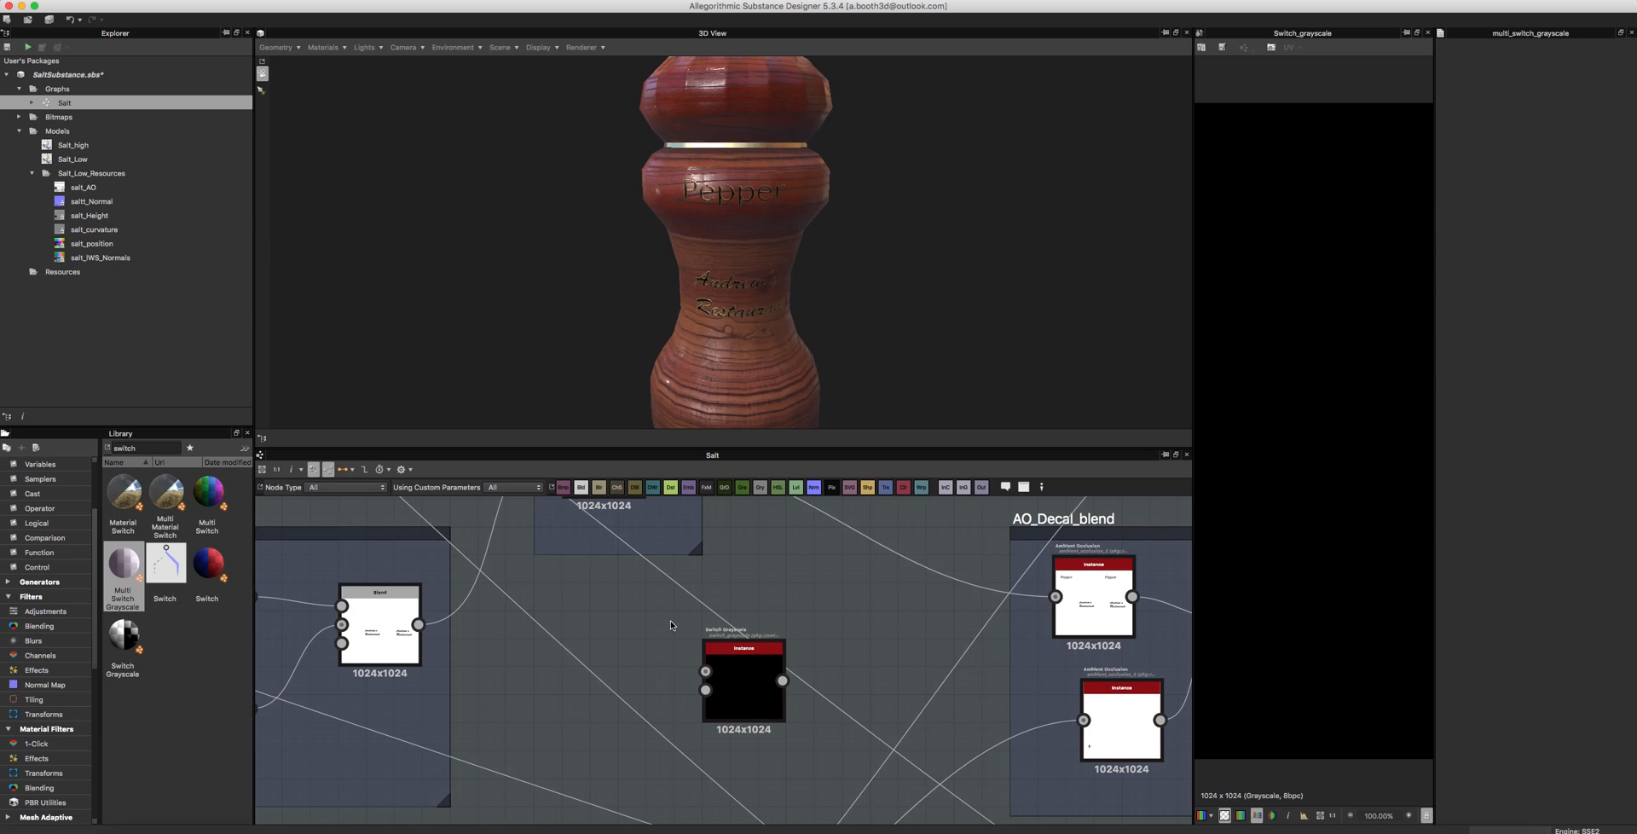
drag(743, 652, 812, 581)
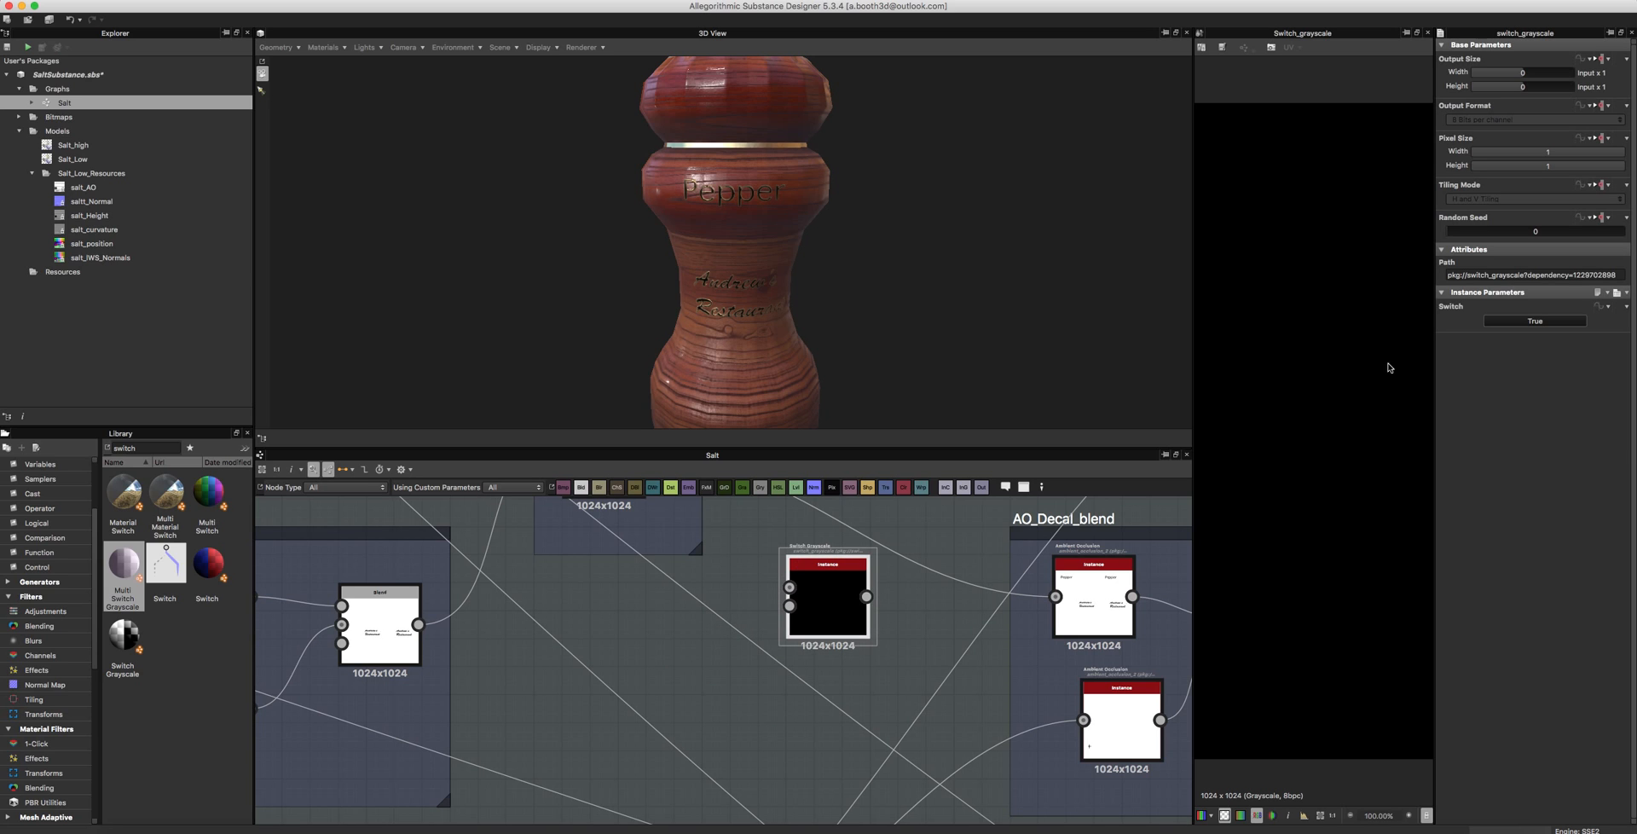
drag(760, 566, 793, 698)
middle_drag(749, 653, 768, 821)
drag(663, 626, 809, 756)
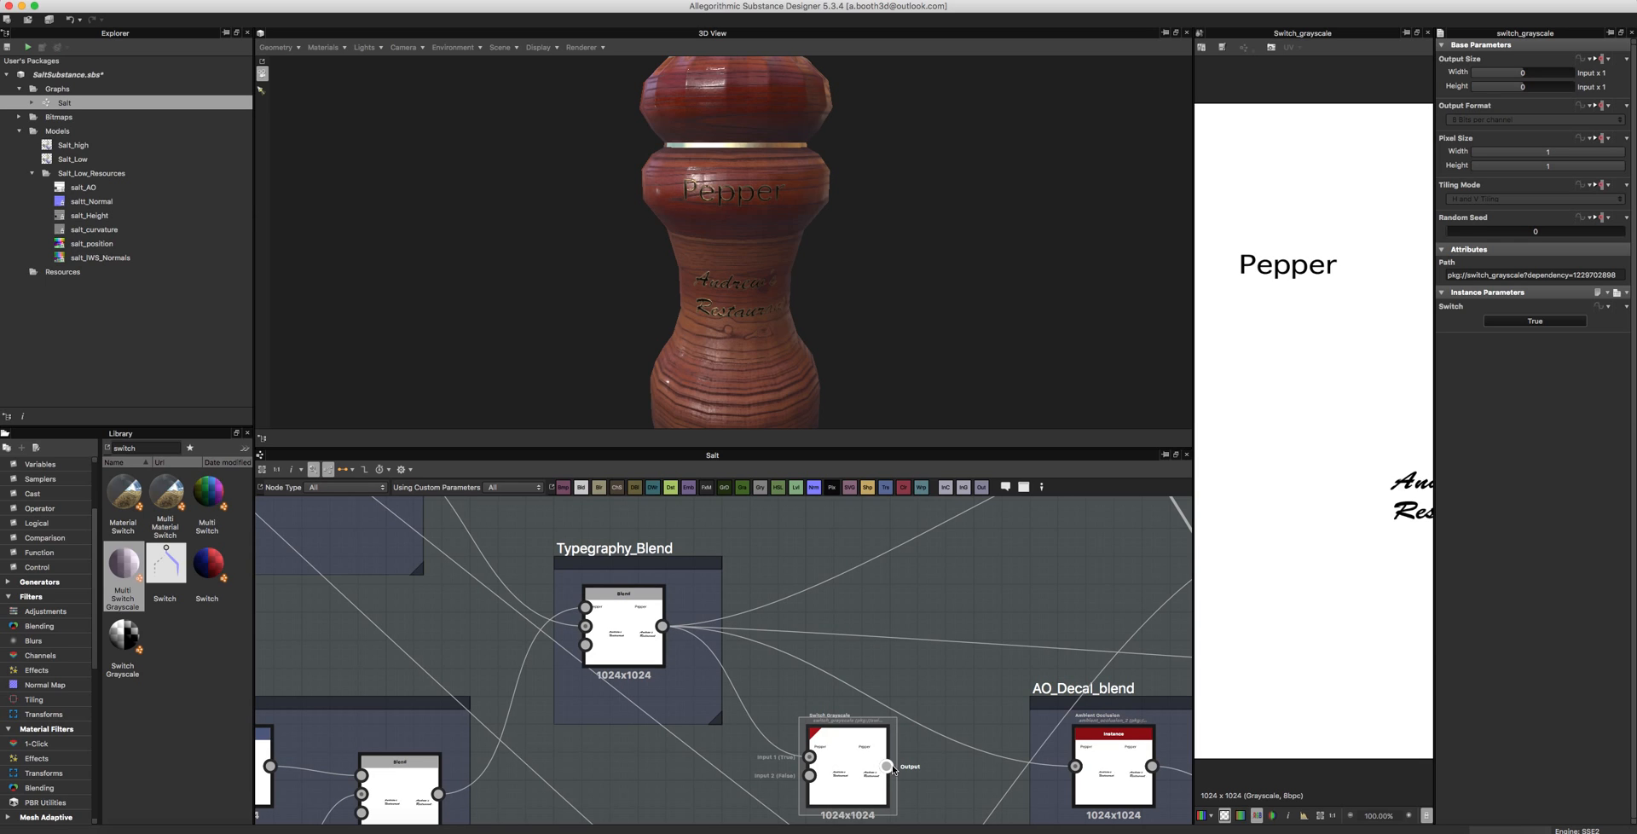
drag(929, 763, 1075, 766)
drag(848, 771, 861, 660)
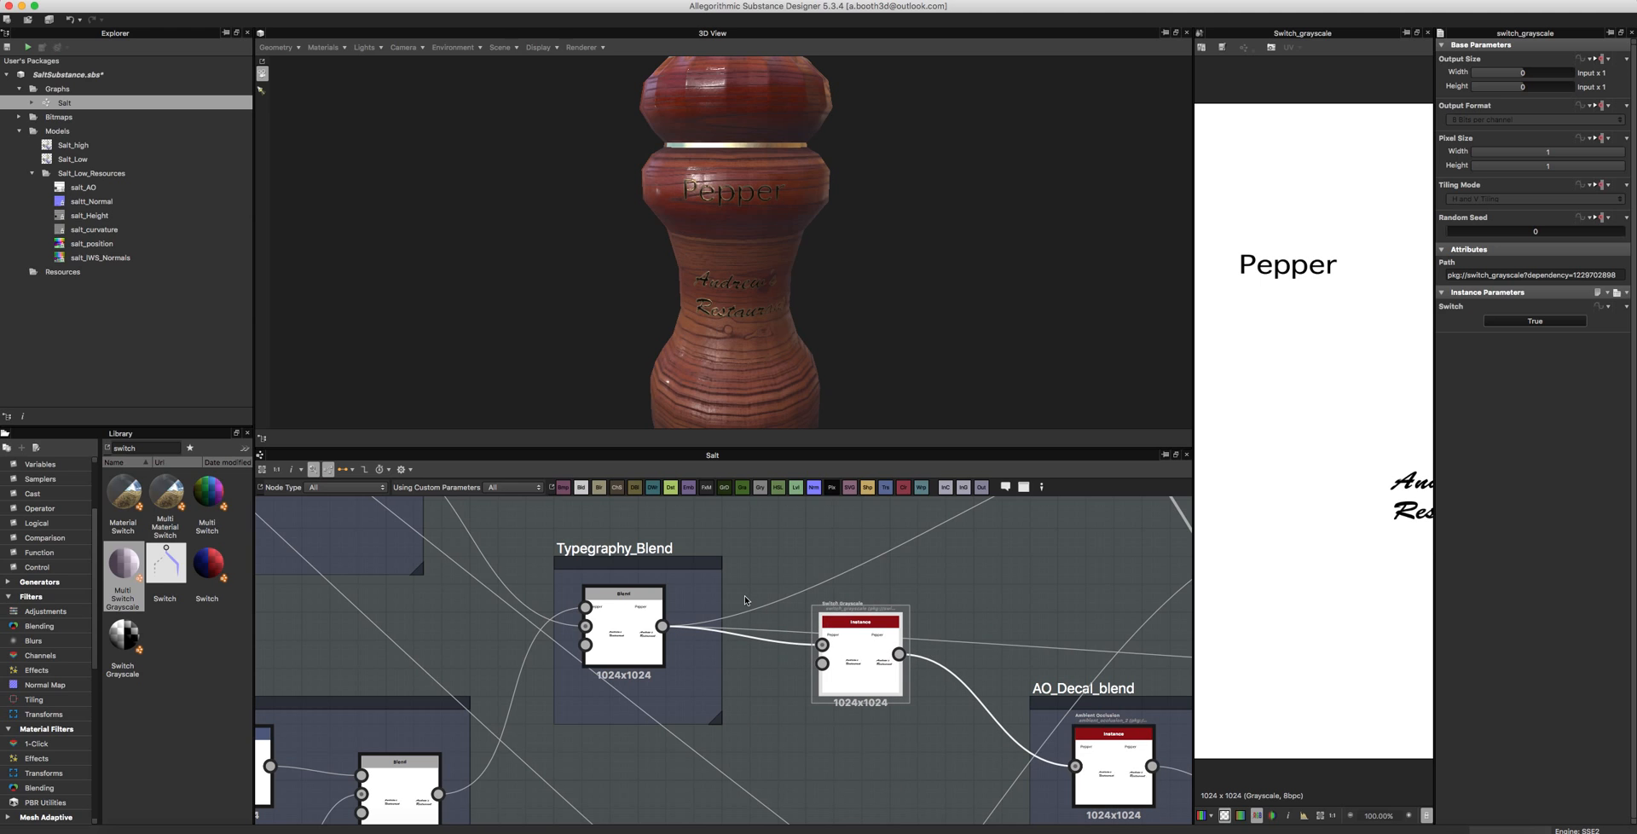
- Reroute the remaining Typegraphy_Blend output links, including the one to Material_Mask_Blend, so they start from the Switch Grayscale output
drag(992, 569, 887, 566)
middle_drag(882, 594, 288, 526)
middle_drag(834, 650, 108, 618)
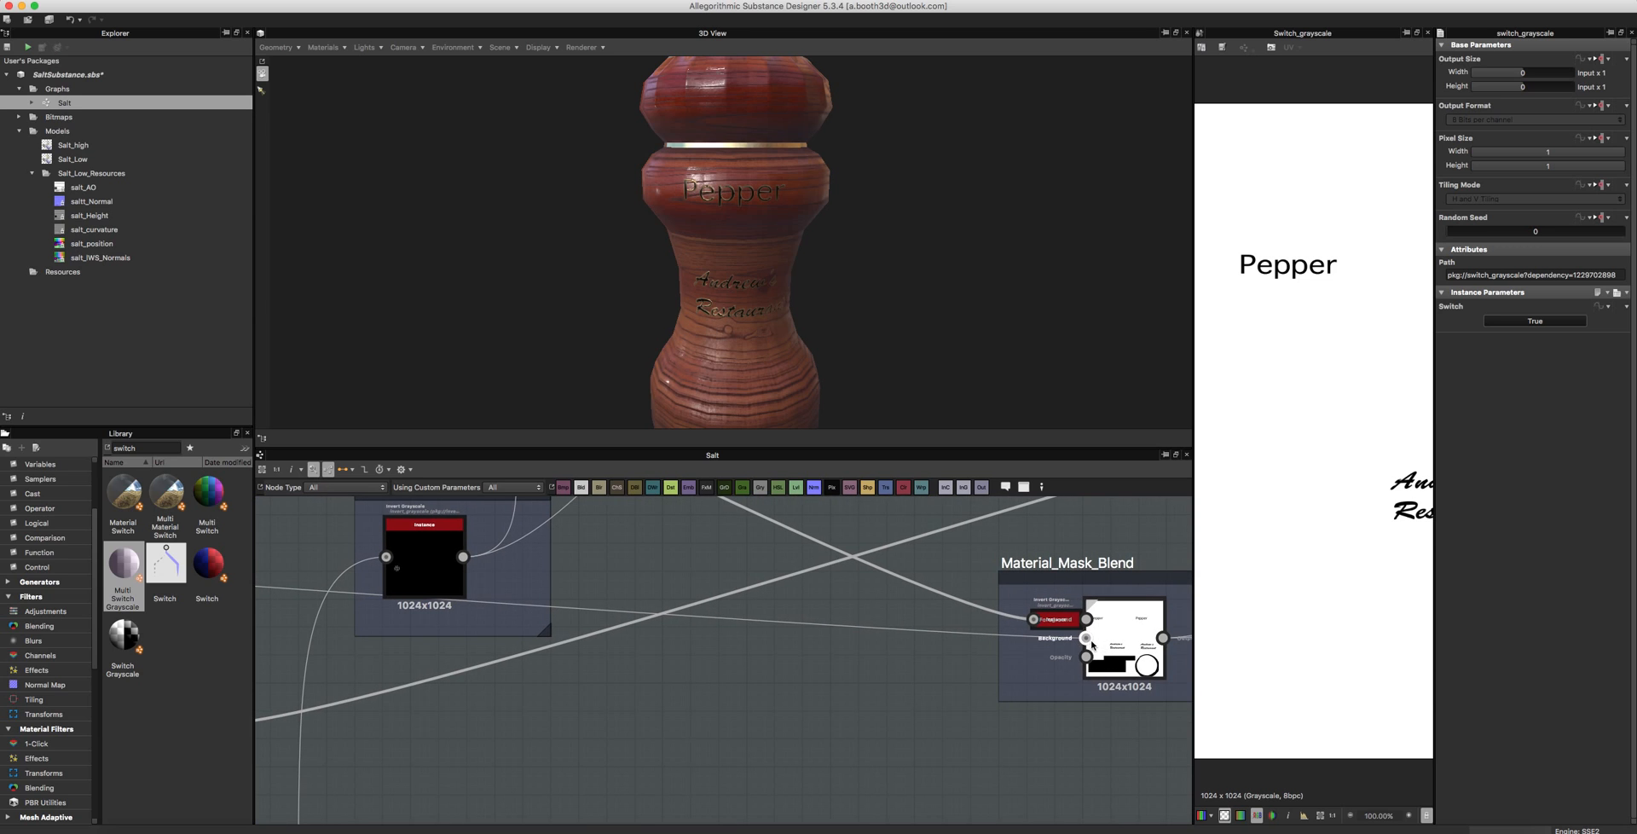
middle_drag(270, 622, 1241, 649)
click(548, 581)
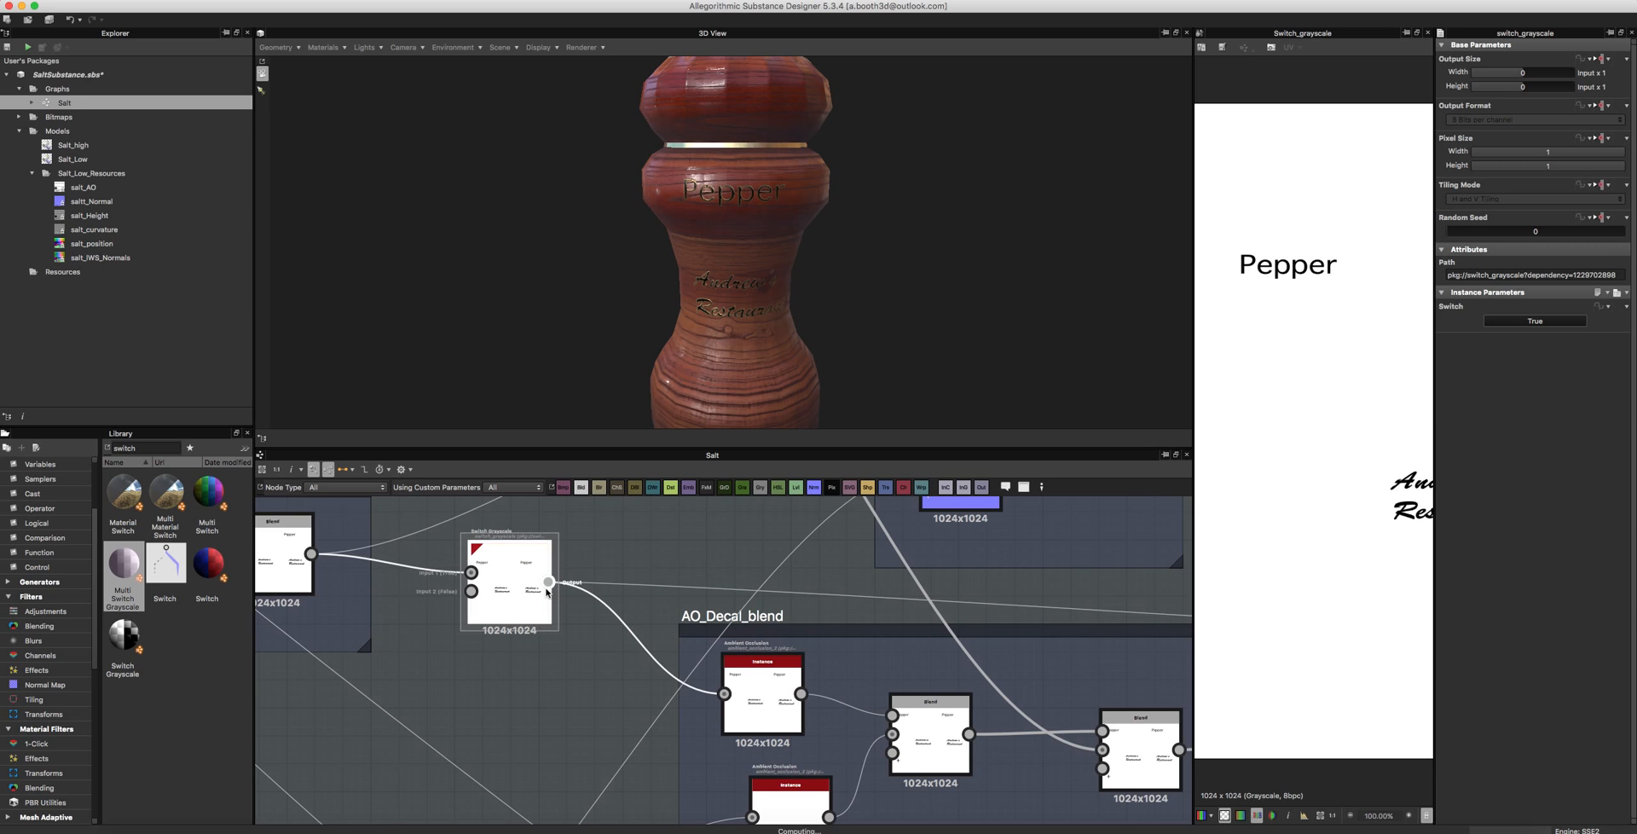
middle_drag(537, 631, 518, 791)
drag(529, 742, 740, 564)
middle_drag(734, 588, 700, 683)
click(849, 585)
middle_drag(519, 725, 923, 481)
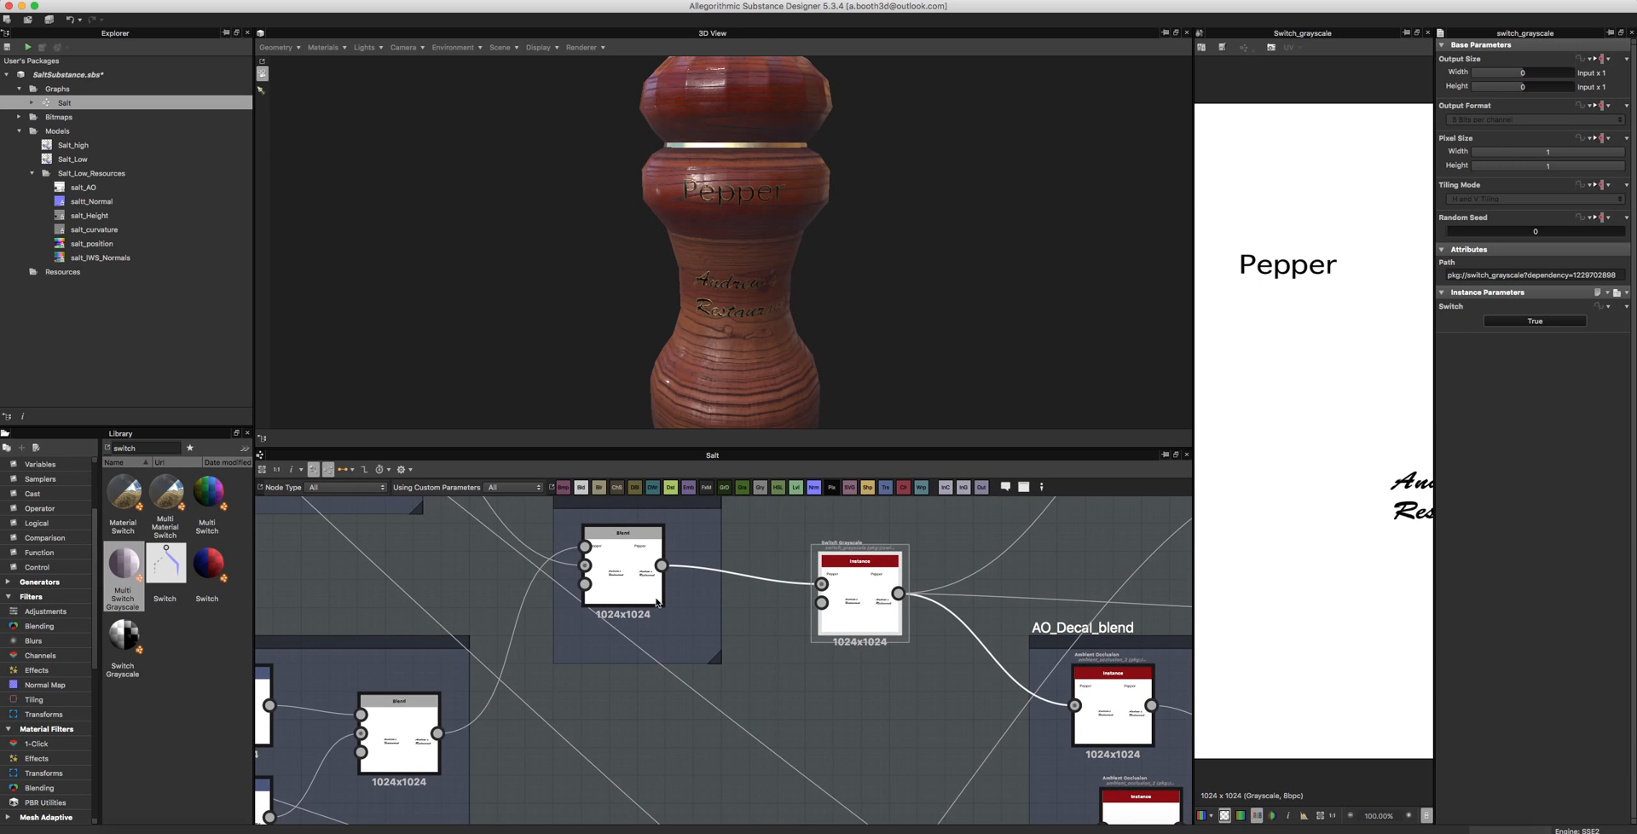
- Move the Typegraphy_Blend frame with its blend node slightly lower, beside the typegraphy_gen frame
click(1568, 320)
middle_drag(694, 654, 1051, 532)
scroll(780, 650, down, 2)
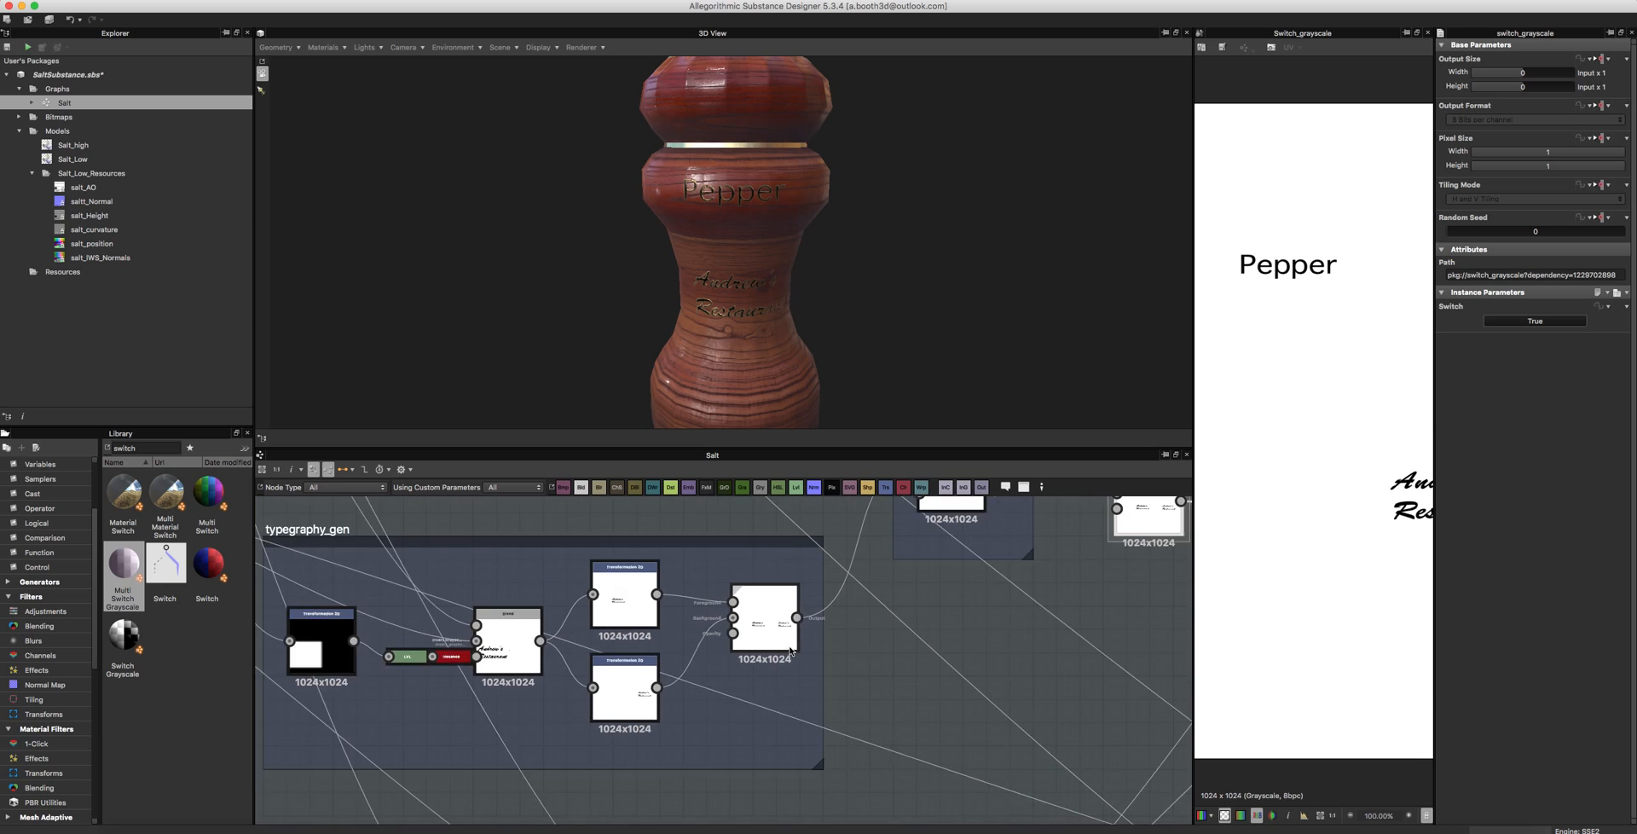
middle_drag(779, 651, 855, 687)
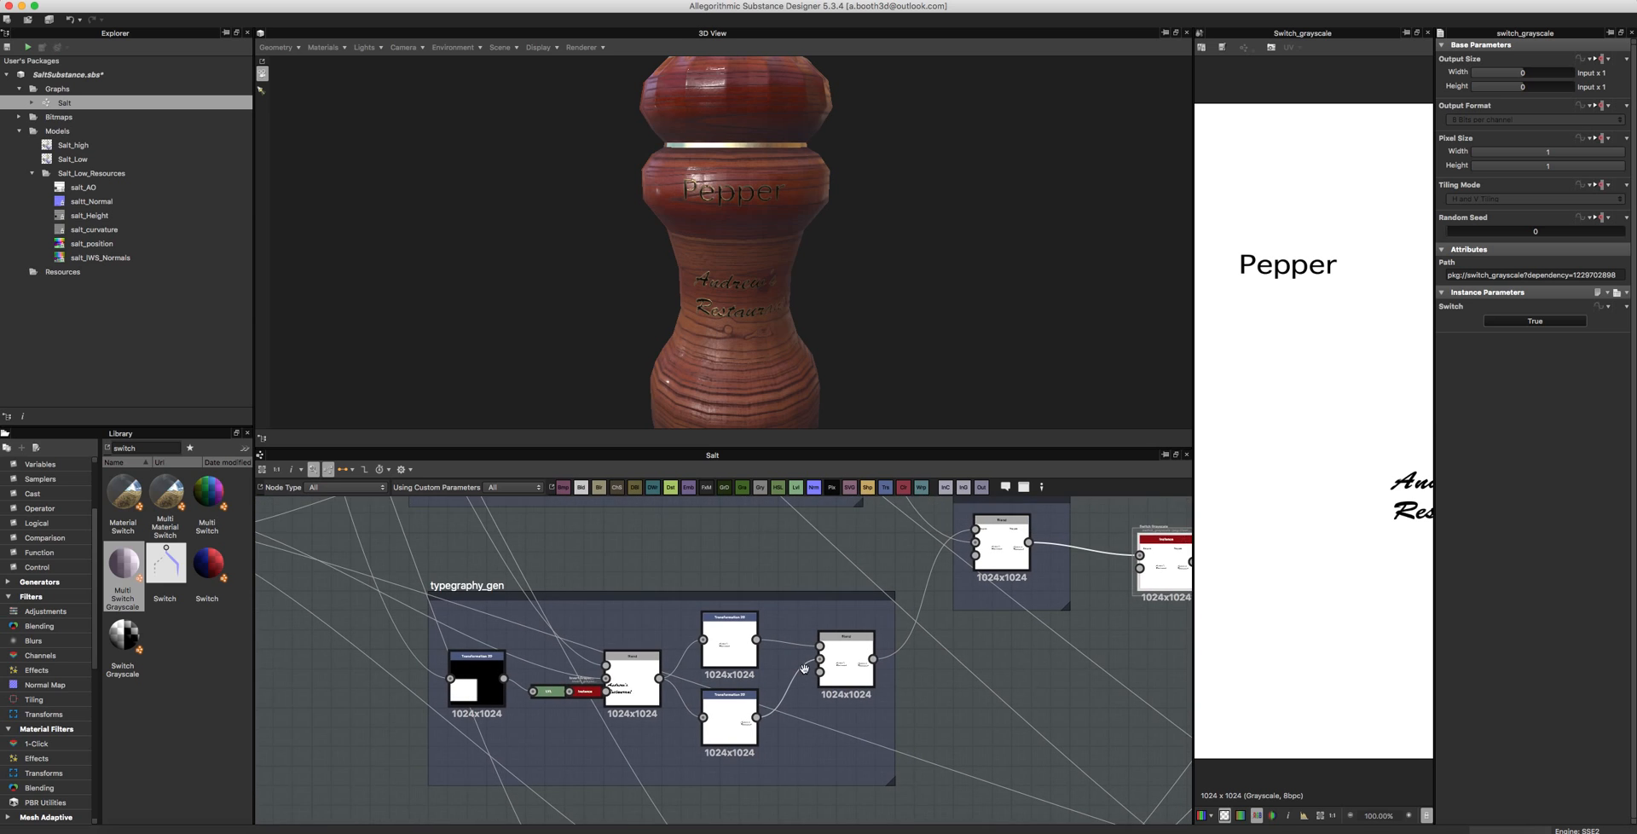
drag(998, 504, 1018, 544)
middle_drag(972, 589, 1010, 738)
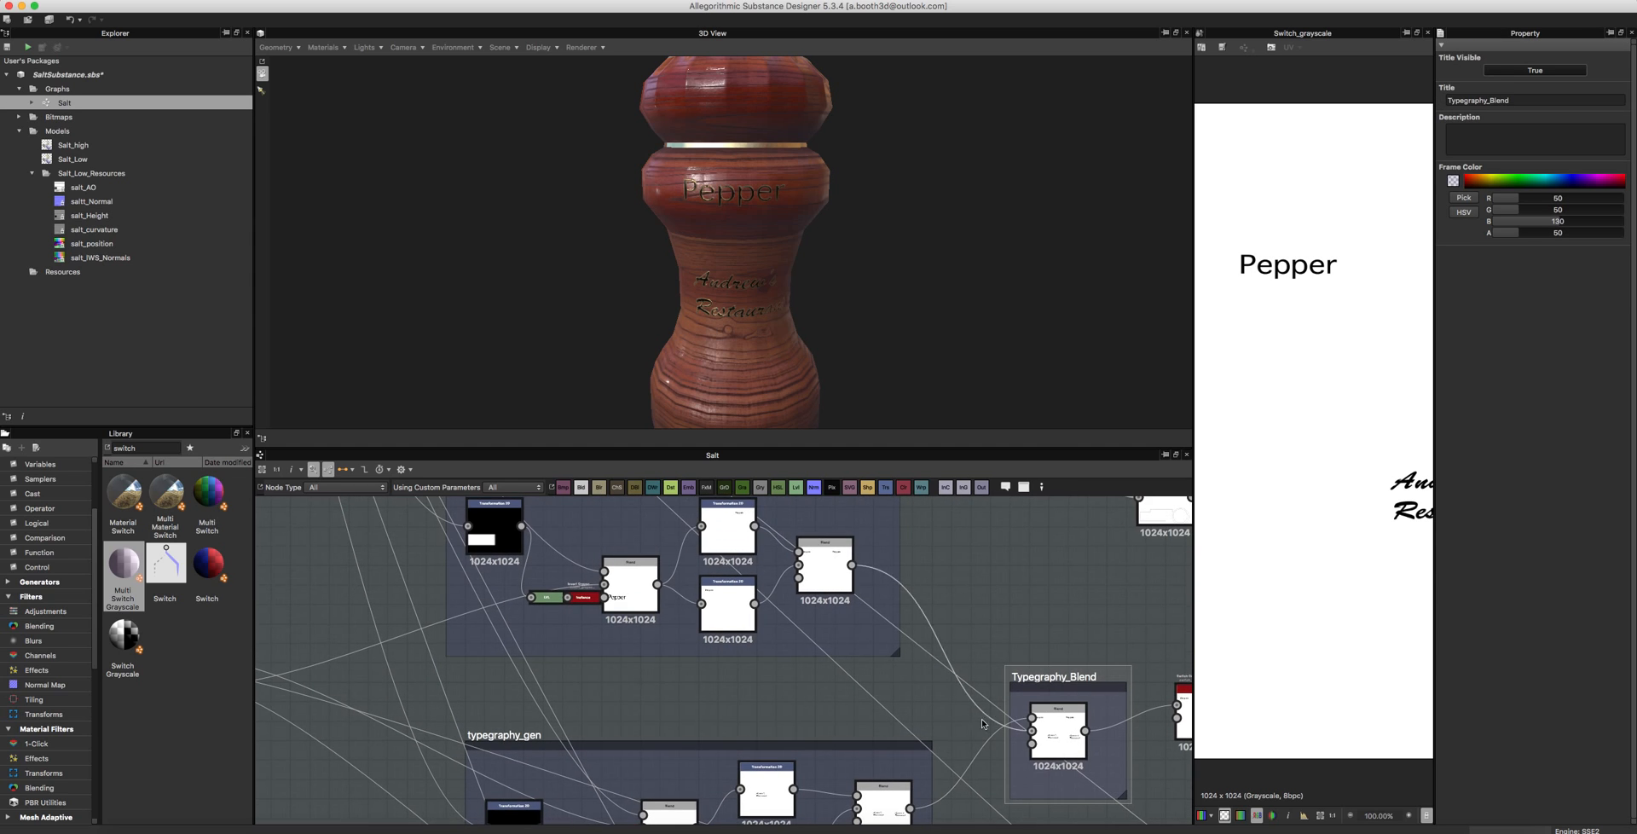
middle_drag(1029, 581, 973, 639)
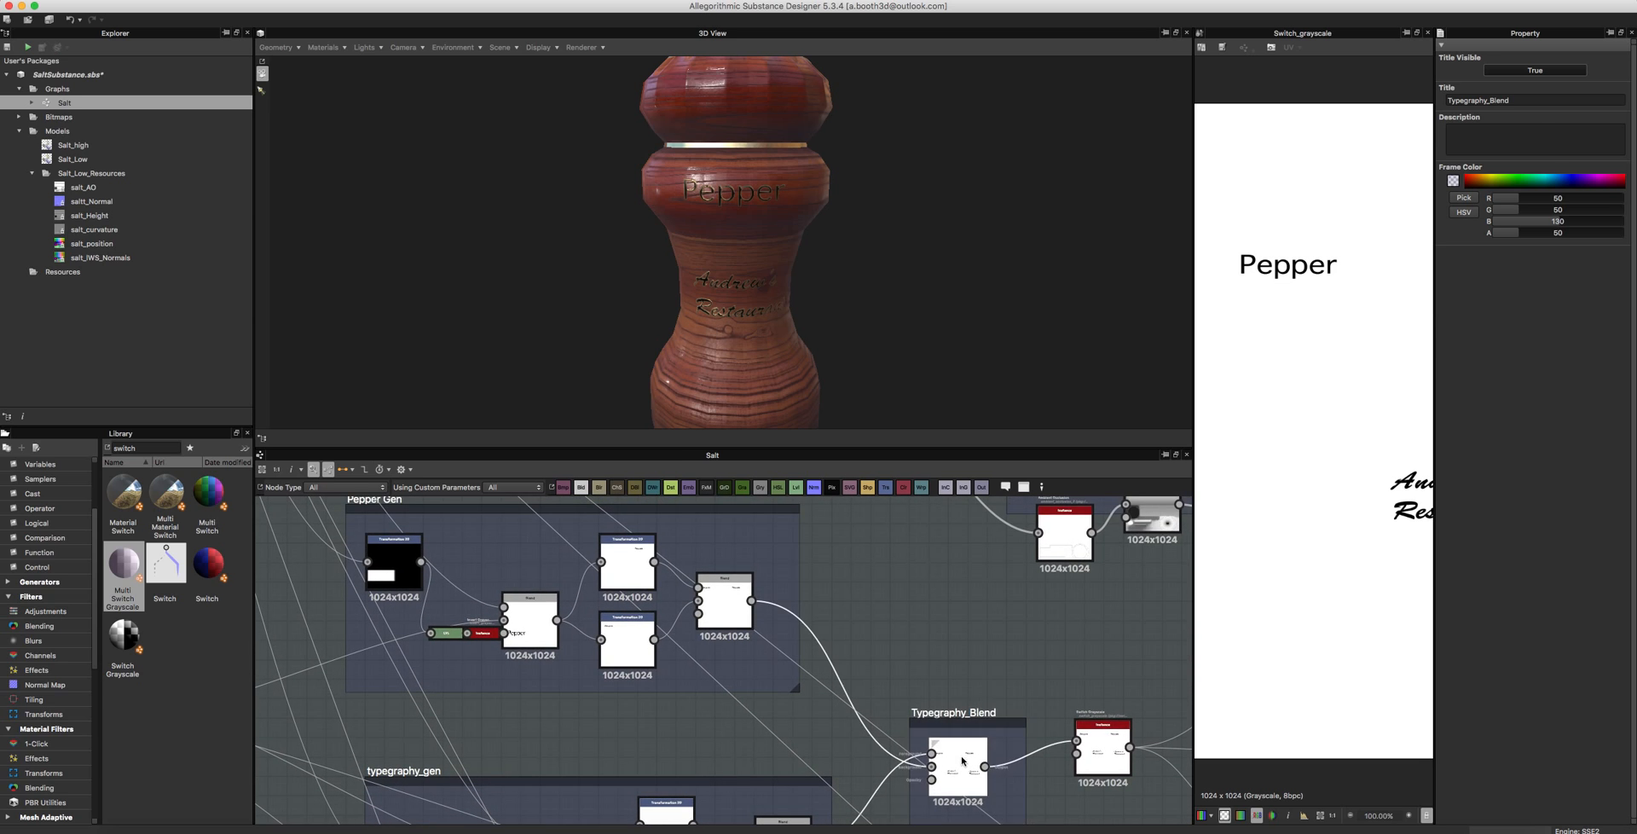
- Shift the blend node slightly inside the Typegraphy_Blend frame and paste a copy of that frame into the graph
click(966, 740)
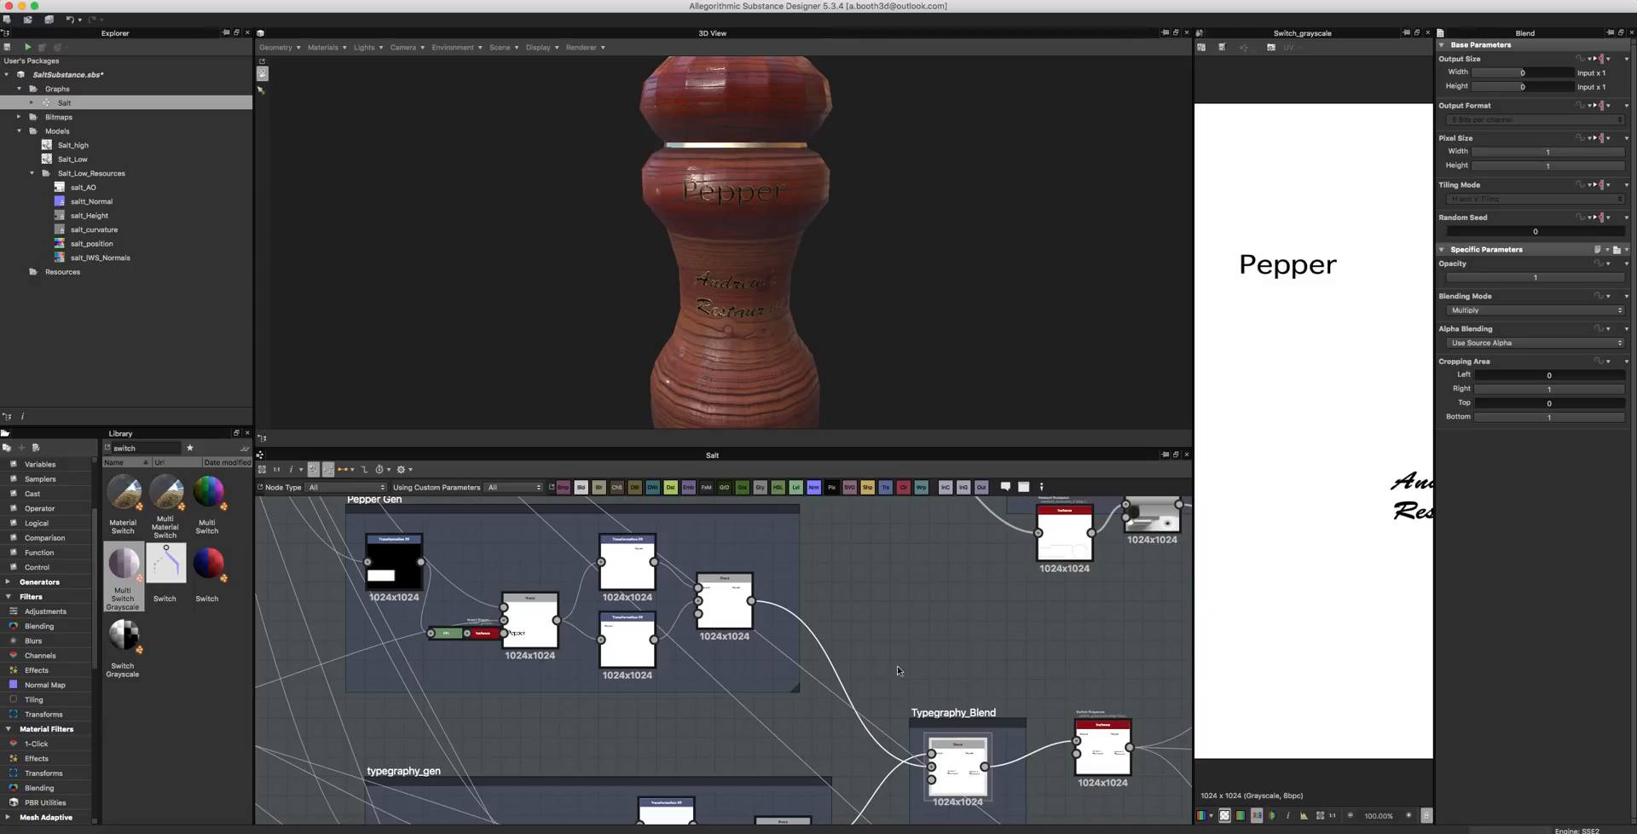
drag(964, 753, 975, 762)
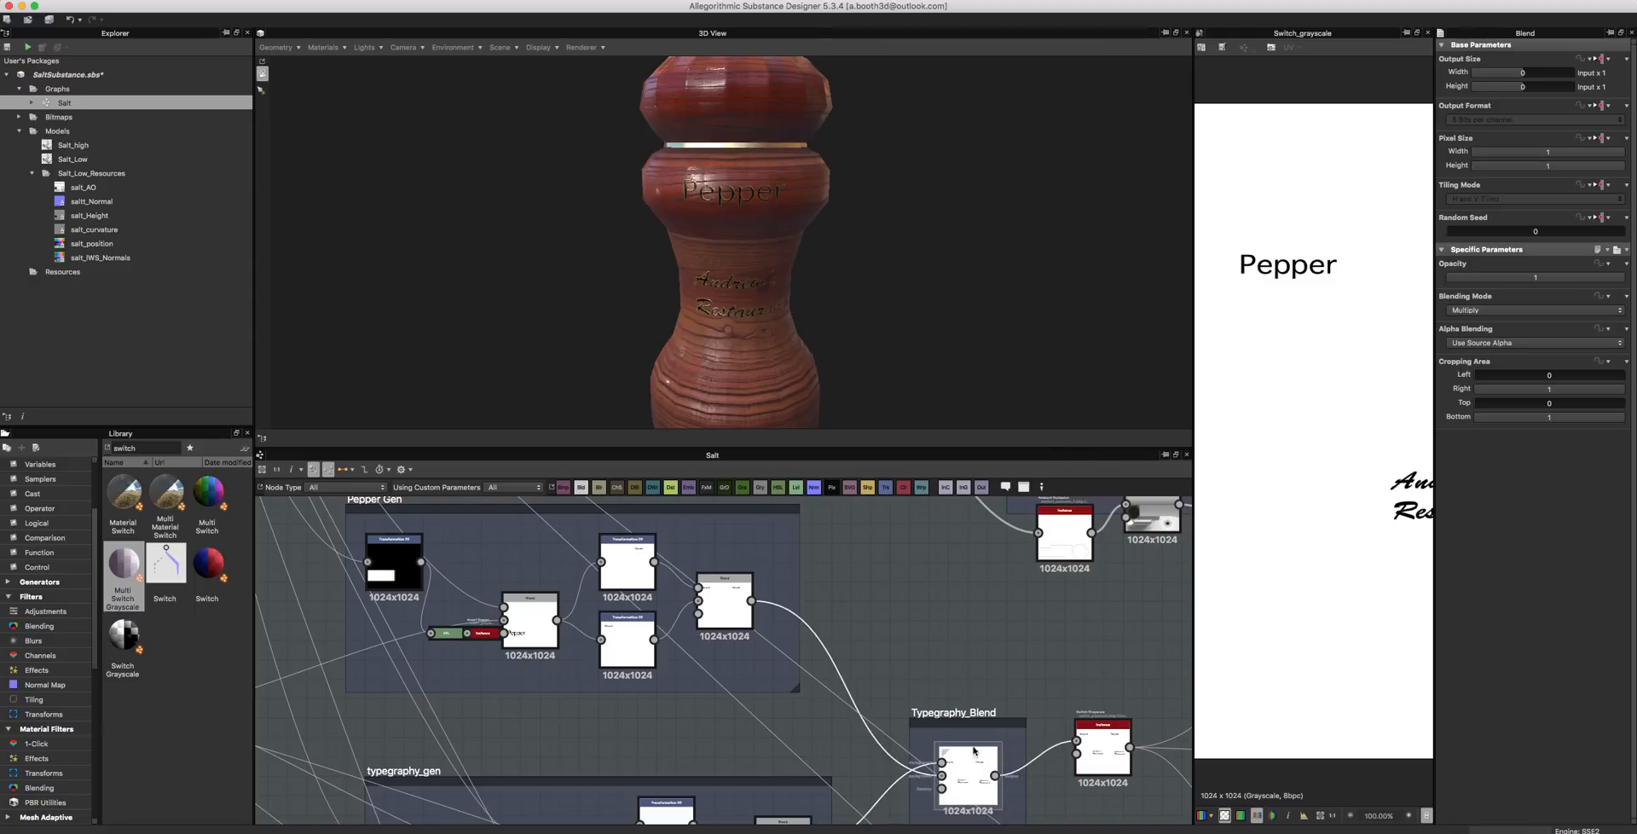
click(962, 721)
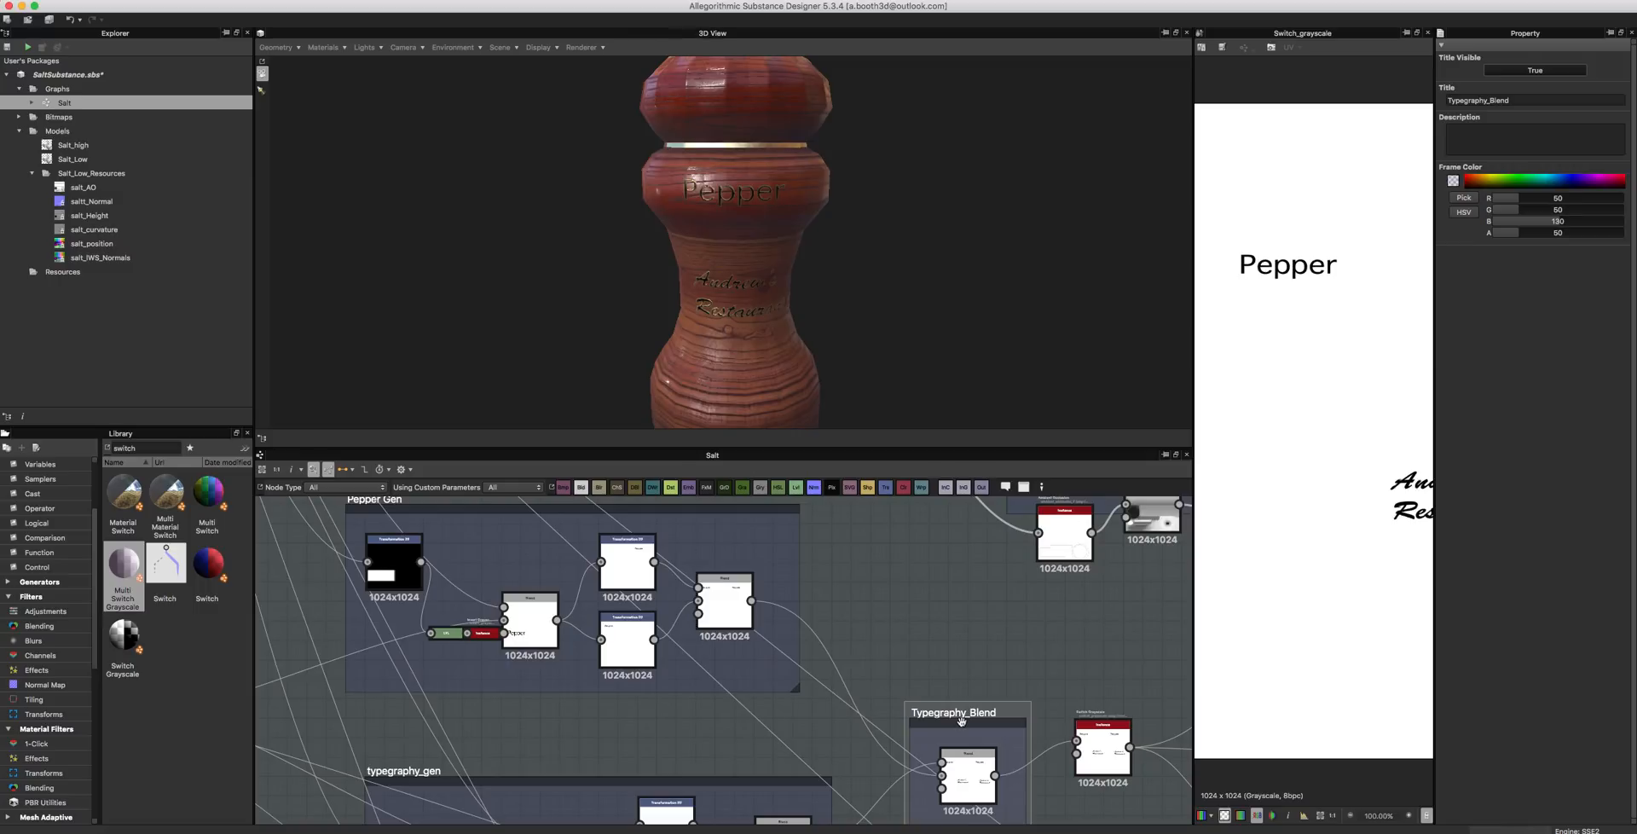
key(super+v)
click(854, 671)
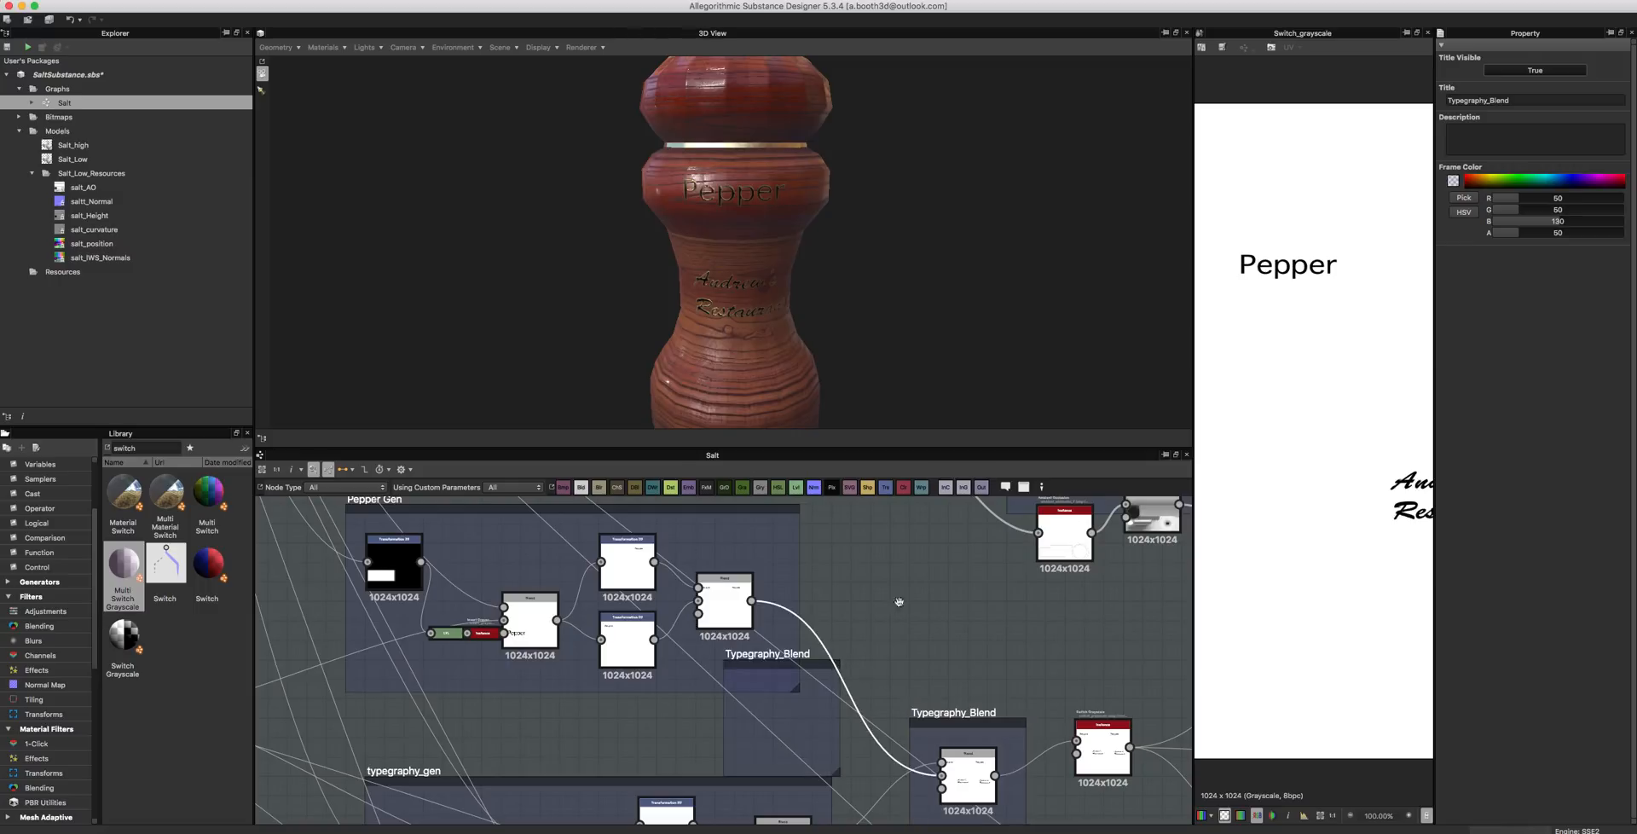
- Reshape the pasted Typegraphy_Blend frame into a small box above the original one, and resize the Pepper Gen frame around its nodes
drag(758, 662, 769, 622)
click(714, 701)
drag(848, 735, 1058, 672)
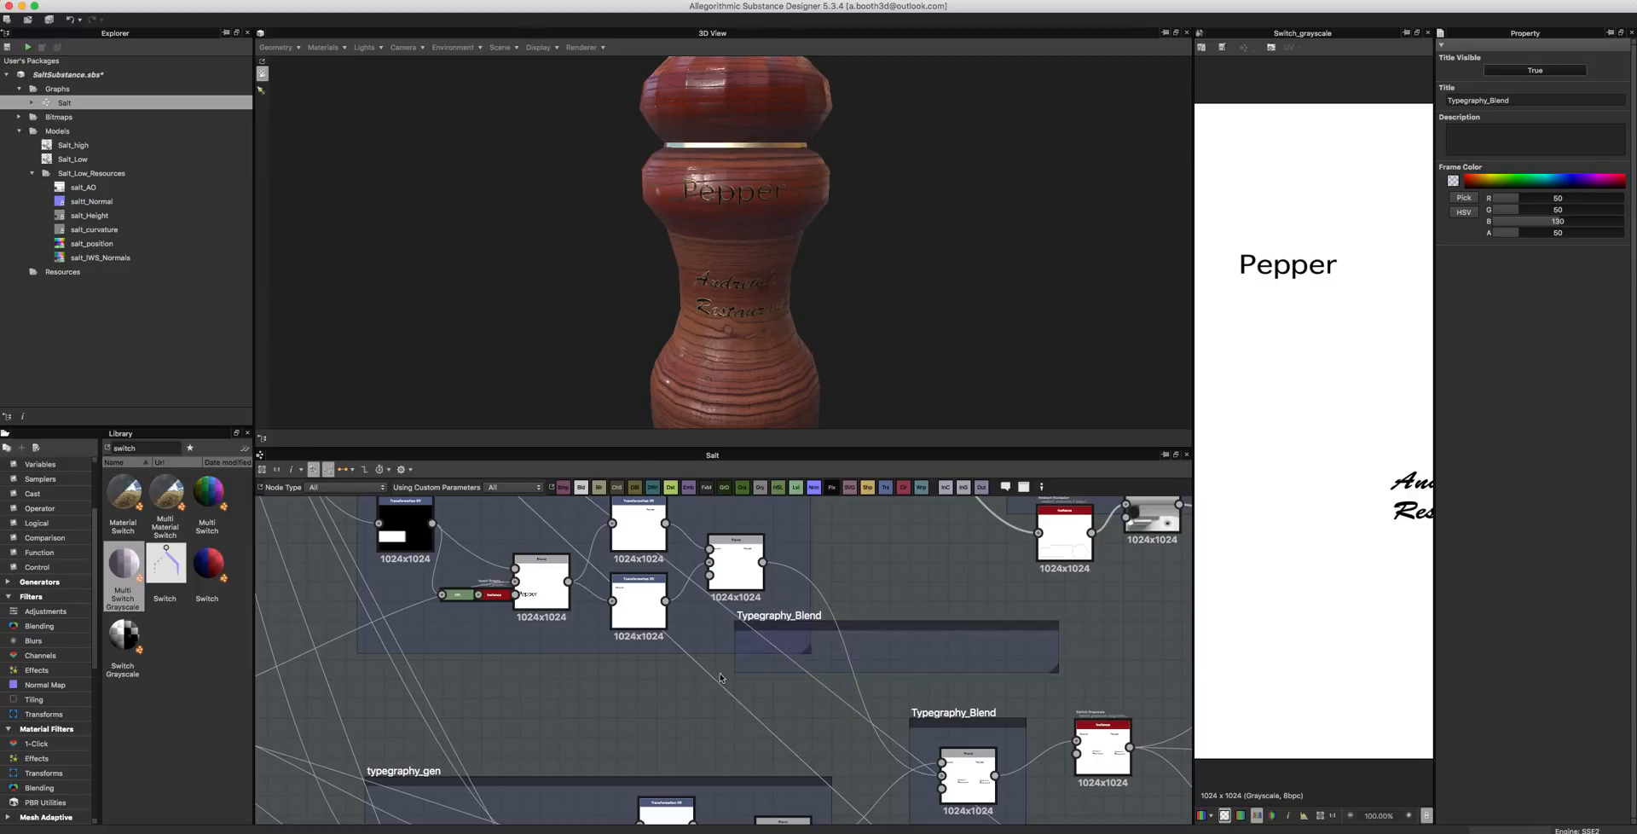
click(783, 625)
drag(809, 647, 770, 604)
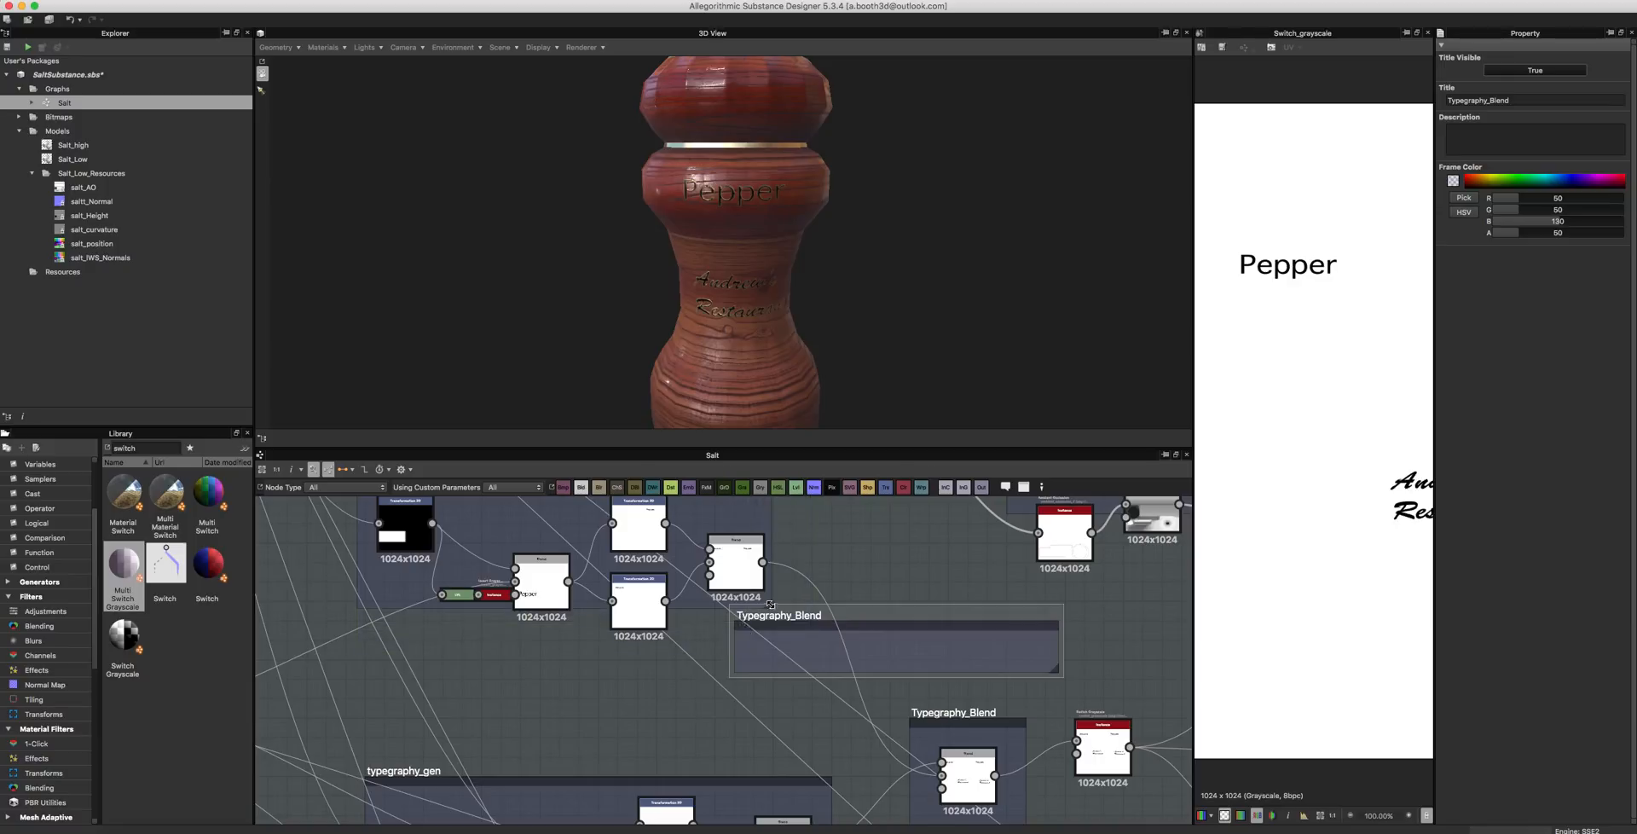
drag(923, 623, 1031, 602)
drag(1163, 650, 972, 690)
drag(764, 608, 783, 680)
- Paste a copy of the blend node into the new Typegraphy_Blend frame, wiring it to the Switch Grayscale's first input and the original to the second
click(968, 774)
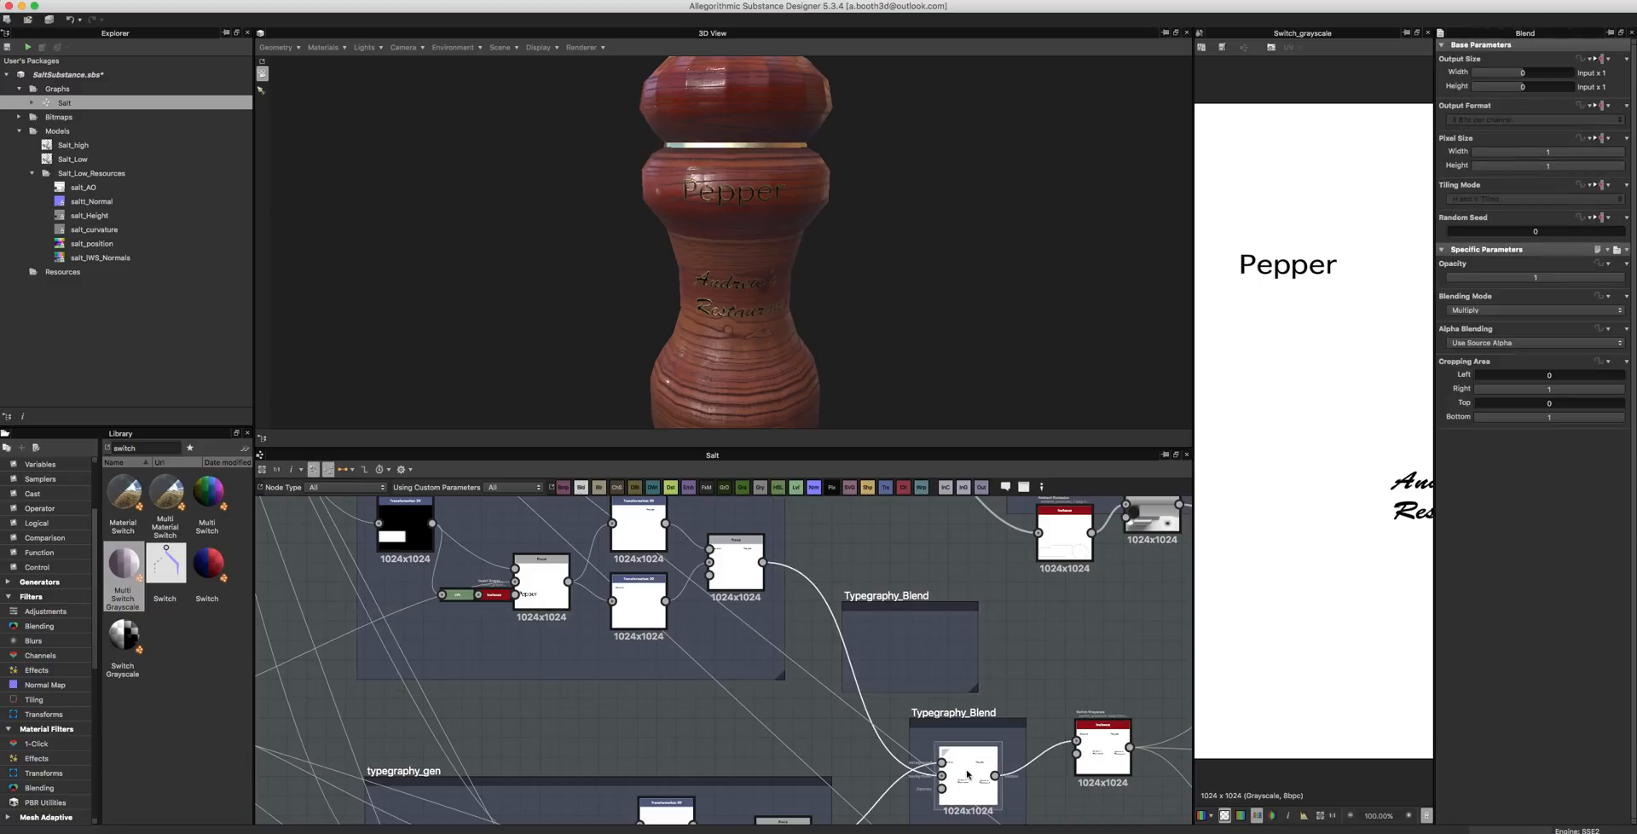
key(super+c)
key(super+v)
drag(725, 664, 1076, 741)
drag(995, 775, 1088, 757)
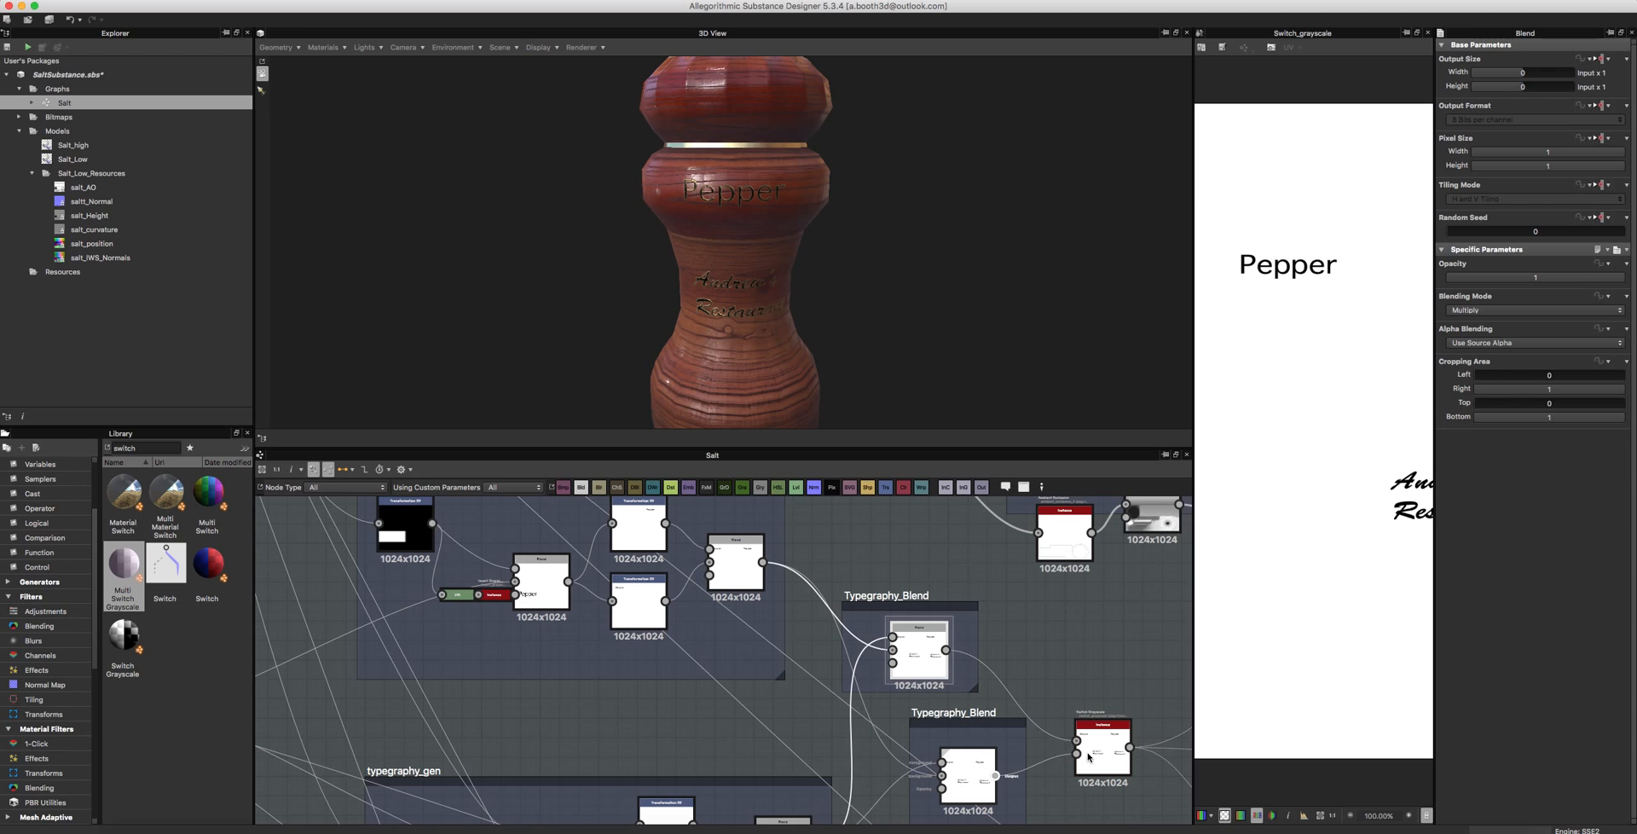
- Examine how the typegraphy_gen and Pepper Gen outputs reach the two Typegraphy_Blend nodes and the Switch Grayscale
drag(774, 708, 750, 631)
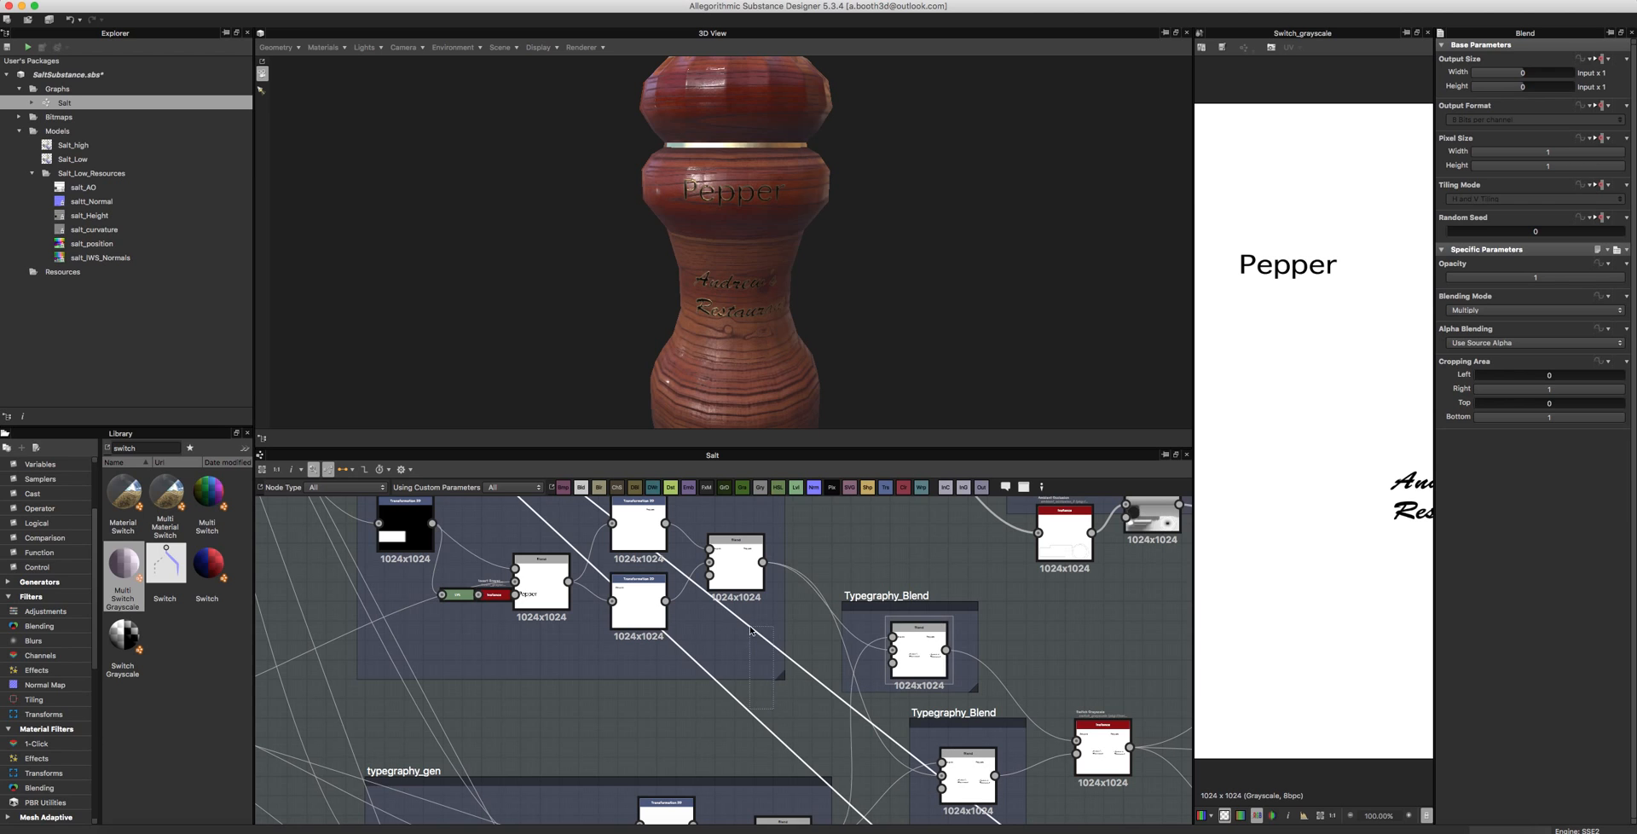
scroll(754, 716, down, 5)
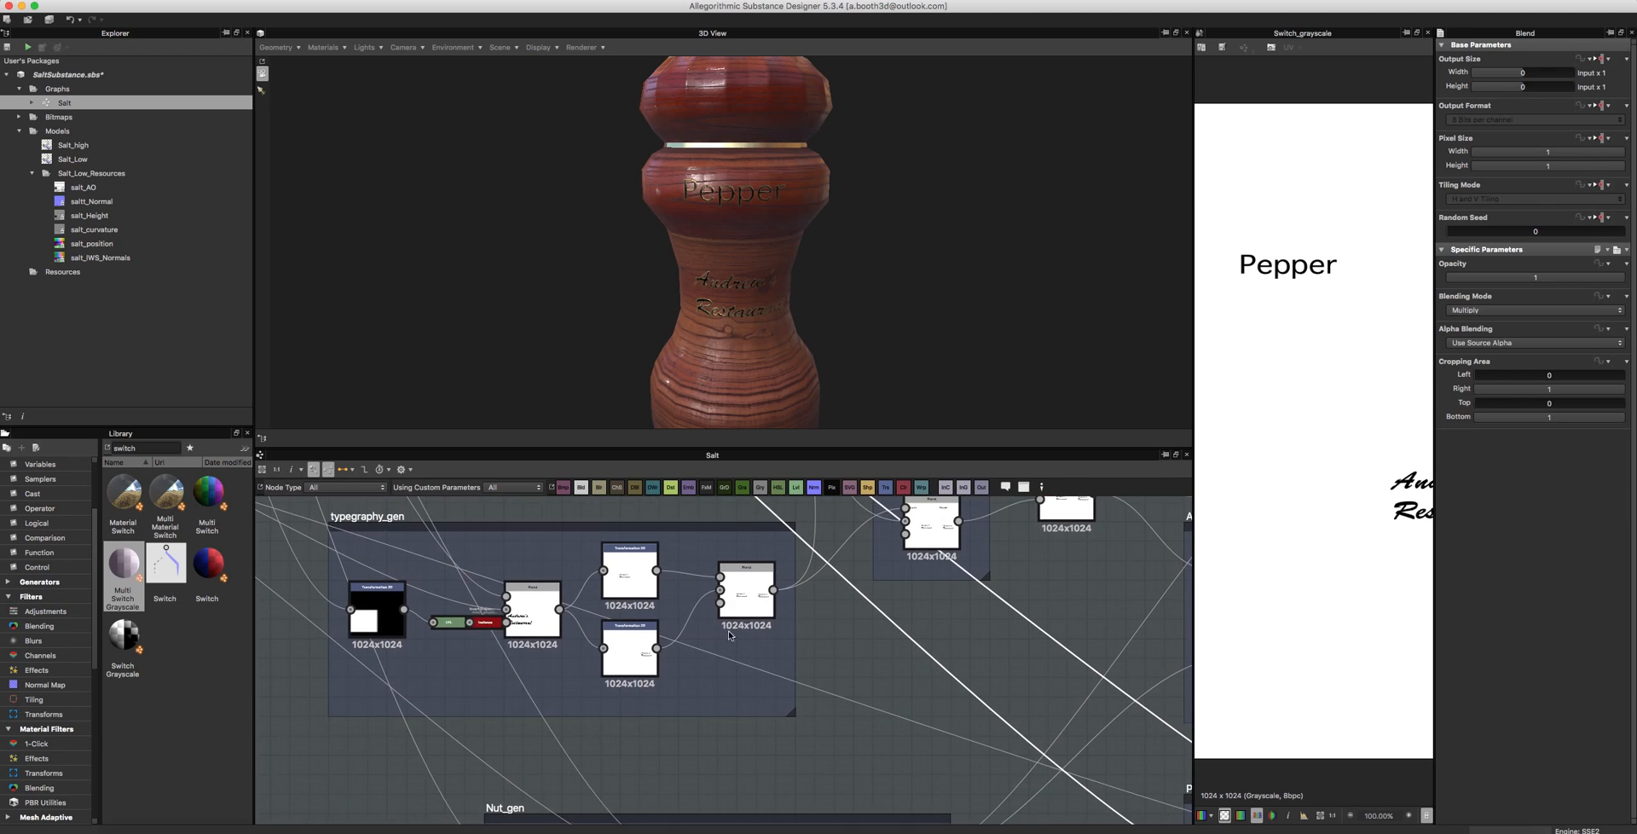
click(736, 529)
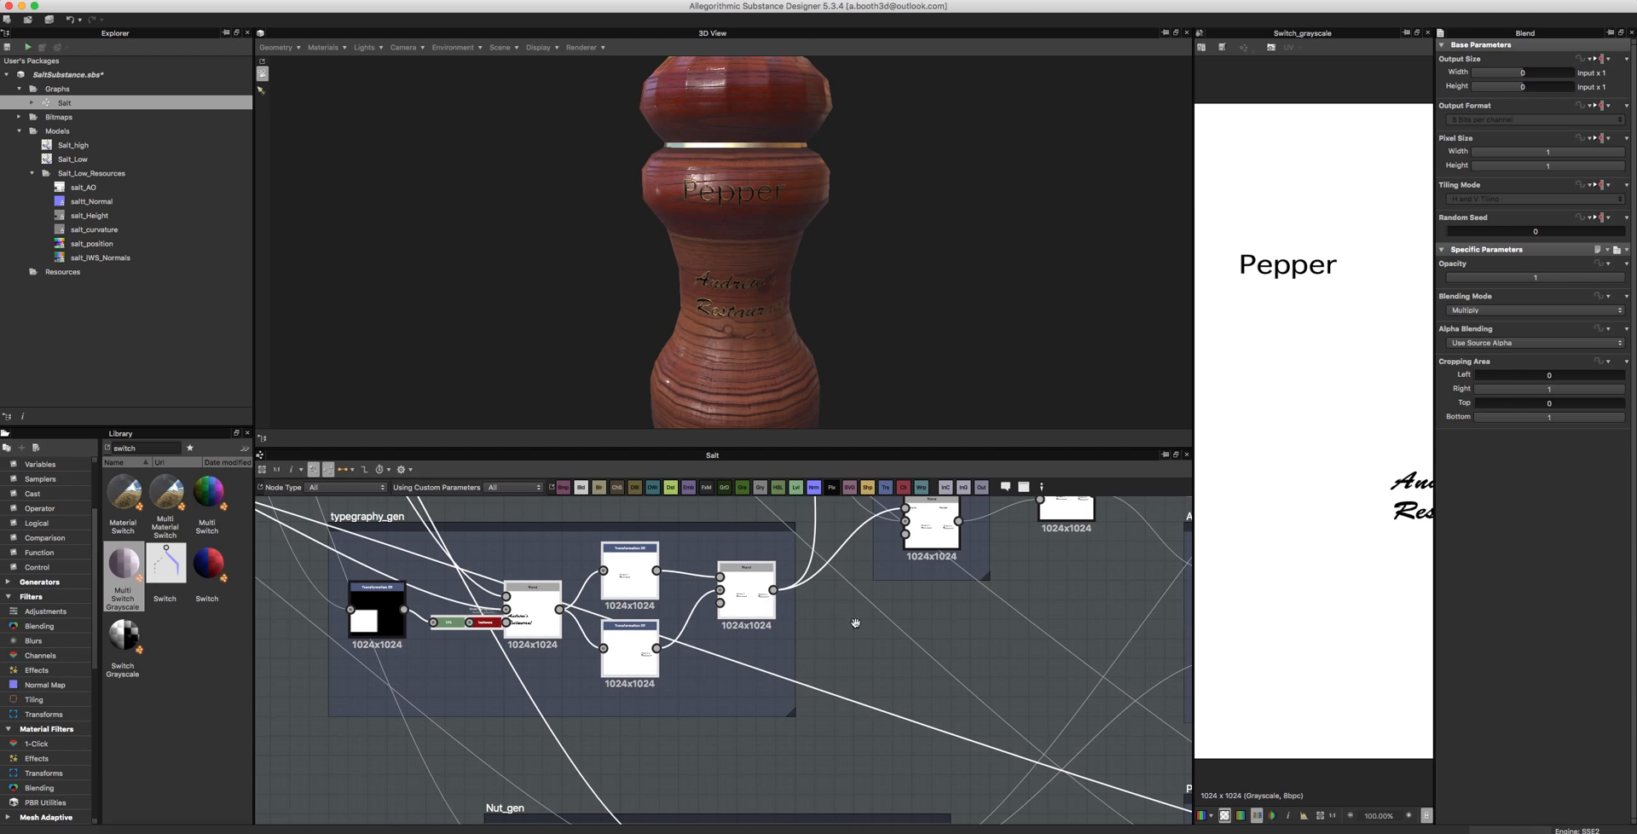
middle_drag(855, 623, 826, 743)
middle_drag(798, 669, 826, 707)
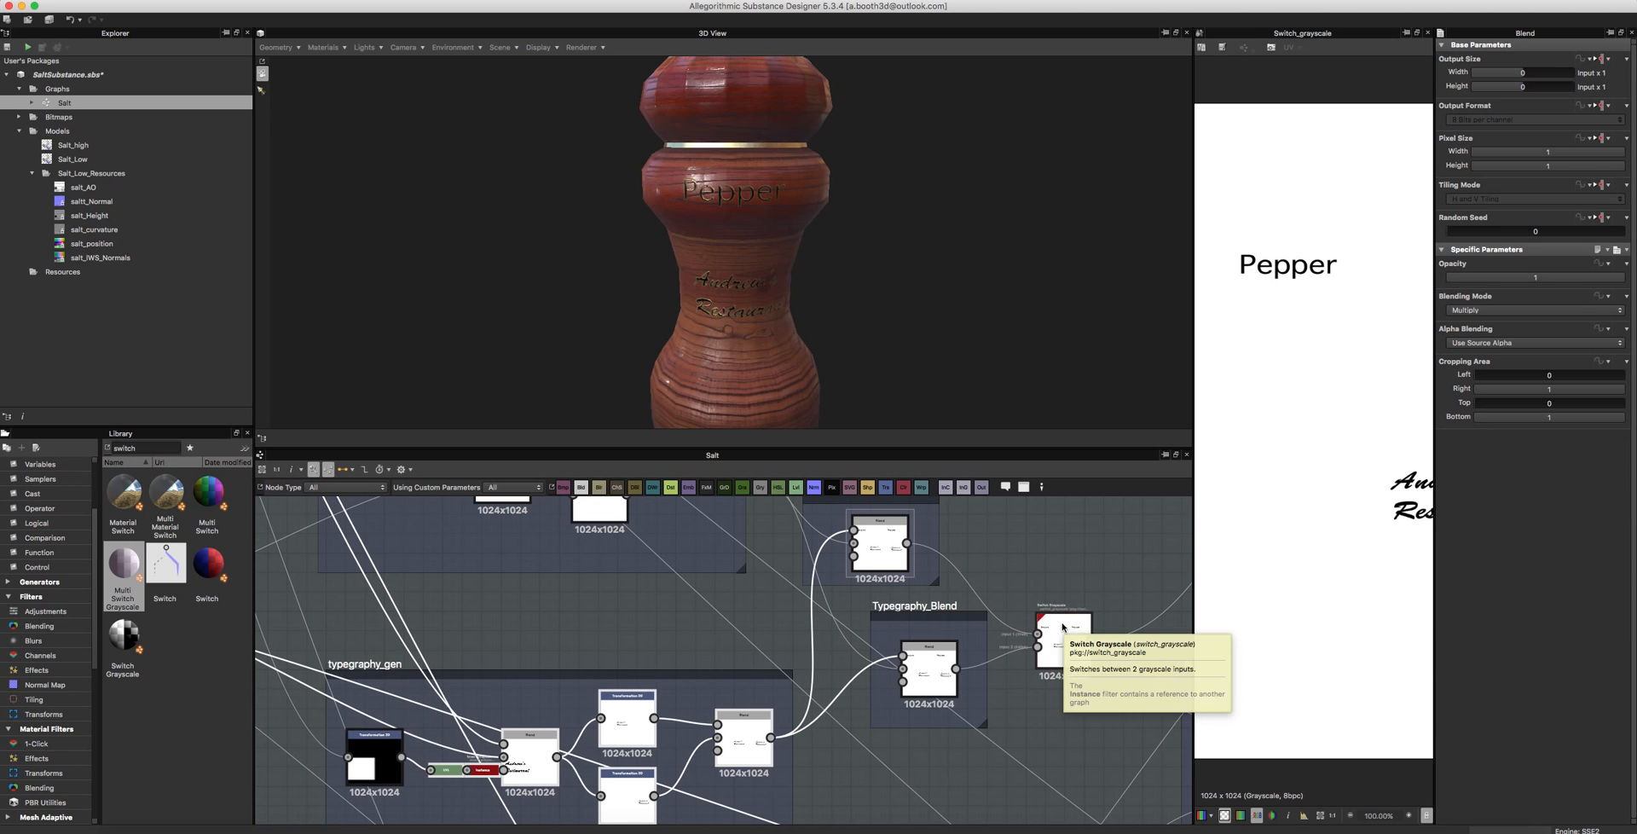
scroll(1058, 639, up, 2)
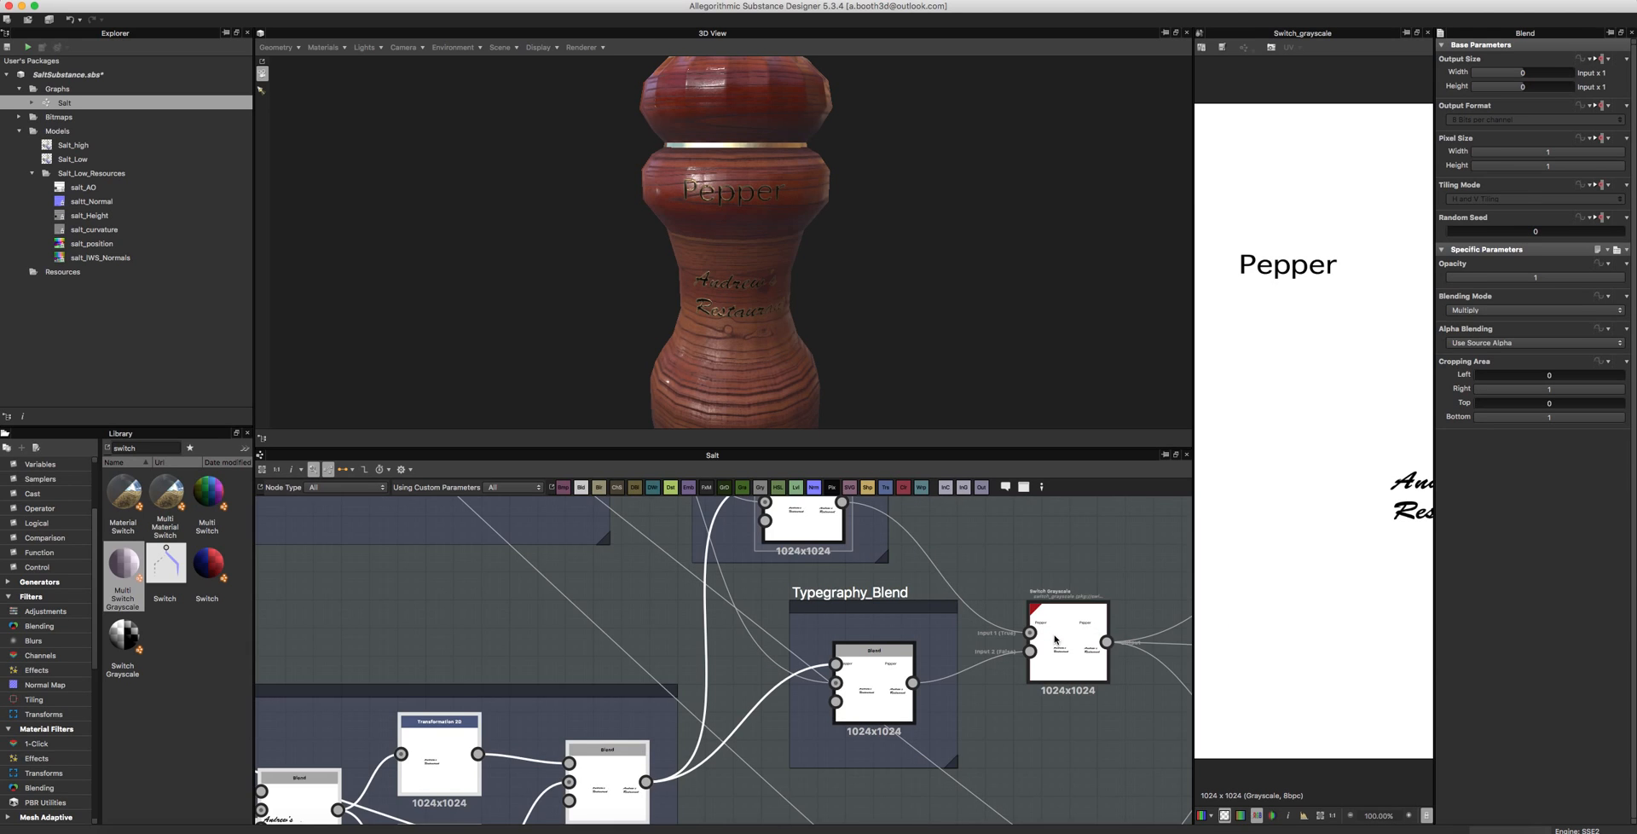
scroll(1055, 639, down, 2)
middle_drag(961, 608, 1199, 771)
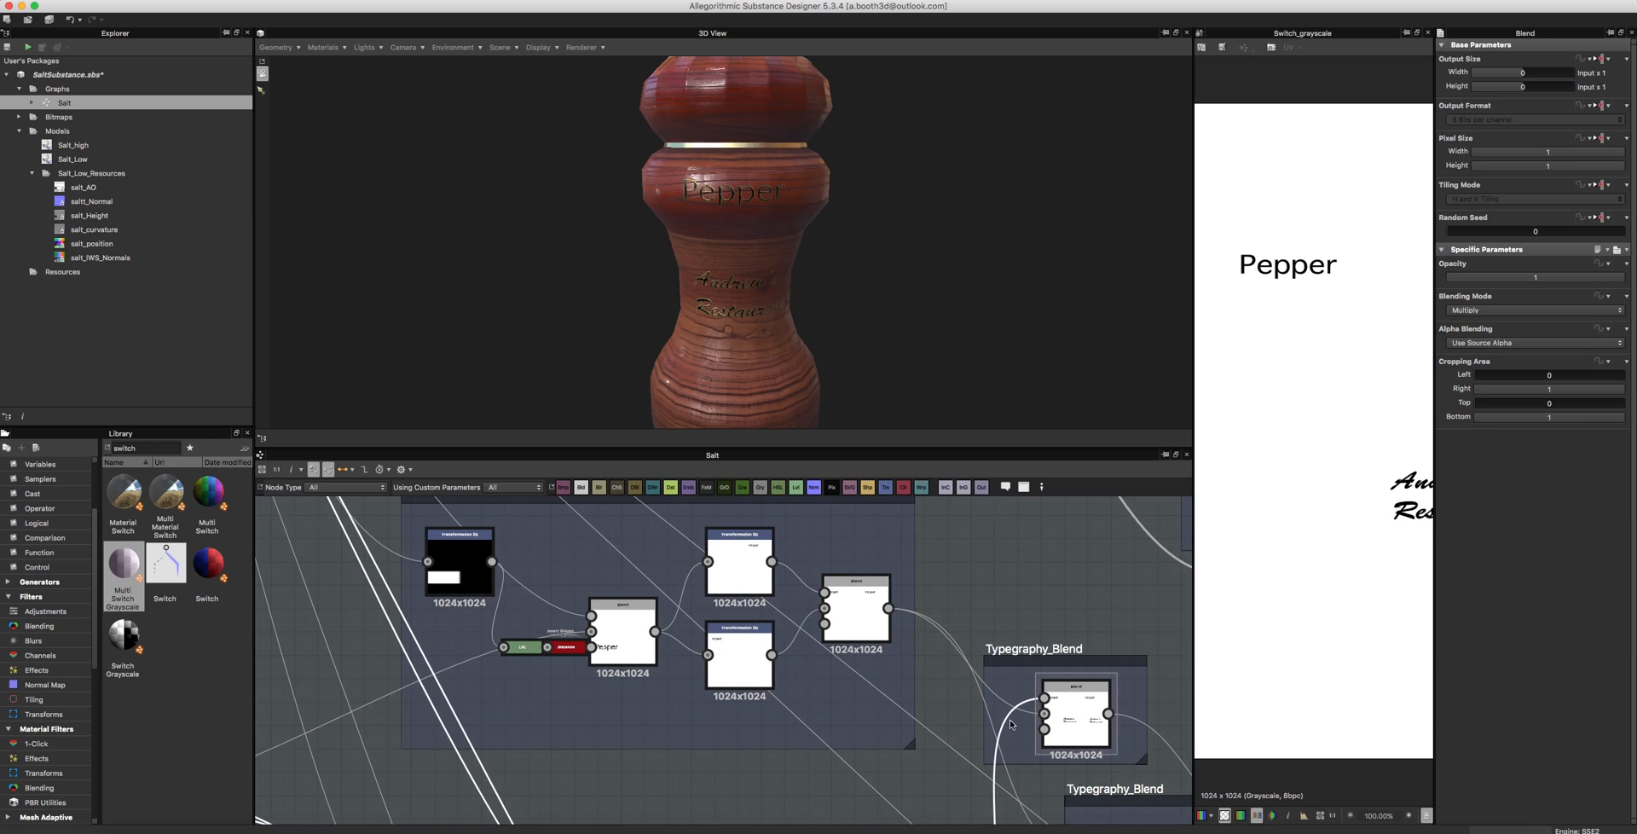
drag(891, 687, 428, 540)
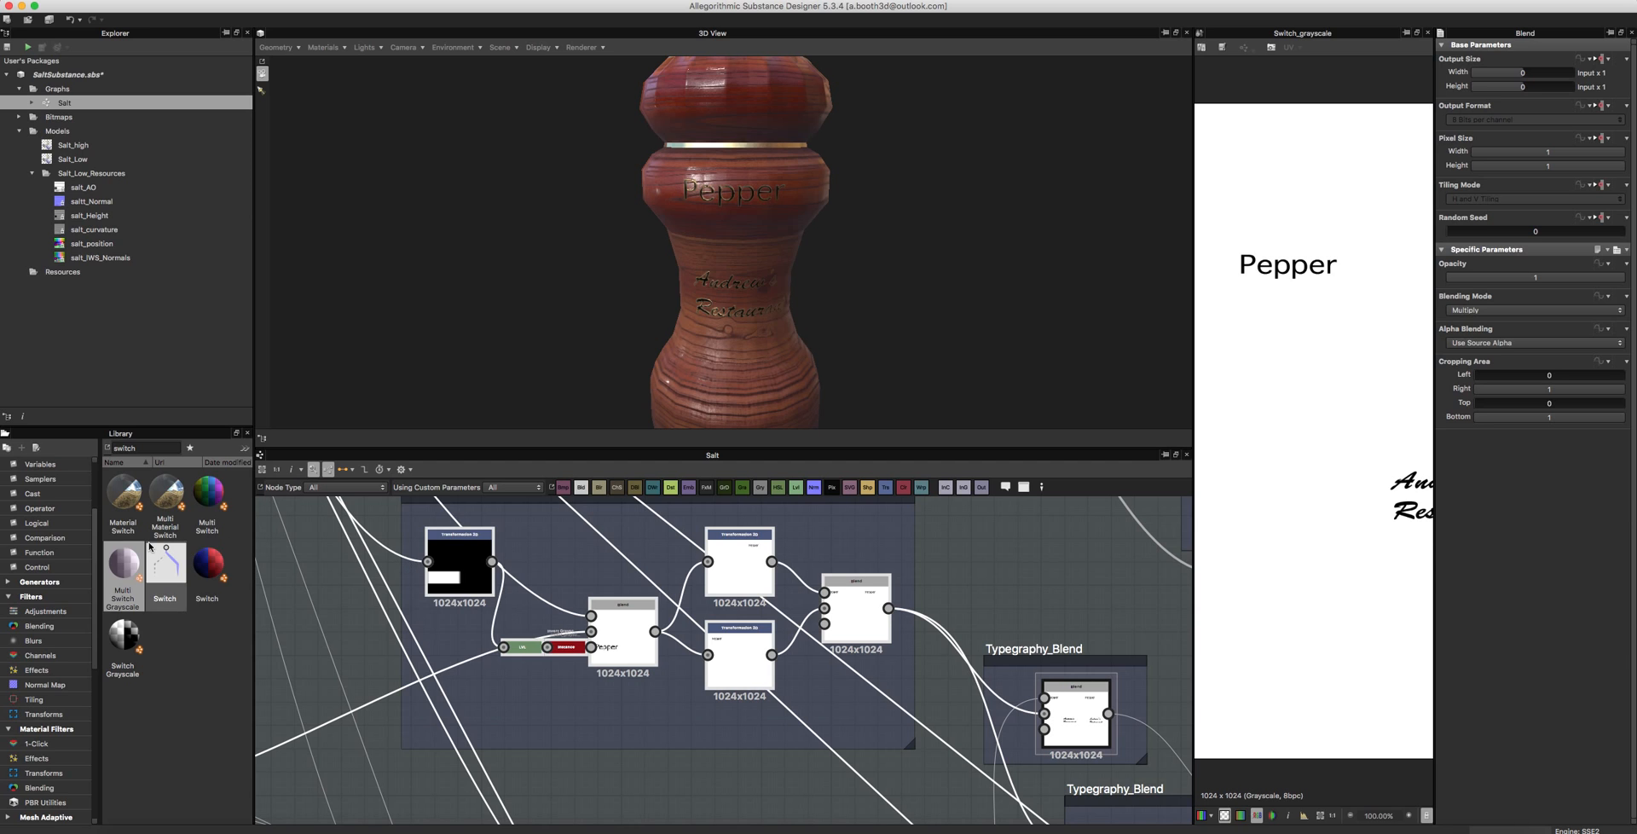
key(super+d)
scroll(690, 658, down, 1)
middle_drag(677, 658, 646, 493)
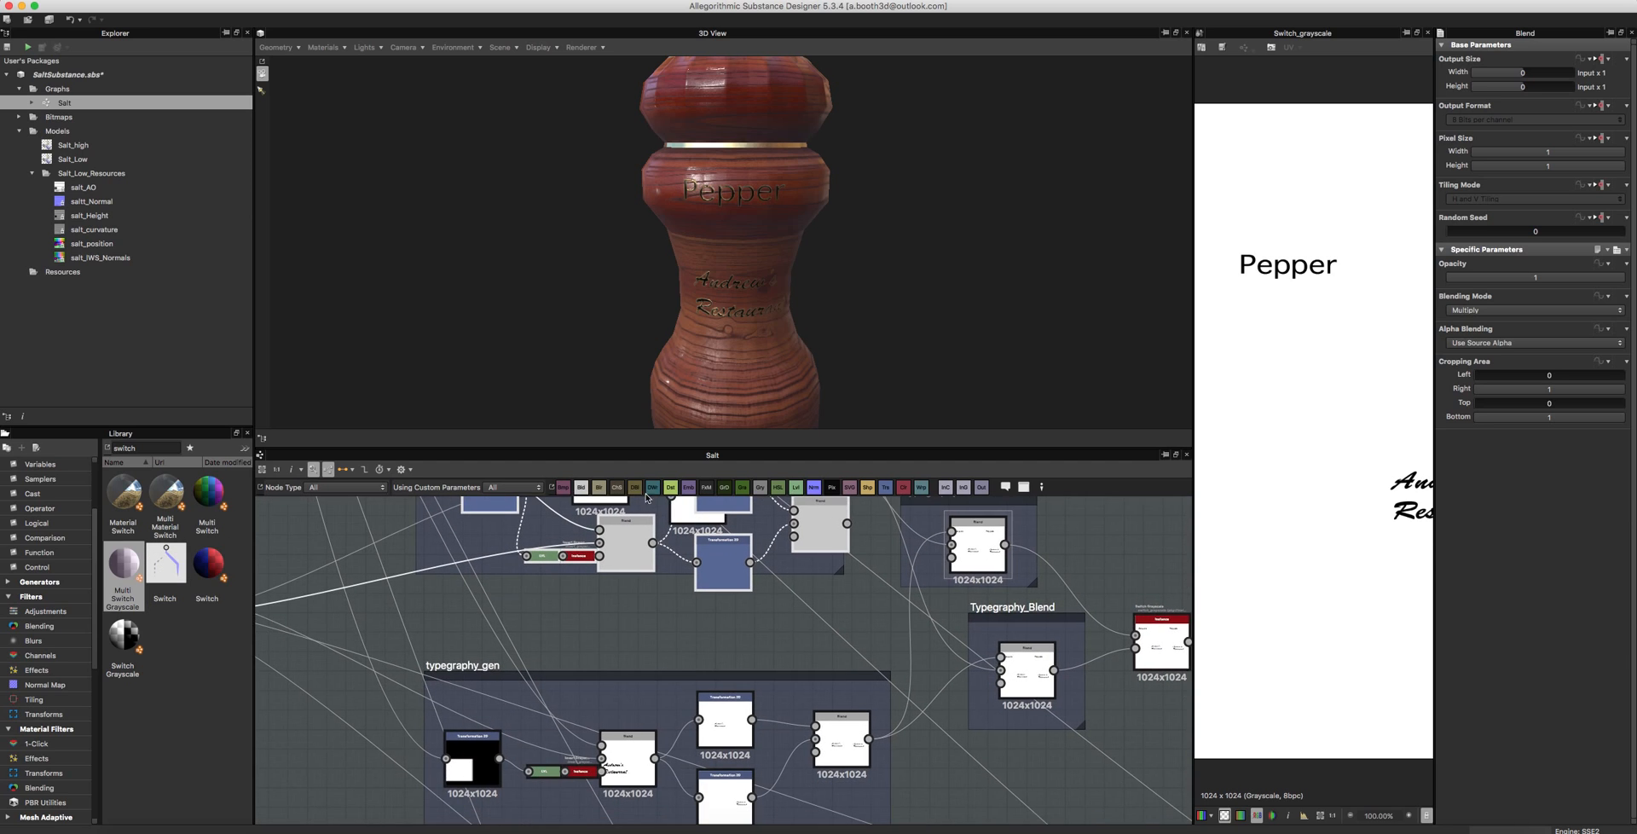
key(Delete)
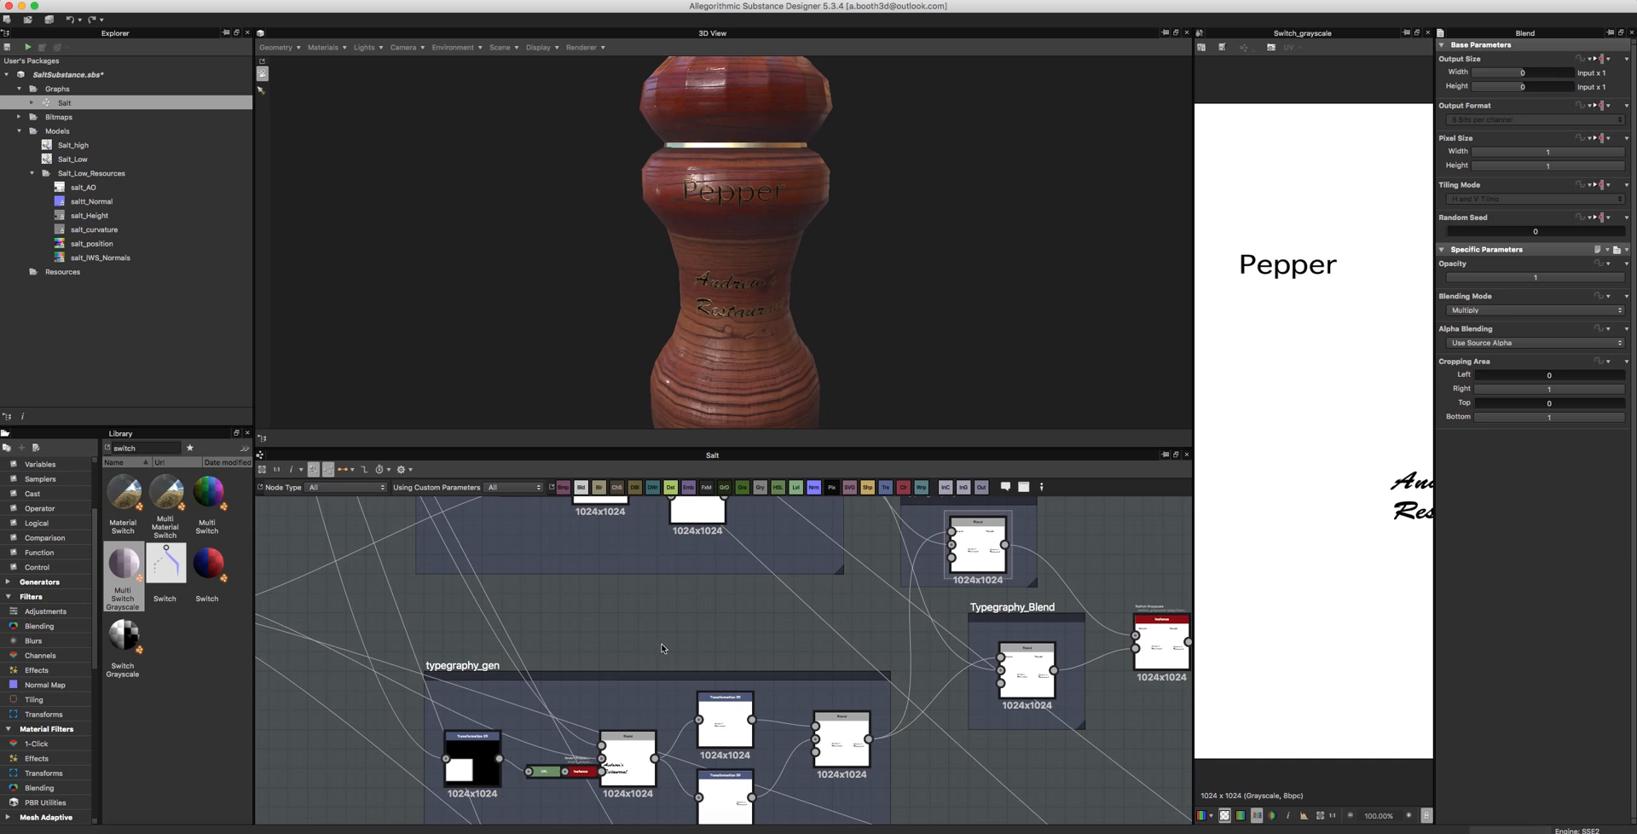
- Move the Nut_gen frame down and left, and lower the typegraphy_gen frame to free space beneath Pepper Gen
middle_drag(695, 674, 290, 653)
scroll(688, 644, down, 2)
middle_drag(687, 643, 1096, 471)
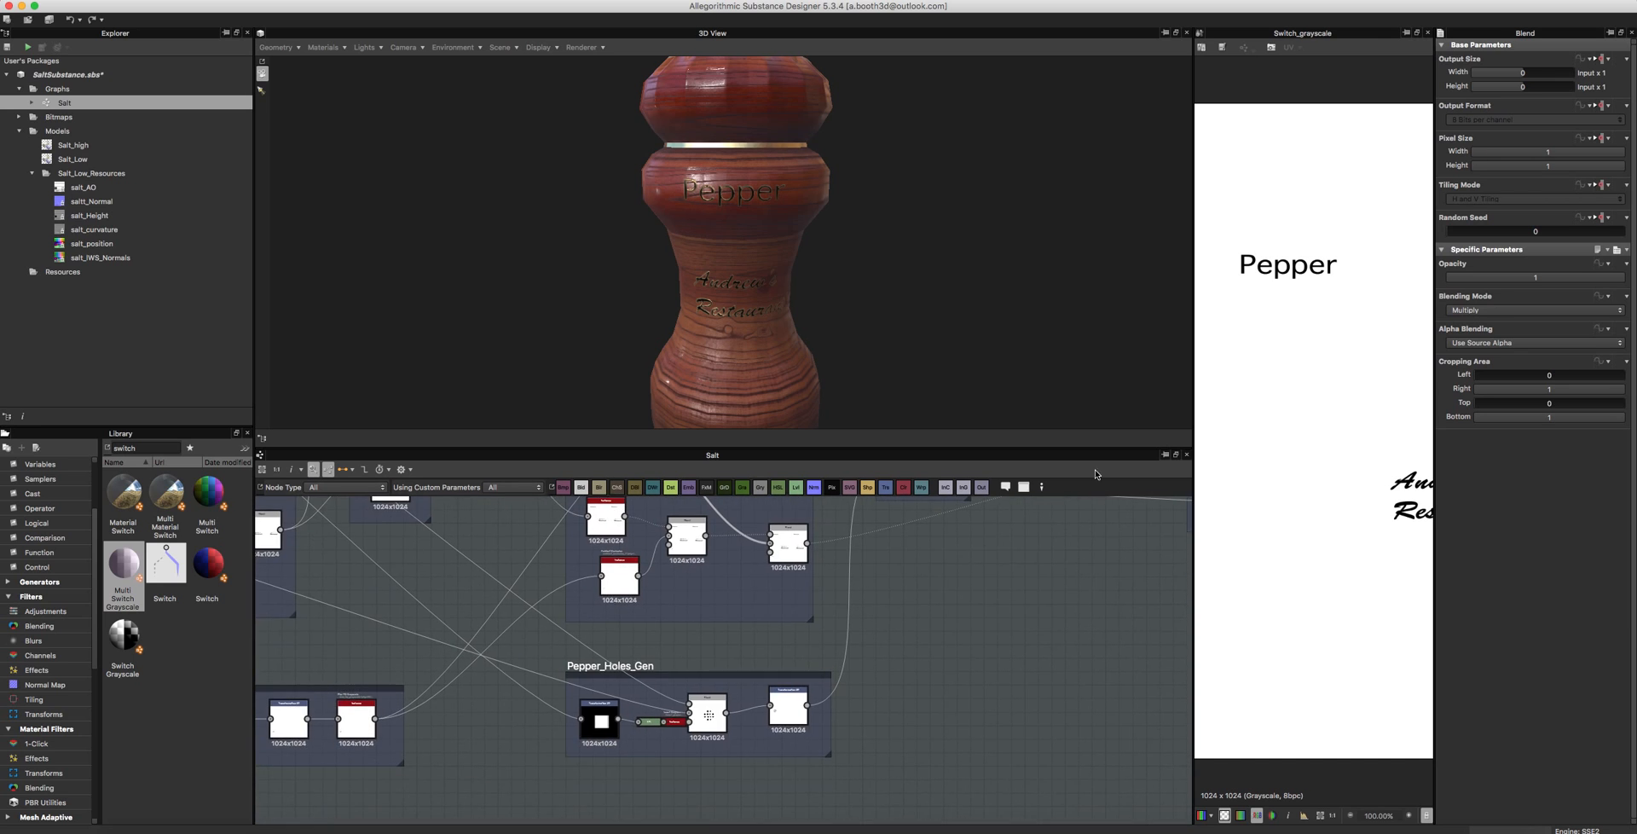
middle_drag(917, 578, 980, 651)
middle_drag(888, 678, 1152, 689)
middle_drag(970, 716, 989, 593)
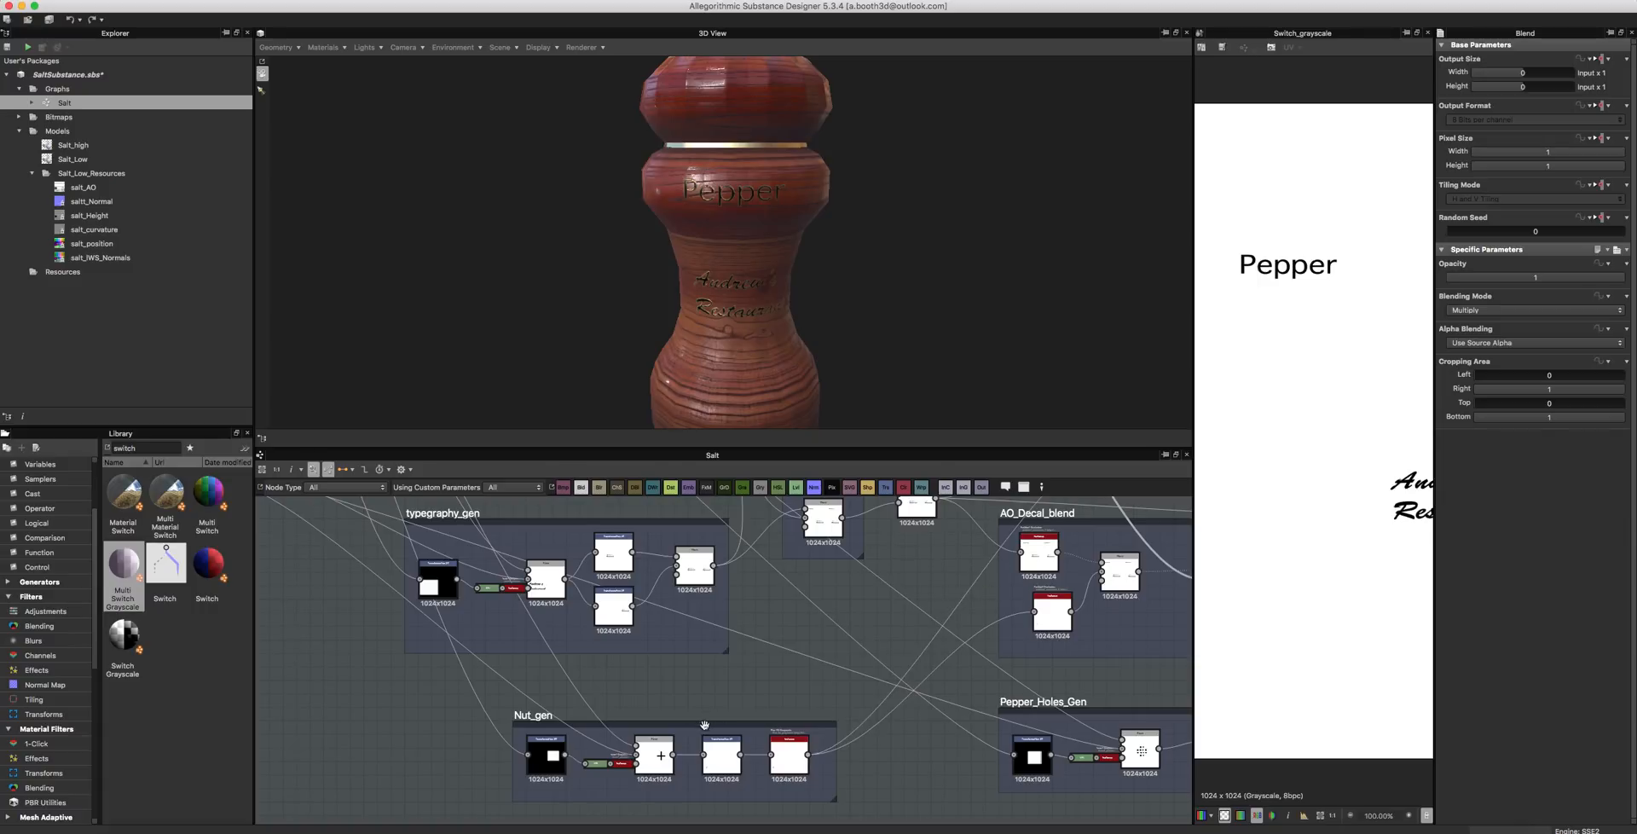
drag(648, 730, 473, 817)
drag(594, 521, 566, 646)
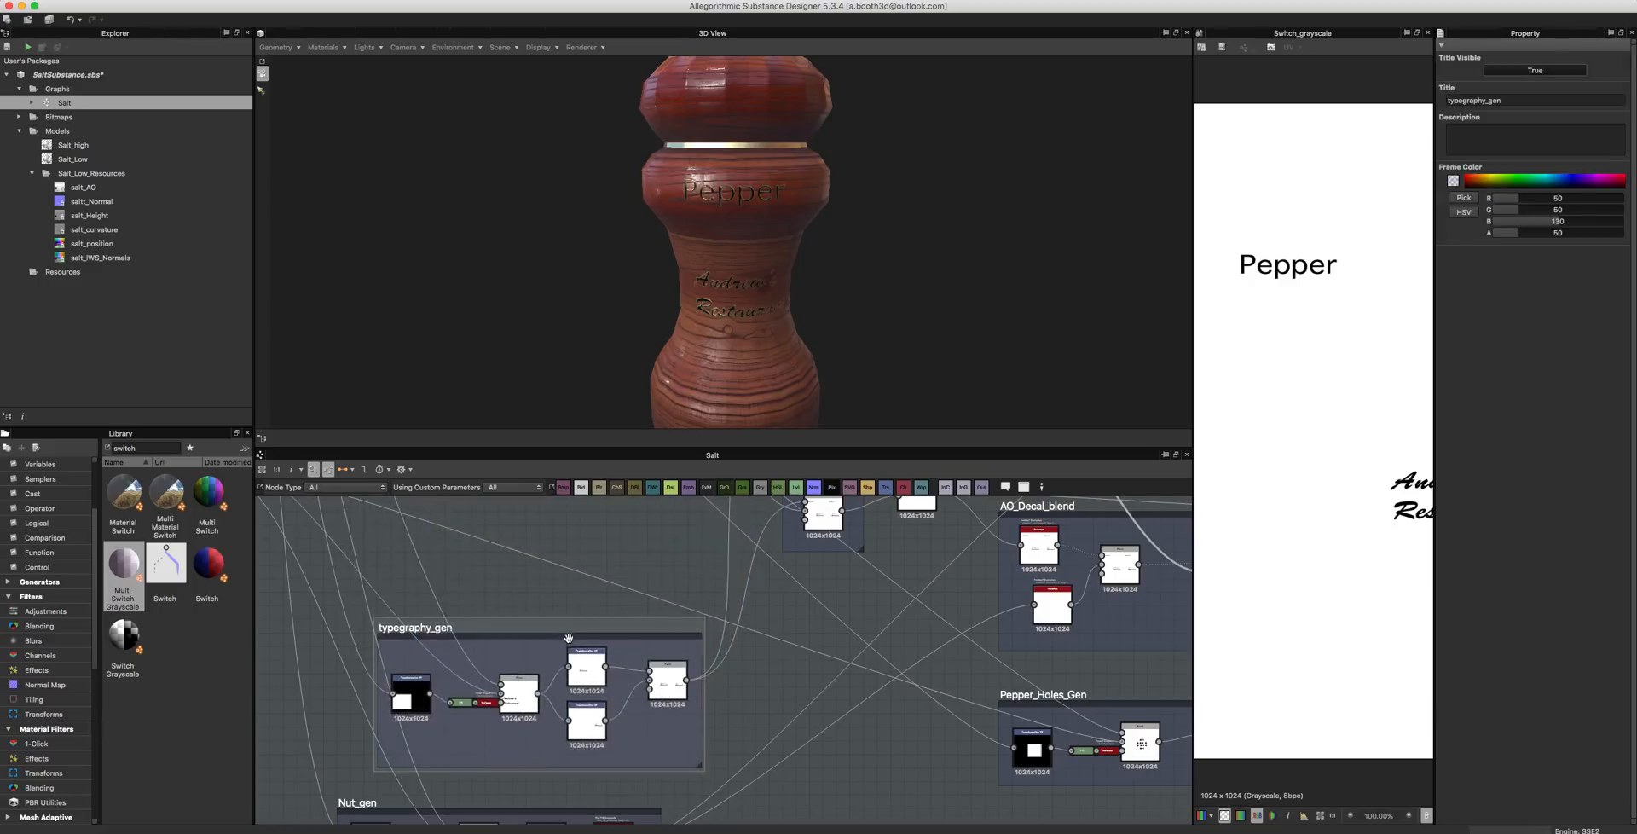
drag(685, 726, 388, 653)
scroll(490, 618, down, 3)
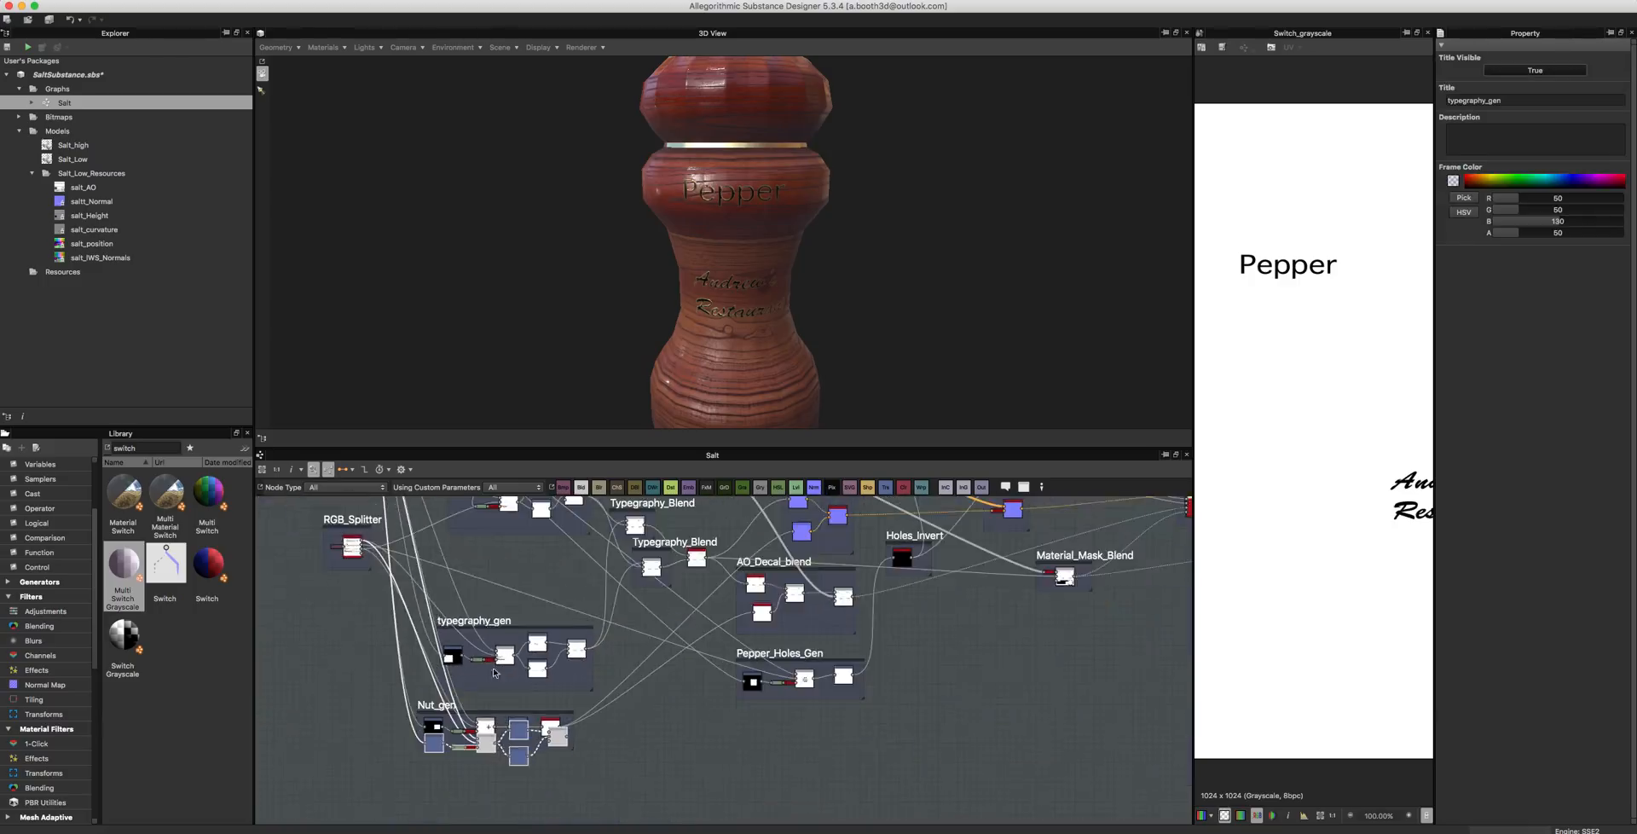
drag(562, 680, 583, 573)
scroll(583, 573, up, 3)
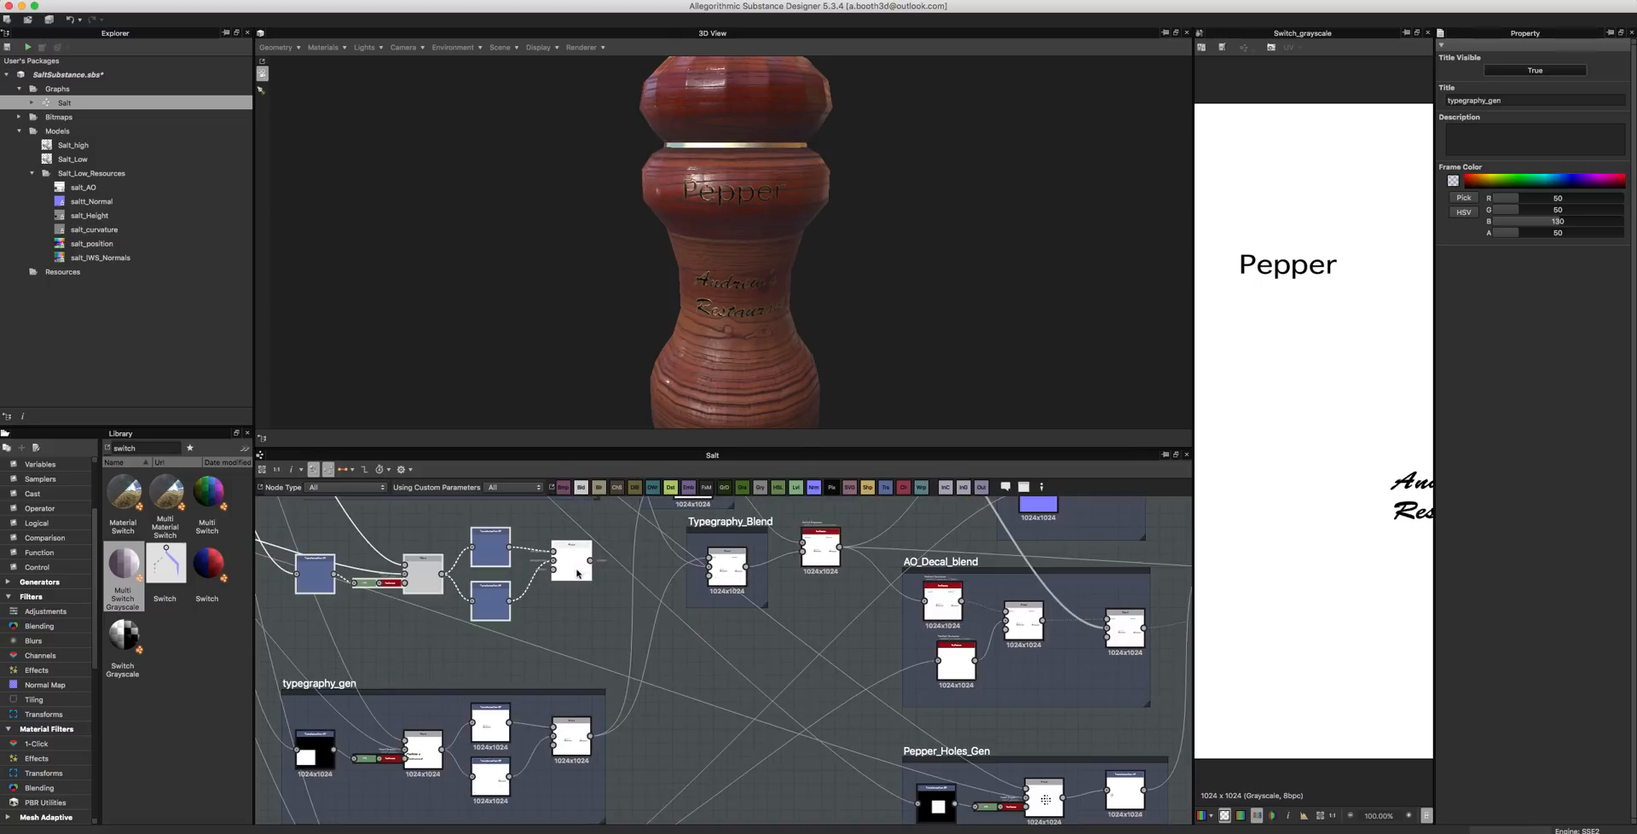
scroll(589, 561, up, 2)
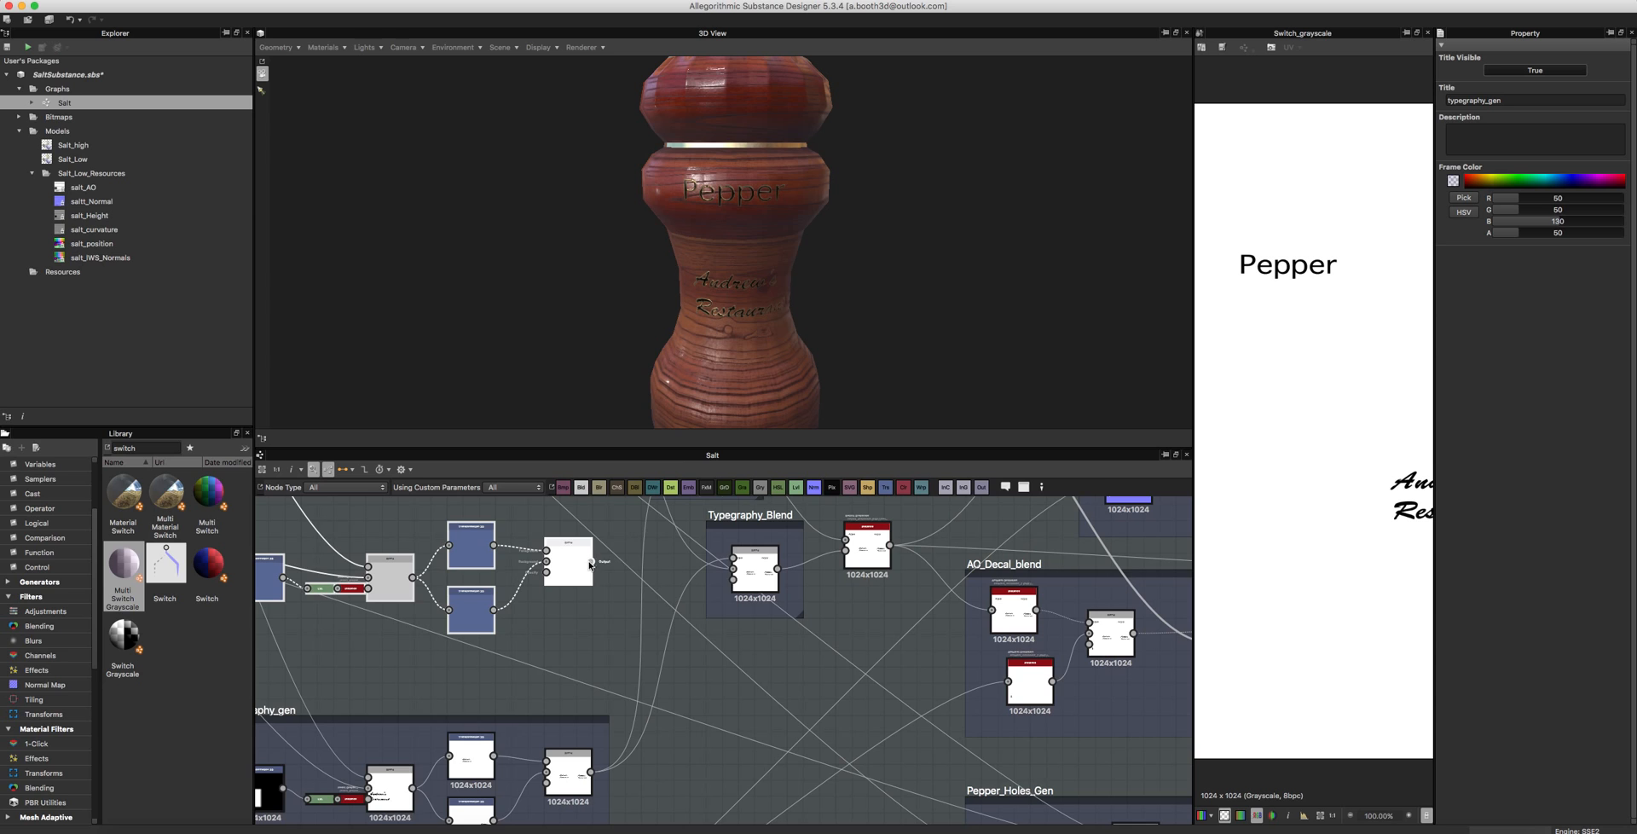
middle_drag(638, 560, 596, 662)
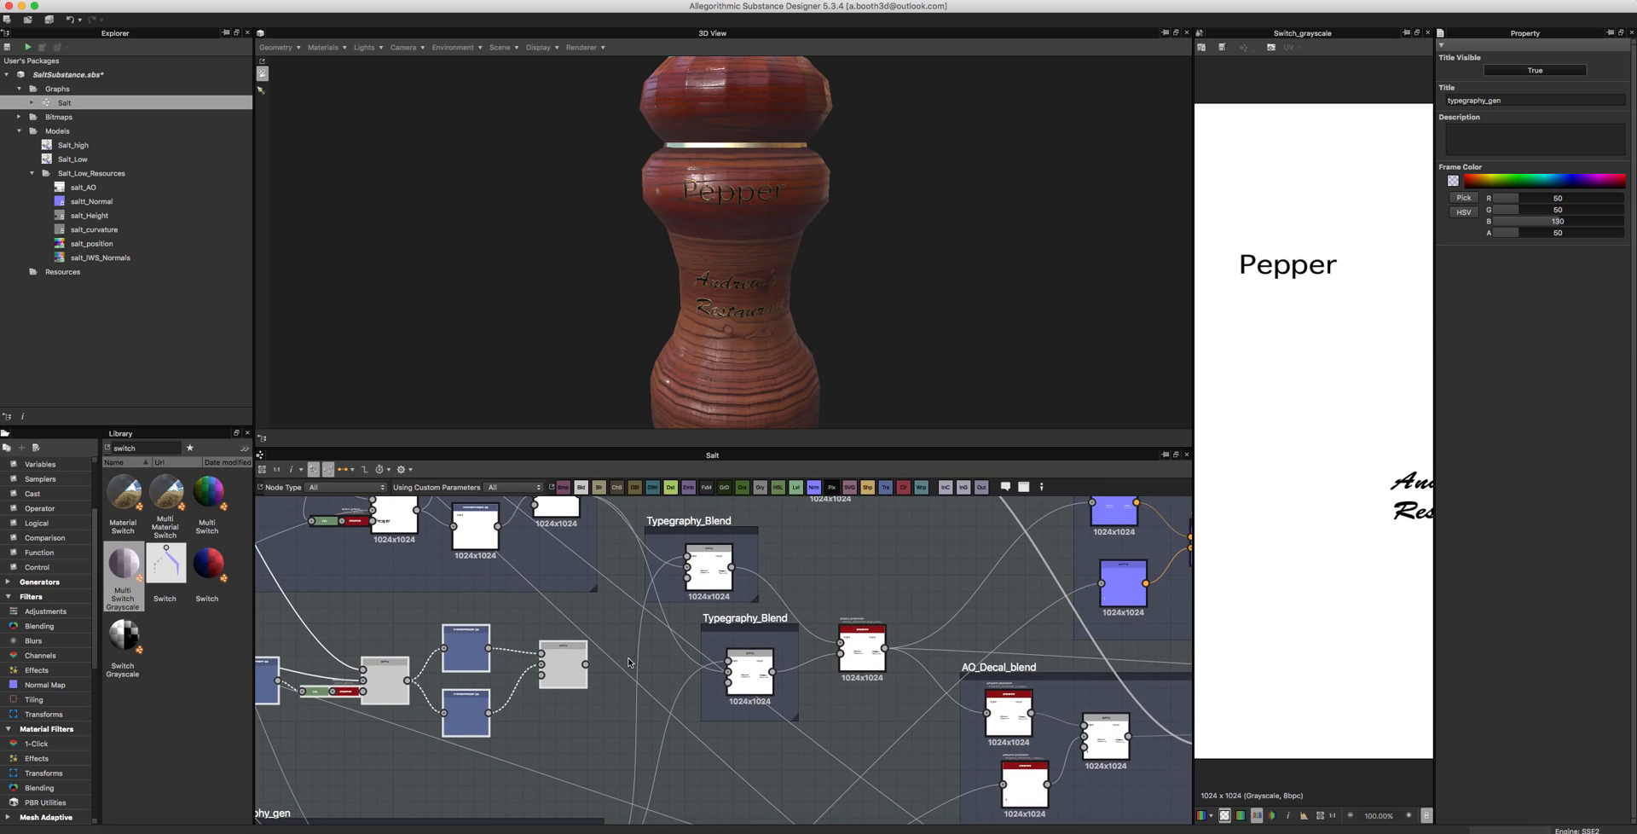
drag(587, 663, 703, 554)
middle_drag(590, 694, 733, 643)
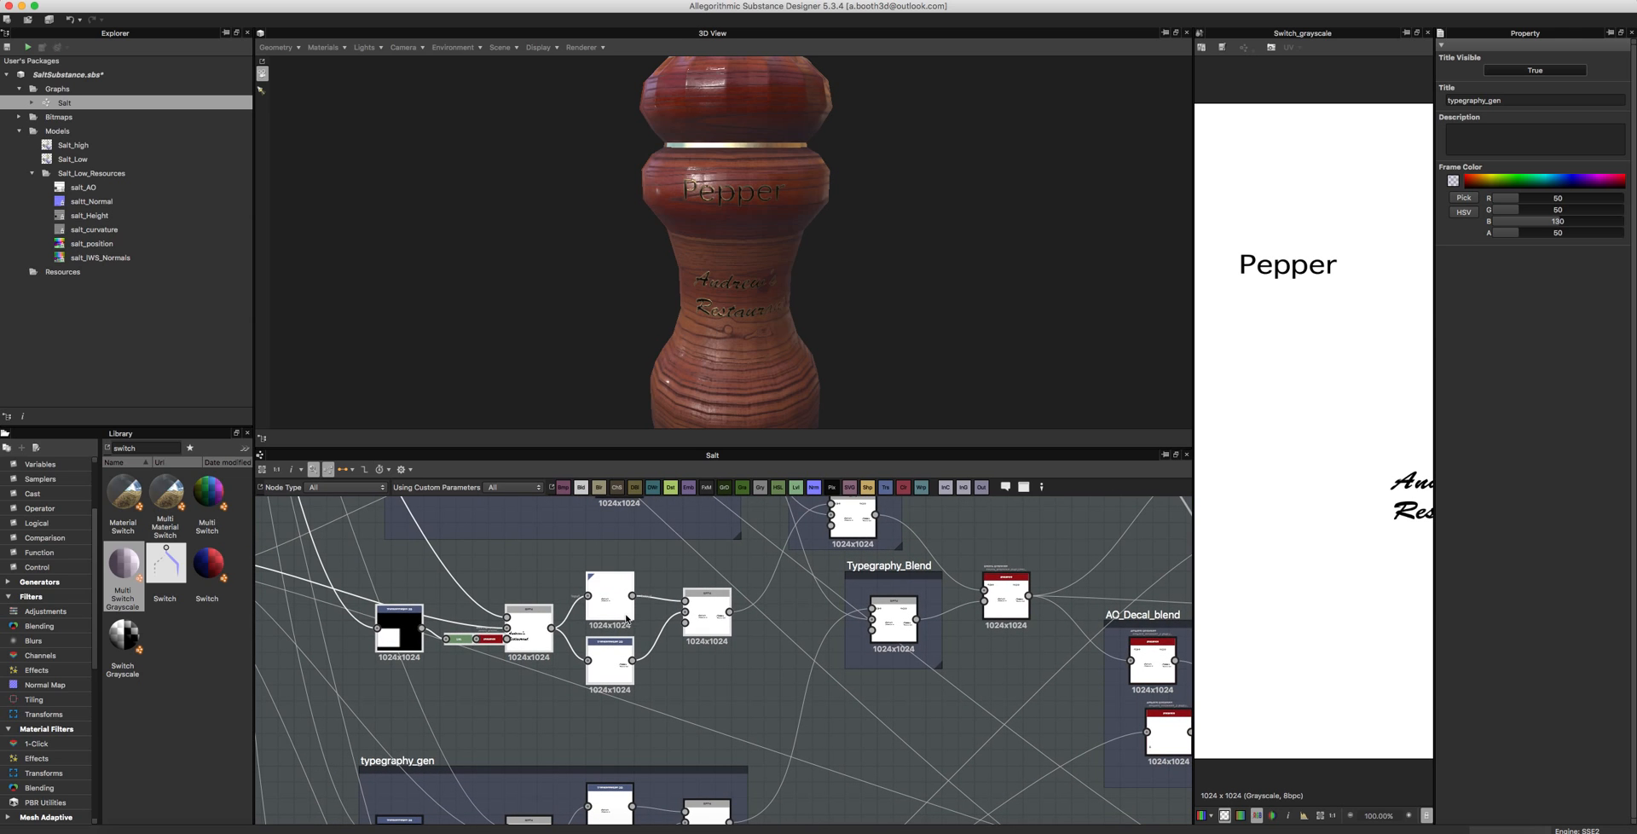
key(Delete)
- Paste a copy of the Pepper Gen nodes between Pepper Gen and typegraphy_gen, and connect its final blend to the upper Typegraphy_Blend node
middle_drag(619, 601, 625, 457)
middle_drag(549, 599, 533, 833)
drag(696, 637, 414, 509)
key(ctrl+c)
key(ctrl+v)
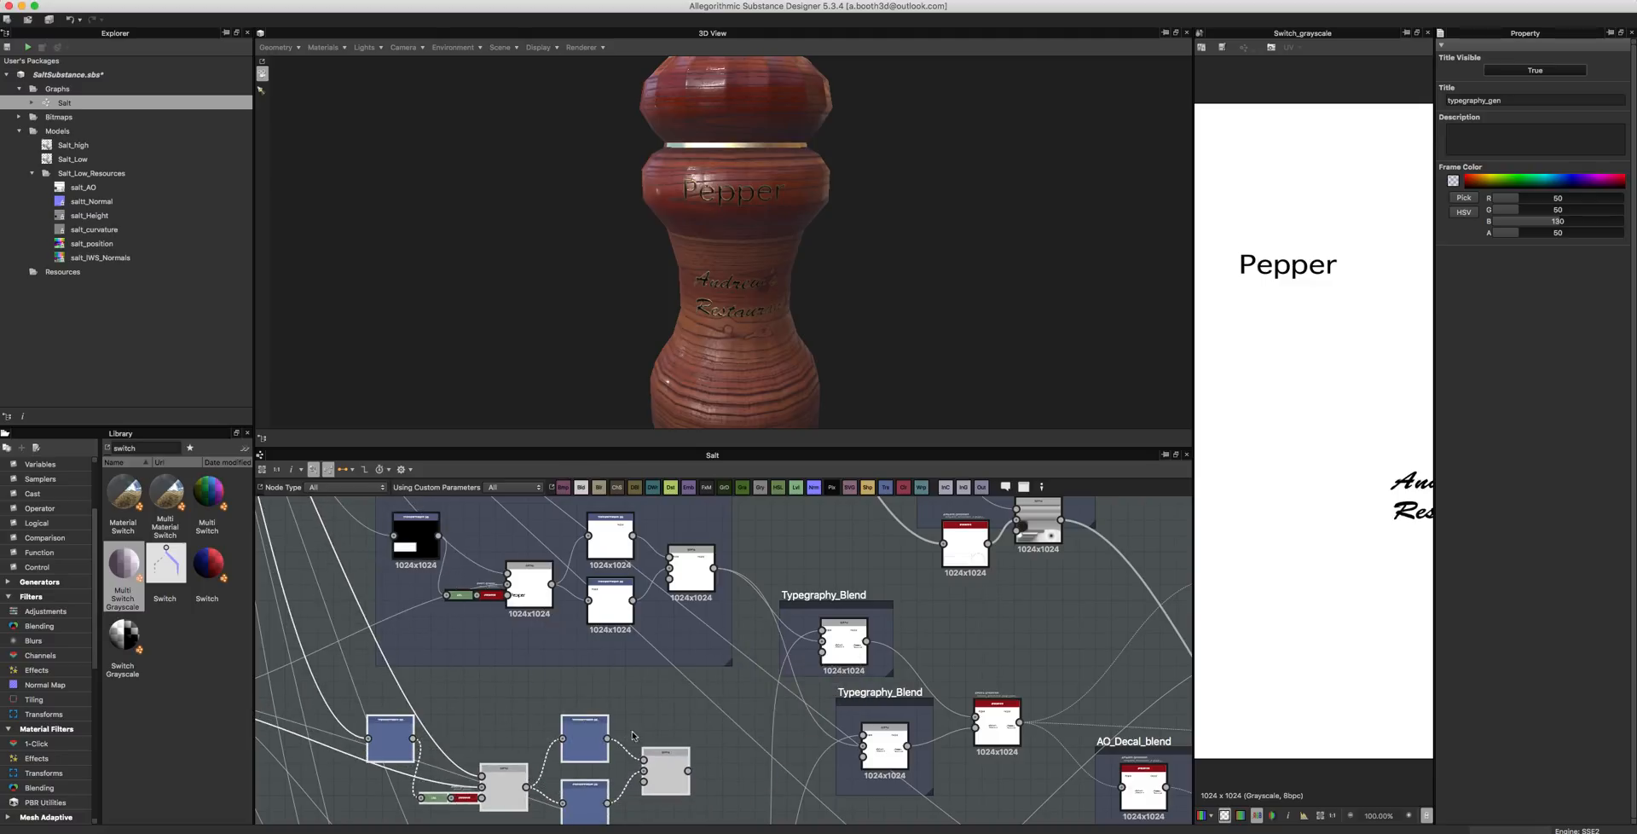
drag(688, 770, 829, 643)
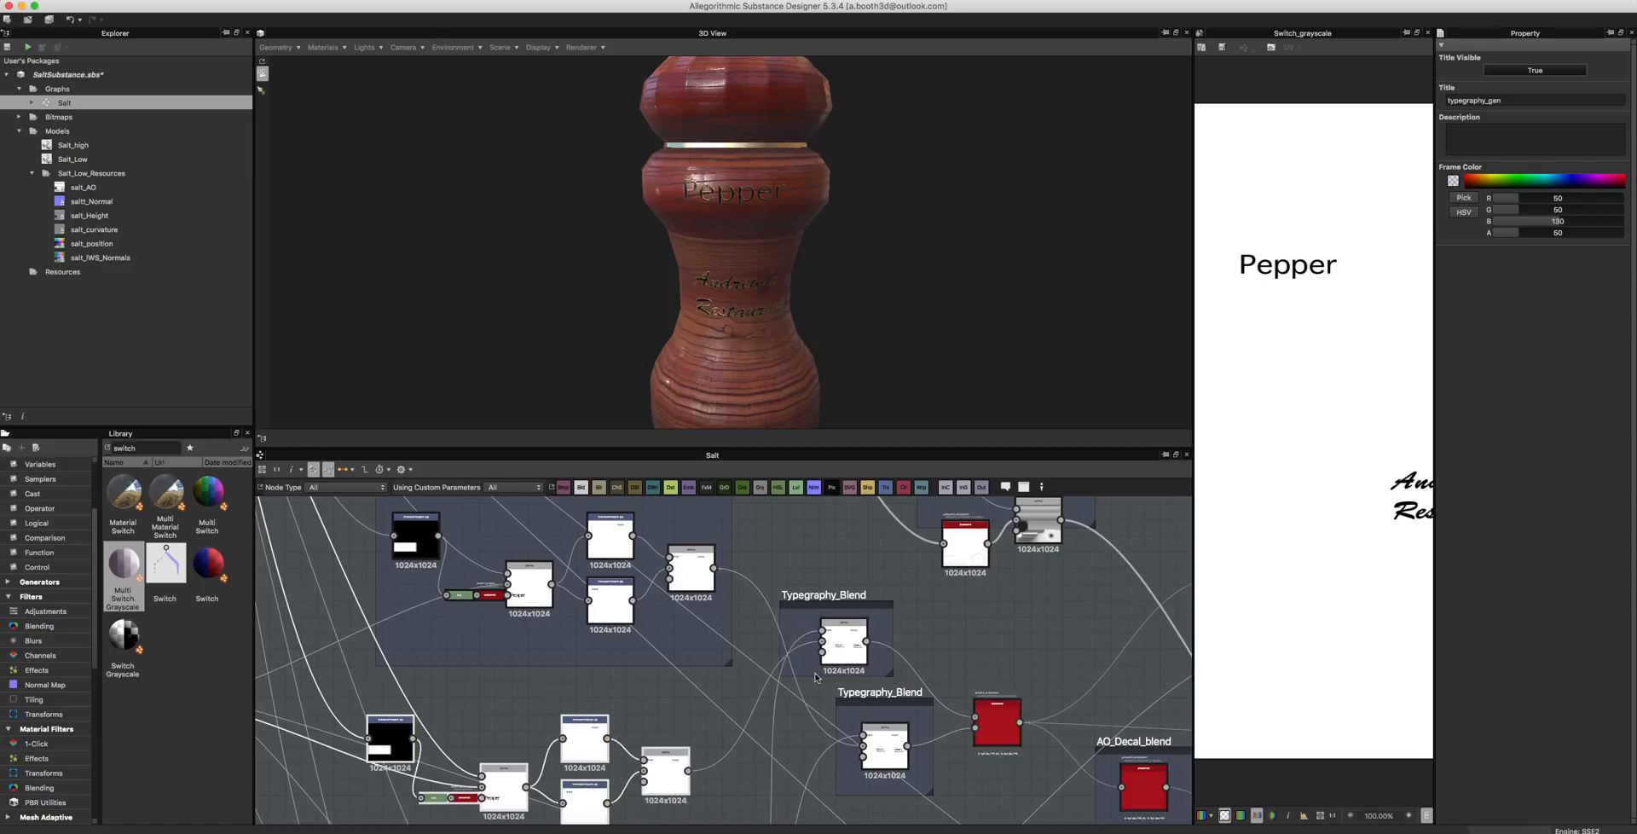
middle_drag(673, 699, 784, 584)
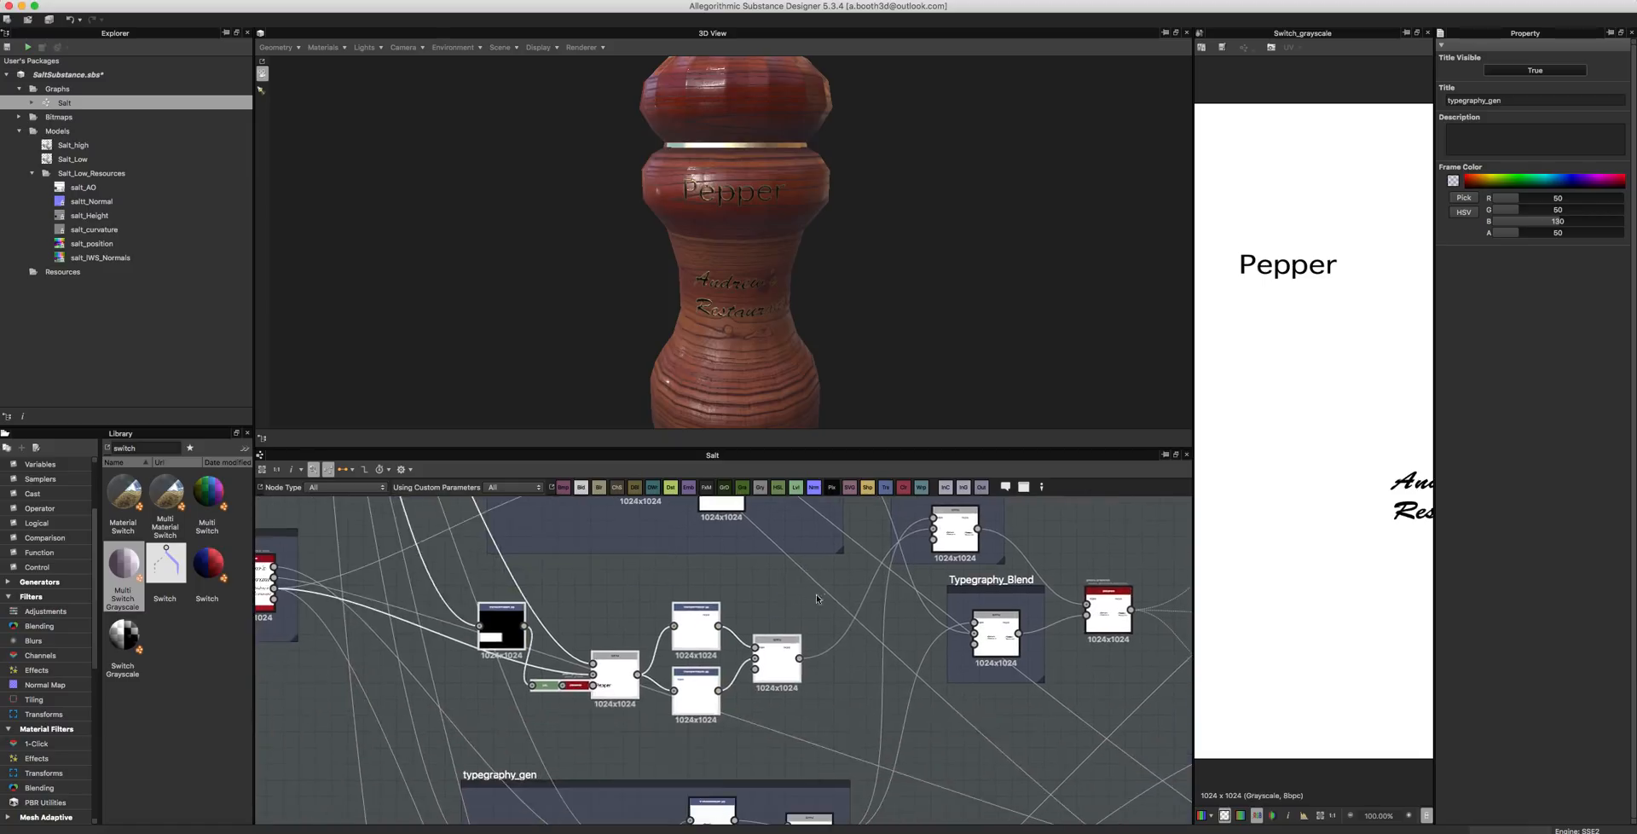
- Add a frame around the copied text nodes and title it Salt_Typegraphy
right_click(489, 629)
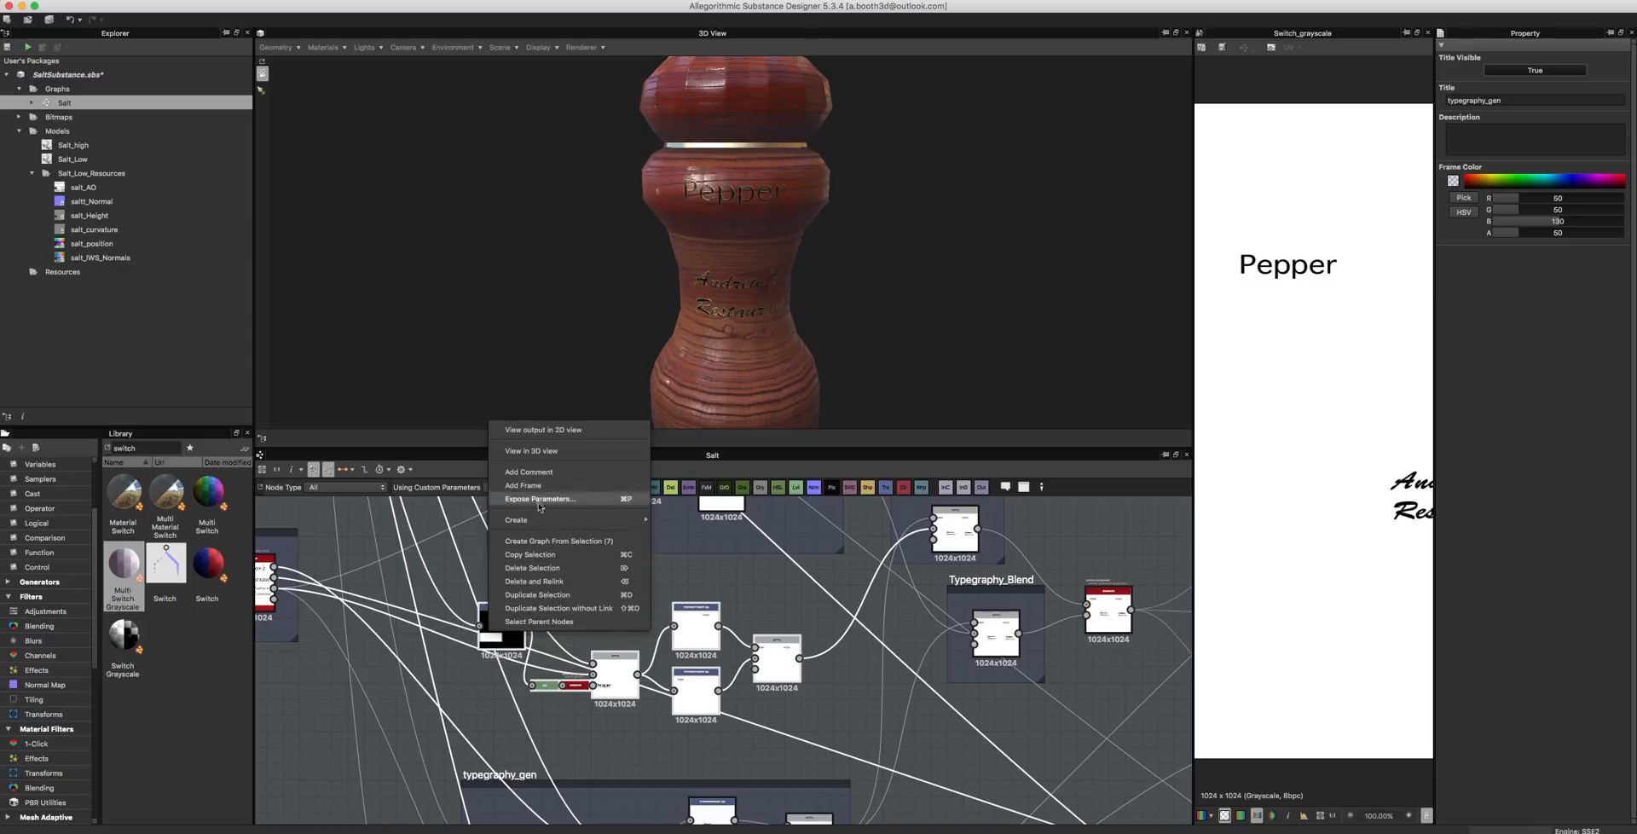
click(531, 472)
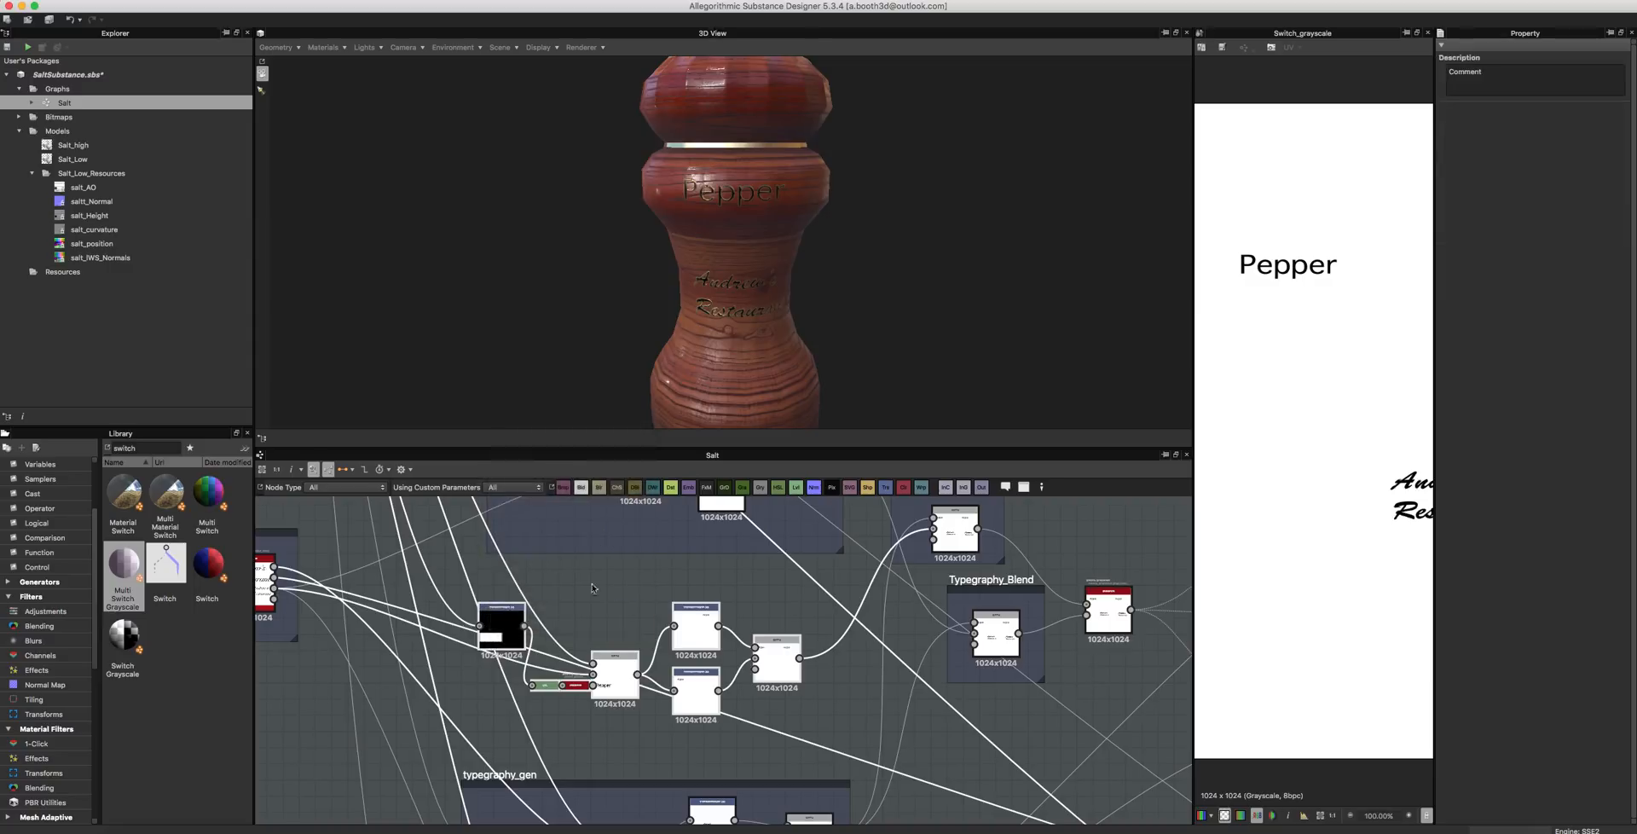
right_click(513, 637)
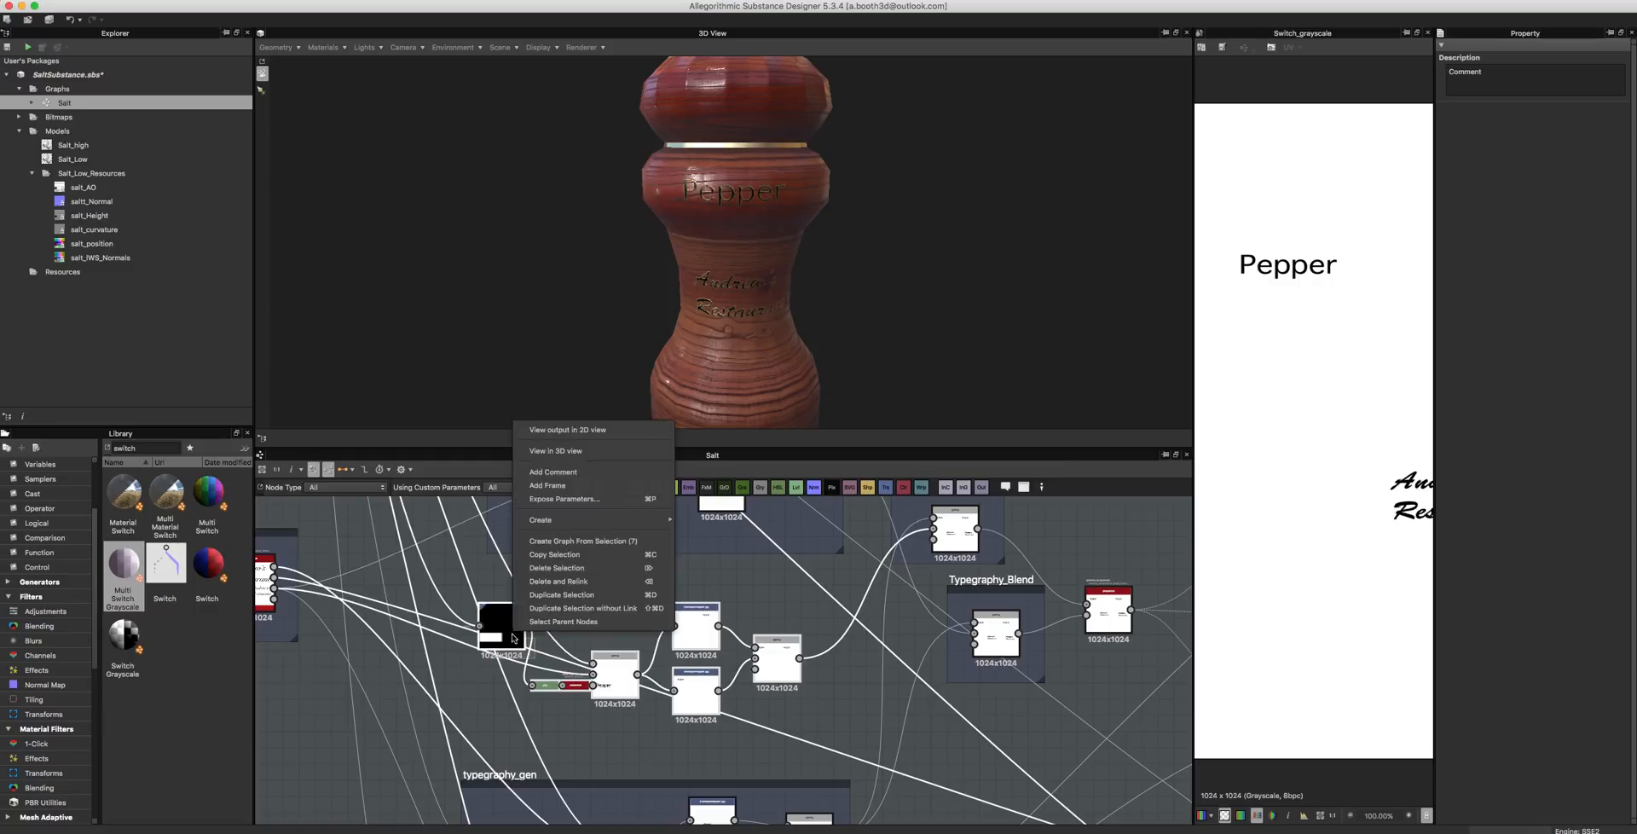
click(540, 474)
right_click(496, 612)
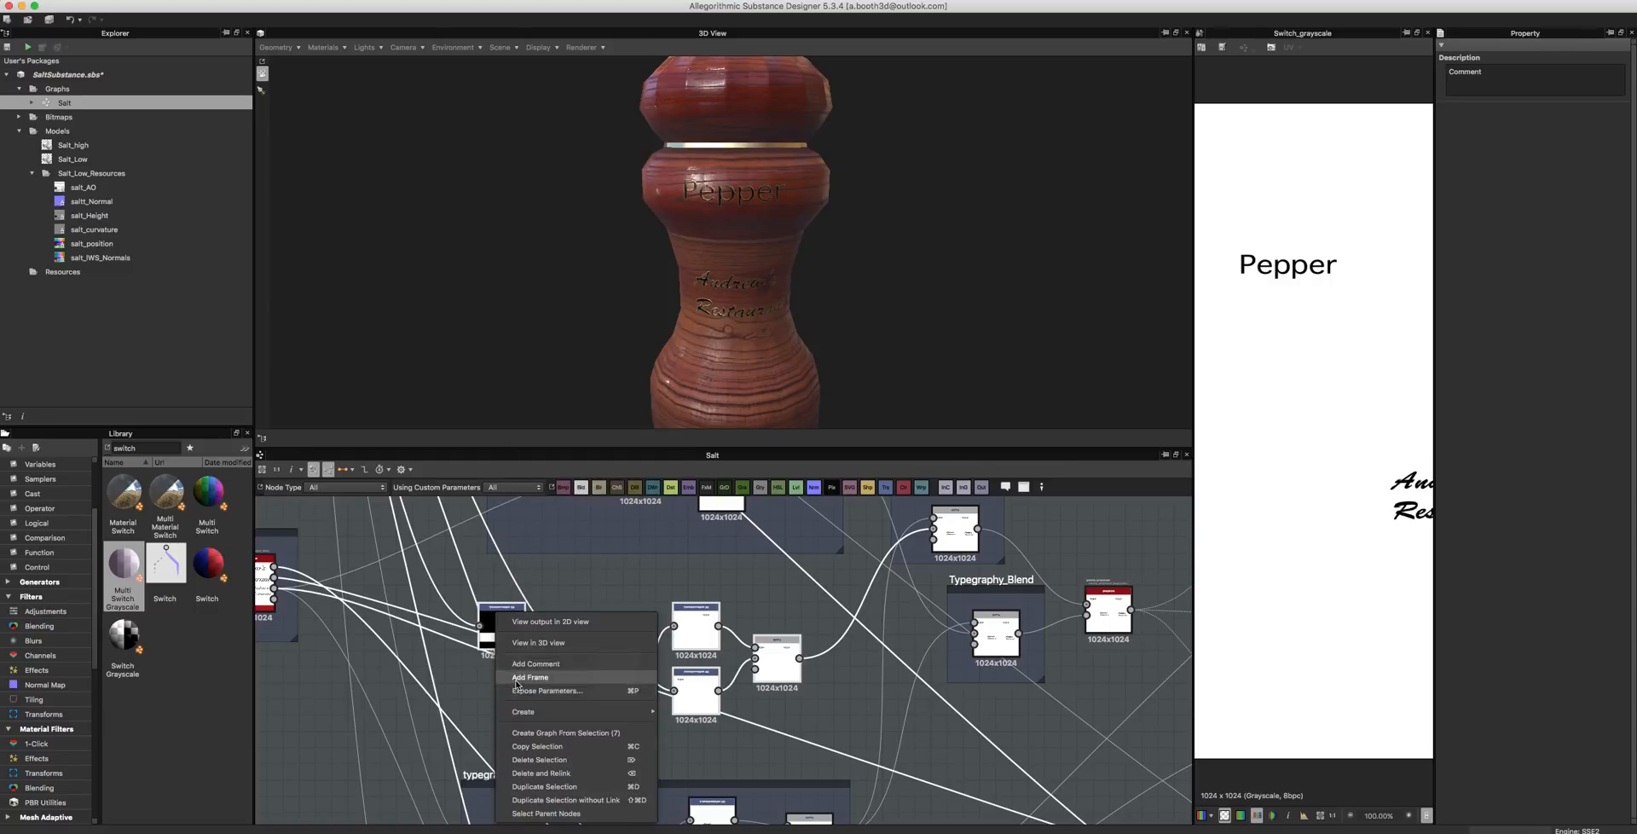
click(530, 677)
double_click(1470, 101)
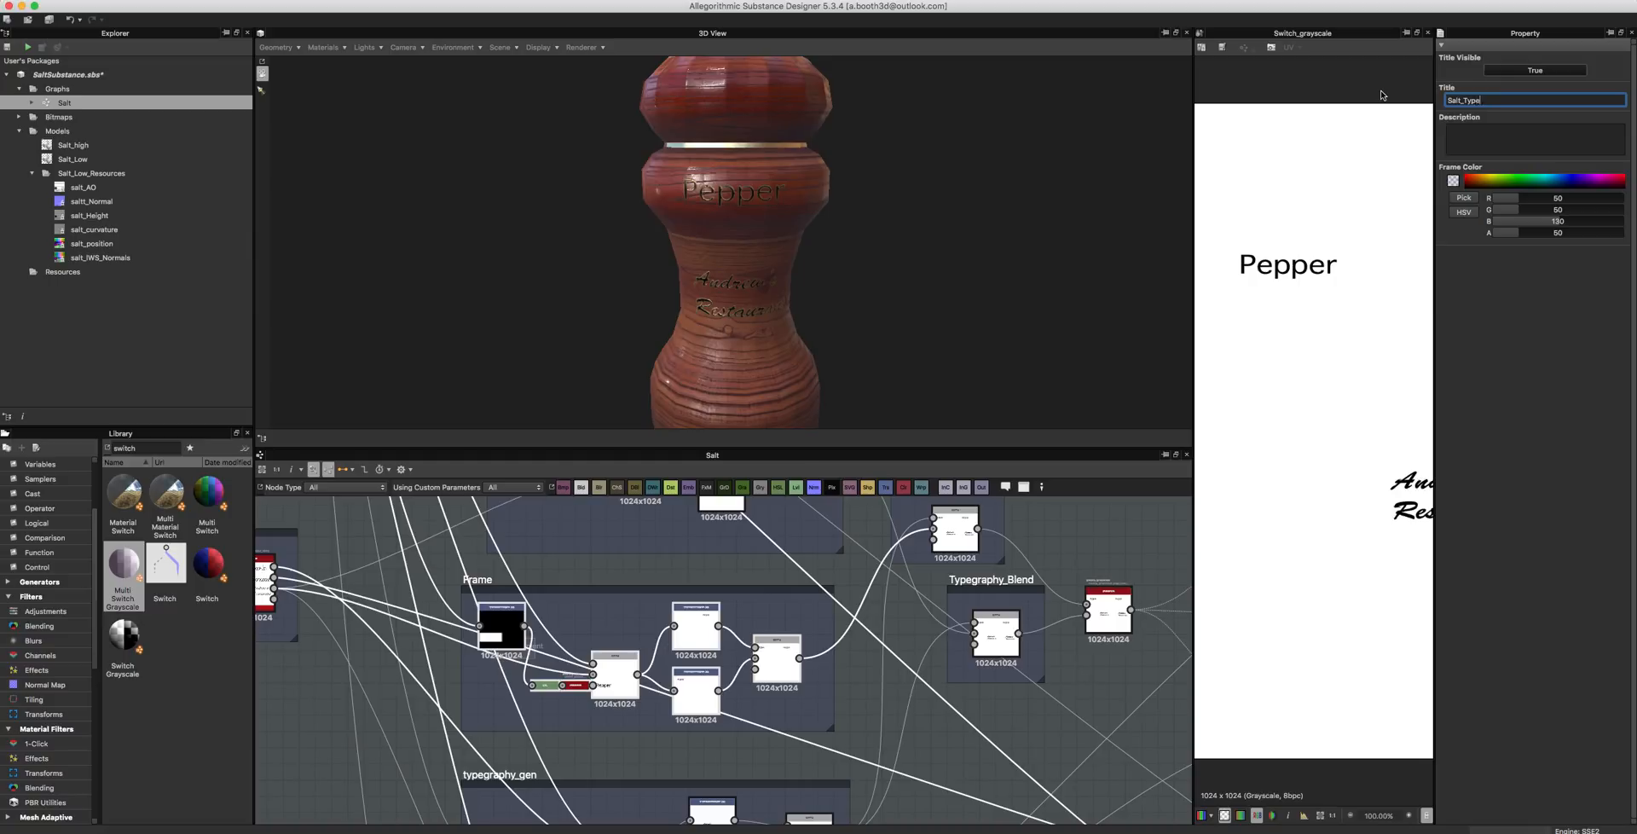
key(Return)
click(866, 565)
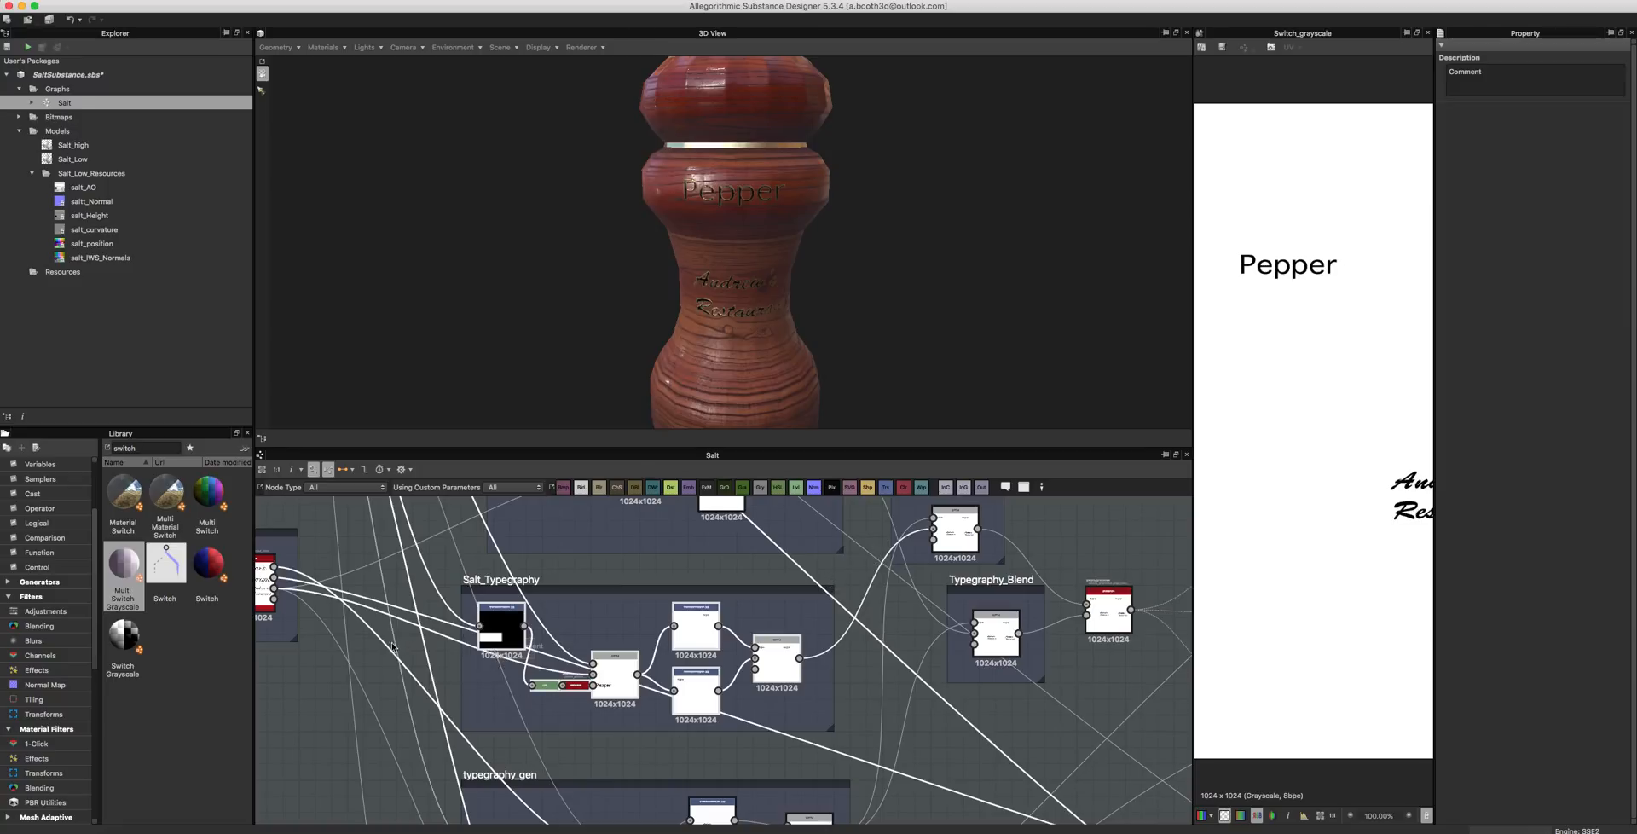
- Preview the RGB_Splitter channel holding the Salt and Pepper text, and move the Salt_Typegraphy Transformation 2D box over the word Salt
middle_drag(417, 655, 640, 672)
double_click(424, 588)
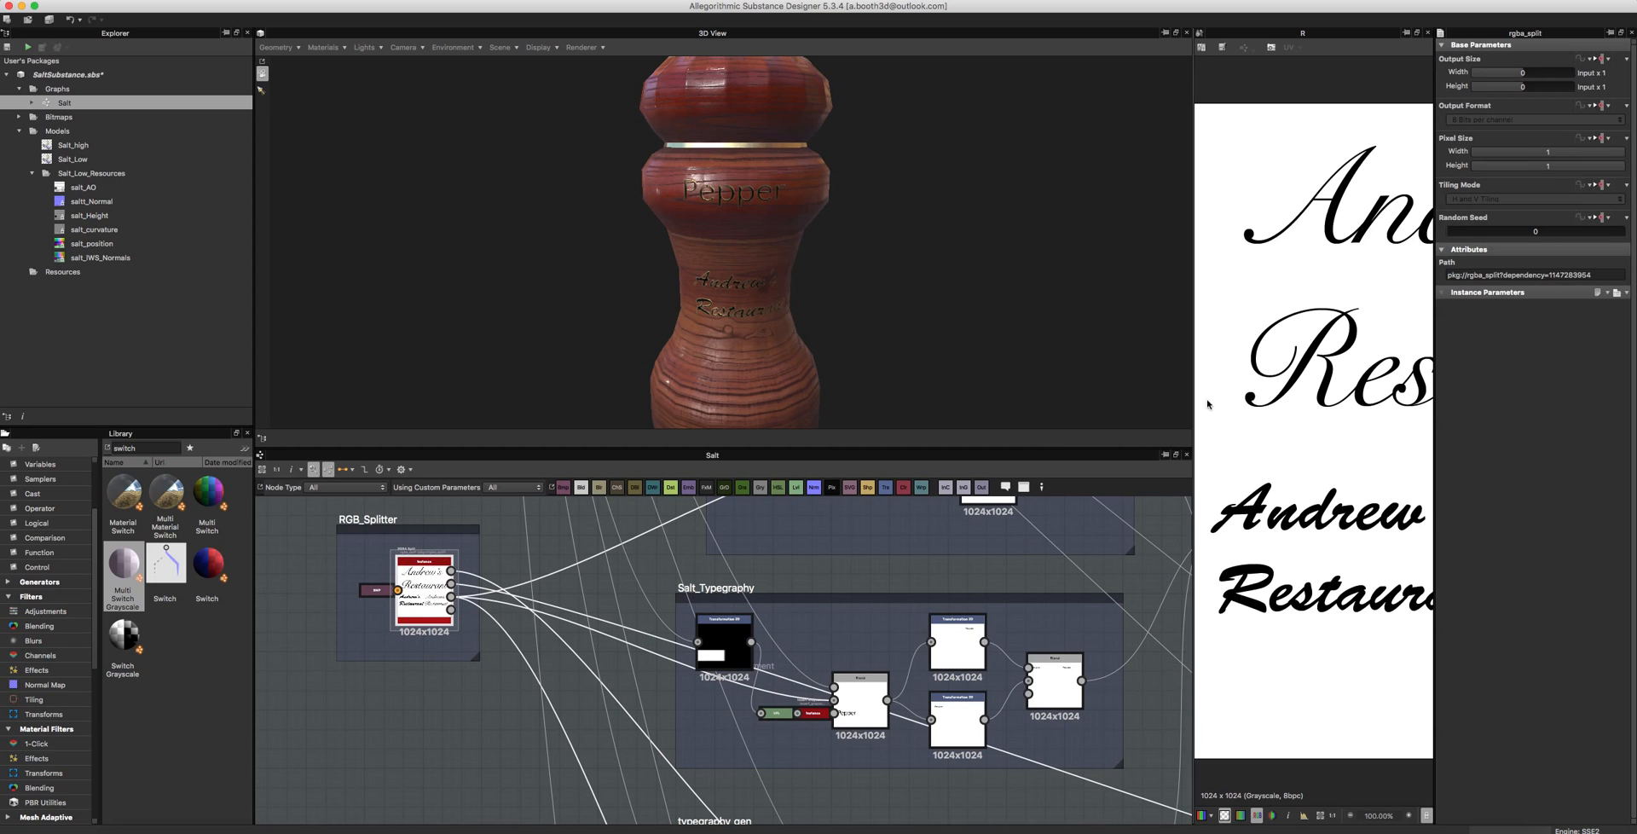
scroll(1247, 408, down, 5)
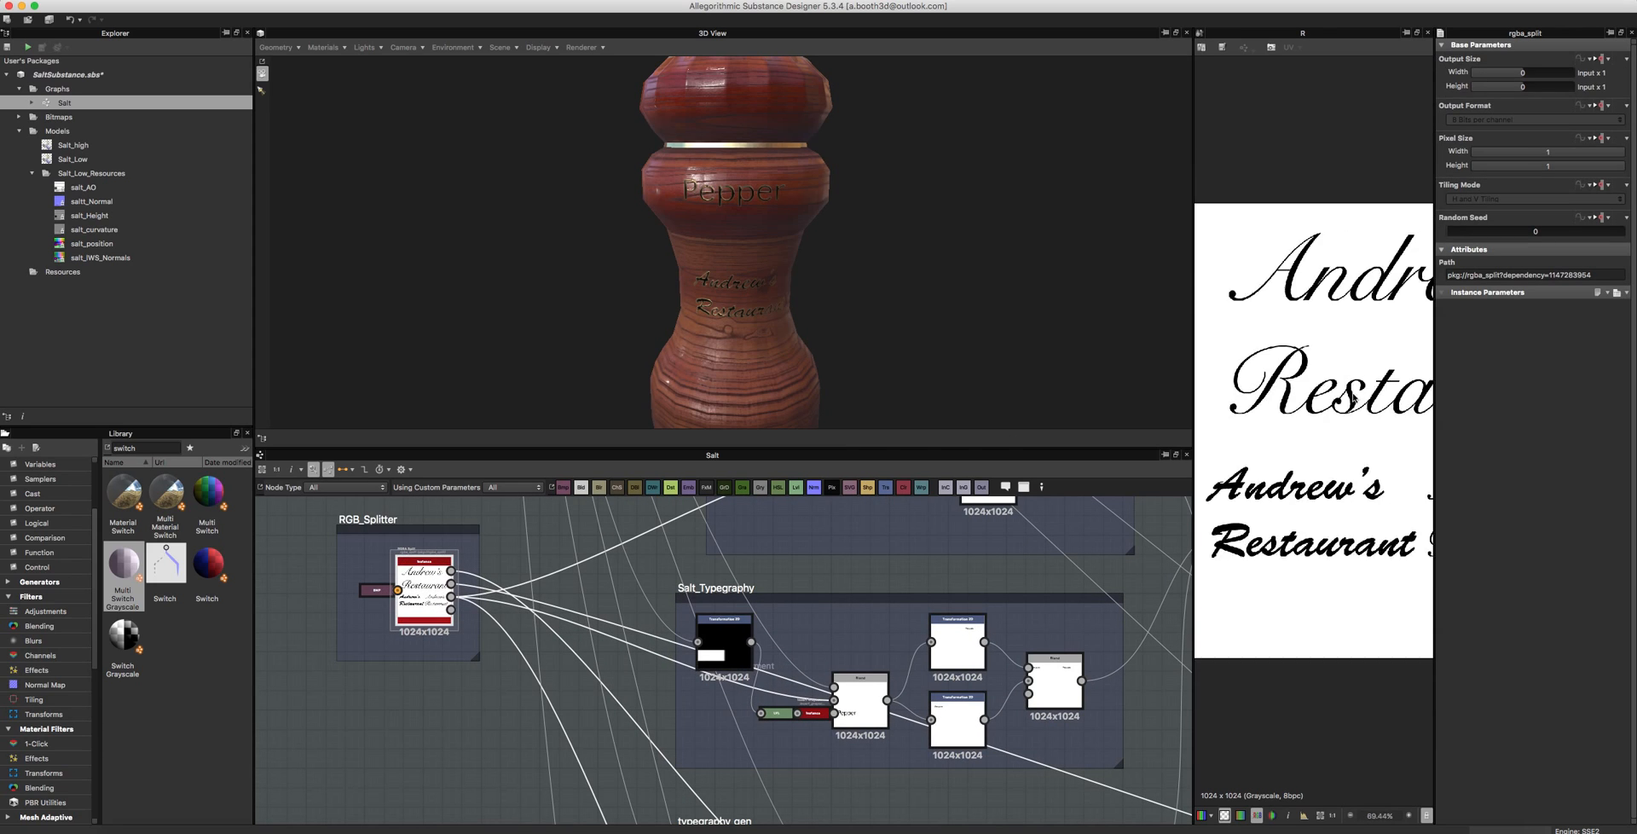
double_click(707, 635)
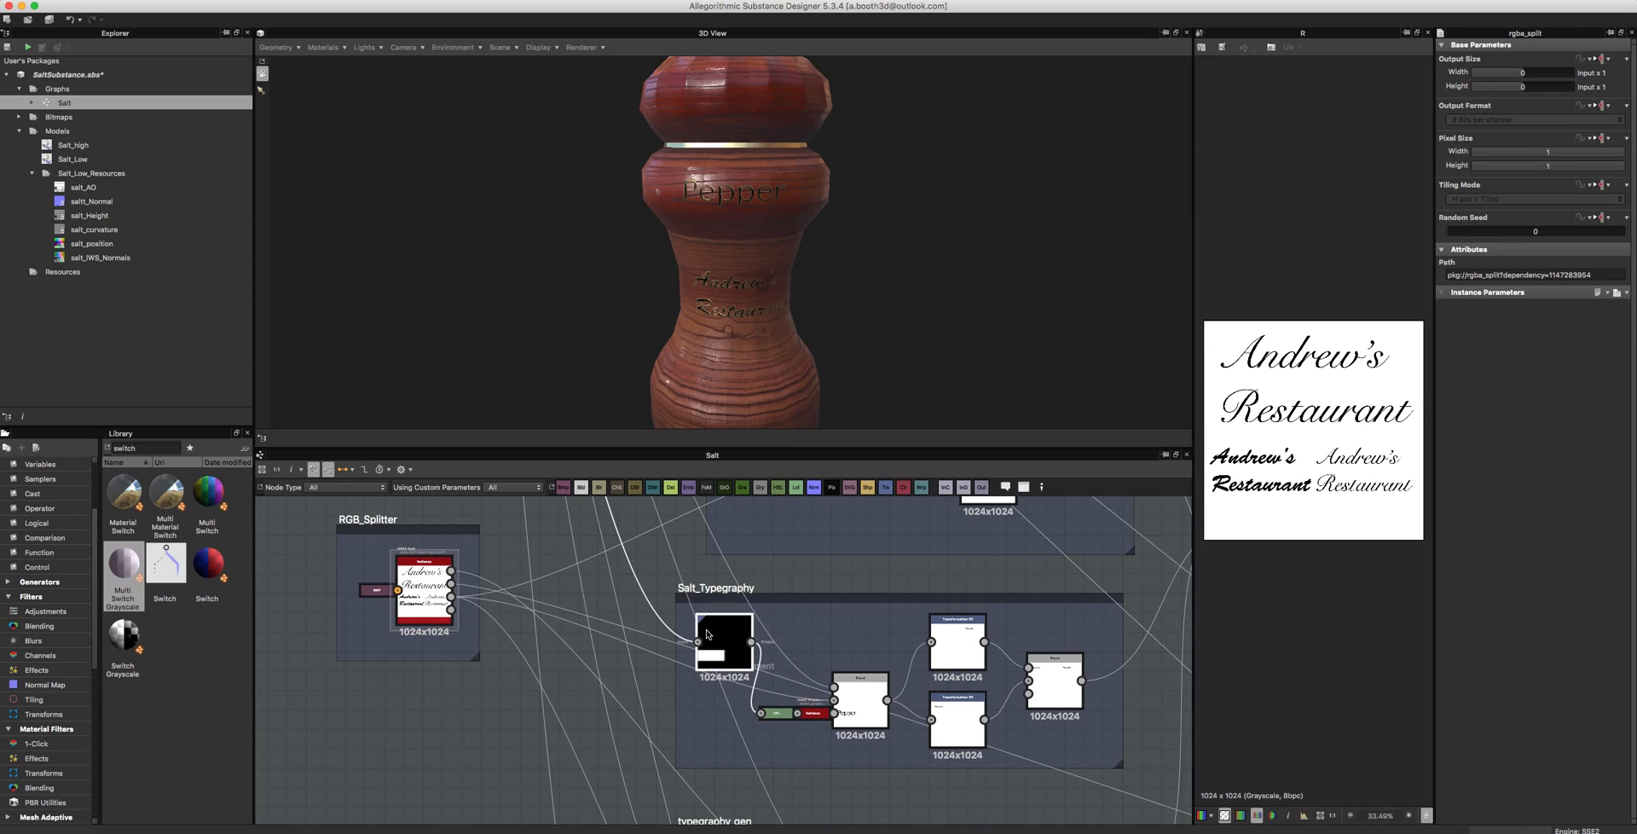
click(451, 596)
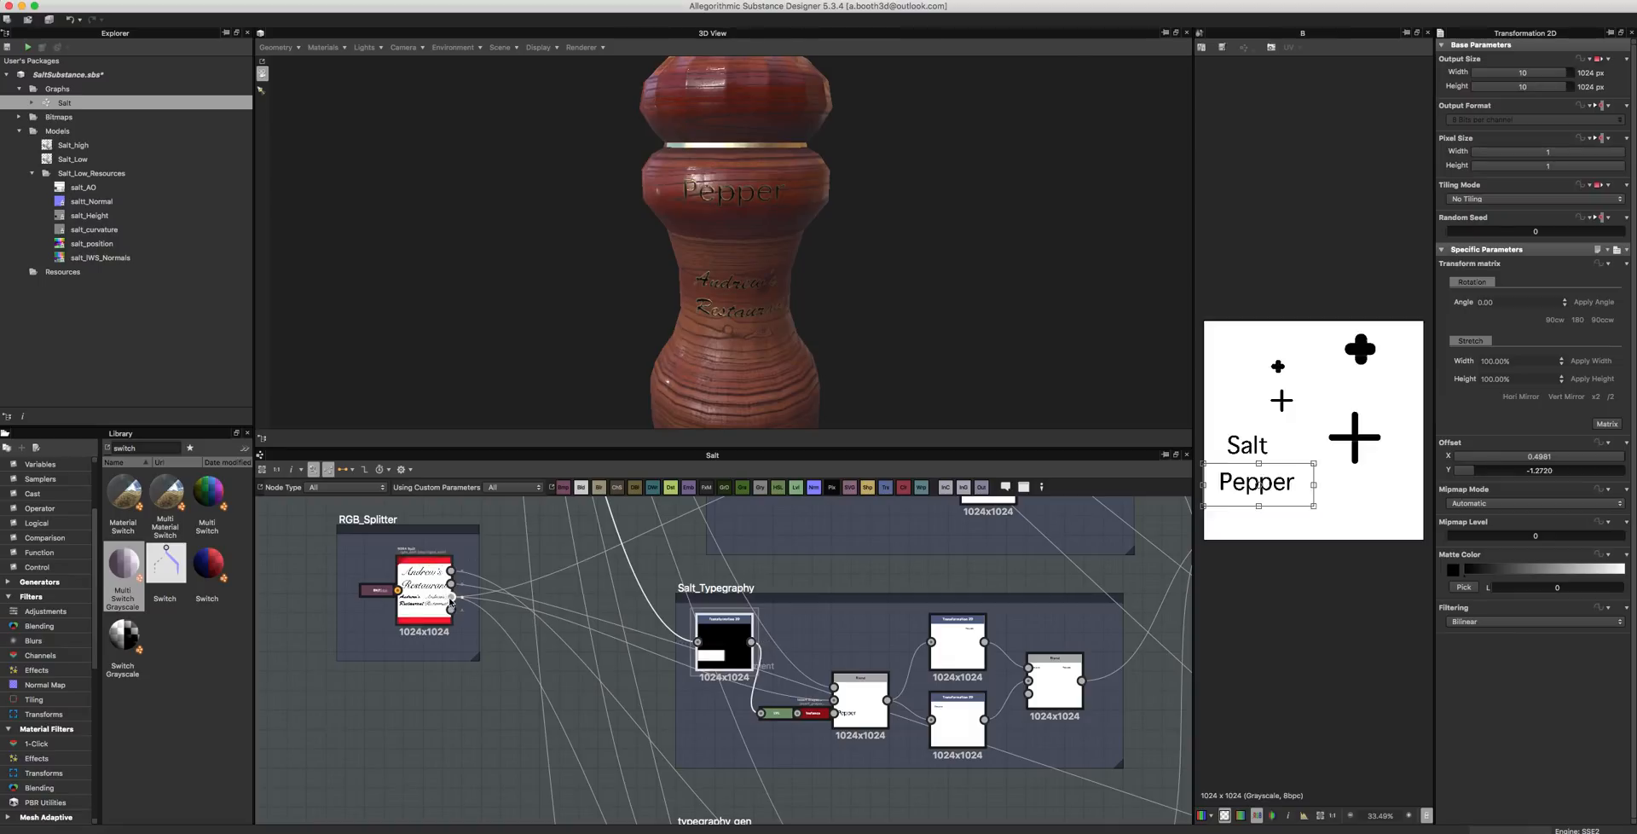
click(724, 640)
drag(1291, 474, 1213, 446)
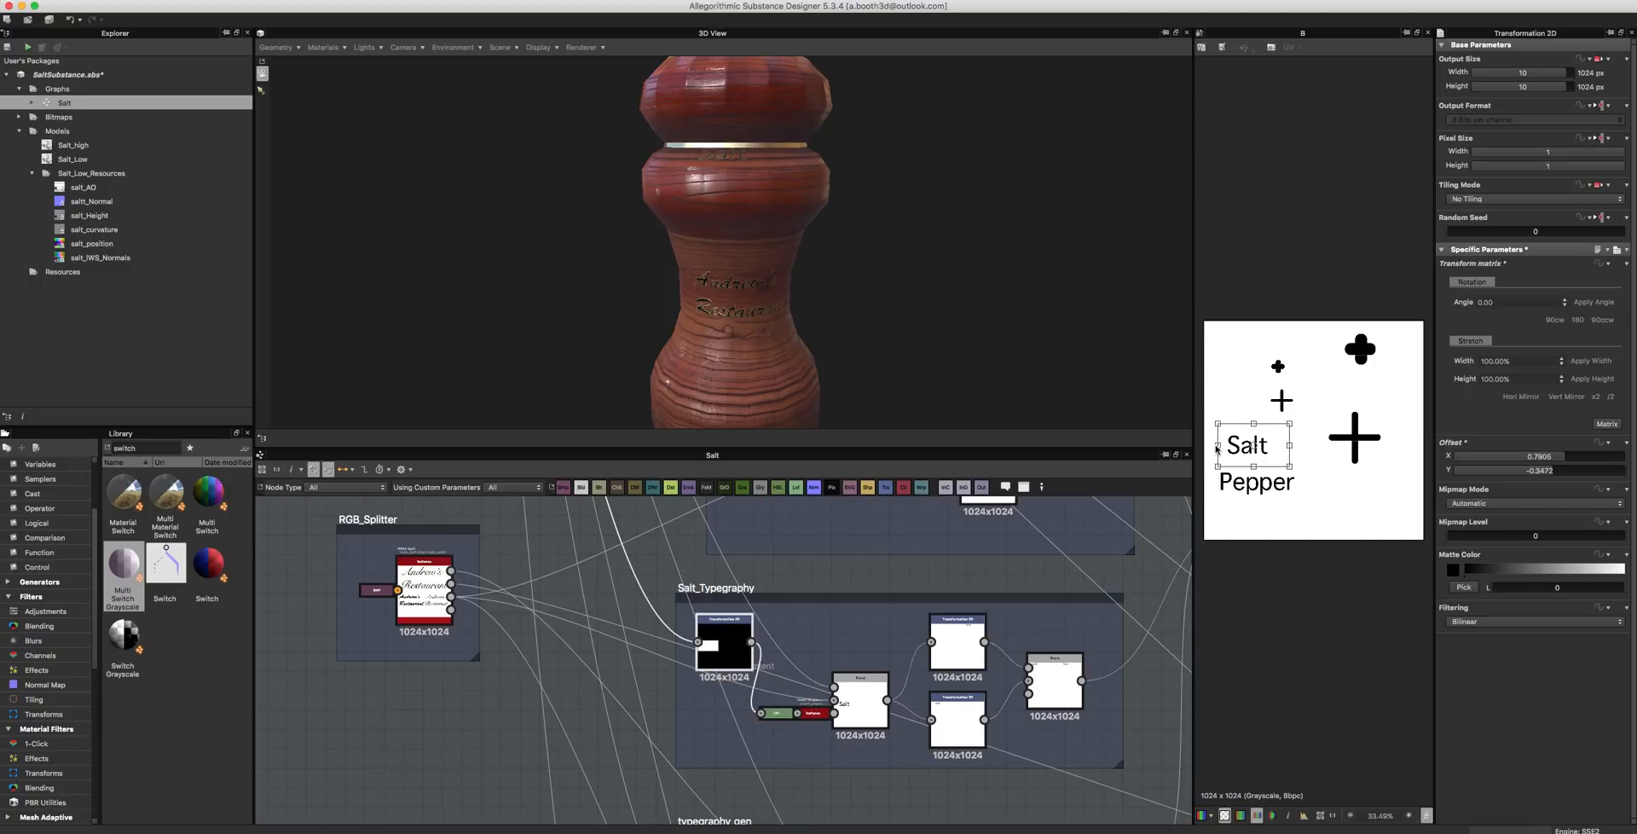
- Inspect the Salt_Typegraphy node outputs and the upper Typegraphy_Blend result, and examine the lettering on the 3D grinder
click(777, 713)
click(874, 698)
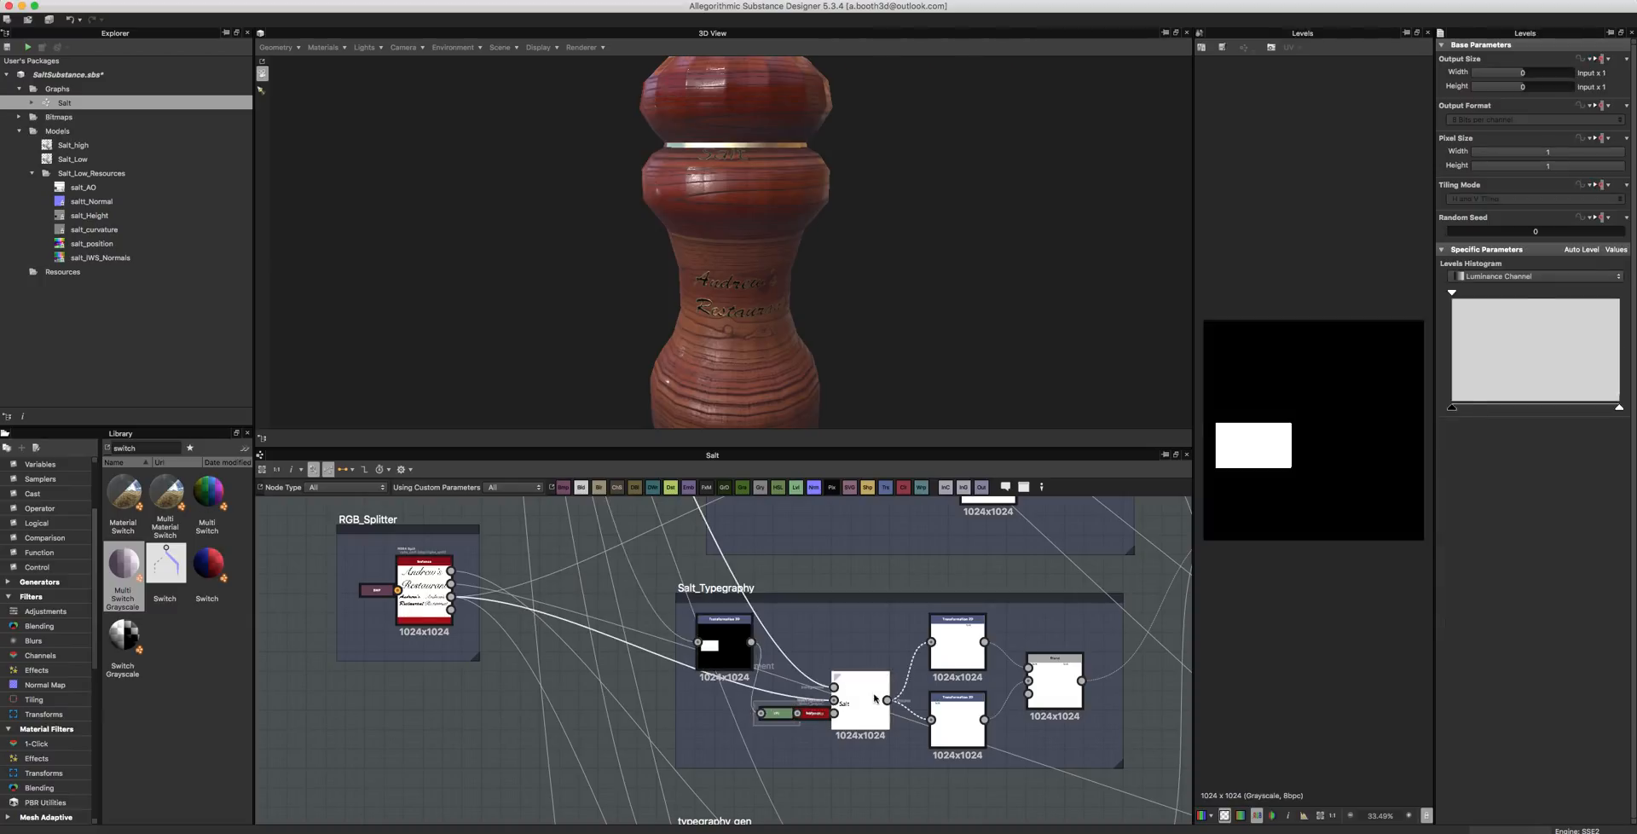
click(943, 662)
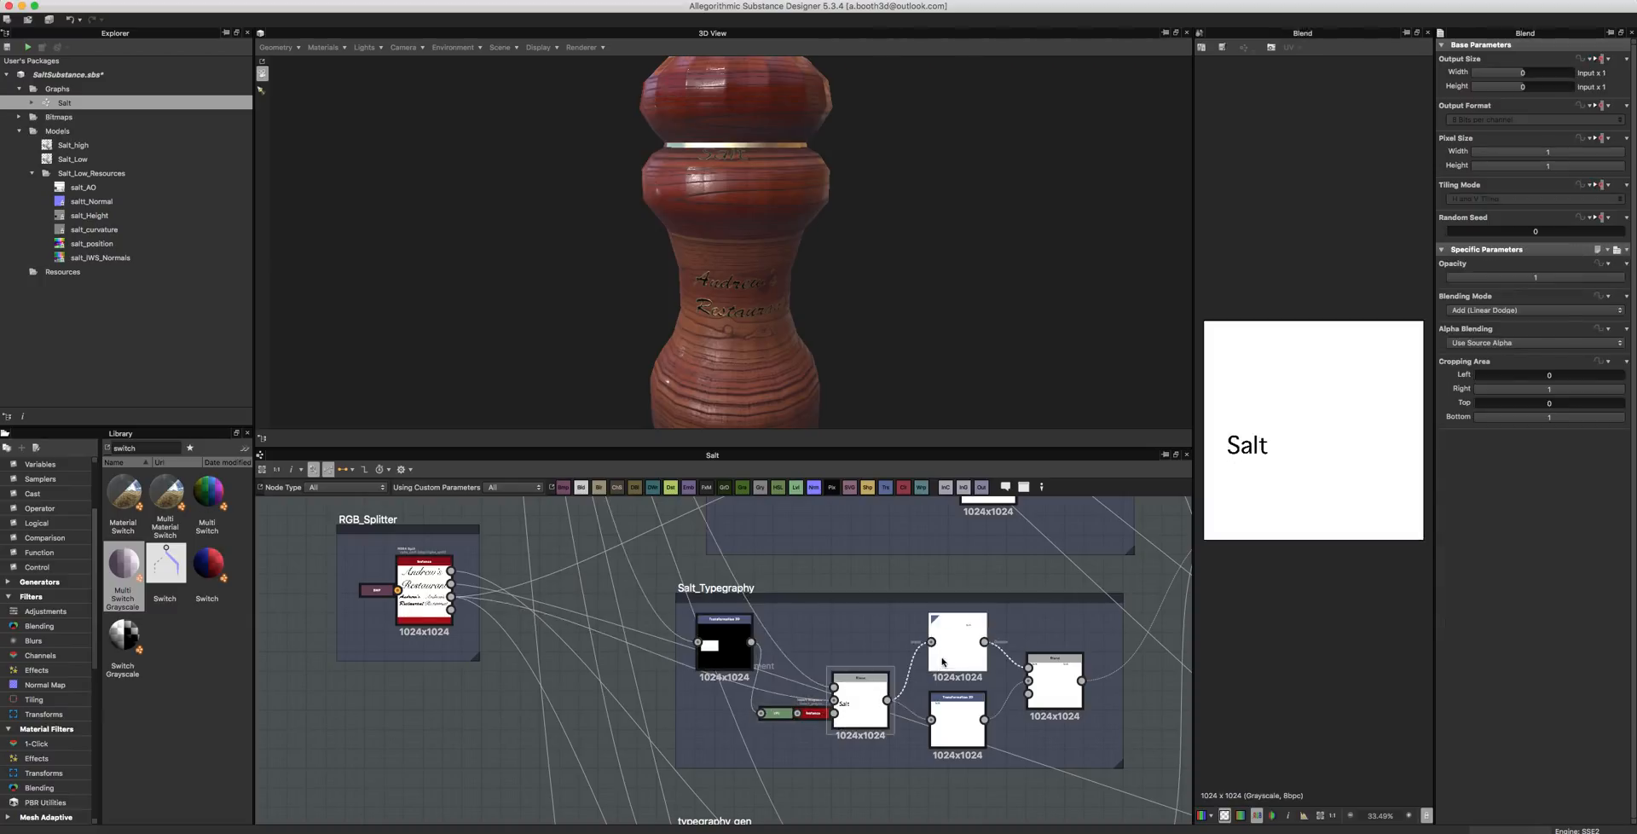
click(1057, 676)
middle_drag(1005, 594, 682, 681)
click(943, 624)
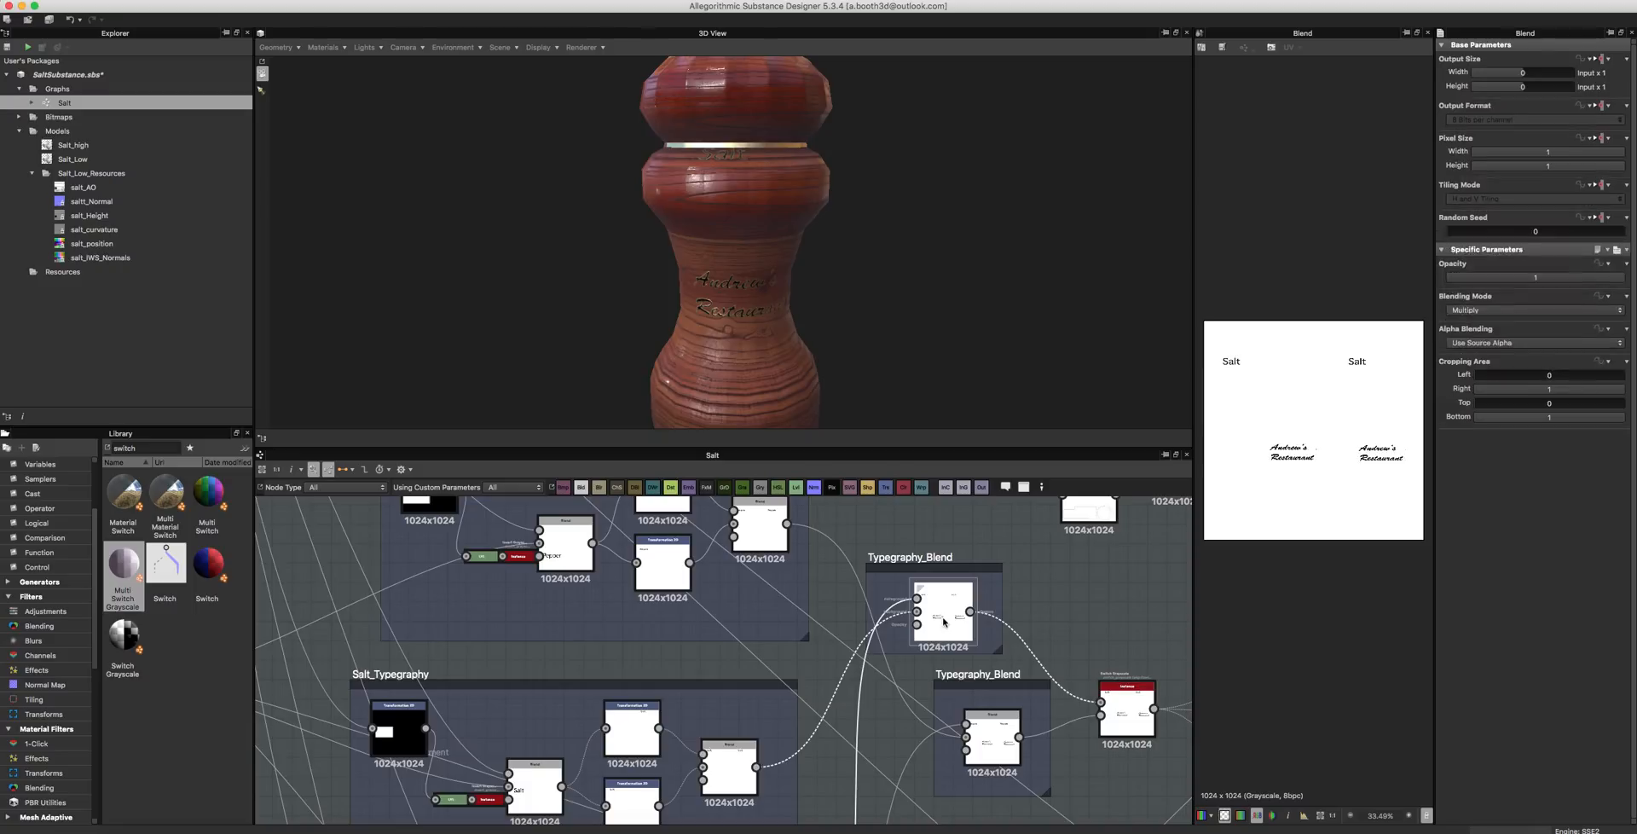
middle_drag(685, 201, 705, 312)
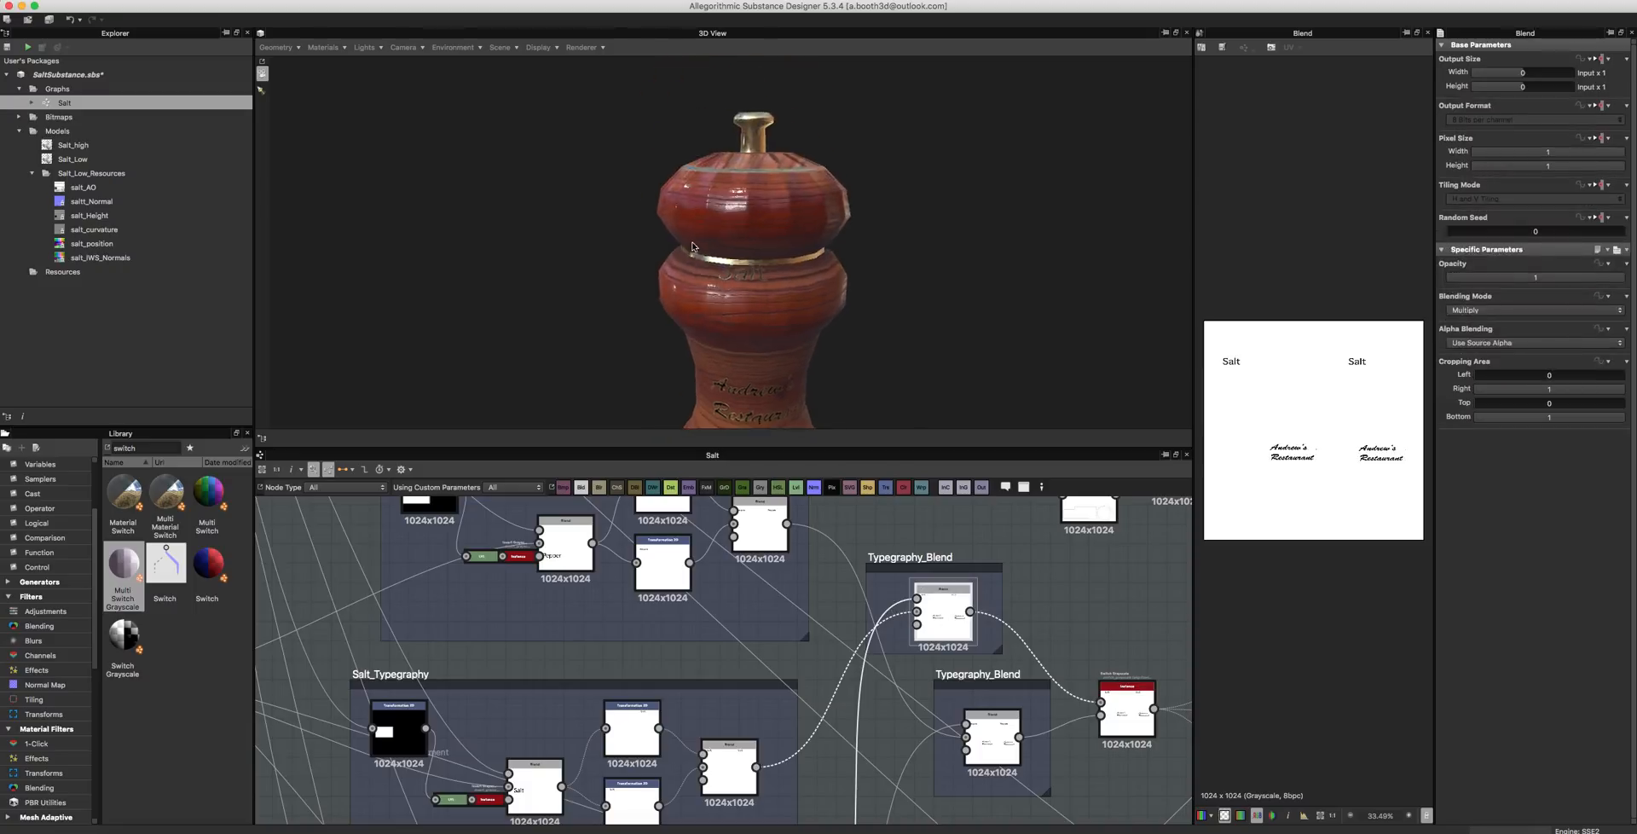
middle_drag(606, 390, 611, 312)
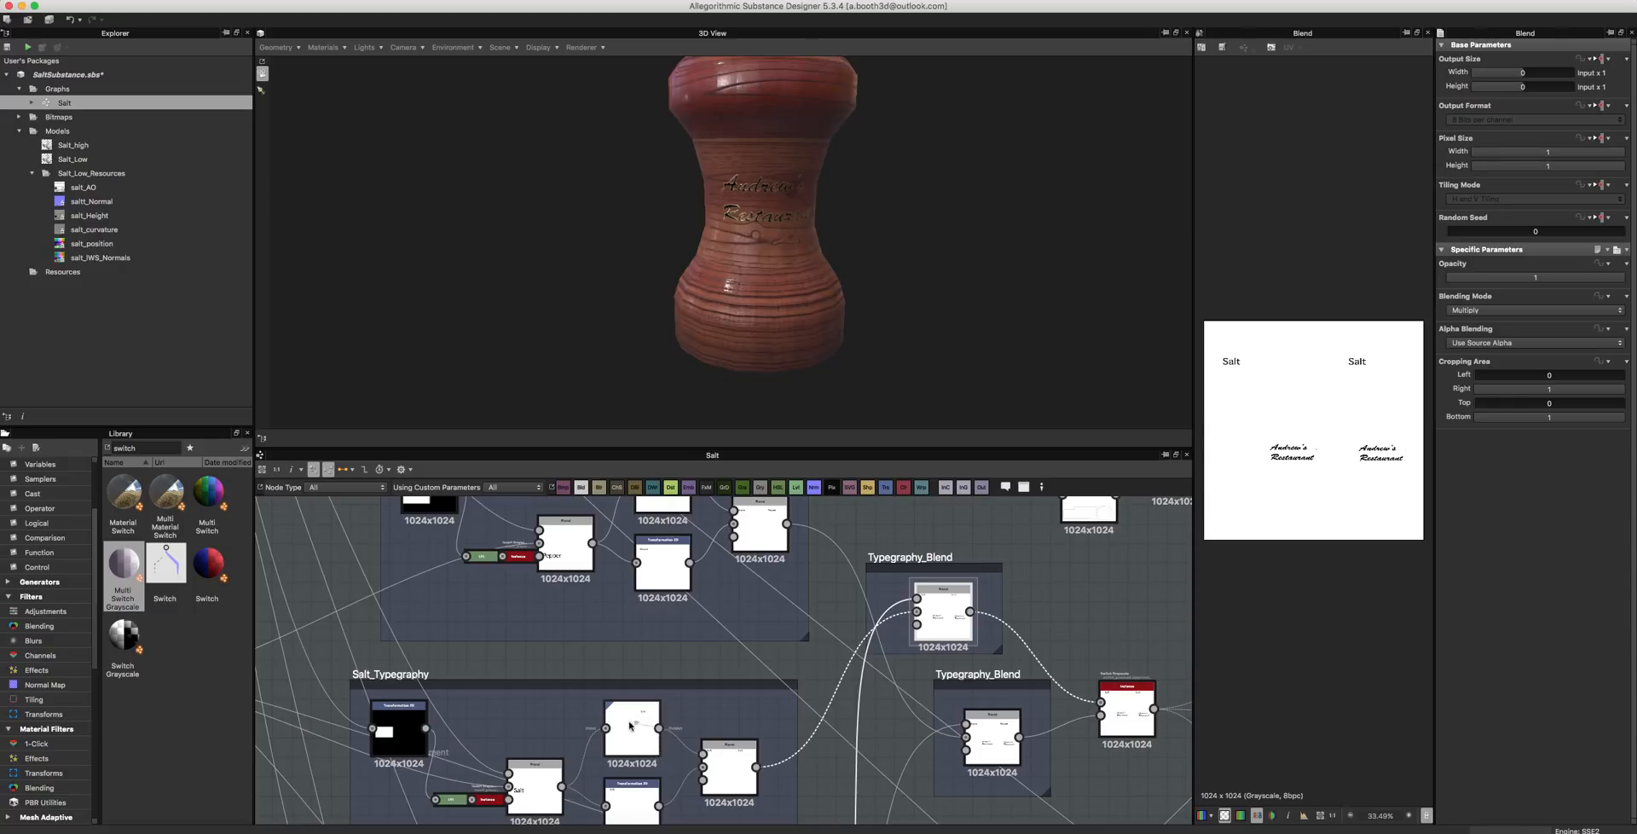
- Move the upper Transformation 2D placement of Salt_Typegraphy down to an offset of about X -0.80, Y 0.75
click(614, 726)
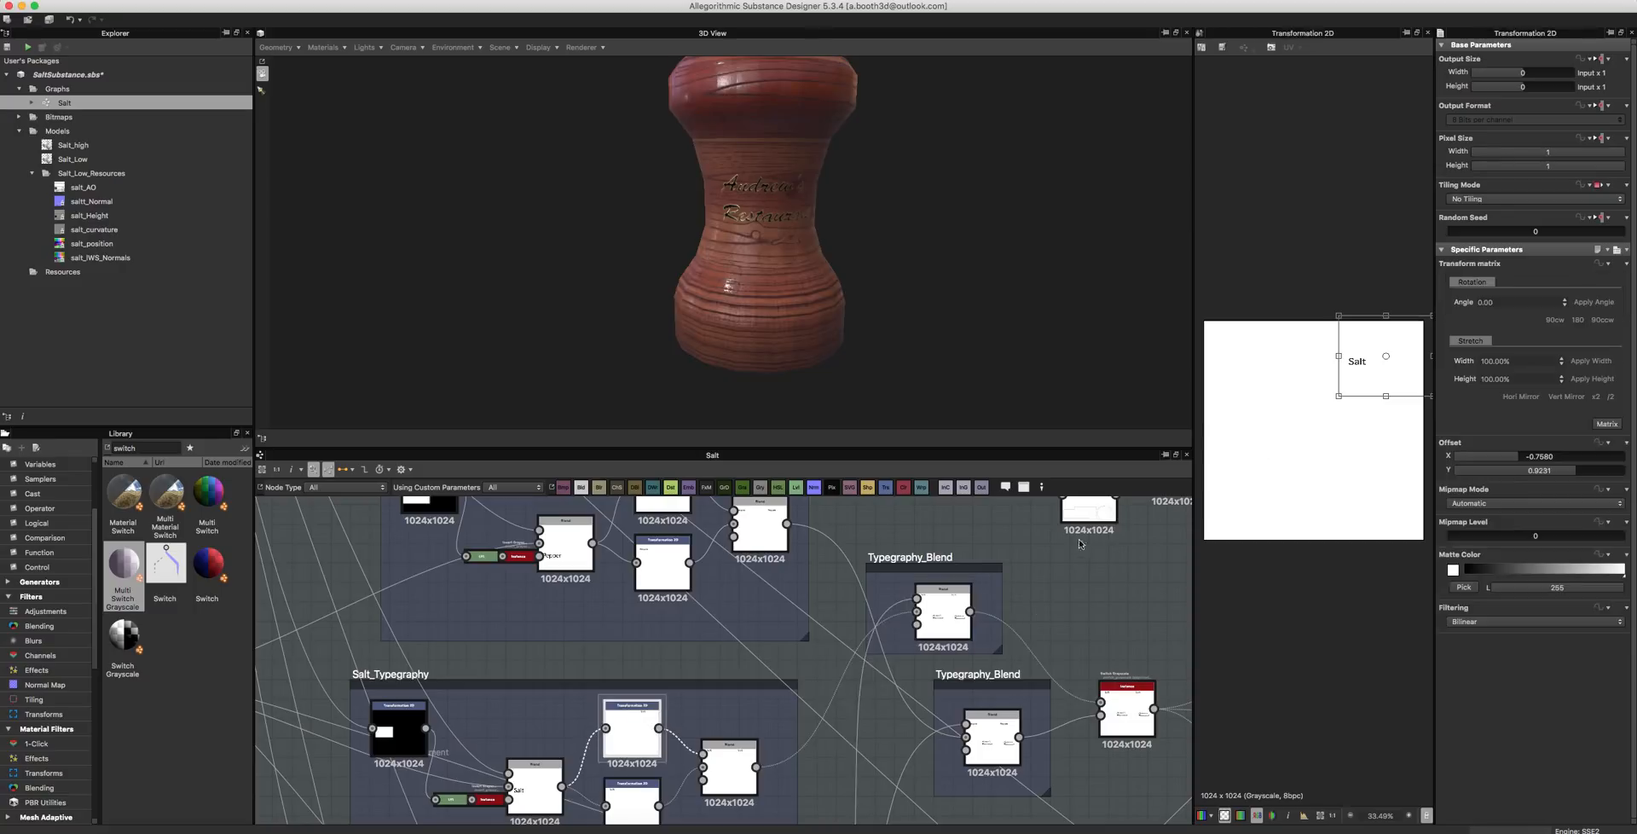
scroll(1093, 517, down, 2)
drag(1326, 382, 1326, 383)
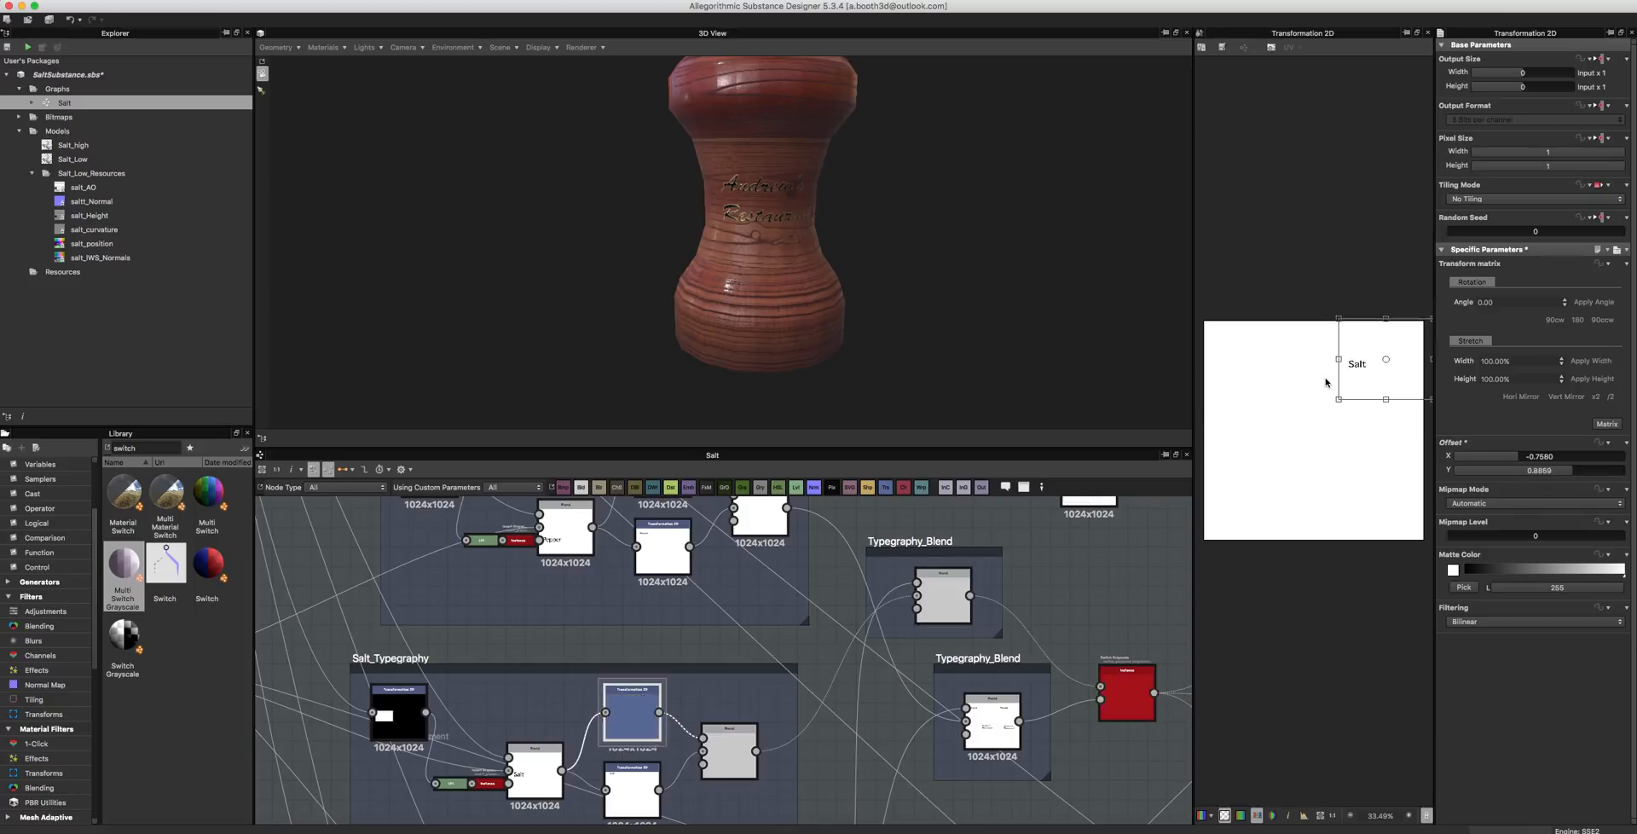
middle_drag(953, 267, 950, 303)
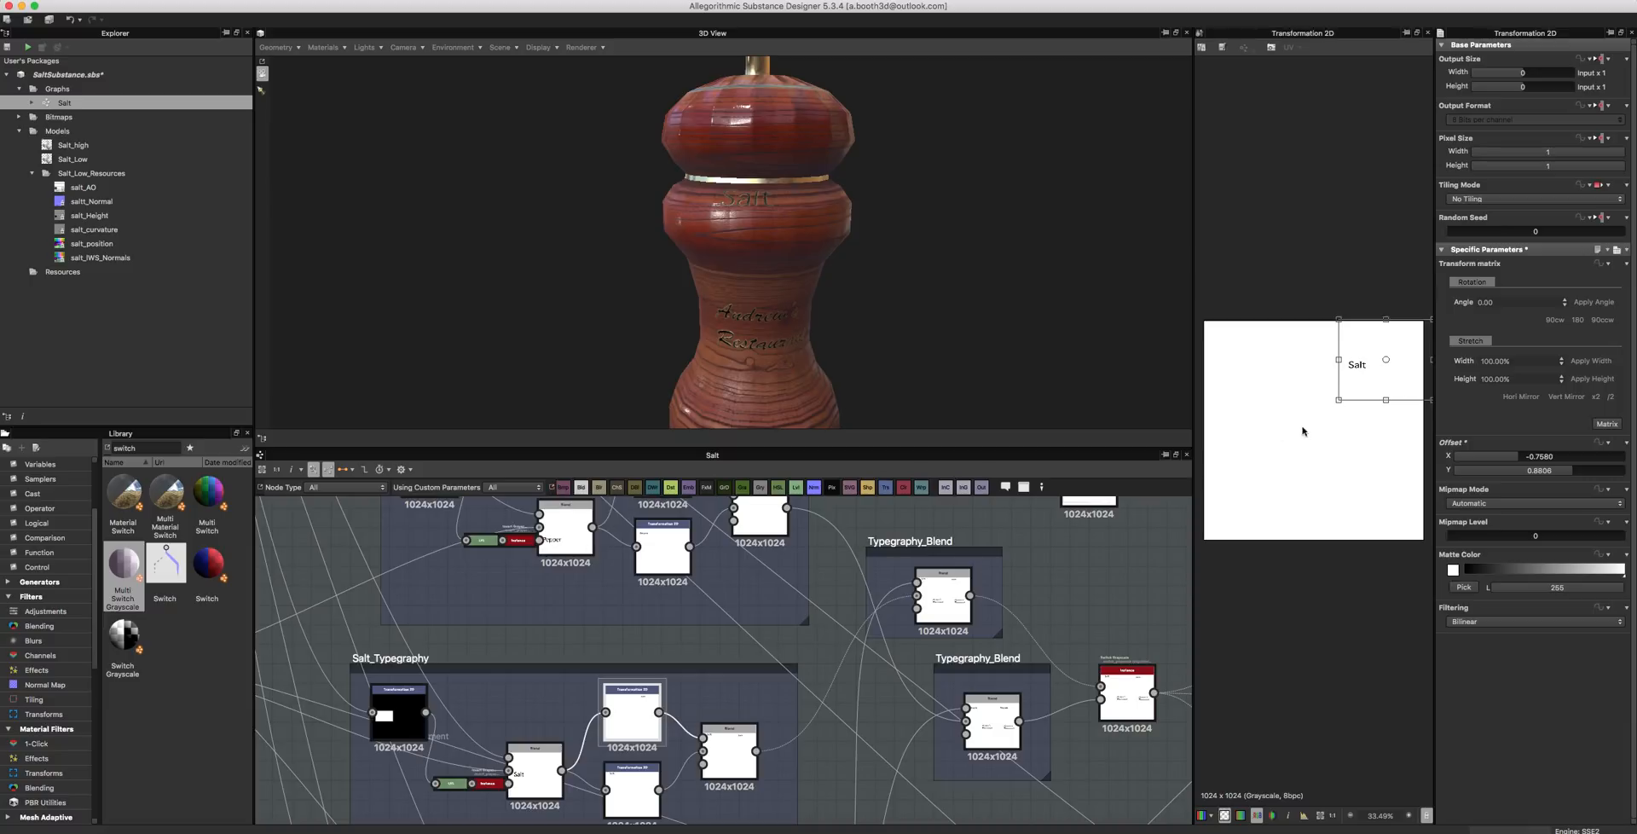
drag(1363, 375, 1367, 386)
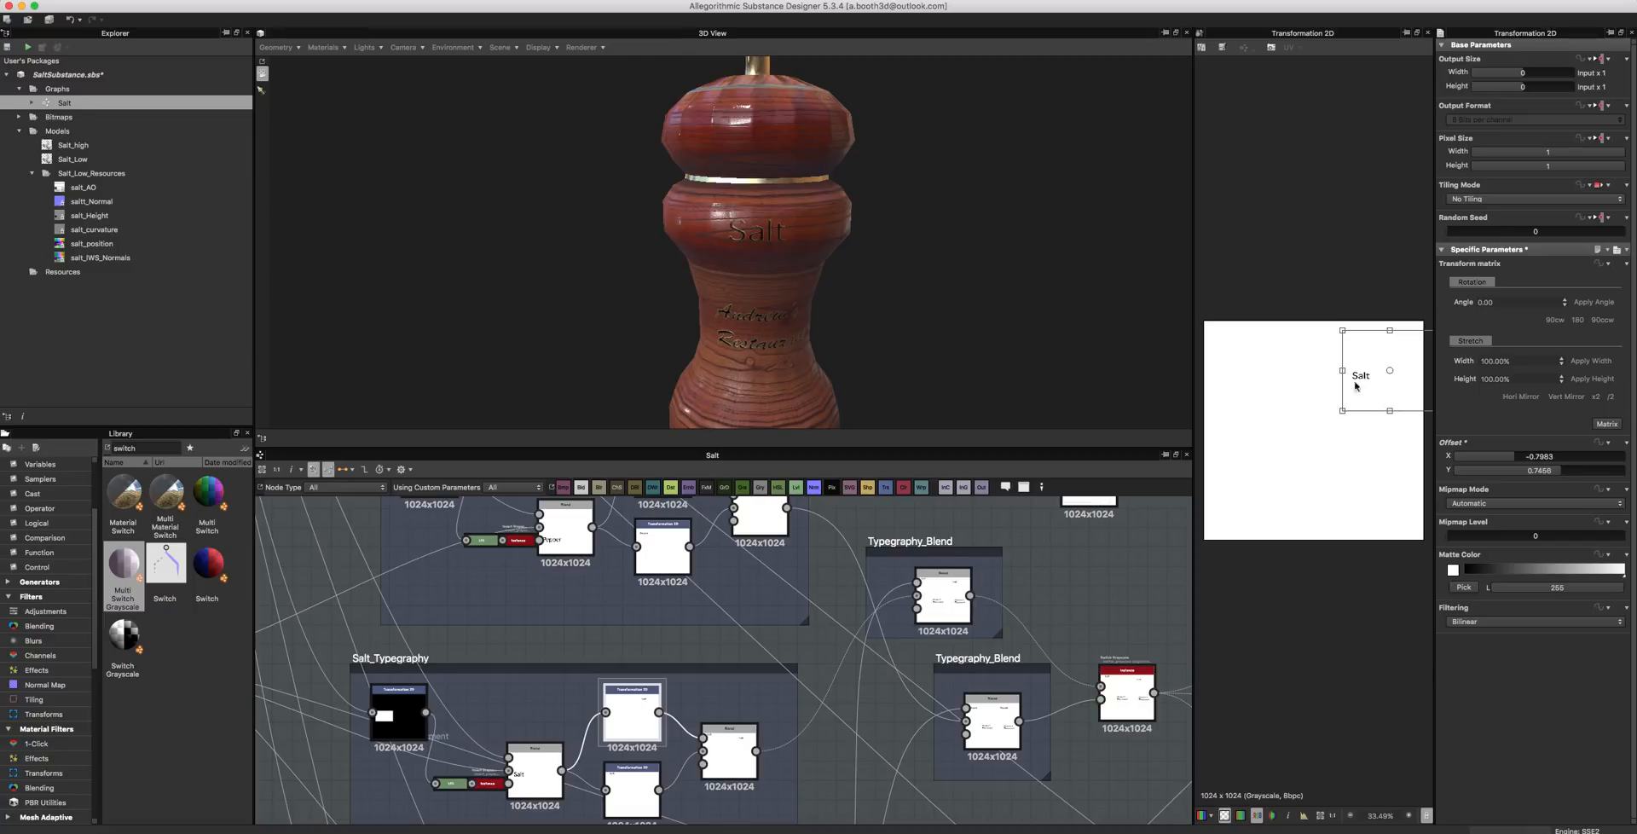
- Move the lower Transformation 2D placement of Salt_Typegraphy down to match, and check the Salt lettering around the model
middle_drag(566, 644, 575, 528)
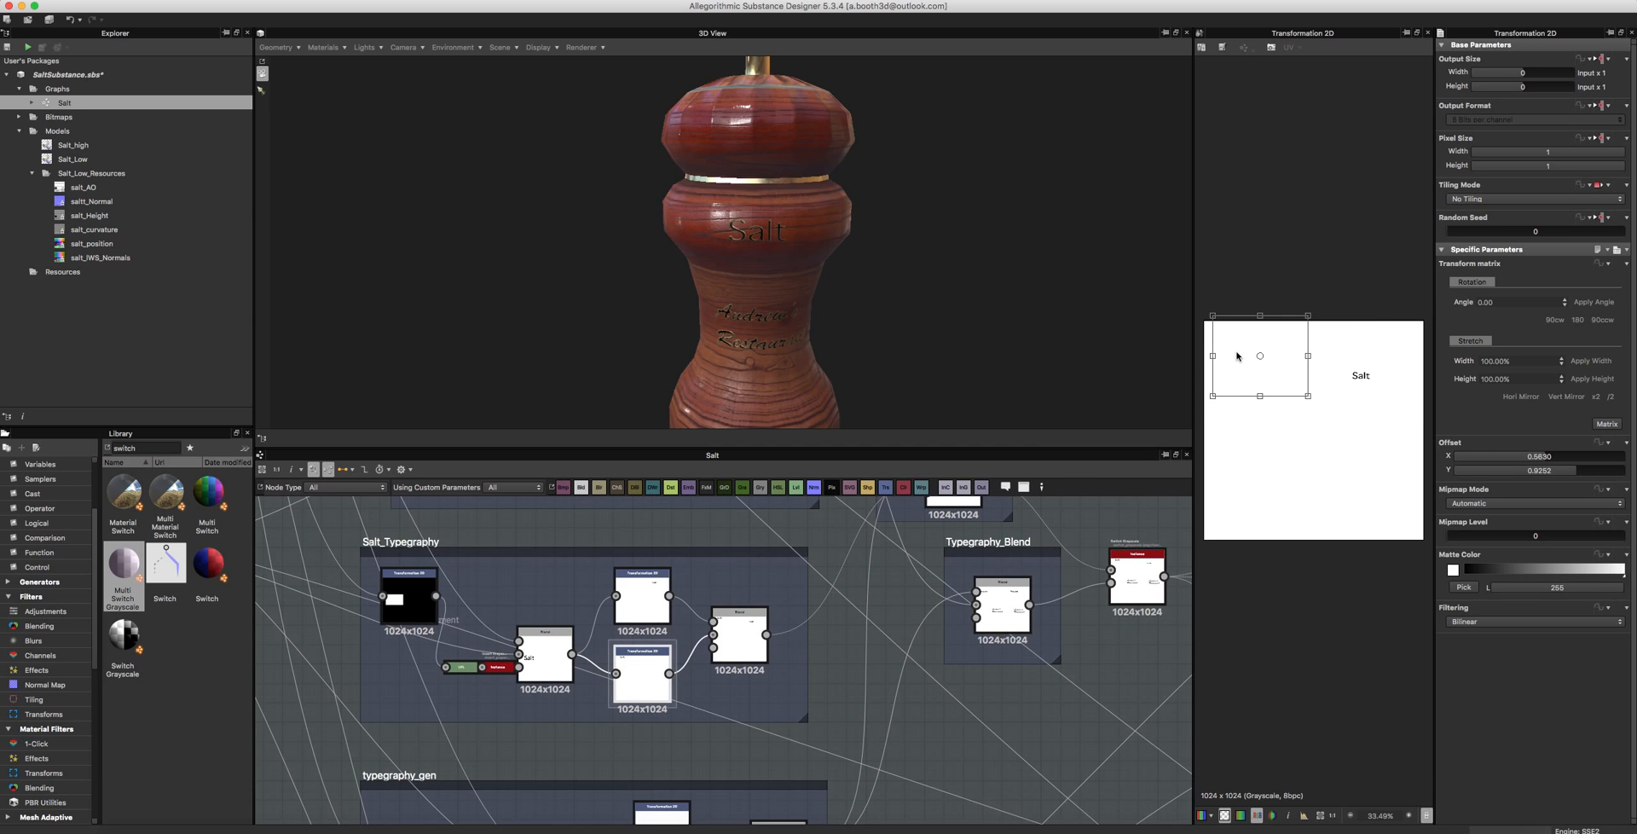
drag(1238, 356, 1240, 377)
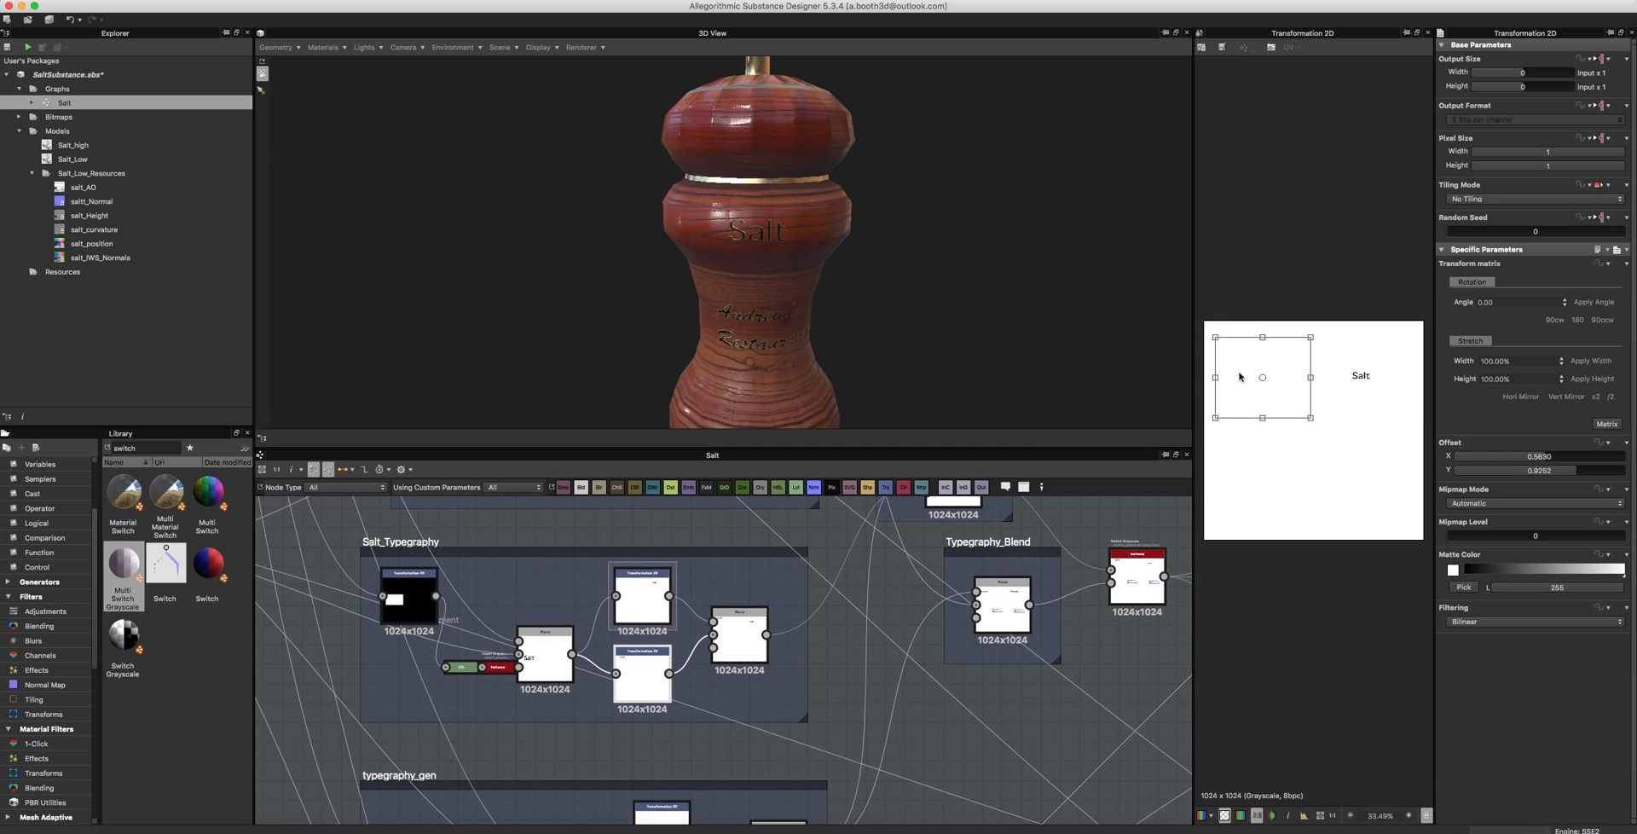
drag(570, 335, 902, 313)
drag(1237, 366, 1244, 362)
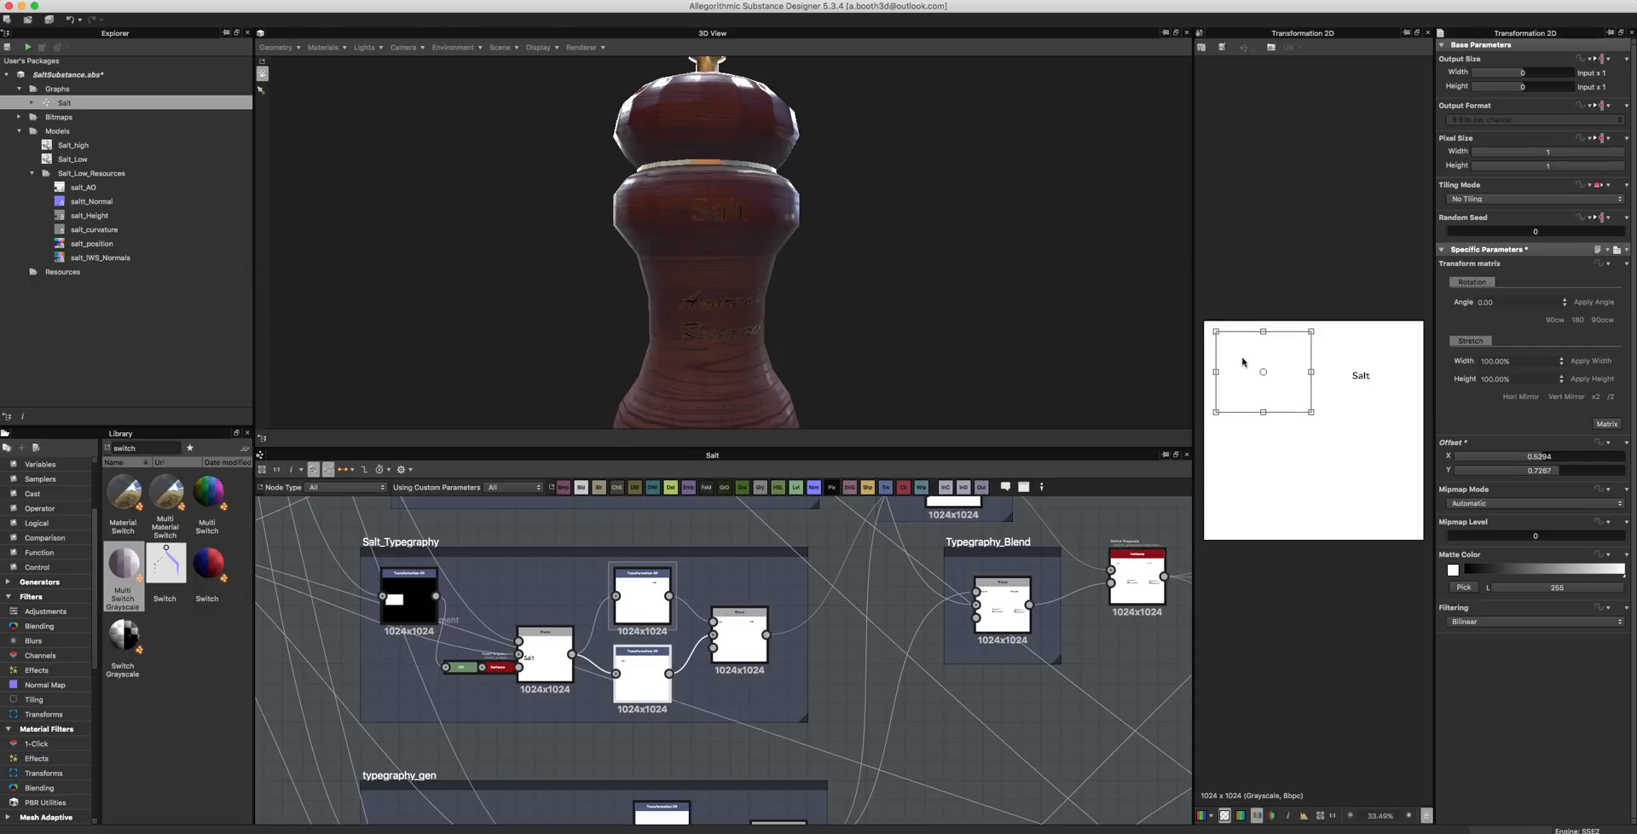
drag(695, 347, 370, 348)
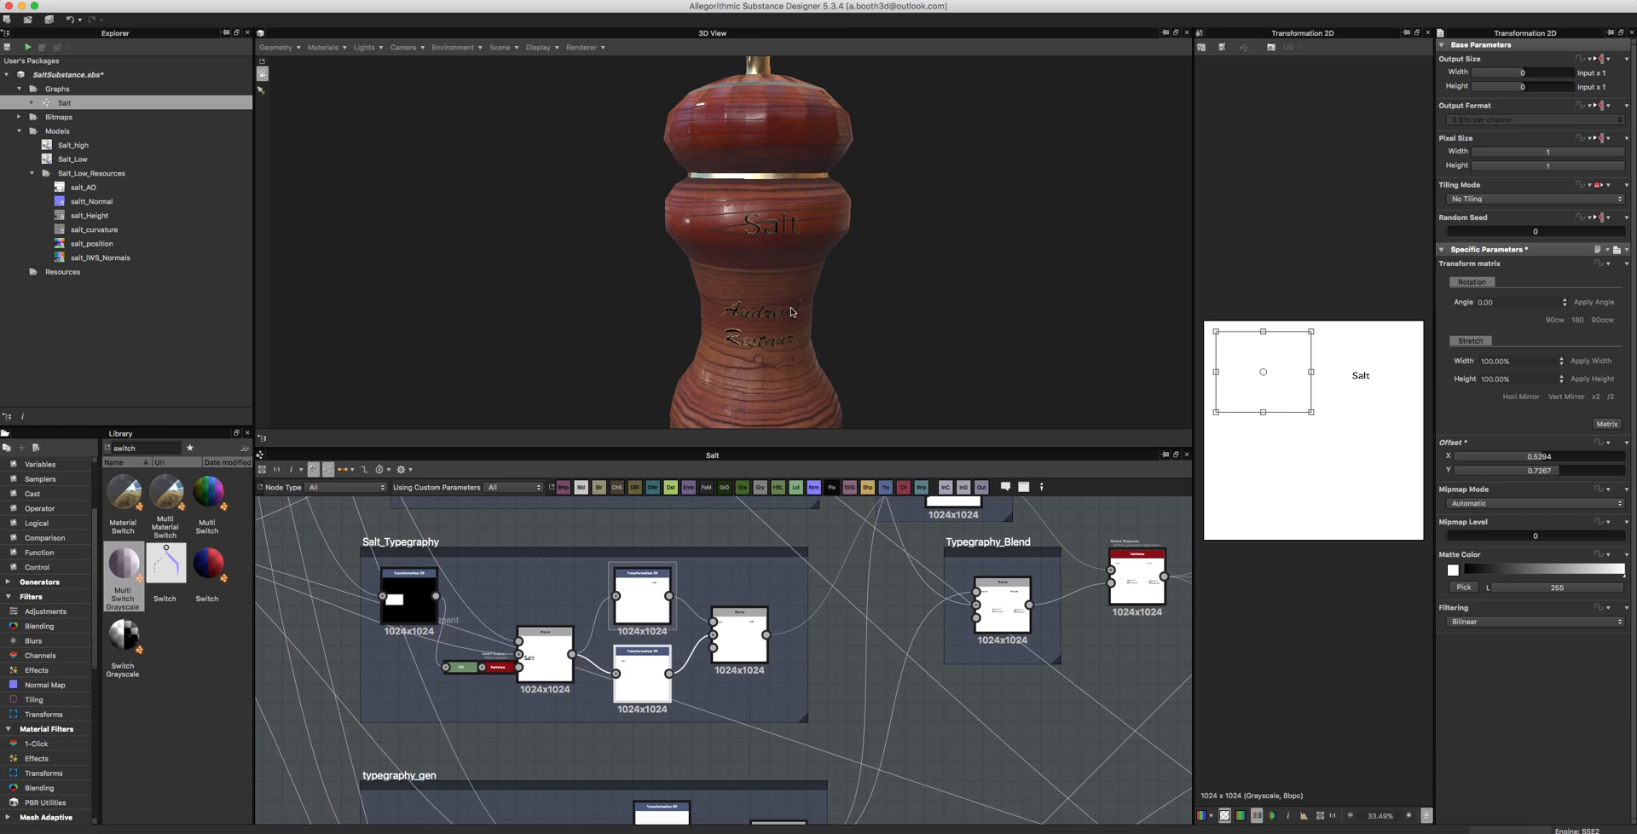
drag(672, 271, 708, 358)
- Lower the Levels Mid value of the upper Ambient Occlusion node in AO_Decal_blend to about 0.28 and check the lettering
middle_drag(805, 614, 571, 620)
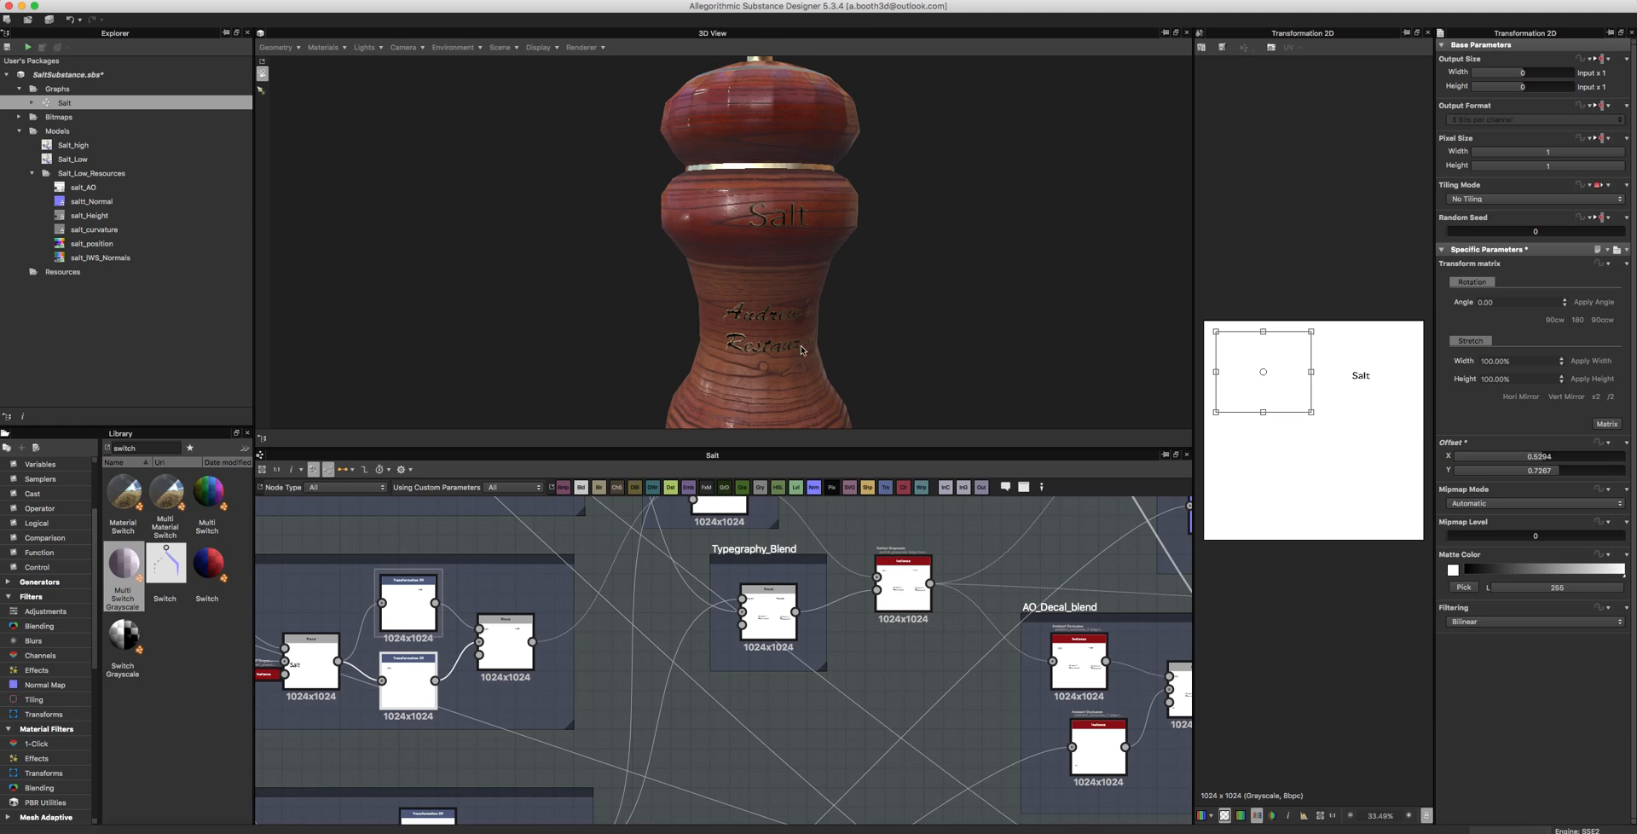
drag(803, 355, 805, 328)
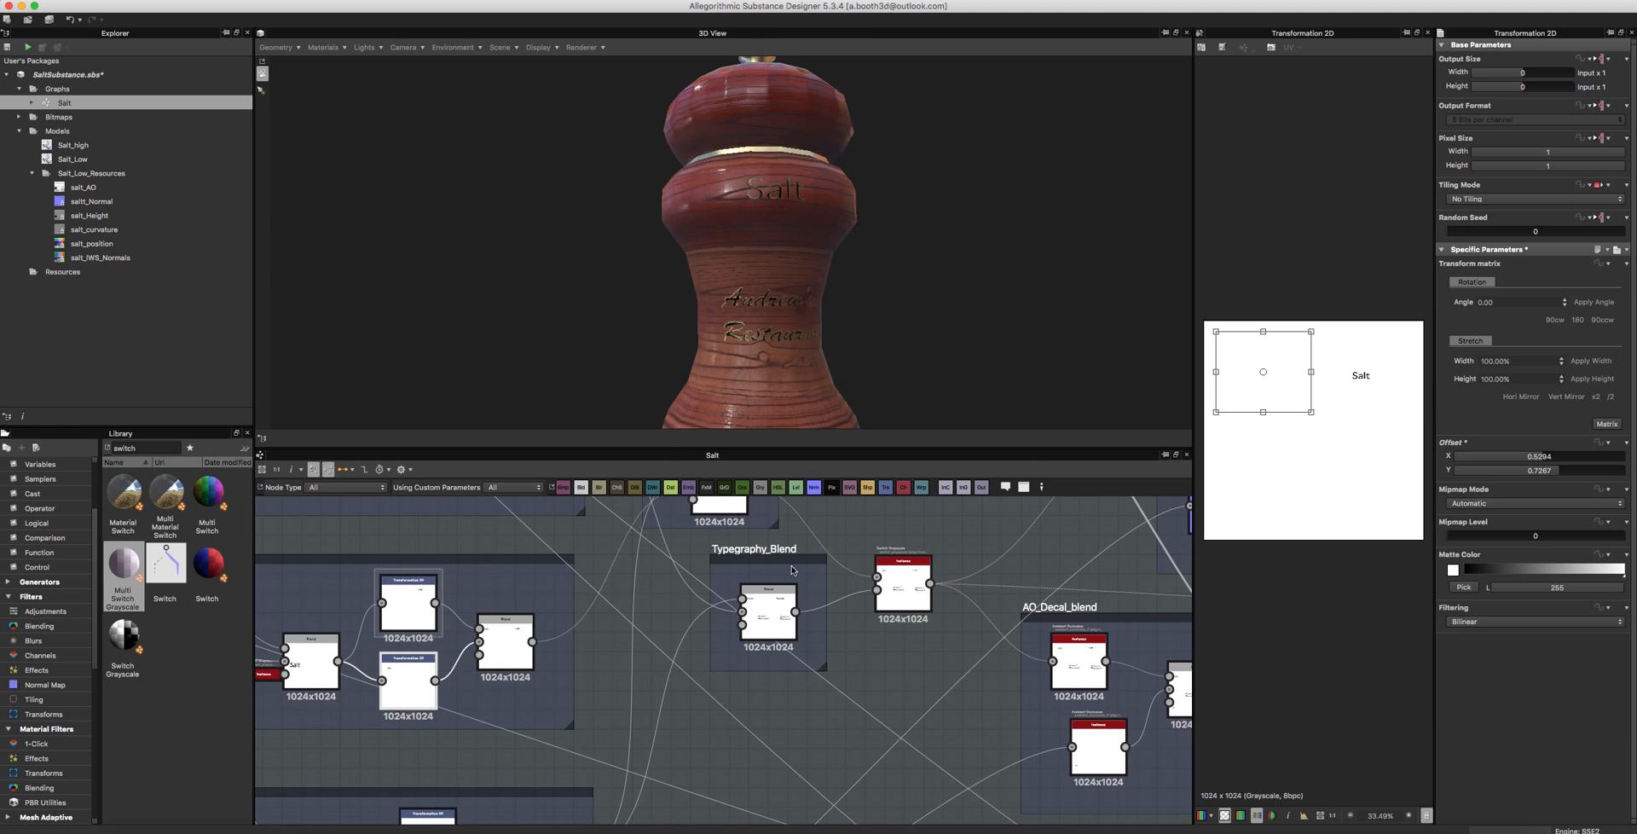
drag(1019, 781, 931, 691)
middle_drag(932, 690, 672, 627)
click(836, 607)
double_click(836, 607)
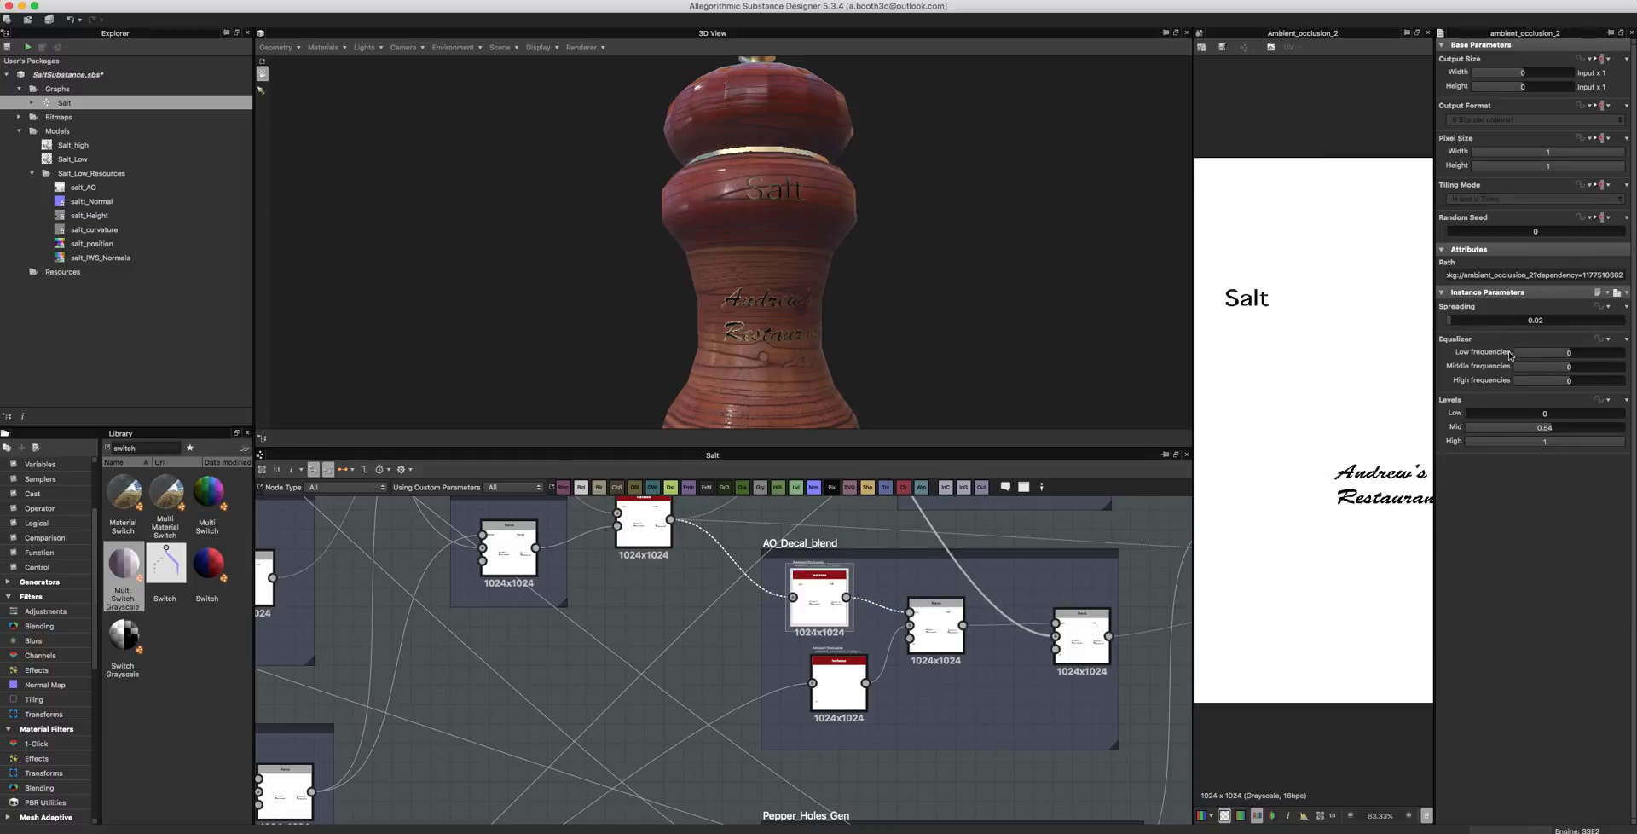
drag(1540, 429, 1512, 430)
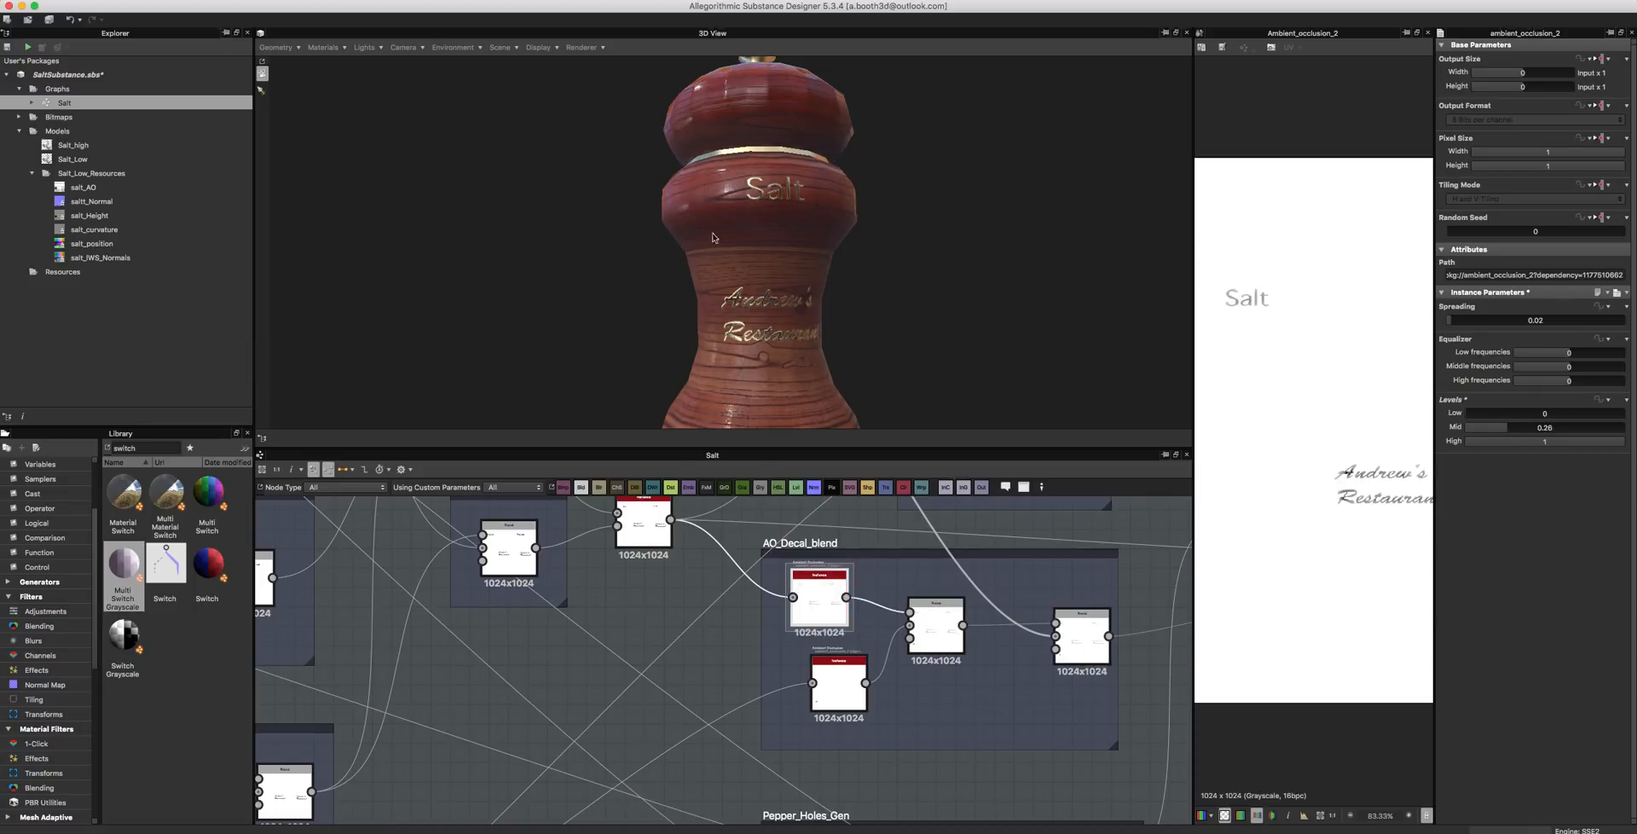
mouse_move(903, 286)
mouse_down()
mouse_move(834, 332)
mouse_move(884, 318)
mouse_move(880, 284)
mouse_move(709, 293)
mouse_move(913, 313)
mouse_move(866, 281)
mouse_move(871, 266)
mouse_move(897, 281)
mouse_move(894, 311)
mouse_move(892, 289)
mouse_up()
drag(680, 333, 684, 325)
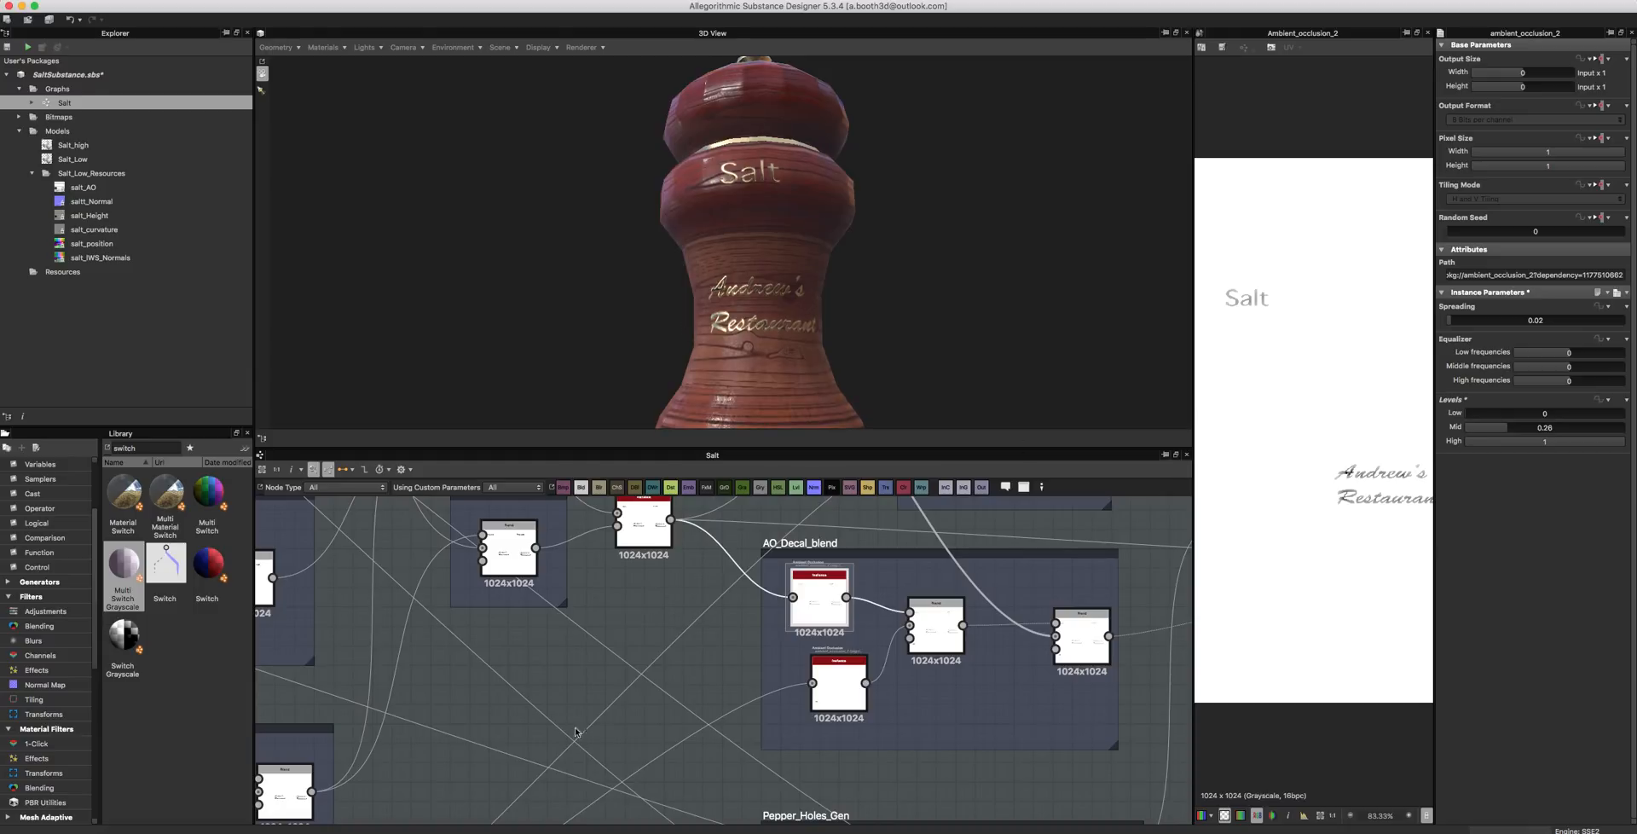
- Test the Switch Grayscale node by toggling its Switch parameter to False and back to True
click(643, 529)
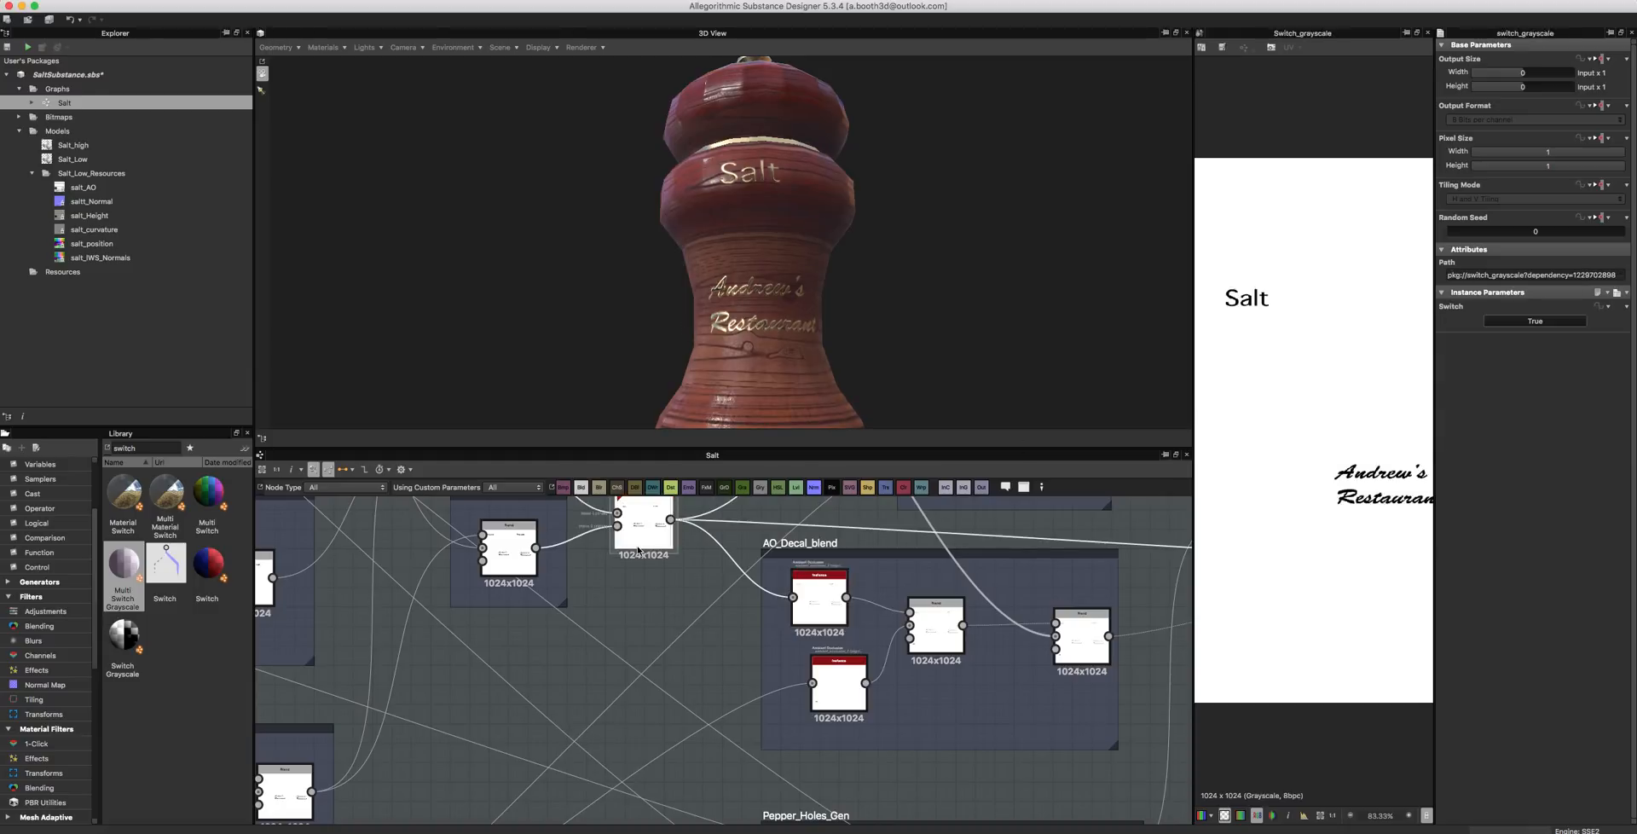
click(1506, 321)
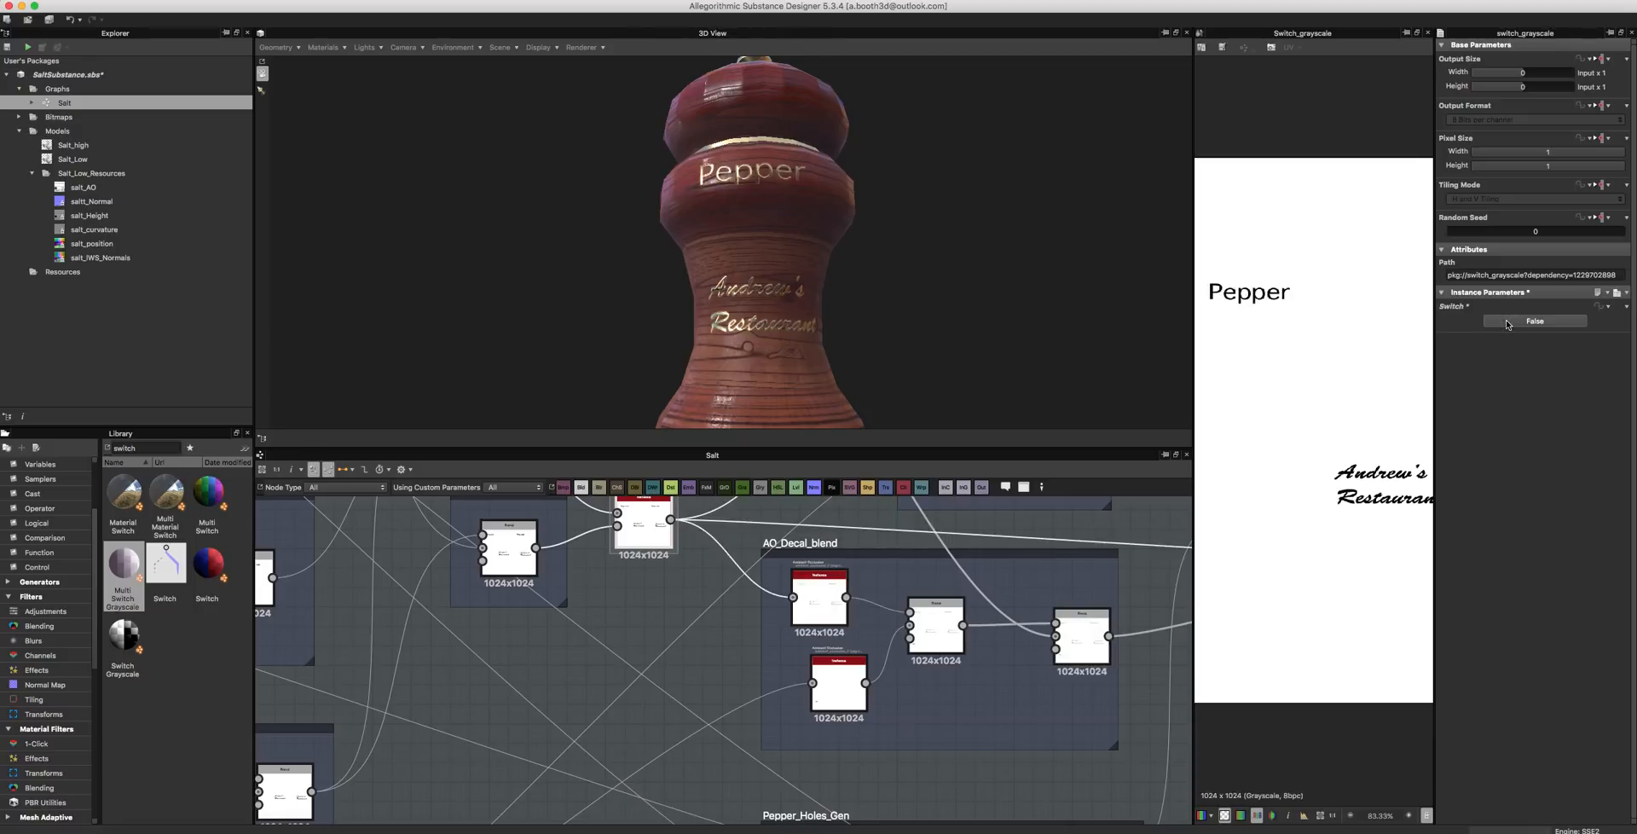
click(1507, 322)
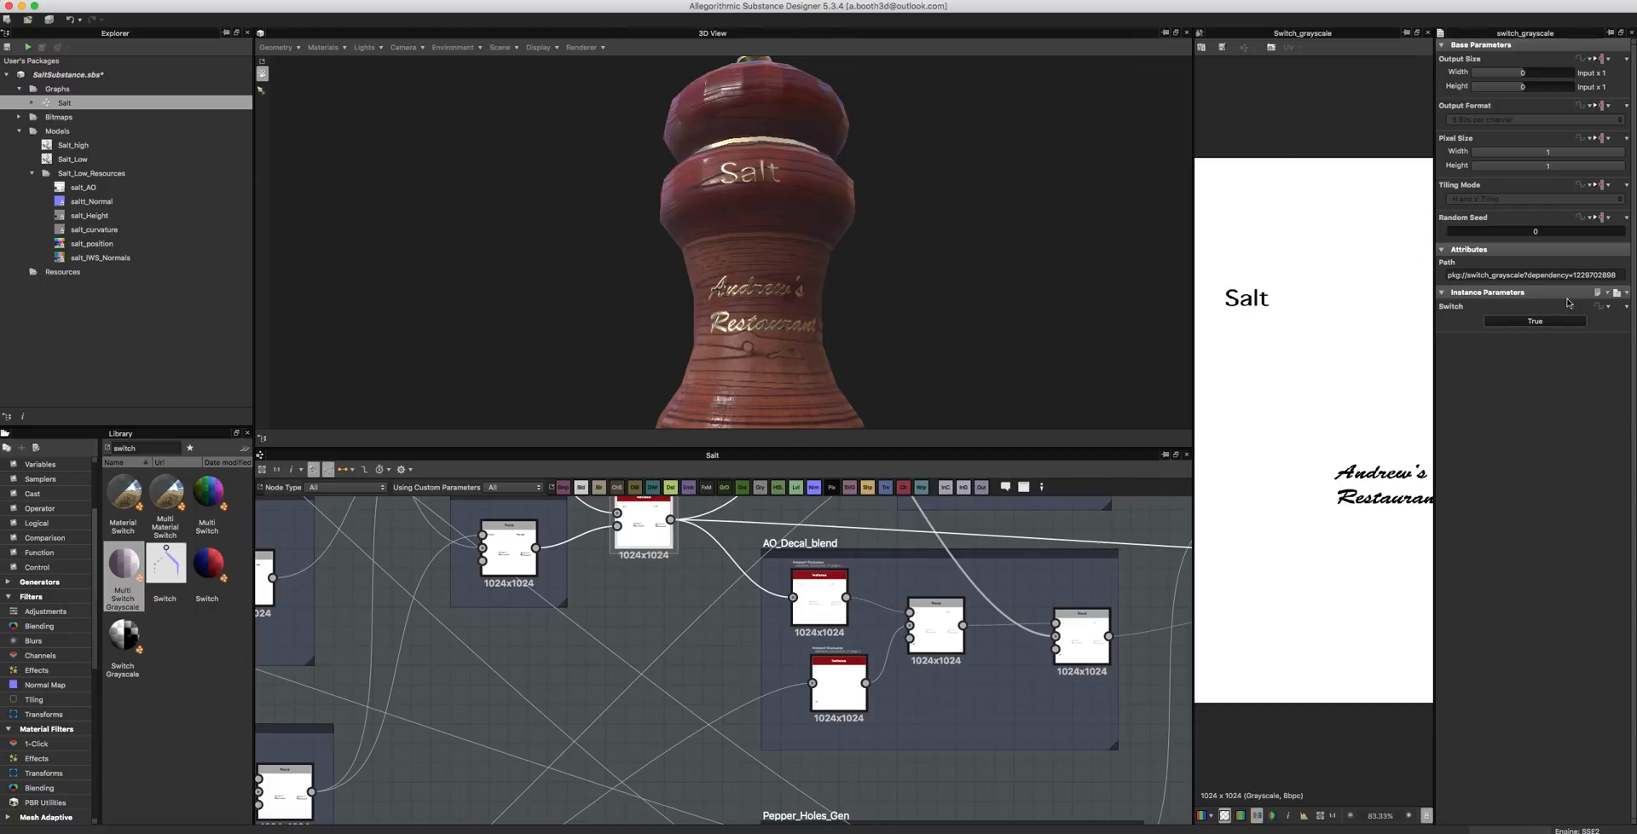
- Expose the Switch Grayscale node's Switch parameter as a new graph input named Pepper
click(1597, 306)
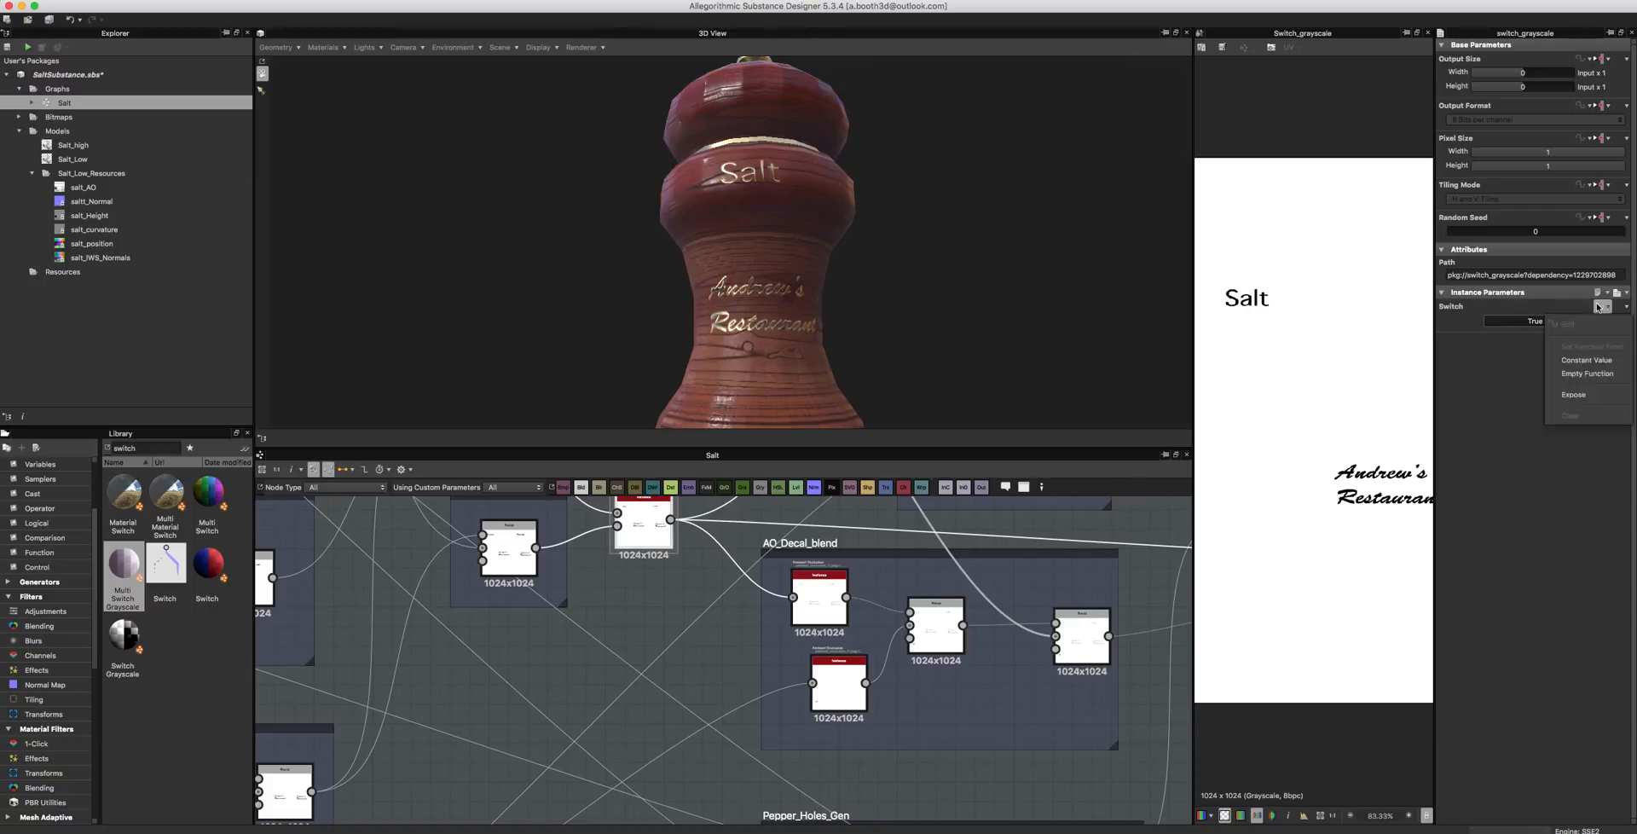
click(1573, 395)
click(855, 403)
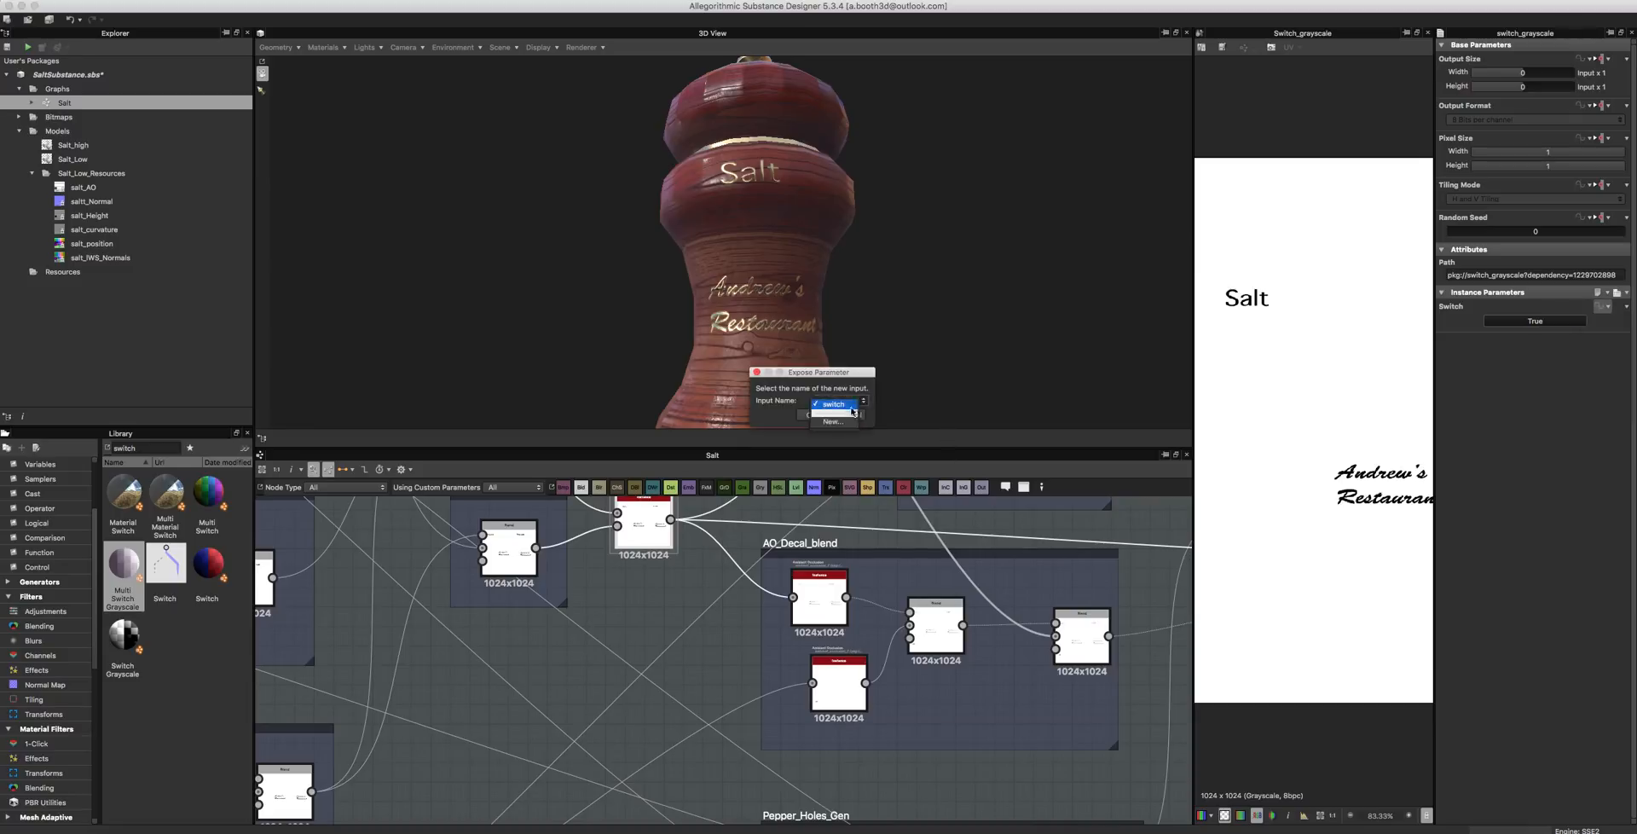
click(833, 422)
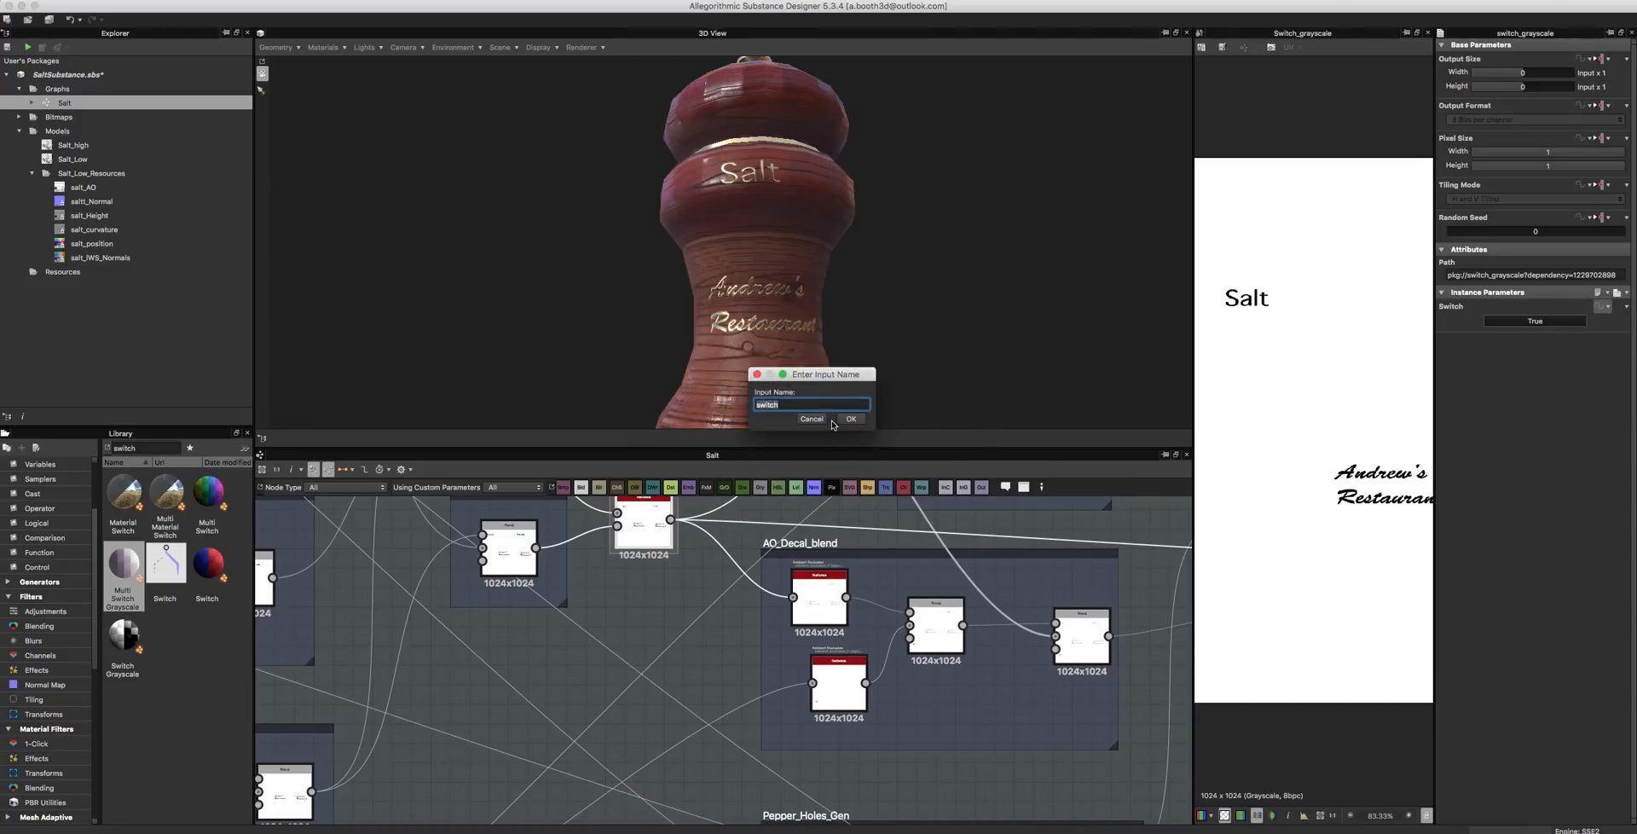
text(Pepper)
click(850, 419)
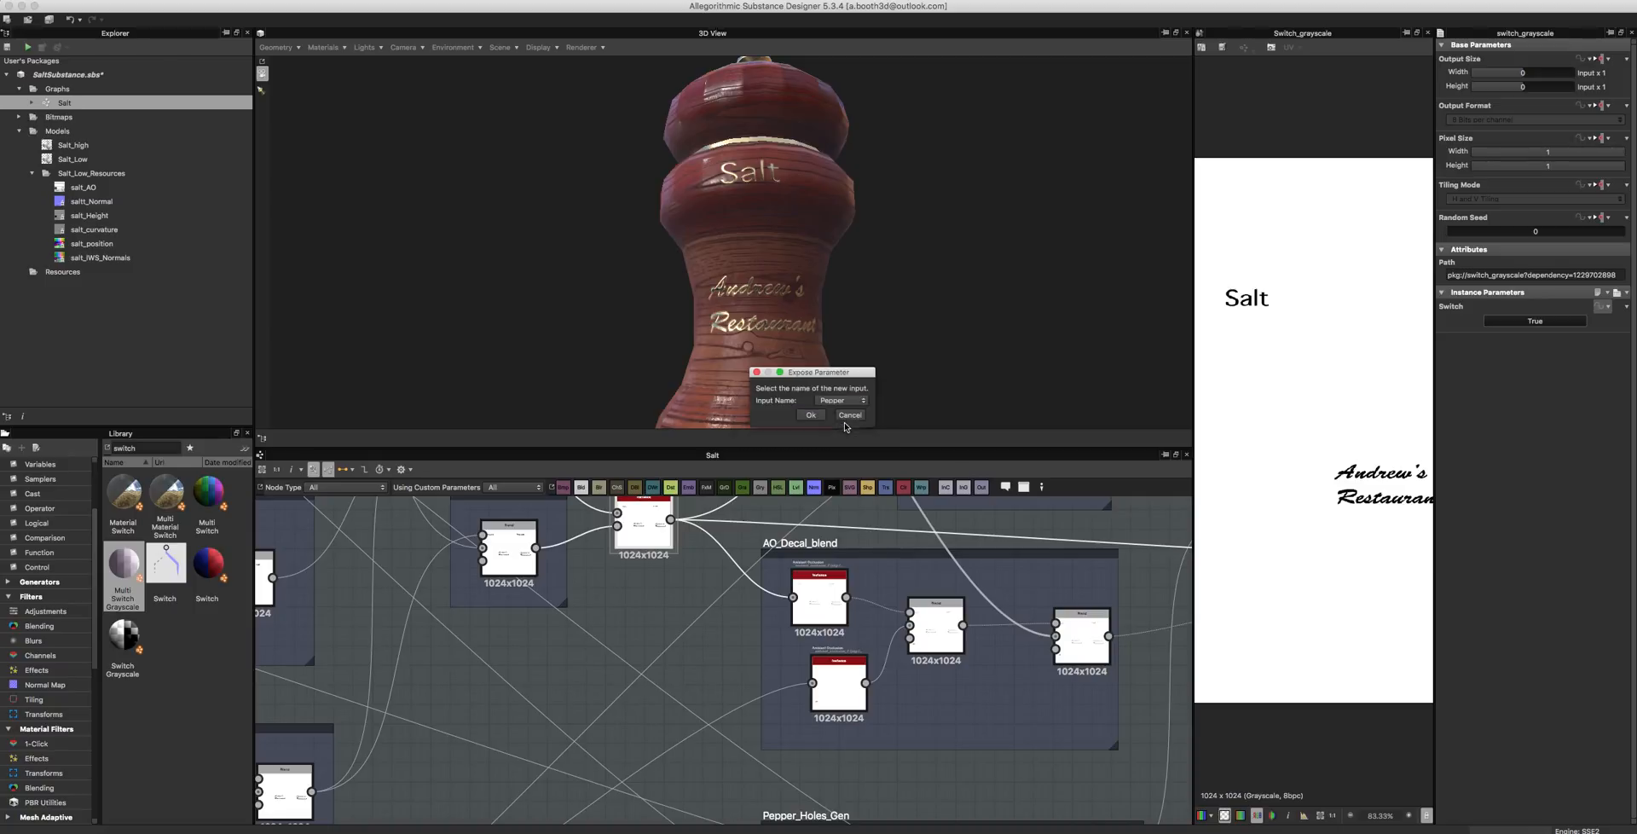
click(811, 415)
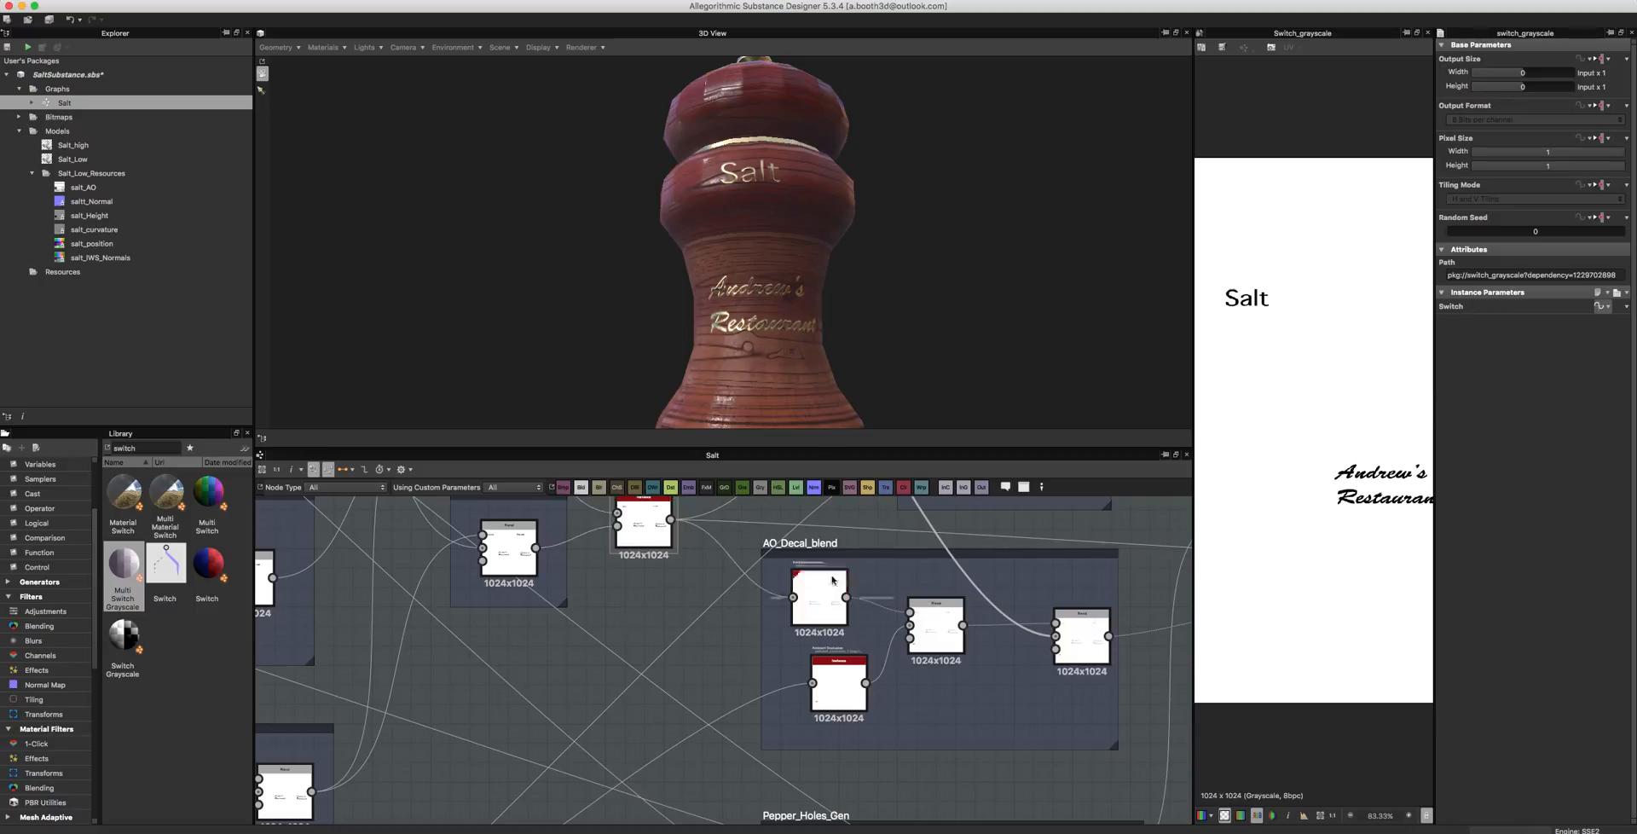
- Expand the exposed Pepper switch in the graph's input parameters and test its default as False and back to True
click(670, 602)
click(1481, 730)
click(1481, 730)
click(1458, 730)
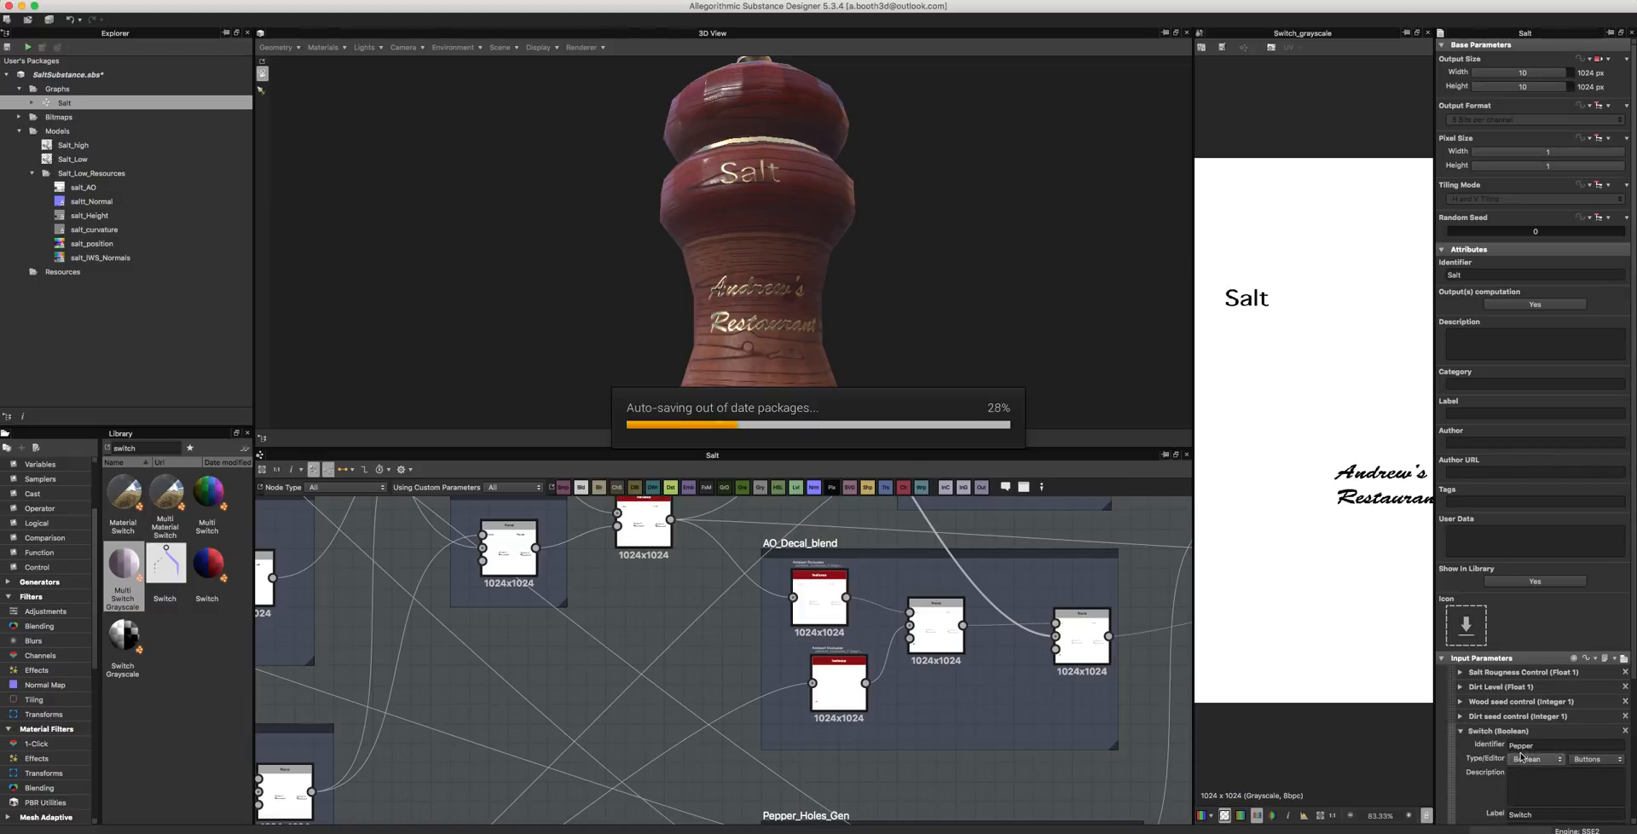
scroll(1540, 773, down, 3)
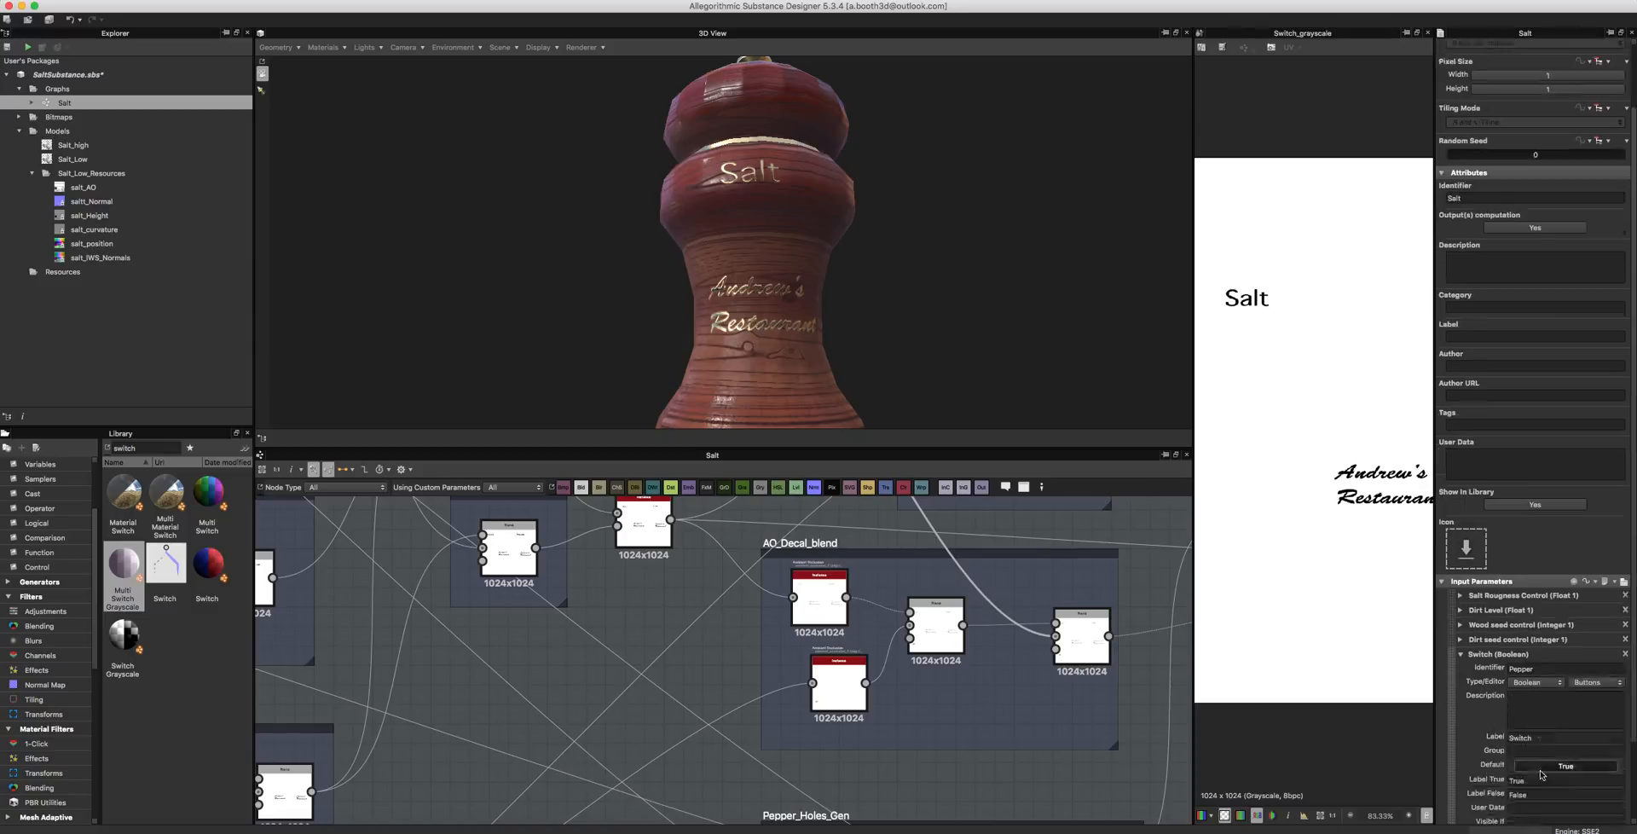
scroll(1542, 774, down, 3)
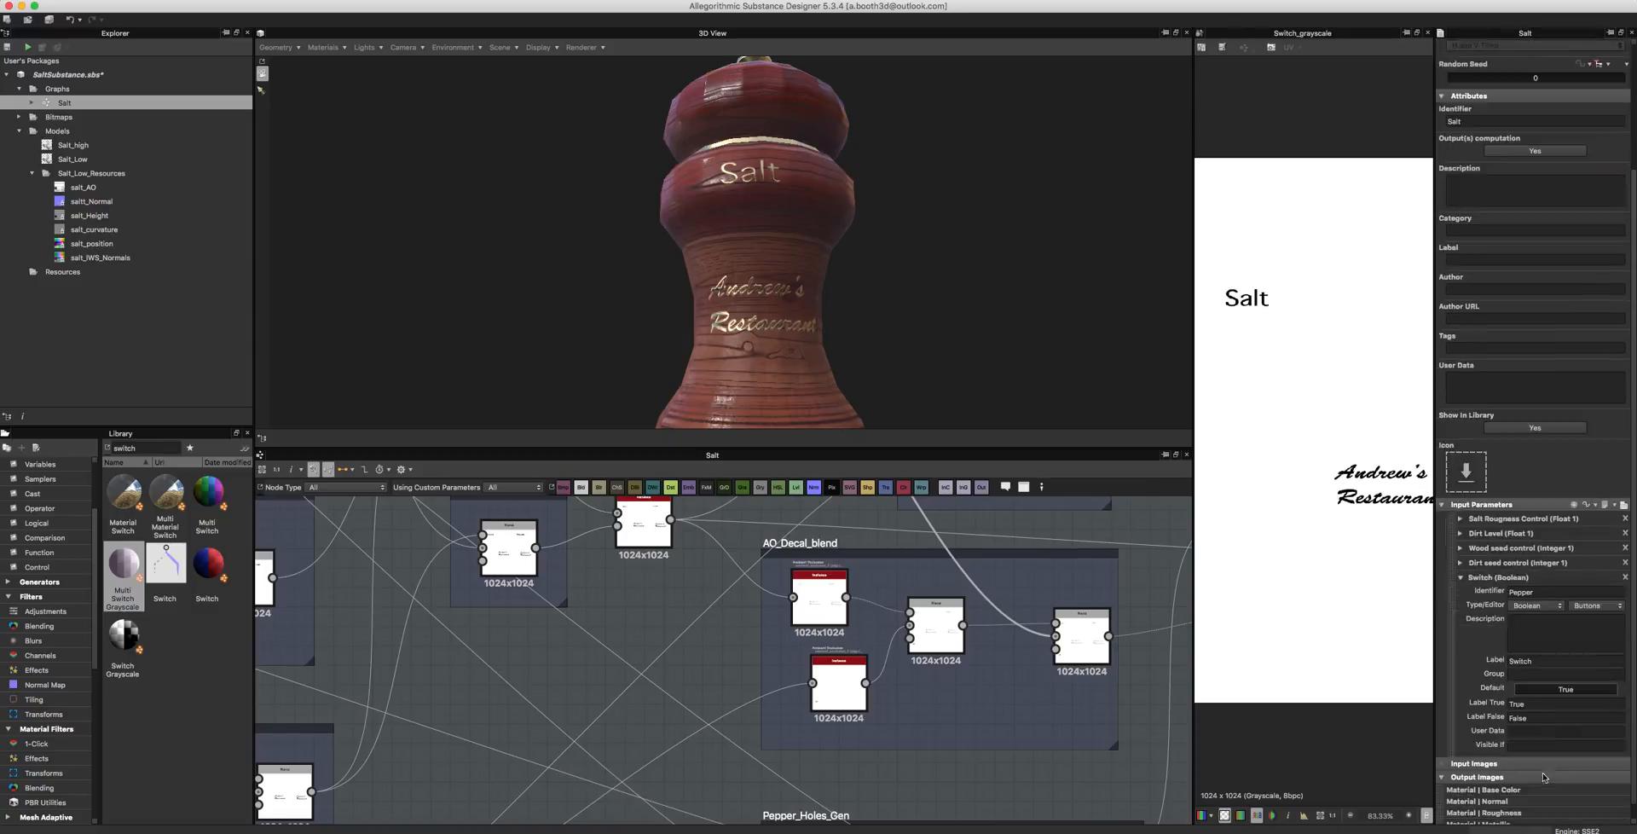
click(1543, 693)
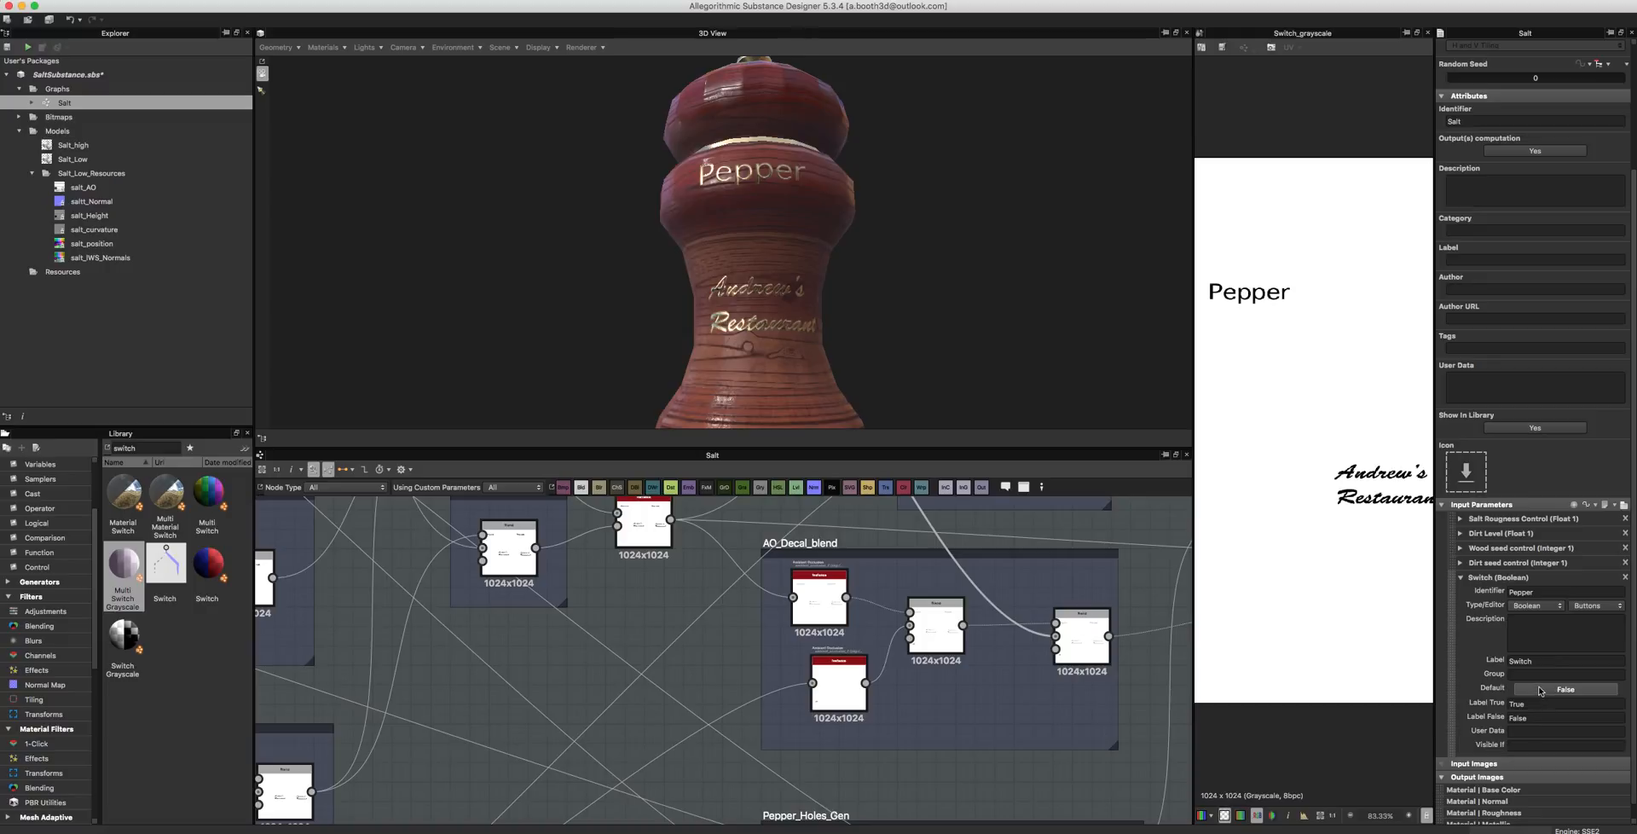
click(1540, 690)
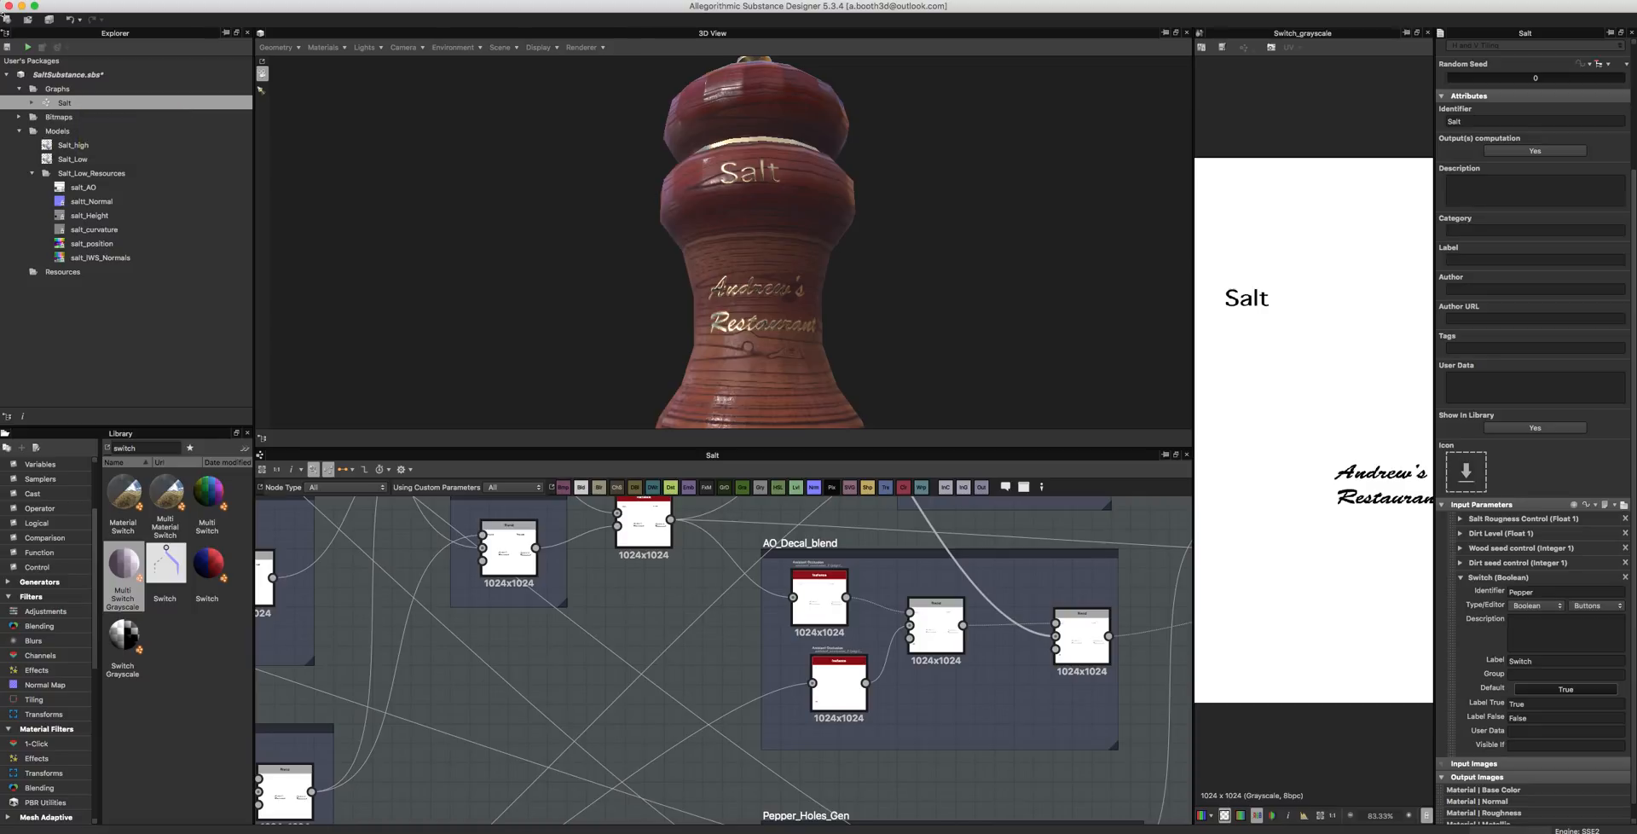
right_click(58, 73)
mouse_move(78, 99)
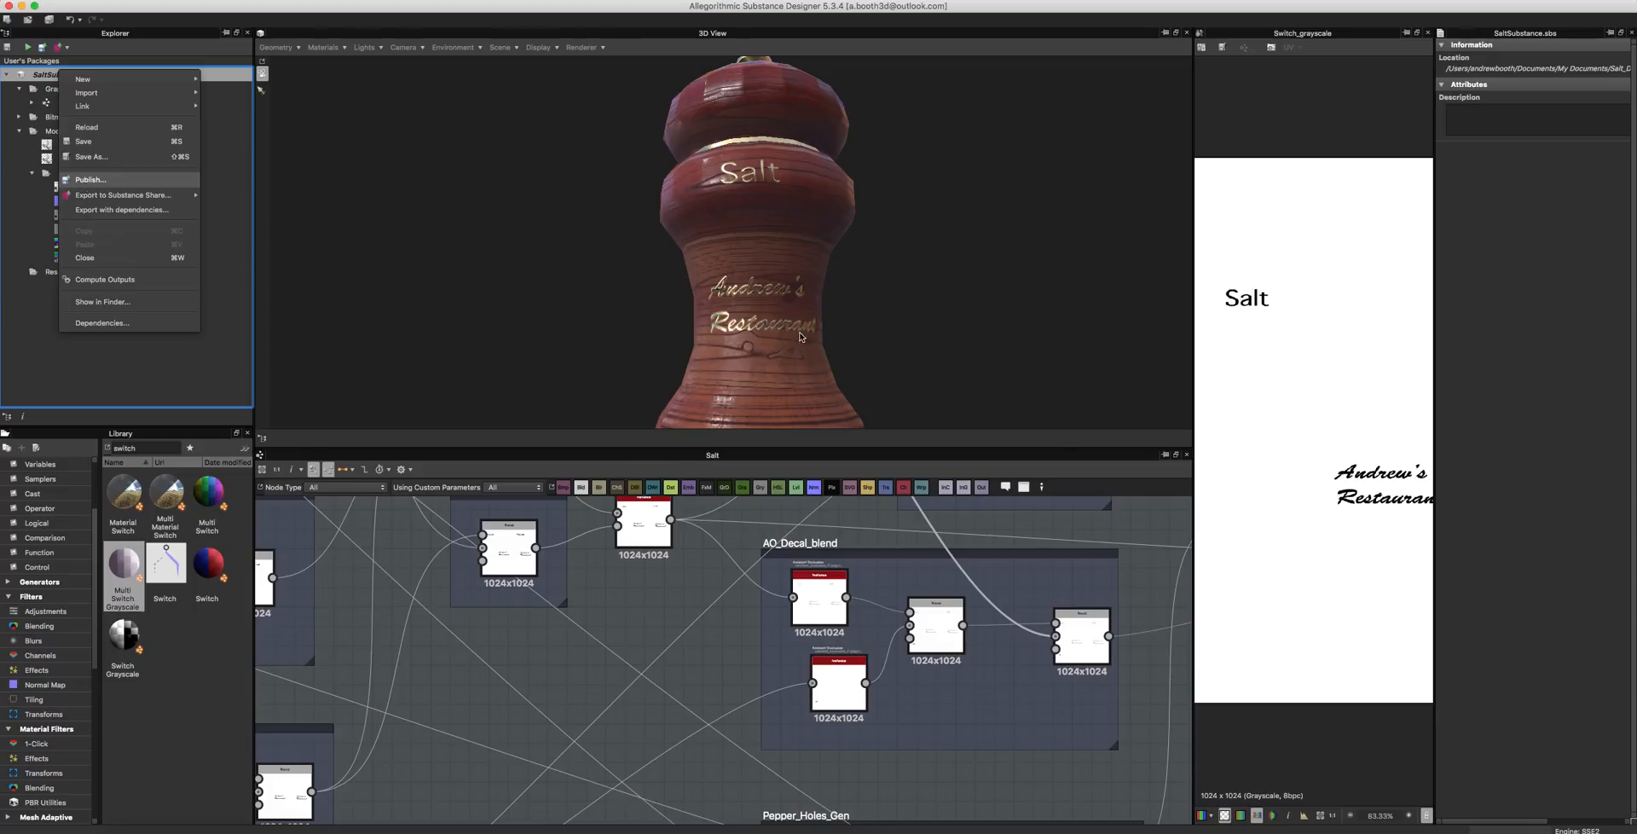
click(83, 184)
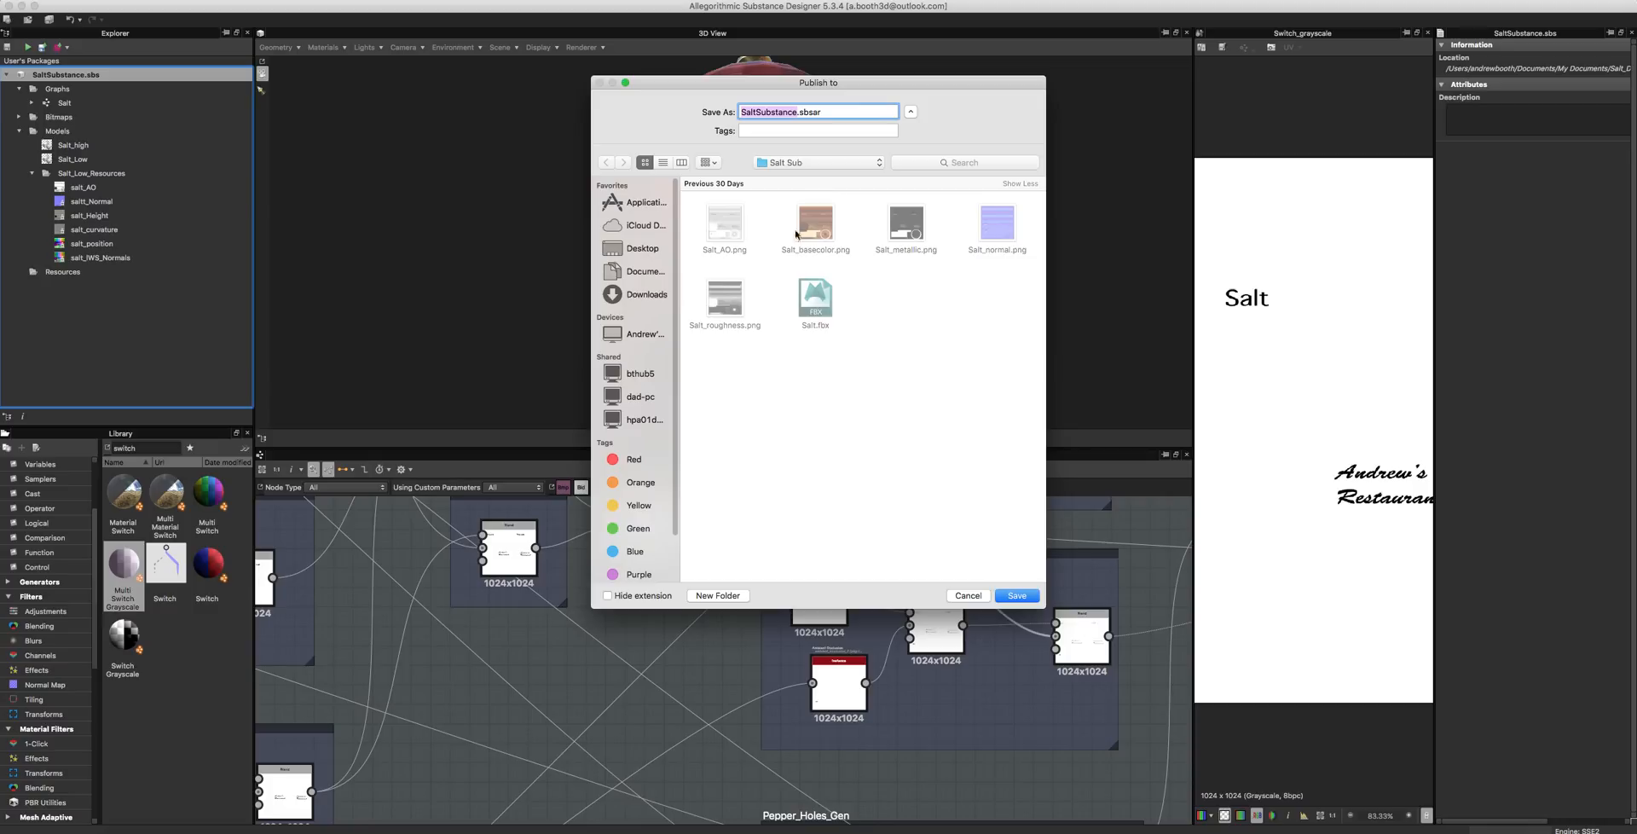
click(977, 595)
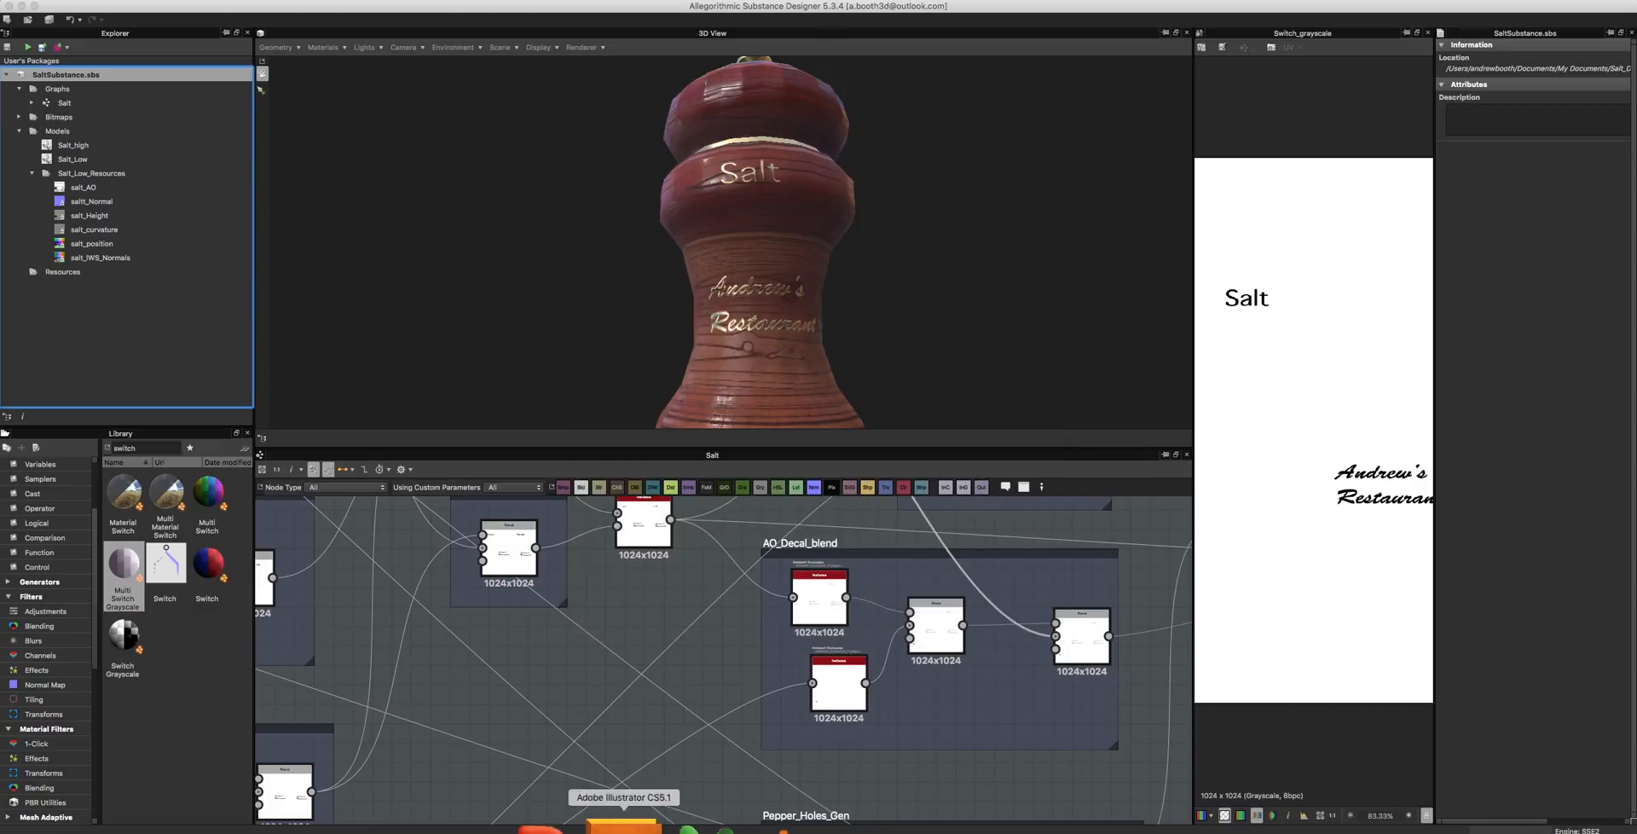
- Switch to the Unreal Editor with the Pepper_Game project
click(1297, 827)
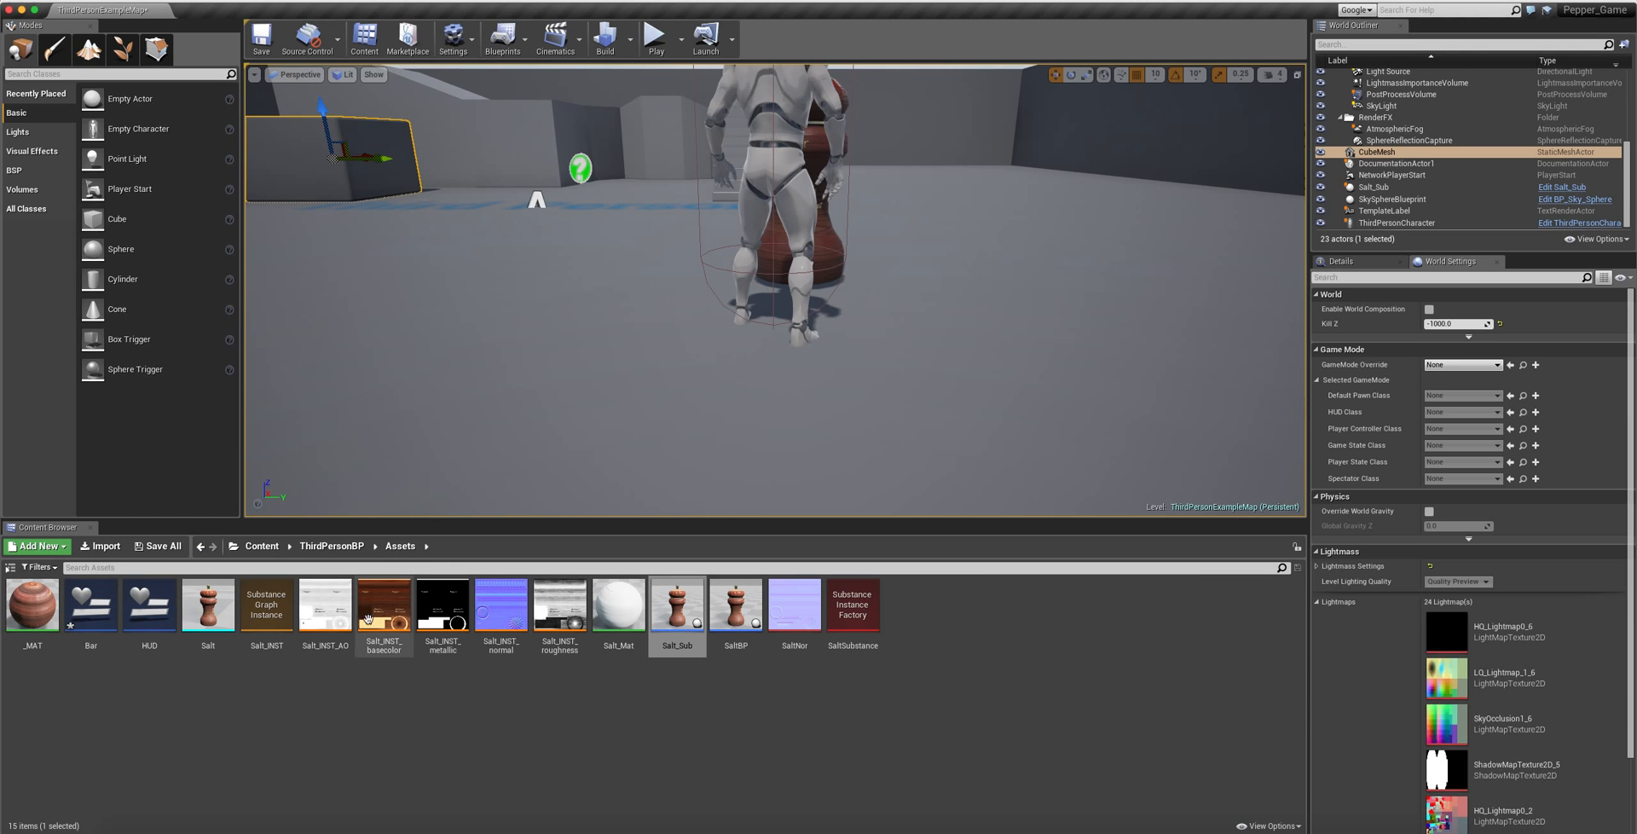
- Open the Salt_INST substance graph instance to review its outputs and inputs, and close its editor
double_click(309, 597)
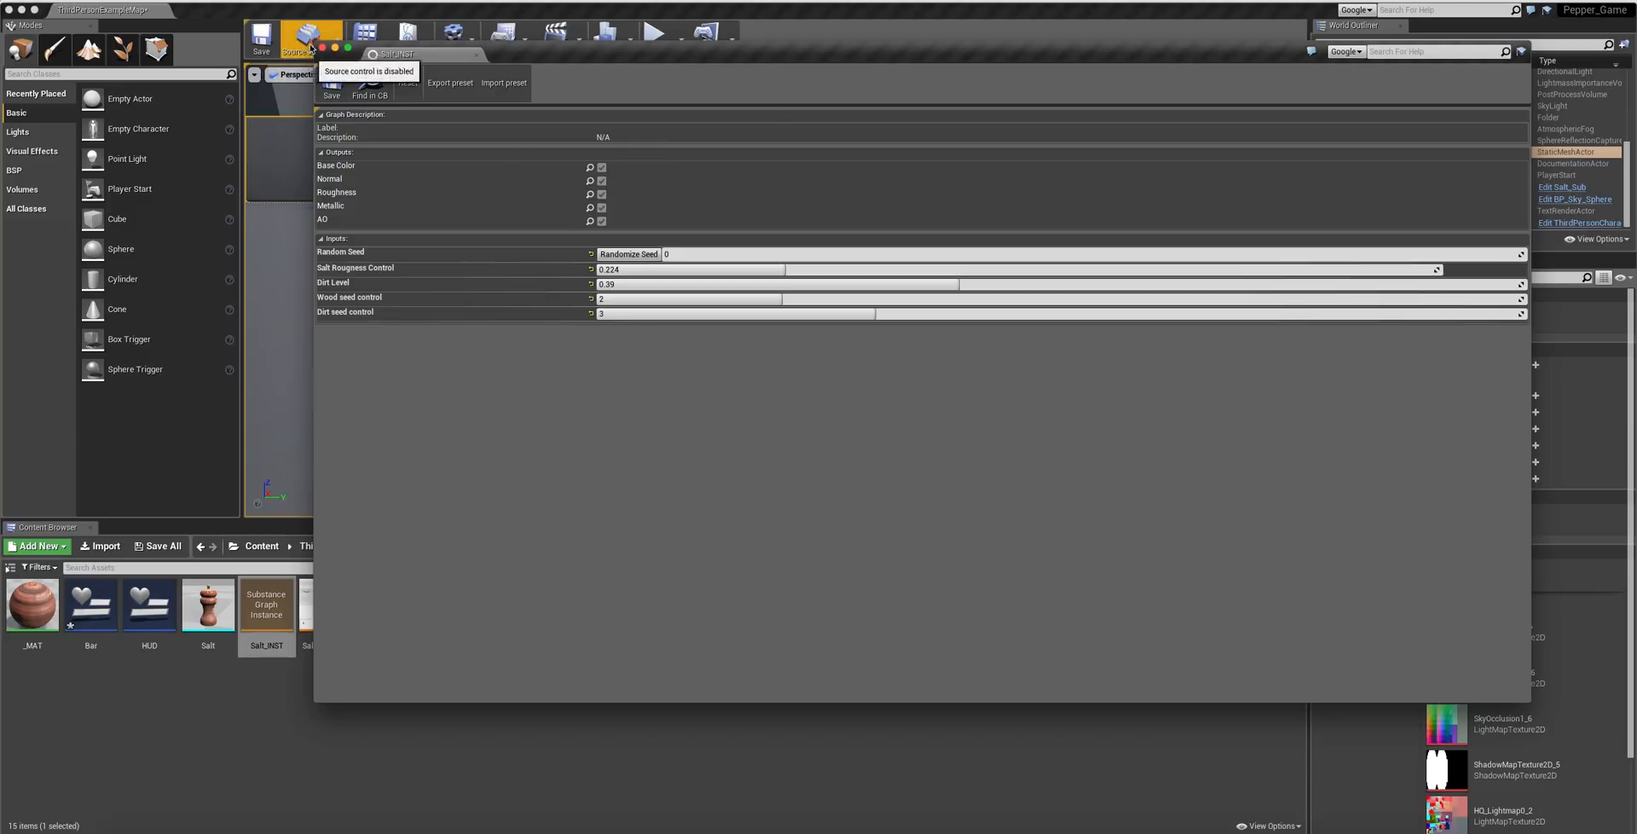
click(332, 83)
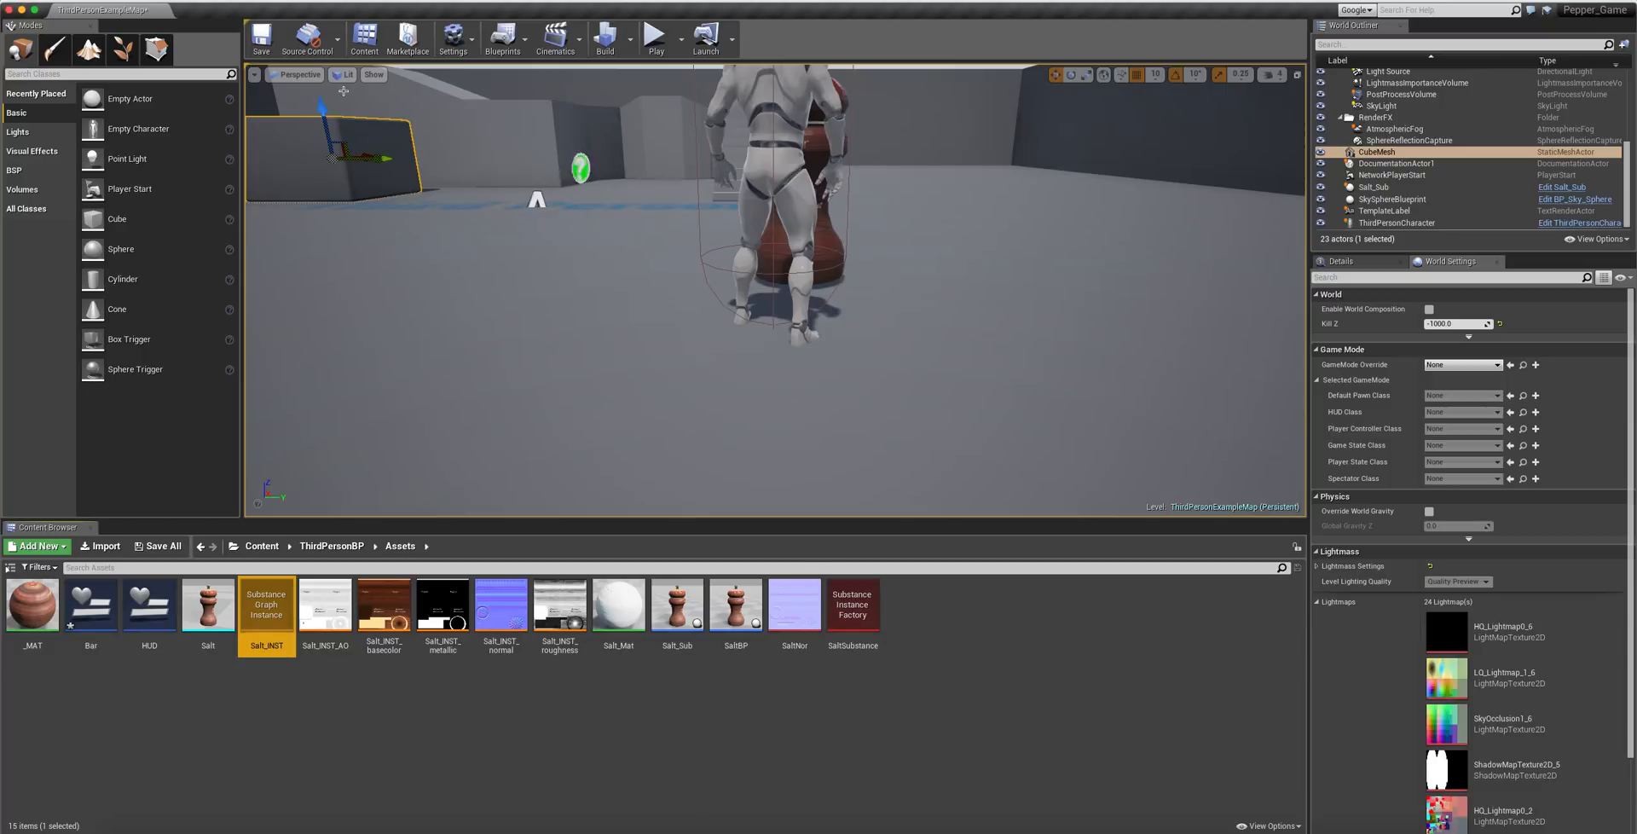
- Switch to Substance Designer with the SaltSubstance package and view the whole Salt graph
mouse_move(979, 827)
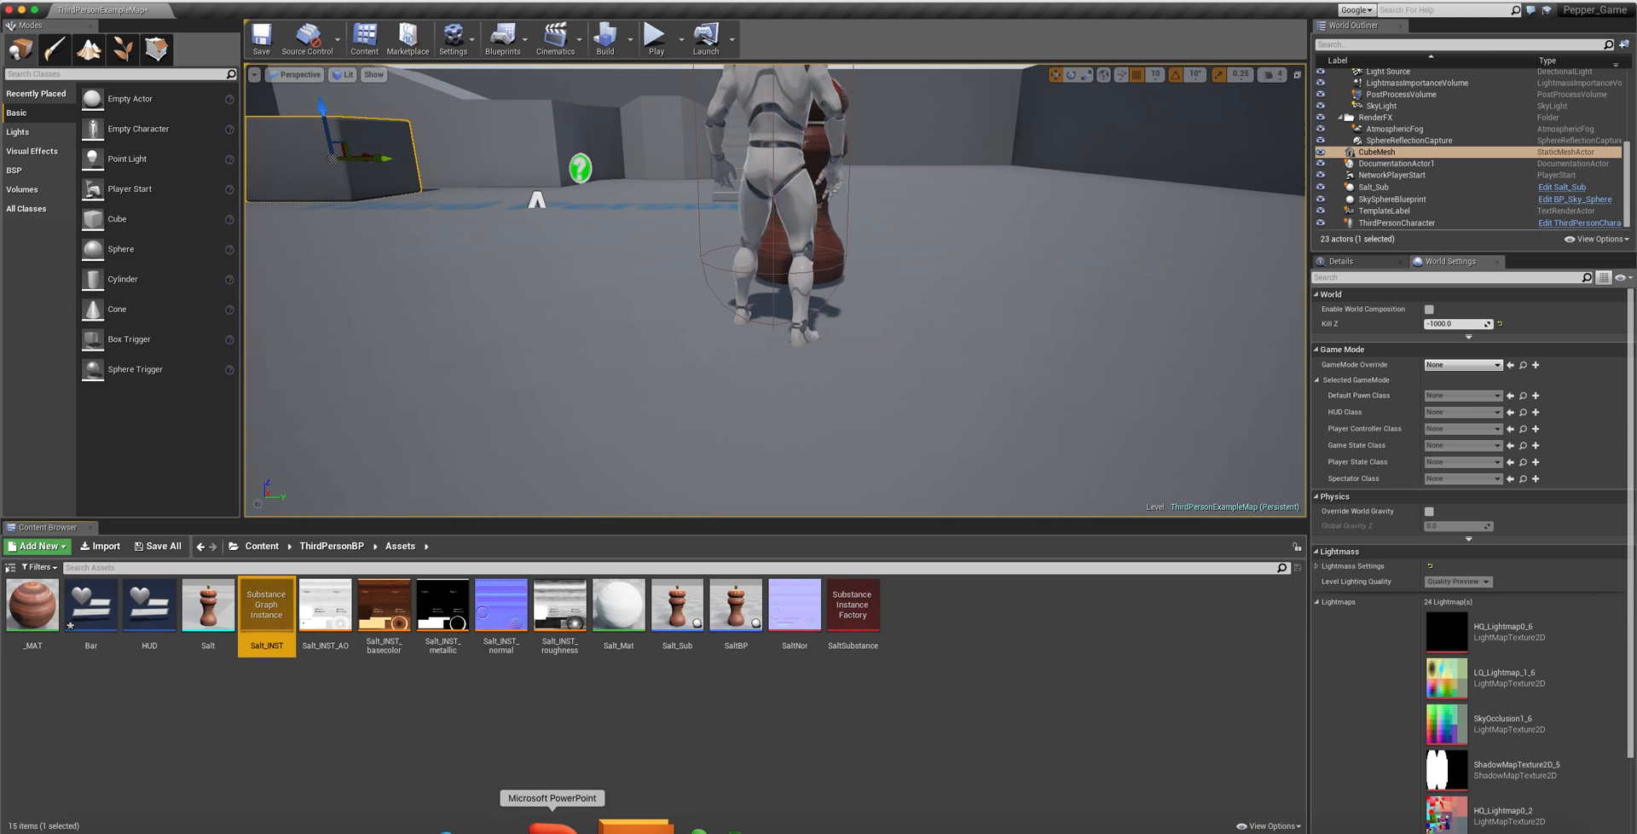
click(992, 825)
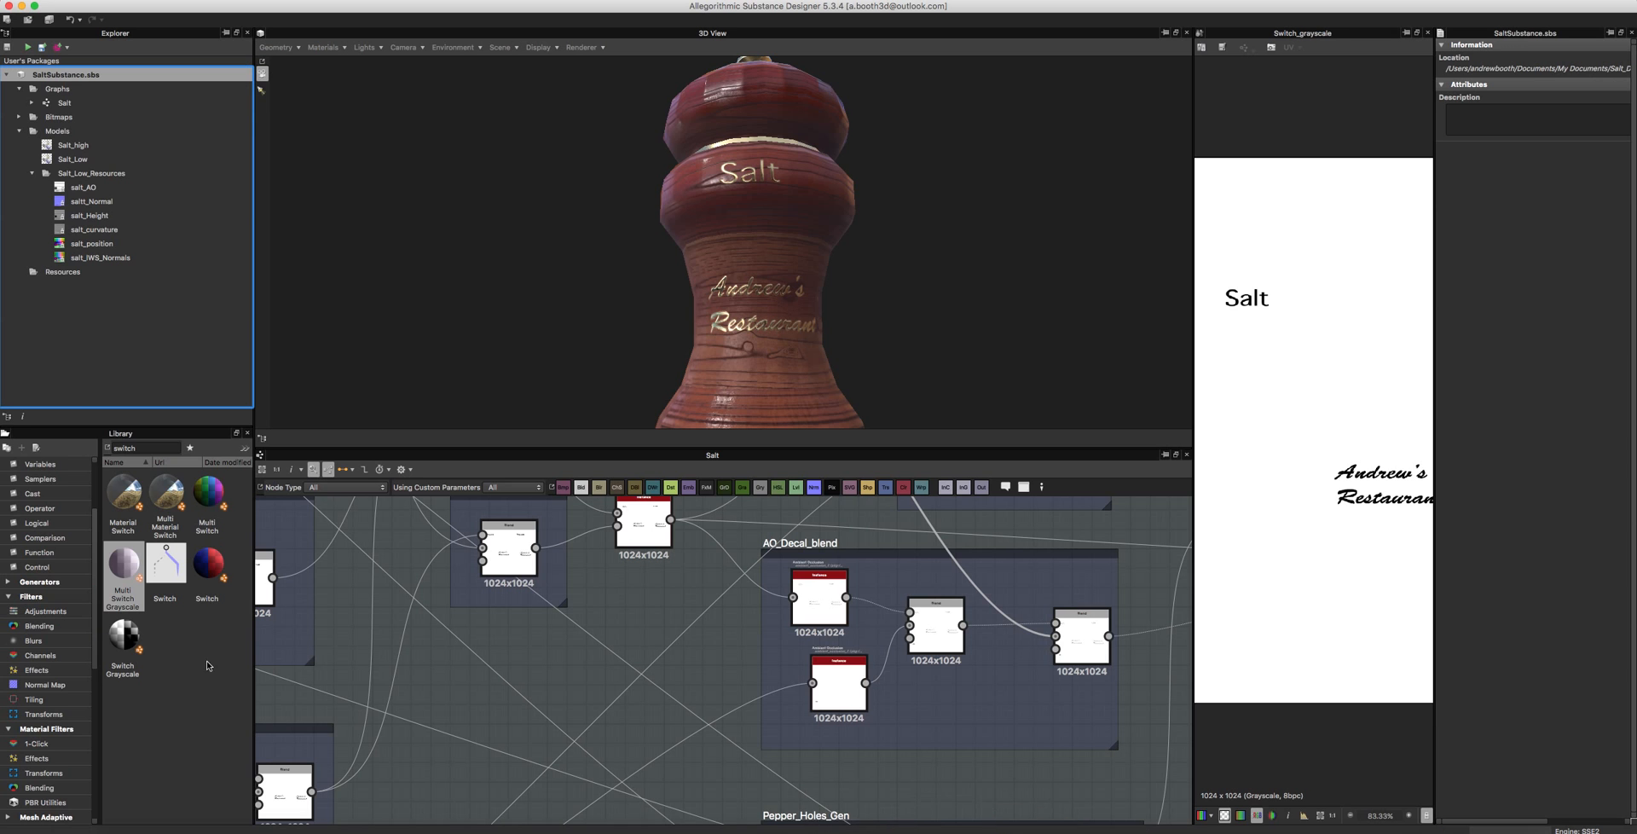
scroll(695, 662, down, 8)
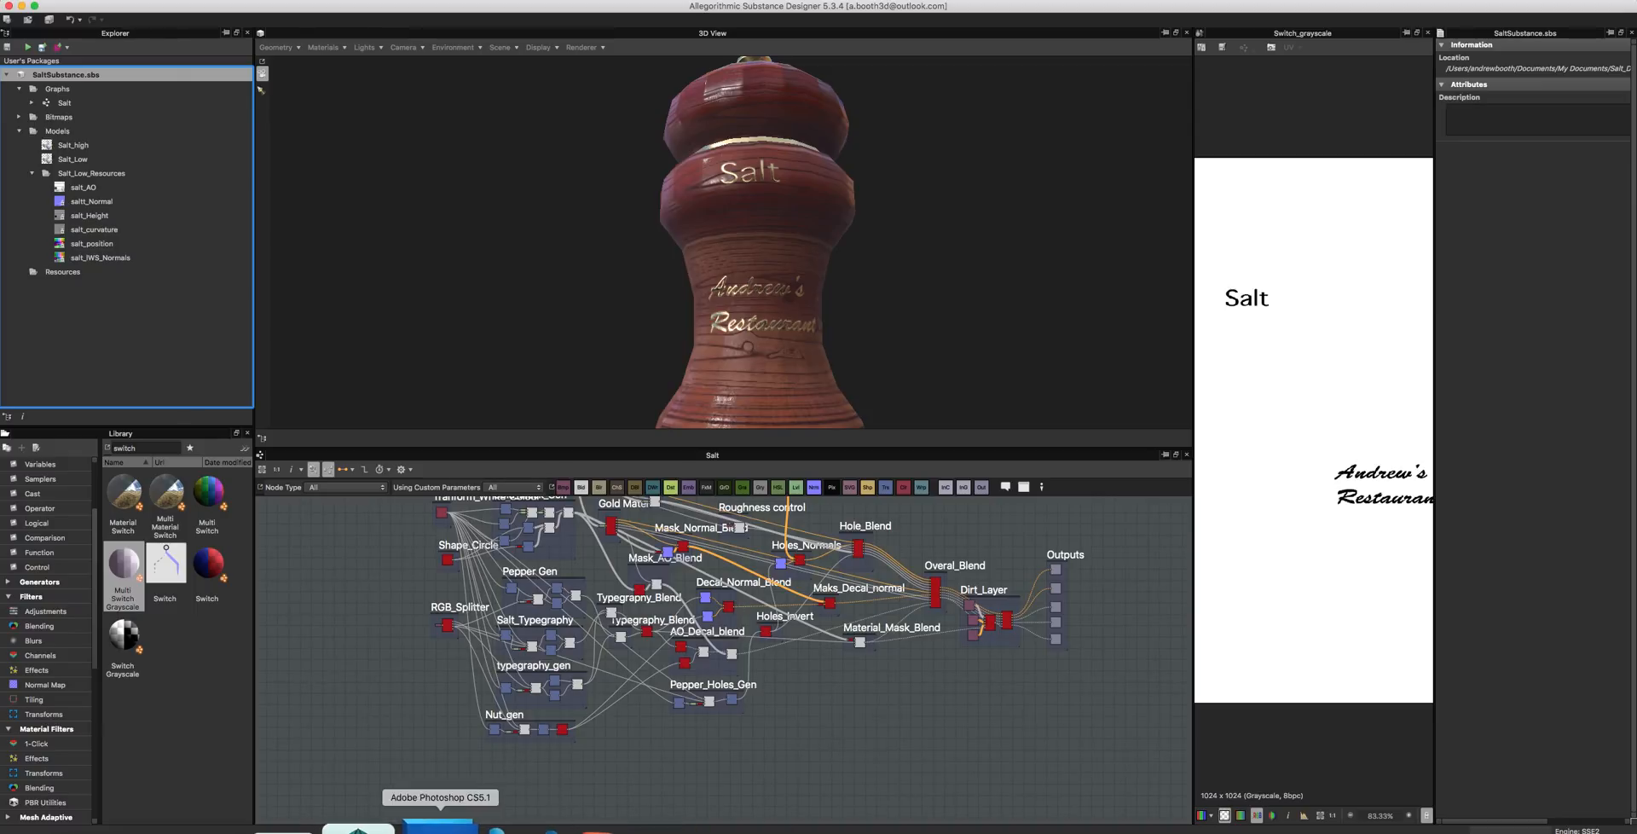
- Force quit Adobe Photoshop CS5.1, which is running in the background
right_click(439, 825)
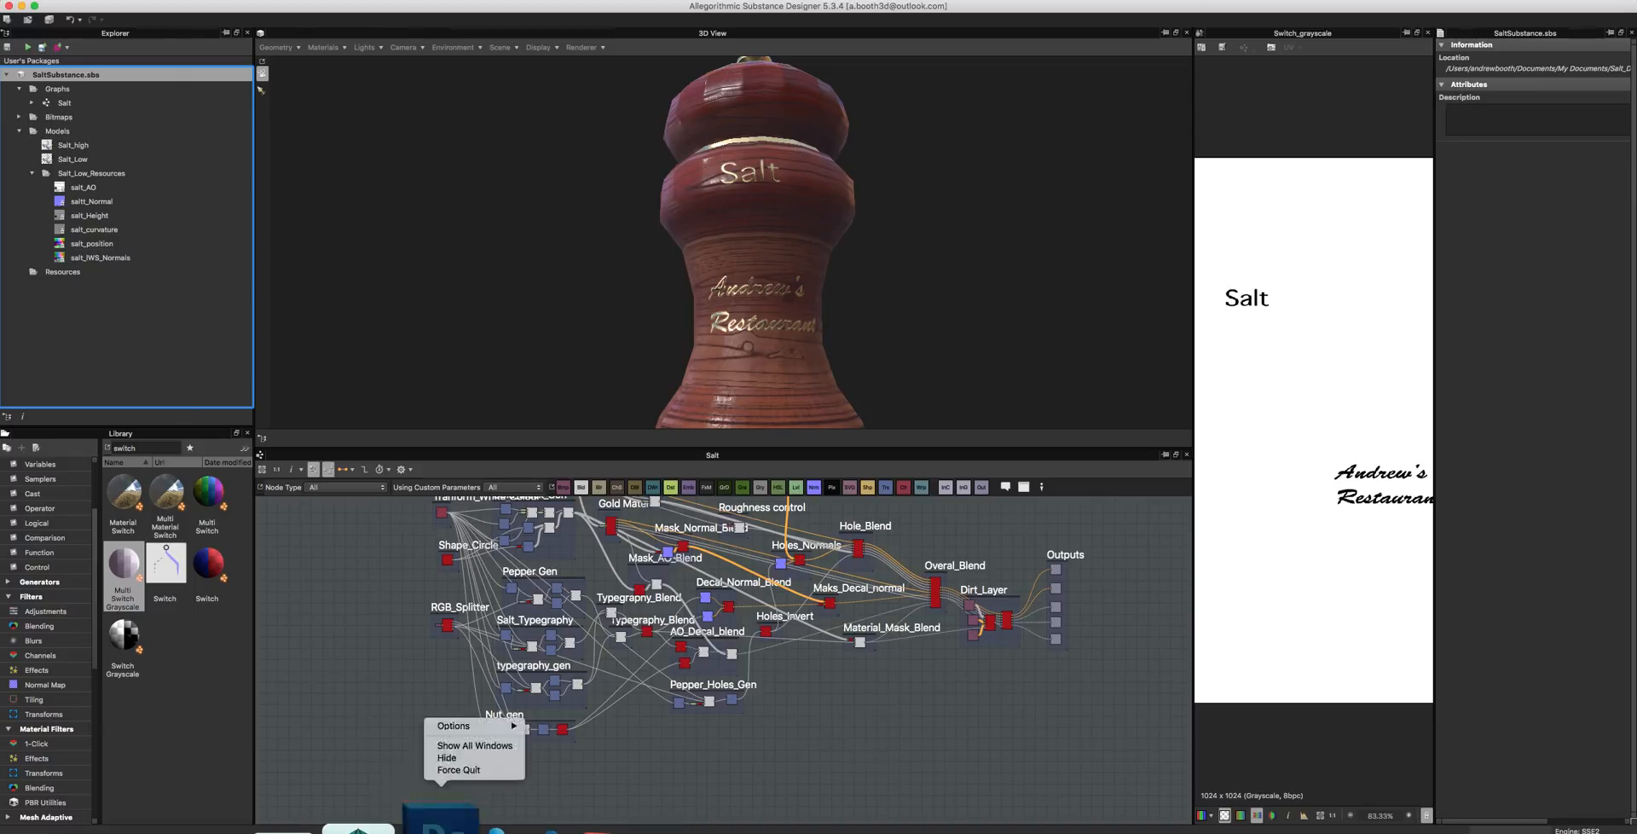
click(451, 772)
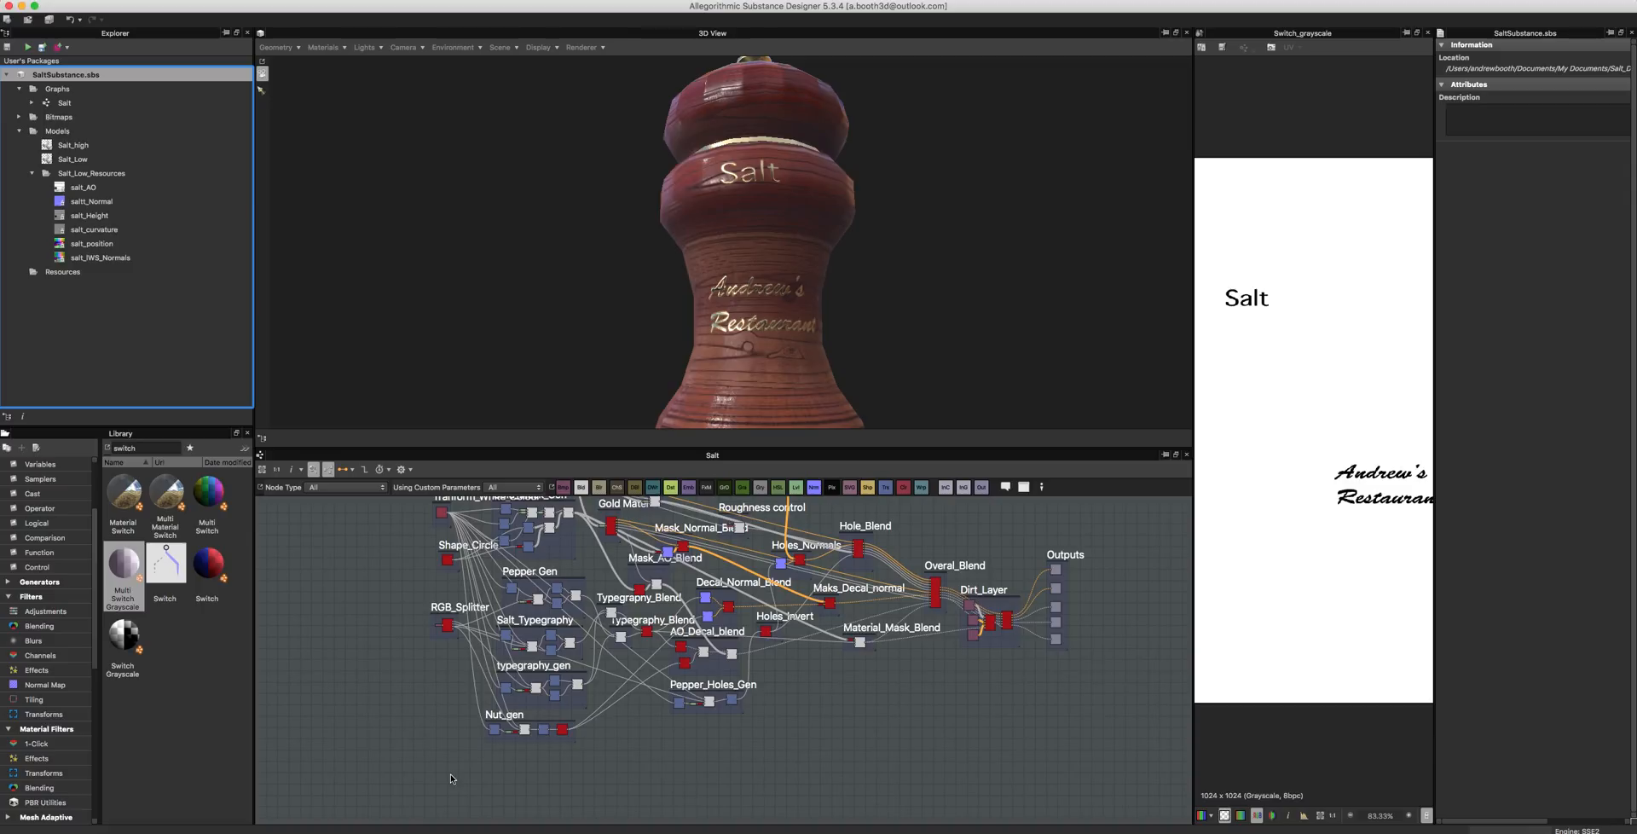
scroll(516, 561, up, 2)
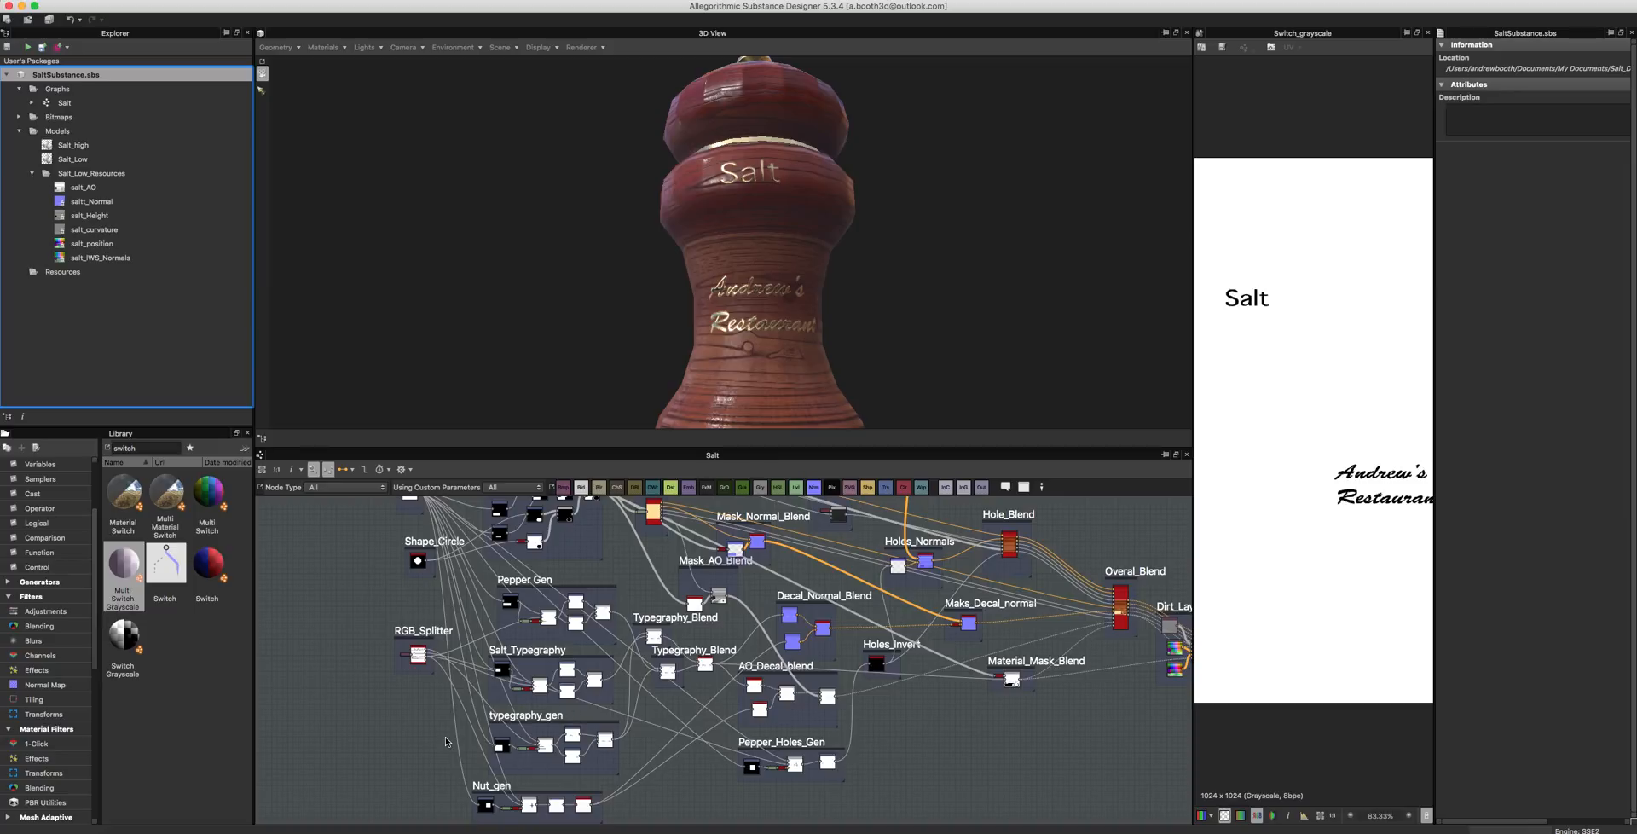
mouse_move(201, 832)
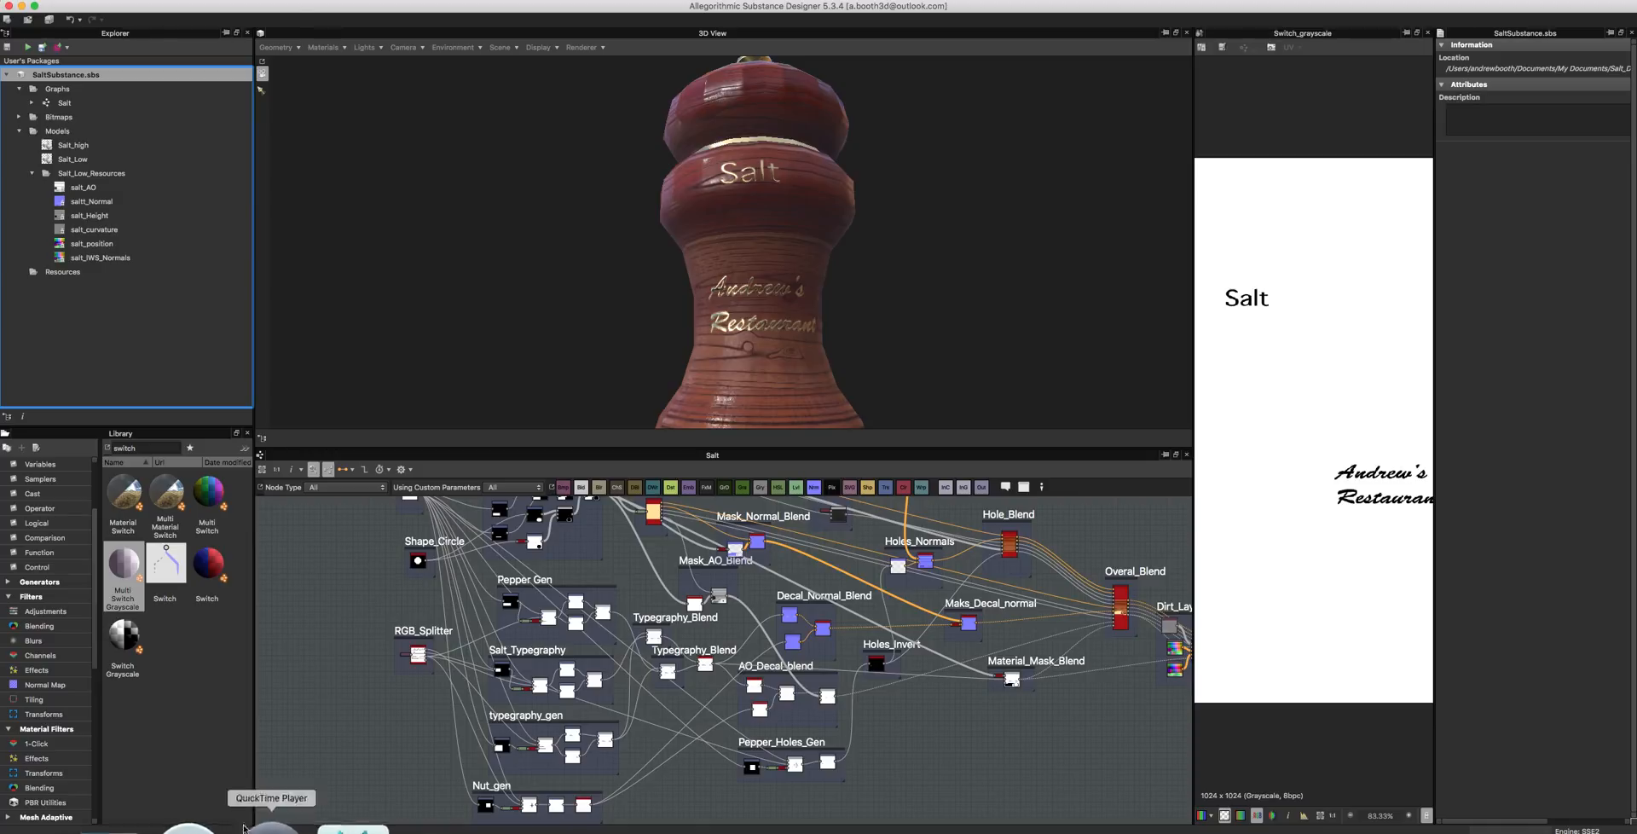